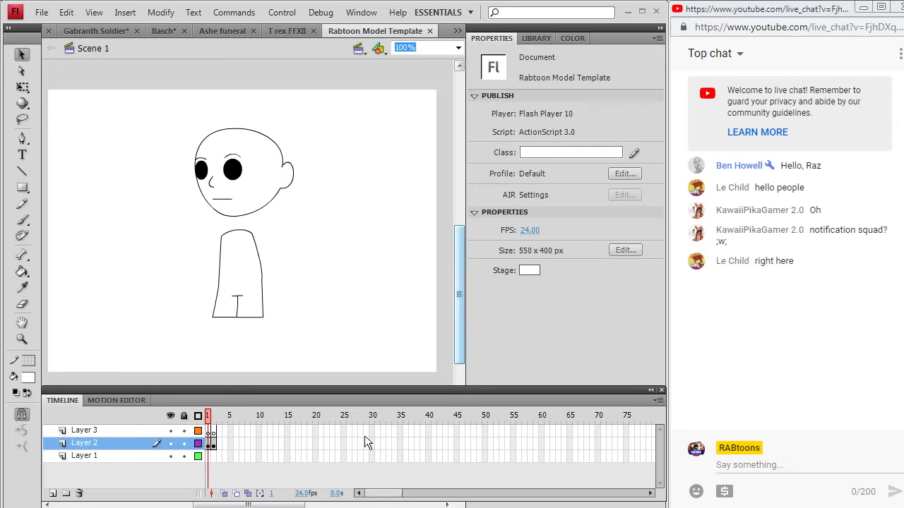
# Look through the Reks, Gabranth Soldier, Basch and Ashe funeral character documents
pyautogui.moveTo(248, 505)
pyautogui.mouseDown()
pyautogui.moveTo(231, 505)
pyautogui.moveTo(247, 505)
pyautogui.mouseUp()
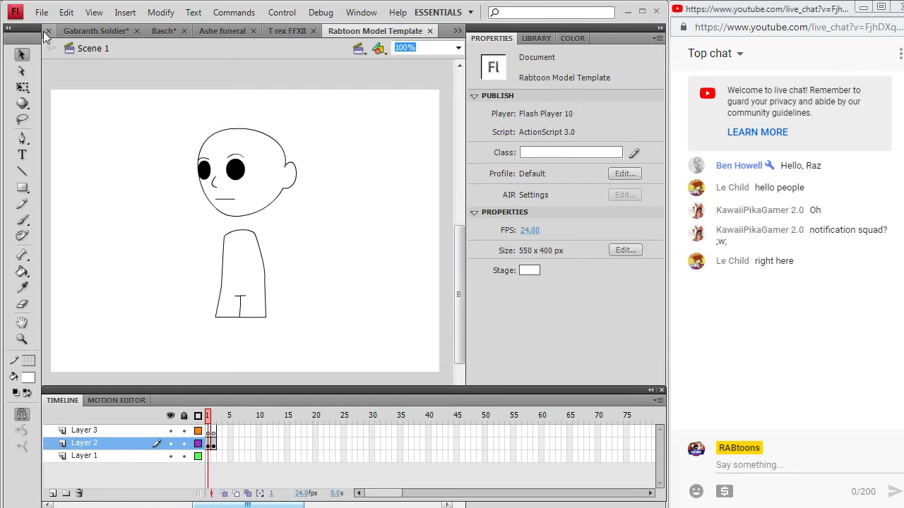
pyautogui.moveTo(228, 505)
pyautogui.mouseDown()
pyautogui.moveTo(207, 506)
pyautogui.moveTo(227, 506)
pyautogui.mouseUp()
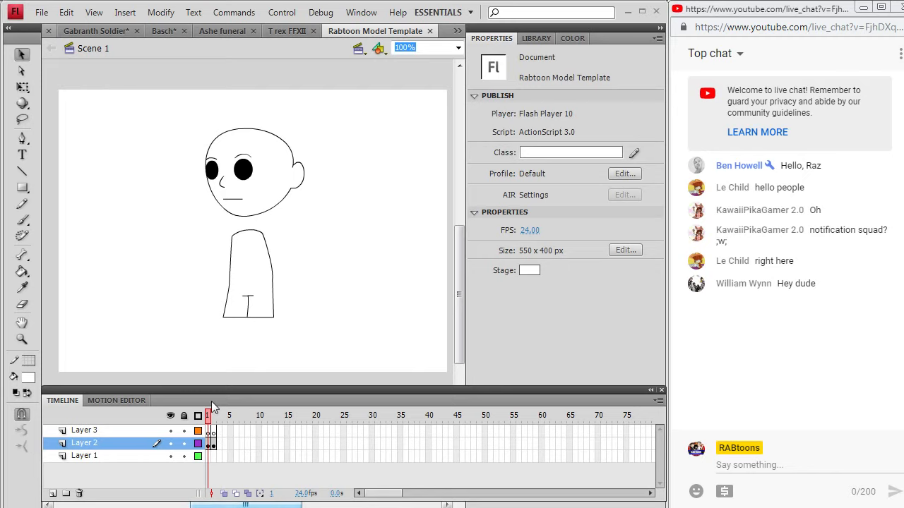
pyautogui.click(44, 27)
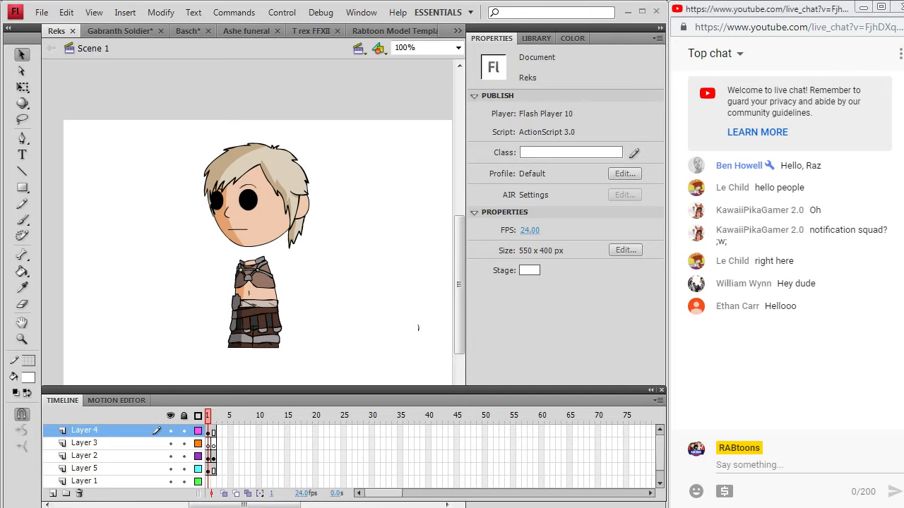
pyautogui.click(113, 31)
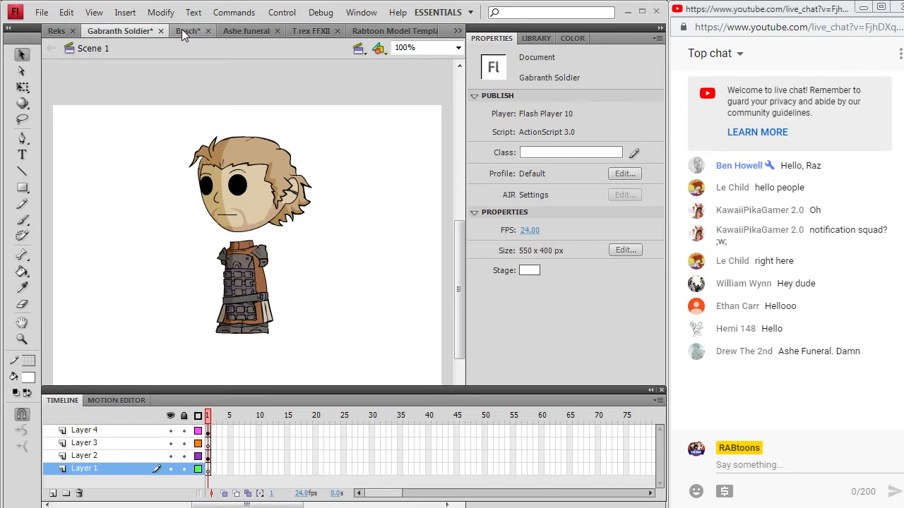
pyautogui.click(195, 32)
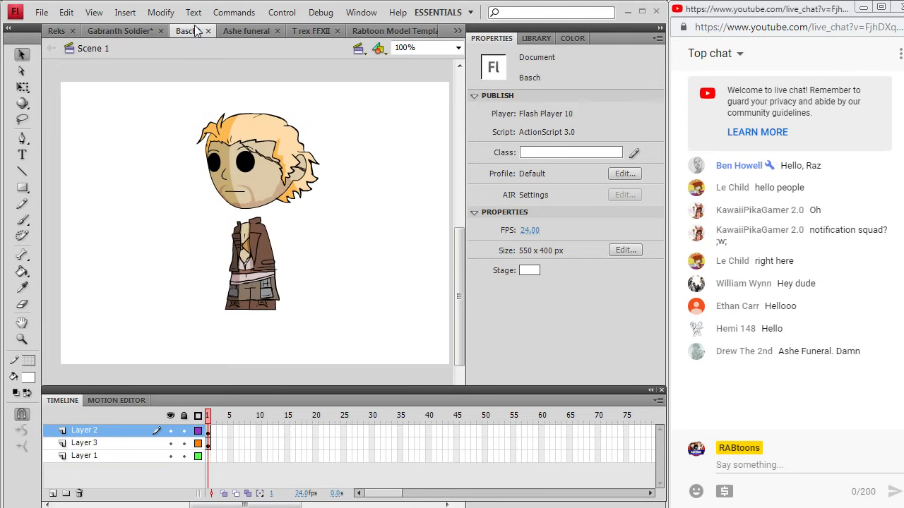
pyautogui.click(246, 30)
# Close the Basch document without saving its changes
pyautogui.click(198, 31)
pyautogui.click(208, 32)
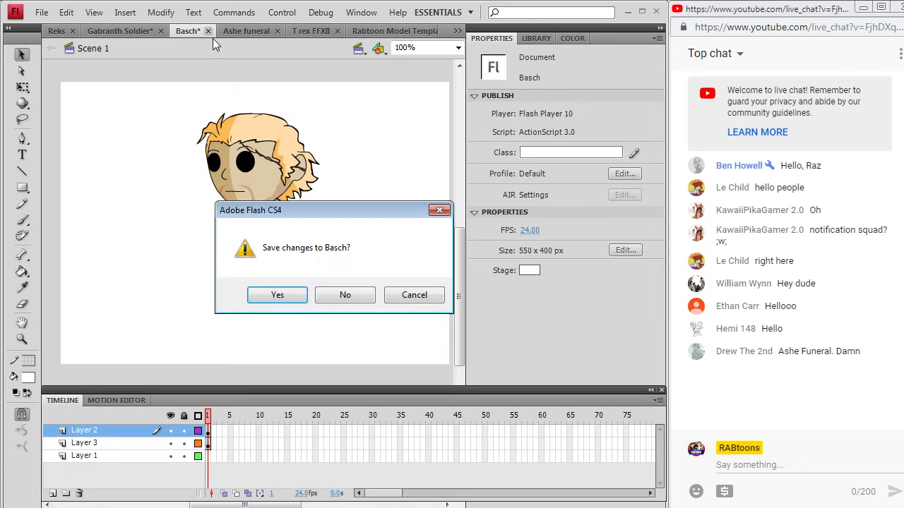
pyautogui.click(344, 296)
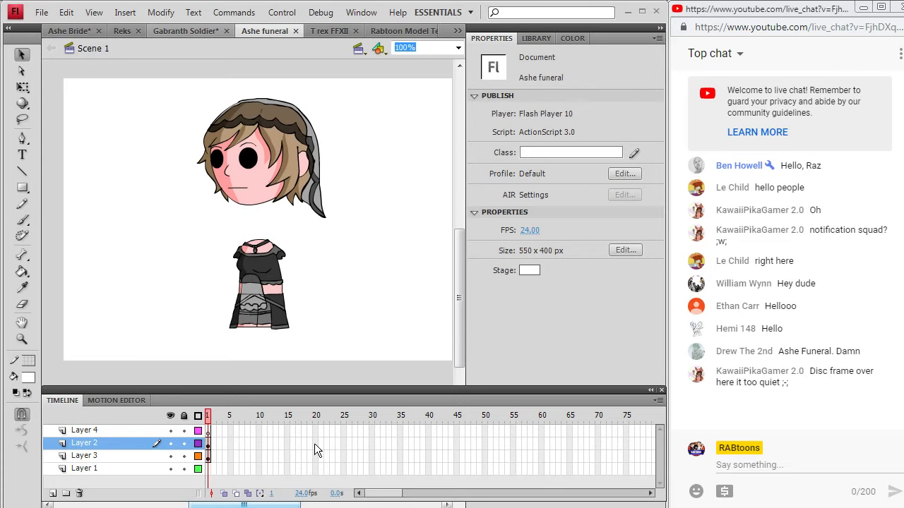
# View the T rex FFXII document at 50% zoom with the whole dinosaur in view
pyautogui.click(325, 31)
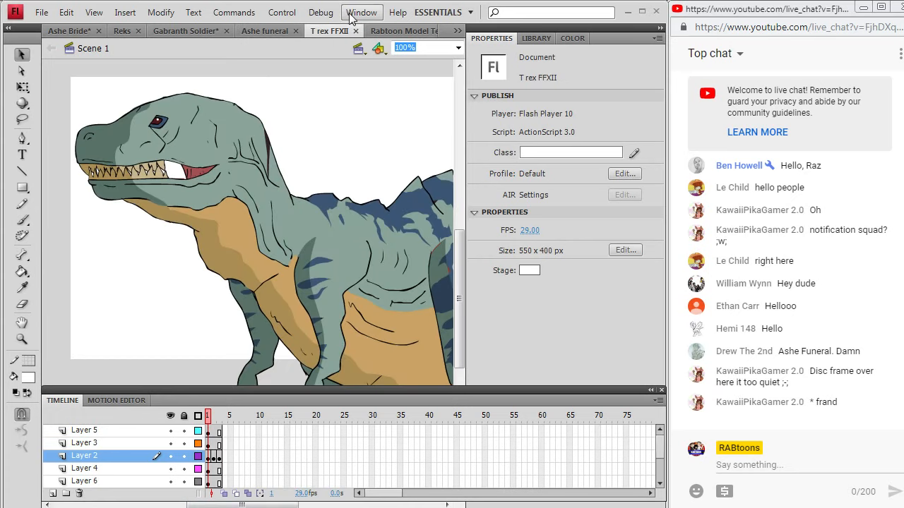
pyautogui.click(458, 48)
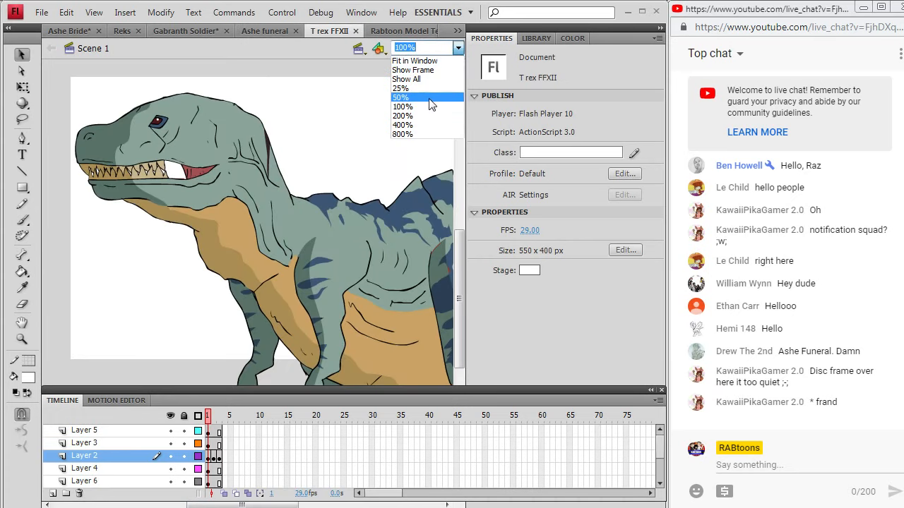
pyautogui.click(401, 97)
pyautogui.moveTo(457, 246); pyautogui.dragTo(457, 288)
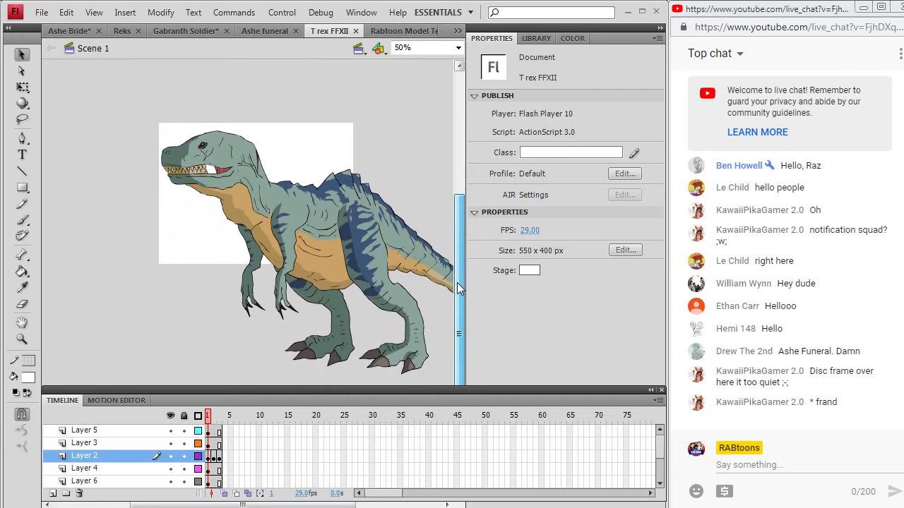
pyautogui.moveTo(332, 504); pyautogui.dragTo(364, 504)
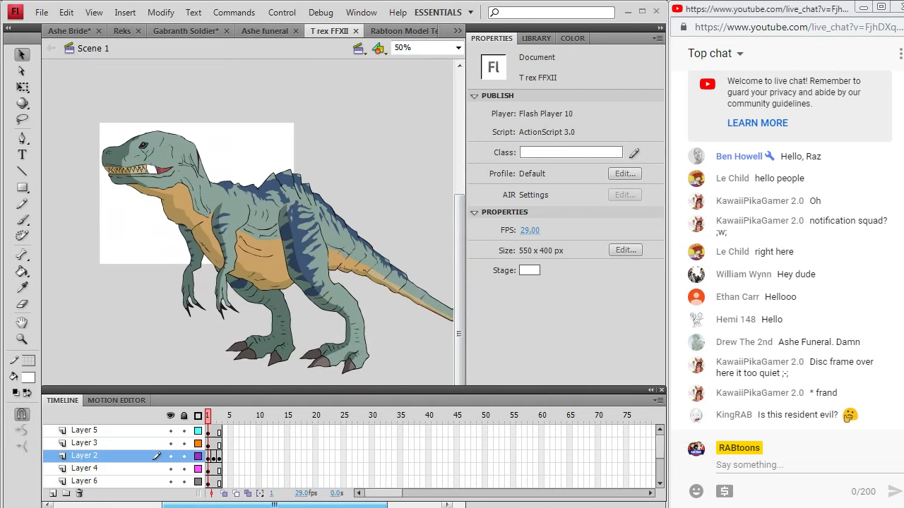
pyautogui.moveTo(274, 505); pyautogui.dragTo(289, 505)
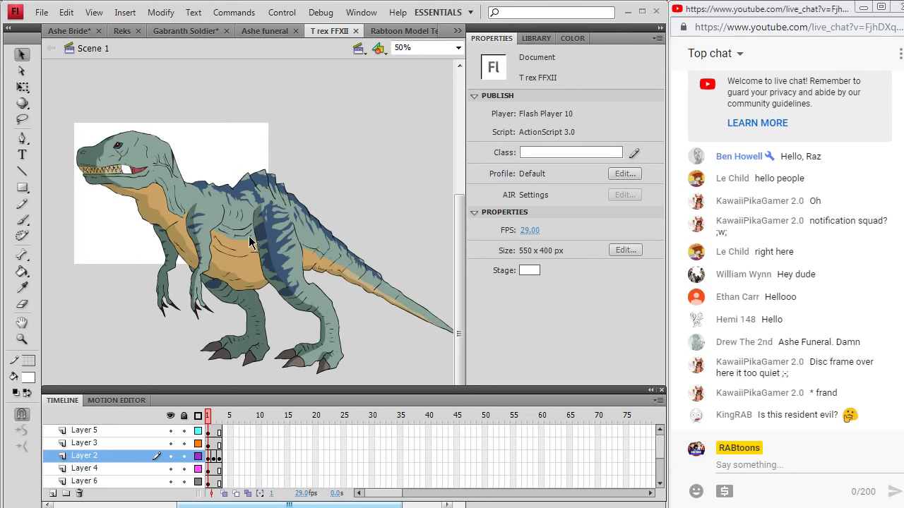
# Open the T rex file from the FFVIII folder inside the Final Fantasy folder
pyautogui.click(41, 13)
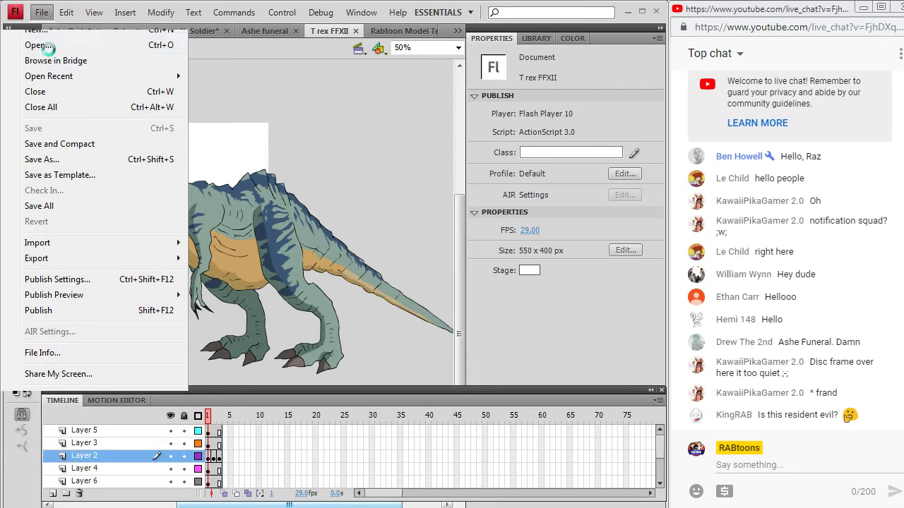
pyautogui.click(39, 42)
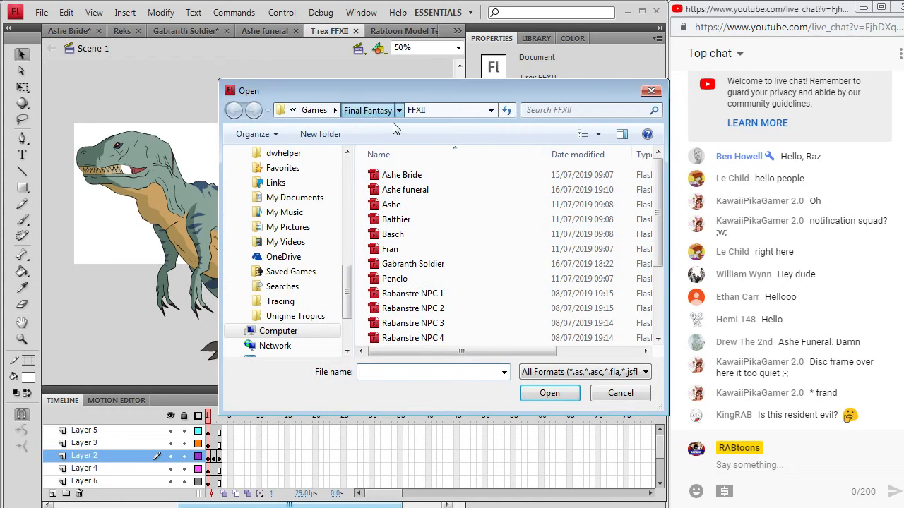
pyautogui.click(368, 111)
pyautogui.doubleClick(605, 256)
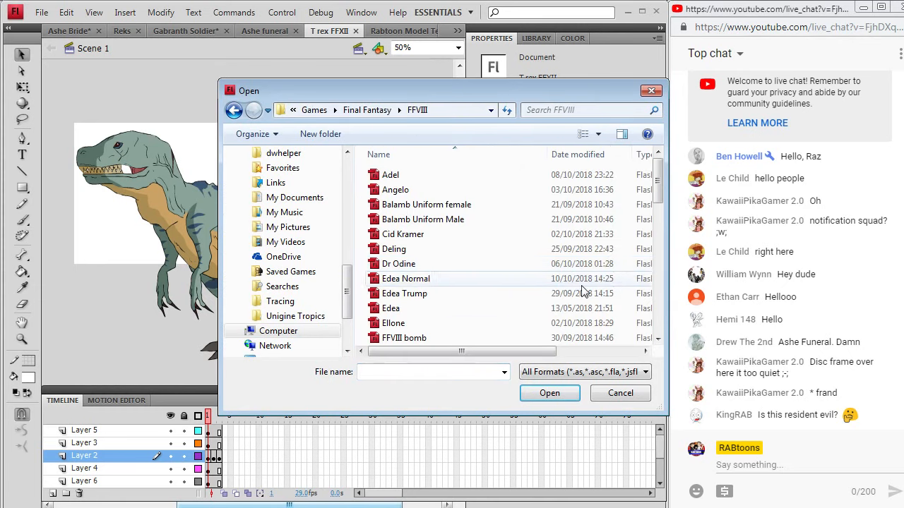
pyautogui.scroll(-2, 650, 212)
pyautogui.scroll(-10, 657, 219)
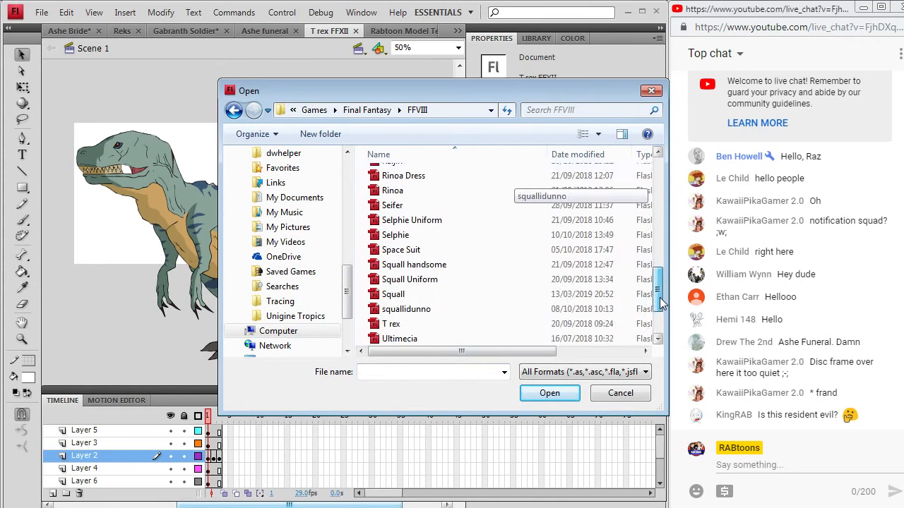
pyautogui.doubleClick(385, 251)
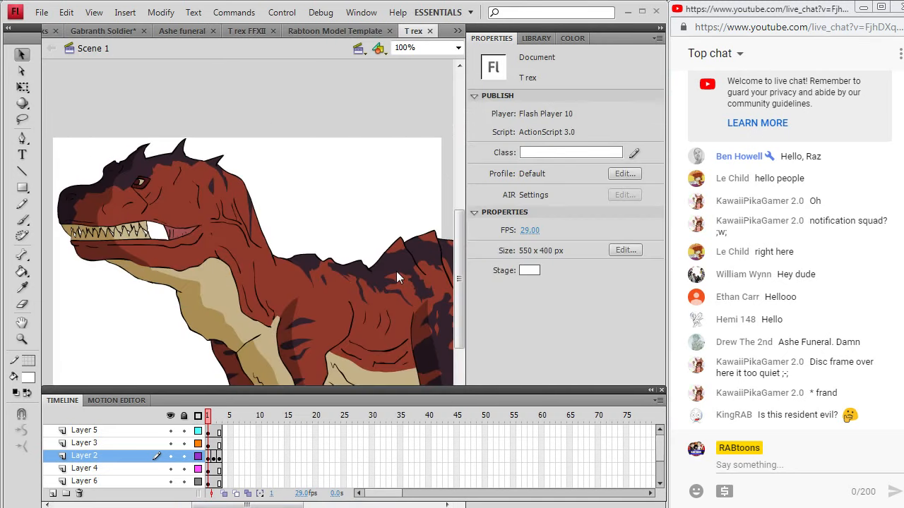
# View the red T rex at 50% zoom with its whole body in view
pyautogui.click(458, 48)
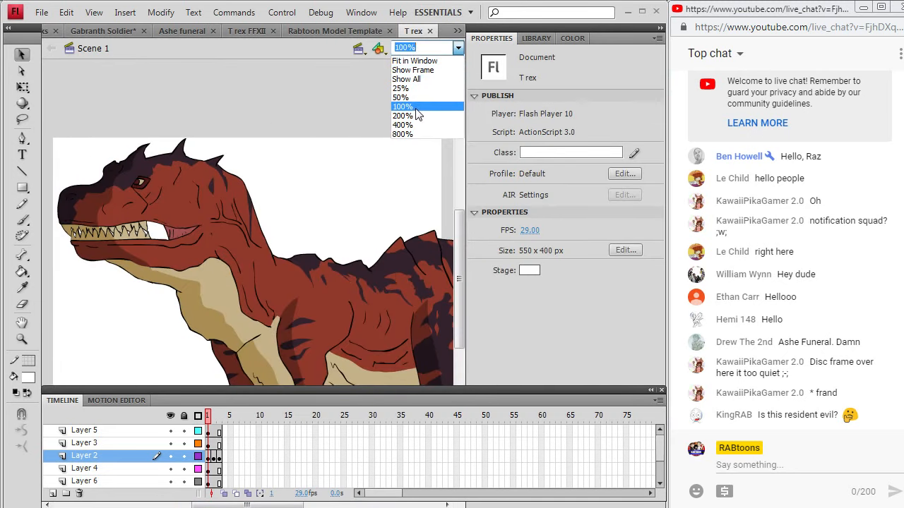
pyautogui.click(422, 117)
pyautogui.click(458, 48)
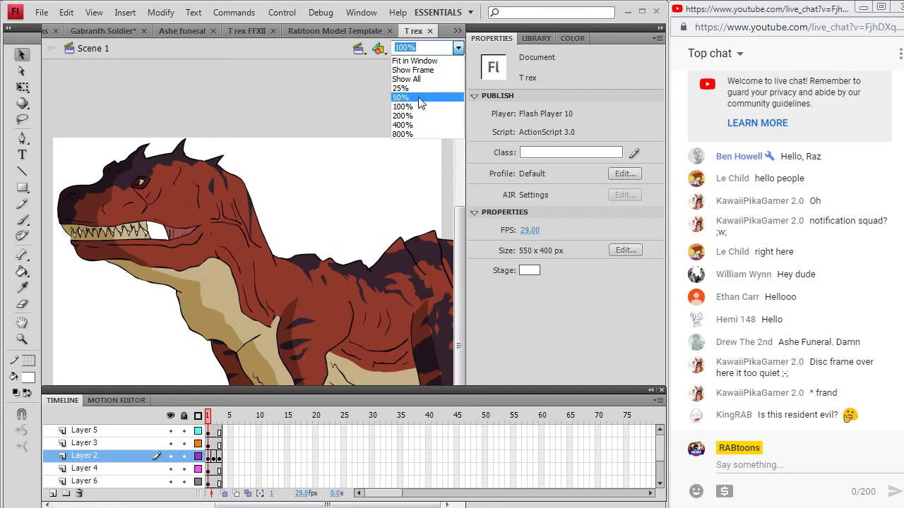
pyautogui.click(422, 97)
pyautogui.moveTo(459, 219); pyautogui.dragTo(460, 278)
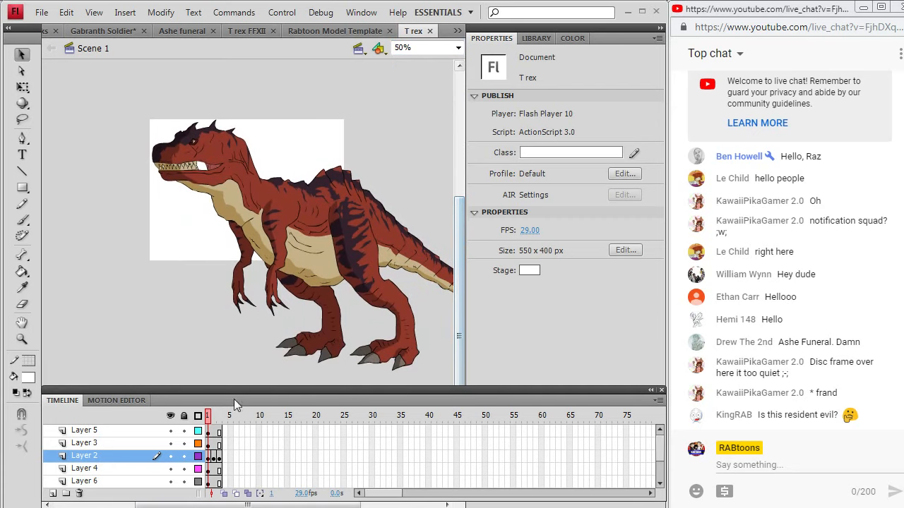
pyautogui.moveTo(282, 506); pyautogui.dragTo(327, 505)
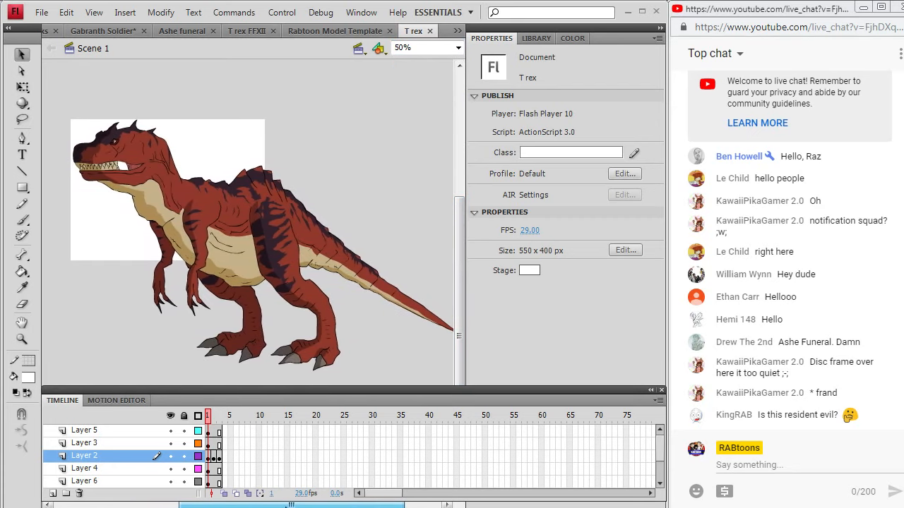
# Compare the T rex FFXII drawing with the red T rex drawing by alternating between the two documents
pyautogui.click(343, 32)
pyautogui.click(432, 31)
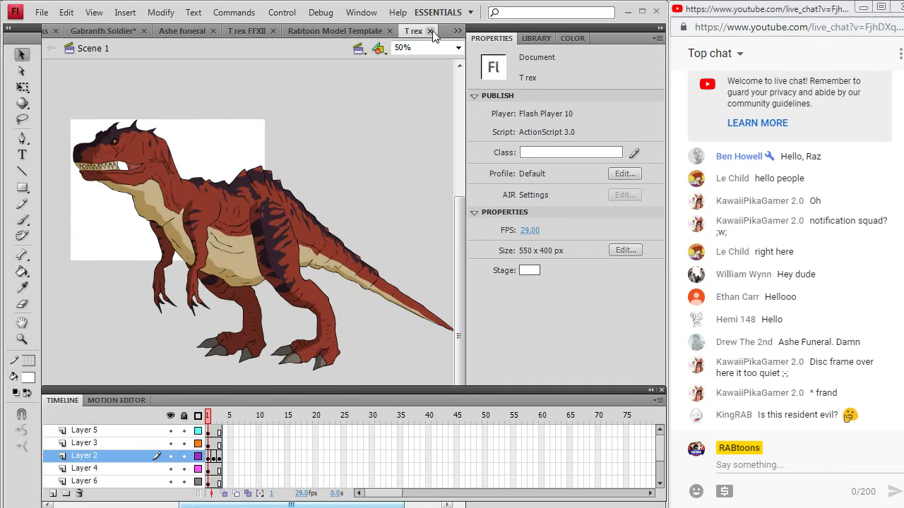
pyautogui.click(246, 31)
pyautogui.click(413, 31)
pyautogui.click(254, 31)
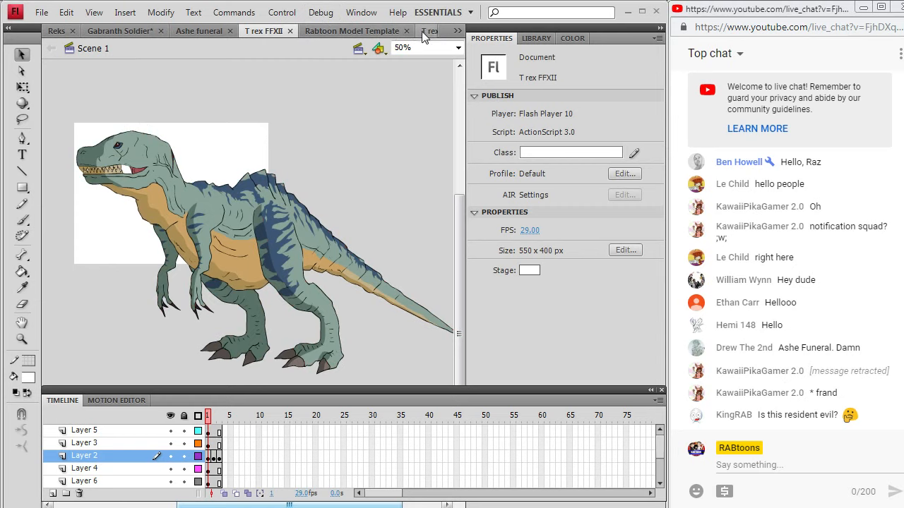
pyautogui.click(421, 32)
pyautogui.click(246, 31)
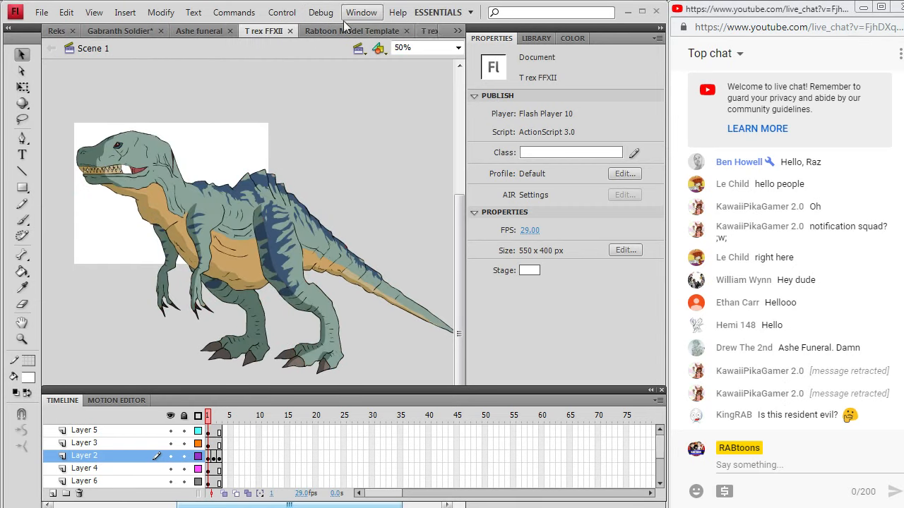
pyautogui.click(423, 31)
pyautogui.click(250, 30)
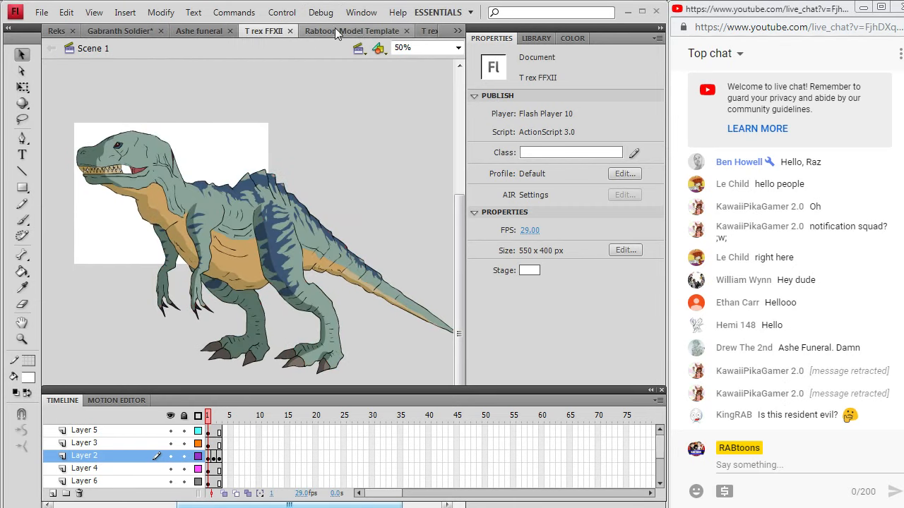
pyautogui.click(420, 31)
pyautogui.click(264, 32)
pyautogui.click(420, 31)
pyautogui.click(267, 30)
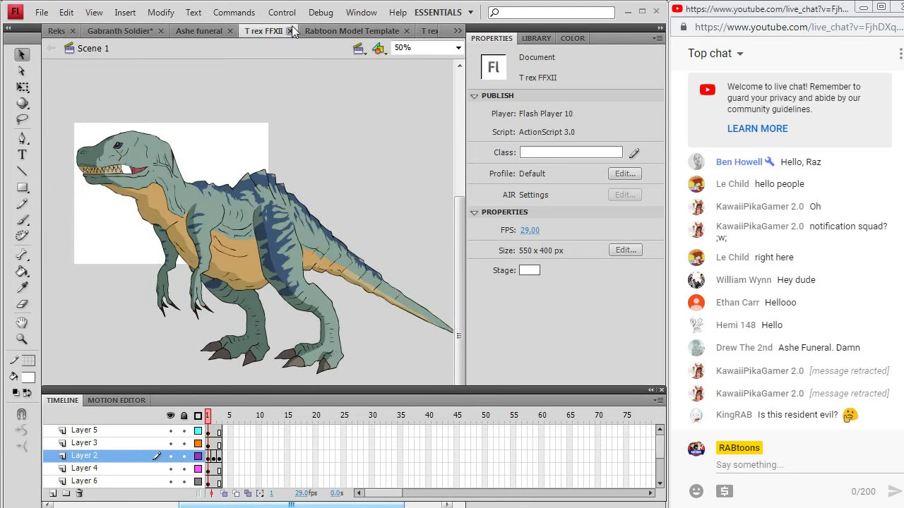
# Close the T rex FFXII and T rex documents, returning to the Rabtoon Model Template
pyautogui.click(286, 31)
pyautogui.click(430, 31)
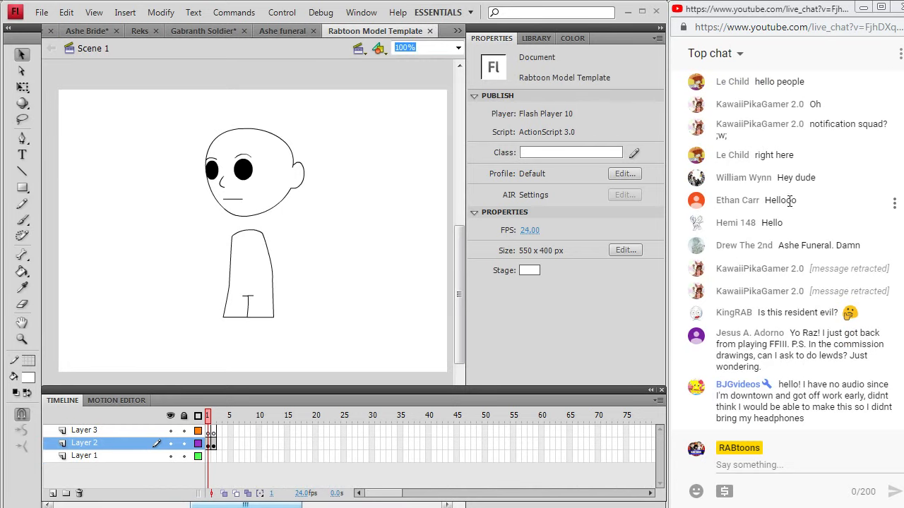
pyautogui.scroll(2, 814, 245)
pyautogui.scroll(-3, 814, 245)
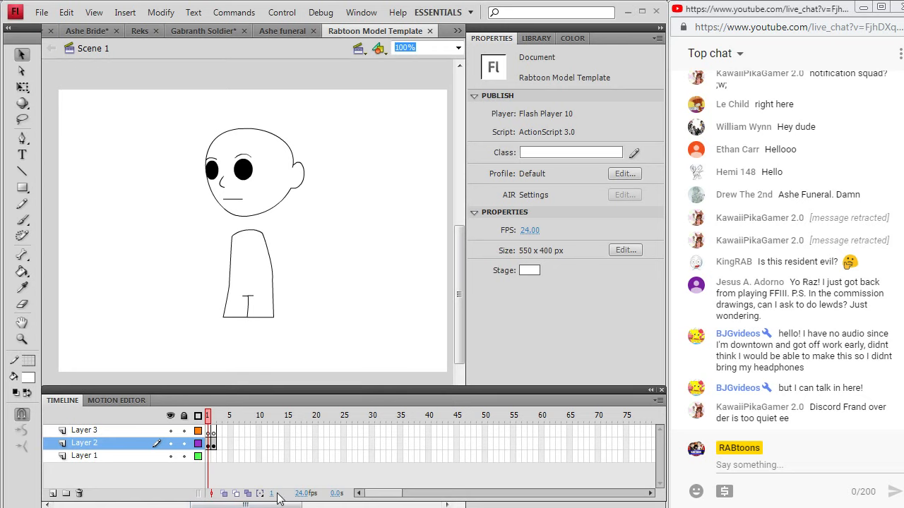
# Switch to the web browser and search Google for "larsa pictlogica" images in a new tab
pyautogui.hotkey('alt', 'Tab')
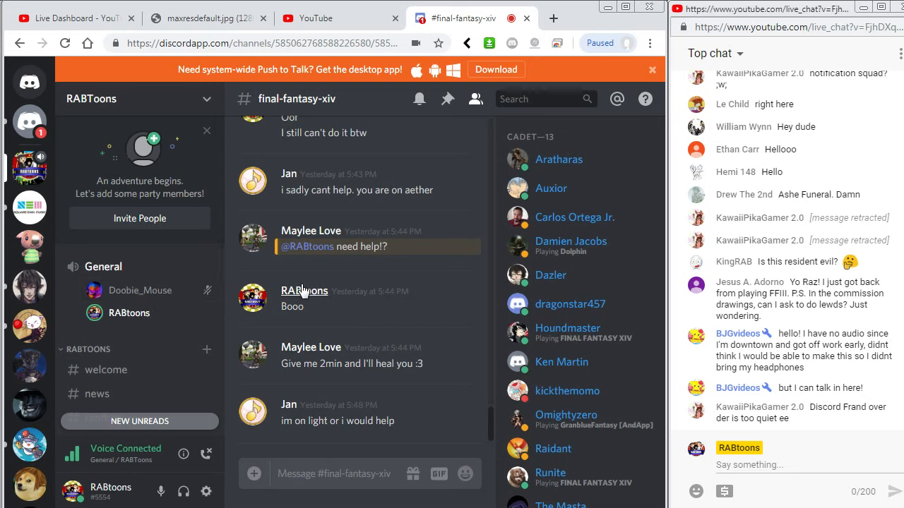
pyautogui.click(550, 19)
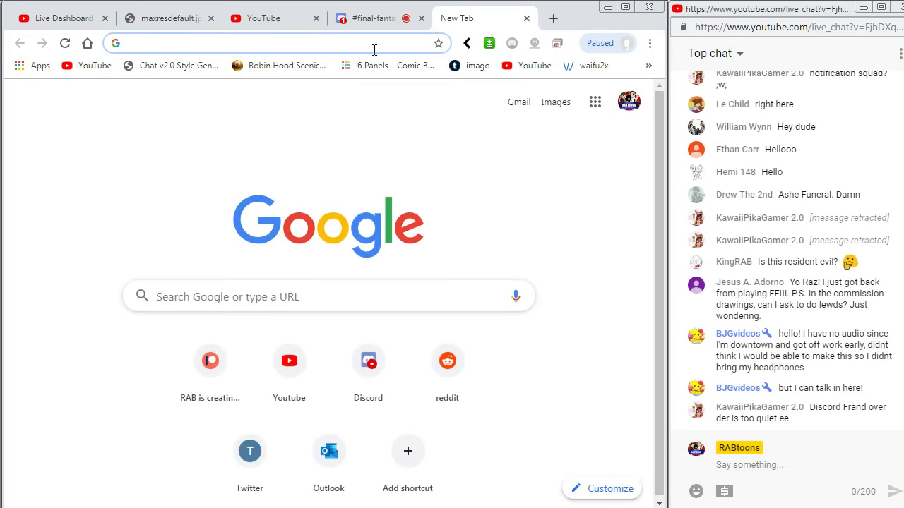
pyautogui.write('larsa')
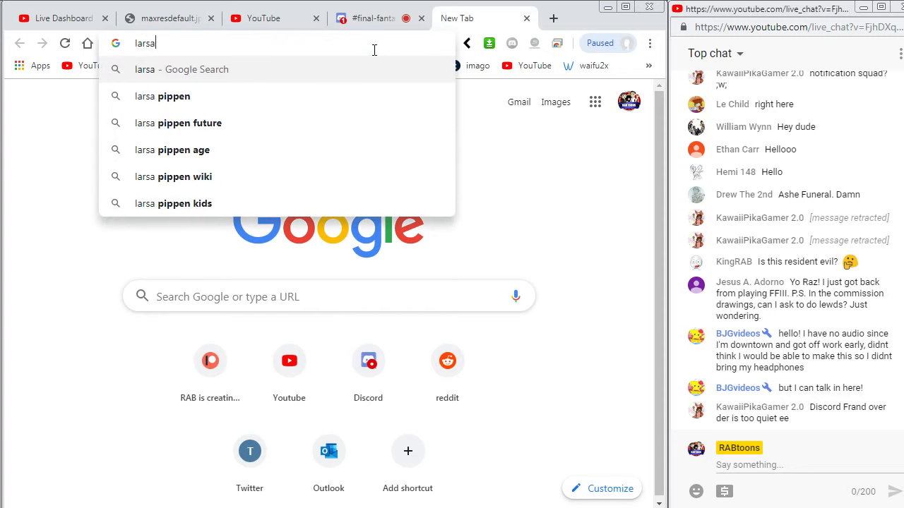
pyautogui.write(' pic')
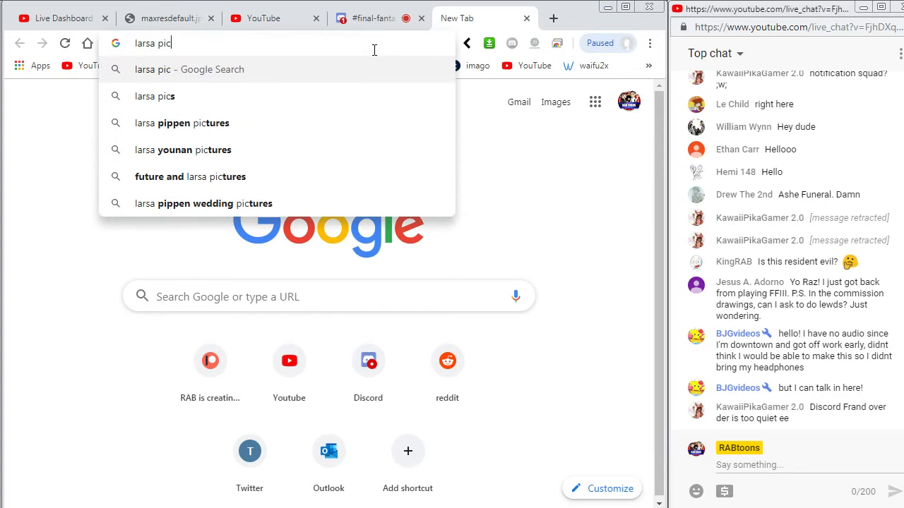
pyautogui.write('tologica')
pyautogui.press('Return')
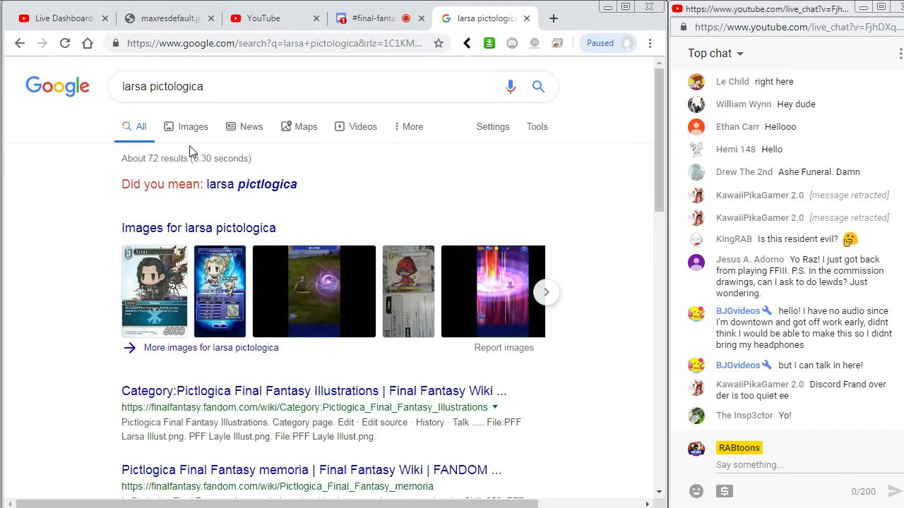
pyautogui.click(276, 185)
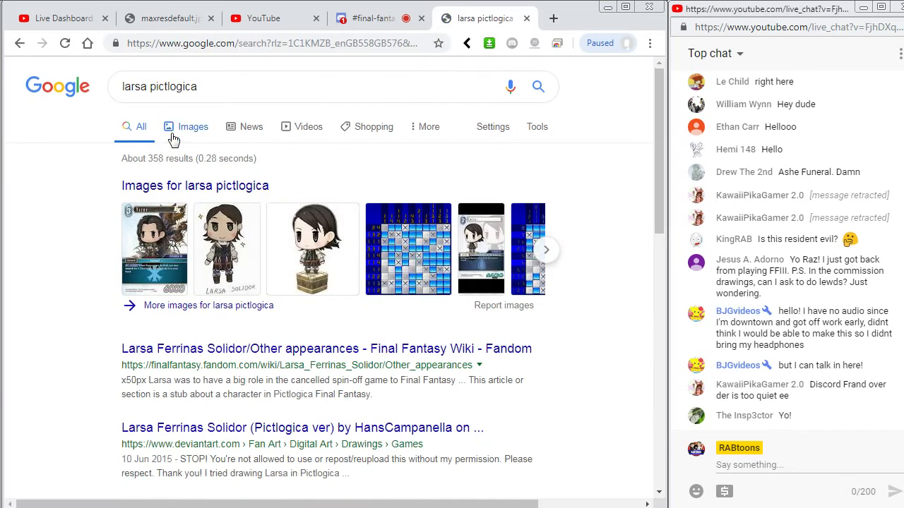
pyautogui.click(180, 127)
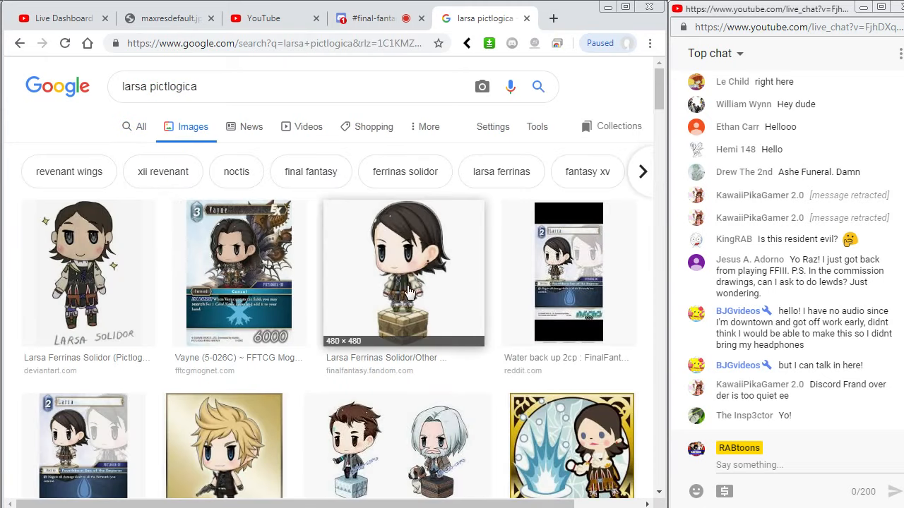
# Open the Larsa Ferrinas Solidor result from the Final Fantasy Wiki and copy its image to the clipboard
pyautogui.click(410, 272)
pyautogui.rightClick(175, 277)
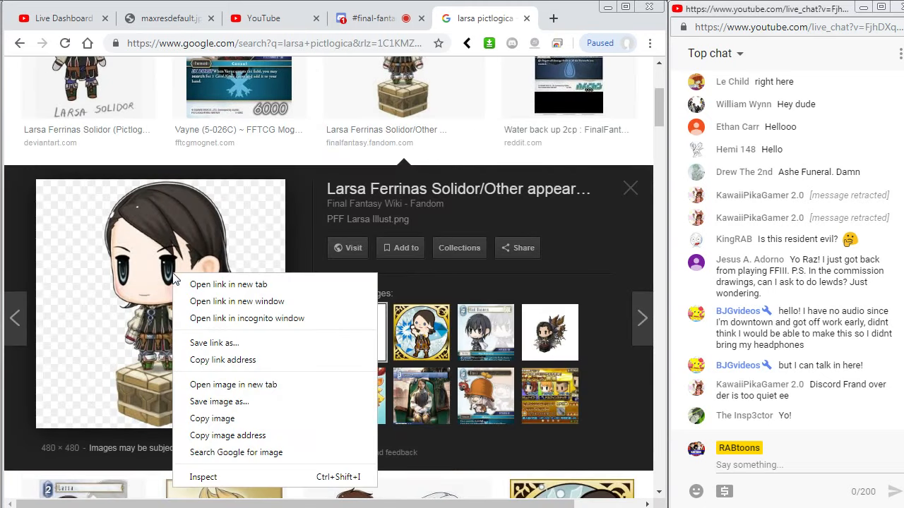
pyautogui.click(212, 419)
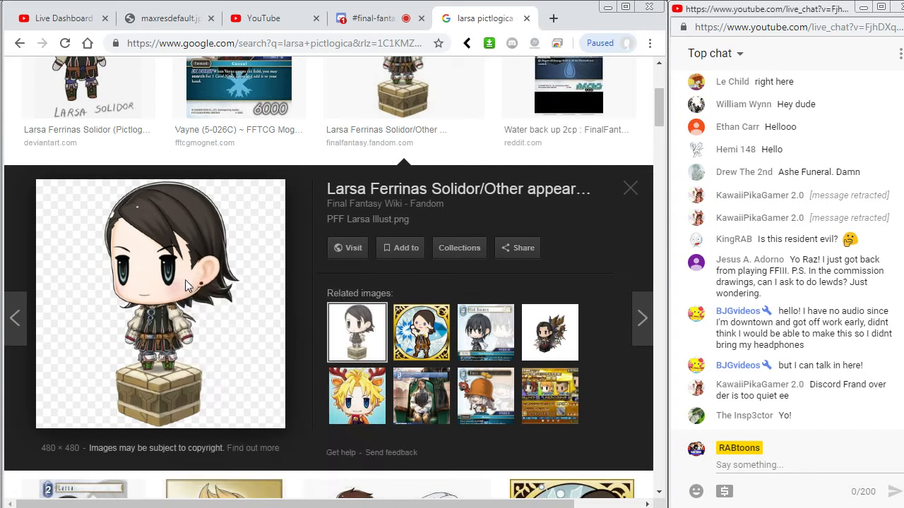
pyautogui.rightClick(185, 280)
pyautogui.click(225, 425)
# Switch to Flash, paste the copied image in the center of frame 1 on Layer 3, and move Layer 3 below Layer 2
pyautogui.hotkey('alt', 'Tab')
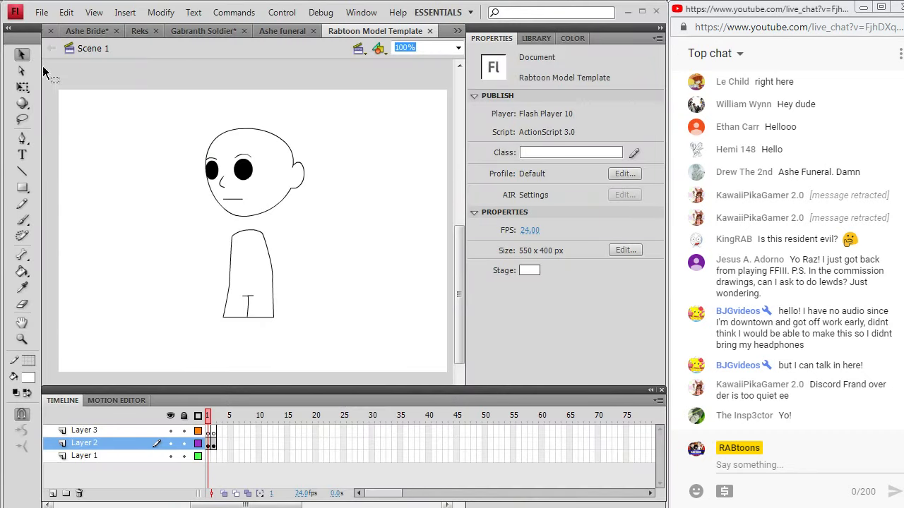
pyautogui.click(208, 430)
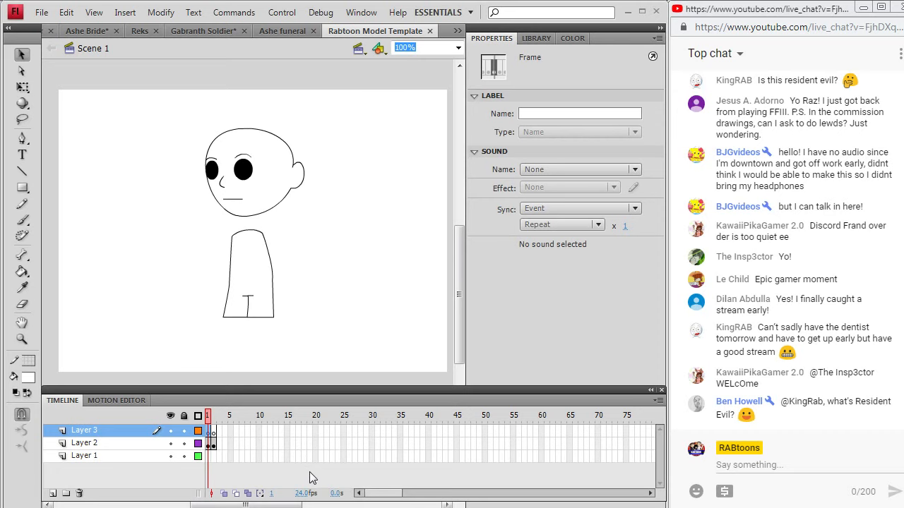
pyautogui.hotkey('alt', 'Tab')
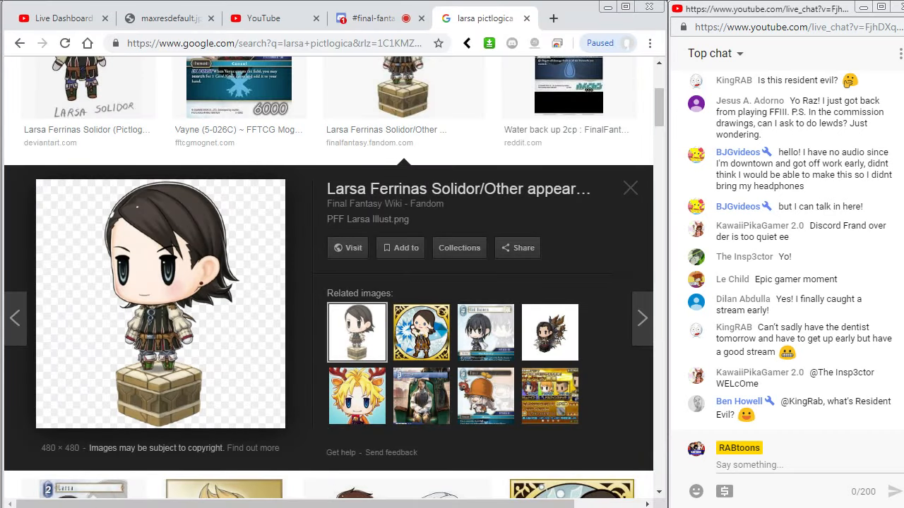
pyautogui.hotkey('alt', 'Tab')
pyautogui.click(66, 12)
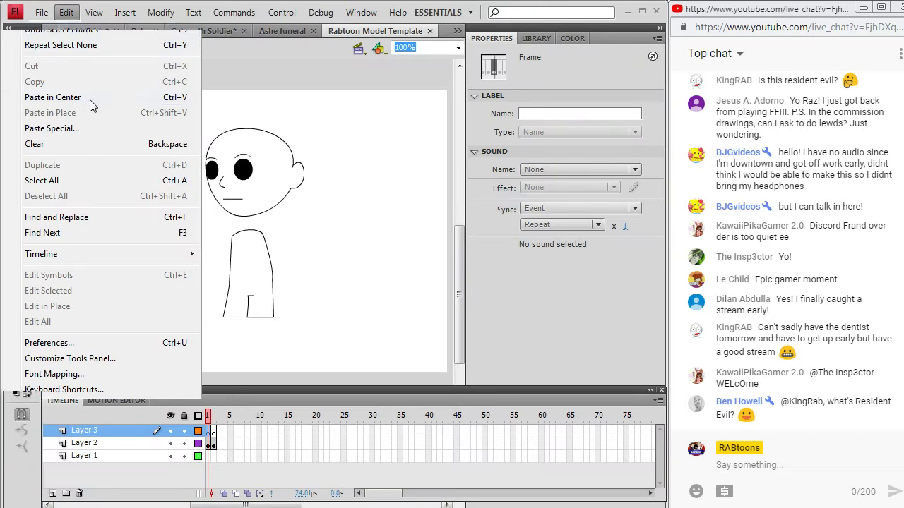
pyautogui.click(90, 100)
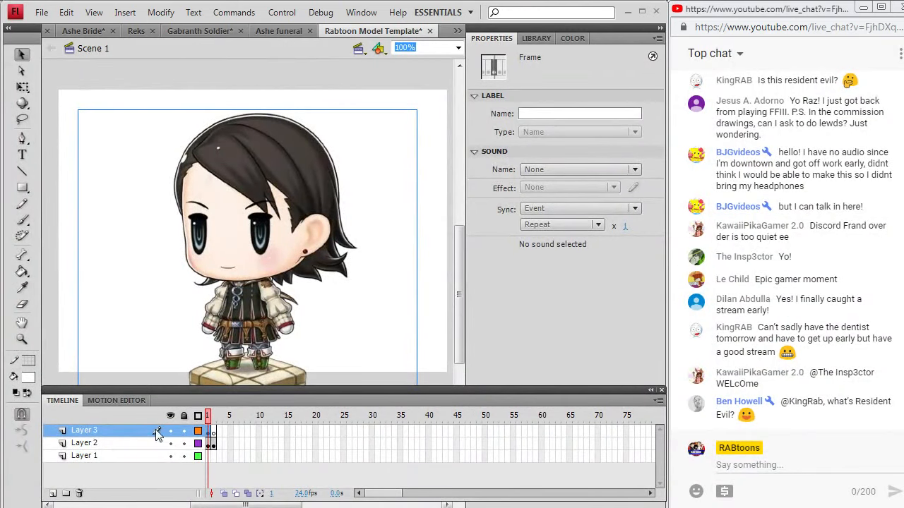
pyautogui.moveTo(137, 431); pyautogui.dragTo(132, 451)
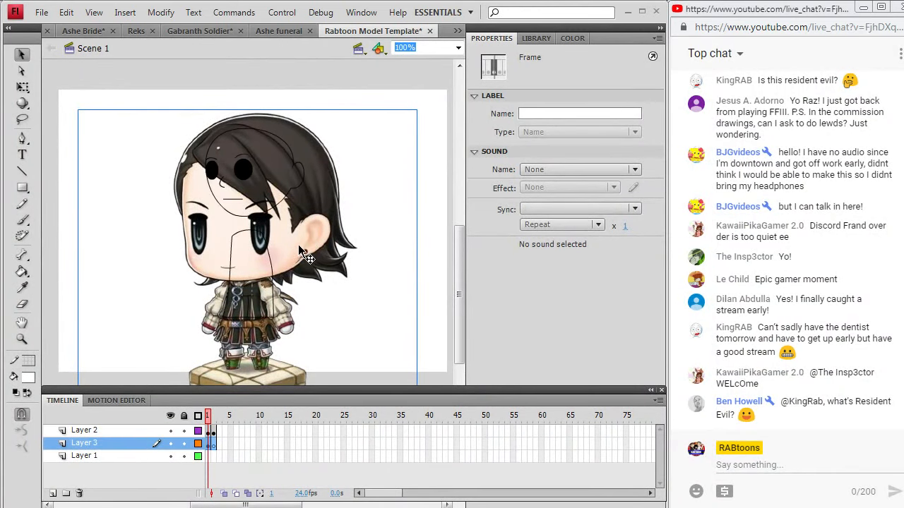
# Scale the pasted Larsa image down to about 240 × 240 px and place it over the template's head
pyautogui.moveTo(210, 109); pyautogui.dragTo(210, 92)
pyautogui.click(161, 12)
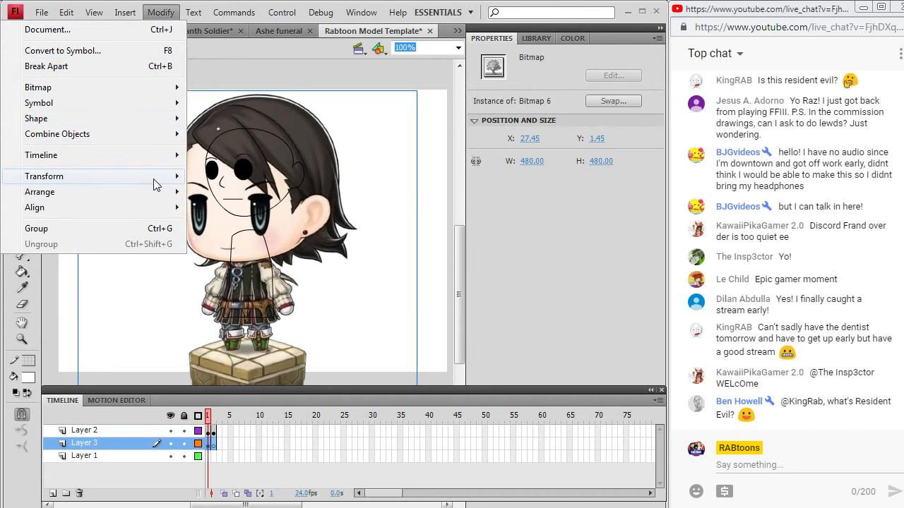
pyautogui.moveTo(161, 176)
pyautogui.click(209, 175)
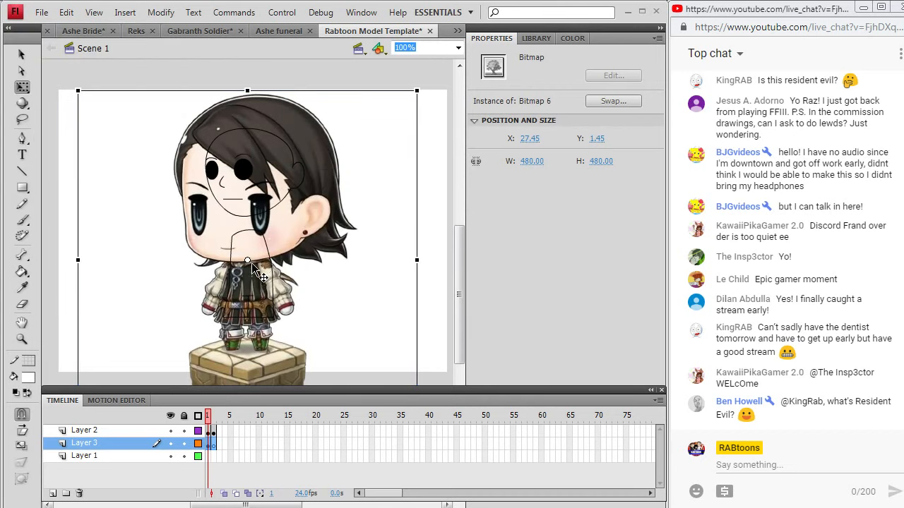
pyautogui.moveTo(417, 91); pyautogui.dragTo(339, 177)
pyautogui.moveTo(278, 240)
pyautogui.mouseDown()
pyautogui.moveTo(285, 196)
pyautogui.moveTo(270, 189)
pyautogui.mouseUp()
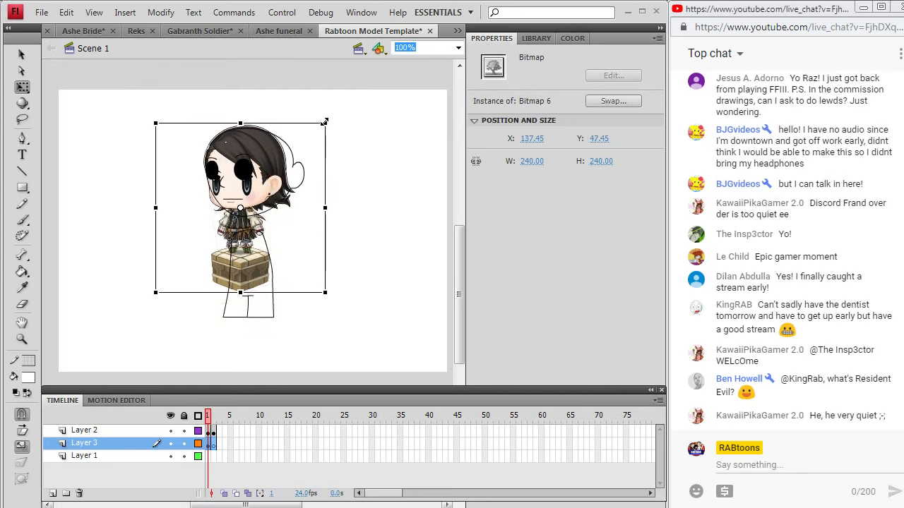
# Enlarge the Larsa image to about 254 px high, widen it slightly, and align its head with the template's head outline
pyautogui.moveTo(324, 122); pyautogui.dragTo(330, 118)
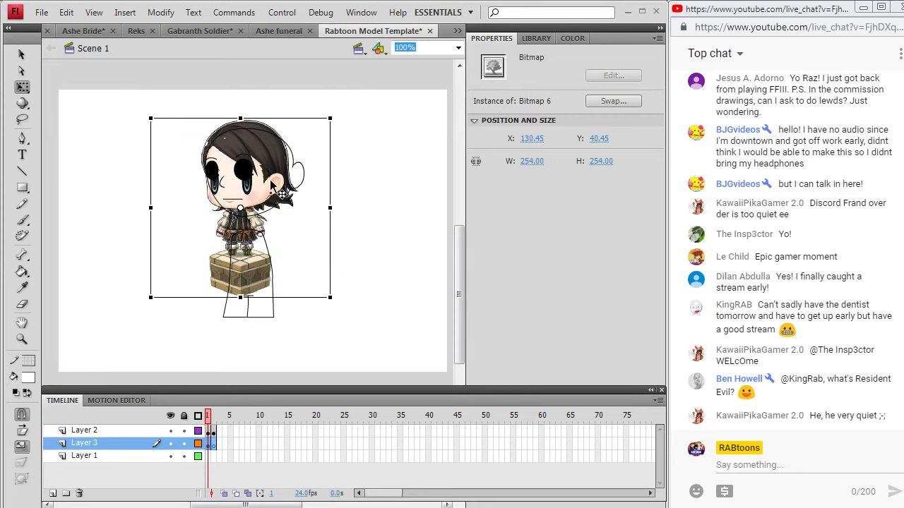
pyautogui.moveTo(270, 182); pyautogui.dragTo(276, 180)
pyautogui.moveTo(335, 206); pyautogui.dragTo(347, 209)
pyautogui.moveTo(273, 200); pyautogui.dragTo(273, 200)
pyautogui.click(348, 197)
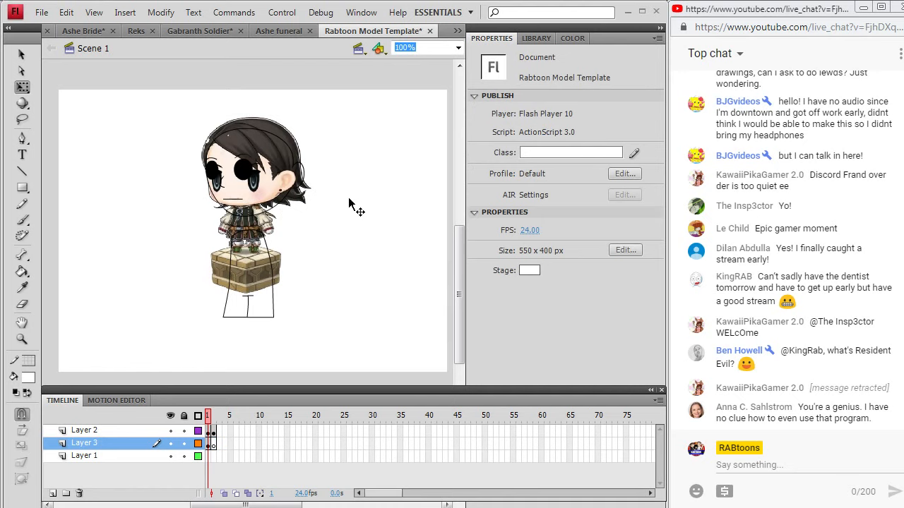
# Insert a frame after frame 1 of the template drawing on Layer 2
pyautogui.click(210, 431)
pyautogui.click(21, 54)
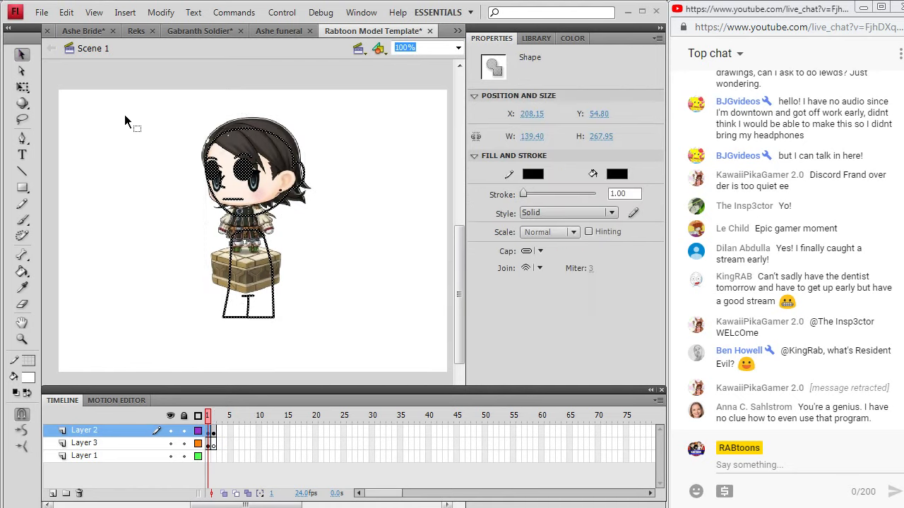
pyautogui.click(125, 121)
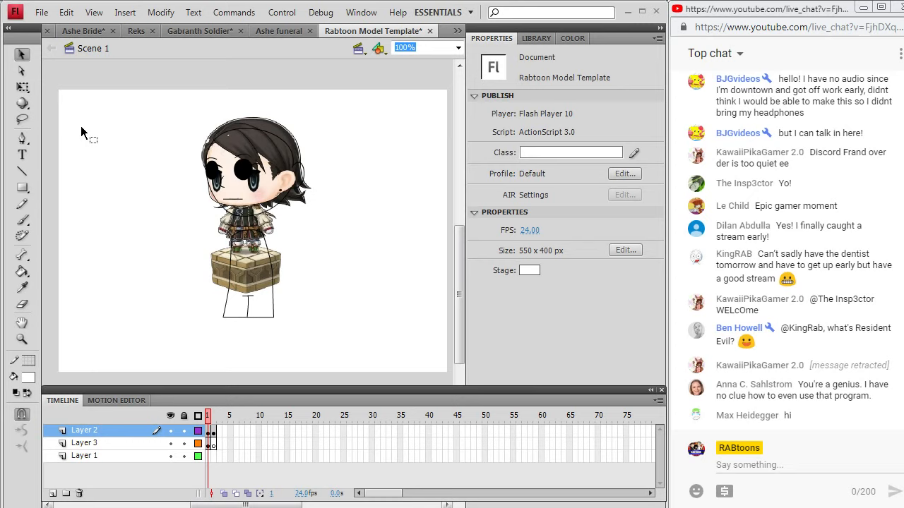
pyautogui.click(125, 12)
pyautogui.moveTo(133, 103)
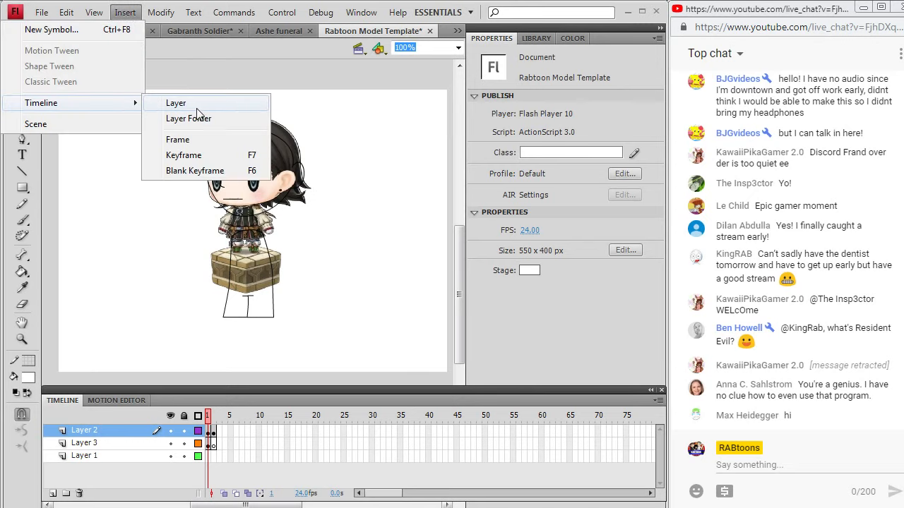
pyautogui.click(192, 141)
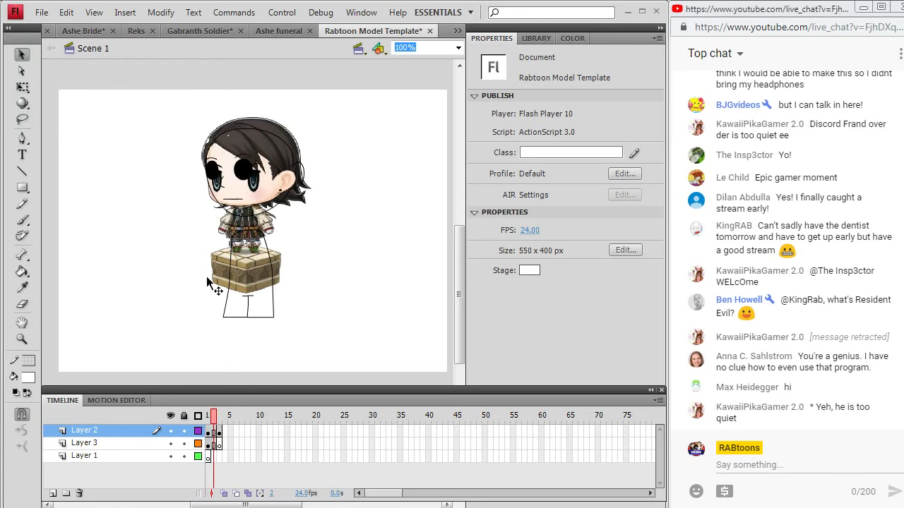
# Remove frame 2 from Layer 3 so the Larsa image occupies only frame 1
pyautogui.click(214, 444)
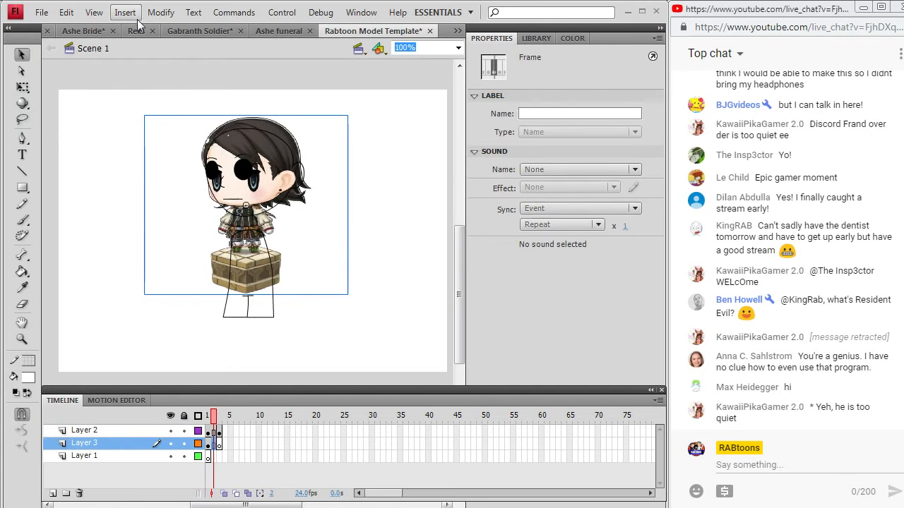
pyautogui.rightClick(215, 444)
pyautogui.click(293, 141)
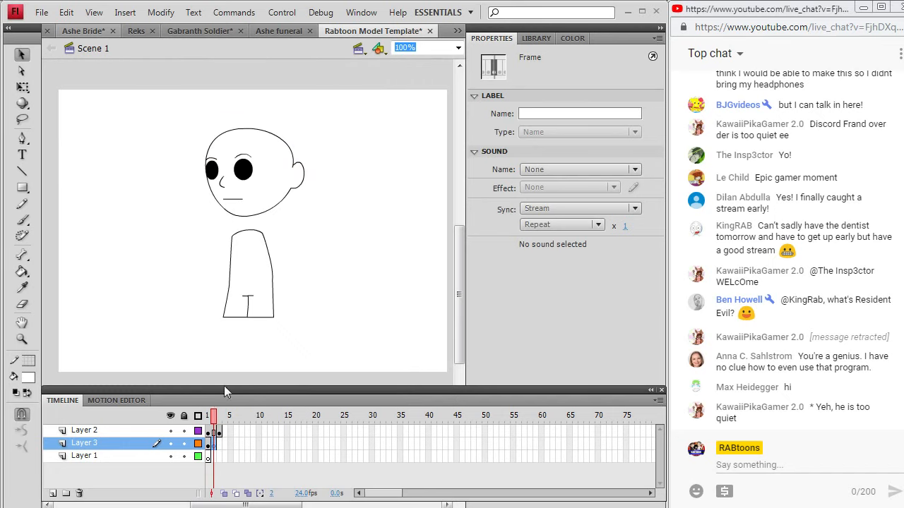
# Turn on onion skinning at frame 2 of Layer 2 and limit its range to frames 1 and 2
pyautogui.click(213, 433)
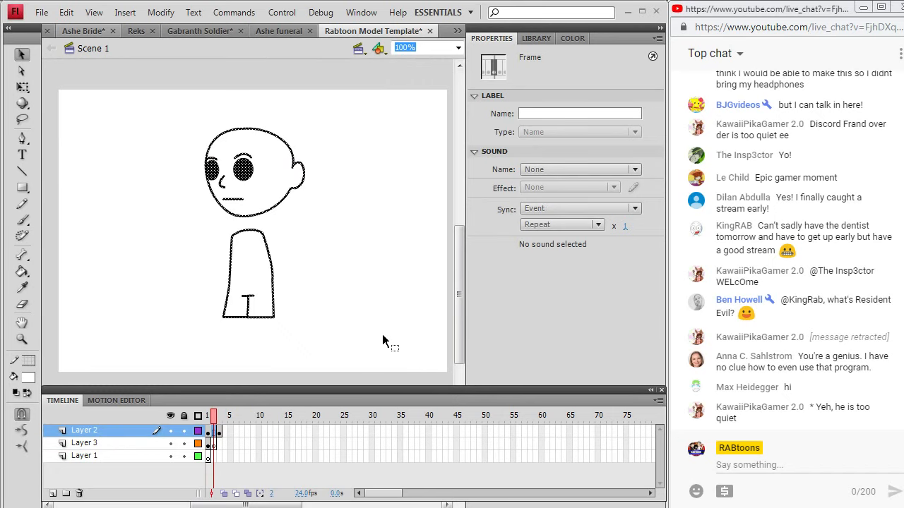
pyautogui.click(224, 493)
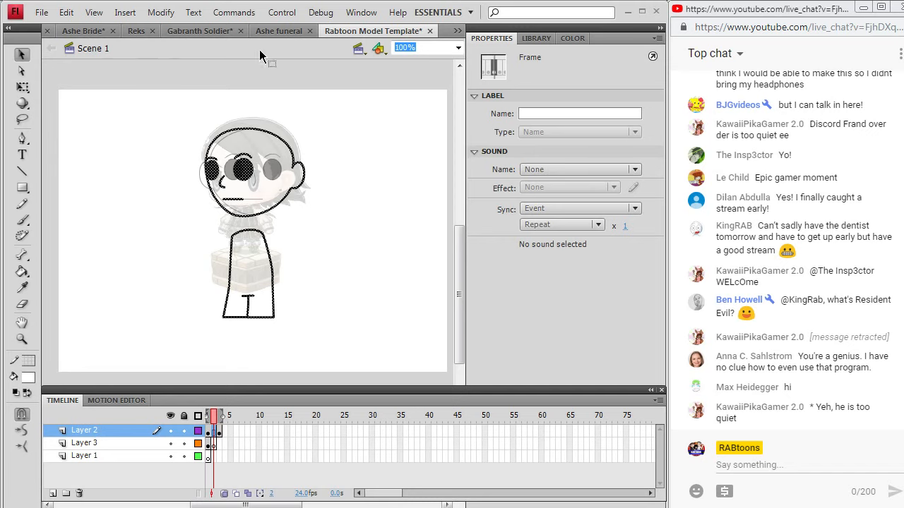
pyautogui.click(331, 122)
pyautogui.click(225, 494)
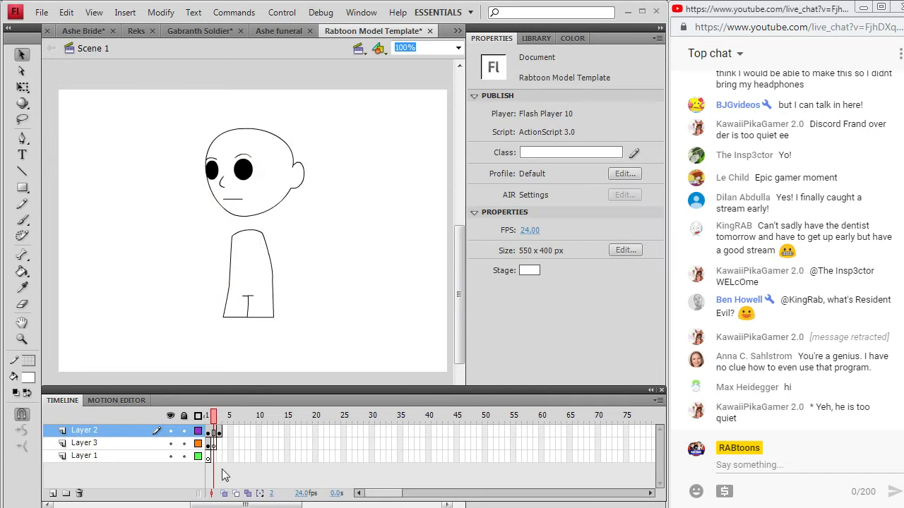
pyautogui.click(225, 493)
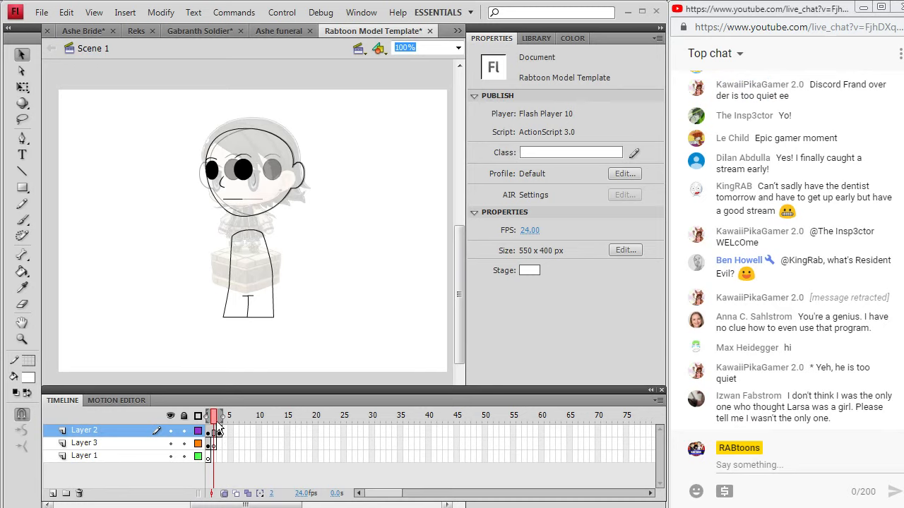
pyautogui.moveTo(221, 418); pyautogui.dragTo(214, 421)
# Set up the Brush tool with a black fill for drawing hair over the template's head
pyautogui.click(22, 339)
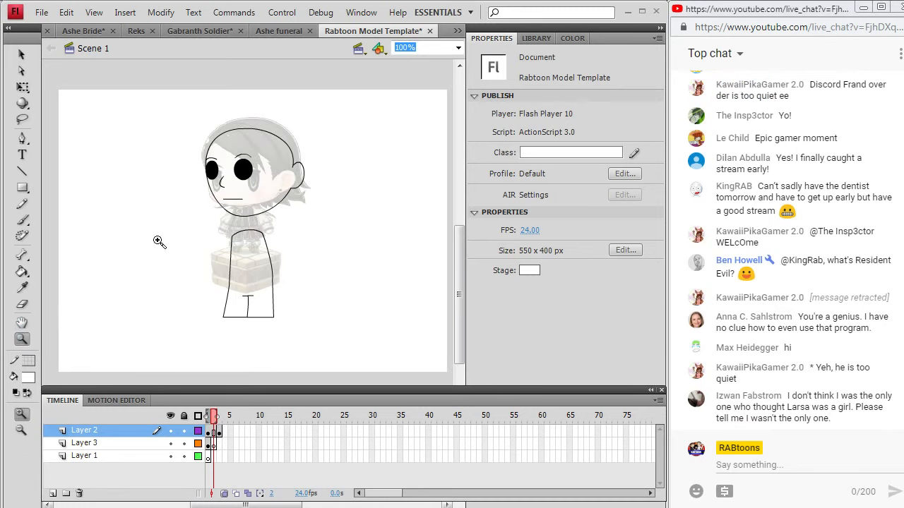
pyautogui.click(264, 182)
pyautogui.click(22, 236)
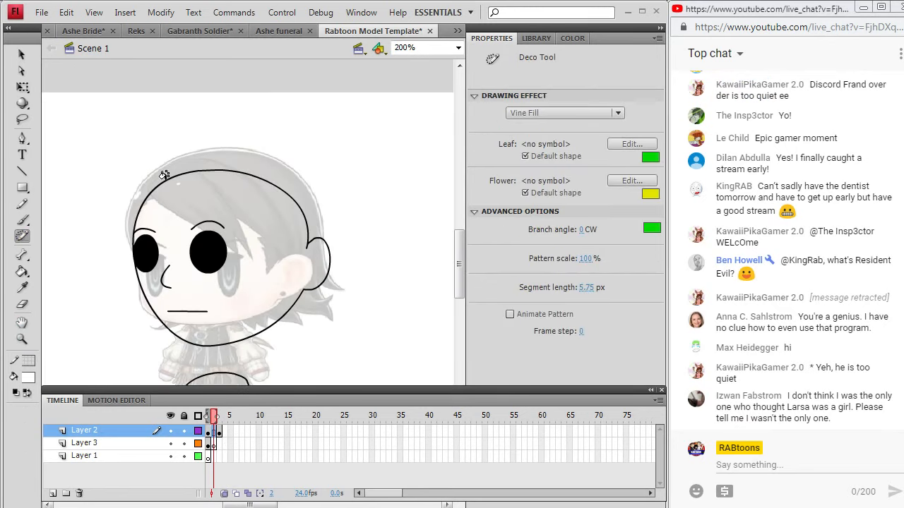
pyautogui.click(21, 219)
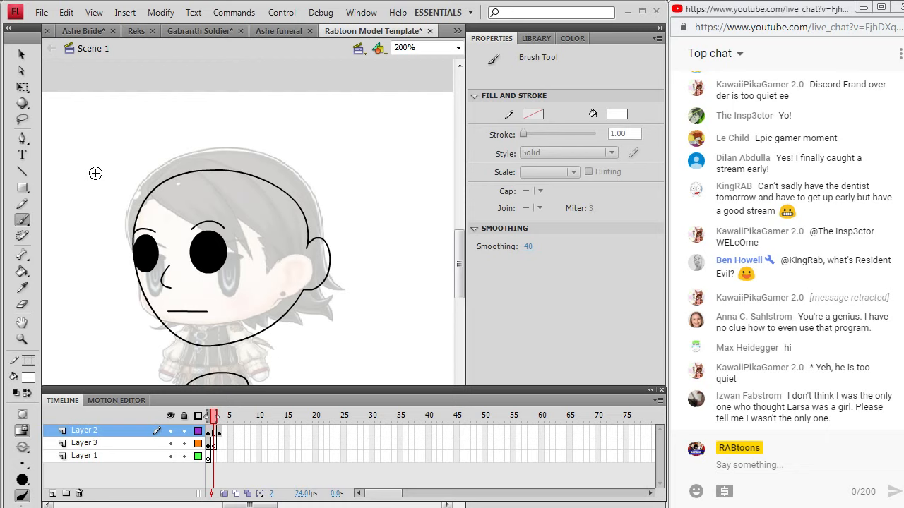
pyautogui.click(216, 432)
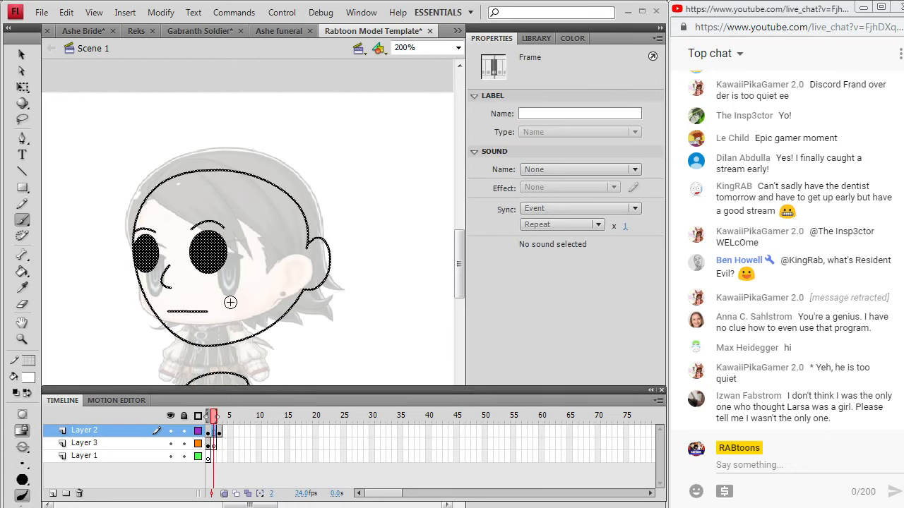
pyautogui.click(155, 185)
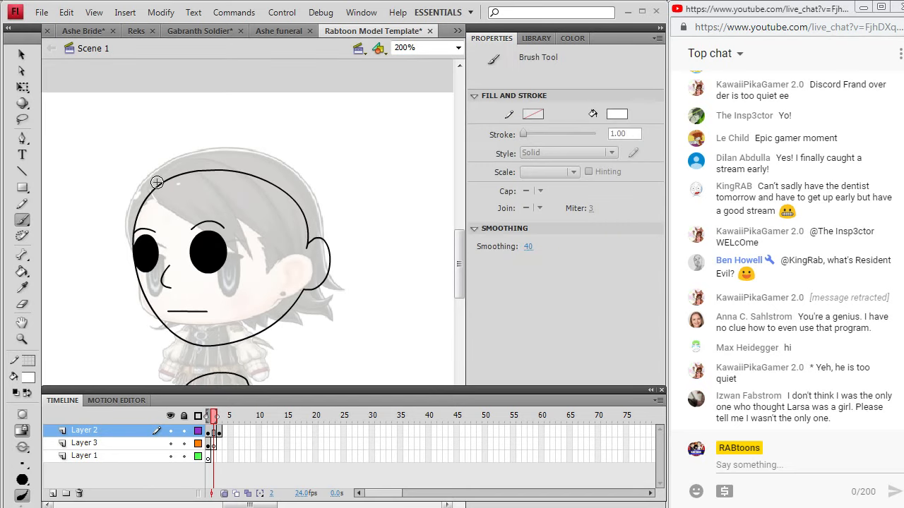
pyautogui.hotkey('ctrl', 'z')
pyautogui.click(21, 54)
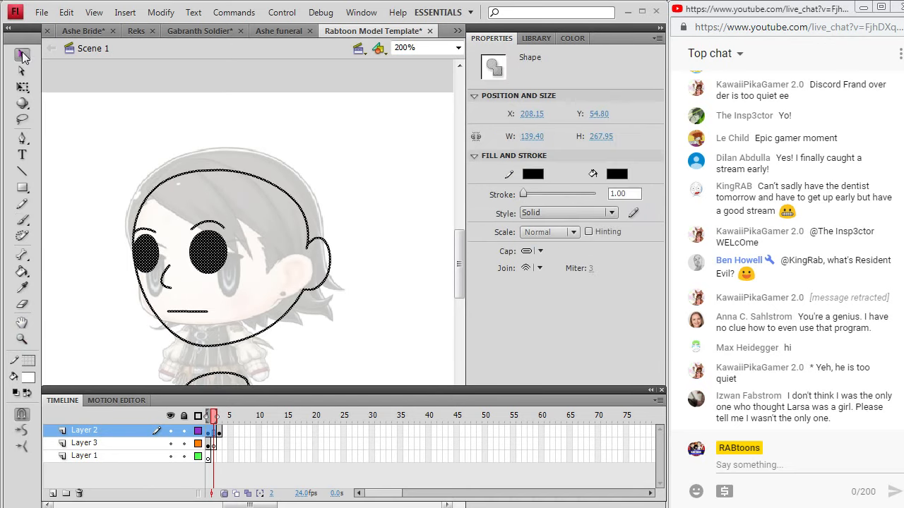
pyautogui.click(154, 95)
pyautogui.click(28, 378)
pyautogui.click(32, 227)
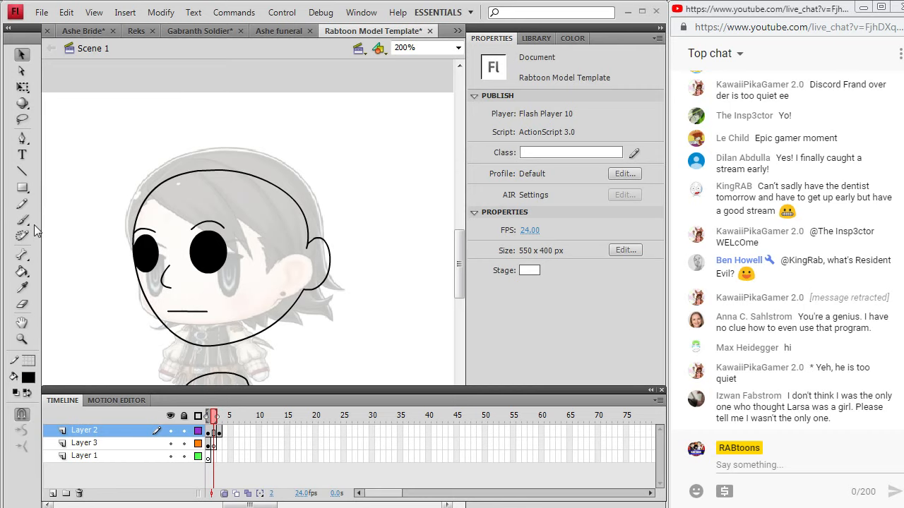
pyautogui.click(22, 219)
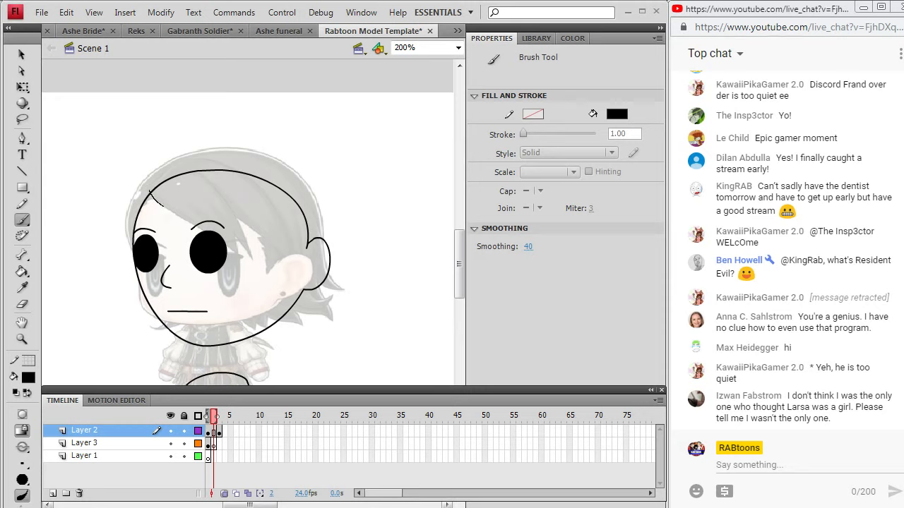
# Undo the trial hair stroke on Layer 2 and insert a new layer above it
pyautogui.moveTo(202, 223); pyautogui.dragTo(204, 225)
pyautogui.hotkey('ctrl', 'z')
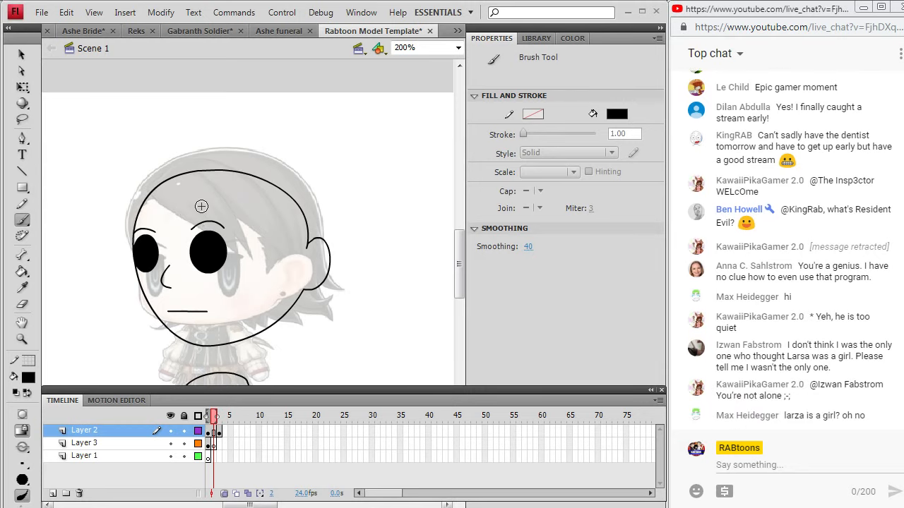
pyautogui.click(125, 12)
pyautogui.moveTo(71, 94)
pyautogui.click(176, 96)
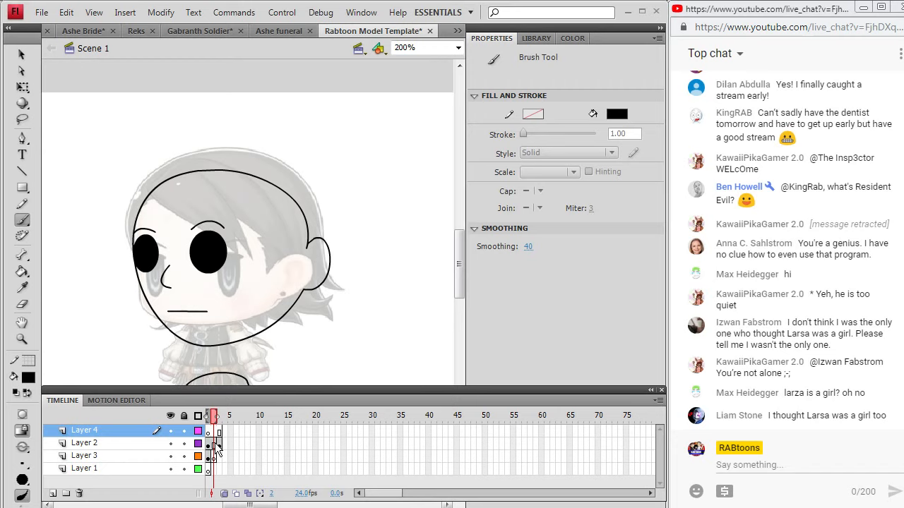
# Trace the fringe on Layer 4 from the parting across the forehead, ending in pointed strands beside the larger eye, checking it against the Larsa reference
pyautogui.moveTo(151, 193); pyautogui.dragTo(159, 206)
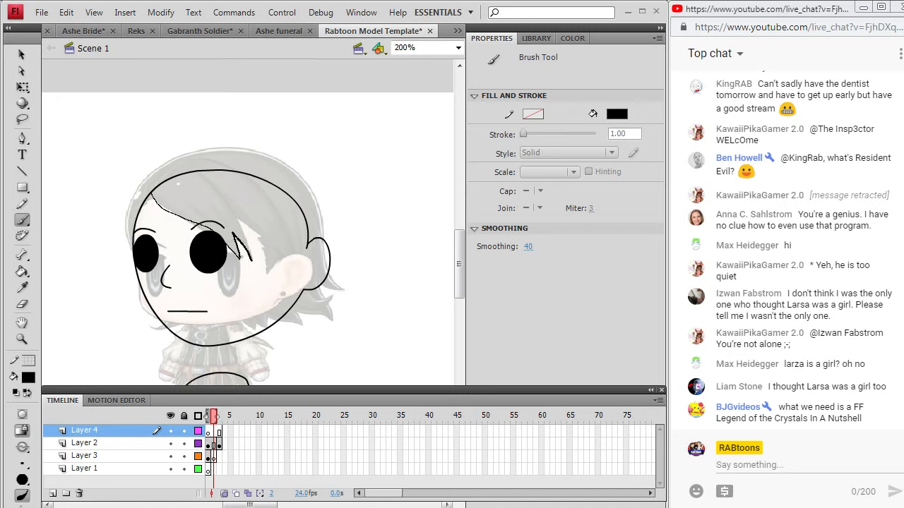
pyautogui.moveTo(231, 214); pyautogui.dragTo(224, 201)
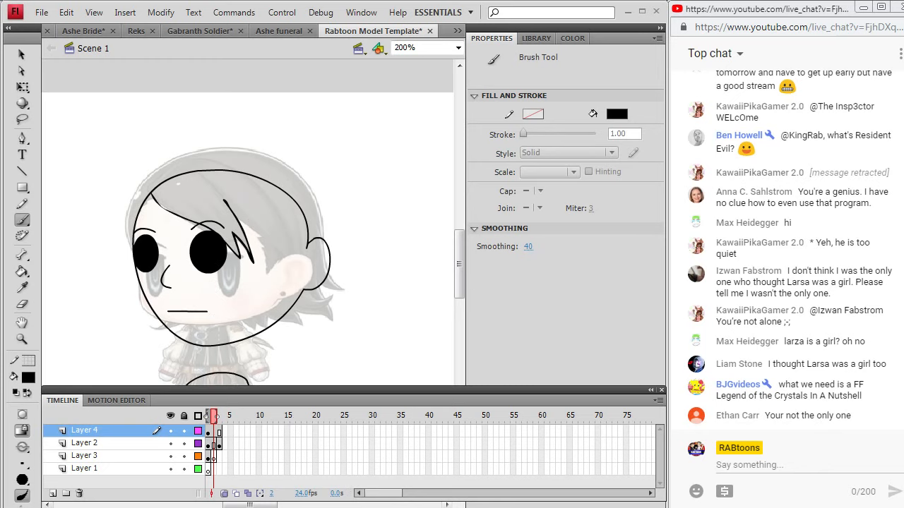
pyautogui.hotkey('alt', 'Tab')
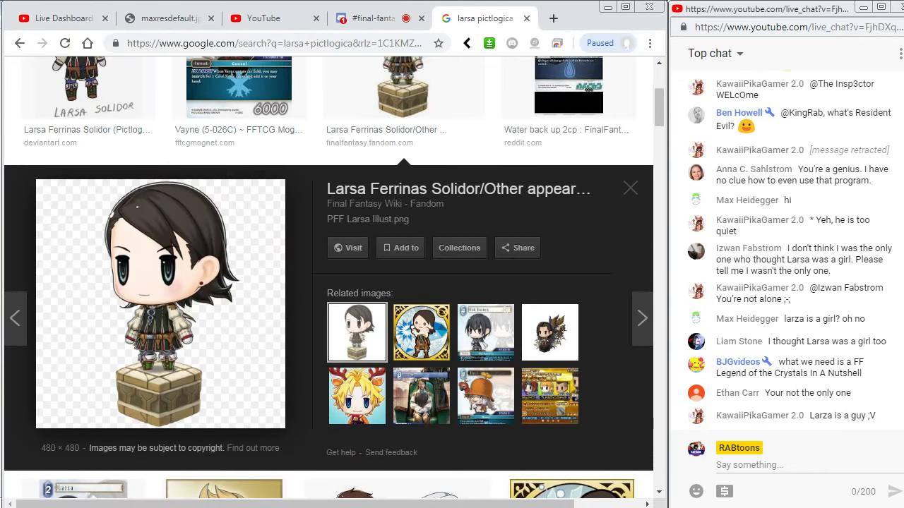
pyautogui.hotkey('alt', 'Tab')
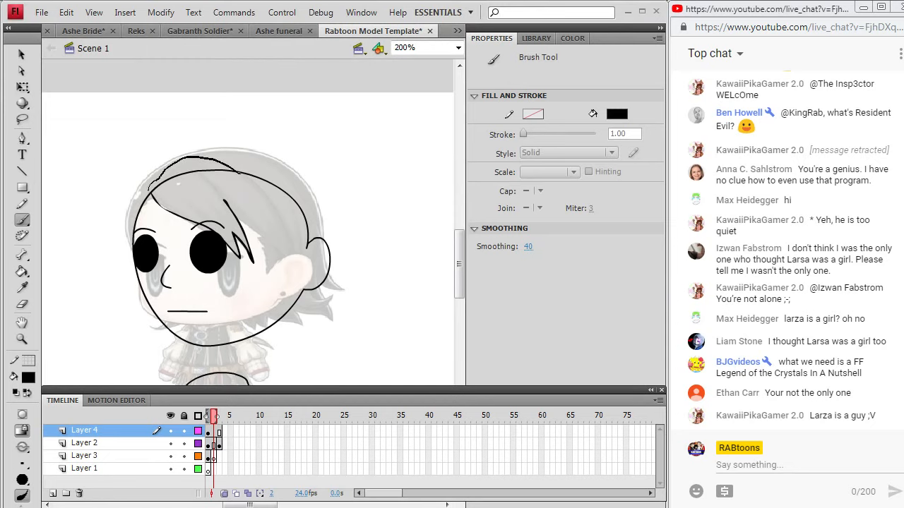
# Trace the curved parting line, the jagged side lock reaching up over the ear, and the hairline along the far side of the forehead
pyautogui.moveTo(282, 226); pyautogui.dragTo(283, 227)
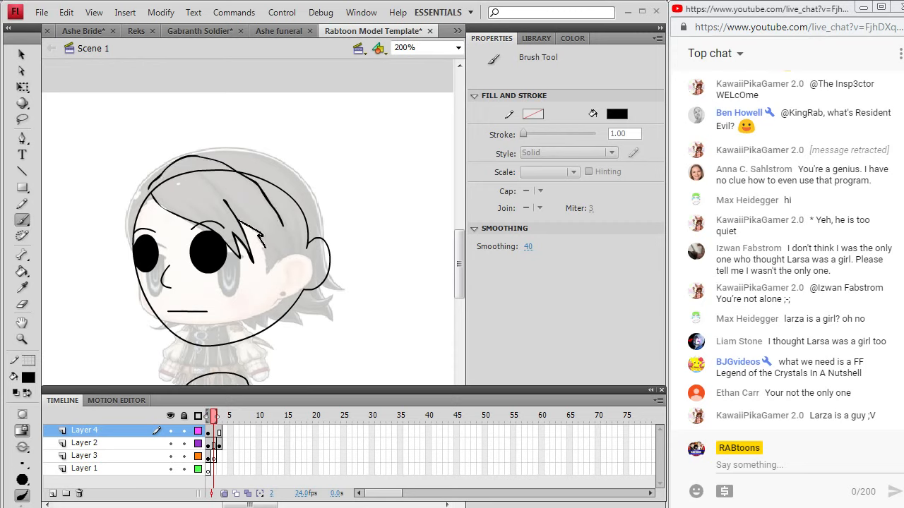
pyautogui.moveTo(267, 274); pyautogui.dragTo(267, 273)
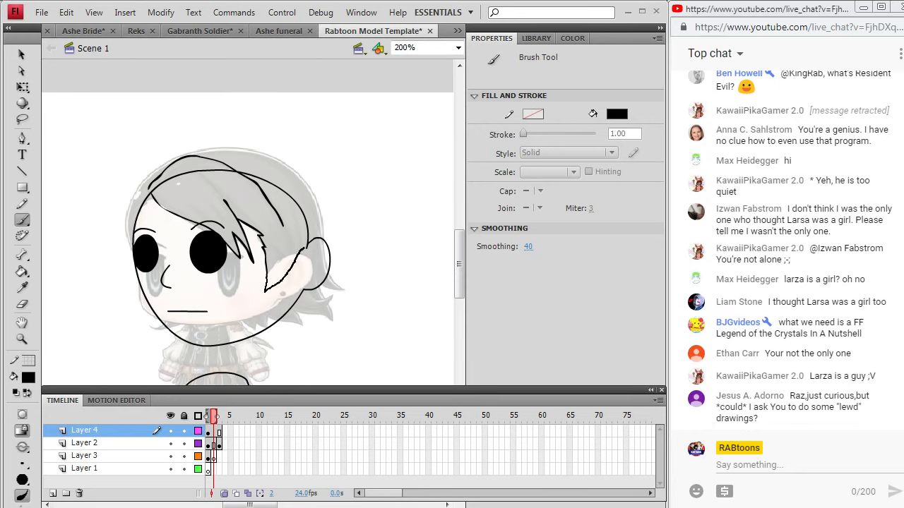
pyautogui.moveTo(314, 238); pyautogui.dragTo(315, 237)
pyautogui.moveTo(158, 188); pyautogui.dragTo(147, 200)
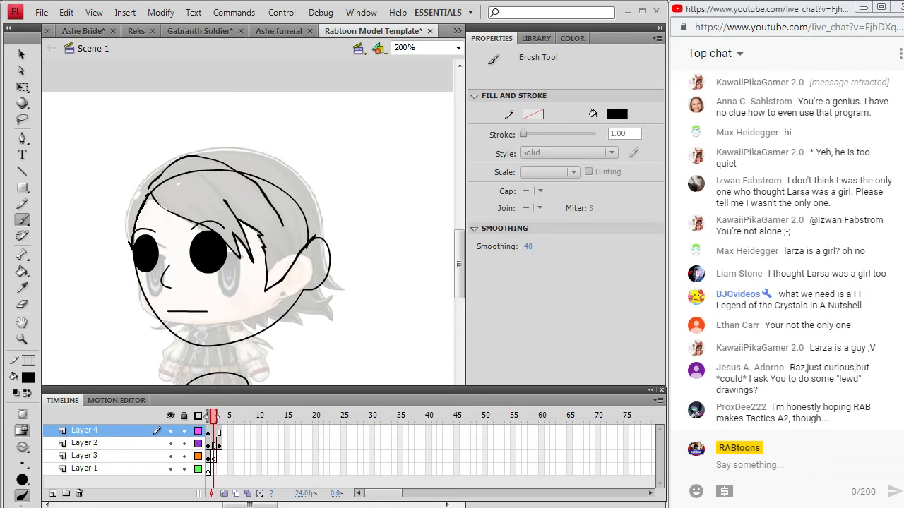
# Trace the outer hair outline over the head down to the ear, and the pointed tufts behind the ear and neck
pyautogui.moveTo(144, 182)
pyautogui.mouseDown()
pyautogui.moveTo(169, 160)
pyautogui.moveTo(220, 146)
pyautogui.moveTo(259, 150)
pyautogui.mouseUp()
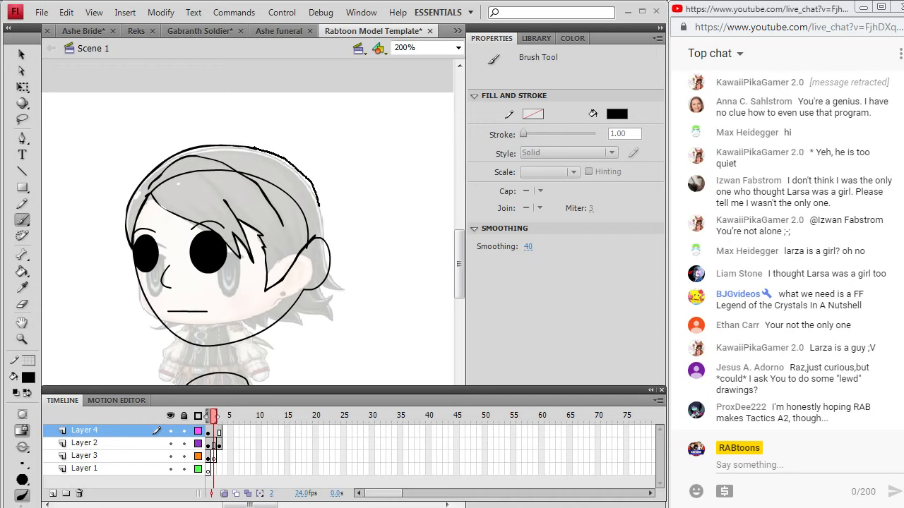
pyautogui.moveTo(325, 241); pyautogui.dragTo(327, 243)
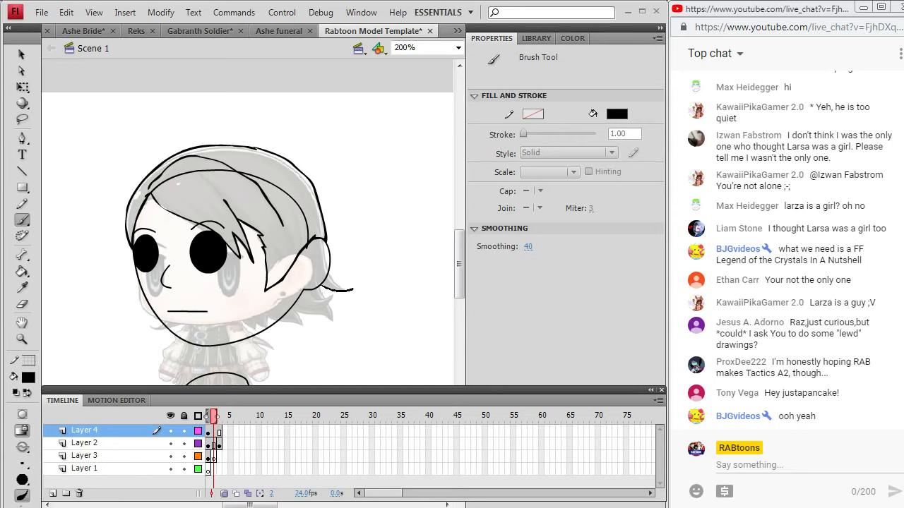
pyautogui.moveTo(352, 288); pyautogui.dragTo(319, 285)
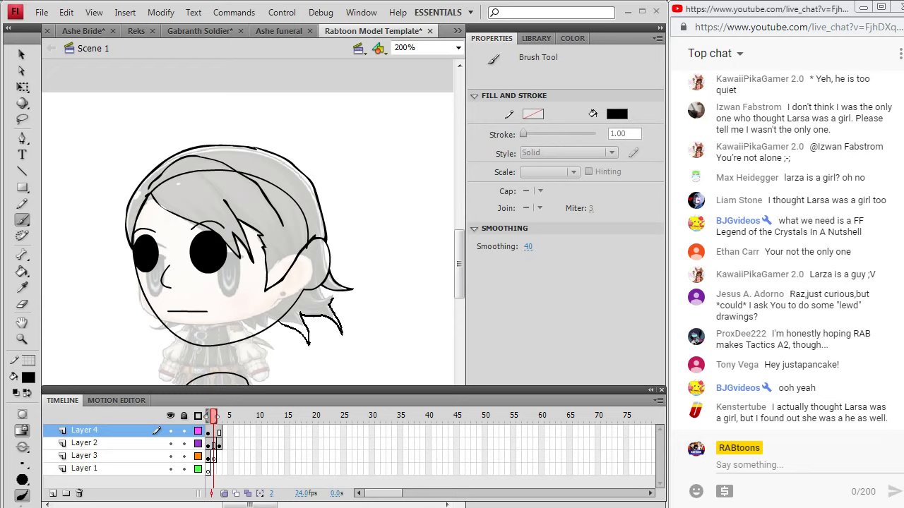
pyautogui.moveTo(332, 296); pyautogui.dragTo(330, 296)
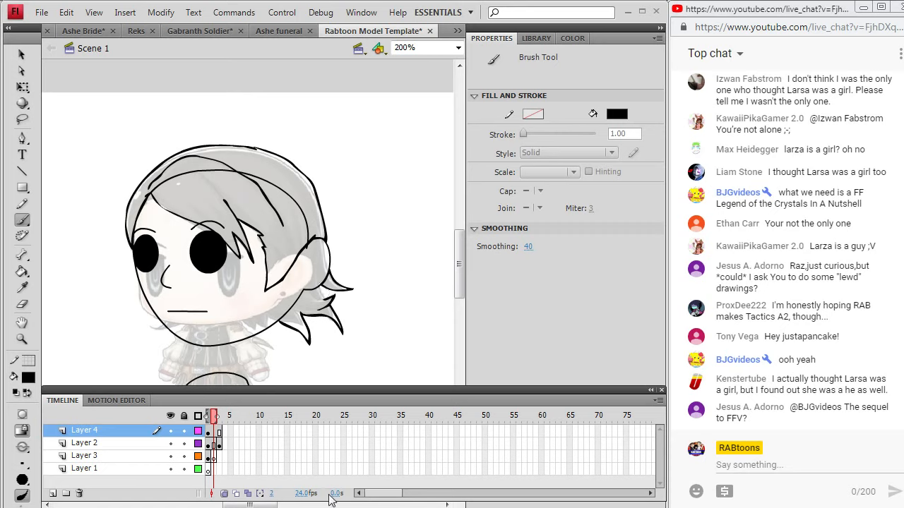
# Switch to the browser, check the stream preview and details on the YouTube live dashboard, and close that dashboard tab
pyautogui.hotkey('alt', 'Tab')
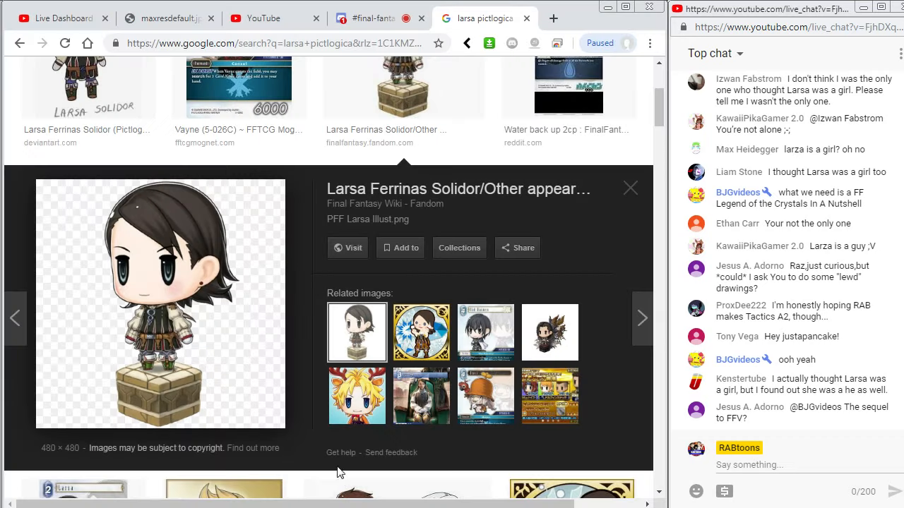
pyautogui.click(42, 18)
pyautogui.scroll(-3, 182, 447)
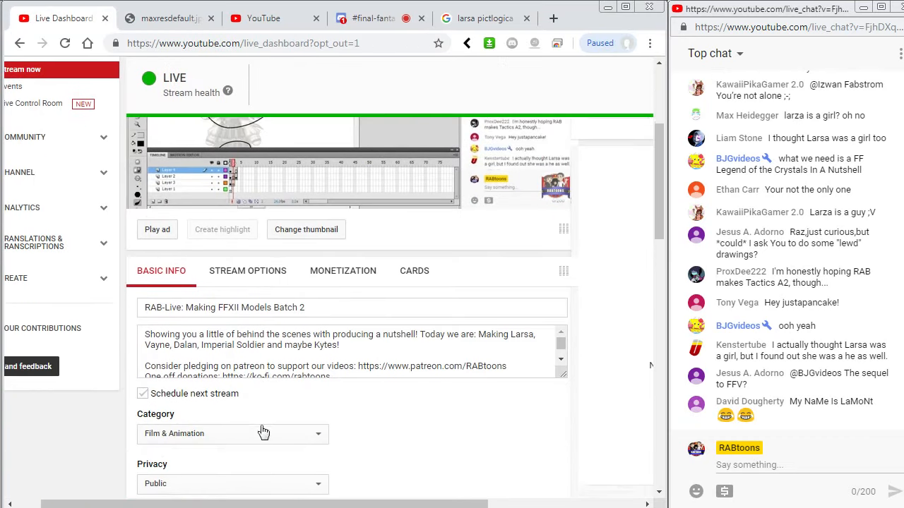
pyautogui.scroll(2, 258, 420)
pyautogui.scroll(1, 258, 421)
pyautogui.click(156, 411)
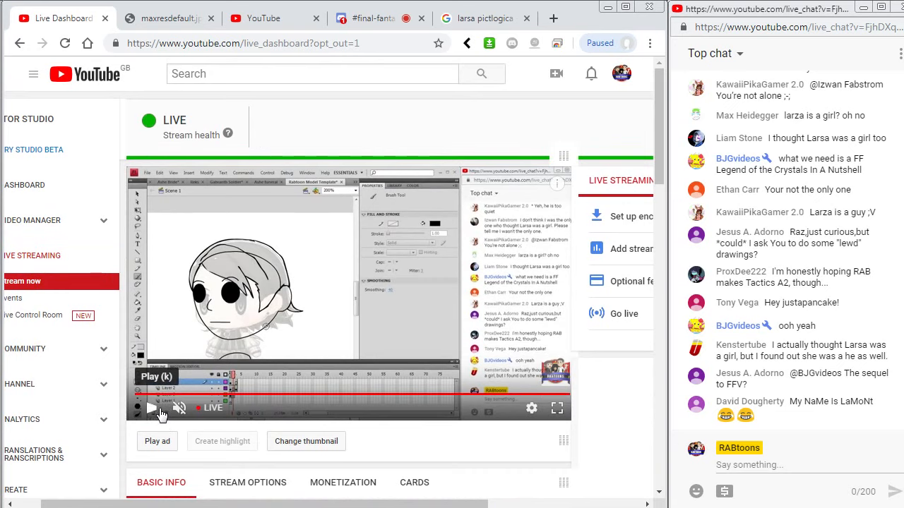
pyautogui.click(155, 409)
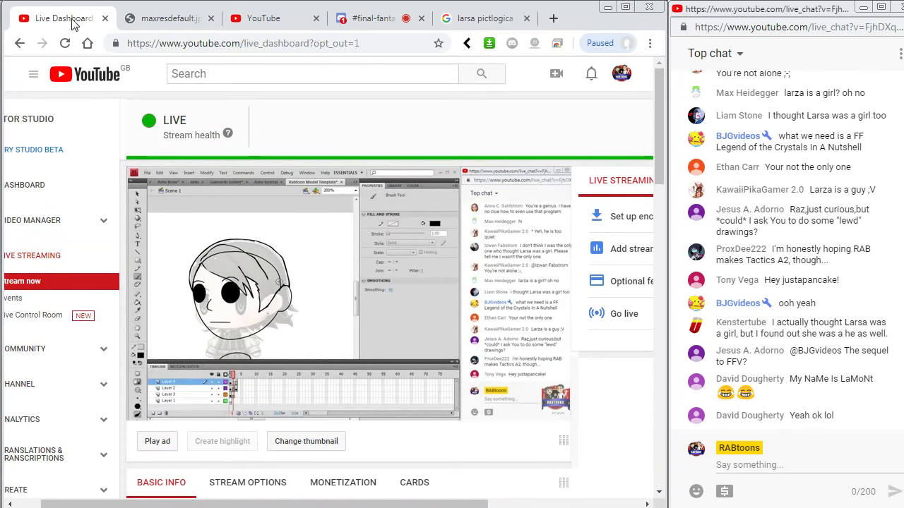
pyautogui.middleClick(70, 24)
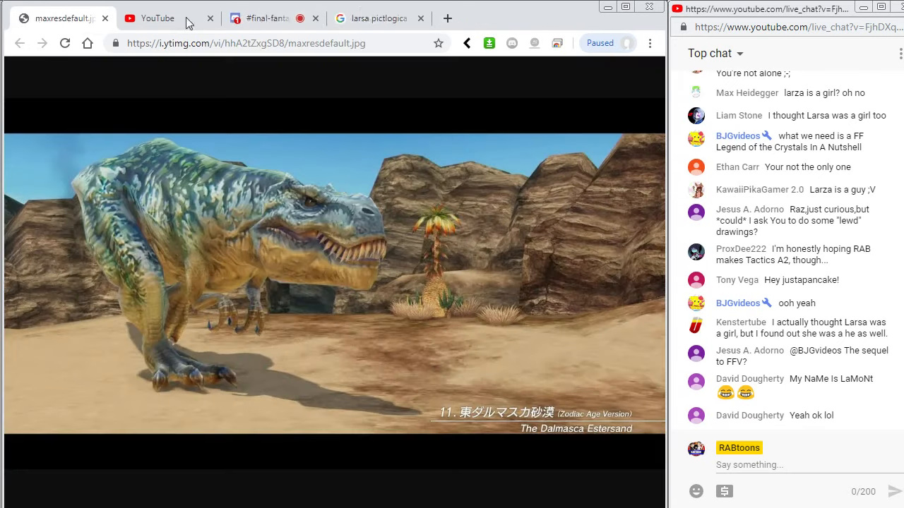
# Look in on the Discord channel, return to the Larsa Pictlogica reference image, and make the live chat's message field active
pyautogui.click(267, 24)
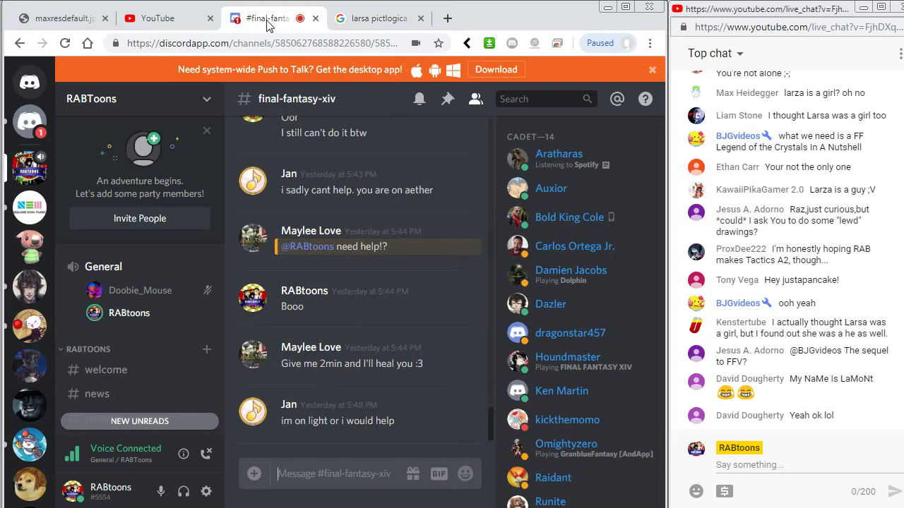
pyautogui.click(360, 25)
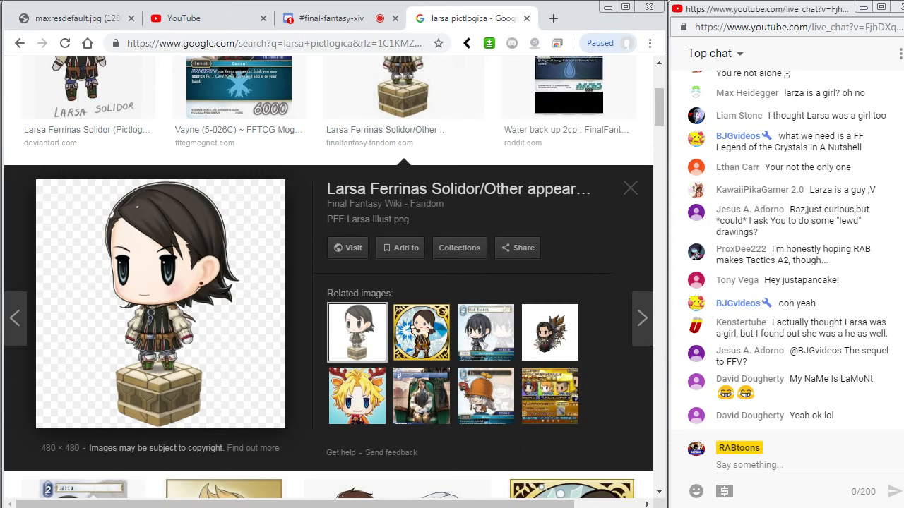
pyautogui.click(763, 473)
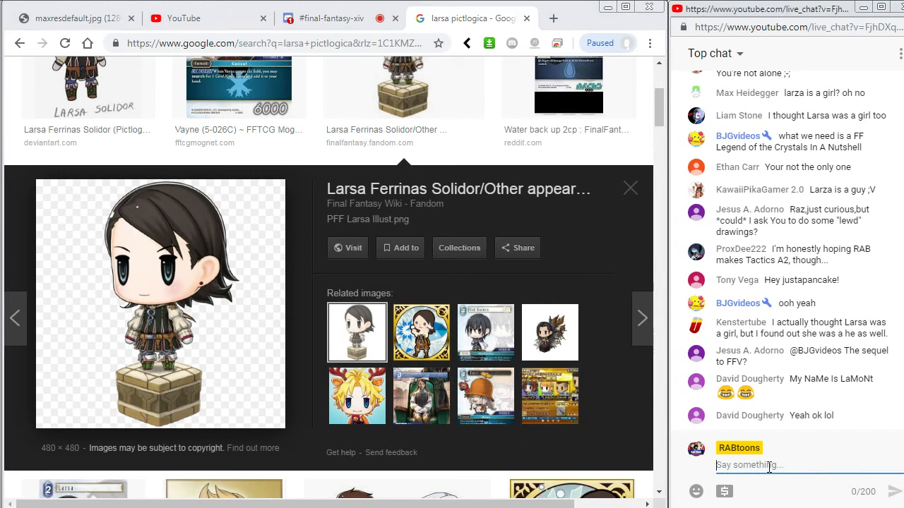
# Switch back to Flash and trace the small curled hair tuft below the cheek on the far side of the face
pyautogui.hotkey('alt', 'Tab')
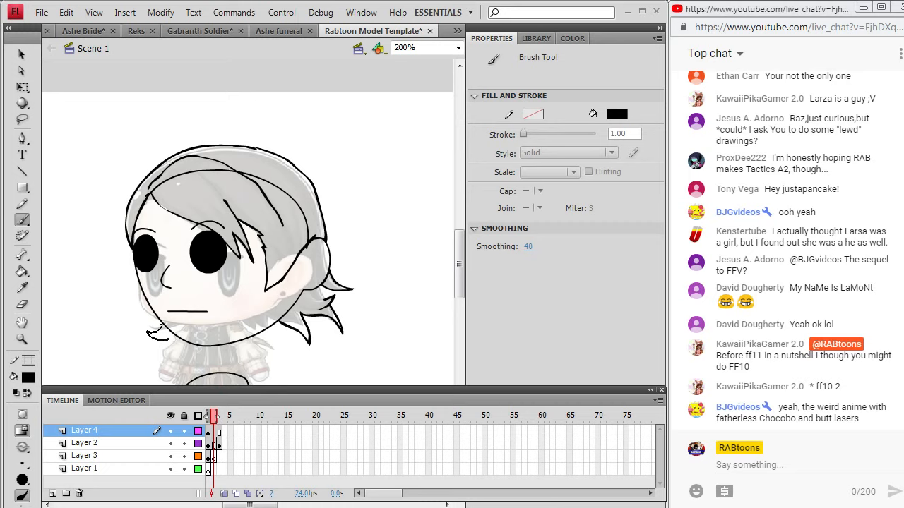
pyautogui.moveTo(162, 326); pyautogui.dragTo(163, 324)
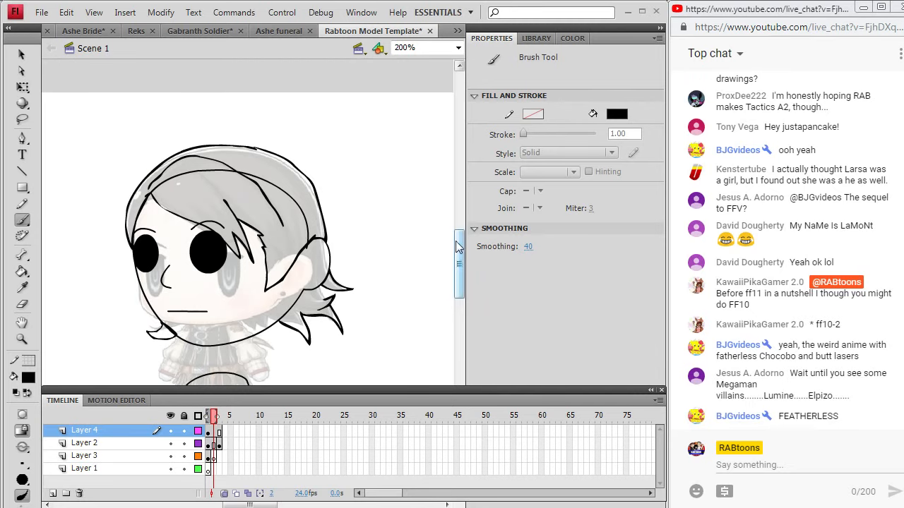
pyautogui.moveTo(458, 261); pyautogui.dragTo(457, 268)
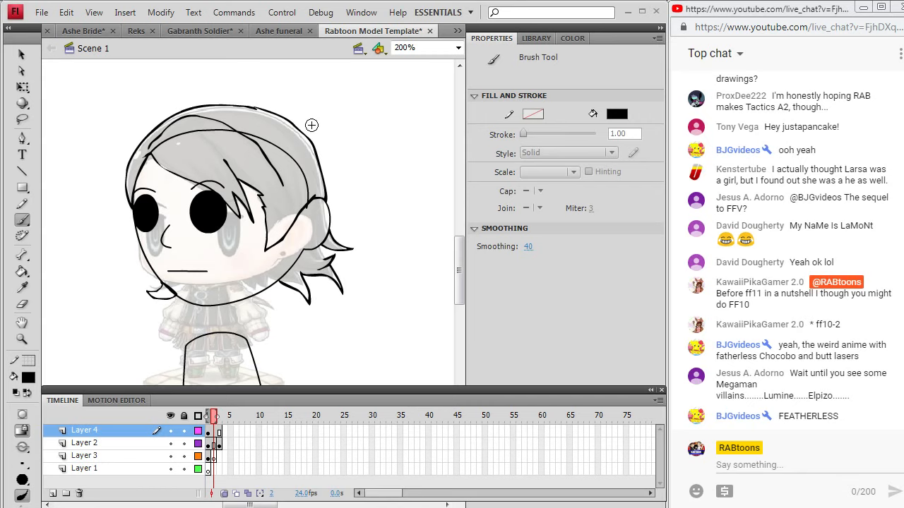
# Turn off onion skinning, go to frame 1, and move the Larsa bitmap clear of the line drawing so both stand side by side
pyautogui.click(224, 494)
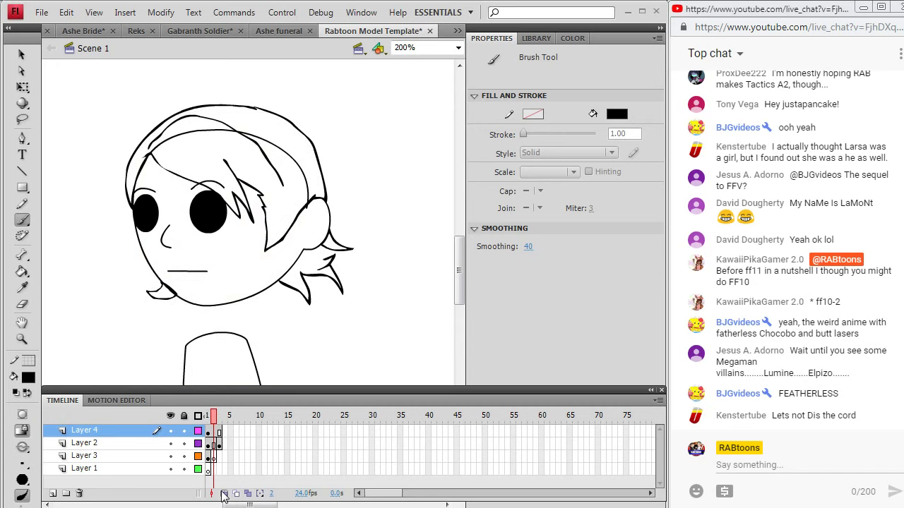
pyautogui.click(202, 419)
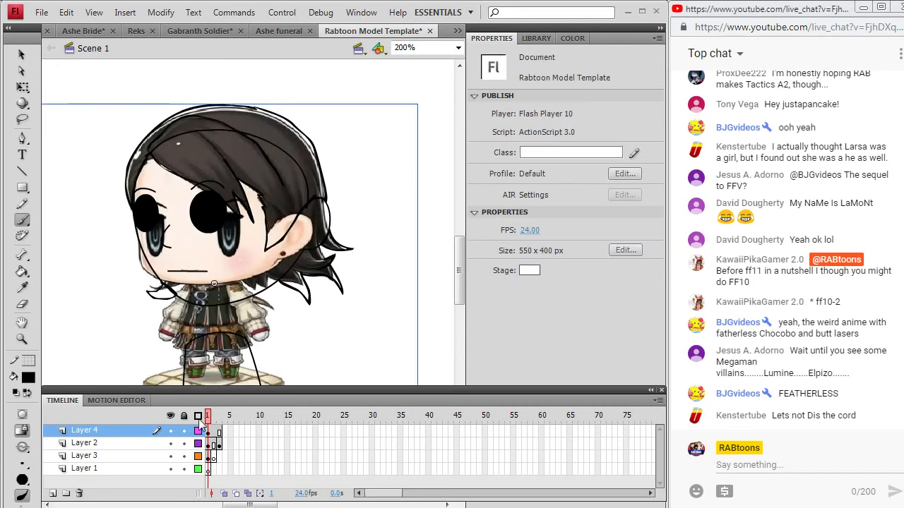
pyautogui.click(21, 54)
pyautogui.click(216, 111)
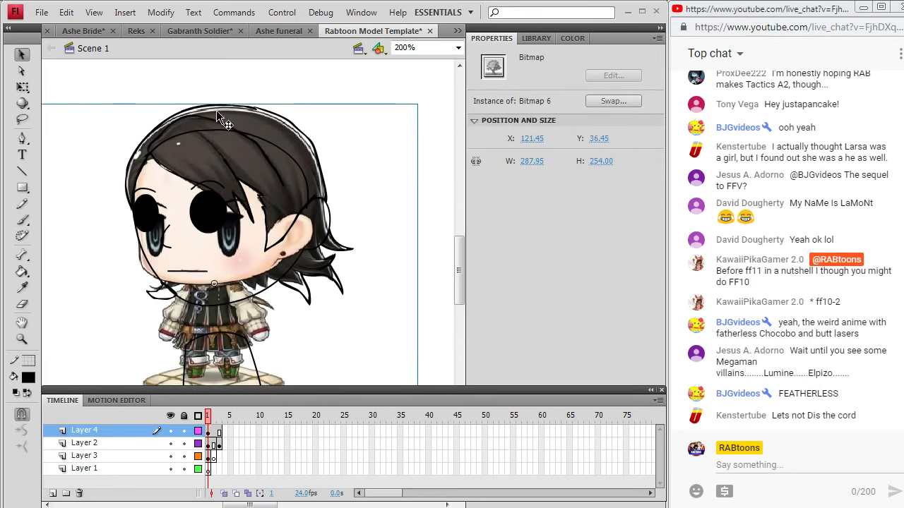
pyautogui.moveTo(216, 112); pyautogui.dragTo(52, 114)
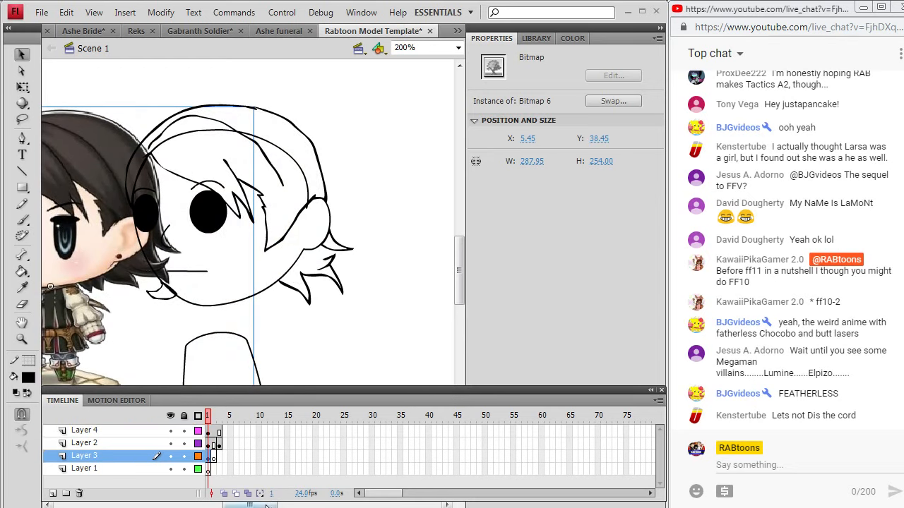
pyautogui.moveTo(267, 507); pyautogui.dragTo(246, 507)
pyautogui.moveTo(233, 272); pyautogui.dragTo(185, 267)
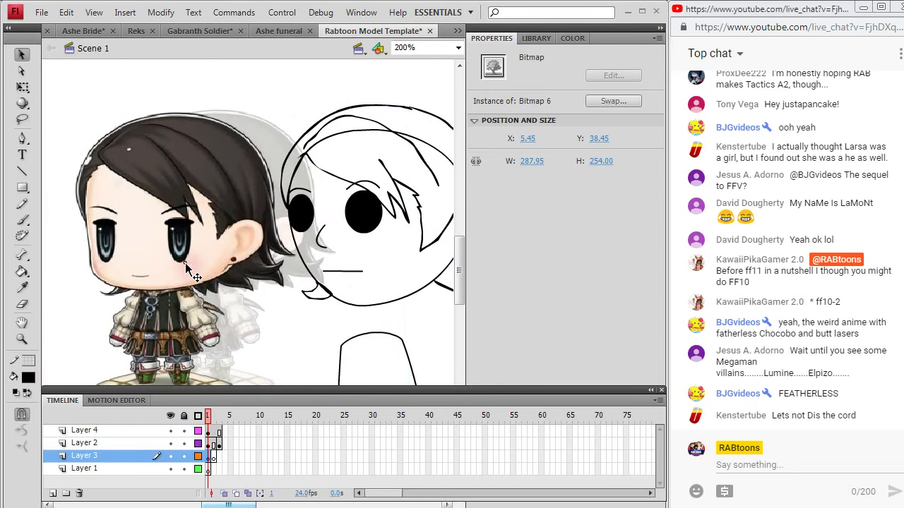
# Deselect the bitmap and sample the dark brown hair colour from the Larsa reference as the fill
pyautogui.click(253, 68)
pyautogui.click(22, 288)
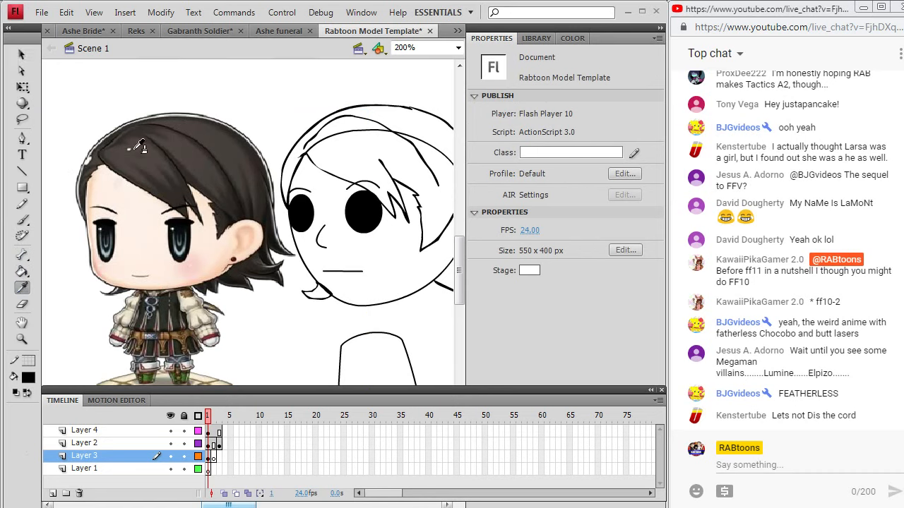
pyautogui.click(127, 155)
# Try filling the template's head with the sampled dark brown, and undo that fill
pyautogui.click(333, 158)
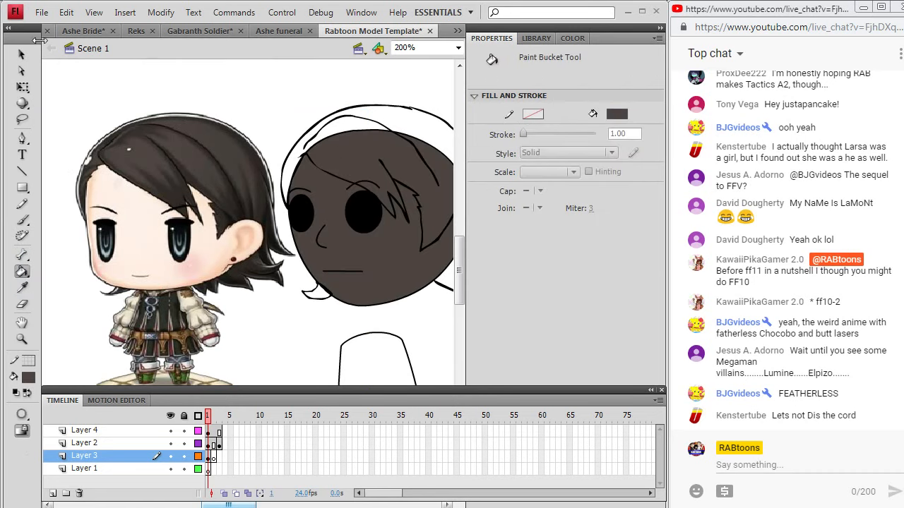
pyautogui.click(67, 12)
pyautogui.click(71, 25)
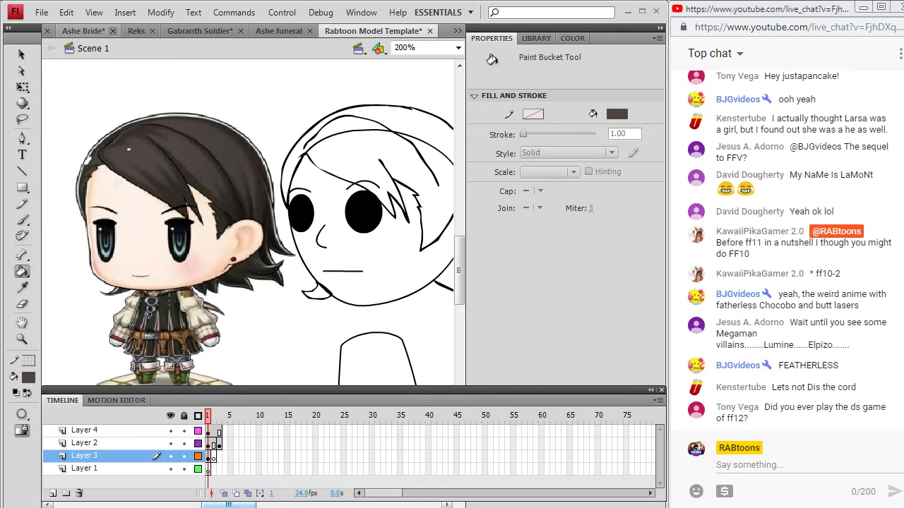
# Deselect the template artwork and hide Layer 2 so only the traced hair lines remain beside the reference
pyautogui.moveTo(238, 506); pyautogui.dragTo(252, 506)
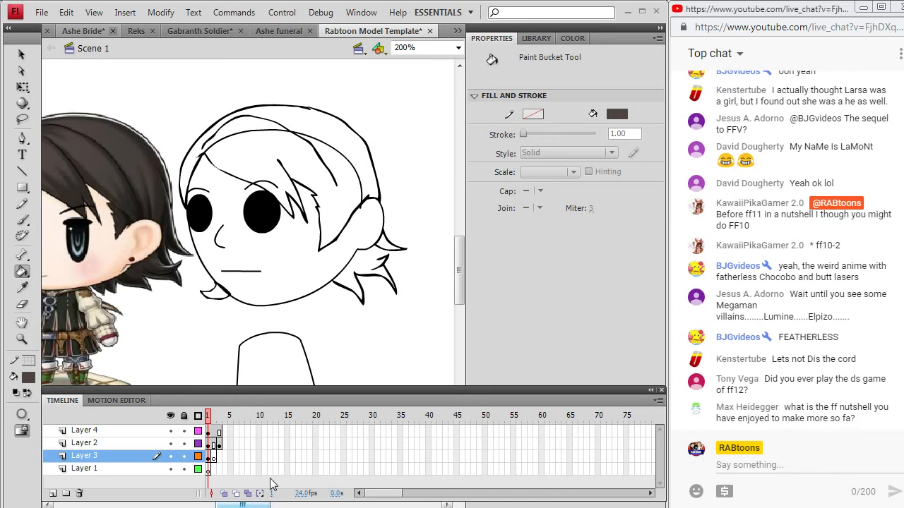
pyautogui.click(208, 444)
pyautogui.click(22, 54)
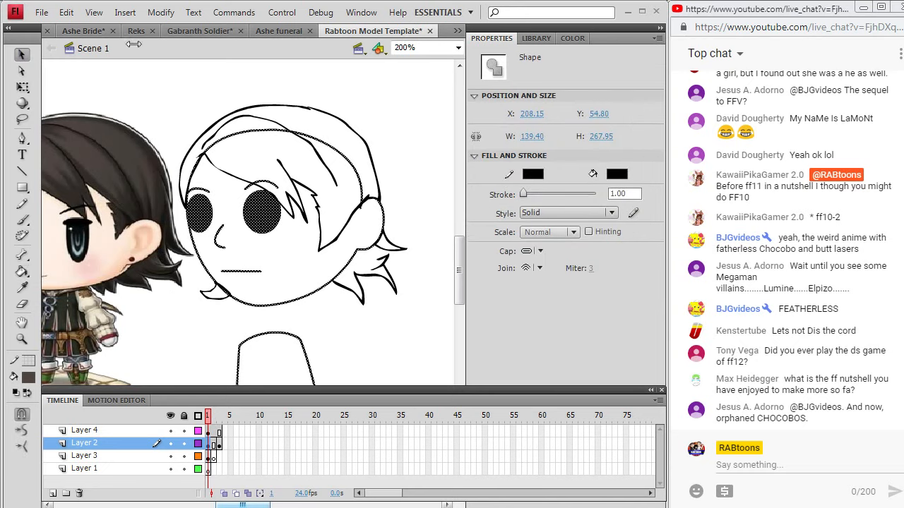
pyautogui.click(384, 126)
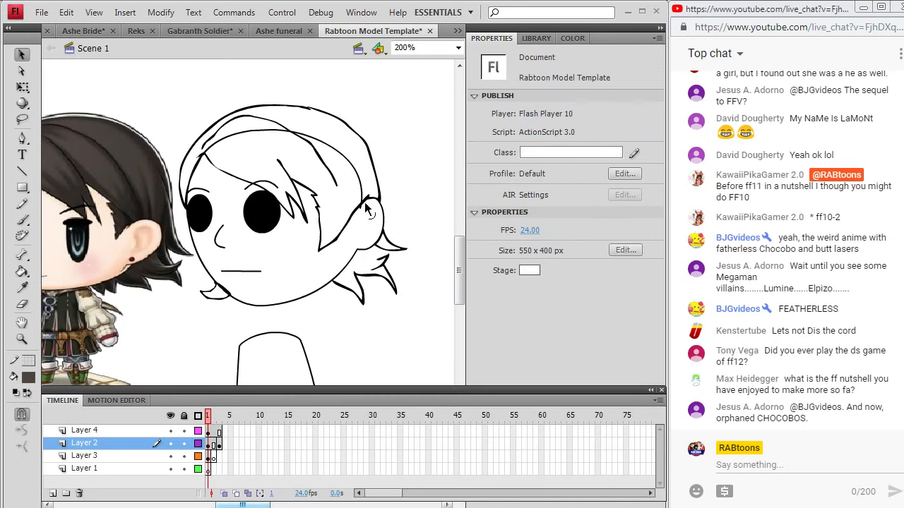
pyautogui.click(22, 219)
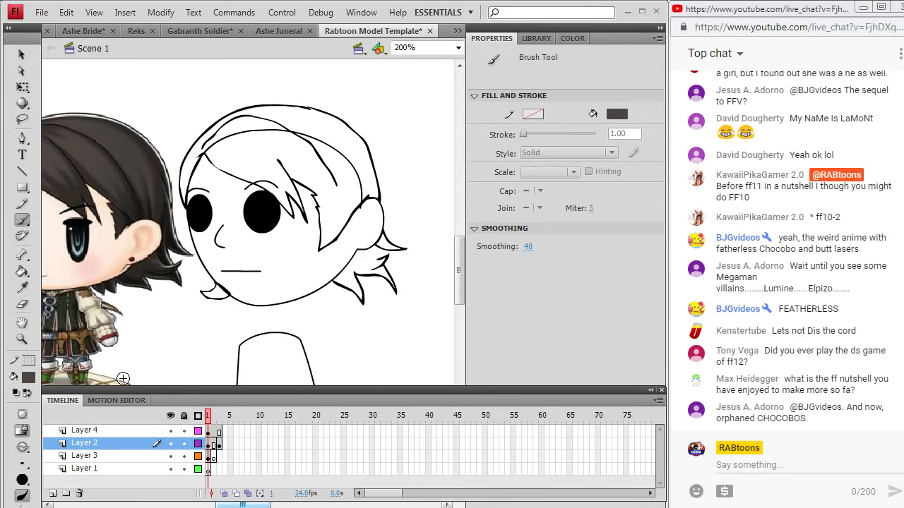
pyautogui.click(172, 431)
pyautogui.click(171, 430)
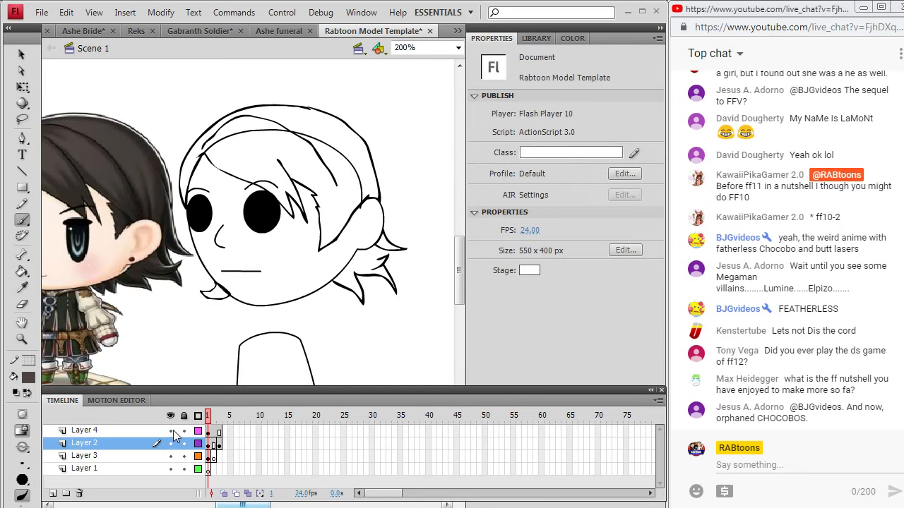
pyautogui.click(170, 443)
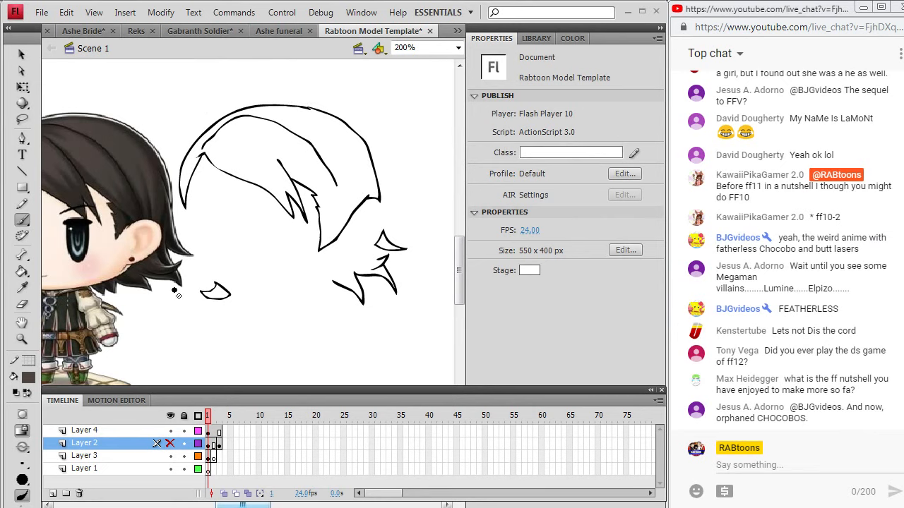
# With Layer 2 shown again, brush a dark brown edge on Layer 4 along the jaw to close the rear hair shape
pyautogui.click(207, 432)
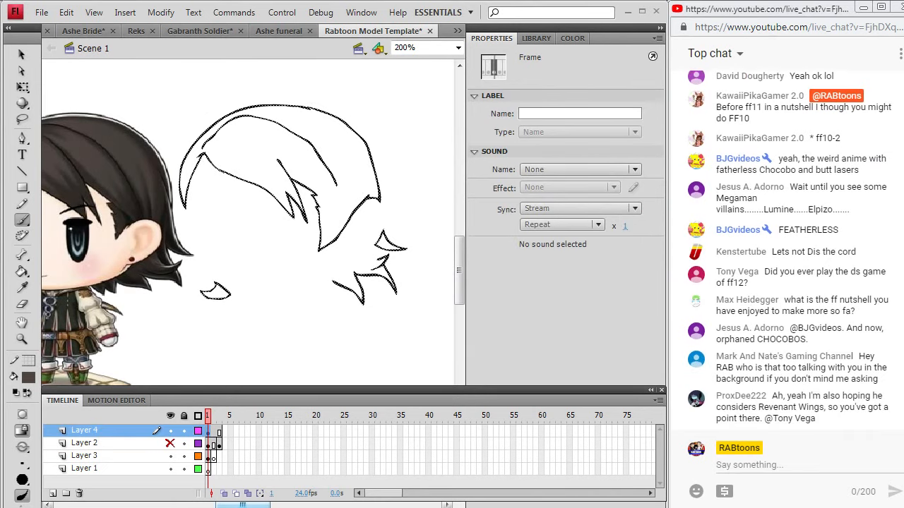
pyautogui.press('Escape')
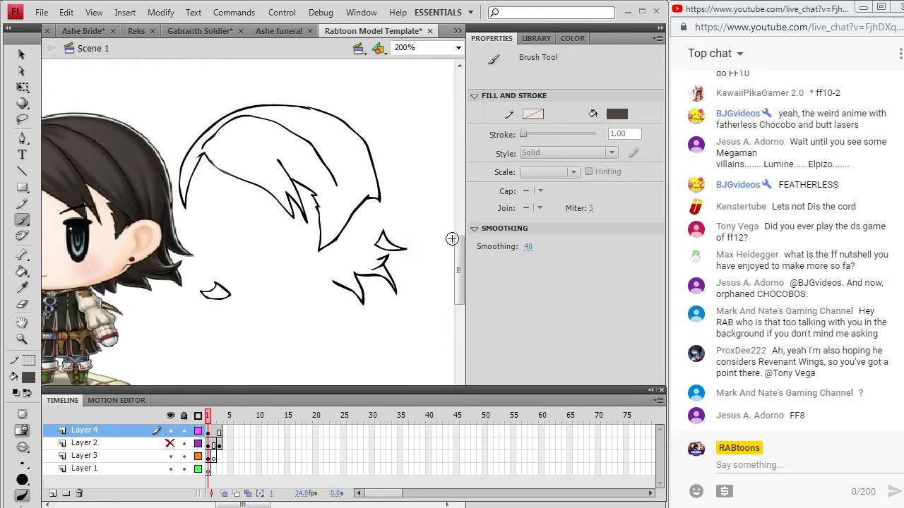
pyautogui.moveTo(458, 248); pyautogui.dragTo(457, 249)
pyautogui.click(170, 443)
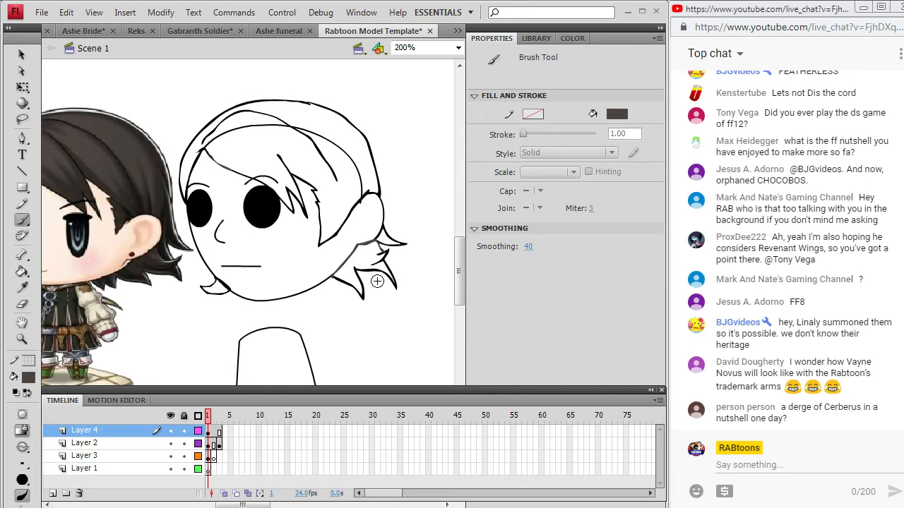
# Hide Layer 2 and fill the small cheek tuft and the rear hair behind the jaw with the dark brown
pyautogui.click(22, 273)
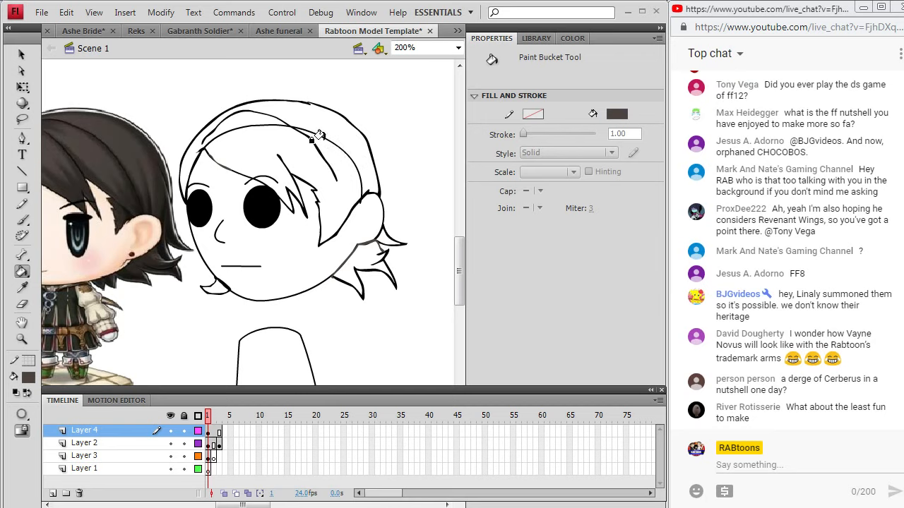
pyautogui.click(267, 128)
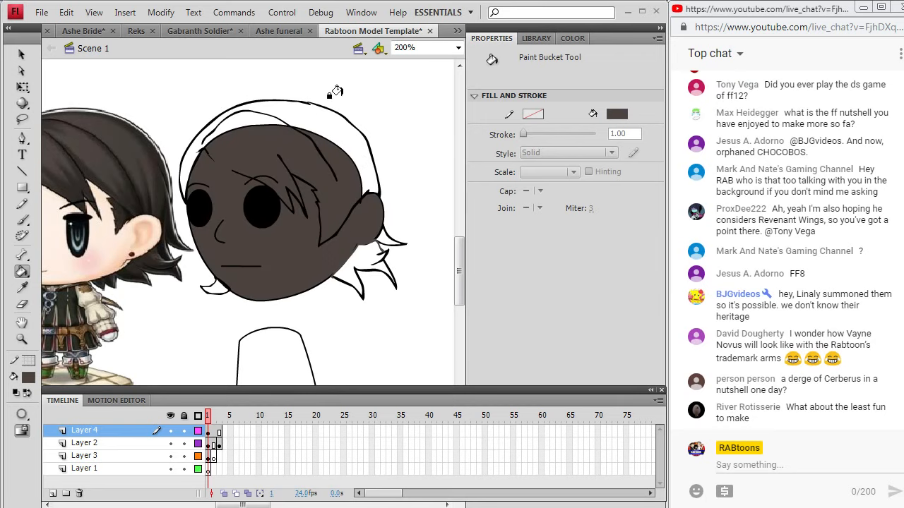
pyautogui.hotkey('ctrl', 'z')
pyautogui.click(170, 443)
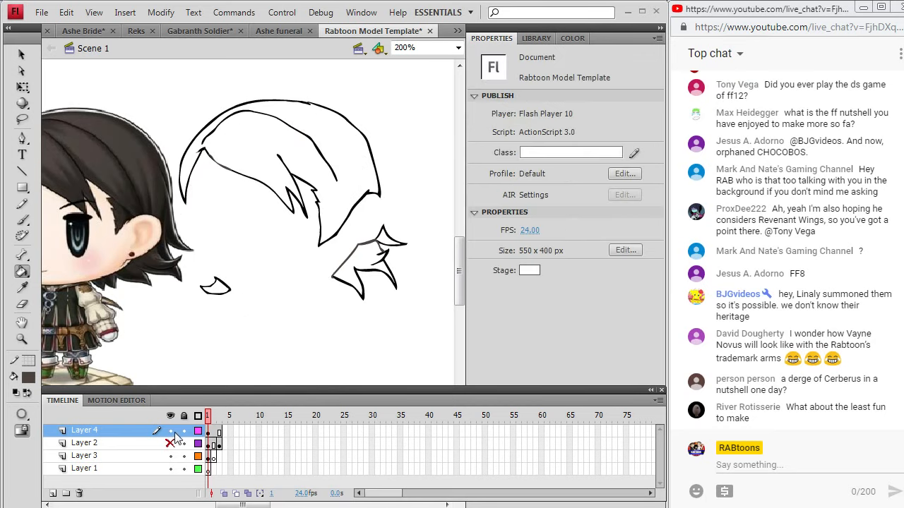
pyautogui.click(212, 286)
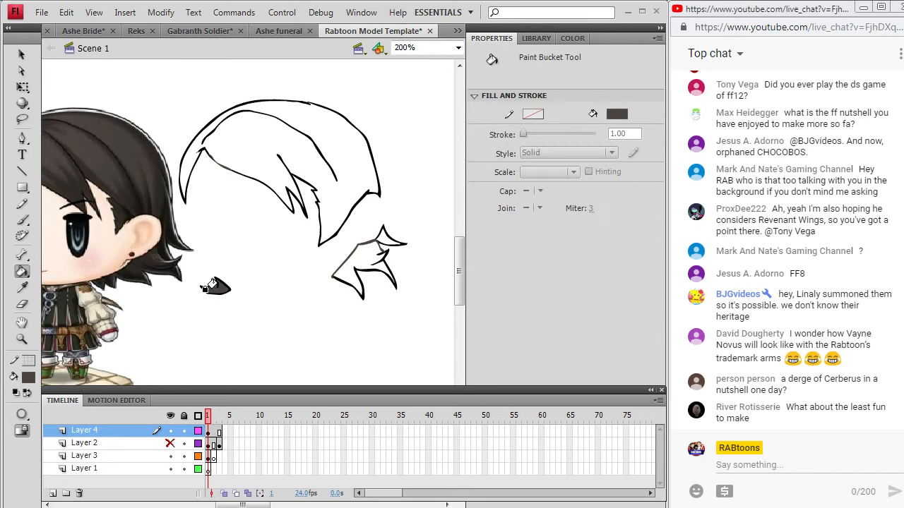
pyautogui.click(350, 258)
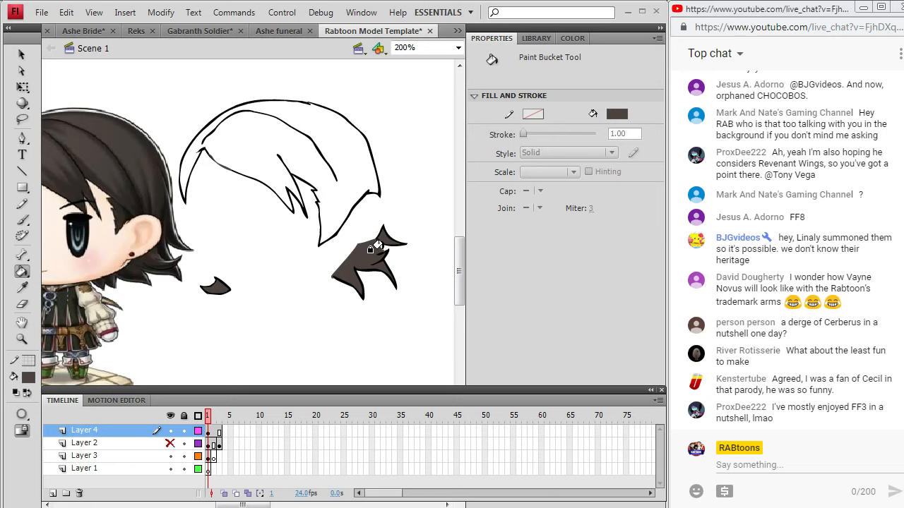
# Set the brush fill to black and close the gap in the hair outline at the parting above the forehead
pyautogui.click(28, 379)
pyautogui.click(31, 230)
pyautogui.click(22, 220)
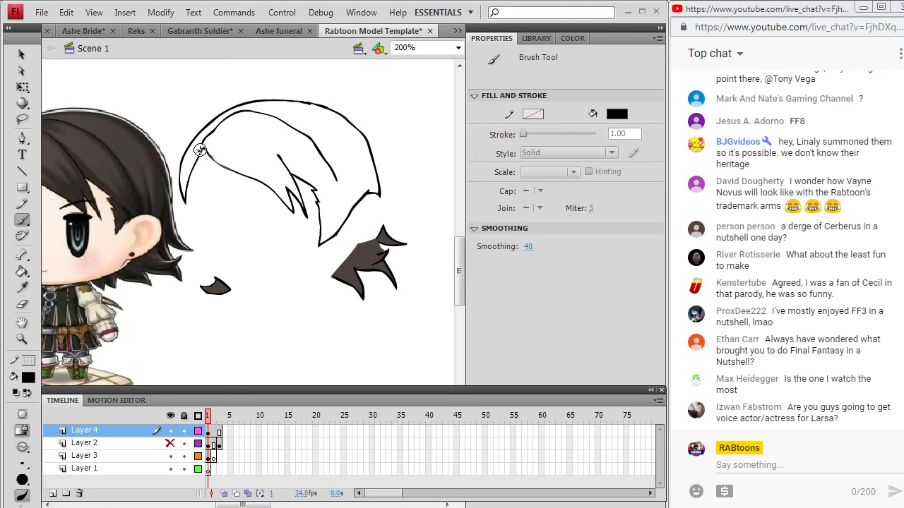
pyautogui.click(171, 431)
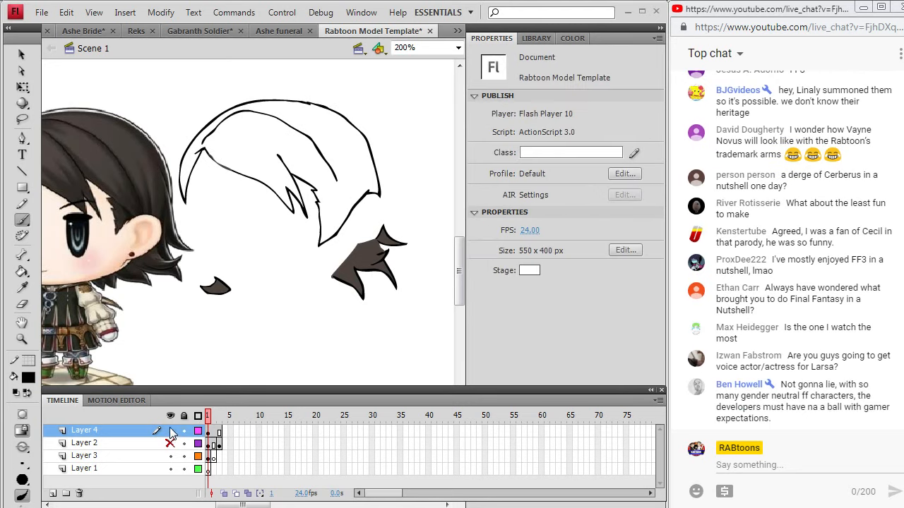
pyautogui.click(170, 431)
# Sample the dark brown from the rear hair, fill the main hair with it, and show Layer 2 again
pyautogui.click(22, 272)
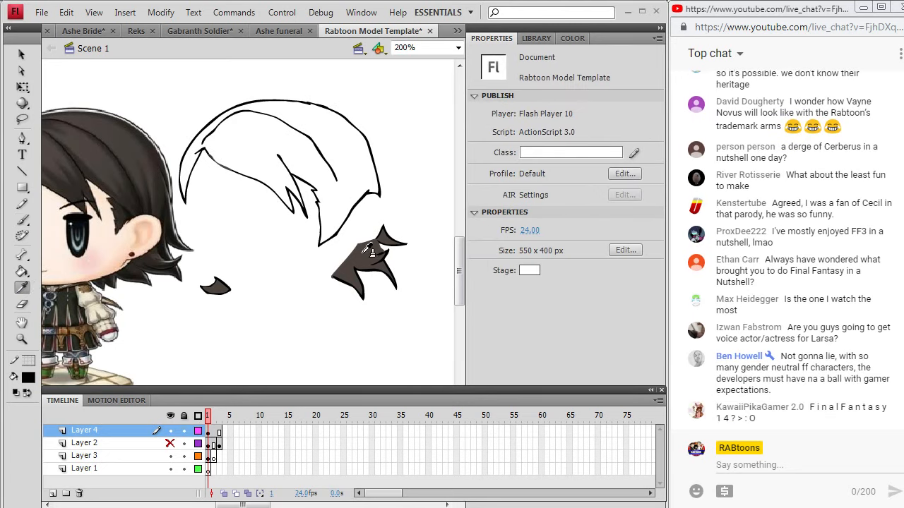
pyautogui.click(319, 182)
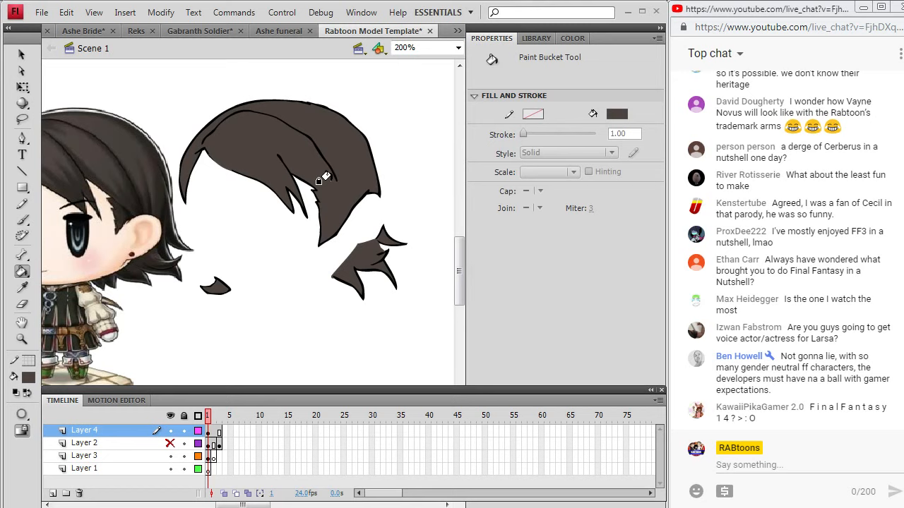
pyautogui.click(170, 444)
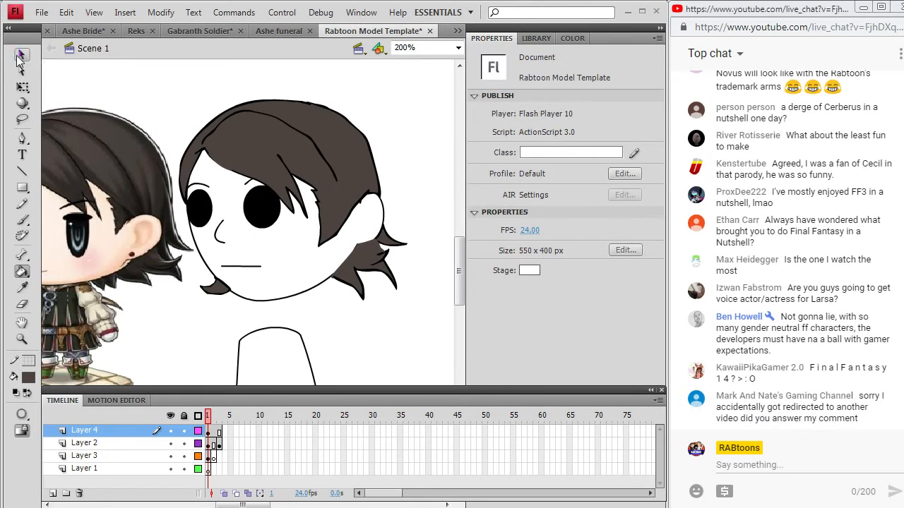
# Nudge the small hair tuft below the cheek one pixel left and one pixel down, and deselect it
pyautogui.click(22, 54)
pyautogui.click(223, 296)
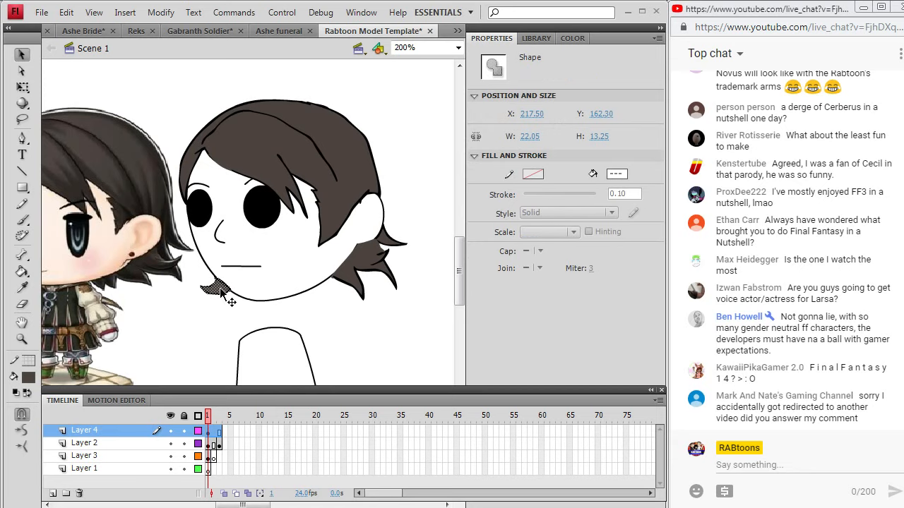
pyautogui.press('Left')
pyautogui.press('Down')
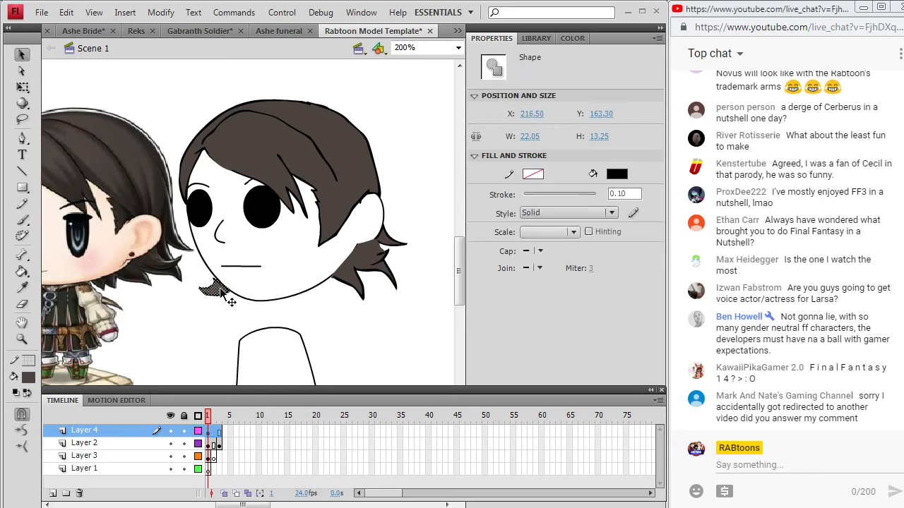
pyautogui.press('Right')
pyautogui.press('Left')
pyautogui.click(134, 88)
# Brush a black outline on Layer 4 along the edge where the rear hair meets the ear and jaw
pyautogui.click(23, 219)
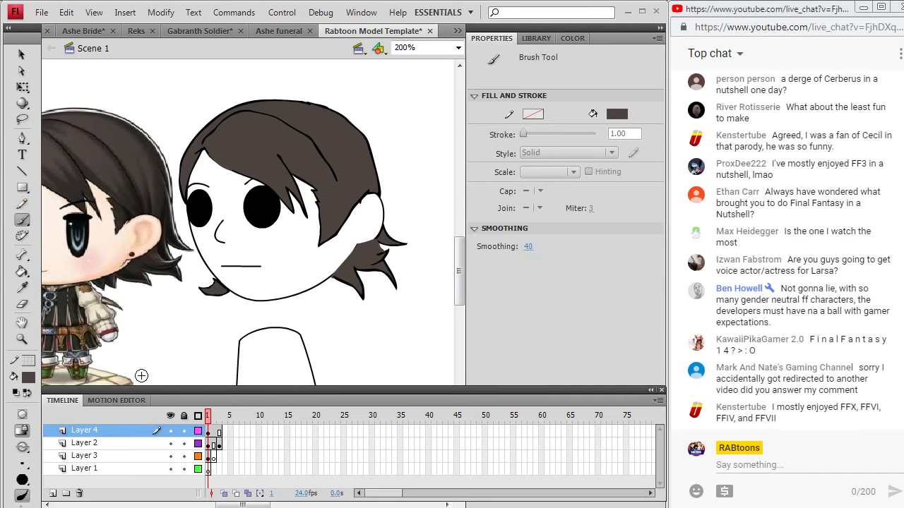
pyautogui.click(26, 380)
pyautogui.click(28, 233)
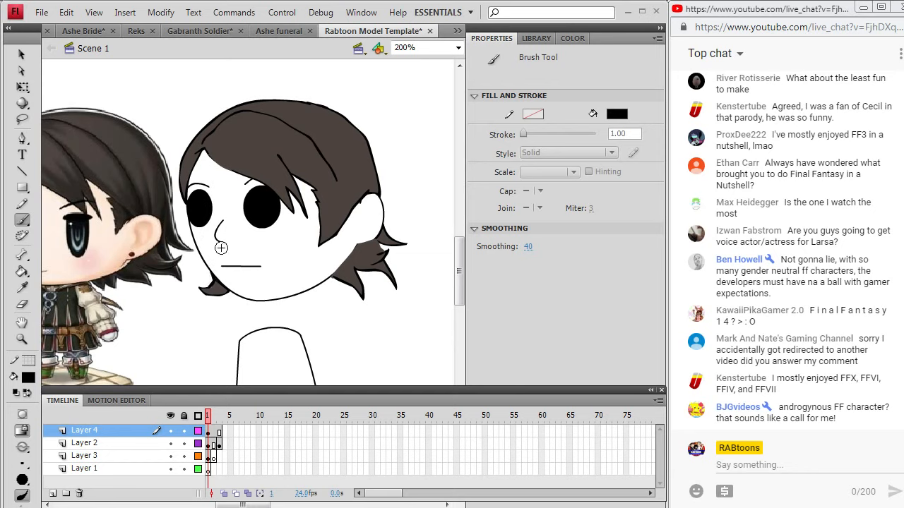
pyautogui.moveTo(379, 248); pyautogui.dragTo(376, 229)
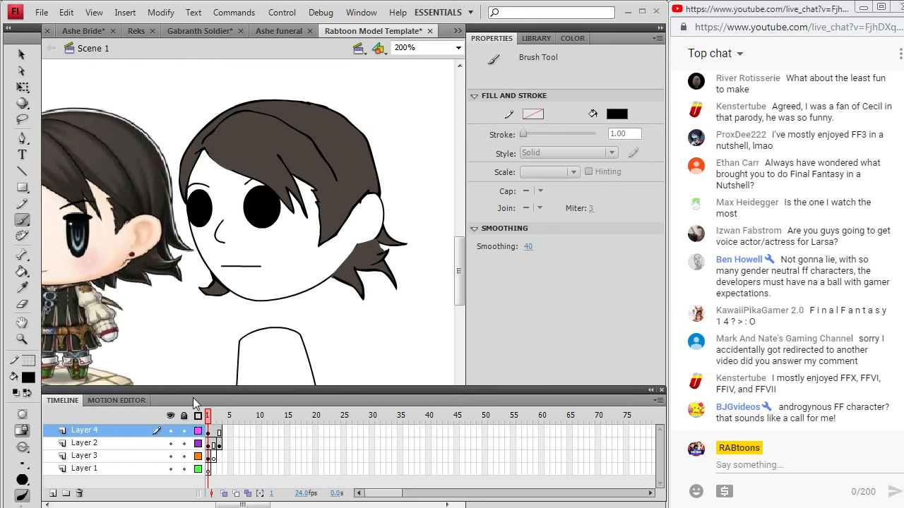
pyautogui.click(171, 430)
pyautogui.click(171, 430)
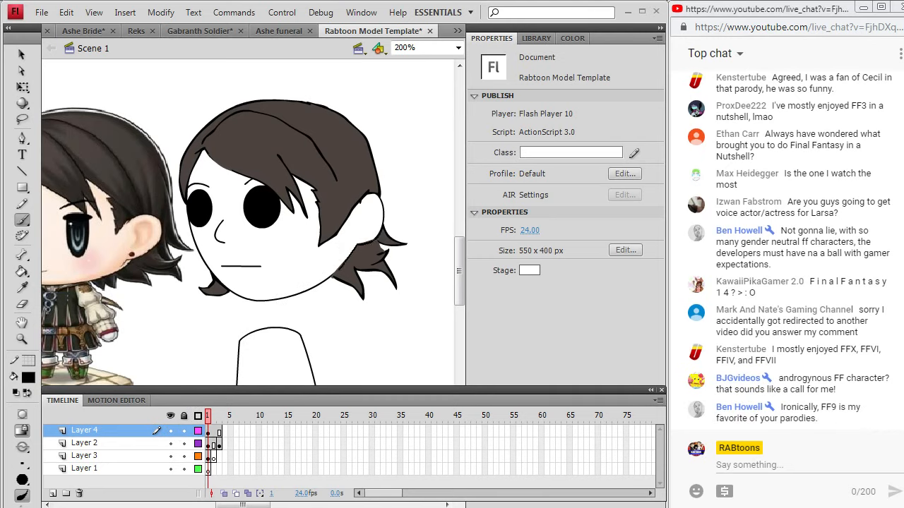
pyautogui.press('b')
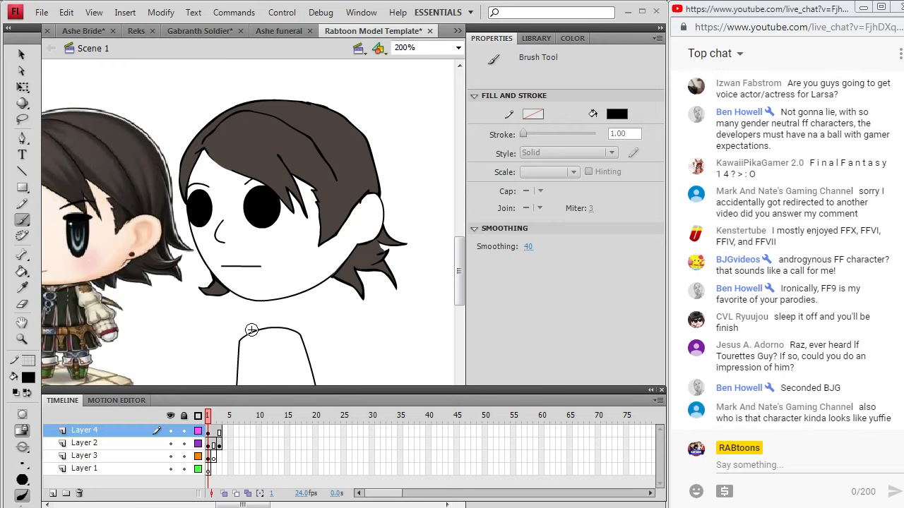
# Sample the skin tone from the Larsa reference and fill the template's face and ear with it
pyautogui.click(22, 288)
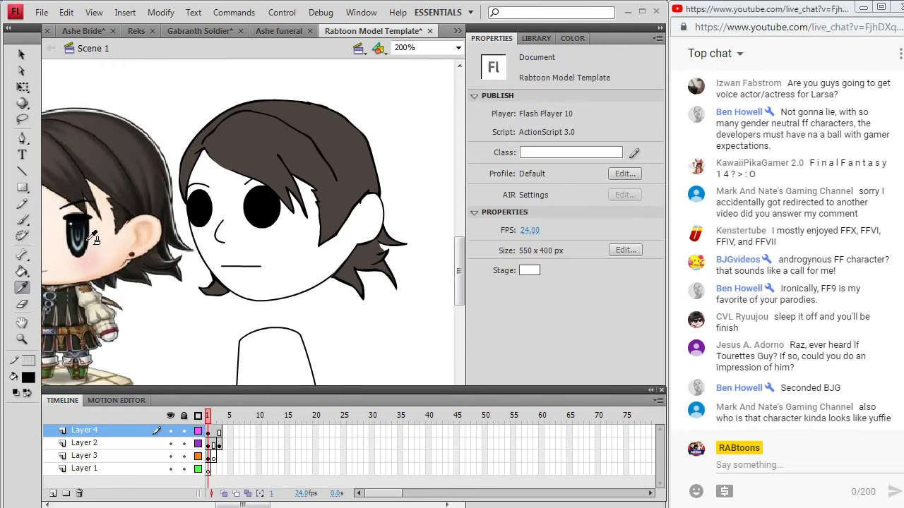
pyautogui.click(129, 231)
pyautogui.click(248, 244)
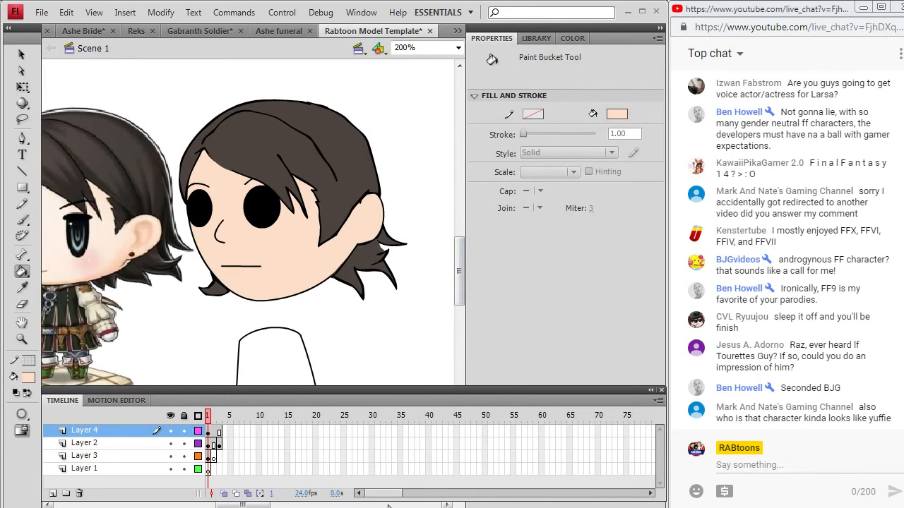
# On Layer 4, brush the shirt's folded collar in black at the top of the torso and start the lacing below it
pyautogui.click(445, 504)
pyautogui.moveTo(391, 505)
pyautogui.mouseDown()
pyautogui.moveTo(226, 505)
pyautogui.moveTo(239, 505)
pyautogui.mouseUp()
pyautogui.moveTo(462, 262); pyautogui.dragTo(463, 281)
pyautogui.click(28, 378)
pyautogui.click(33, 339)
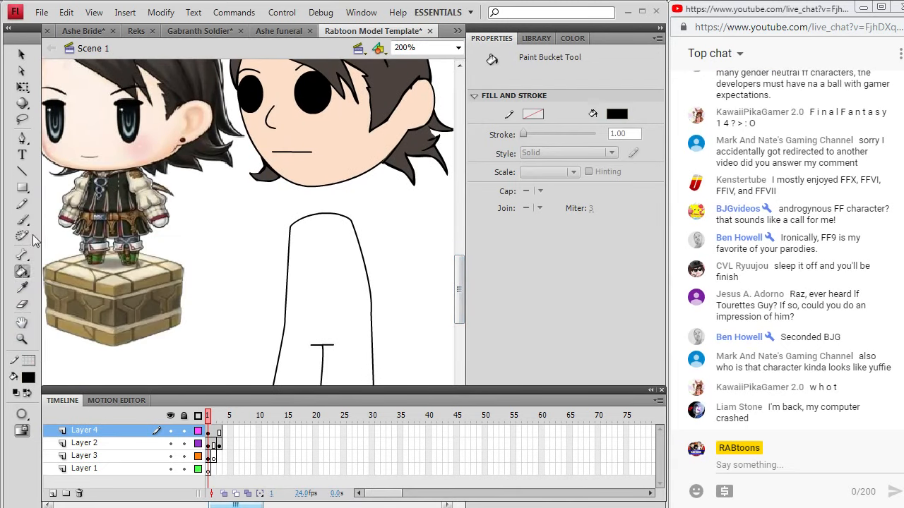
pyautogui.click(23, 221)
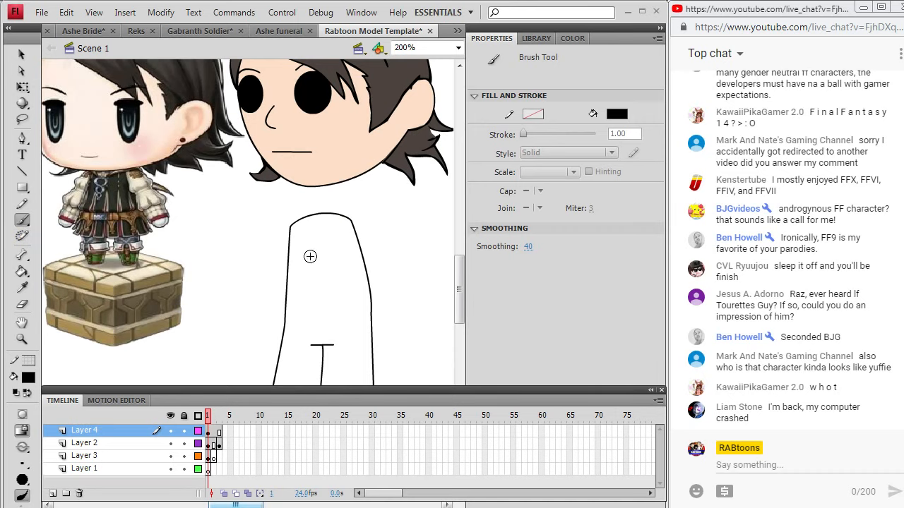
pyautogui.click(210, 443)
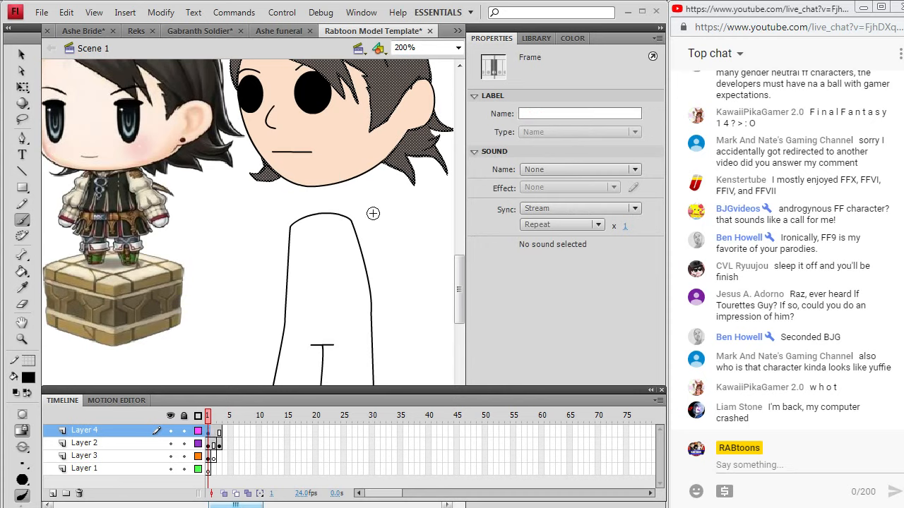
pyautogui.click(290, 219)
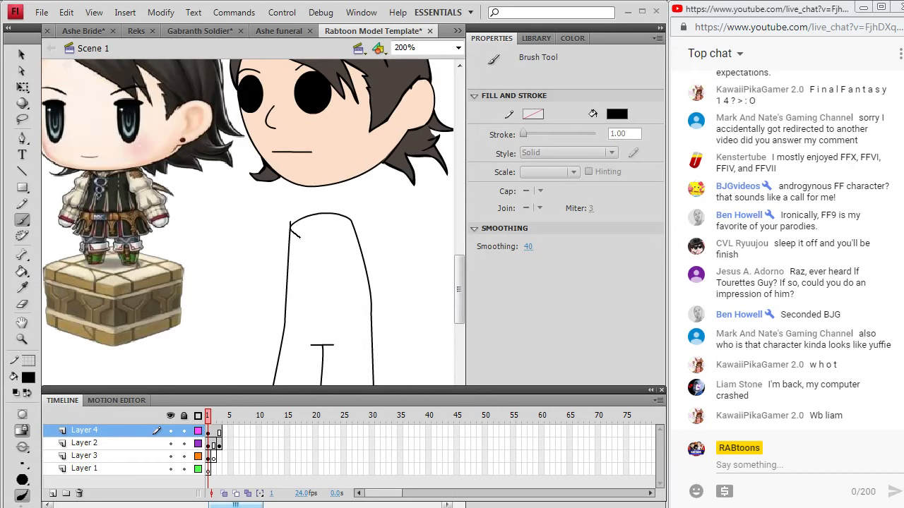
pyautogui.moveTo(309, 242)
pyautogui.mouseDown()
pyautogui.moveTo(299, 218)
pyautogui.moveTo(320, 227)
pyautogui.moveTo(347, 212)
pyautogui.moveTo(341, 230)
pyautogui.moveTo(308, 241)
pyautogui.mouseUp()
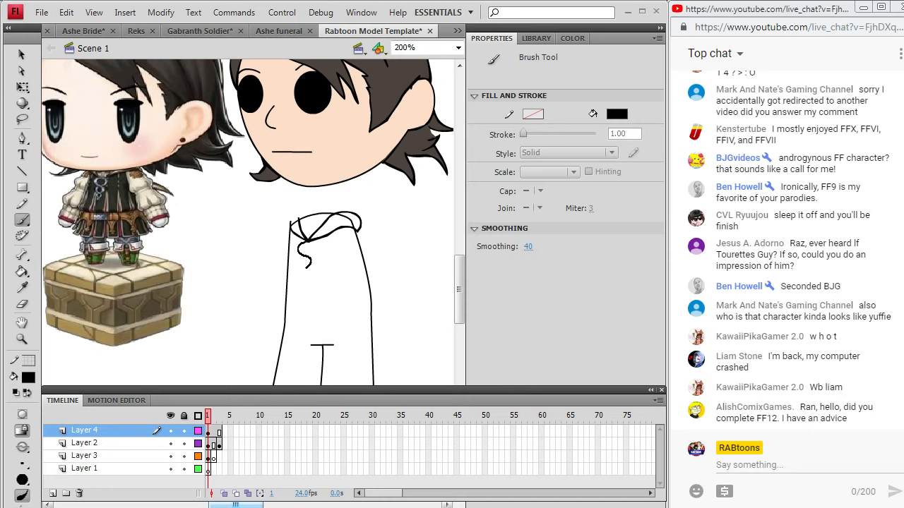
# Finish the crossed lacing down the front of the shirt below the collar, undoing the last stray stroke
pyautogui.moveTo(305, 276); pyautogui.dragTo(308, 278)
pyautogui.moveTo(310, 276); pyautogui.dragTo(313, 278)
pyautogui.moveTo(311, 283); pyautogui.dragTo(306, 265)
pyautogui.hotkey('ctrl', 'z')
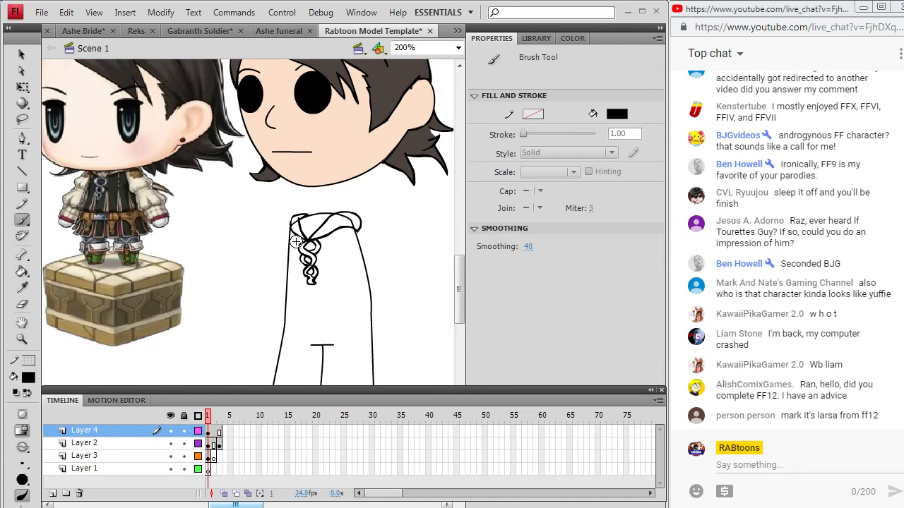
# Brush the side of the tunic down from the collar and its curved hem across the waist, redoing the first side stroke
pyautogui.moveTo(290, 233); pyautogui.dragTo(285, 322)
pyautogui.hotkey('ctrl', 'z')
pyautogui.moveTo(288, 233)
pyautogui.mouseDown()
pyautogui.moveTo(281, 317)
pyautogui.moveTo(284, 296)
pyautogui.moveTo(297, 295)
pyautogui.moveTo(301, 312)
pyautogui.moveTo(281, 318)
pyautogui.moveTo(367, 318)
pyautogui.mouseUp()
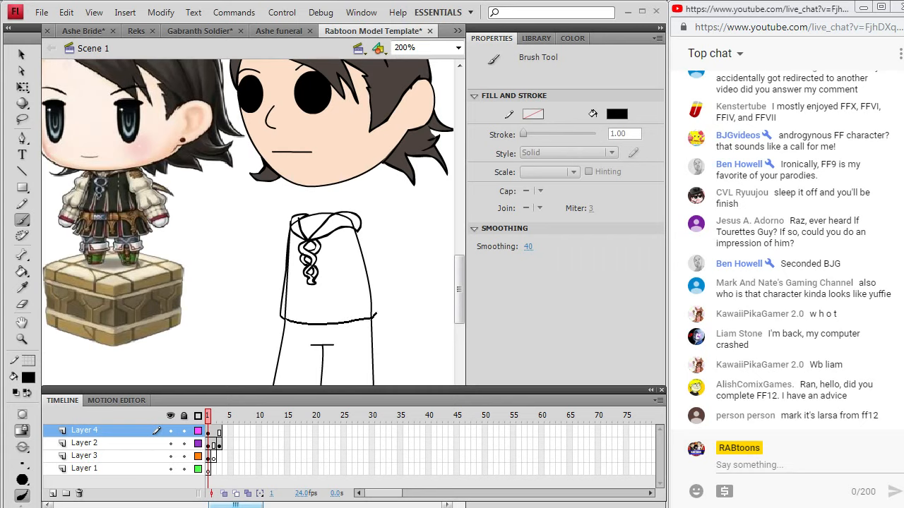
# Brush the tunic's remaining side down to the hem and add narrow pointed pleats above it, undoing a stray stroke
pyautogui.moveTo(374, 281); pyautogui.dragTo(357, 231)
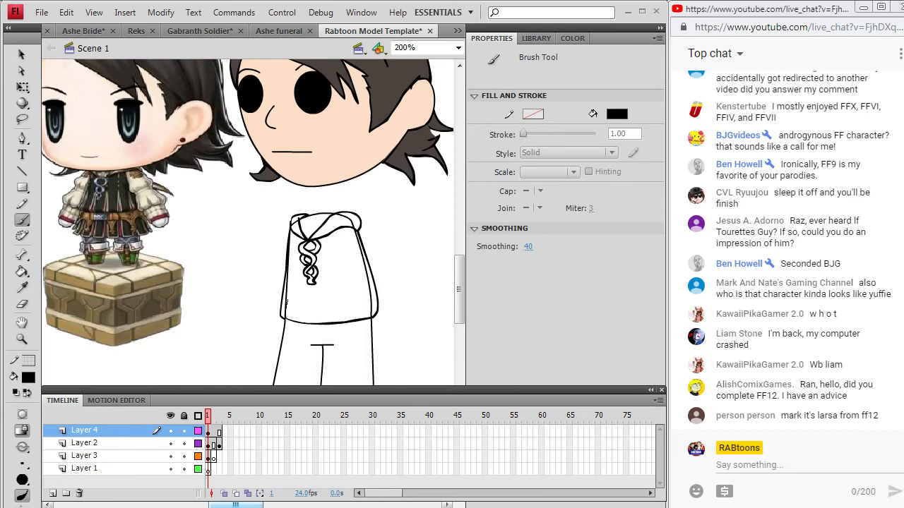
pyautogui.moveTo(293, 289)
pyautogui.mouseDown()
pyautogui.moveTo(305, 319)
pyautogui.moveTo(311, 292)
pyautogui.moveTo(316, 322)
pyautogui.moveTo(333, 319)
pyautogui.moveTo(331, 295)
pyautogui.moveTo(346, 320)
pyautogui.moveTo(361, 286)
pyautogui.moveTo(367, 311)
pyautogui.mouseUp()
pyautogui.hotkey('ctrl', 'z')
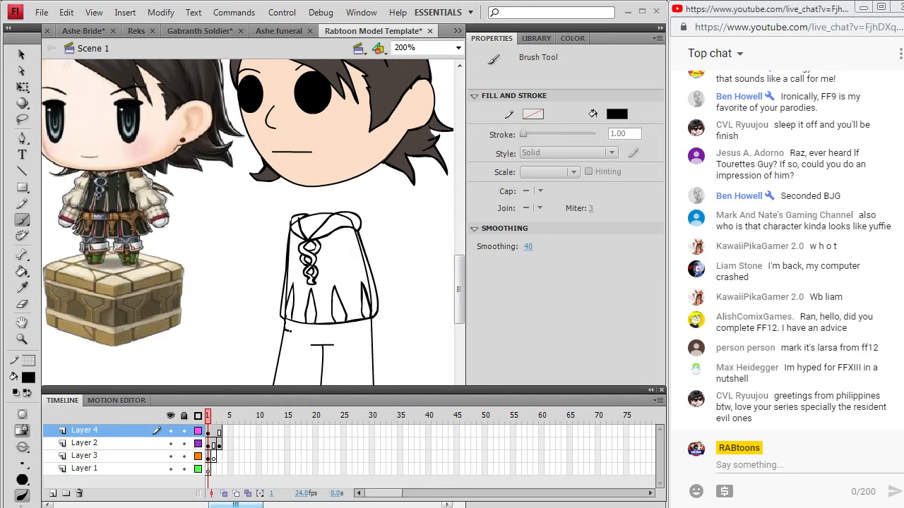
# Brush a belt with small hanging straps below the tunic and a row of skirt flaps beneath it
pyautogui.moveTo(286, 330)
pyautogui.mouseDown()
pyautogui.moveTo(357, 334)
pyautogui.moveTo(370, 321)
pyautogui.mouseUp()
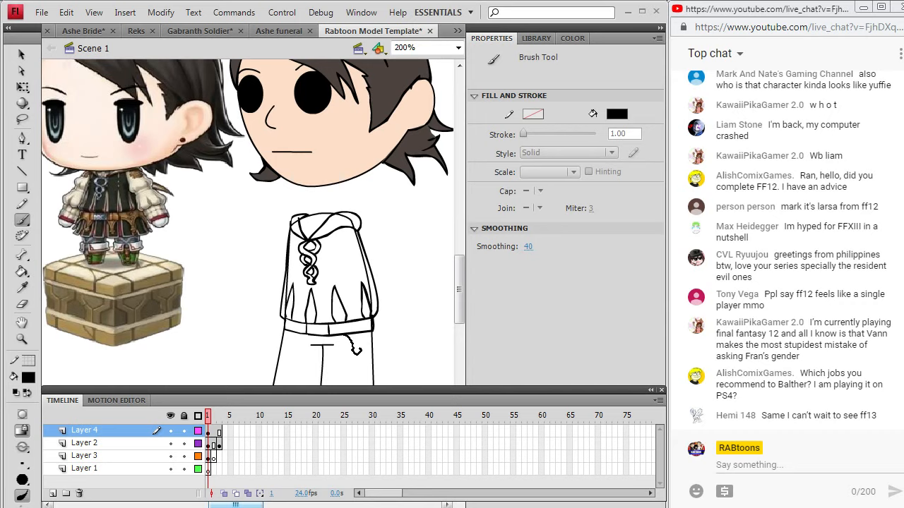
pyautogui.moveTo(361, 335); pyautogui.dragTo(360, 347)
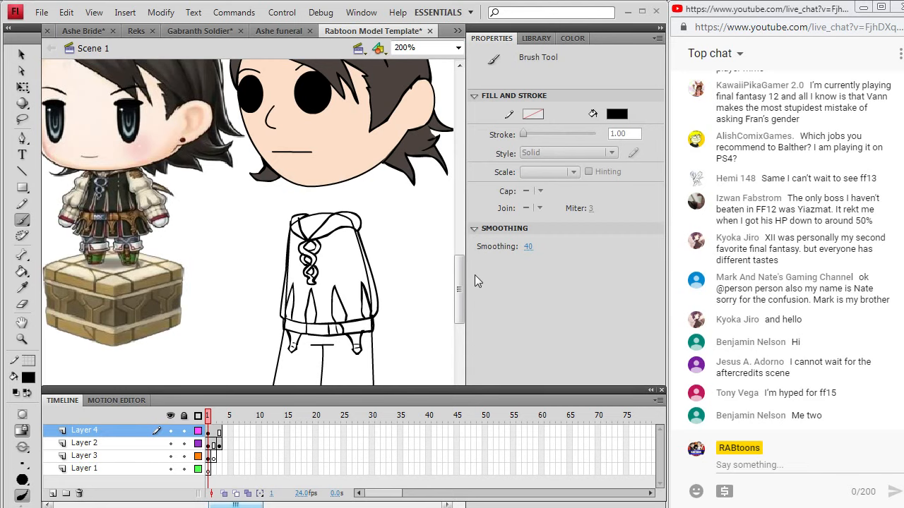
pyautogui.moveTo(459, 284); pyautogui.dragTo(459, 295)
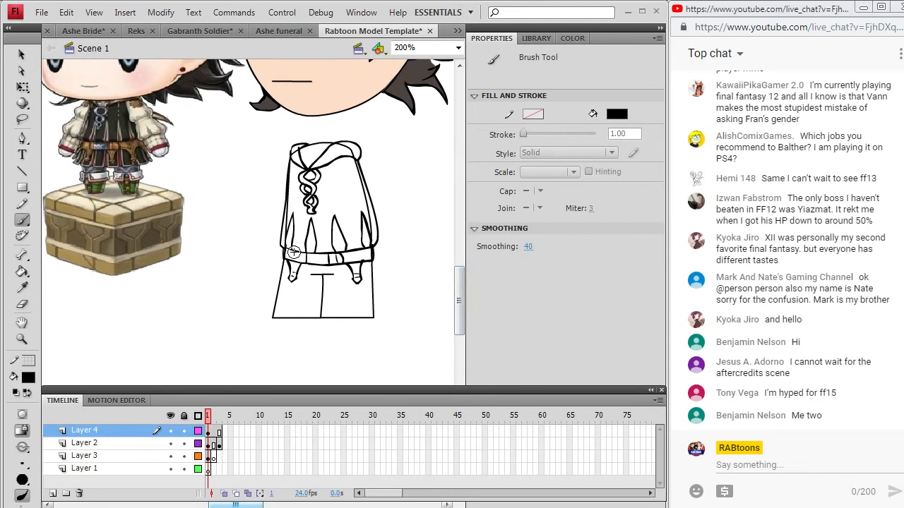
pyautogui.moveTo(285, 257)
pyautogui.mouseDown()
pyautogui.moveTo(278, 287)
pyautogui.moveTo(285, 261)
pyautogui.moveTo(279, 288)
pyautogui.moveTo(297, 293)
pyautogui.moveTo(301, 264)
pyautogui.moveTo(301, 295)
pyautogui.moveTo(316, 297)
pyautogui.moveTo(312, 276)
pyautogui.moveTo(333, 297)
pyautogui.moveTo(334, 270)
pyautogui.moveTo(336, 295)
pyautogui.moveTo(353, 295)
pyautogui.moveTo(351, 265)
pyautogui.moveTo(364, 294)
pyautogui.moveTo(368, 278)
pyautogui.moveTo(385, 287)
pyautogui.moveTo(372, 264)
pyautogui.mouseUp()
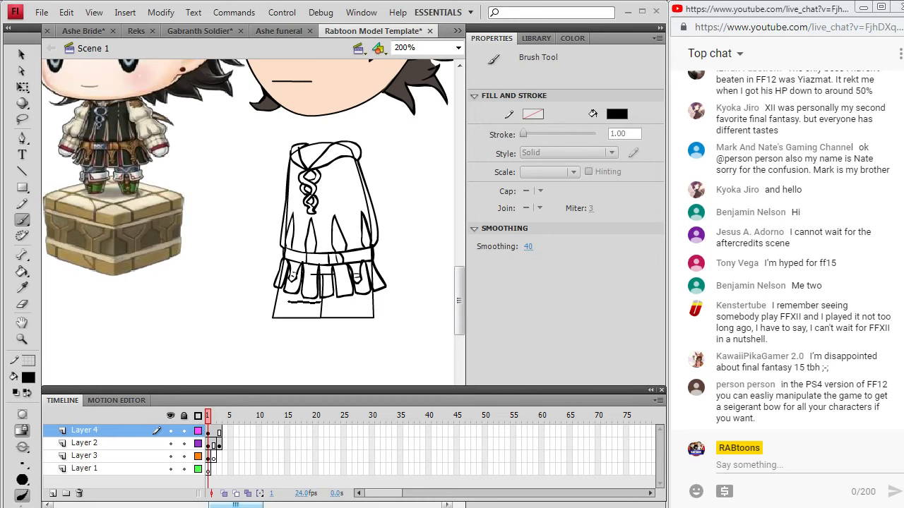
# Brush the uneven folded trouser cuffs across both legs just above the bottom edge of the body
pyautogui.moveTo(280, 301); pyautogui.dragTo(274, 308)
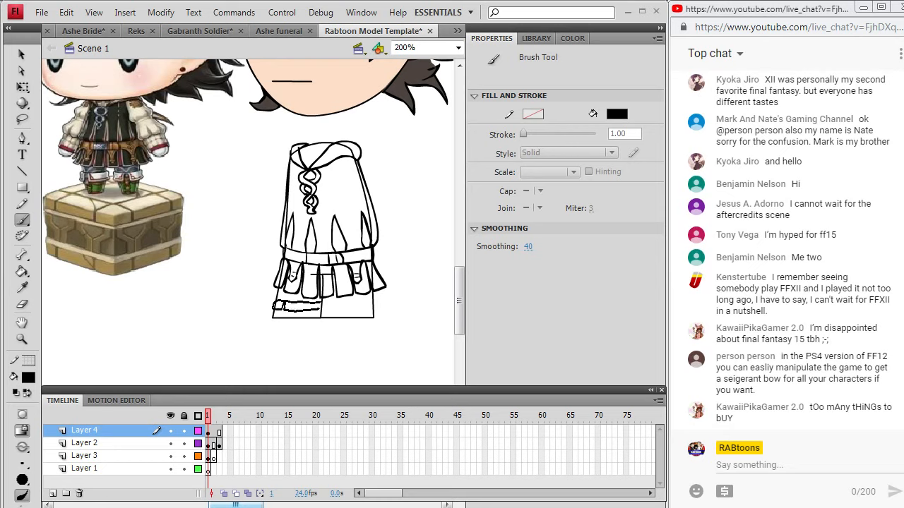
pyautogui.moveTo(320, 308); pyautogui.dragTo(322, 308)
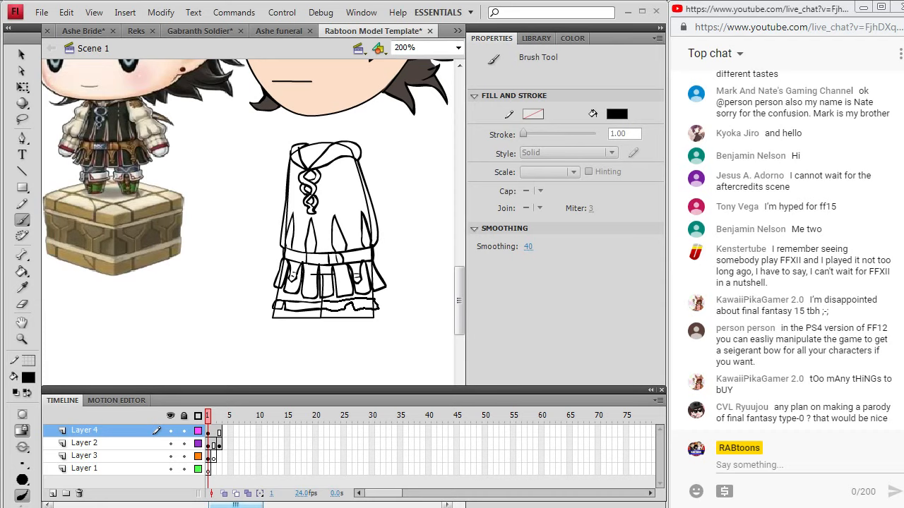
pyautogui.moveTo(377, 307); pyautogui.dragTo(338, 312)
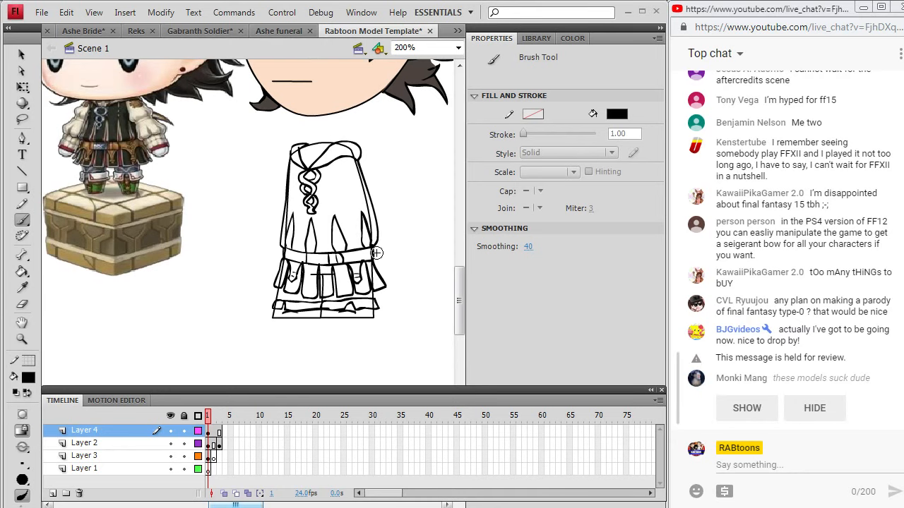
# Switch to iTunes, resume playing "Rabanastre Downtown" and return to the drawing
pyautogui.click(21, 54)
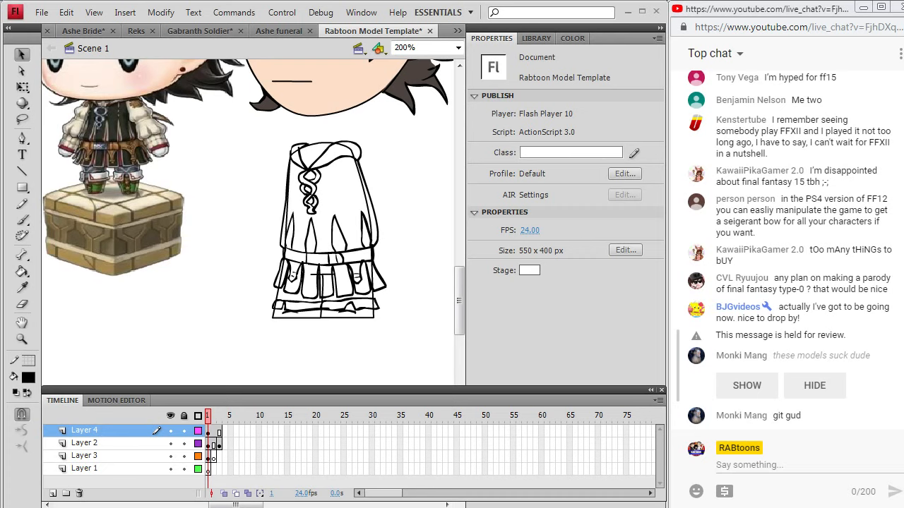
pyautogui.hotkey('alt', 'Tab')
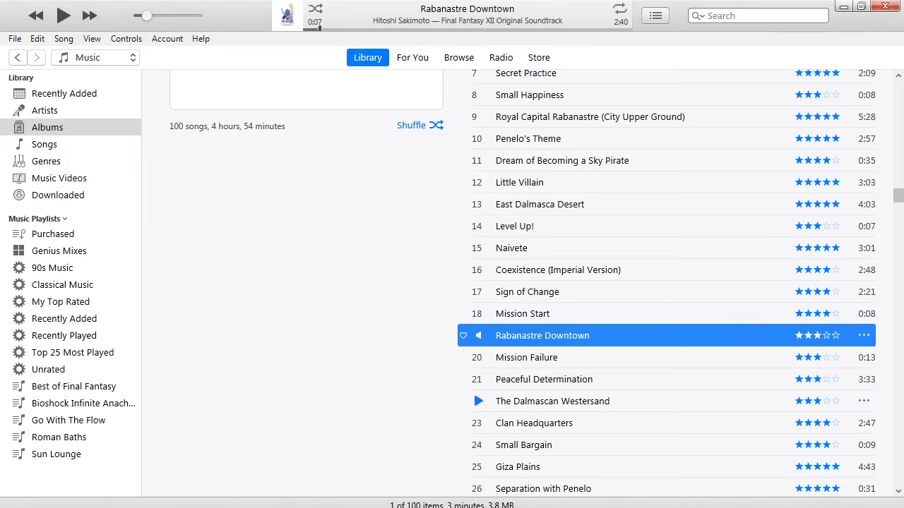
pyautogui.click(61, 18)
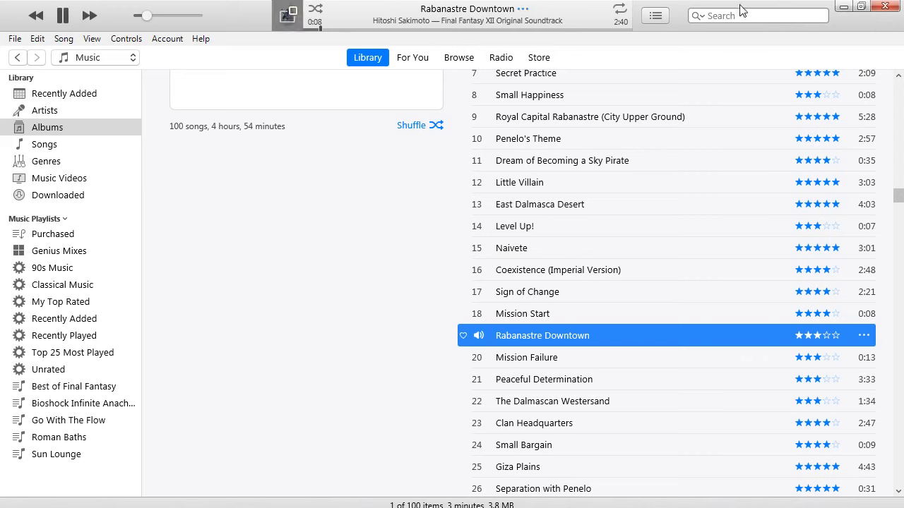
pyautogui.click(843, 6)
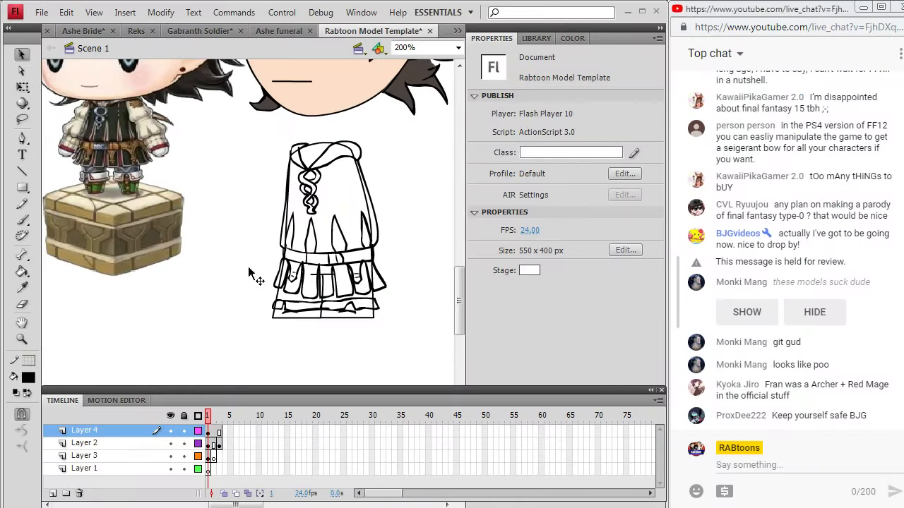
# Move the Larsa reference bitmap sideways, farther away from the model, to X -79.45 and Y 59.05
pyautogui.scroll(3, 56, 222)
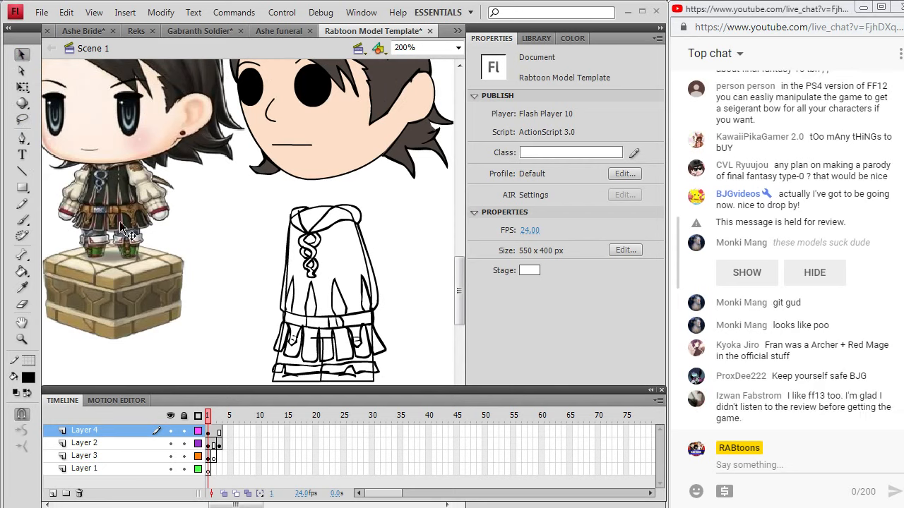
pyautogui.click(21, 288)
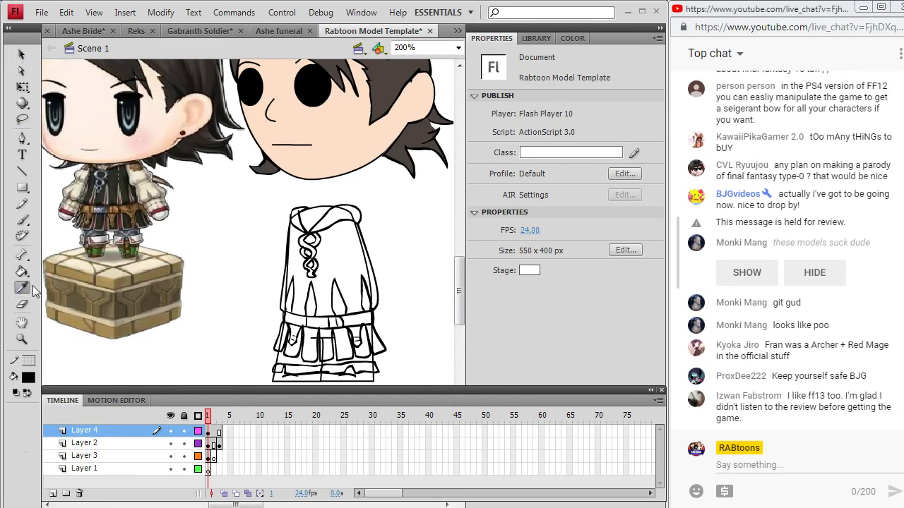
pyautogui.click(207, 430)
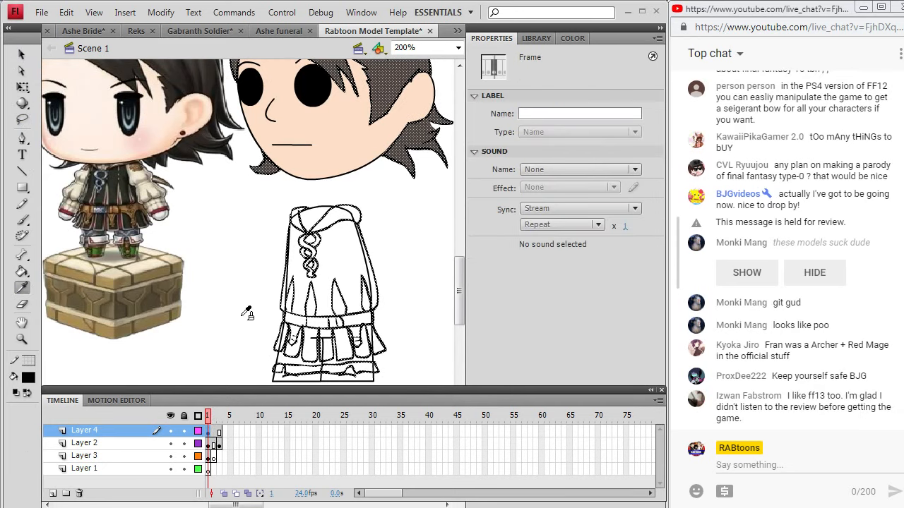
pyautogui.press('v')
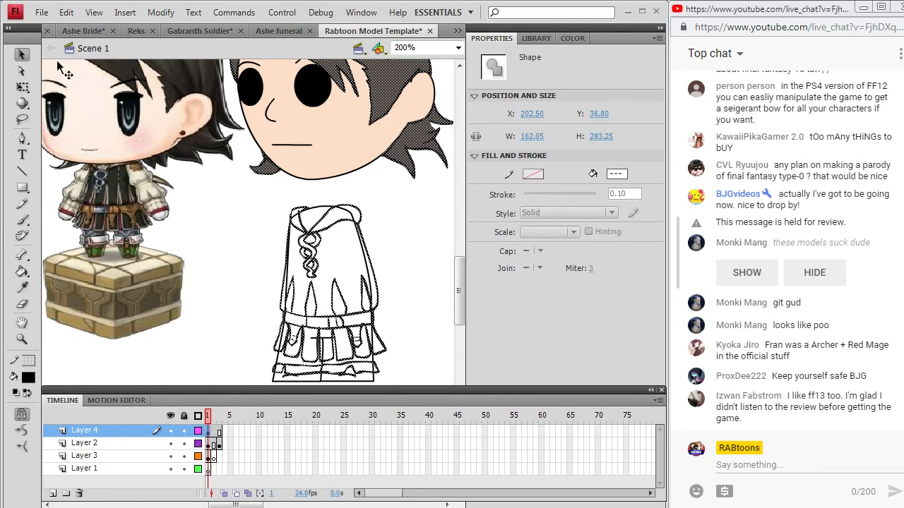
pyautogui.moveTo(182, 191)
pyautogui.mouseDown()
pyautogui.moveTo(276, 239)
pyautogui.moveTo(141, 202)
pyautogui.mouseUp()
pyautogui.click(424, 232)
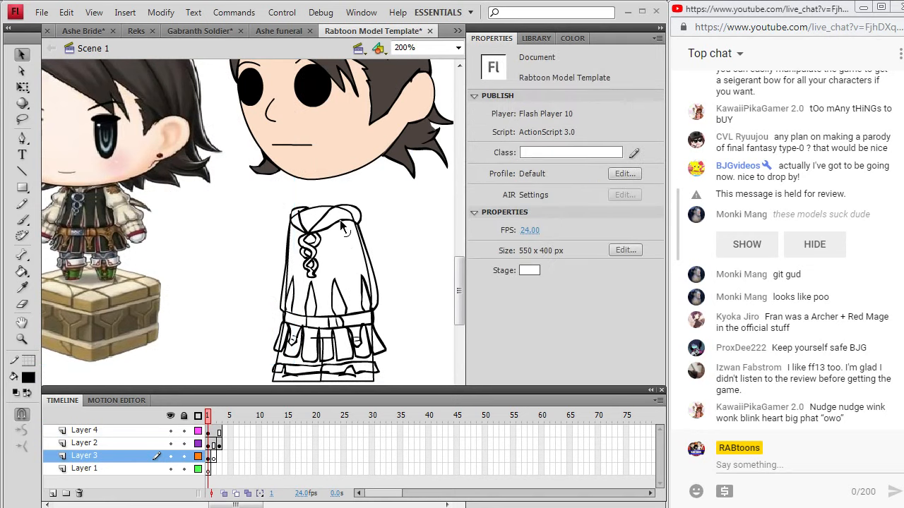
pyautogui.moveTo(262, 205); pyautogui.dragTo(202, 205)
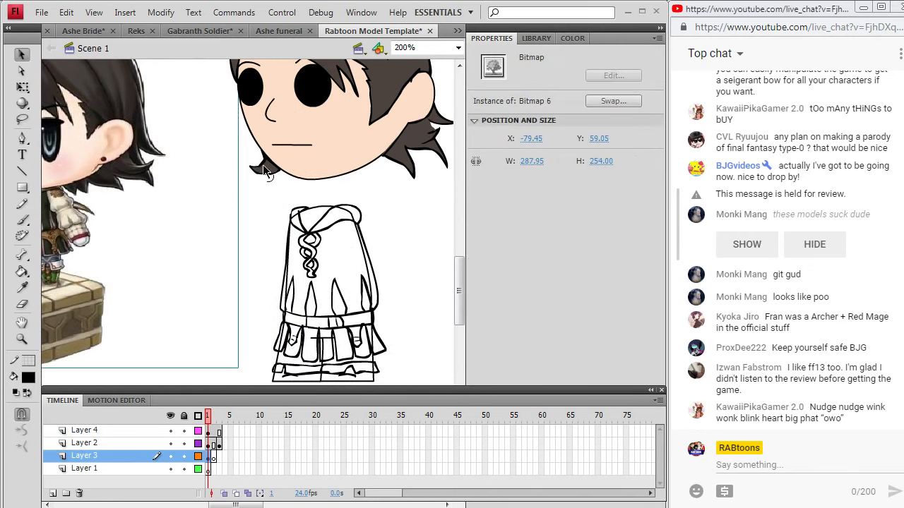
pyautogui.click(394, 239)
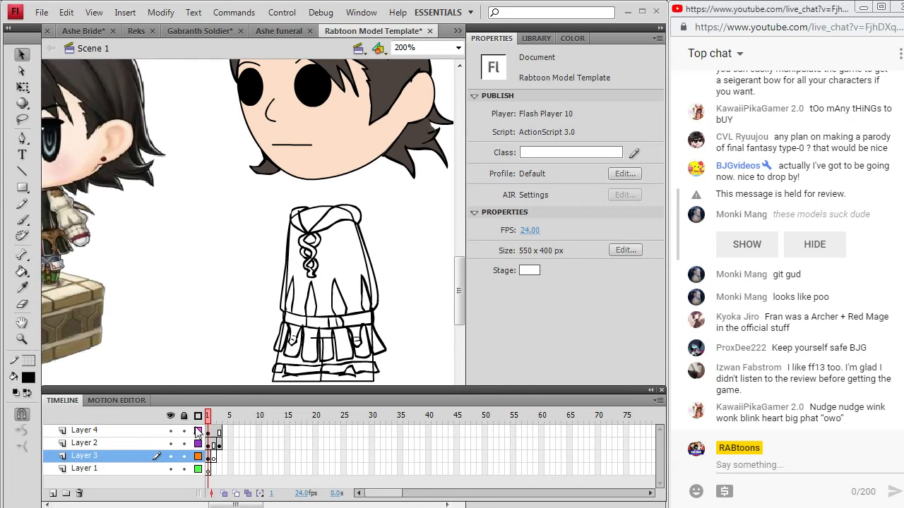
pyautogui.click(214, 444)
pyautogui.click(208, 443)
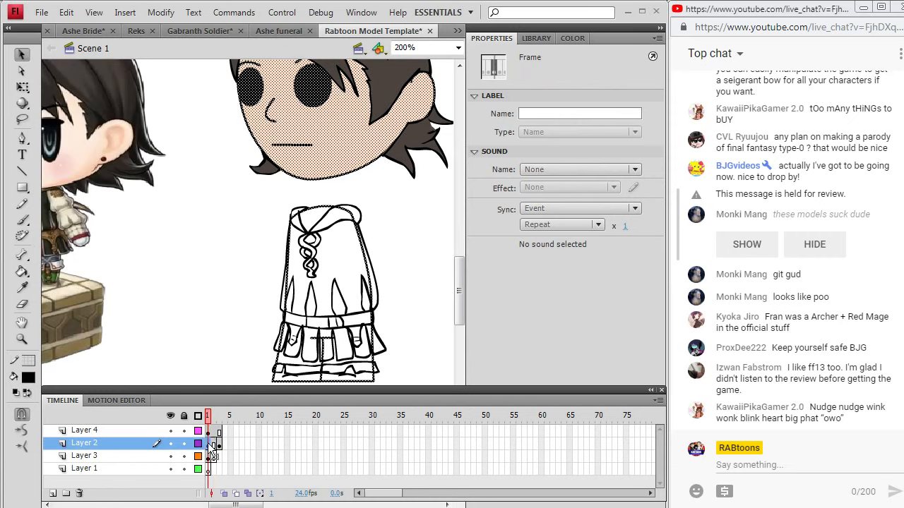
pyautogui.click(382, 362)
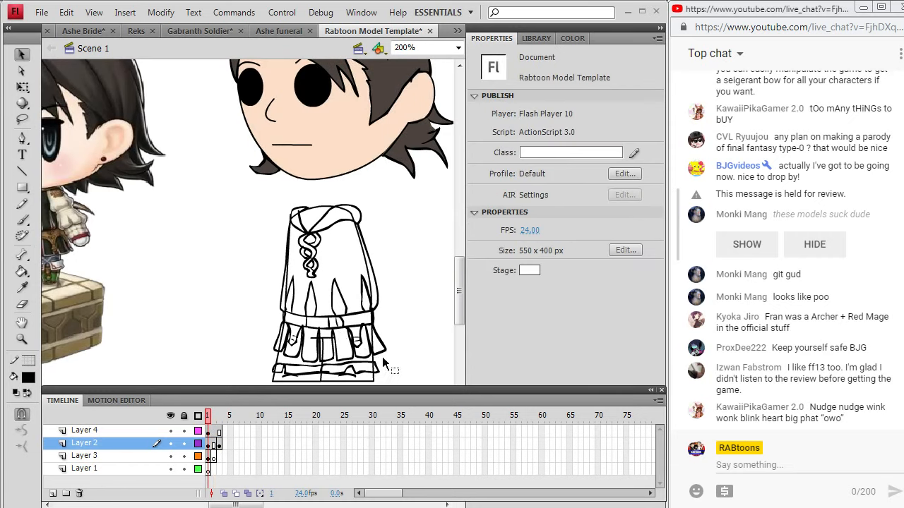
# Lock Layer 2, cut the brushed outfit lines over the torso from Layer 4, and unlock Layer 2
pyautogui.scroll(-2, 347, 341)
pyautogui.moveTo(236, 371)
pyautogui.mouseDown()
pyautogui.moveTo(359, 313)
pyautogui.moveTo(414, 163)
pyautogui.moveTo(405, 172)
pyautogui.mouseUp()
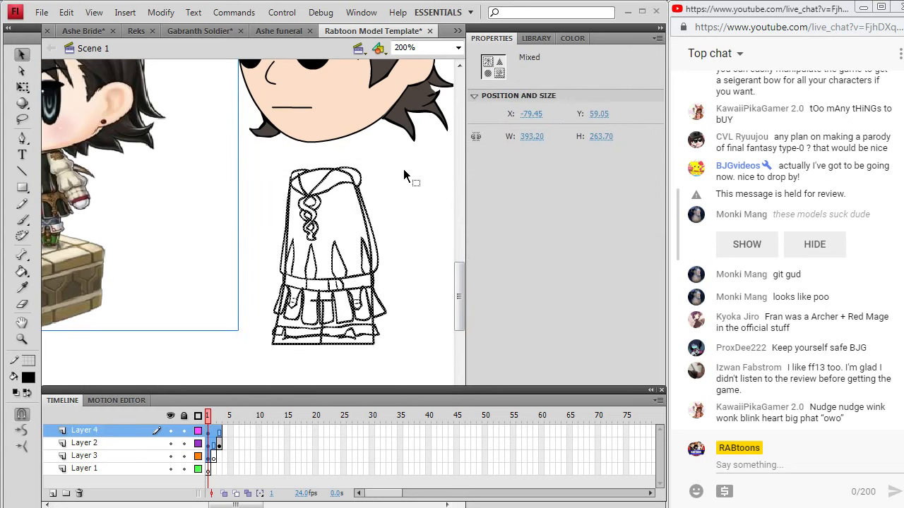
pyautogui.click(410, 277)
pyautogui.moveTo(260, 383)
pyautogui.mouseDown()
pyautogui.moveTo(364, 272)
pyautogui.moveTo(403, 158)
pyautogui.mouseUp()
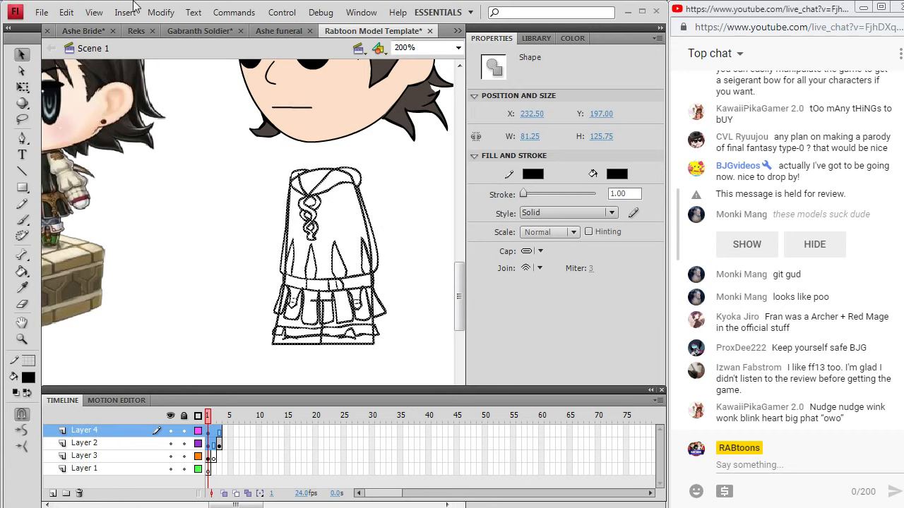
pyautogui.click(170, 443)
pyautogui.click(170, 443)
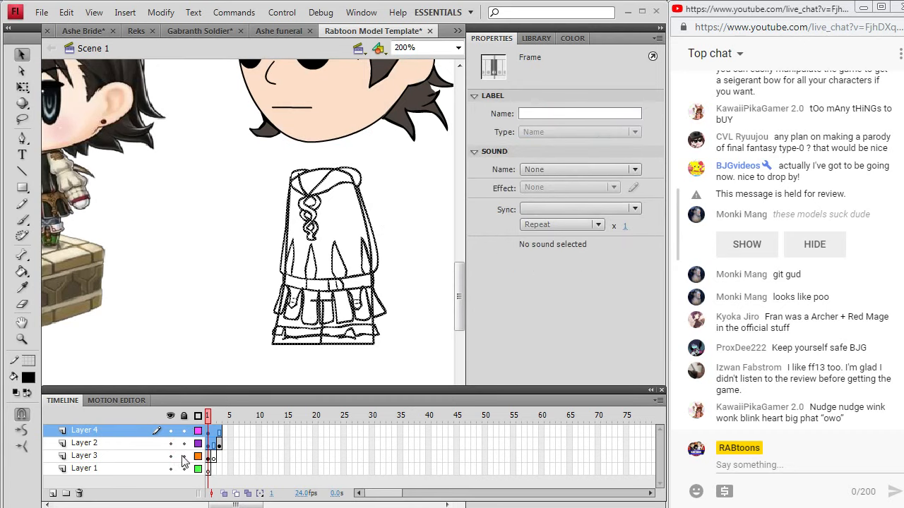
pyautogui.click(183, 442)
pyautogui.click(66, 12)
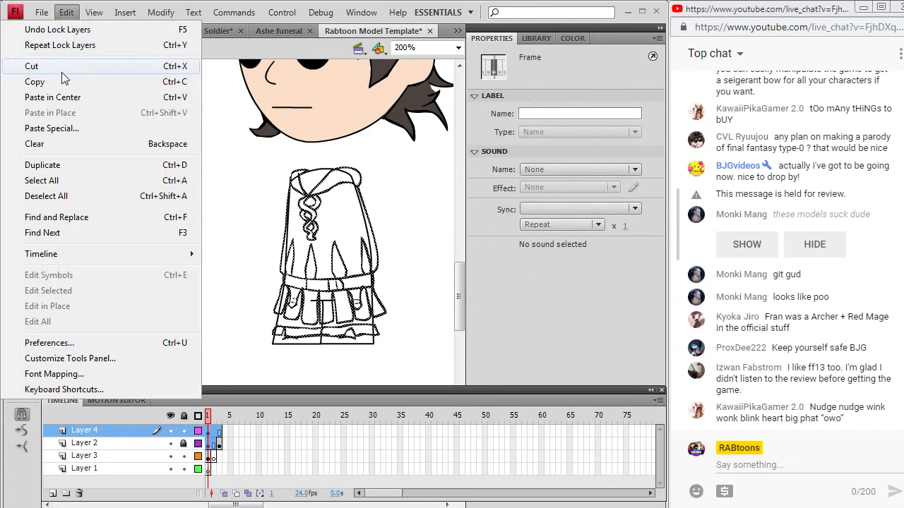
pyautogui.click(32, 68)
pyautogui.click(185, 443)
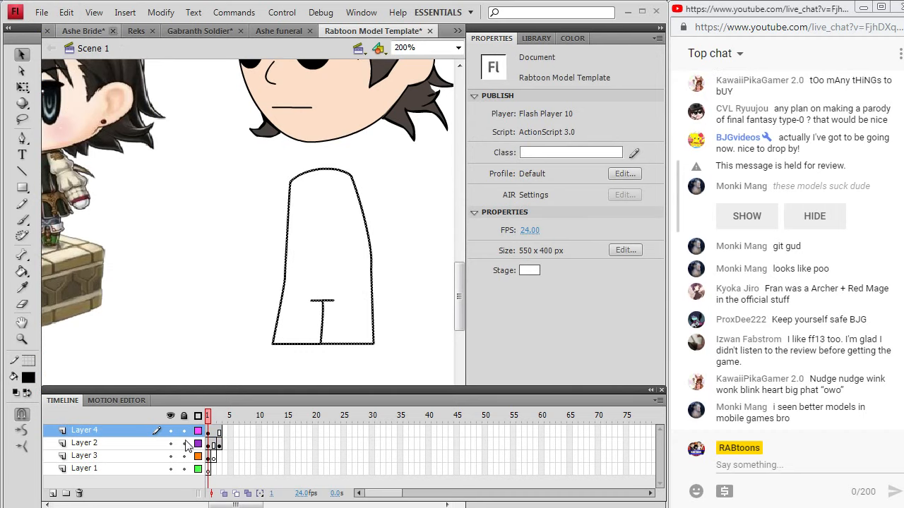
pyautogui.click(184, 444)
pyautogui.click(185, 444)
# Move Layer 1 up the layer stack so it sits between Layer 4 and Layer 2
pyautogui.click(210, 443)
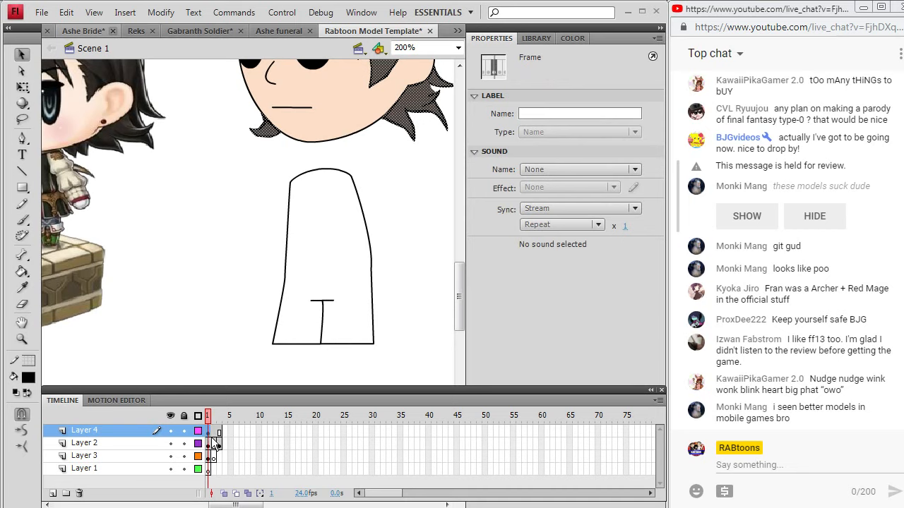
pyautogui.click(209, 455)
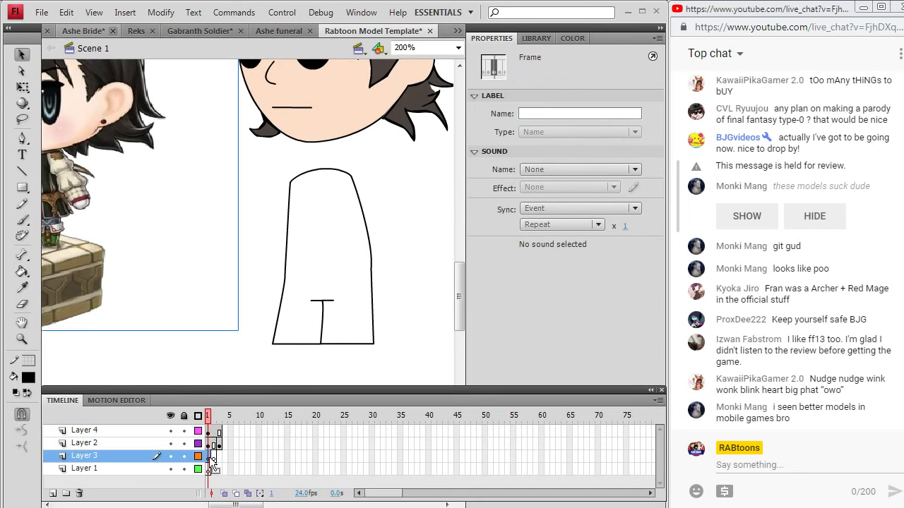
pyautogui.moveTo(151, 470); pyautogui.dragTo(149, 434)
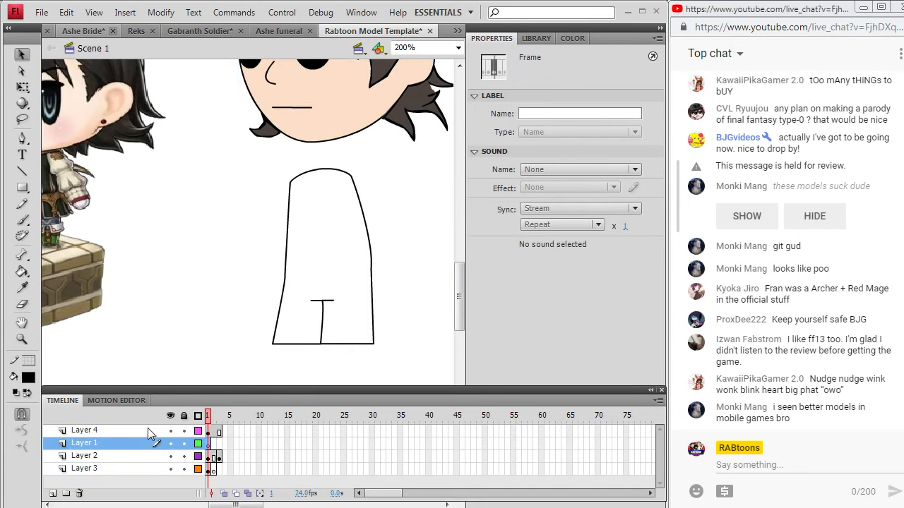
pyautogui.click(64, 12)
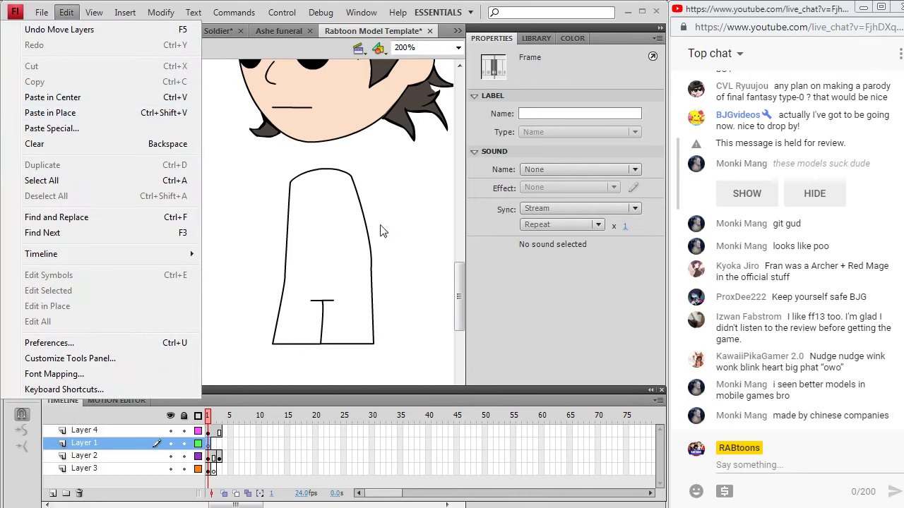
pyautogui.press('Escape')
# Paste the cut outfit lines in place over the torso in the first frame of Layer 2
pyautogui.click(211, 455)
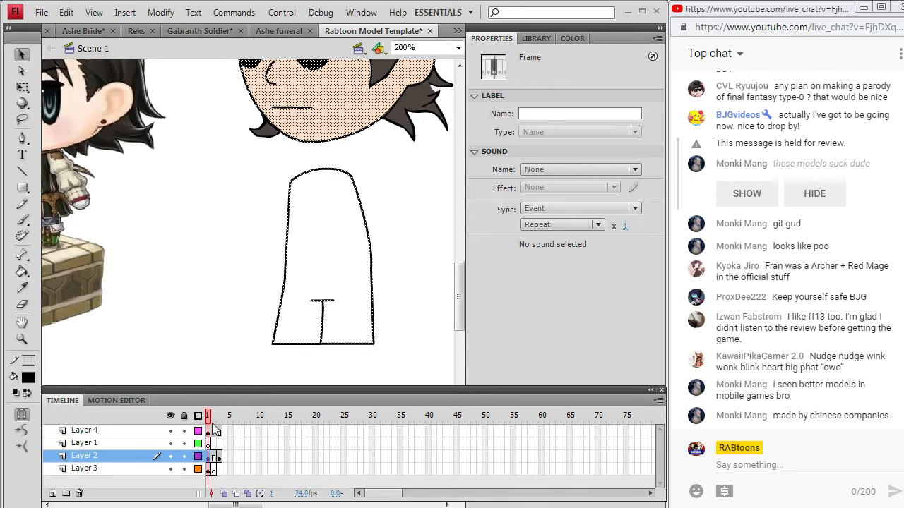
pyautogui.click(276, 198)
pyautogui.click(94, 12)
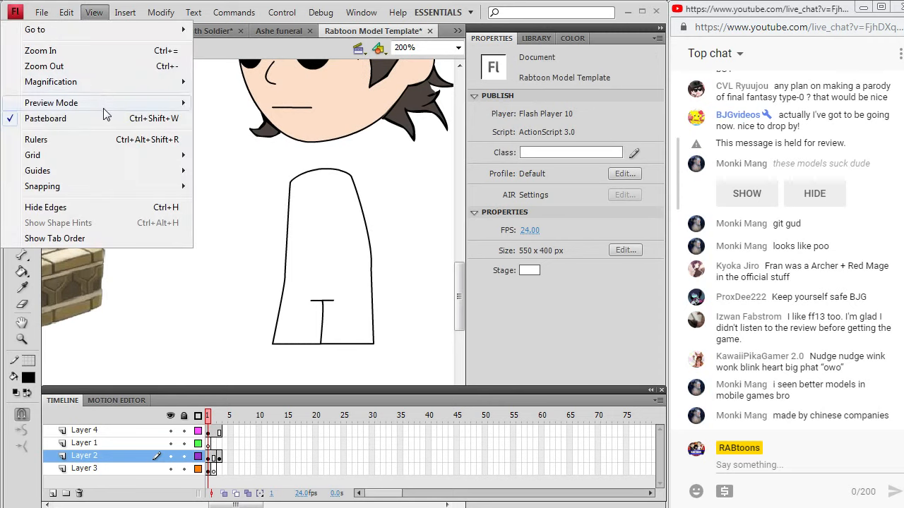
pyautogui.click(49, 112)
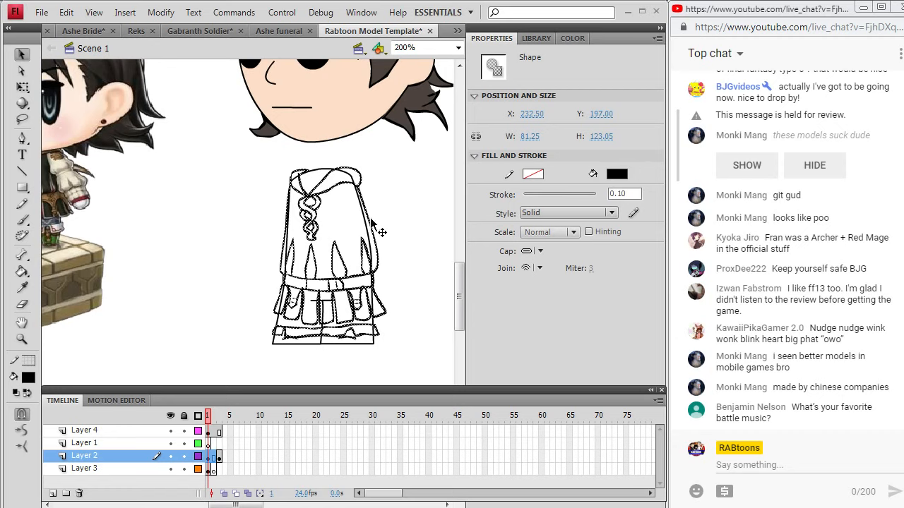
pyautogui.click(393, 221)
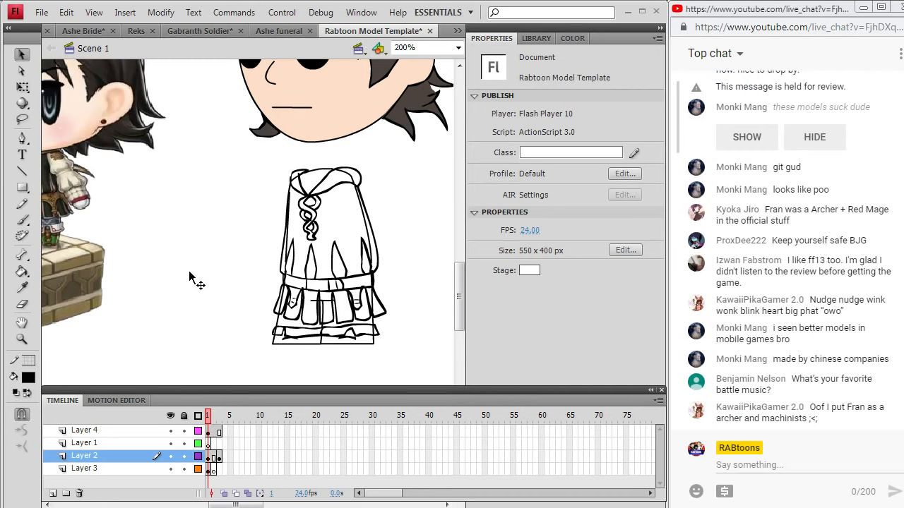
# Delete the leftover template outline segments around the collar, shoulders and torso sides on Layer 2
pyautogui.click(295, 181)
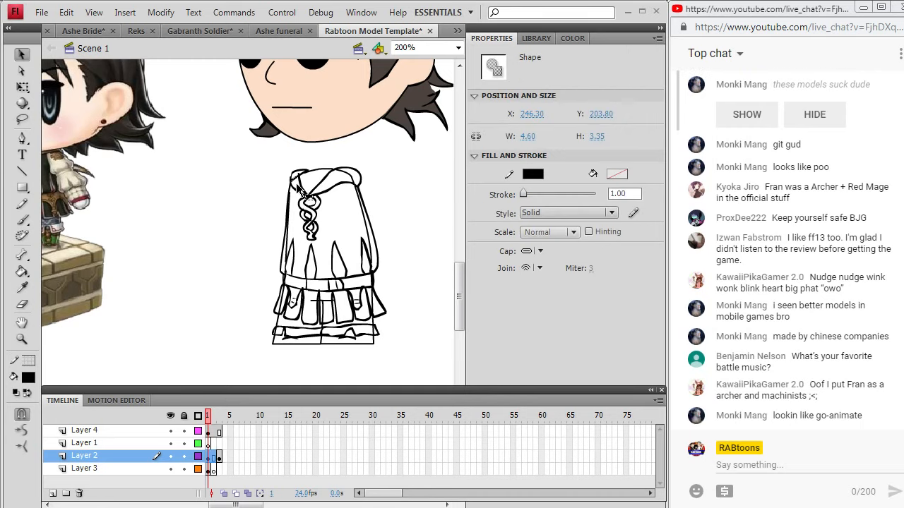
pyautogui.press('Delete')
pyautogui.click(351, 172)
pyautogui.press('Delete')
pyautogui.click(359, 201)
pyautogui.press('Delete')
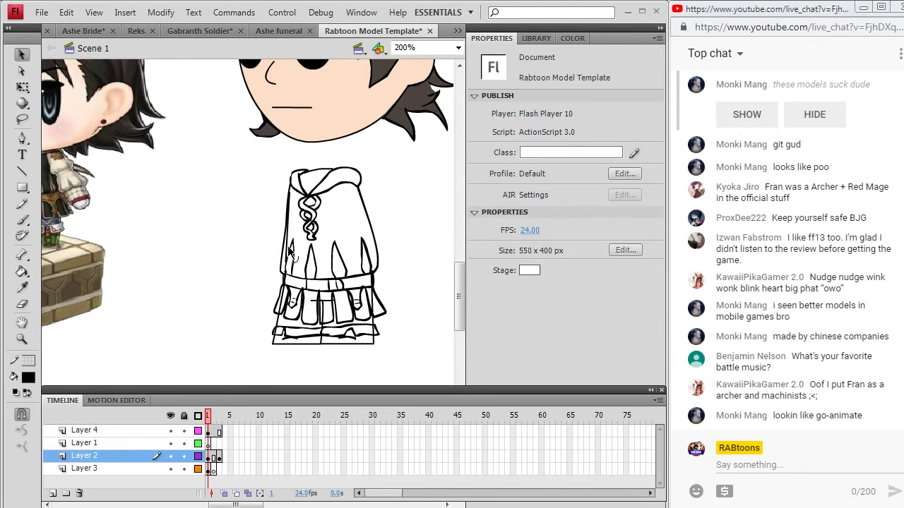
pyautogui.click(289, 245)
pyautogui.press('Delete')
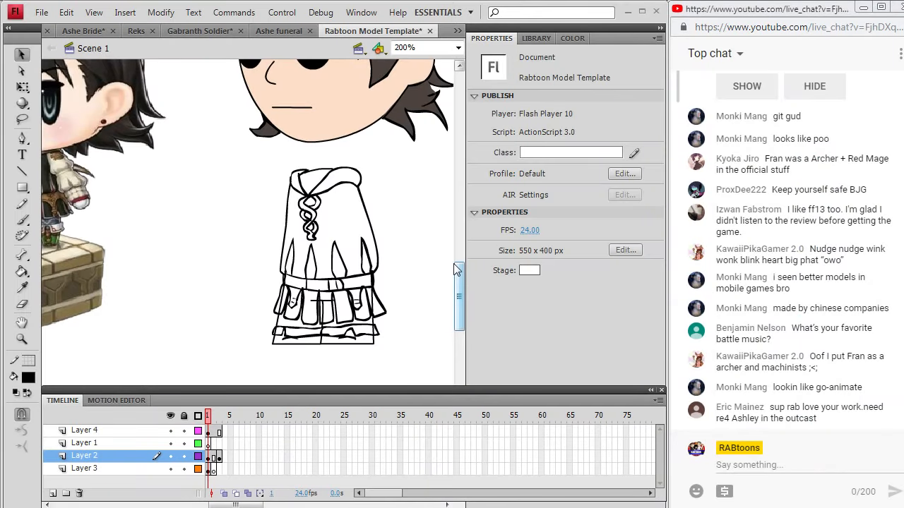
# Delete the leftover template body lines crossing the skirt panels and the trouser cuffs
pyautogui.click(282, 303)
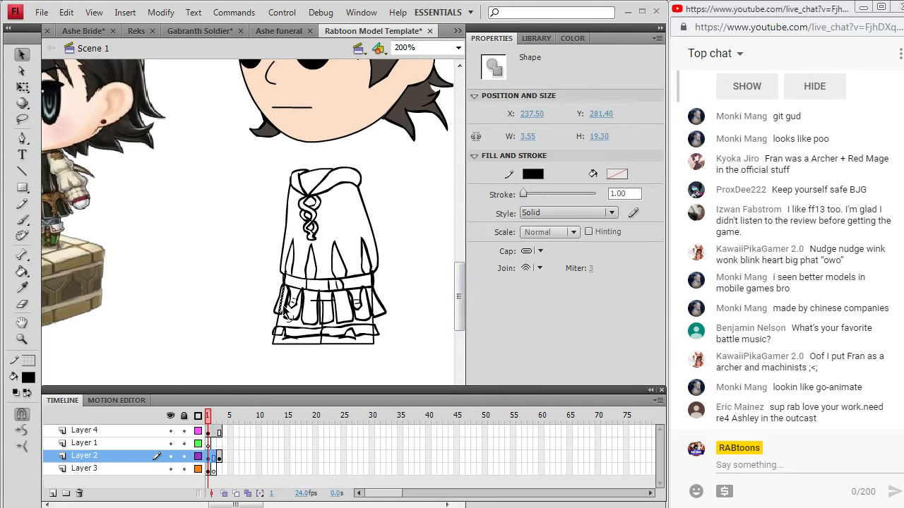
pyautogui.press('Delete')
pyautogui.click(315, 303)
pyautogui.press('Delete')
pyautogui.click(328, 302)
pyautogui.press('Delete')
pyautogui.click(322, 307)
pyautogui.press('Delete')
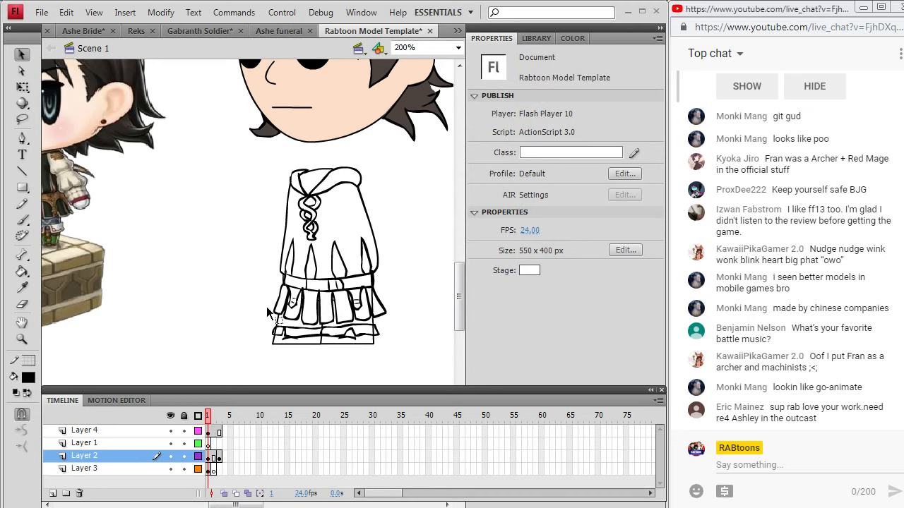
pyautogui.click(278, 332)
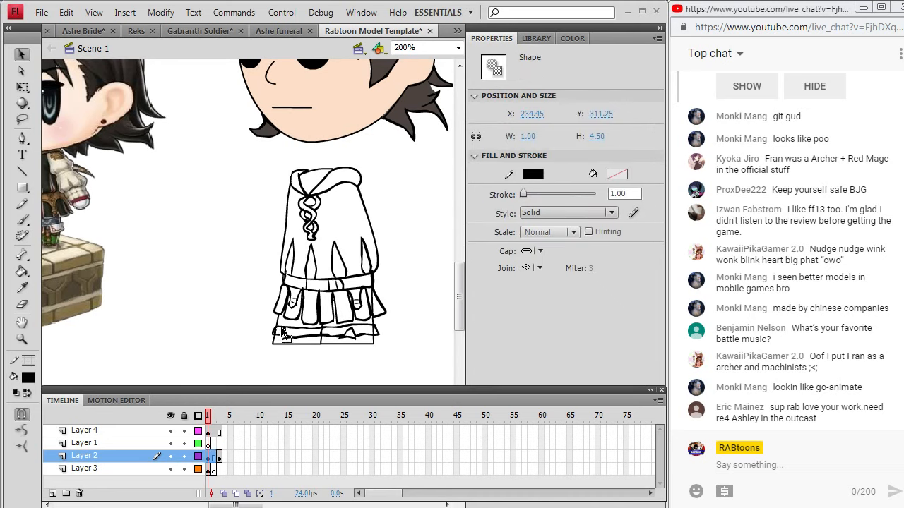
pyautogui.press('Delete')
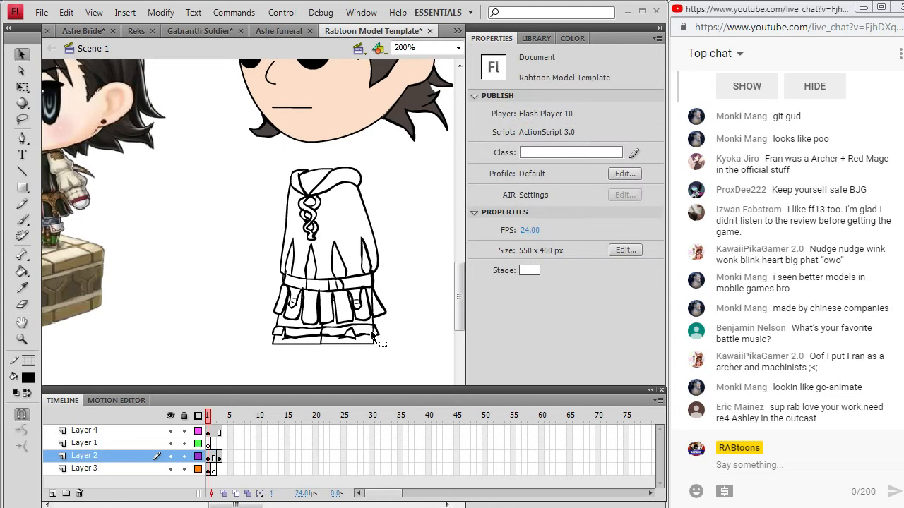
pyautogui.click(373, 337)
pyautogui.press('Delete')
# Sample the near-black tunic colour from the Larsa reference and fill the tunic and skirt panels with it
pyautogui.press('i')
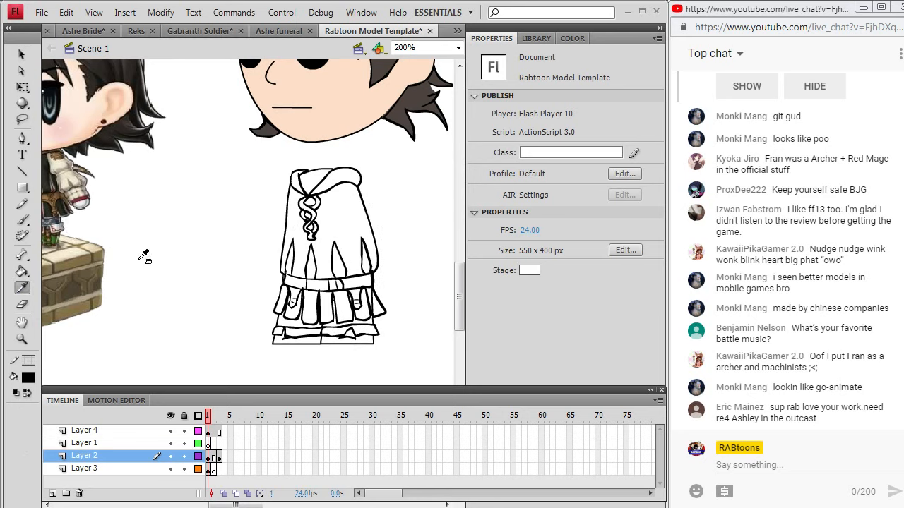
pyautogui.moveTo(252, 506); pyautogui.dragTo(240, 505)
pyautogui.press('k')
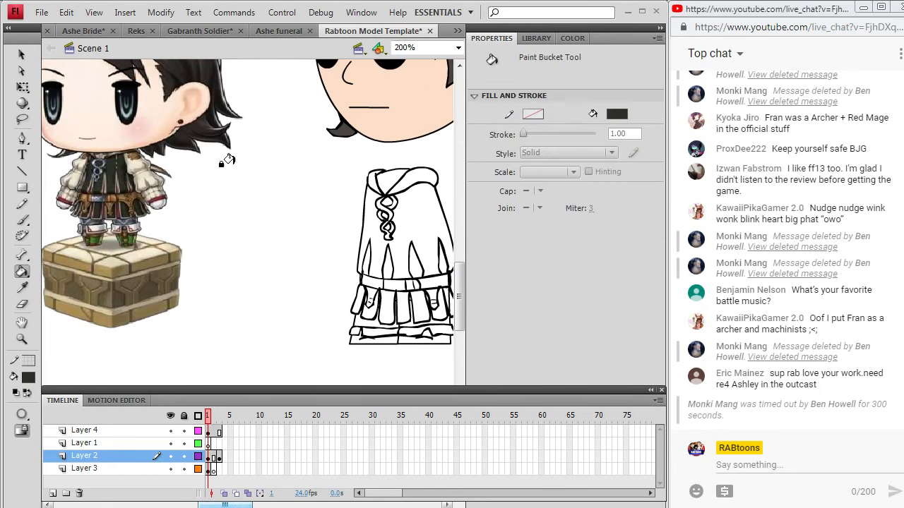
pyautogui.click(400, 220)
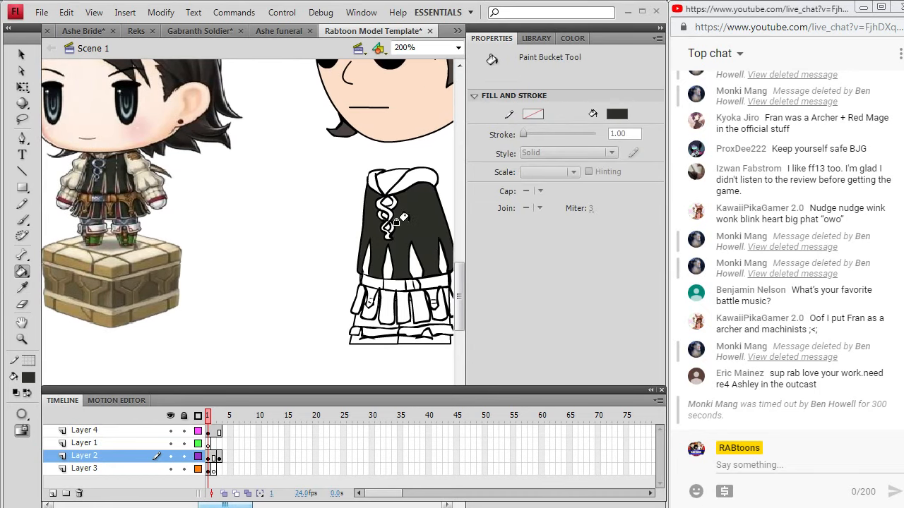
pyautogui.click(369, 310)
pyautogui.click(357, 304)
pyautogui.click(385, 310)
pyautogui.click(403, 311)
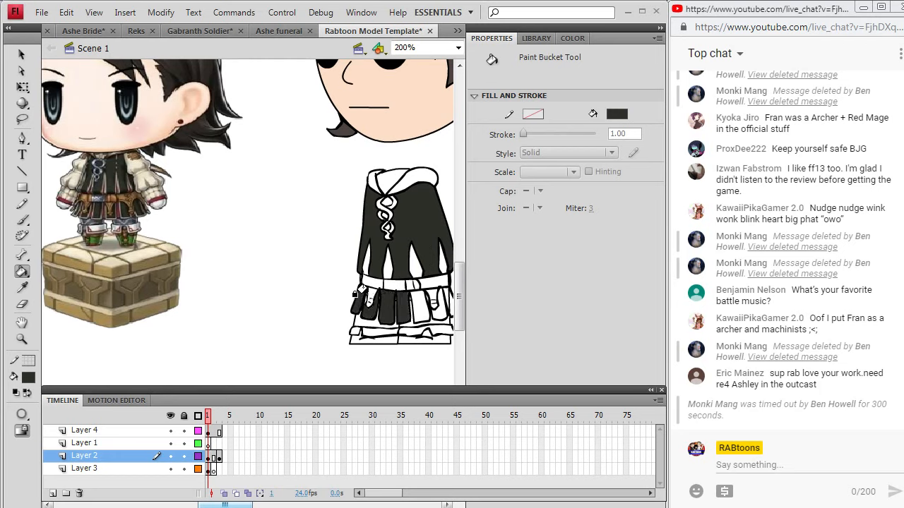
pyautogui.click(413, 305)
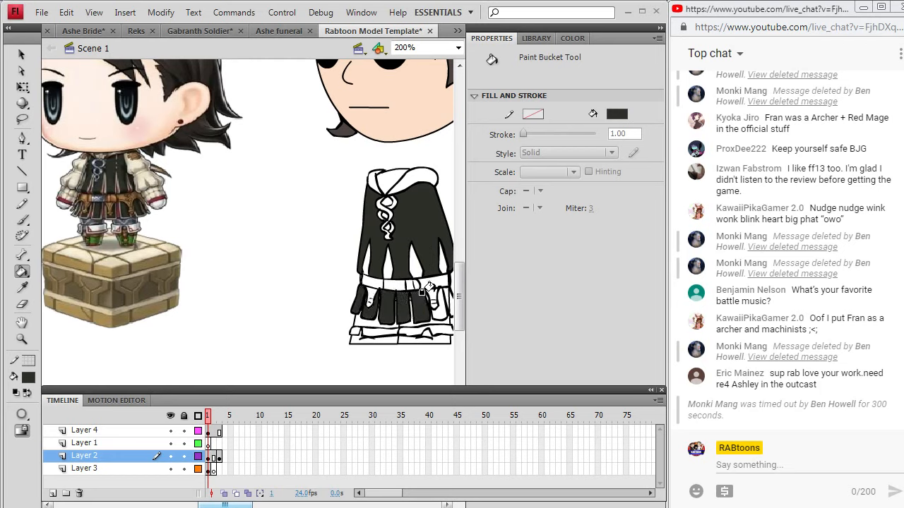
pyautogui.click(431, 306)
pyautogui.moveTo(239, 505); pyautogui.dragTo(250, 505)
pyautogui.press('v')
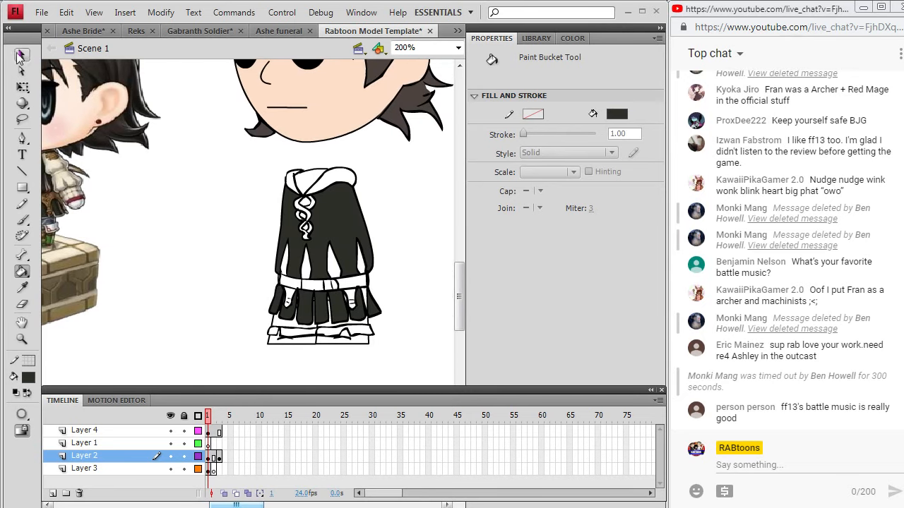
pyautogui.click(370, 308)
pyautogui.click(384, 281)
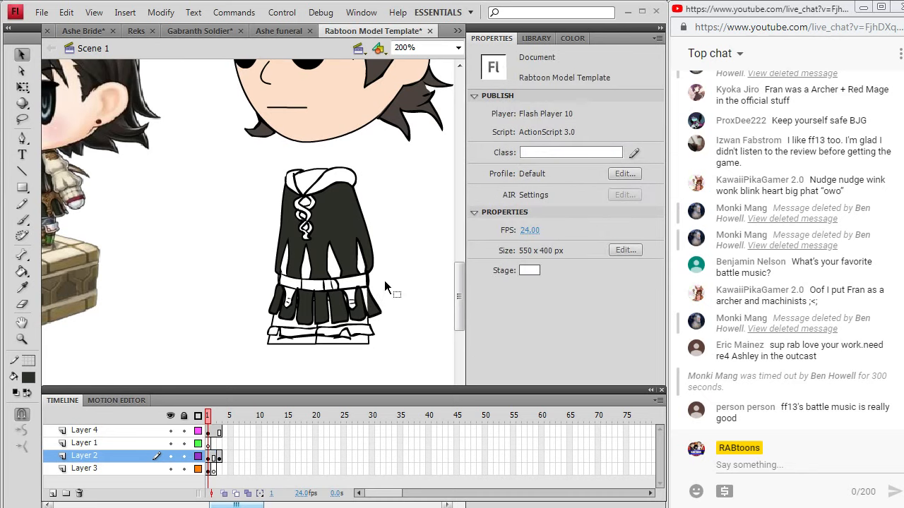
pyautogui.press('k')
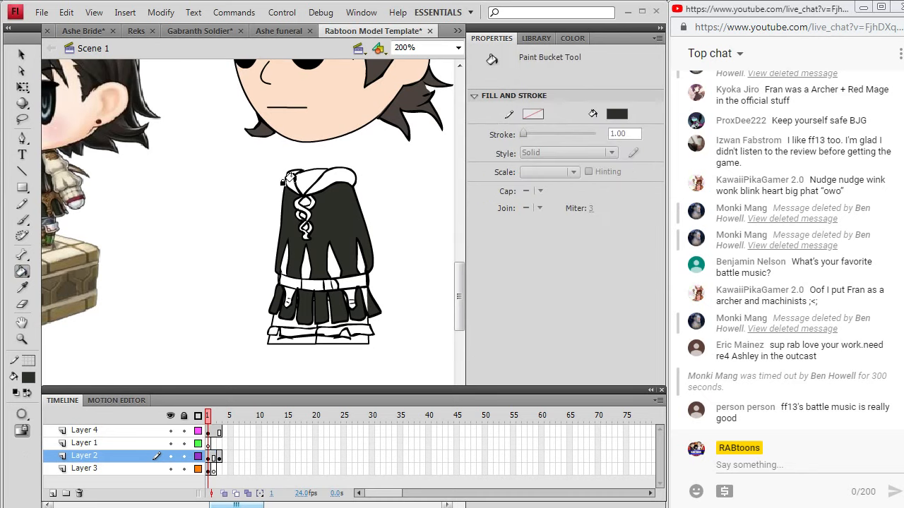
pyautogui.click(357, 293)
pyautogui.hotkey('ctrl', 'z')
pyautogui.hotkey('ctrl', 'z')
# Save the document as Larsa, a Flash CS4 Document, in the Final Fantasy > FFXII folder
pyautogui.click(42, 12)
pyautogui.click(56, 159)
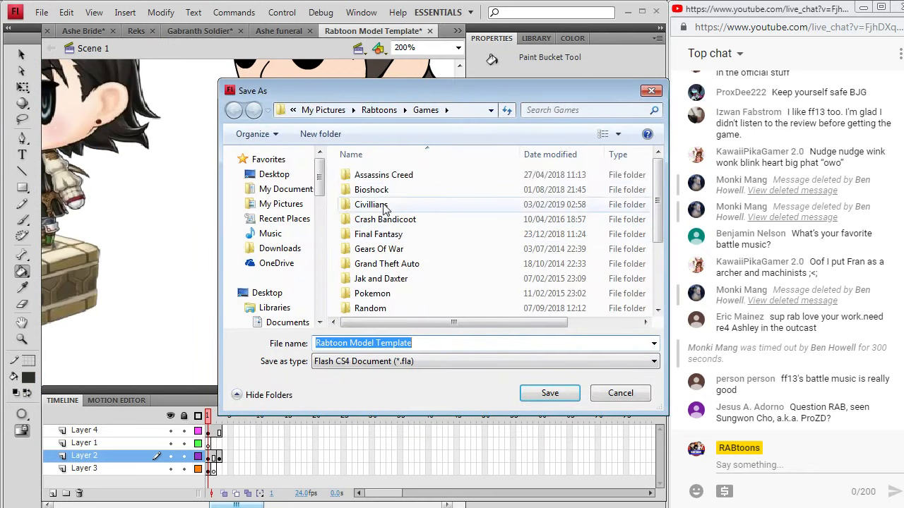
pyautogui.doubleClick(378, 233)
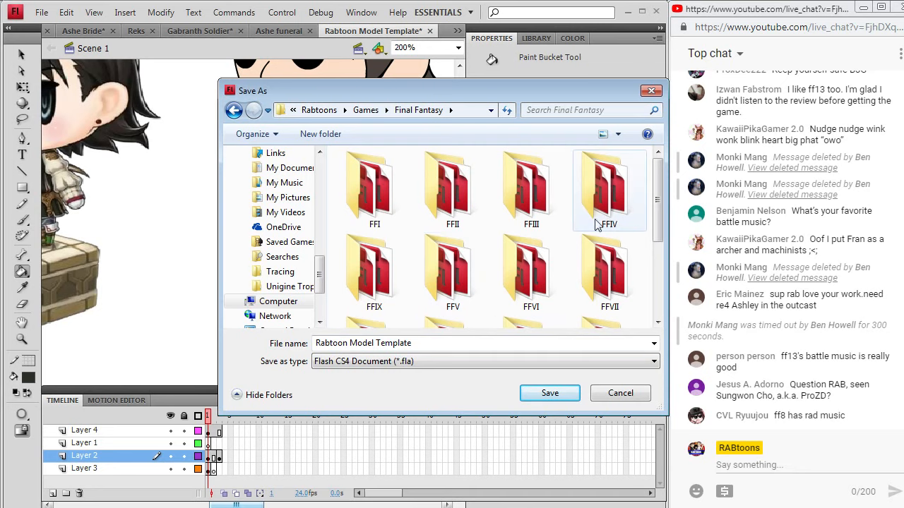
pyautogui.moveTo(661, 208); pyautogui.dragTo(656, 275)
pyautogui.moveTo(464, 101); pyautogui.dragTo(622, 106)
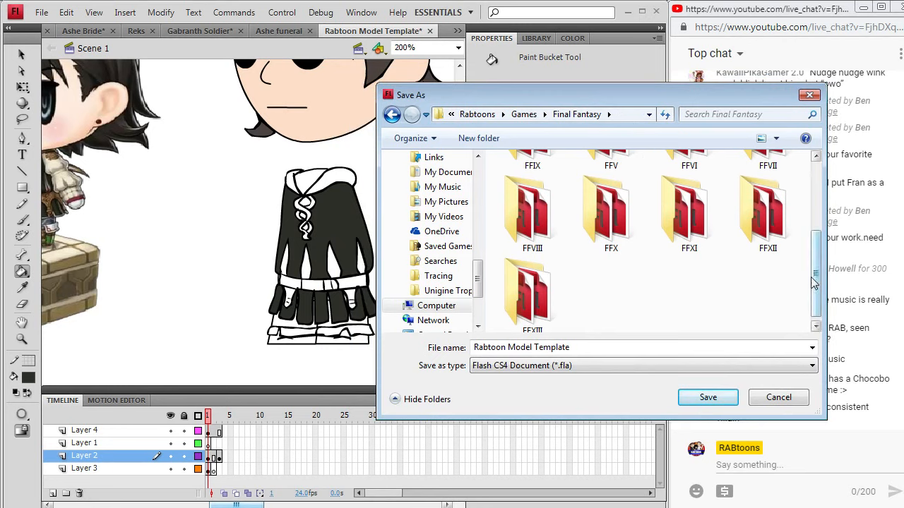
pyautogui.moveTo(816, 286)
pyautogui.mouseDown()
pyautogui.moveTo(819, 242)
pyautogui.moveTo(819, 295)
pyautogui.mouseUp()
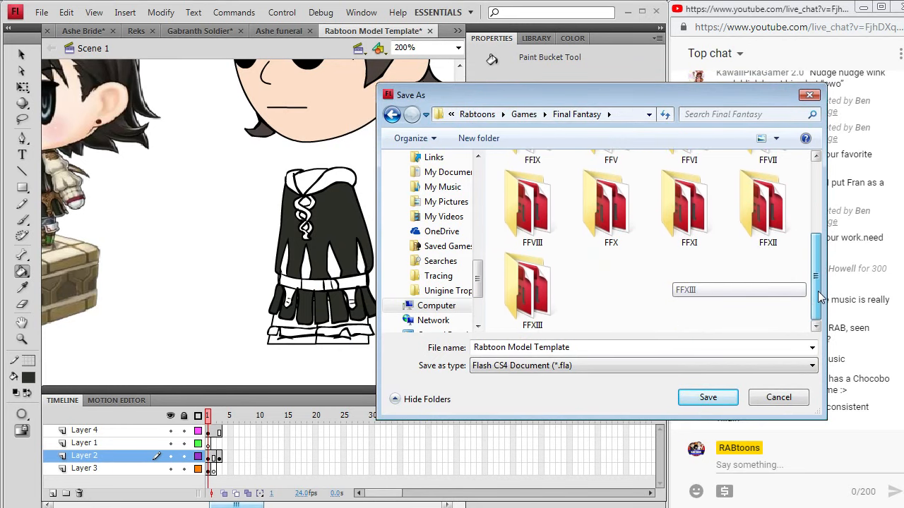
pyautogui.doubleClick(766, 211)
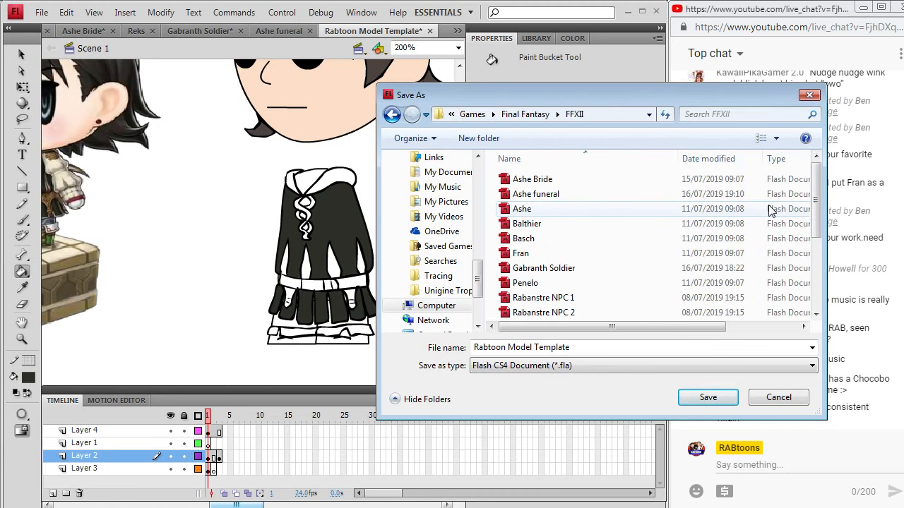
pyautogui.tripleClick(547, 347)
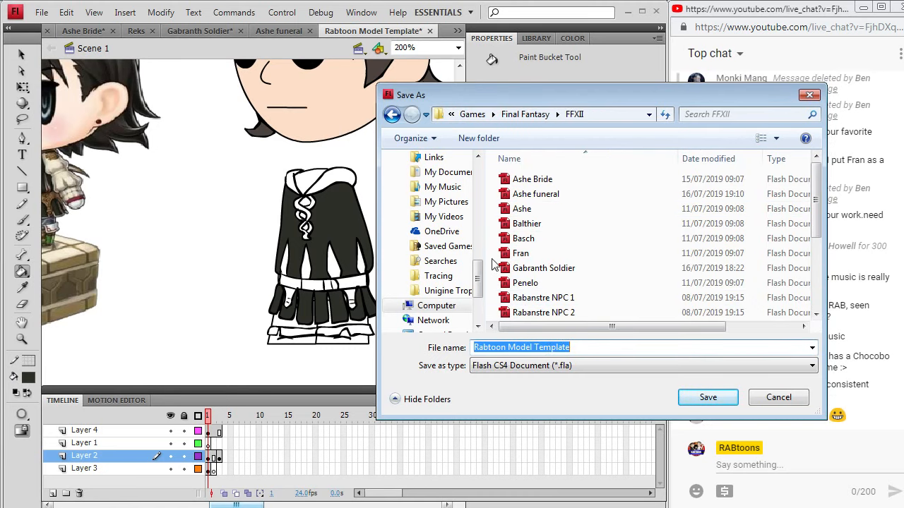
pyautogui.write('Larsa')
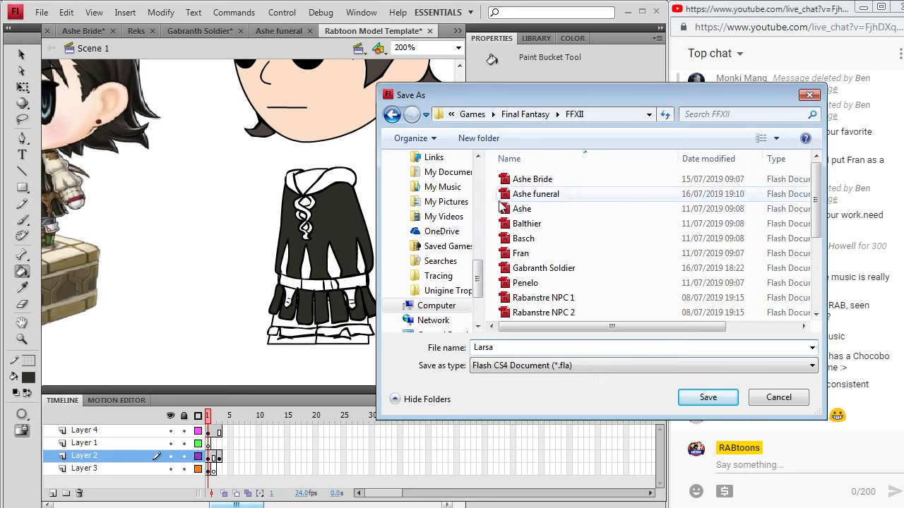
pyautogui.click(708, 398)
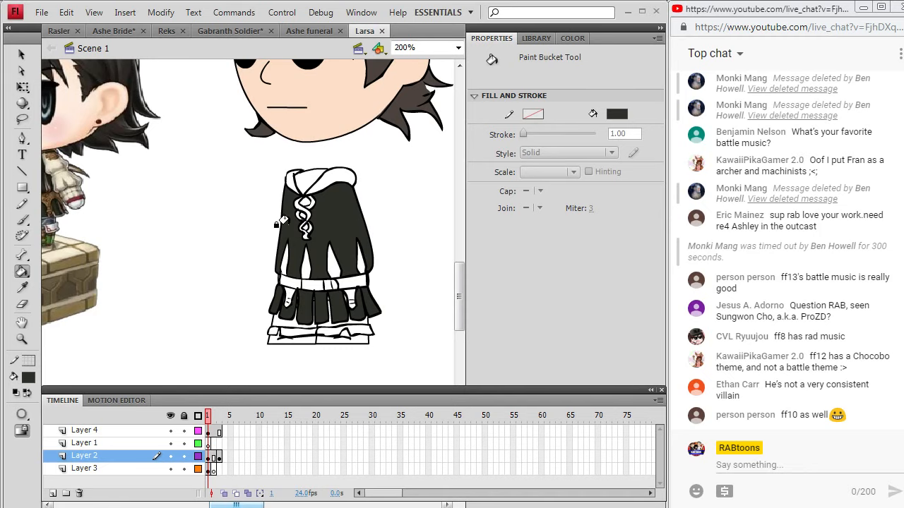
# Sample the brown of the reference's belt and fill the belt sections and the hanging strap nearest the reference
pyautogui.moveTo(250, 505); pyautogui.dragTo(233, 507)
pyautogui.click(23, 288)
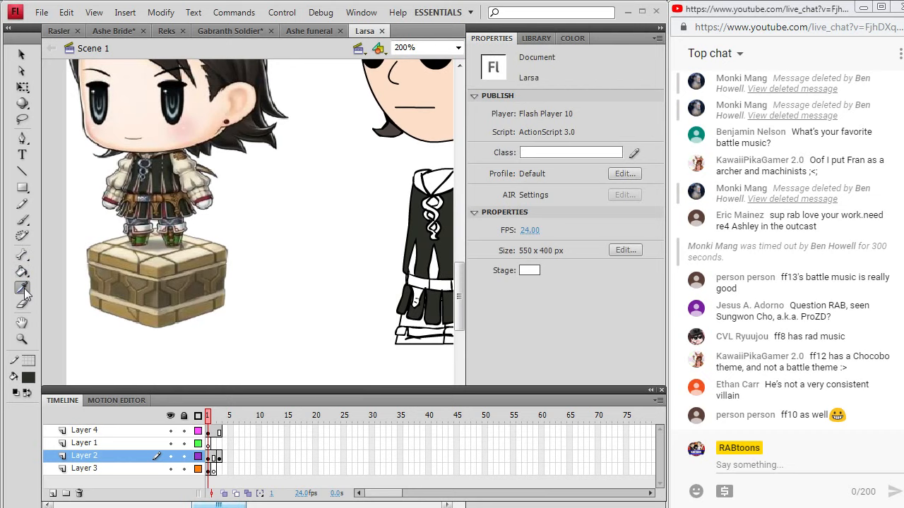
pyautogui.click(171, 199)
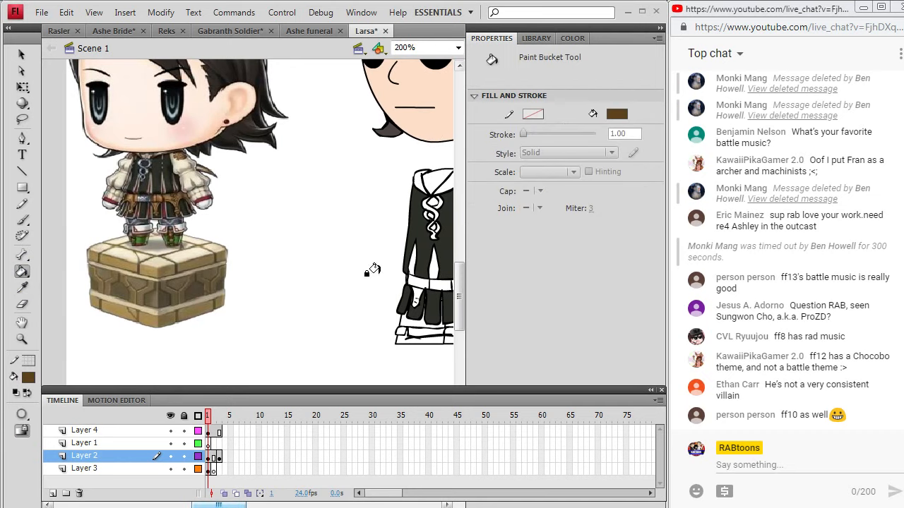
pyautogui.moveTo(237, 505); pyautogui.dragTo(251, 505)
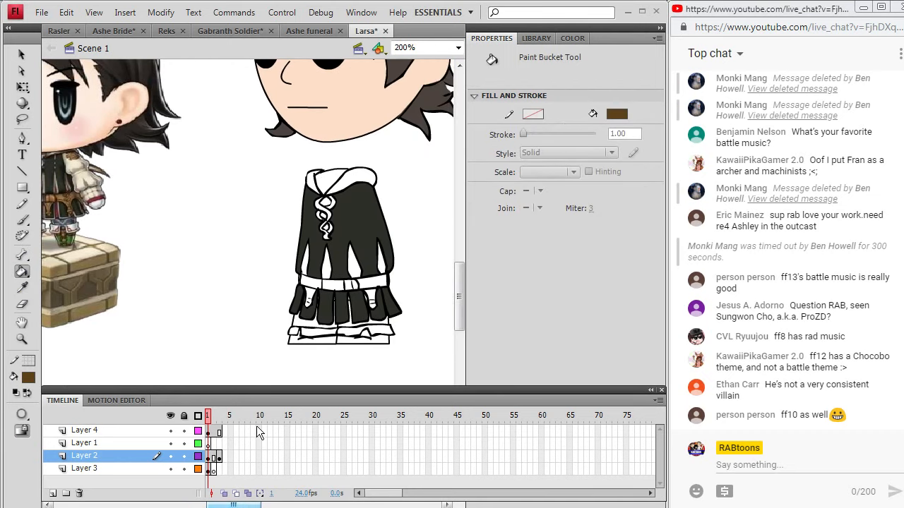
pyautogui.click(307, 283)
pyautogui.click(308, 292)
pyautogui.click(337, 285)
pyautogui.click(349, 285)
pyautogui.click(356, 284)
pyautogui.click(373, 283)
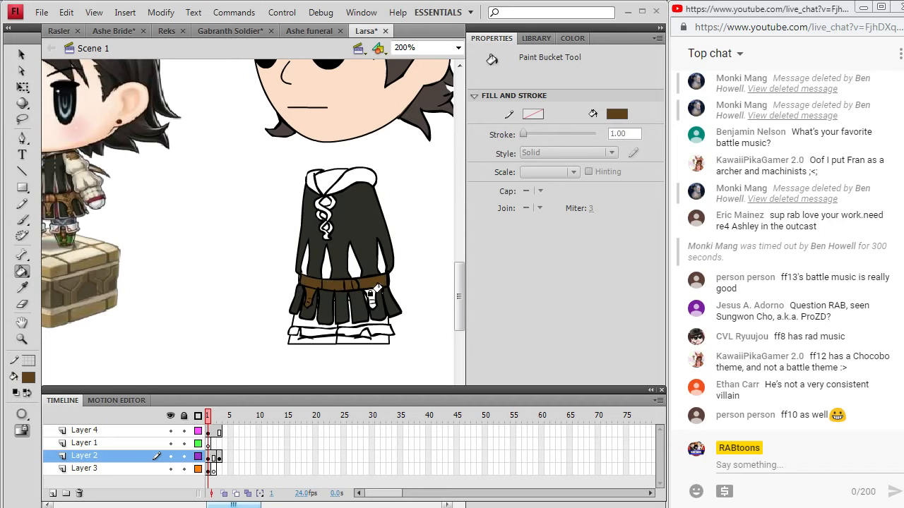
# Sample the maroon from the reference outfit and fill the four pointed slits above the belt
pyautogui.press('i')
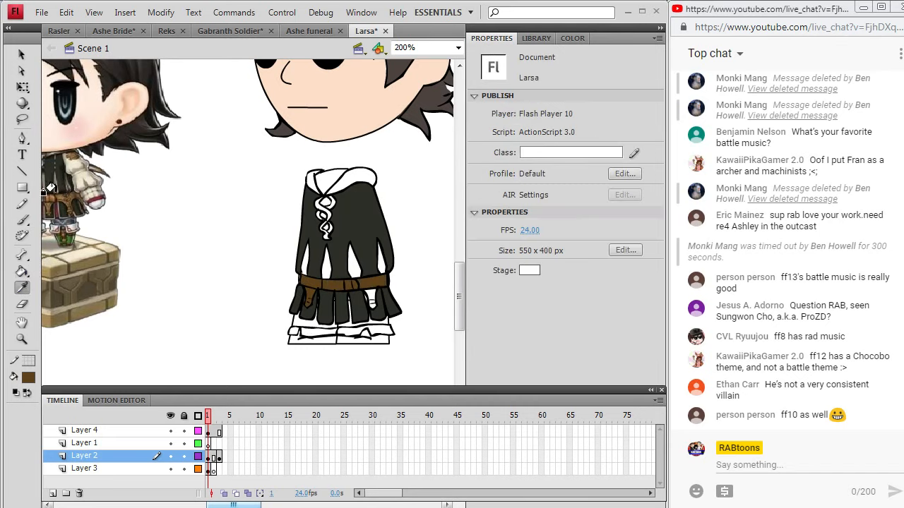
pyautogui.click(63, 186)
pyautogui.click(305, 258)
pyautogui.click(325, 258)
pyautogui.click(353, 260)
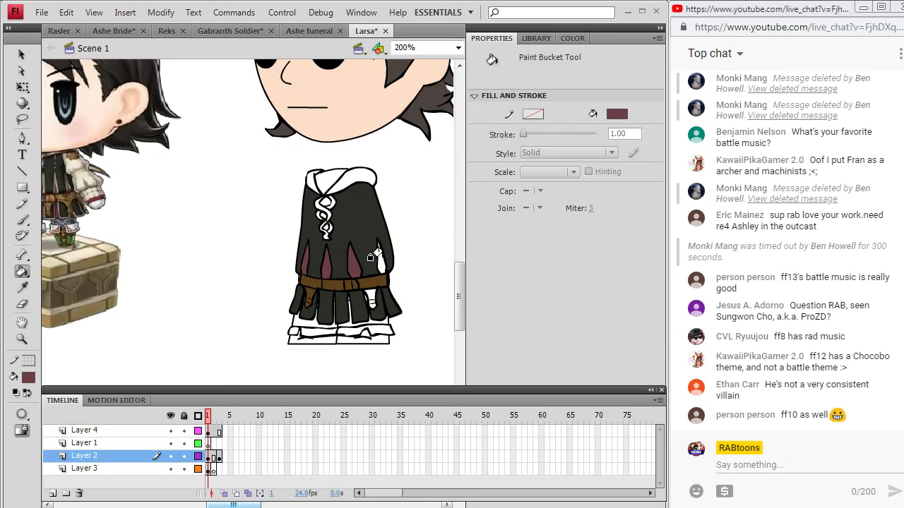
pyautogui.click(382, 253)
# Fill the remaining hanging belt strap with the belt's brown and the trousers below the skirt with dark grey-purple sampled from the reference
pyautogui.click(23, 288)
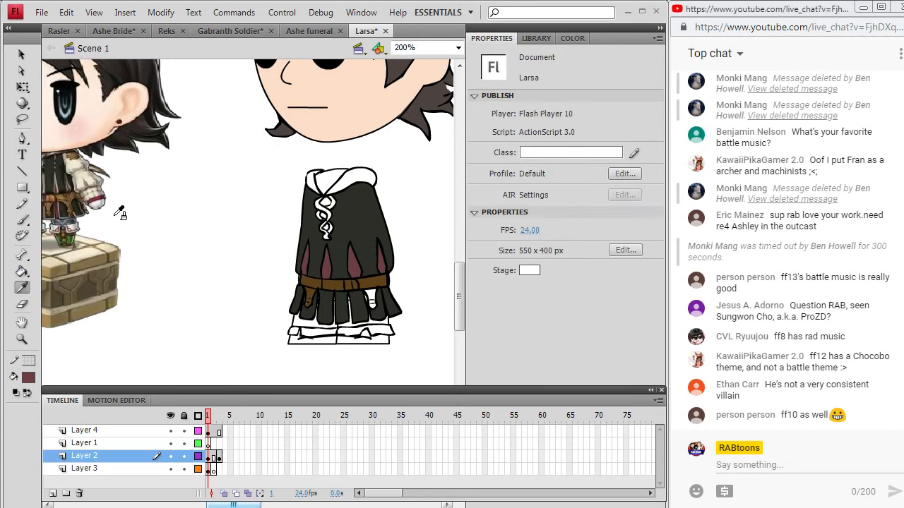
pyautogui.click(365, 290)
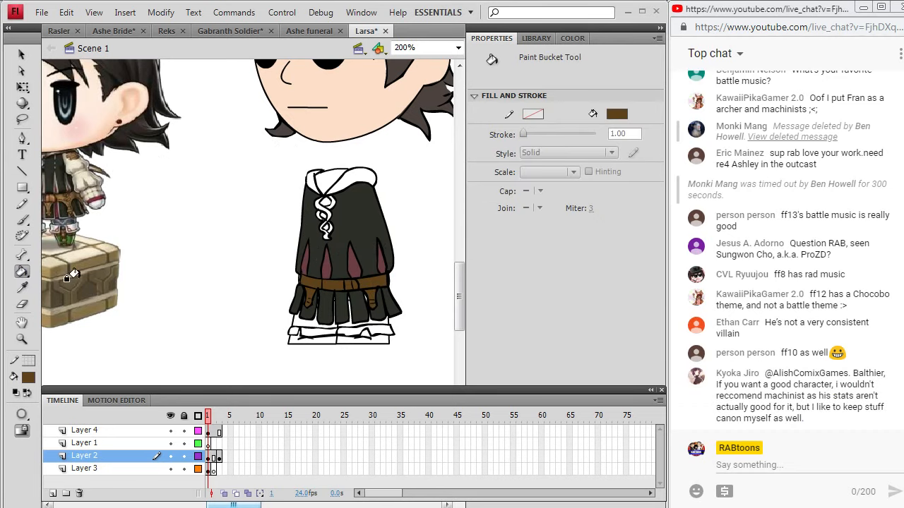
pyautogui.click(23, 288)
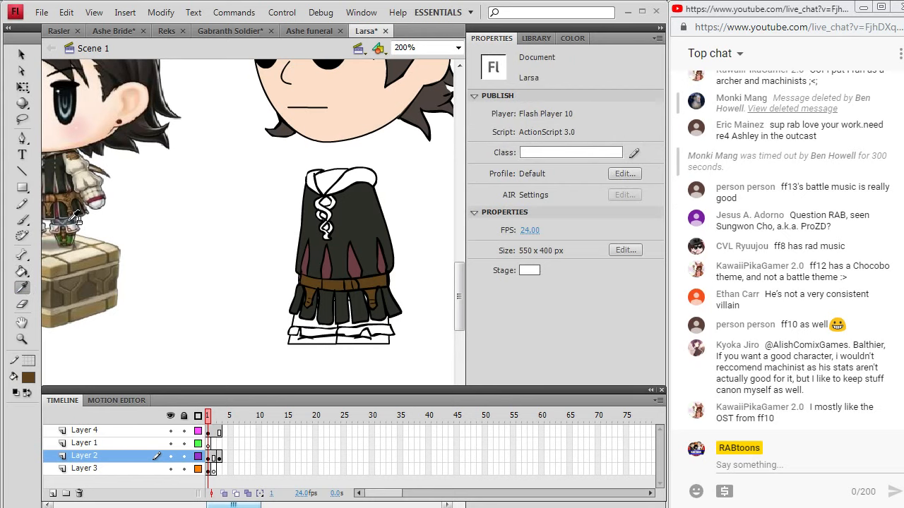
pyautogui.click(75, 220)
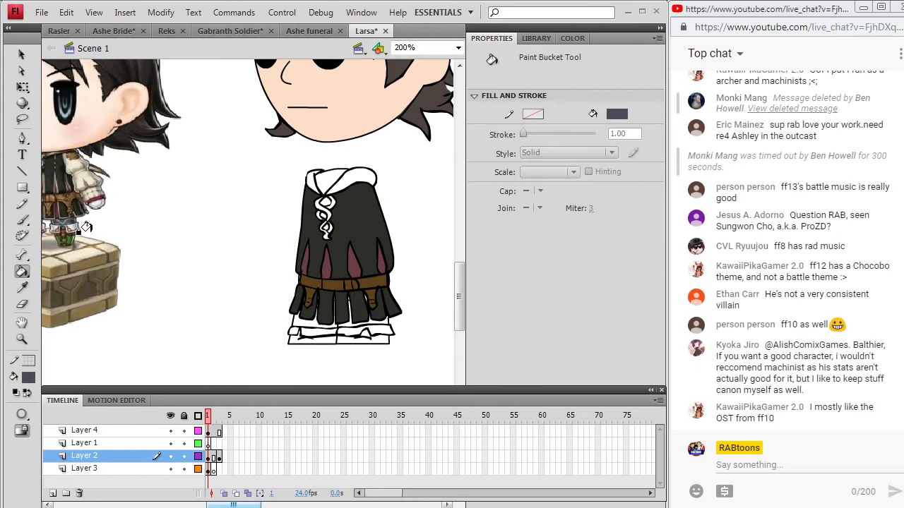
pyautogui.click(295, 322)
pyautogui.click(362, 318)
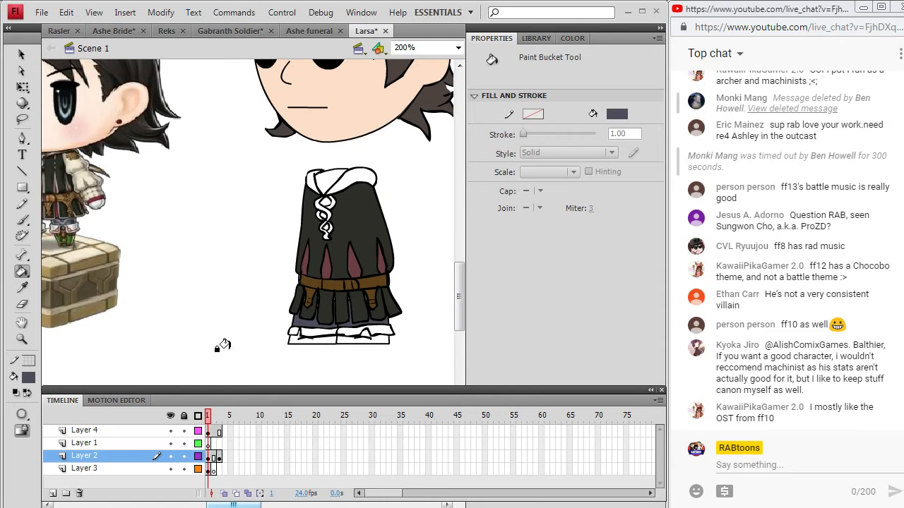
pyautogui.click(22, 339)
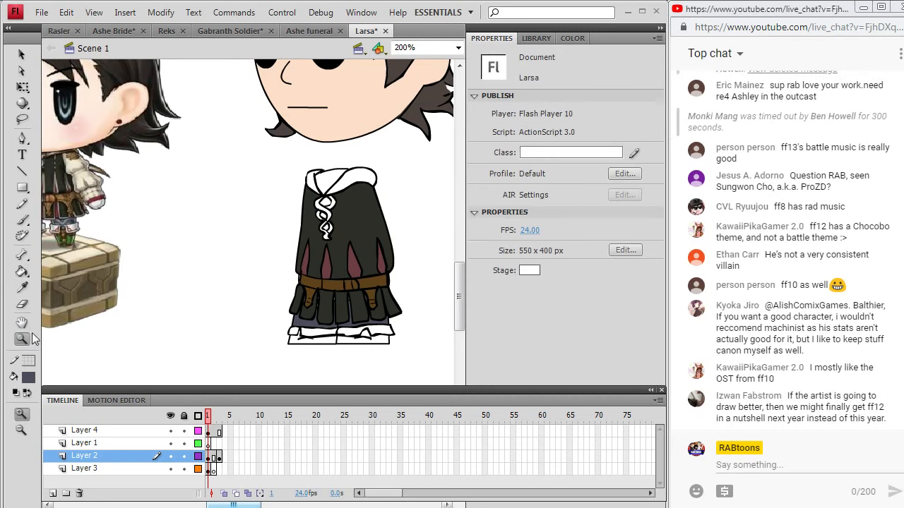
# Fill the leftover white slivers between the skirt flaps below the belt with the trousers' dark grey-purple
pyautogui.moveTo(289, 334); pyautogui.dragTo(409, 267)
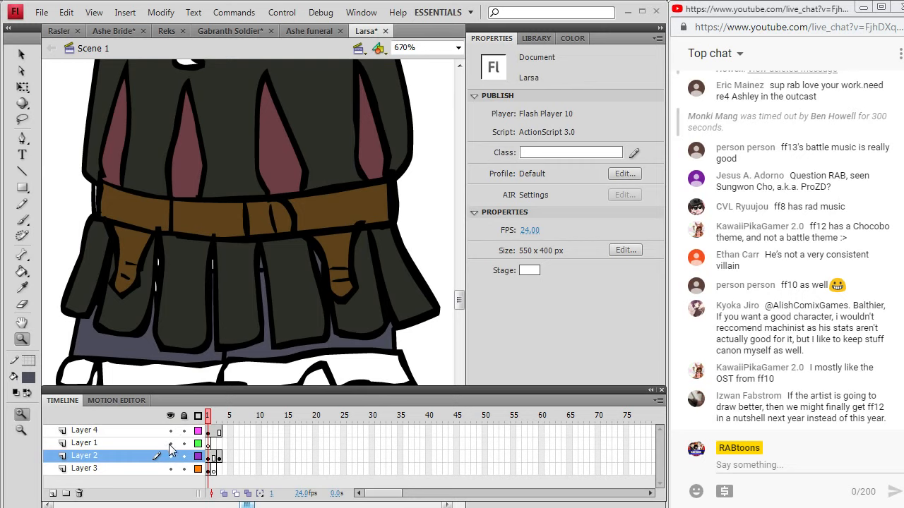
pyautogui.press('k')
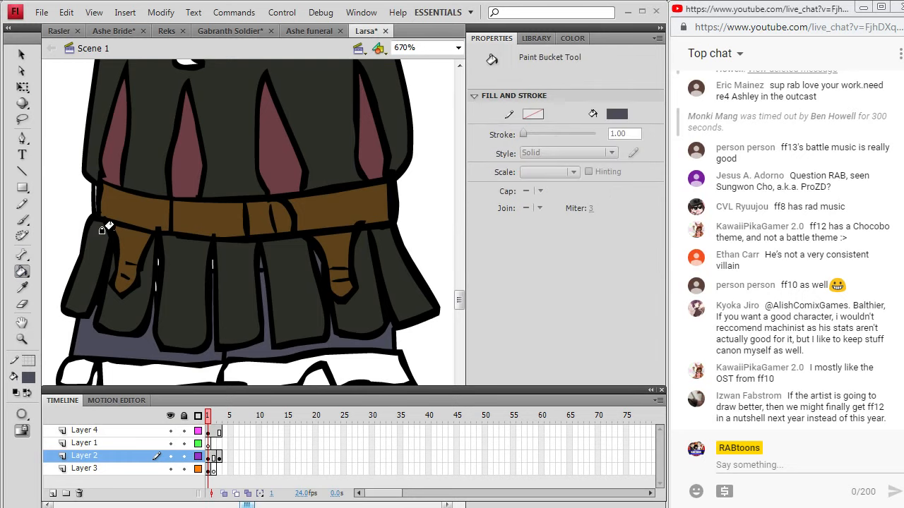
pyautogui.click(144, 287)
pyautogui.hotkey('ctrl', 'z')
pyautogui.click(27, 339)
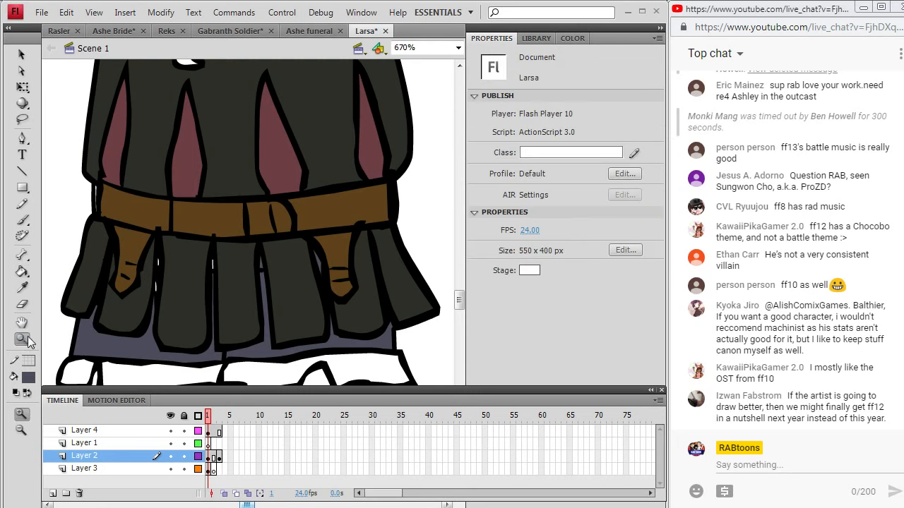
pyautogui.moveTo(131, 333); pyautogui.dragTo(270, 221)
pyautogui.press('k')
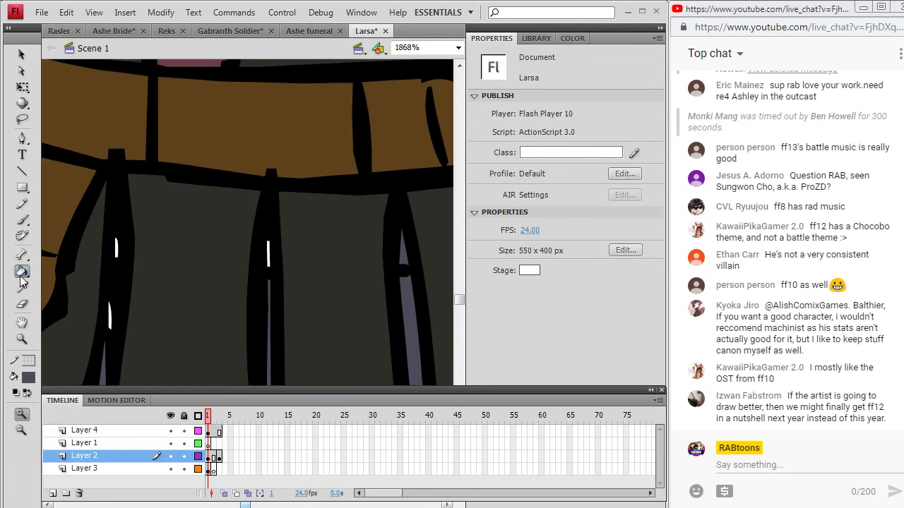
pyautogui.click(115, 251)
pyautogui.click(108, 315)
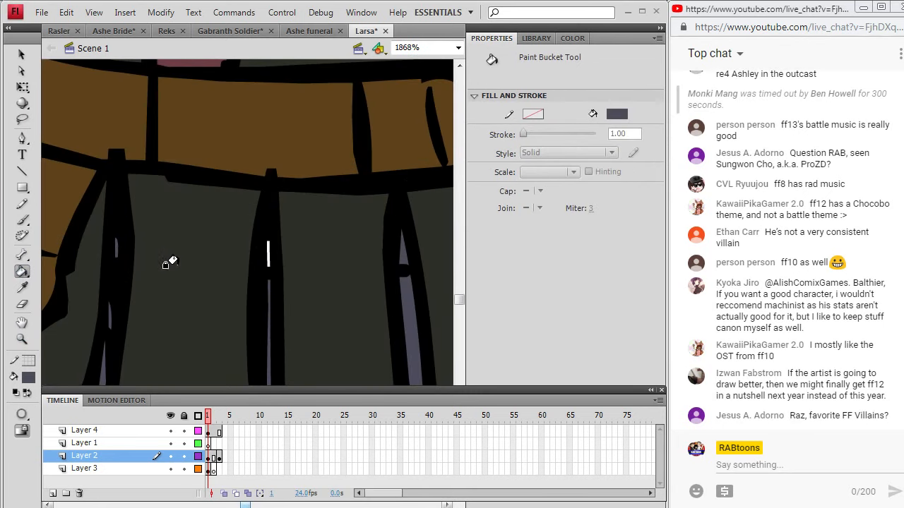
# Try to fill the gaps within the chest lacing with the tunic's near-black, and undo the misplaced fill
pyautogui.click(458, 47)
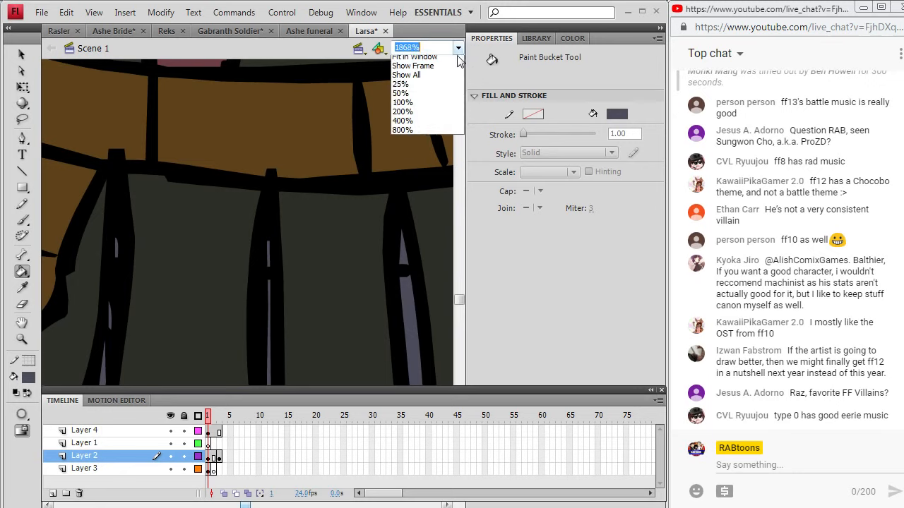
pyautogui.click(422, 111)
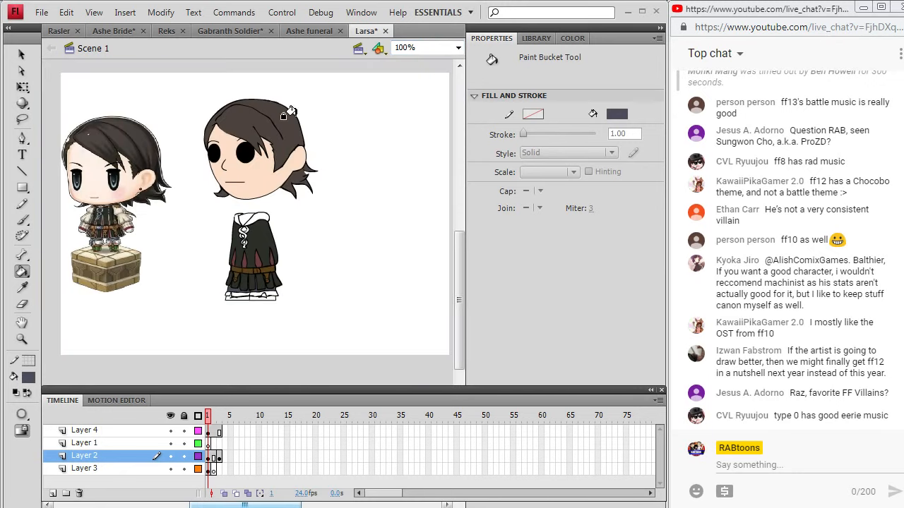
pyautogui.click(22, 338)
pyautogui.click(243, 246)
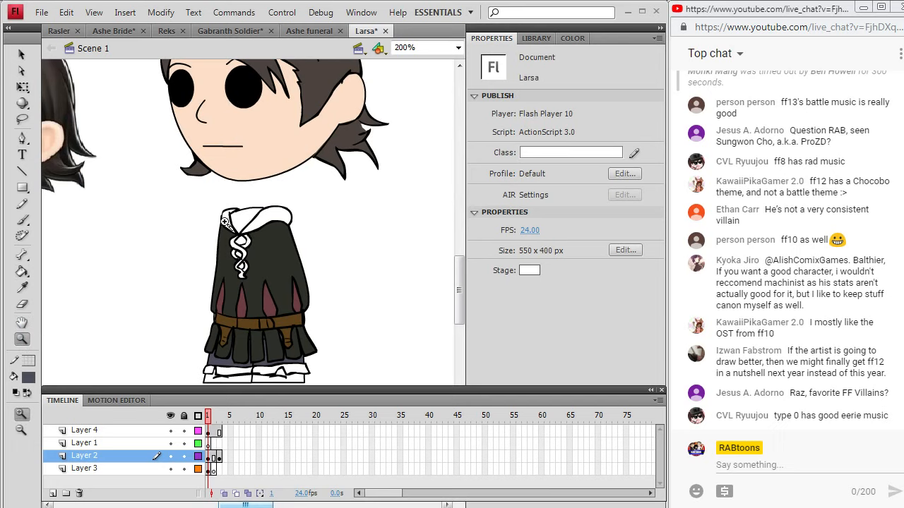
pyautogui.press('k')
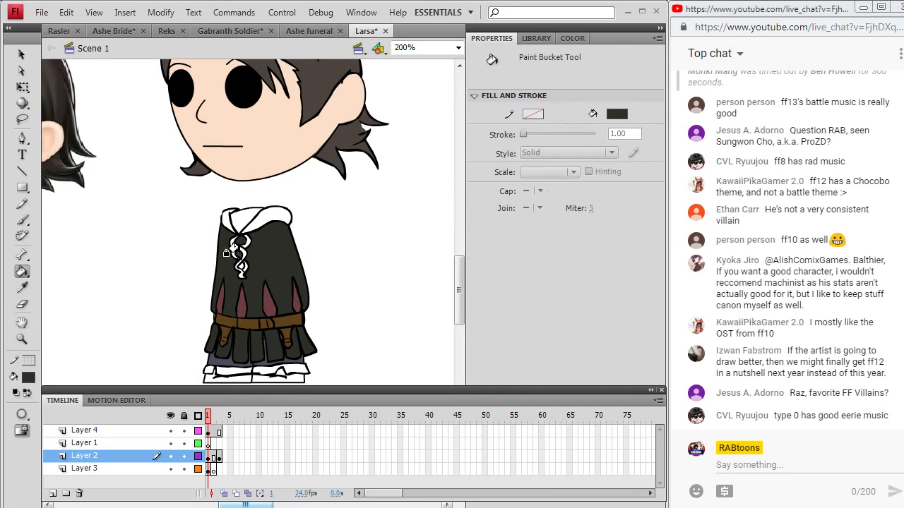
pyautogui.click(242, 257)
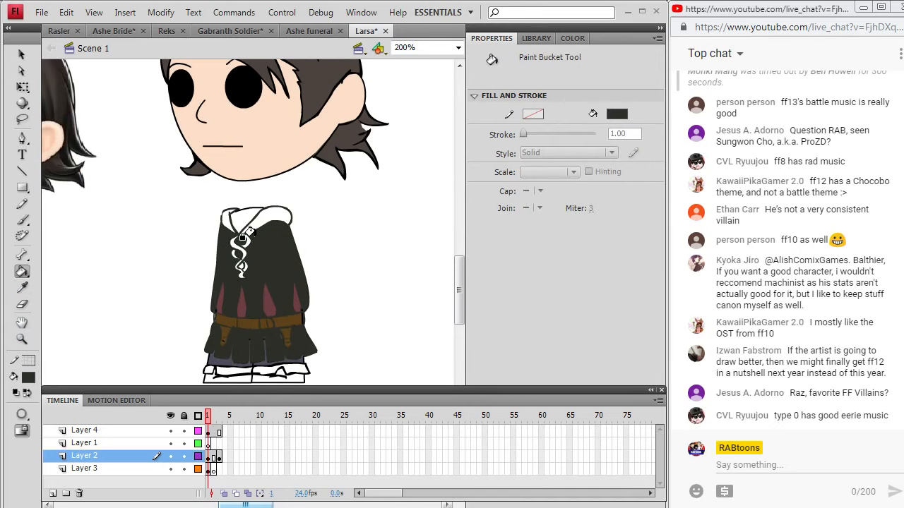
pyautogui.hotkey('ctrl', 'z')
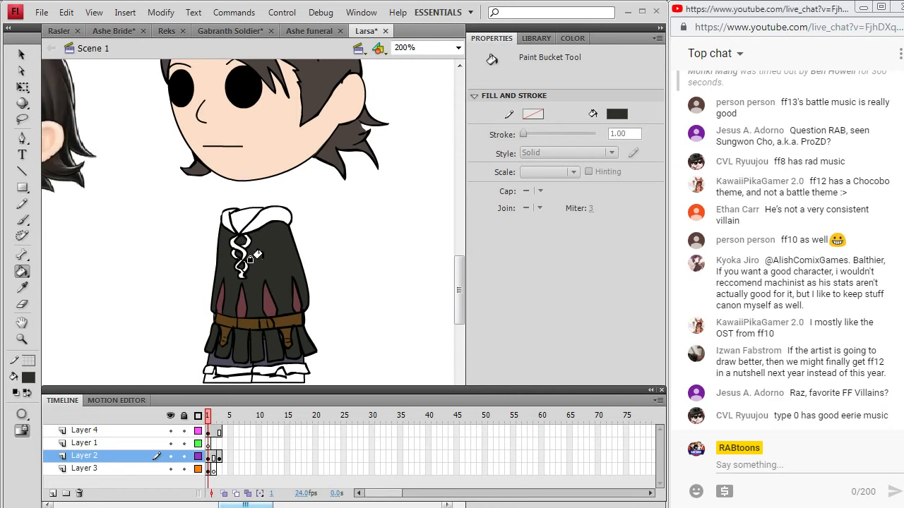
# Sample the brown from the reference's collar and fill both sides of the tunic's collar with it
pyautogui.moveTo(266, 506); pyautogui.dragTo(240, 507)
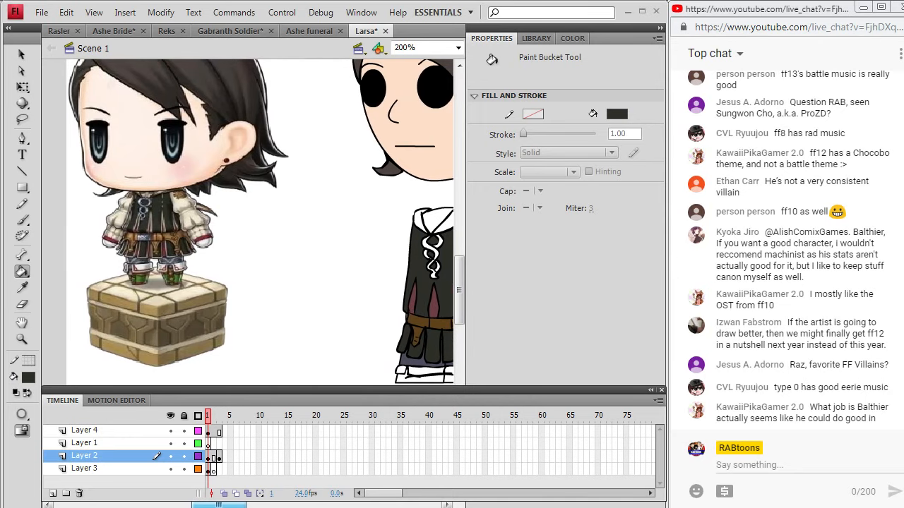
pyautogui.moveTo(239, 506); pyautogui.dragTo(241, 507)
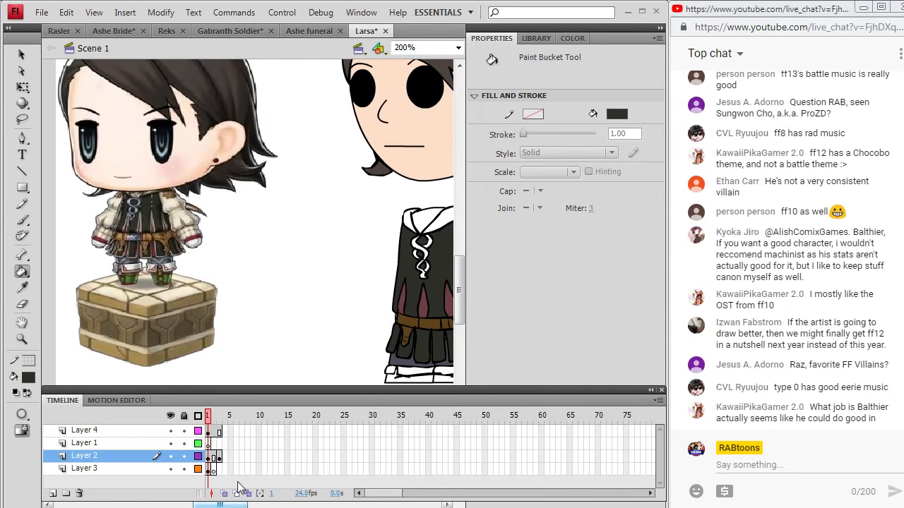
pyautogui.click(22, 287)
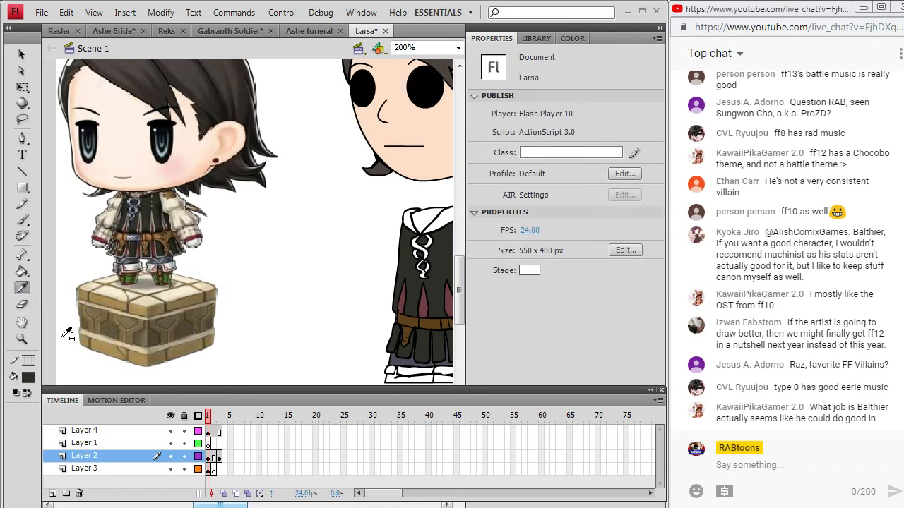
pyautogui.click(156, 189)
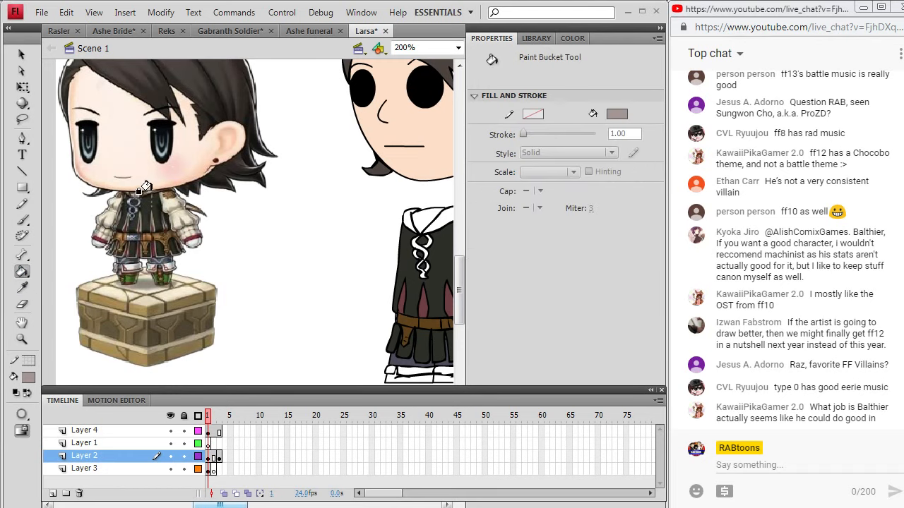
pyautogui.press('i')
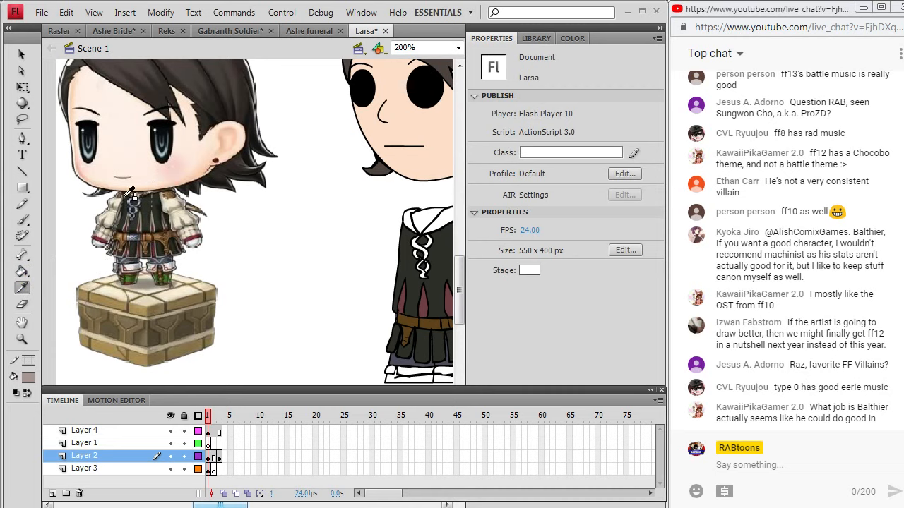
pyautogui.click(126, 192)
pyautogui.click(396, 222)
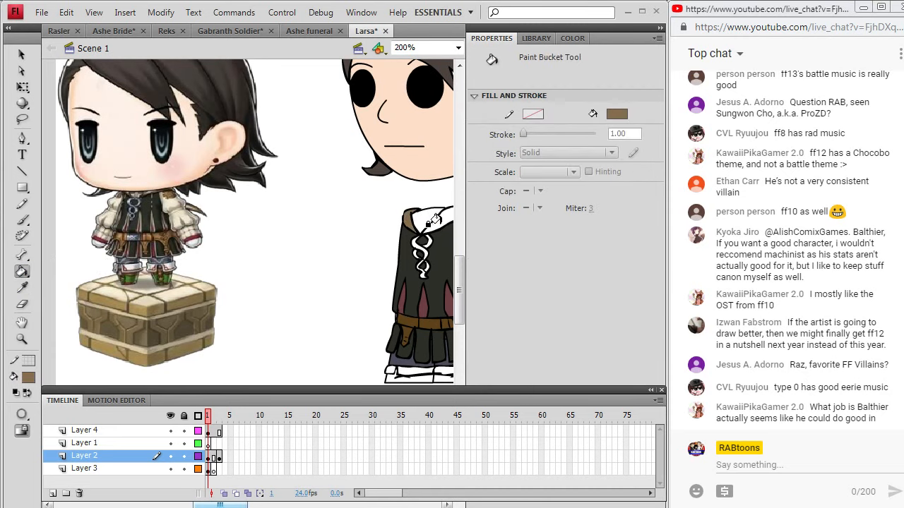
pyautogui.click(428, 226)
# Sample the grey-purple of the reference's chest lacing, lighten it, and fill the lacing with the lighter shade
pyautogui.click(22, 287)
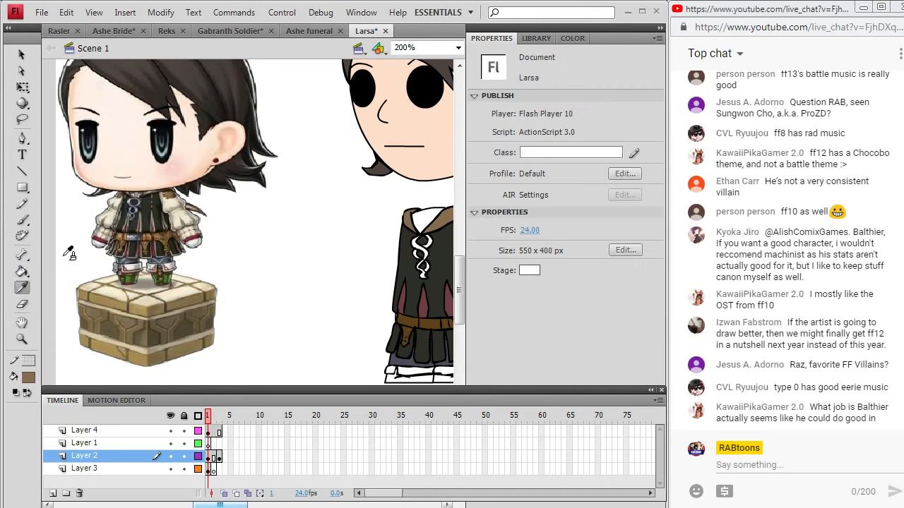
pyautogui.click(137, 208)
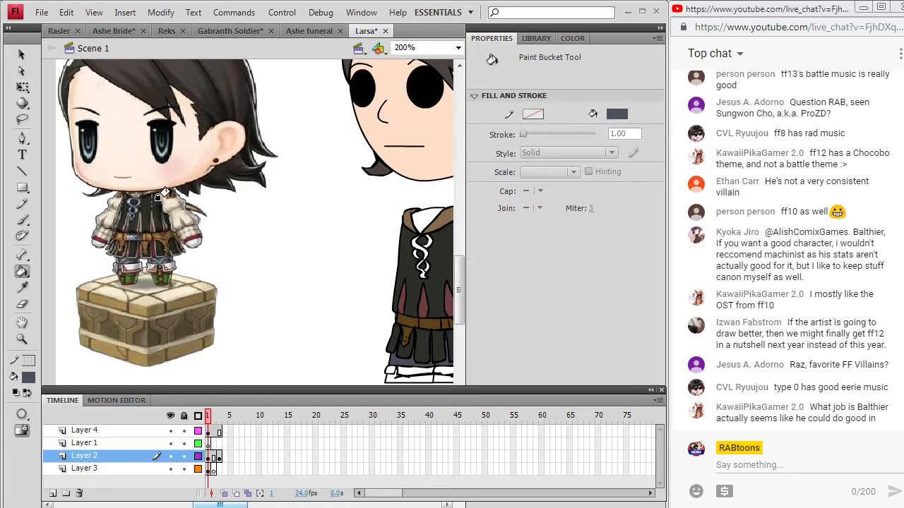
pyautogui.press('i')
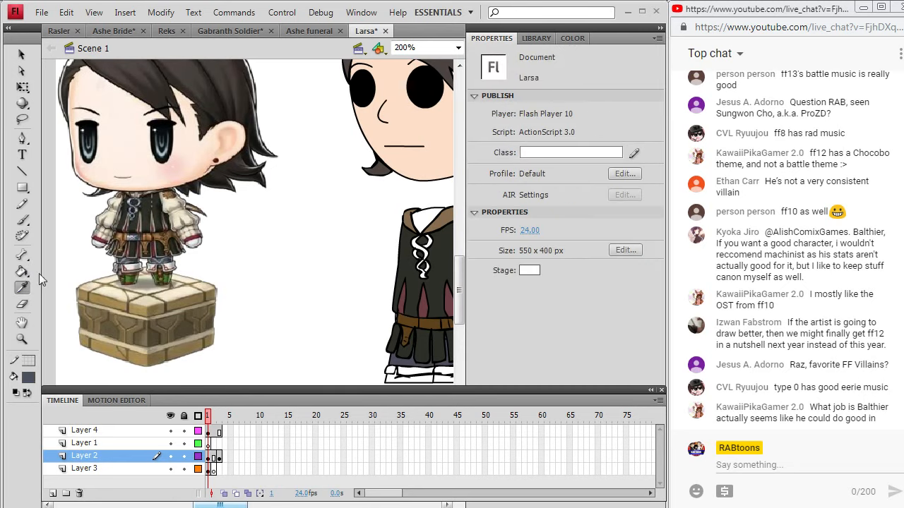
pyautogui.click(404, 360)
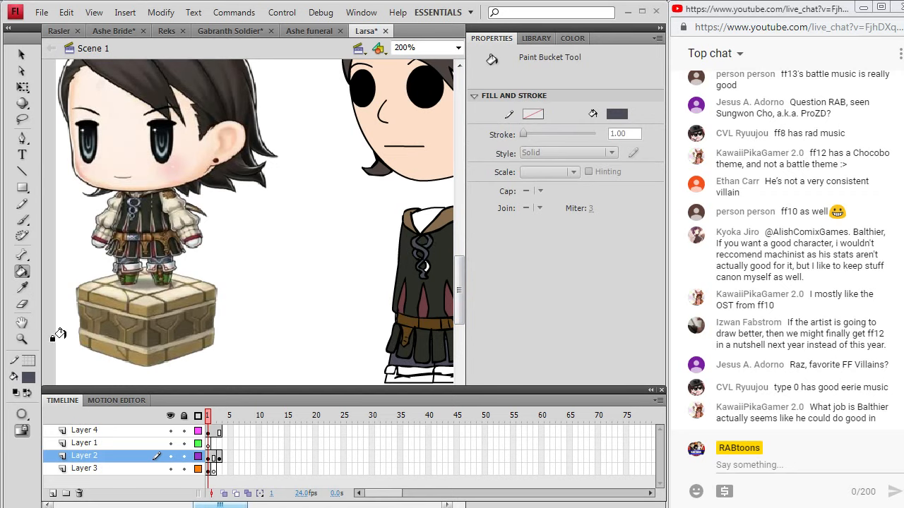
pyautogui.click(31, 377)
pyautogui.click(241, 220)
pyautogui.moveTo(484, 246); pyautogui.dragTo(485, 223)
pyautogui.click(204, 358)
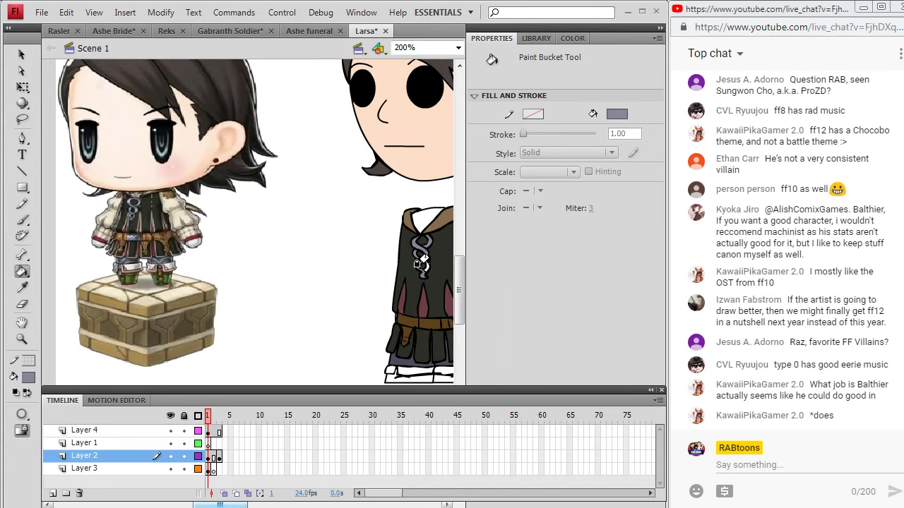
pyautogui.click(22, 287)
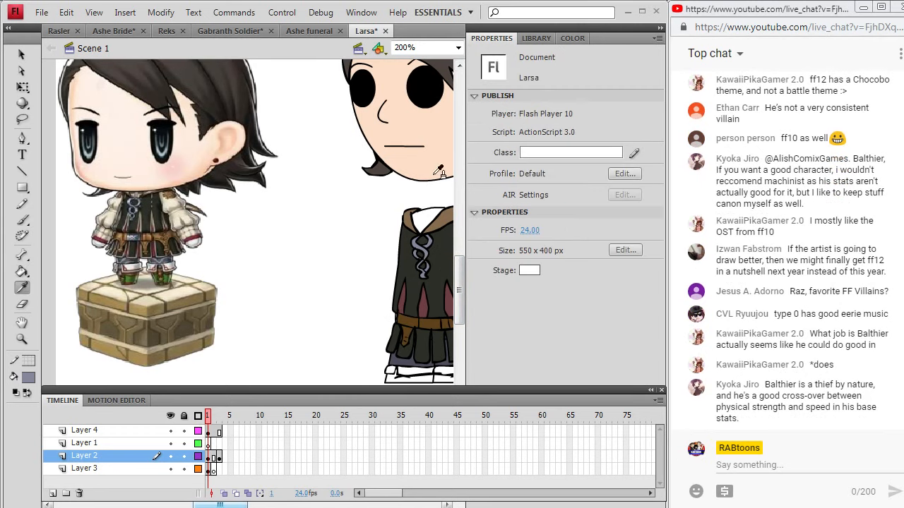
pyautogui.click(28, 380)
pyautogui.click(28, 233)
pyautogui.click(23, 219)
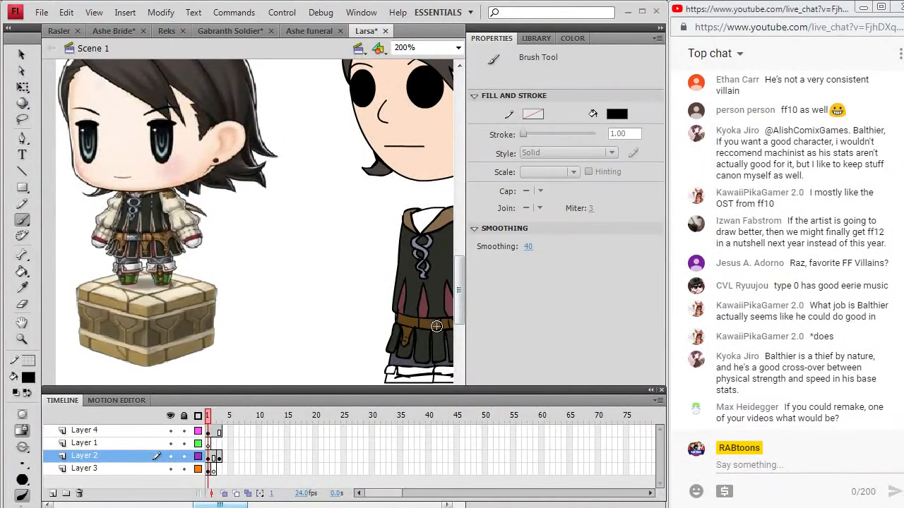
# Recolour the belt and both hanging straps with a lighter tan sampled from the reference's belt
pyautogui.moveTo(243, 501); pyautogui.dragTo(253, 501)
pyautogui.click(23, 290)
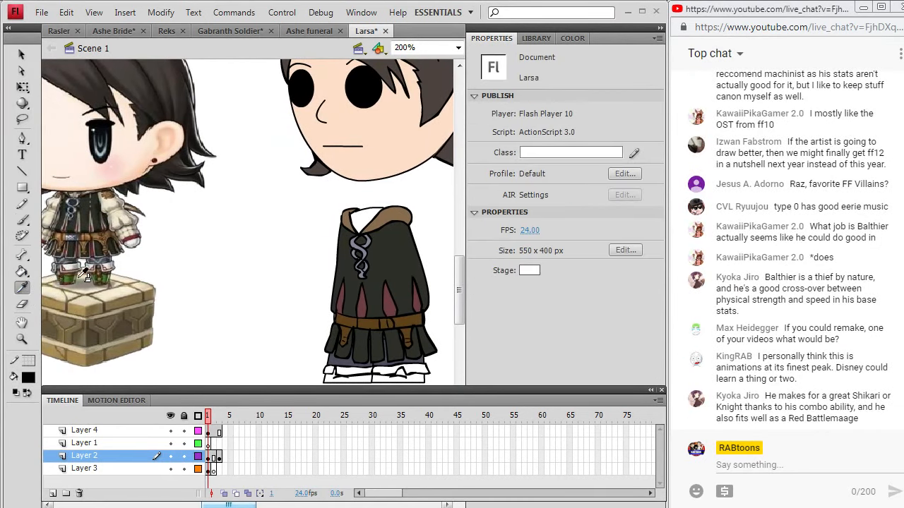
pyautogui.click(61, 239)
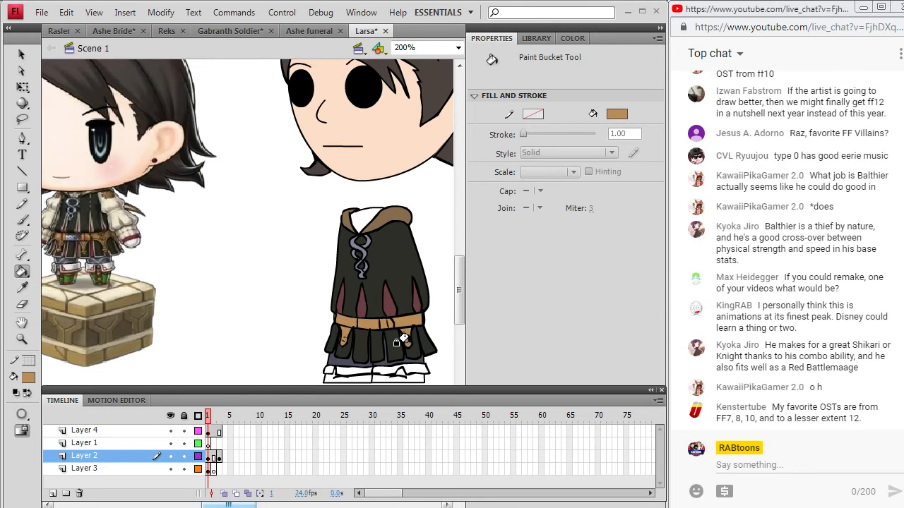
pyautogui.click(22, 55)
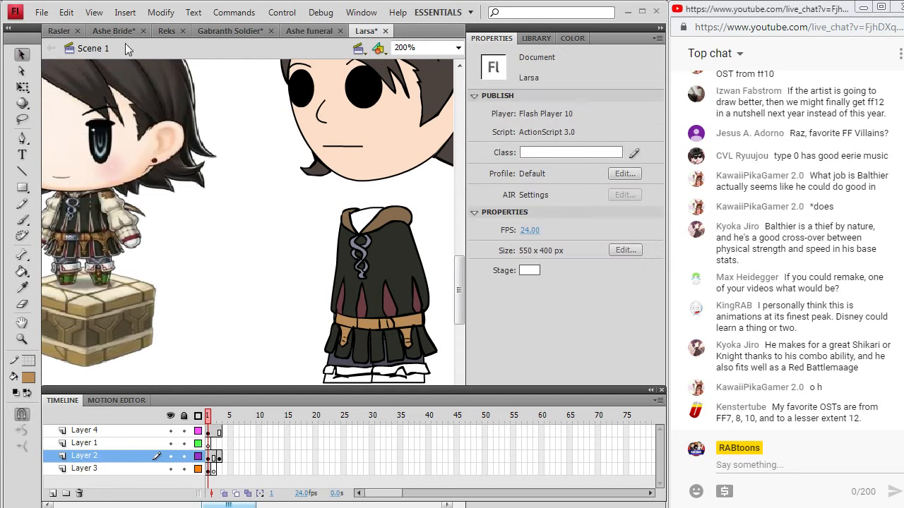
pyautogui.click(338, 323)
pyautogui.click(321, 314)
pyautogui.click(335, 316)
pyautogui.click(216, 276)
pyautogui.click(22, 219)
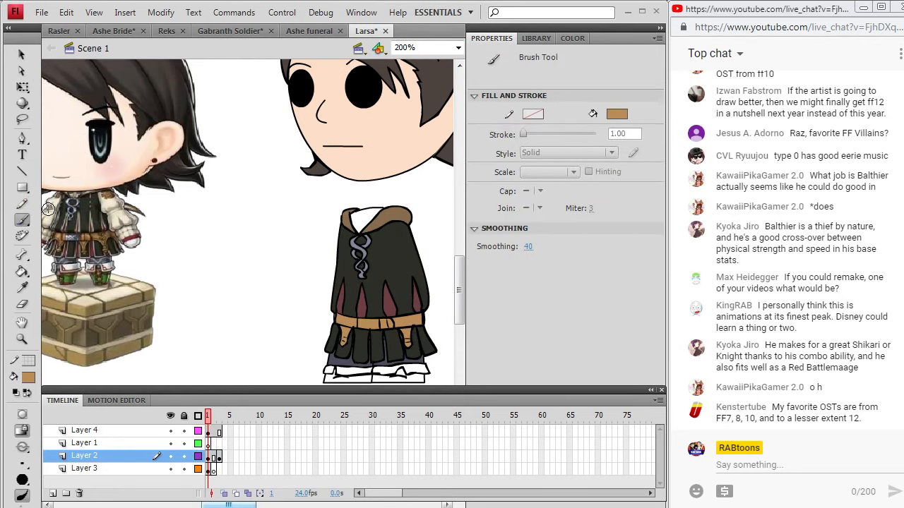
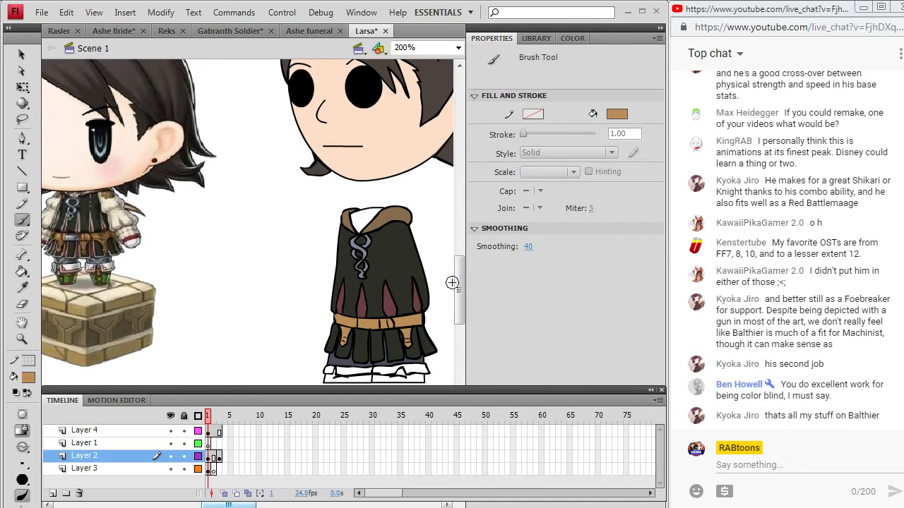
pyautogui.scroll(-3, 452, 283)
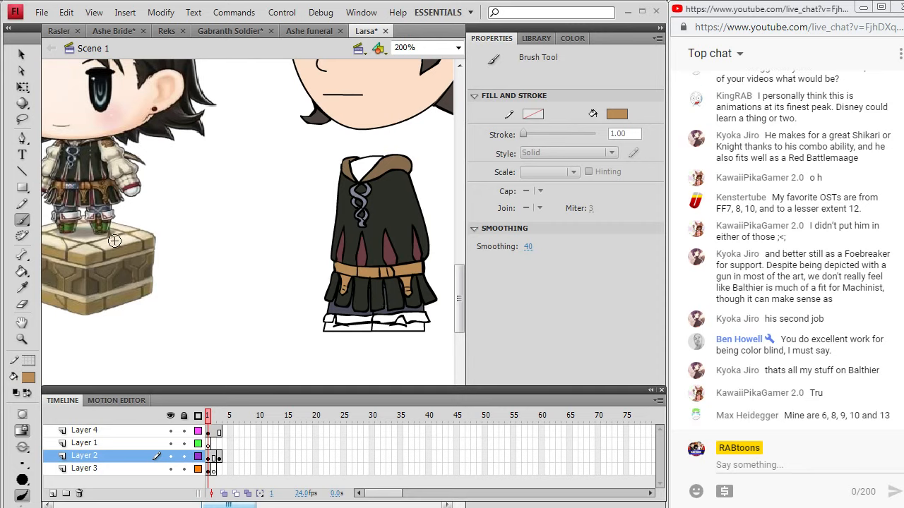
pyautogui.click(29, 378)
pyautogui.click(25, 228)
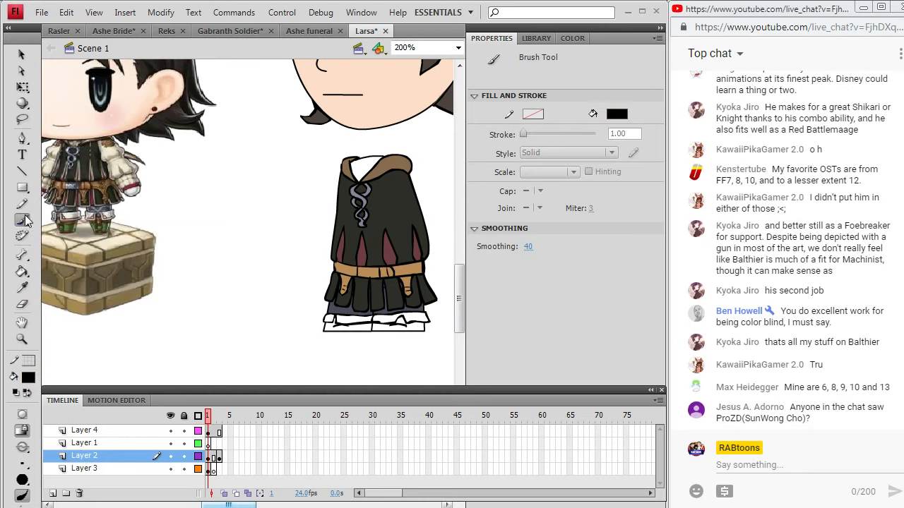
pyautogui.click(22, 219)
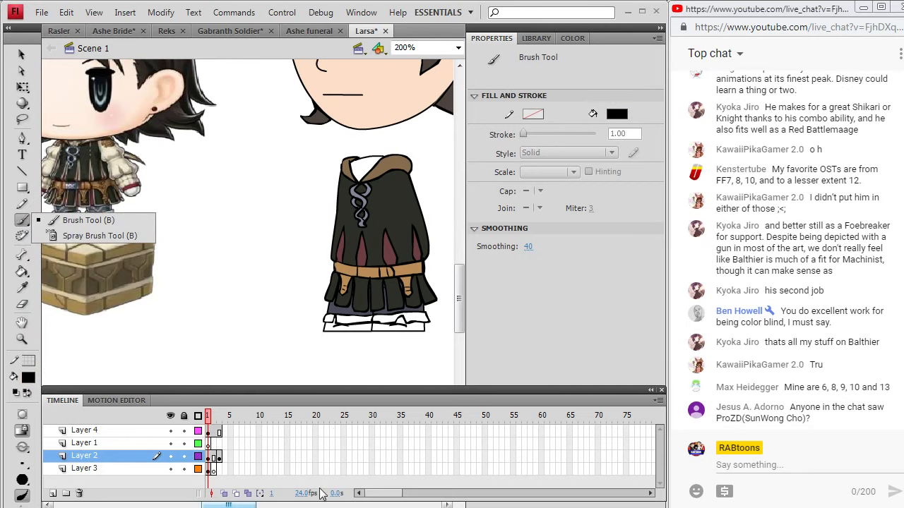
# Sample the off-white from the reference's boot cuffs and fill the cuffs below the trousers with it
pyautogui.moveTo(235, 505); pyautogui.dragTo(223, 505)
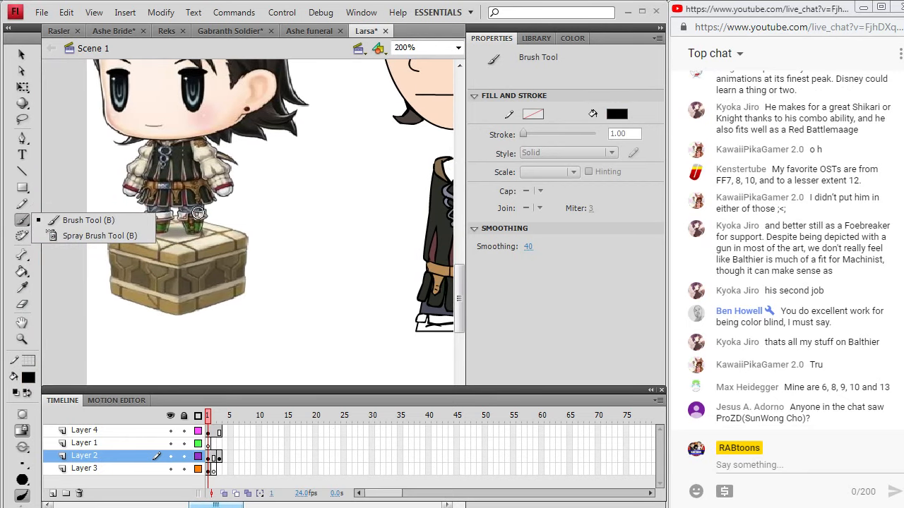
pyautogui.click(23, 288)
pyautogui.click(161, 217)
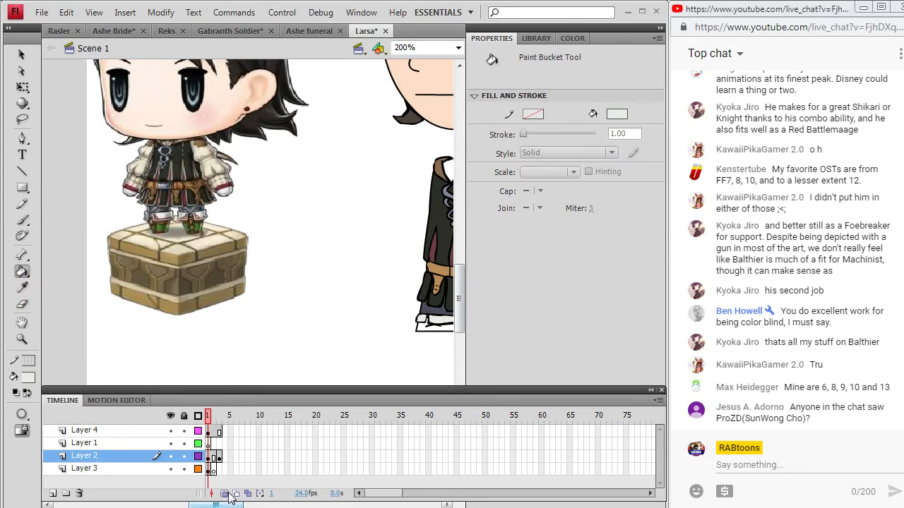
pyautogui.moveTo(230, 504); pyautogui.dragTo(249, 498)
pyautogui.click(22, 288)
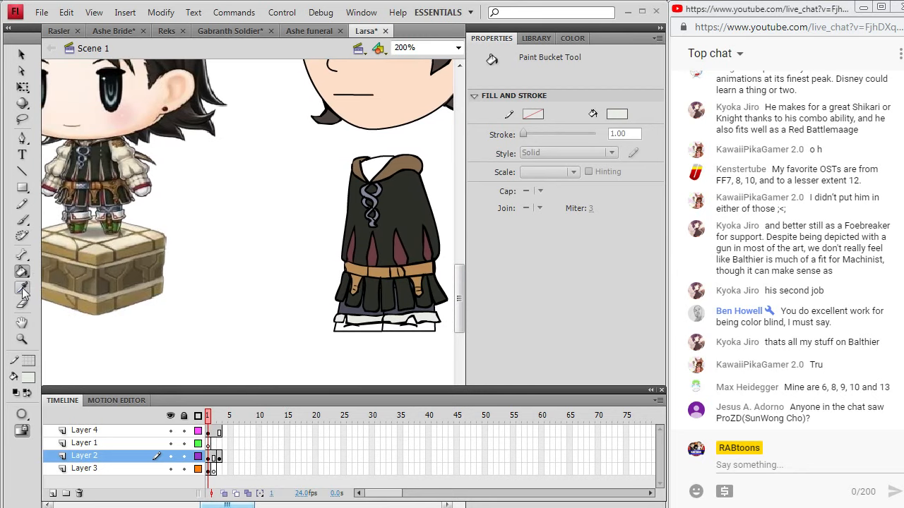
# Fill both shoes with green sampled from the reference's boots, and the shirt neckline with off-white sampled from the character's boot cuffs
pyautogui.click(83, 224)
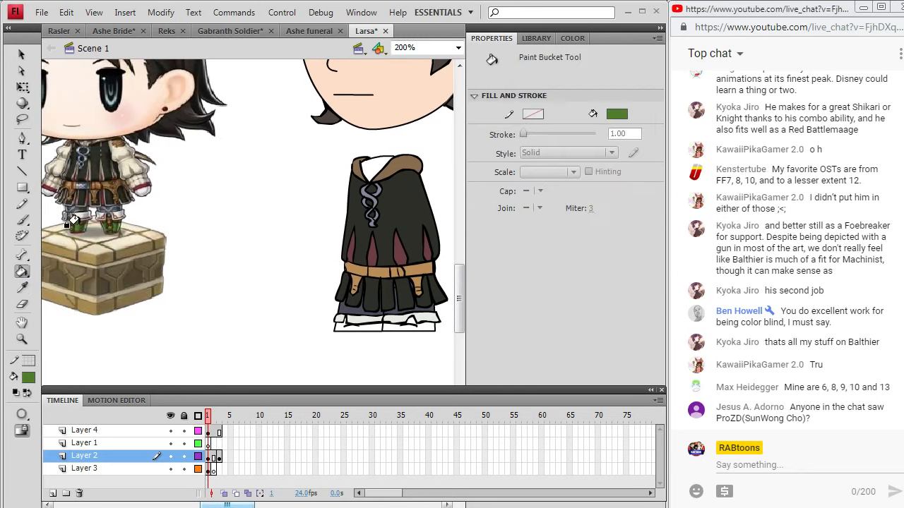
pyautogui.click(351, 325)
pyautogui.click(389, 322)
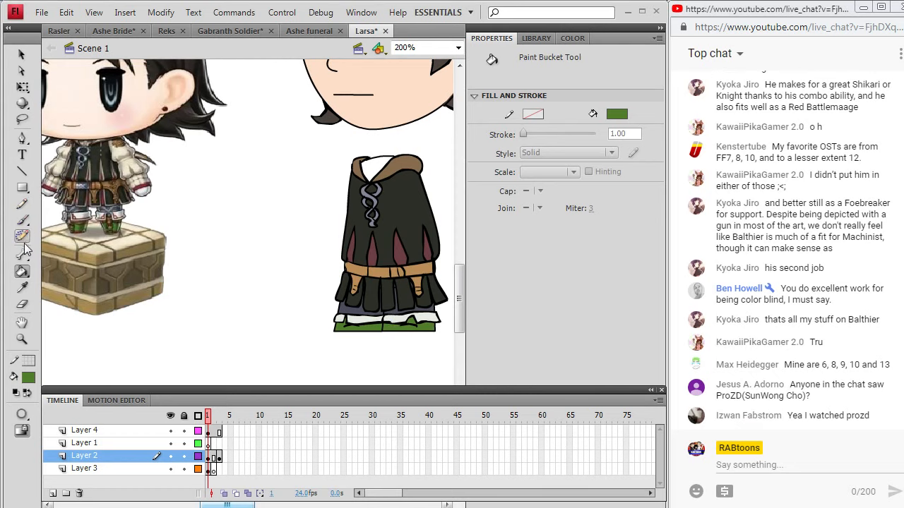
pyautogui.click(22, 289)
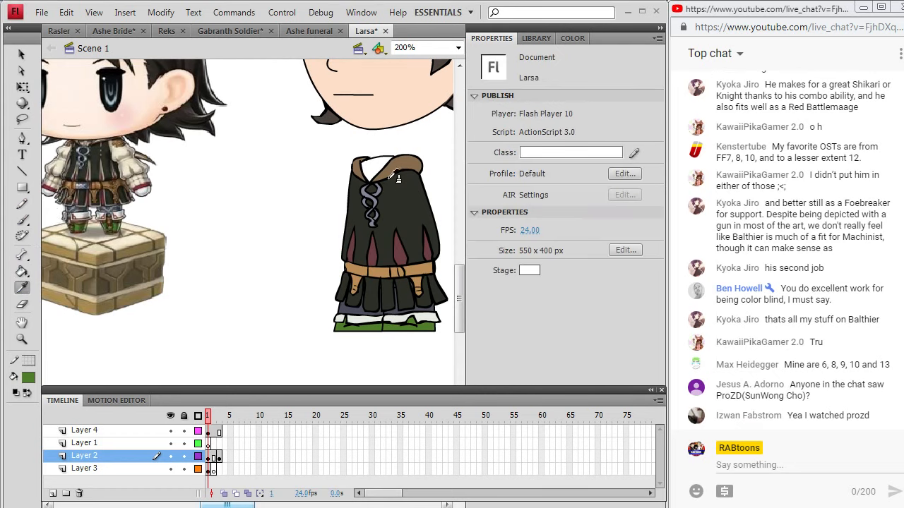
pyautogui.click(370, 317)
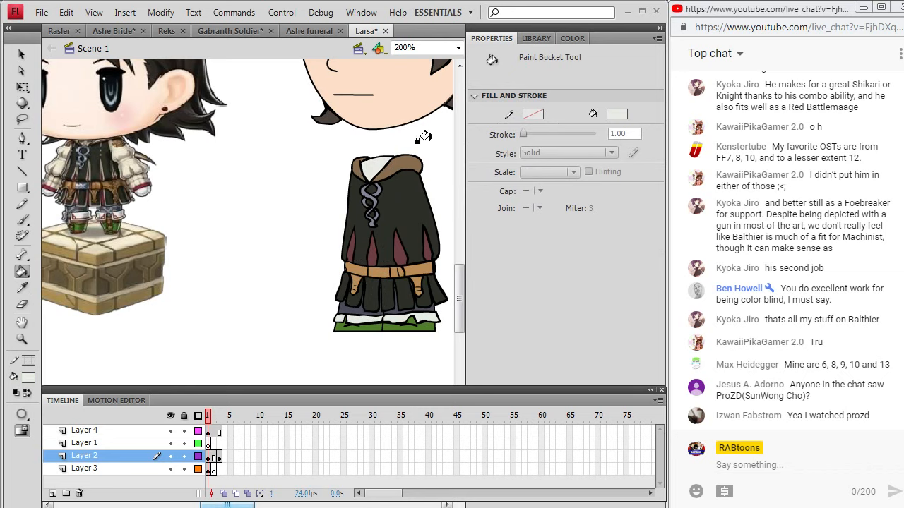
# Delete the chibi reference picture beside the character
pyautogui.press('y')
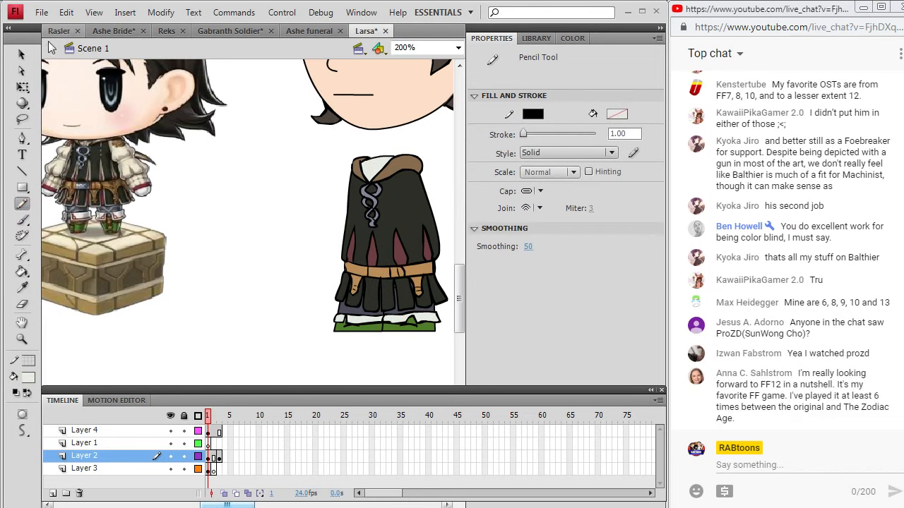
pyautogui.press('v')
pyautogui.click(127, 175)
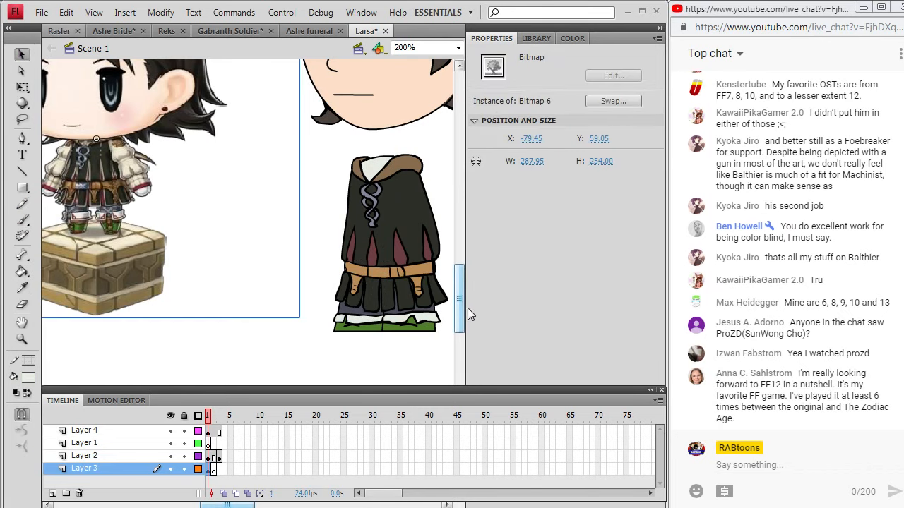
pyautogui.press('Delete')
pyautogui.scroll(5, 461, 283)
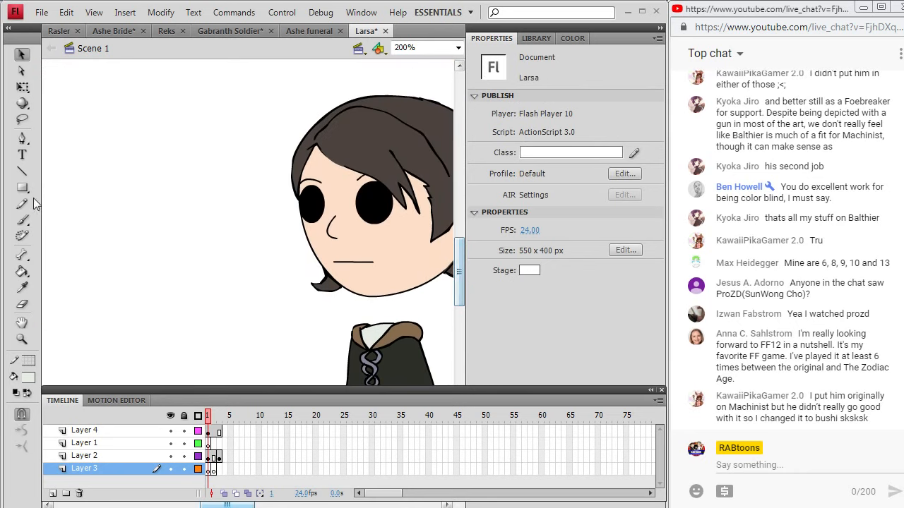
# Draw shading boundaries through the fringe, side hair and back hair on Layer 4 with a fully transparent yellow pencil stroke
pyautogui.click(23, 204)
pyautogui.click(209, 431)
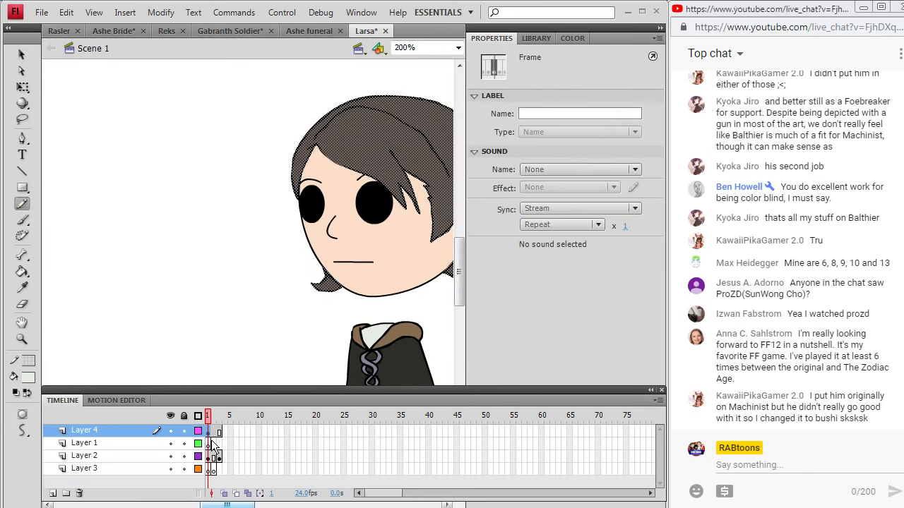
pyautogui.press('v')
pyautogui.click(29, 361)
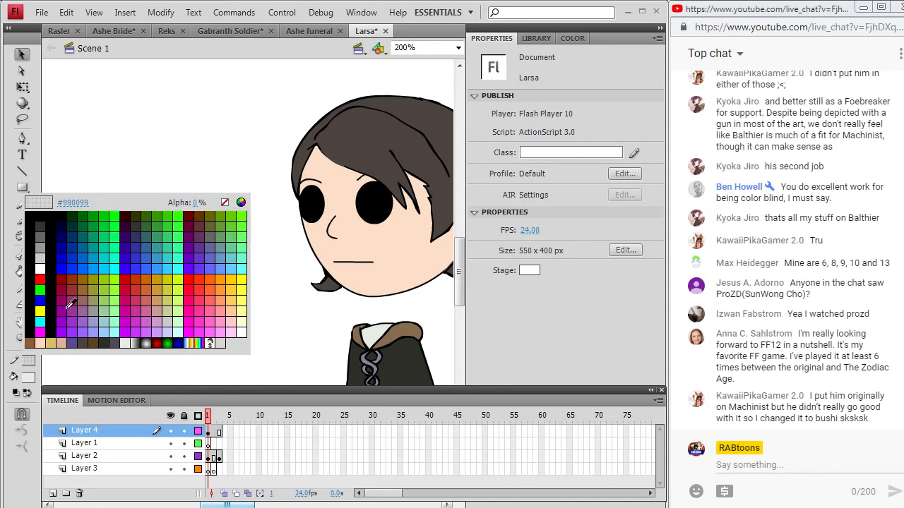
pyautogui.click(42, 310)
pyautogui.click(30, 360)
pyautogui.click(35, 329)
pyautogui.click(22, 203)
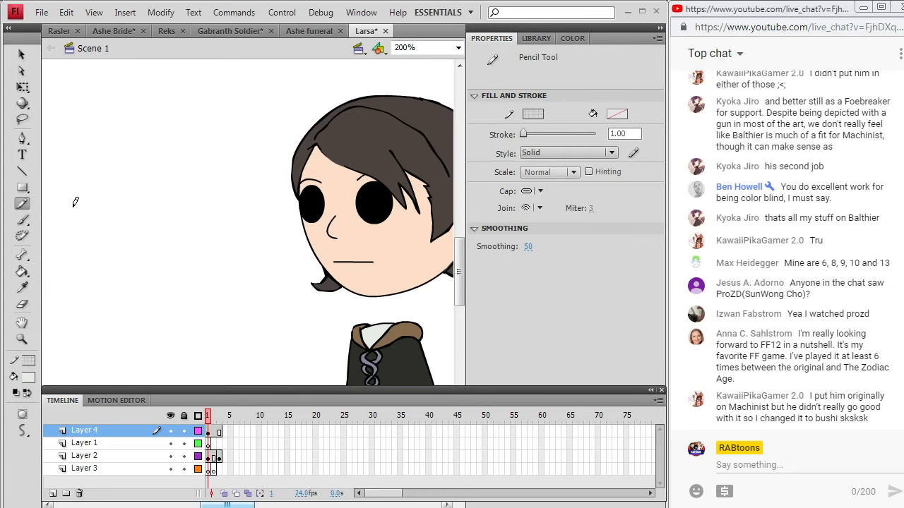
pyautogui.moveTo(224, 503); pyautogui.dragTo(237, 503)
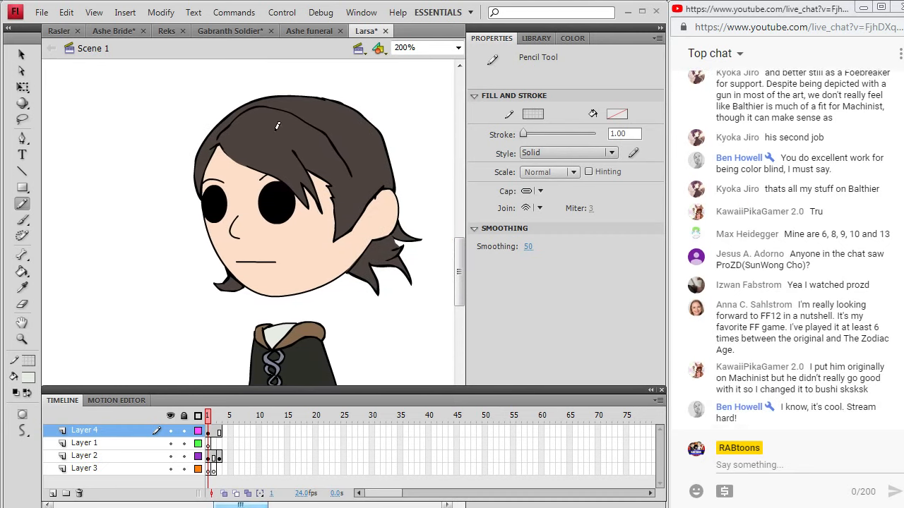
pyautogui.click(211, 433)
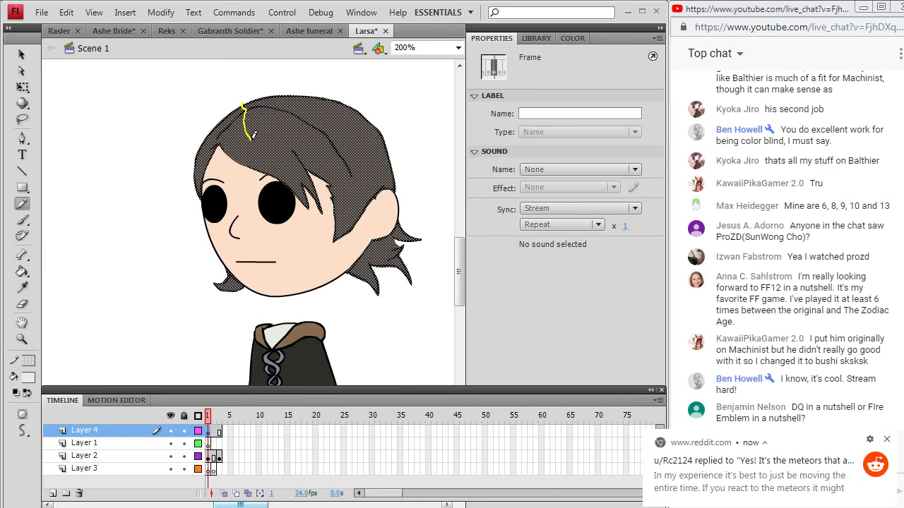
pyautogui.moveTo(269, 151); pyautogui.dragTo(283, 165)
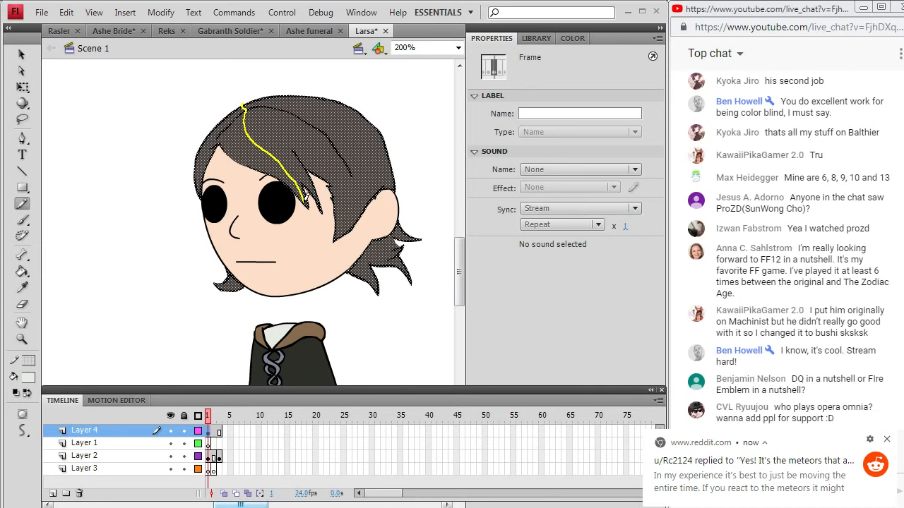
pyautogui.moveTo(305, 201); pyautogui.dragTo(309, 209)
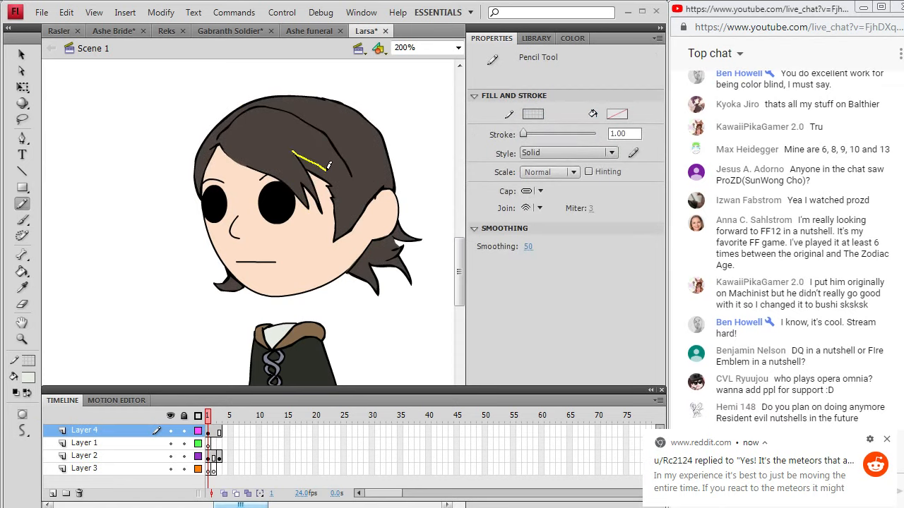
pyautogui.moveTo(346, 245); pyautogui.dragTo(347, 246)
pyautogui.moveTo(394, 264); pyautogui.dragTo(397, 265)
# Sample the hair's brown, darken it, and fill the outlined shadow areas of the hair with the darker shade
pyautogui.click(22, 288)
pyautogui.click(313, 161)
pyautogui.click(28, 378)
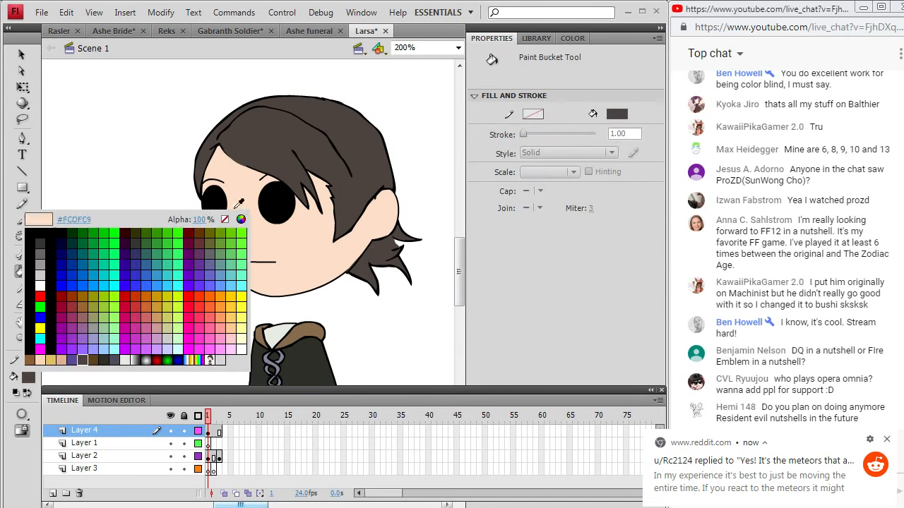
pyautogui.click(240, 220)
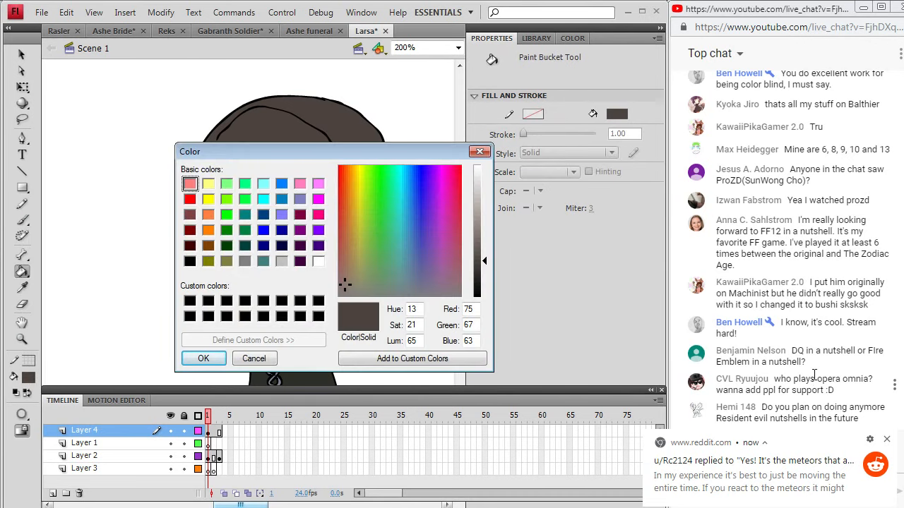
pyautogui.click(886, 442)
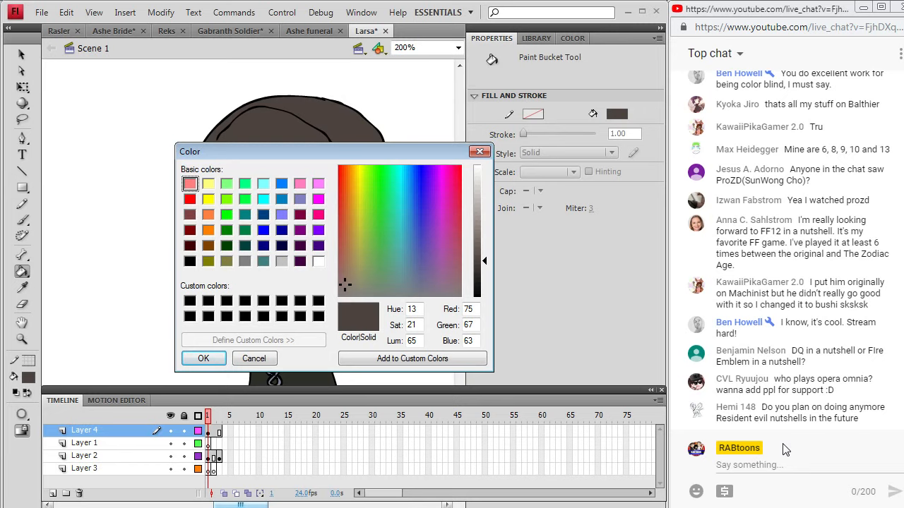
pyautogui.click(484, 280)
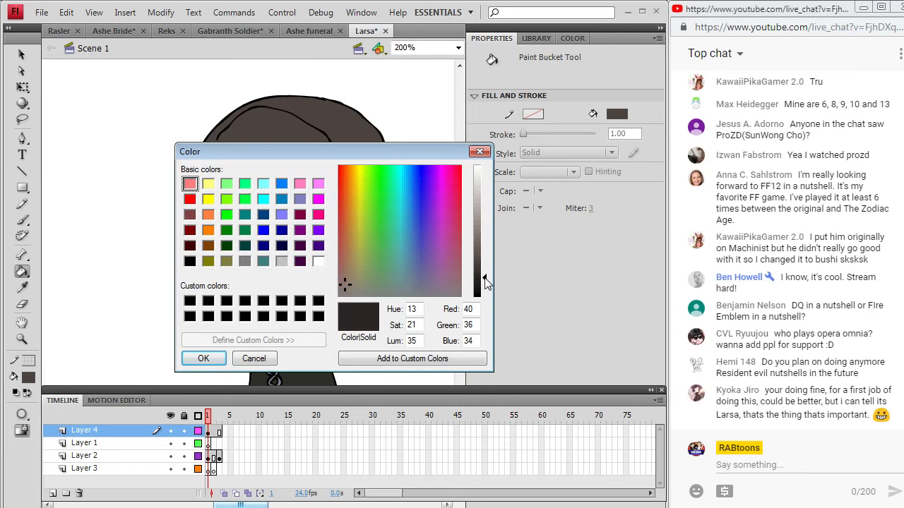
pyautogui.moveTo(484, 281); pyautogui.dragTo(486, 272)
pyautogui.click(208, 357)
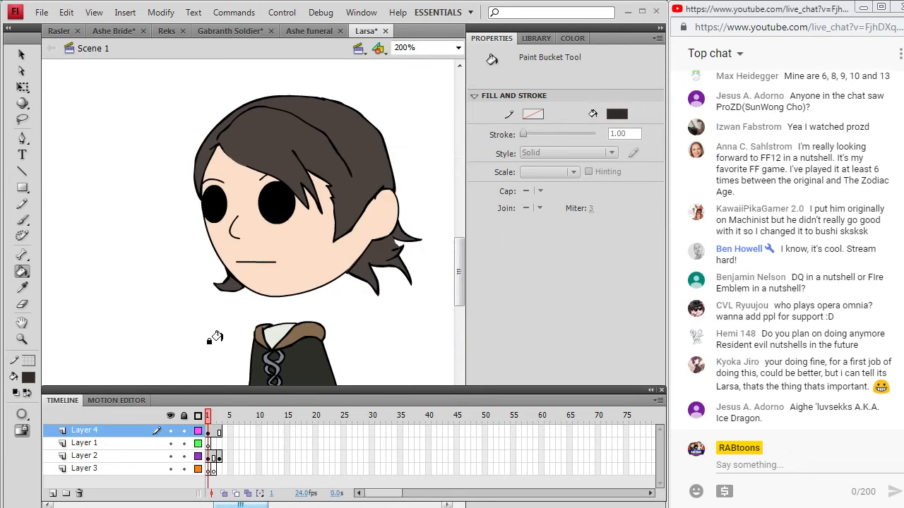
pyautogui.click(202, 157)
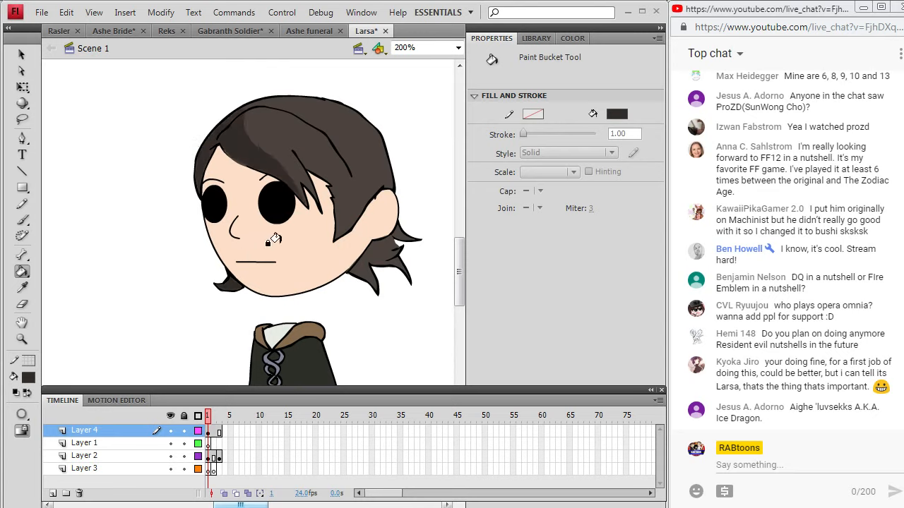
pyautogui.click(323, 197)
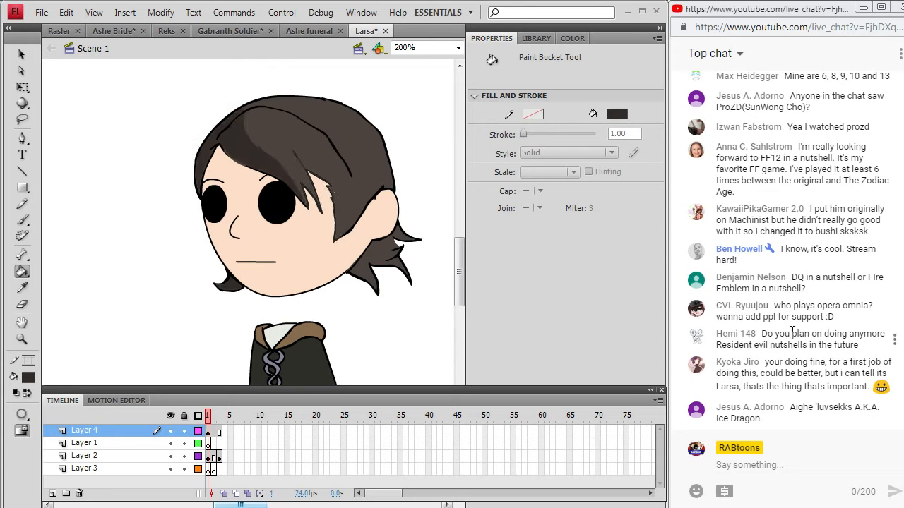
pyautogui.click(321, 170)
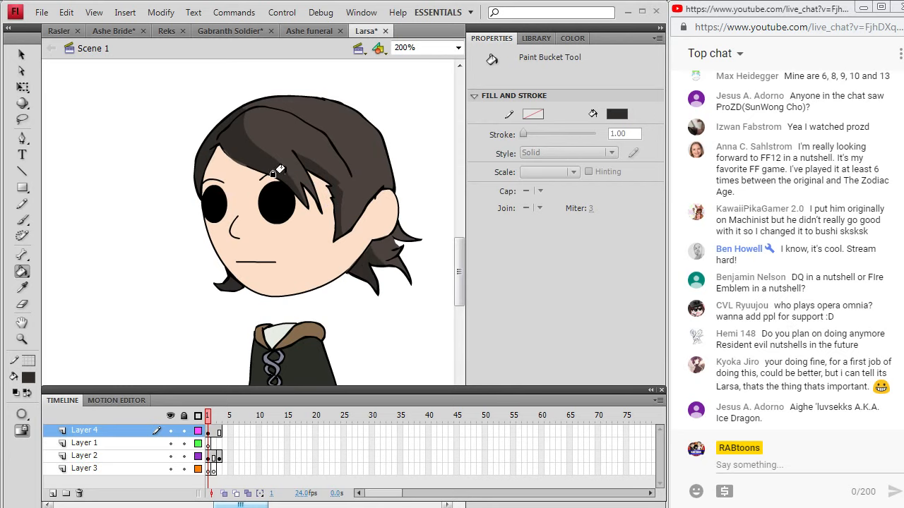
# Touch up the outline of the back hair strand below the ear with a black brush stroke on Layer 4
pyautogui.click(29, 379)
pyautogui.click(30, 232)
pyautogui.click(22, 220)
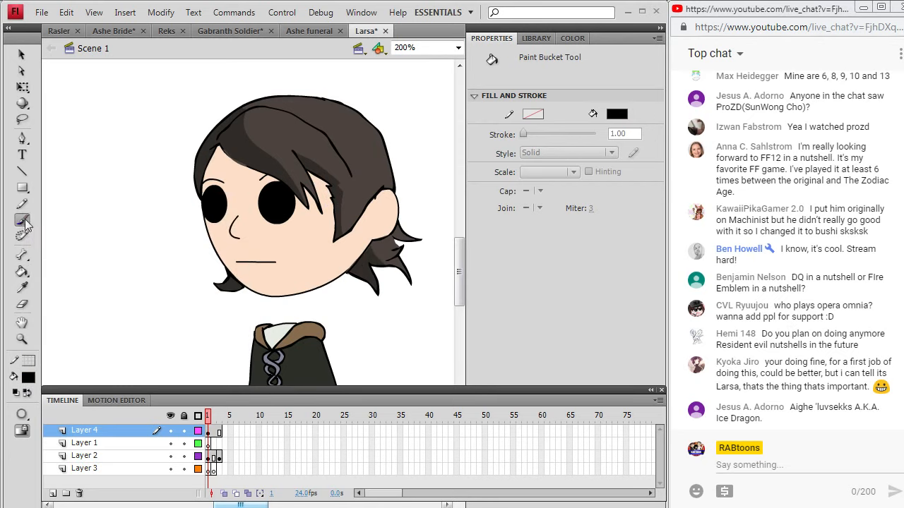
pyautogui.click(209, 432)
pyautogui.moveTo(394, 238); pyautogui.dragTo(400, 246)
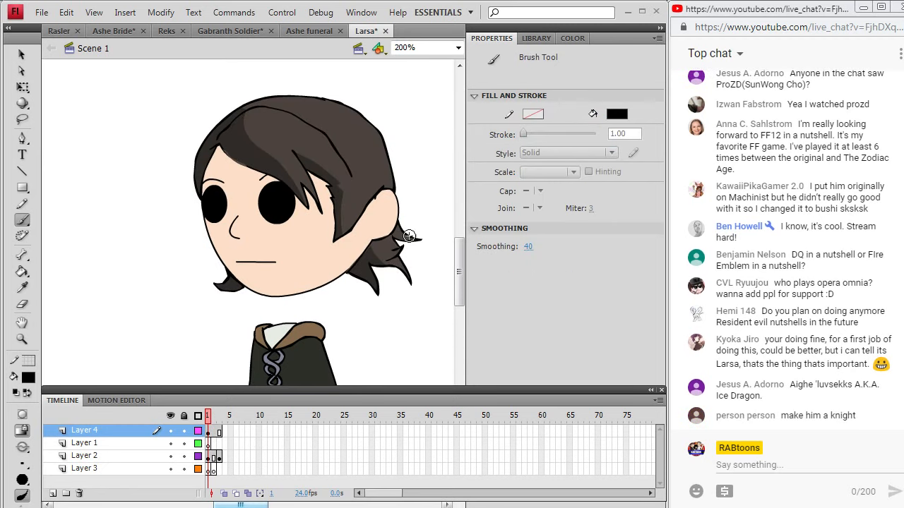
pyautogui.click(173, 429)
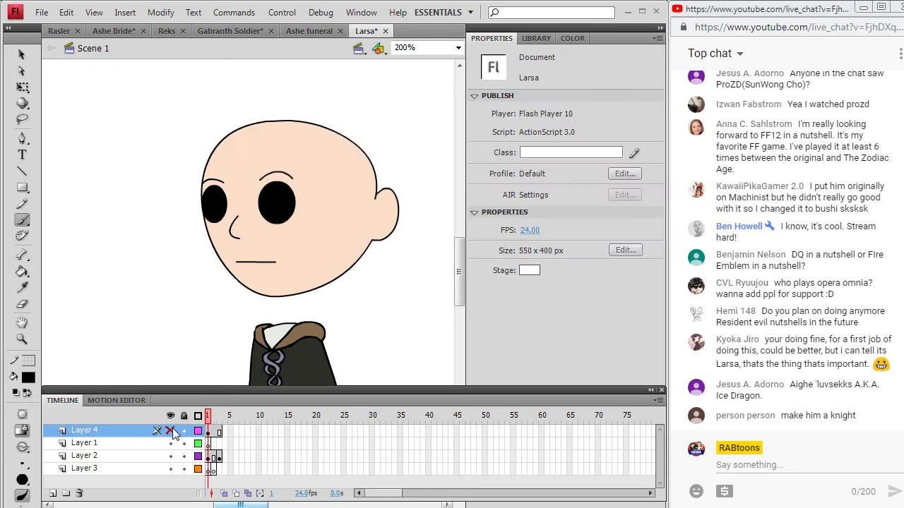
pyautogui.click(173, 430)
pyautogui.click(173, 429)
pyautogui.click(173, 429)
pyautogui.click(22, 203)
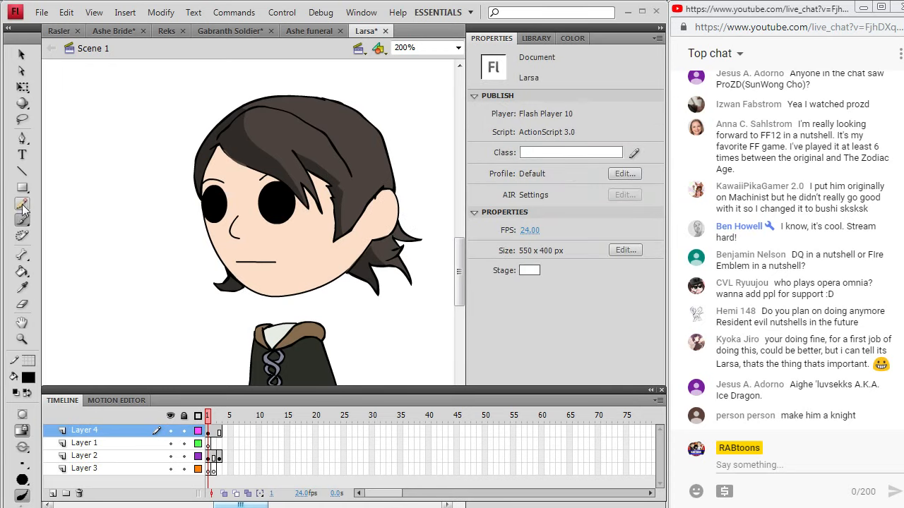
pyautogui.click(21, 285)
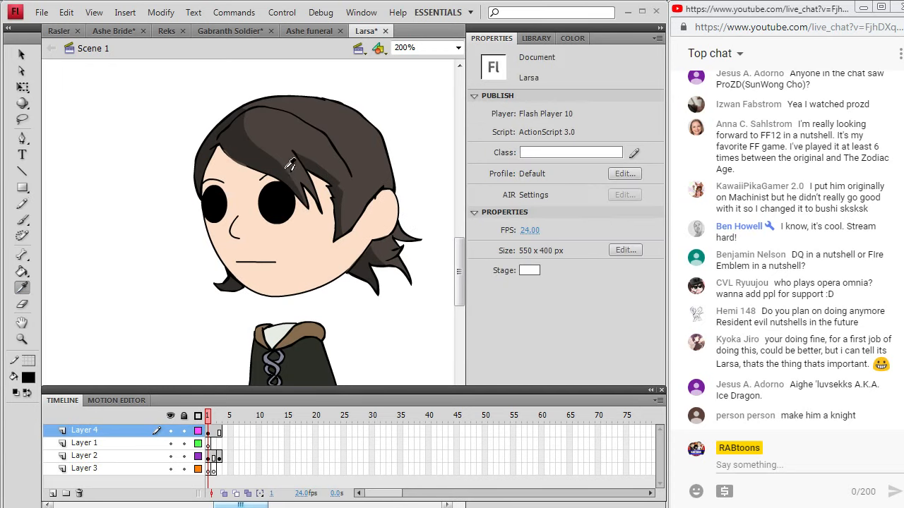
pyautogui.click(25, 381)
pyautogui.click(29, 237)
pyautogui.click(22, 272)
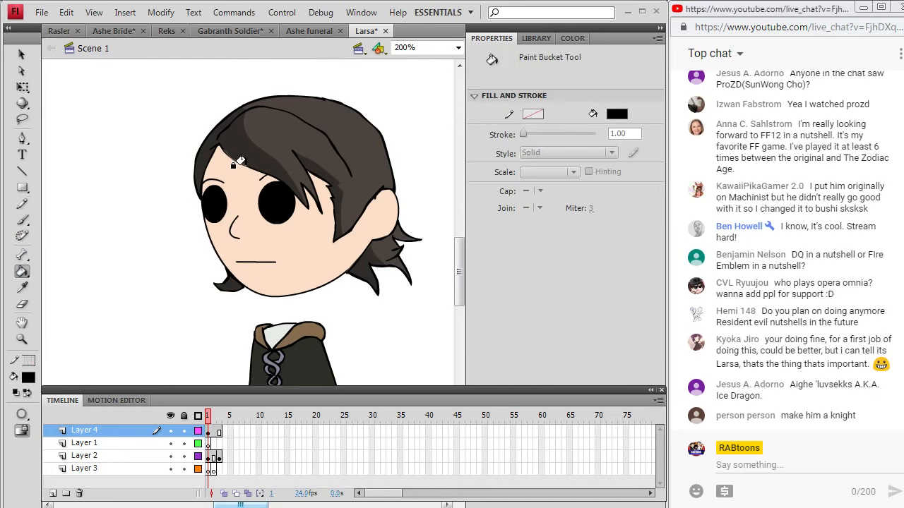
# Draw a curved shading boundary down the face from the hair to the chin on Layer 2 with the transparent pencil stroke
pyautogui.click(22, 204)
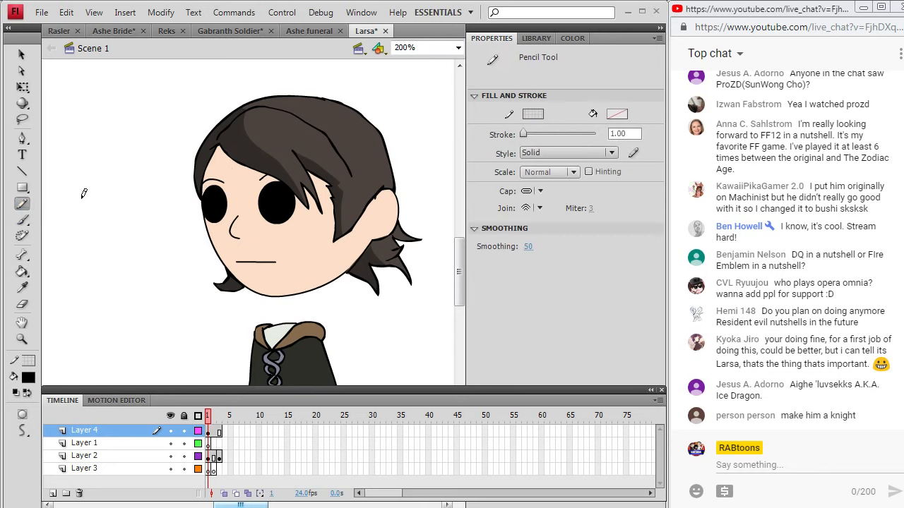
pyautogui.click(208, 432)
pyautogui.click(208, 432)
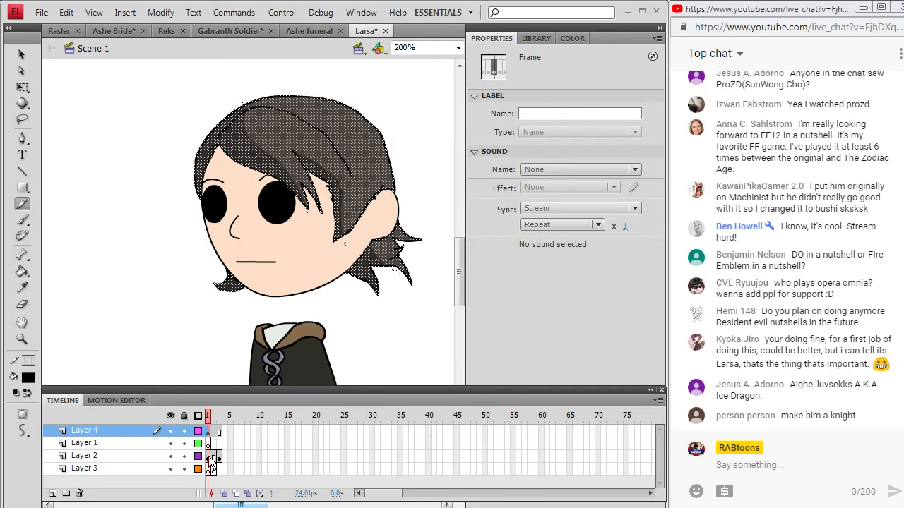
pyautogui.click(210, 456)
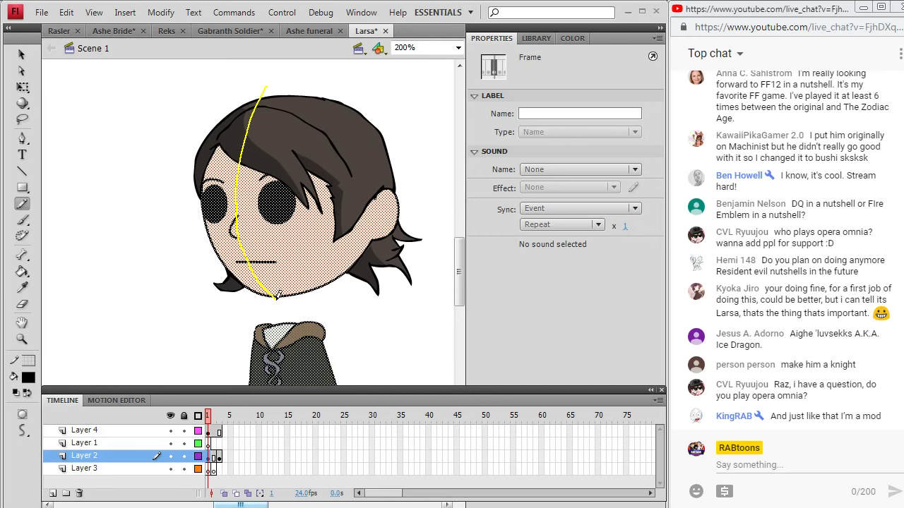
pyautogui.moveTo(285, 308); pyautogui.dragTo(286, 309)
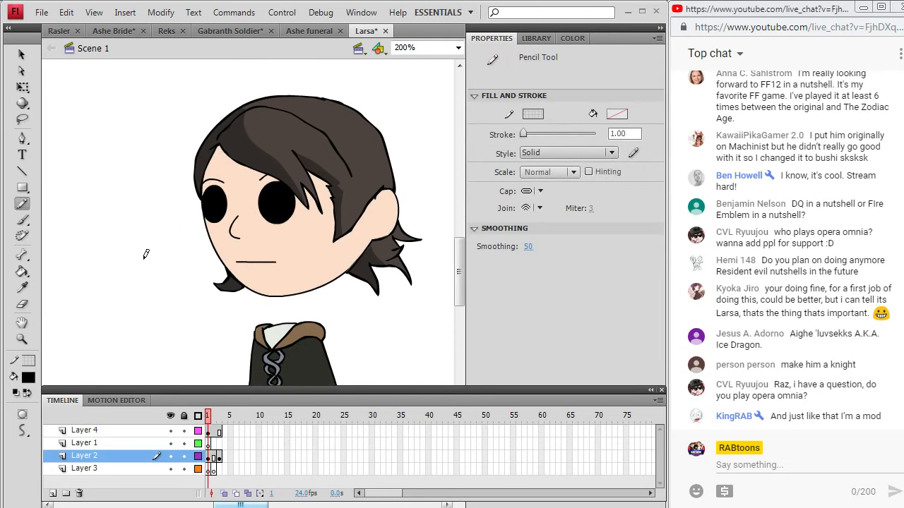
# Sample the skin colour, darken it to RGB 248, 180, 129, and fill the face's front side with it as shadow
pyautogui.click(22, 288)
pyautogui.click(300, 247)
pyautogui.click(32, 379)
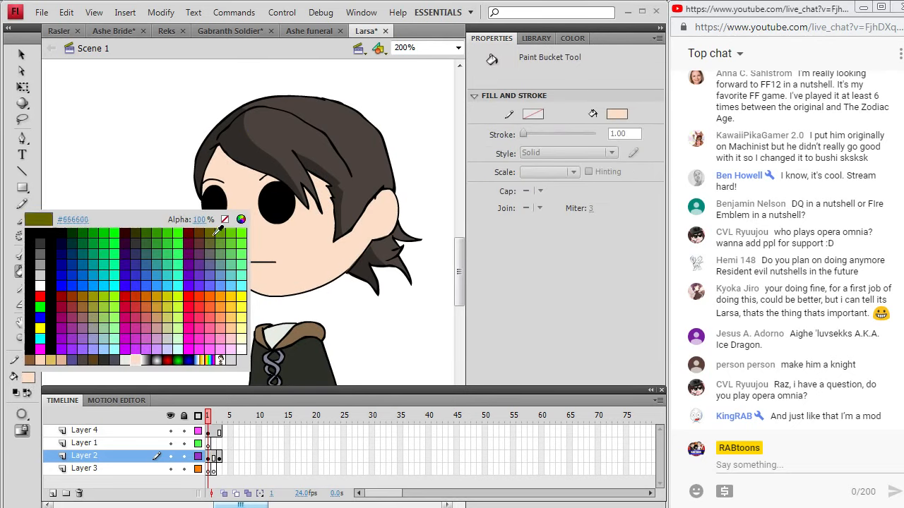
pyautogui.click(245, 218)
pyautogui.moveTo(482, 190); pyautogui.dragTo(488, 195)
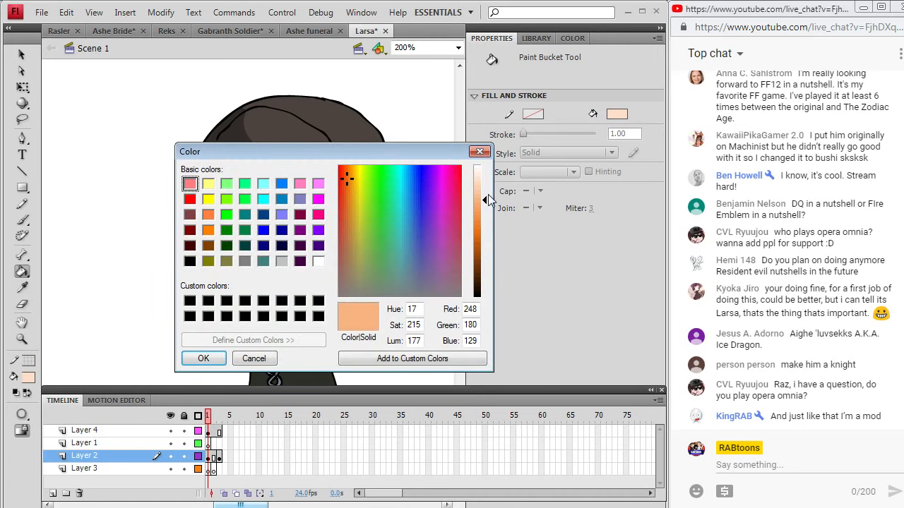
pyautogui.click(204, 358)
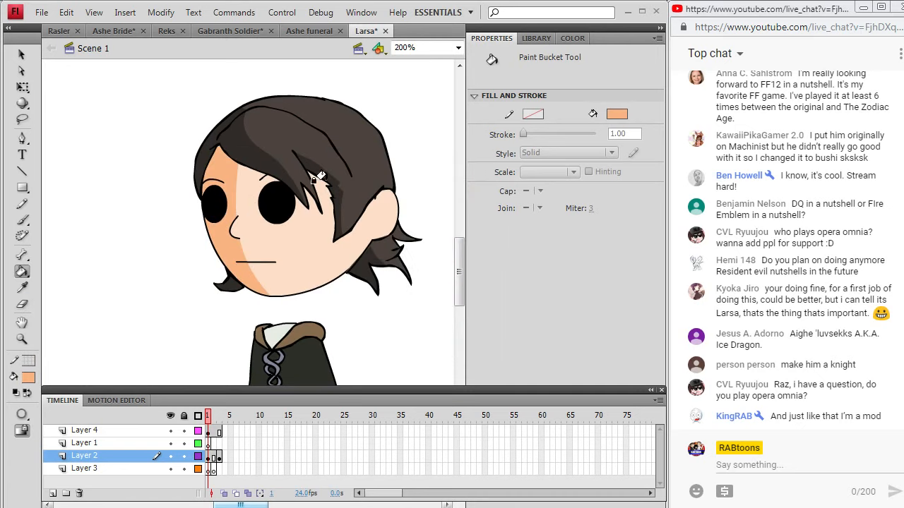
# Try to outline a hair shadow across the forehead with transparent pencil strokes on Layer 2
pyautogui.click(22, 204)
pyautogui.click(171, 430)
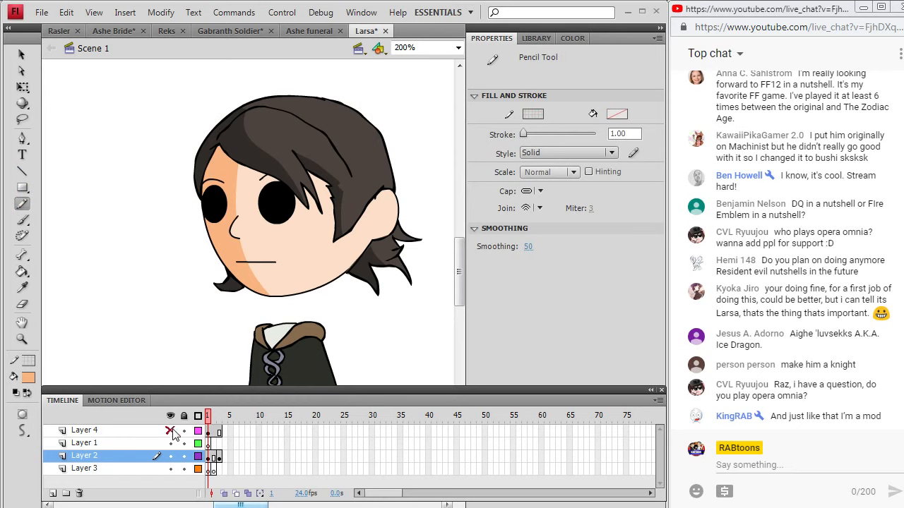
pyautogui.click(171, 430)
pyautogui.click(170, 430)
pyautogui.click(172, 429)
pyautogui.click(172, 430)
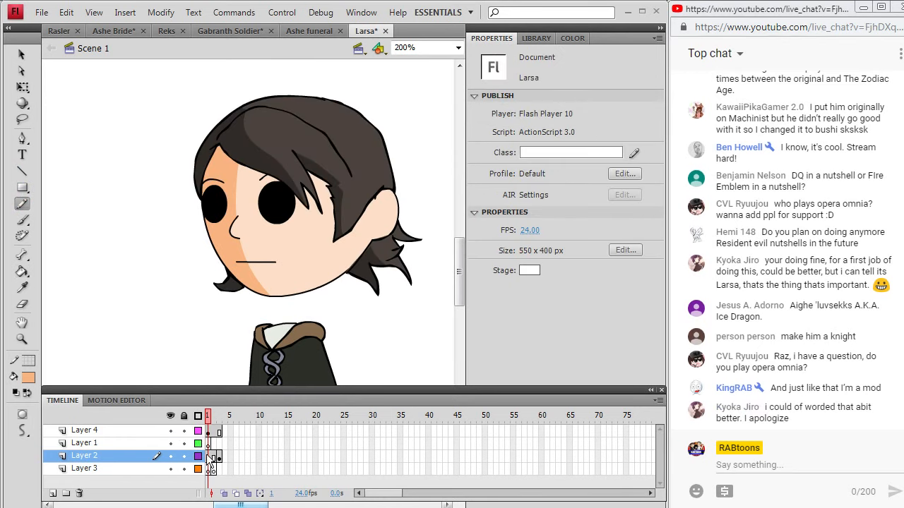
pyautogui.click(210, 456)
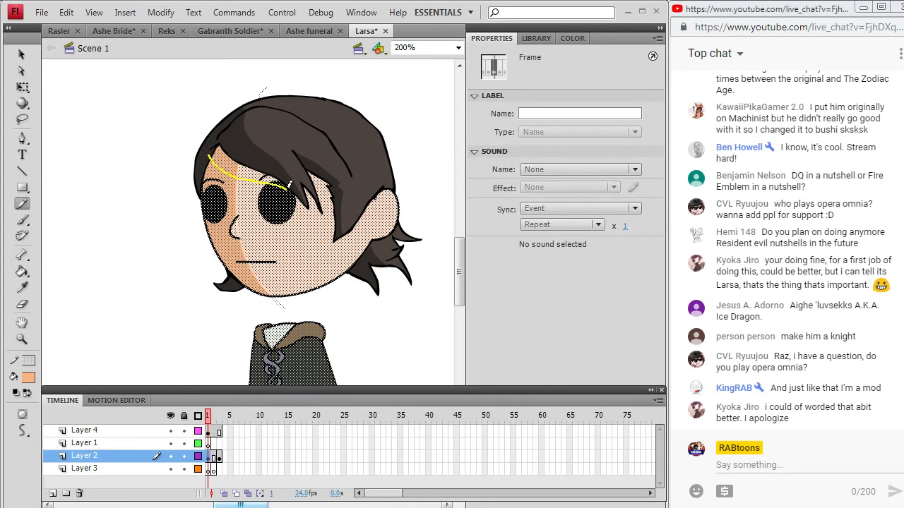
pyautogui.moveTo(299, 179); pyautogui.dragTo(315, 133)
pyautogui.click(22, 272)
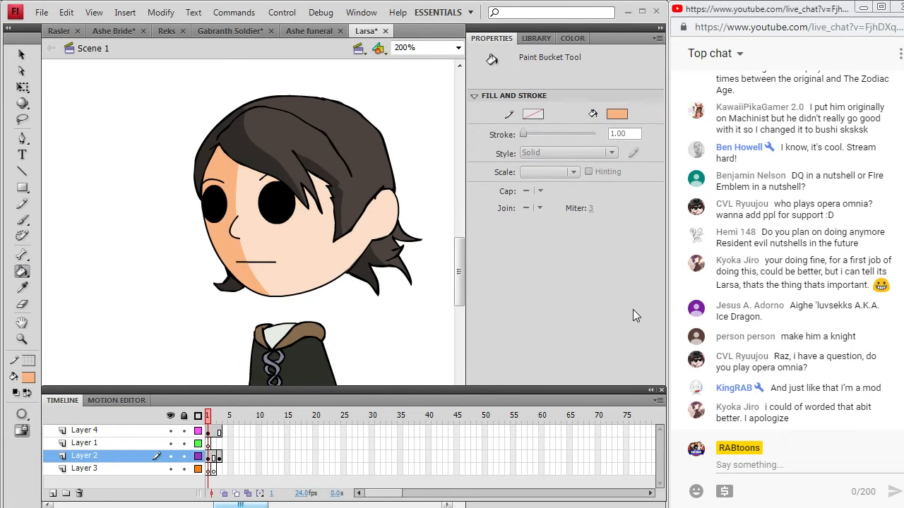
pyautogui.click(21, 203)
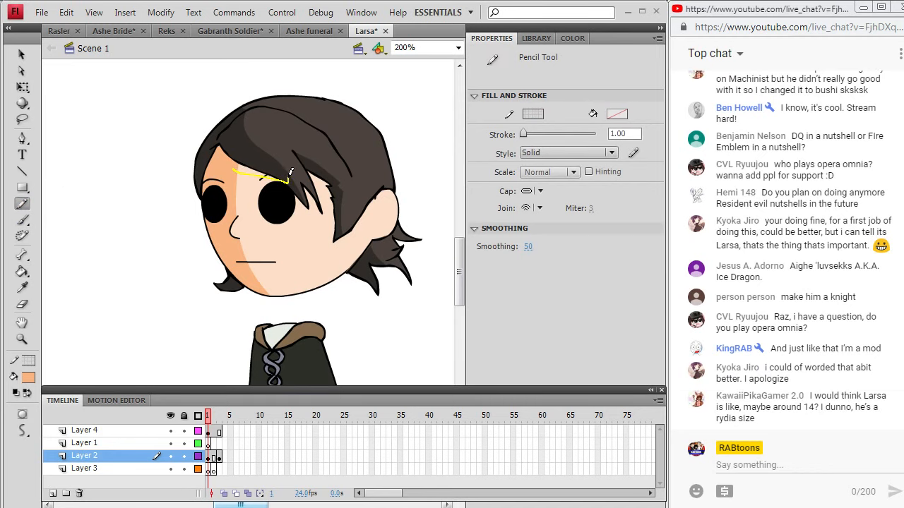
pyautogui.moveTo(289, 173)
pyautogui.mouseDown()
pyautogui.moveTo(277, 147)
pyautogui.moveTo(240, 143)
pyautogui.moveTo(233, 173)
pyautogui.mouseUp()
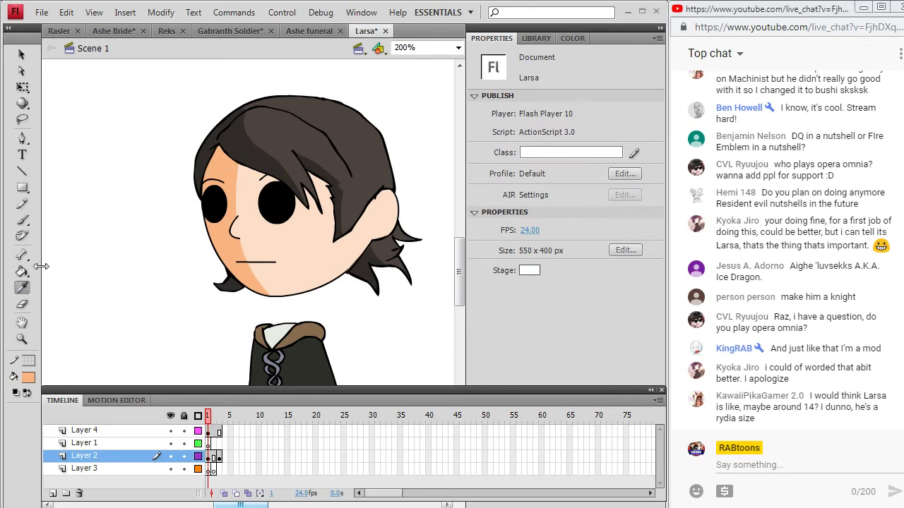
pyautogui.click(22, 272)
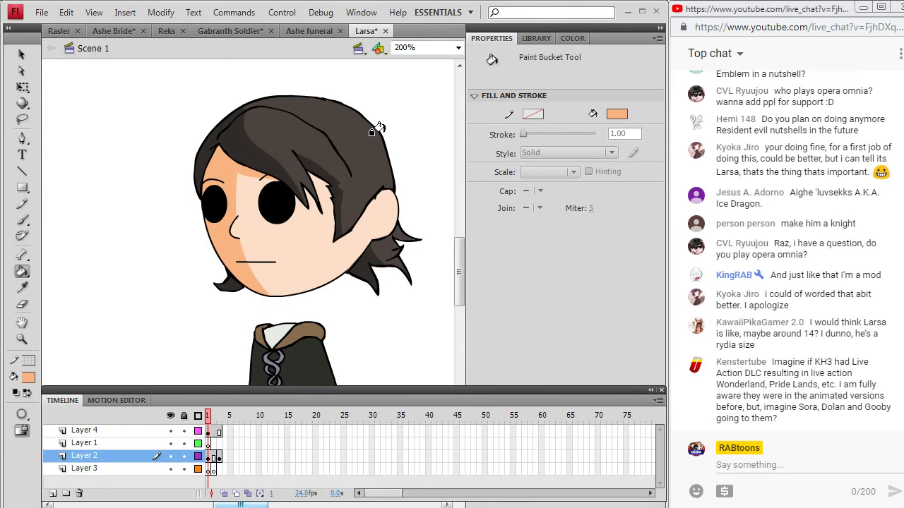
pyautogui.press('i')
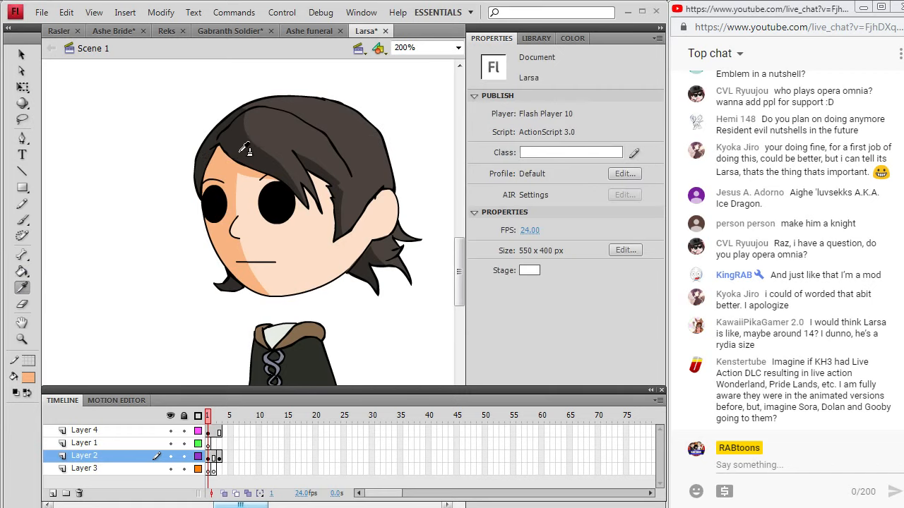
pyautogui.click(235, 128)
pyautogui.click(22, 220)
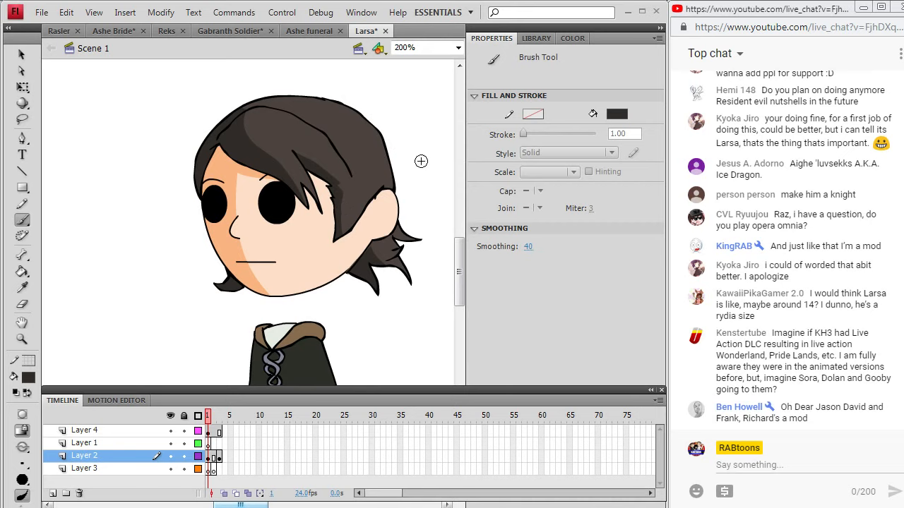
# Draw a near-vertical shading boundary down the outfit's front side on Layer 2, from collar to shoes, with the transparent pencil stroke
pyautogui.scroll(-5, 456, 281)
pyautogui.scroll(-1, 456, 281)
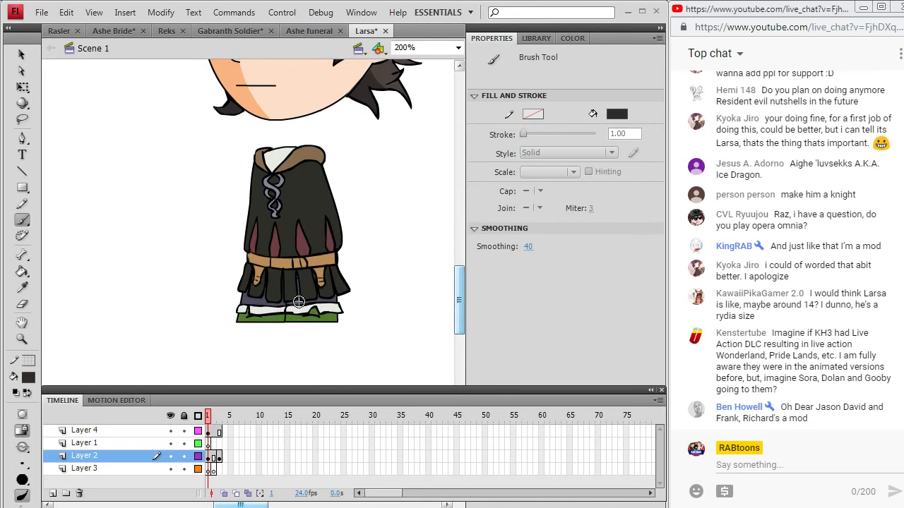
pyautogui.click(209, 432)
pyautogui.click(211, 458)
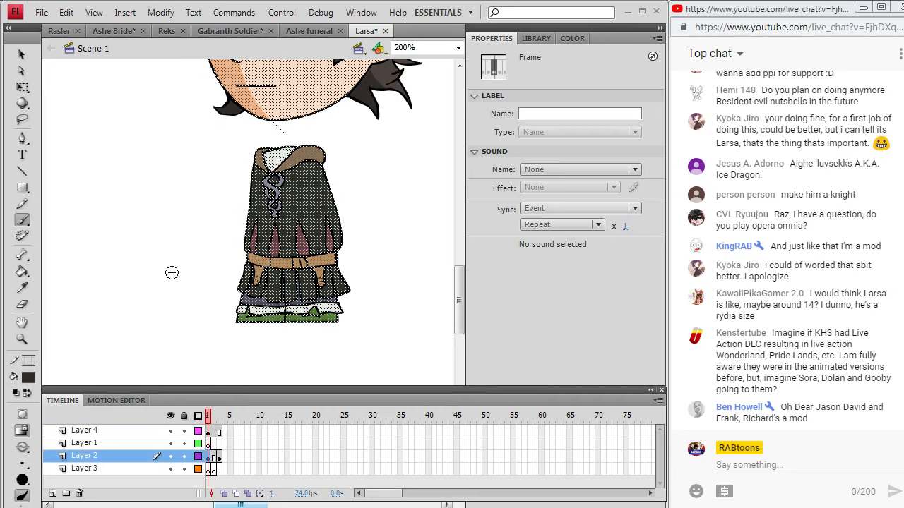
pyautogui.click(22, 204)
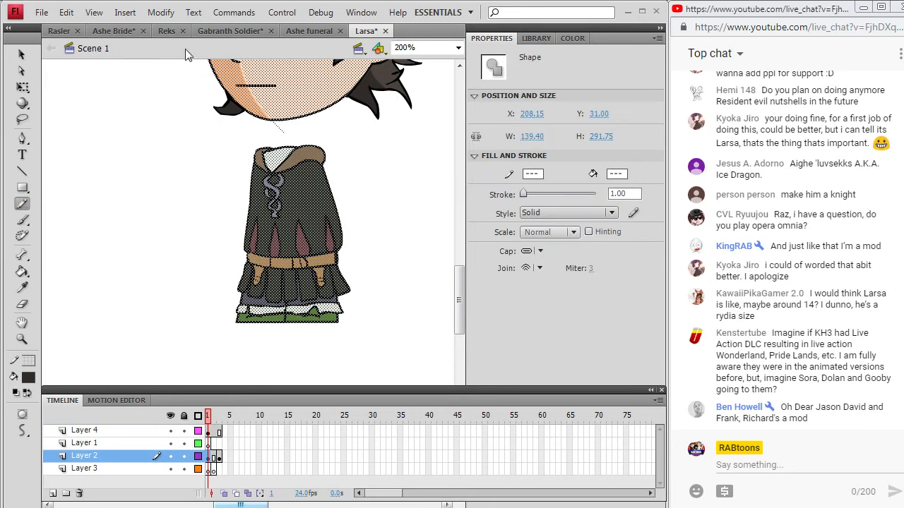
pyautogui.click(238, 133)
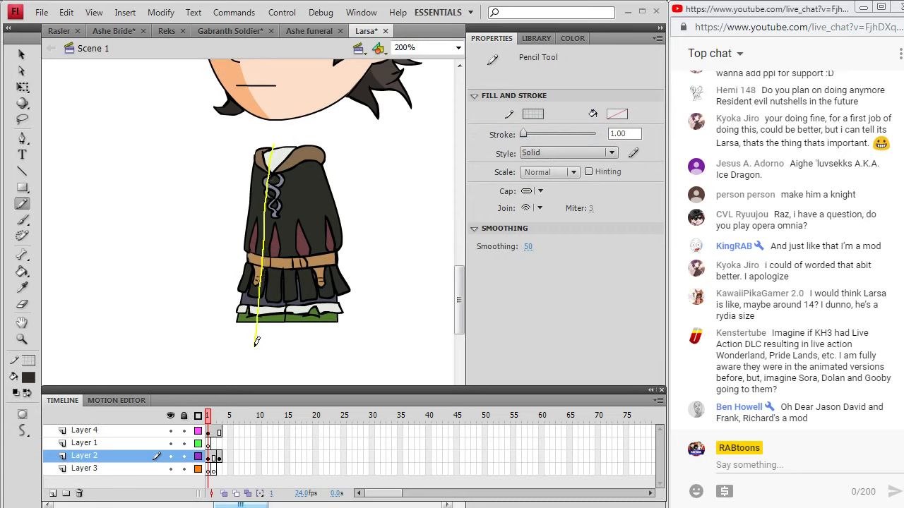
pyautogui.moveTo(256, 342); pyautogui.dragTo(256, 343)
# Darken the coat's sampled colour and fill the front strip of the coat with it as shadow
pyautogui.click(22, 272)
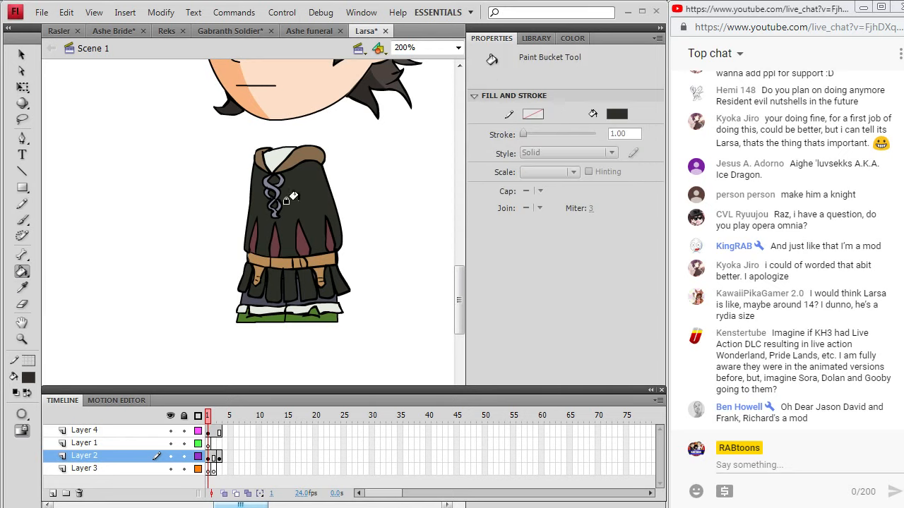
pyautogui.click(29, 377)
pyautogui.click(232, 220)
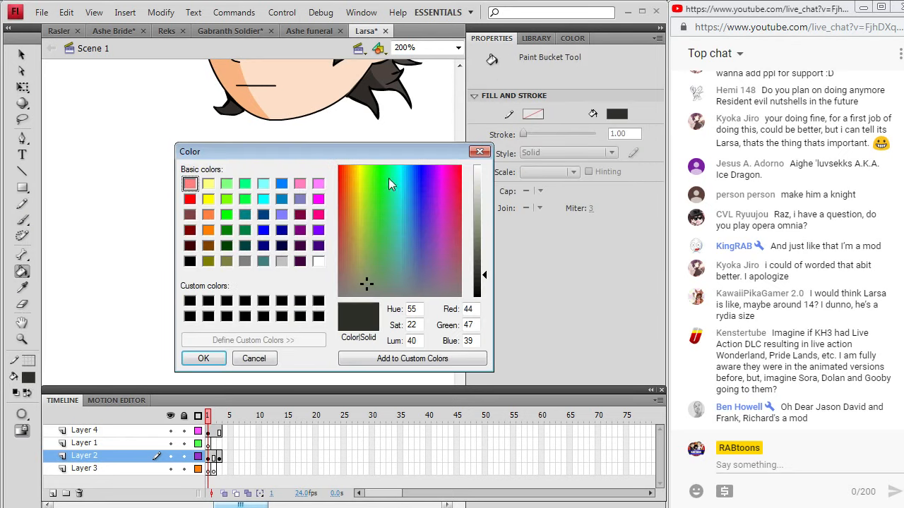
pyautogui.click(485, 283)
pyautogui.click(203, 358)
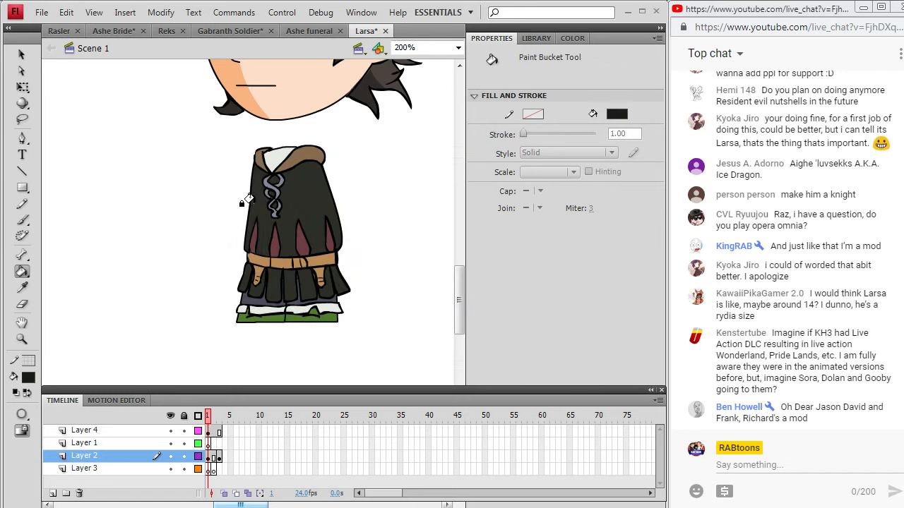
pyautogui.click(251, 264)
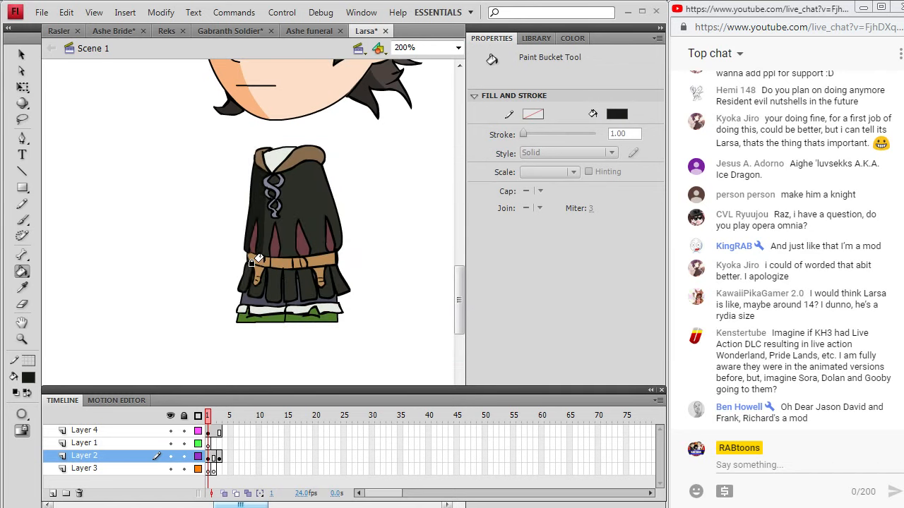
# Sample the grey-purple below the skirt, darken it, and fill that garment's front part with the darker shade
pyautogui.click(28, 285)
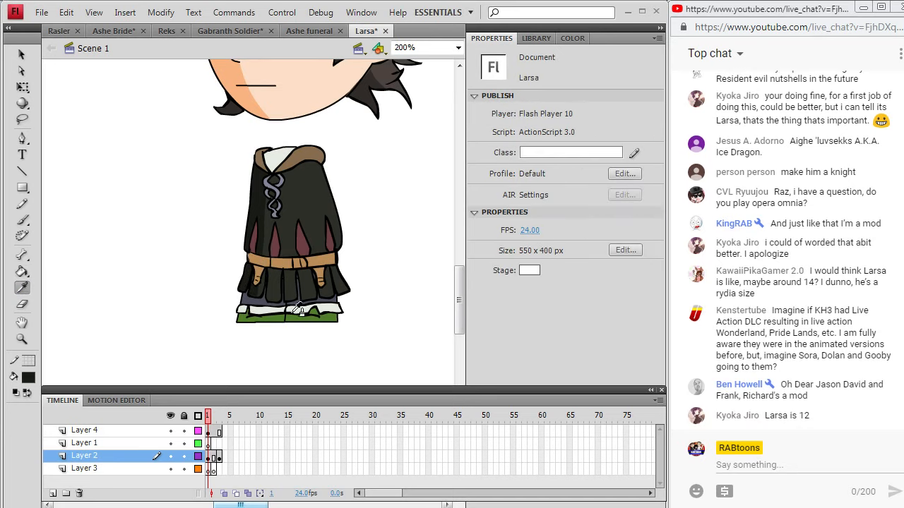
pyautogui.click(261, 298)
pyautogui.click(30, 375)
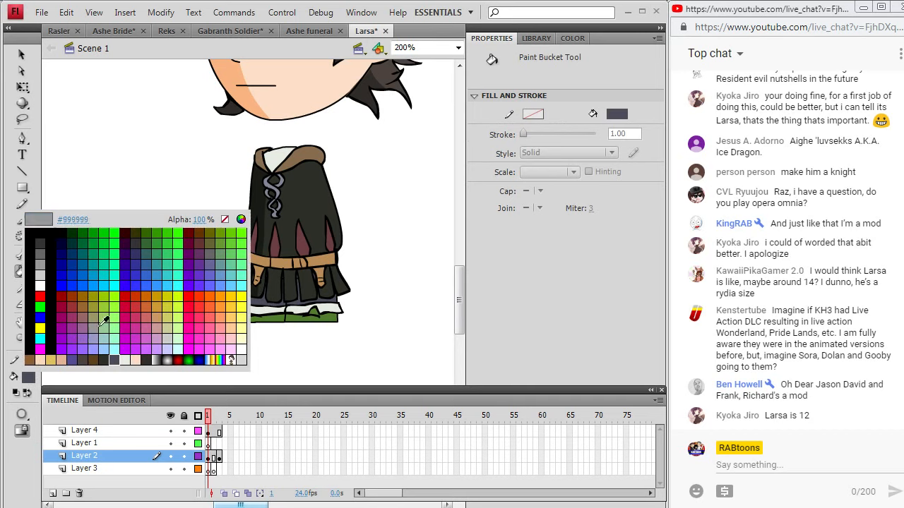
pyautogui.click(241, 220)
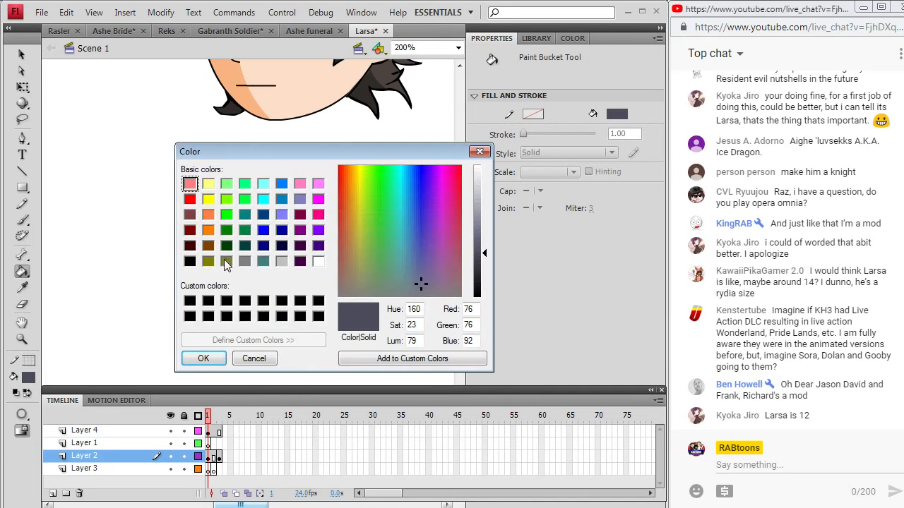
pyautogui.moveTo(486, 273); pyautogui.dragTo(484, 275)
pyautogui.click(203, 358)
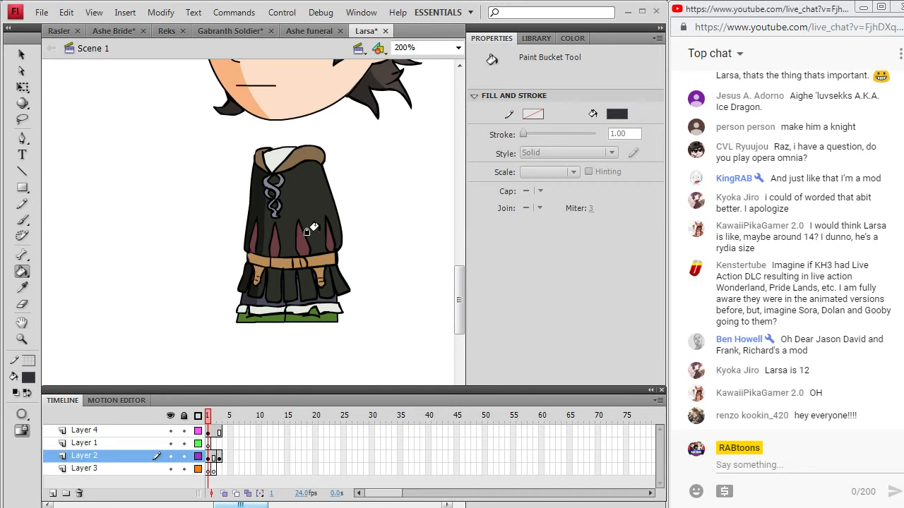
# Fill the front part of the white shoe cuff with grey #999999 as shadow
pyautogui.click(22, 287)
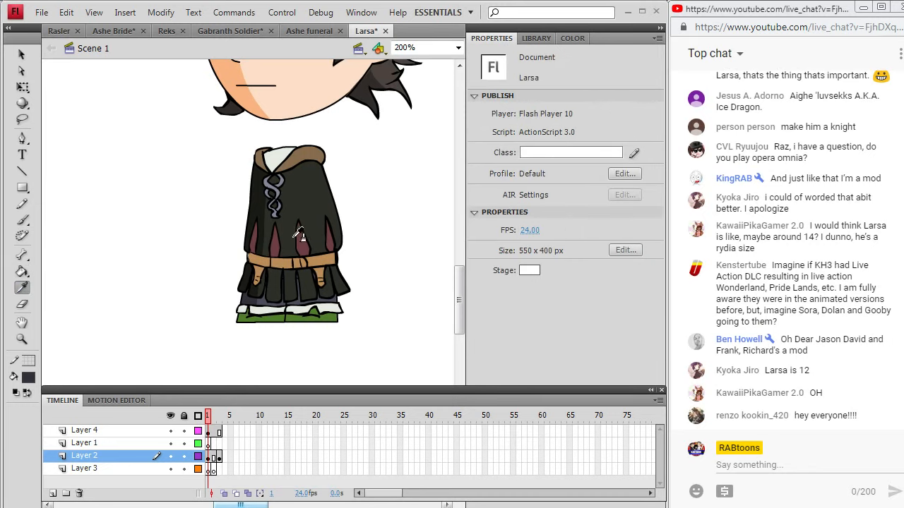
pyautogui.click(29, 376)
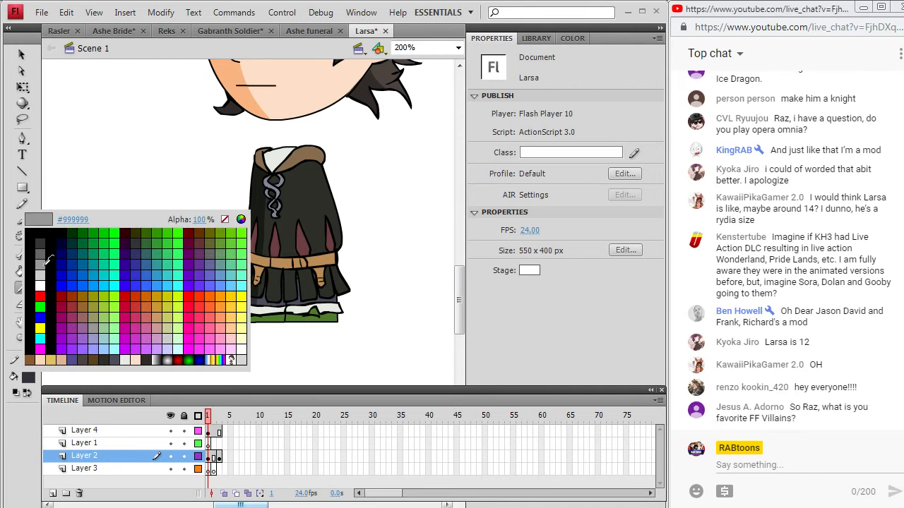
pyautogui.click(45, 264)
pyautogui.click(22, 271)
pyautogui.click(235, 305)
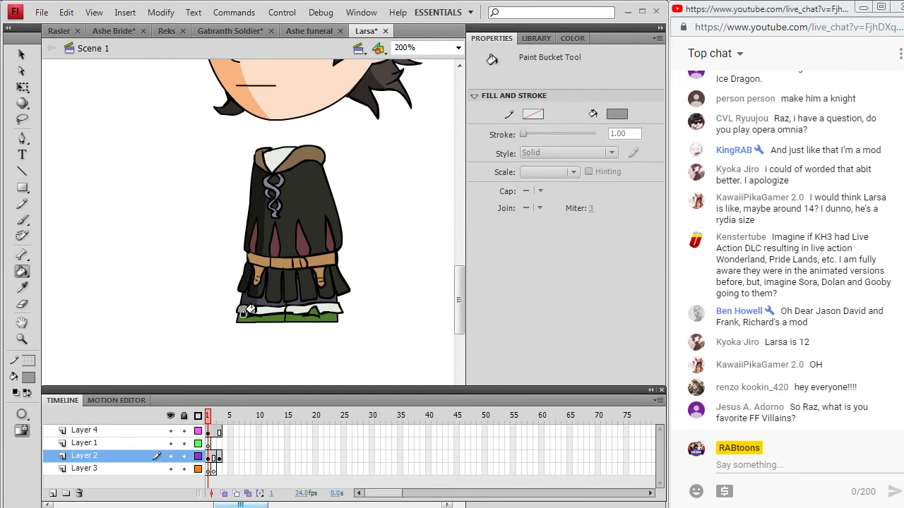
# Sample the shoes' green, darken it, and fill the front part of the shoe with the darker shade
pyautogui.click(22, 285)
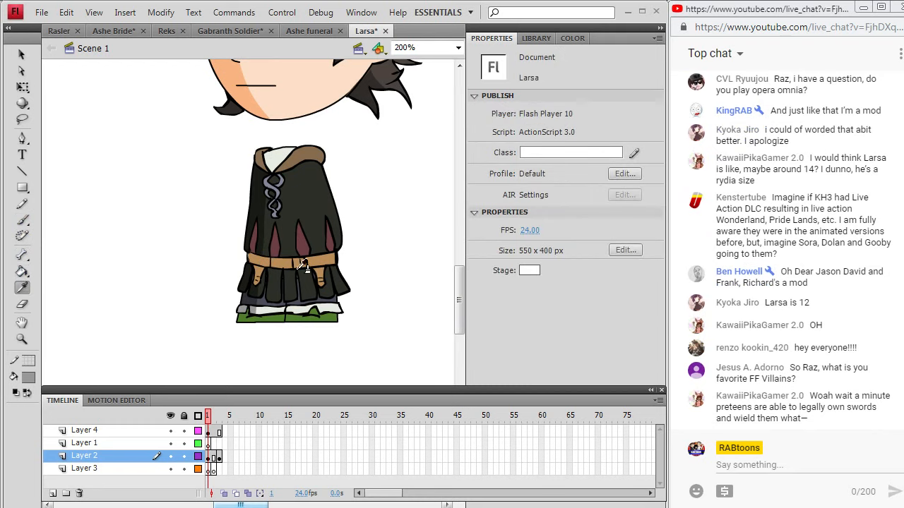
pyautogui.click(282, 316)
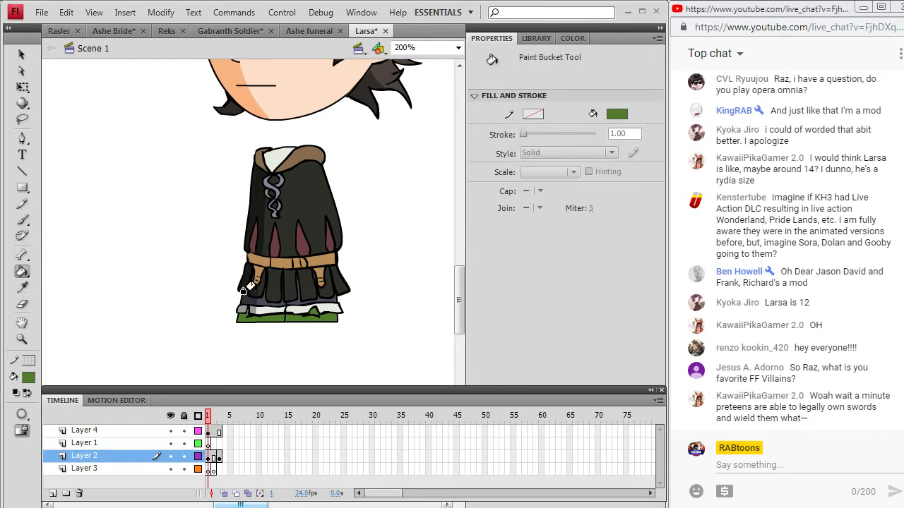
pyautogui.click(29, 378)
pyautogui.click(252, 216)
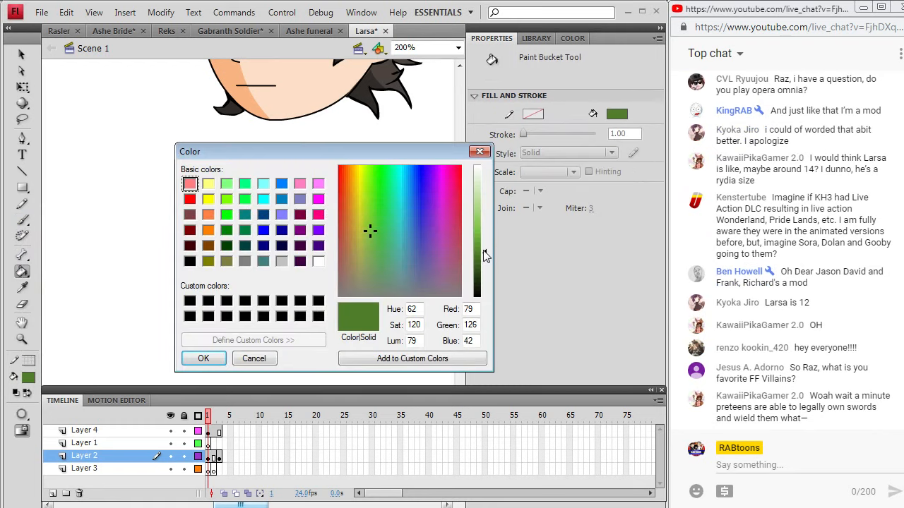
pyautogui.click(483, 267)
pyautogui.click(206, 358)
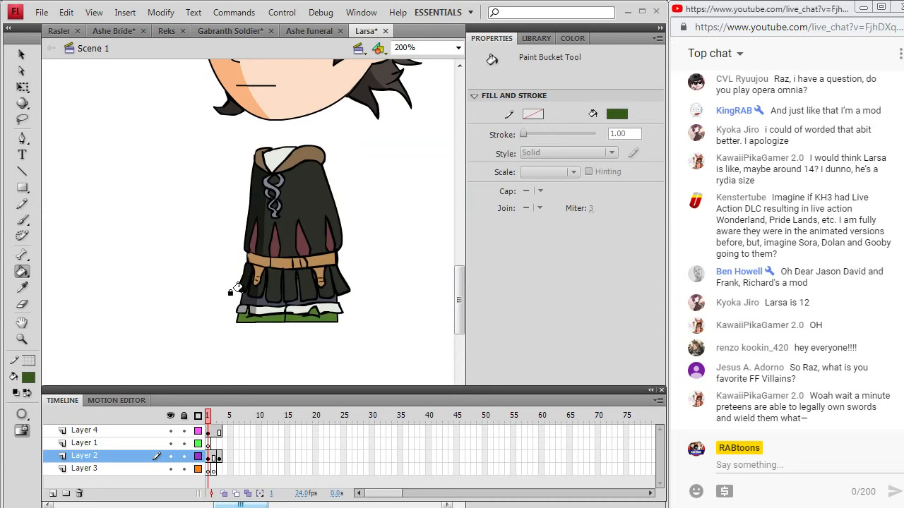
# Sample the collar's brown, darken it to RGB 98, 79, 57, and fill the collar's front part with it
pyautogui.press('i')
pyautogui.click(294, 152)
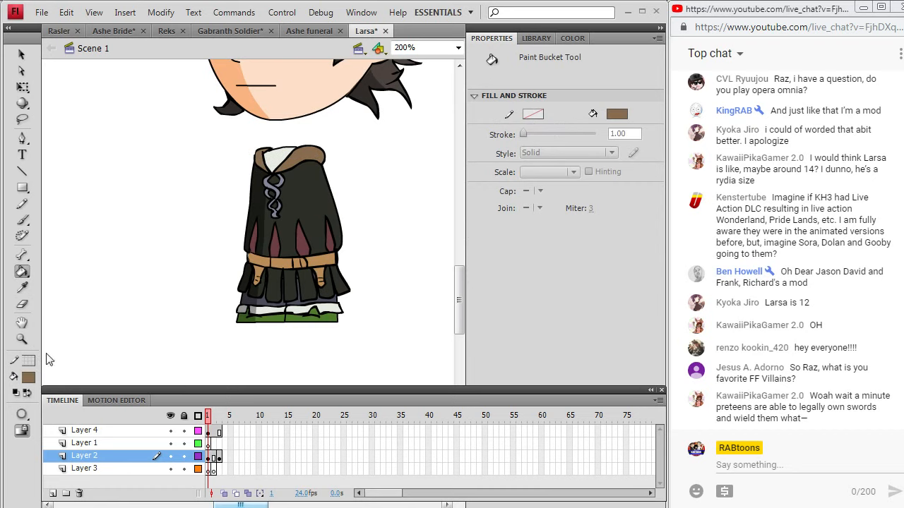
pyautogui.click(31, 378)
pyautogui.click(255, 218)
pyautogui.moveTo(480, 246); pyautogui.dragTo(479, 258)
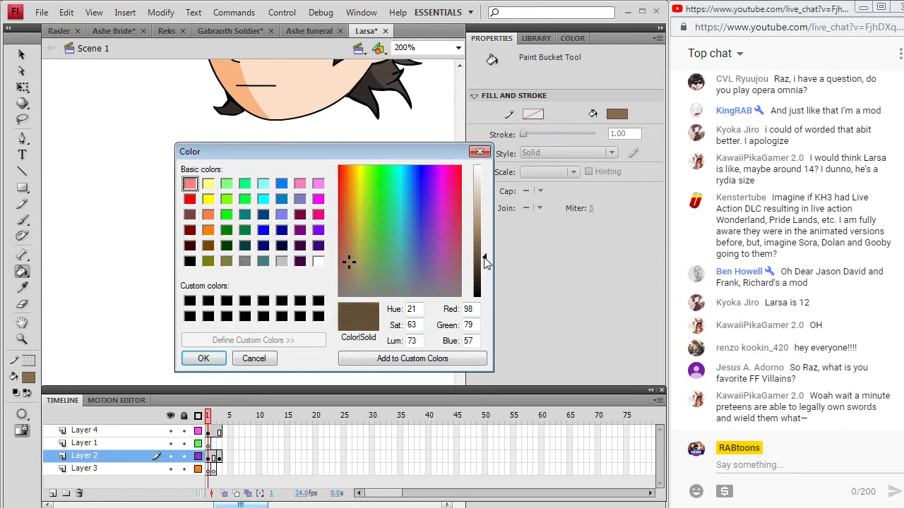
pyautogui.click(204, 359)
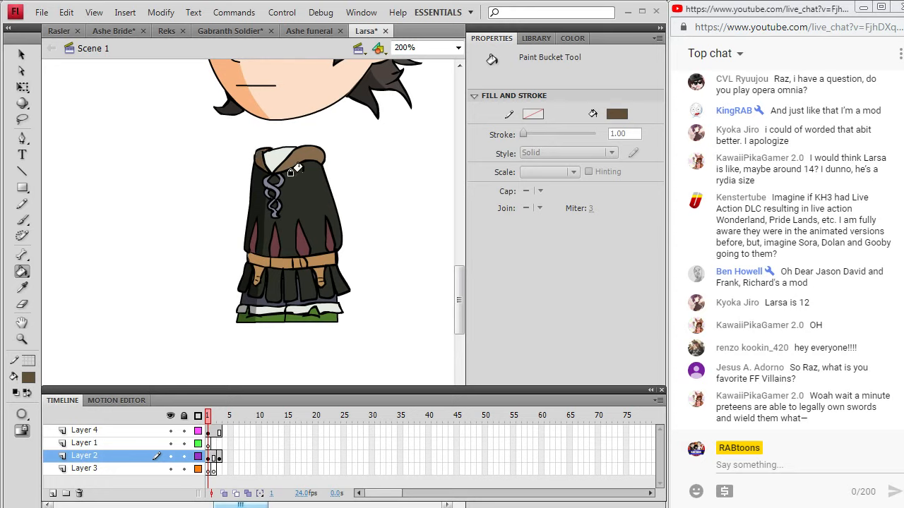
# Try to shade the front of the outfit's lacing with a darkened version of its sampled grey-purple
pyautogui.press('i')
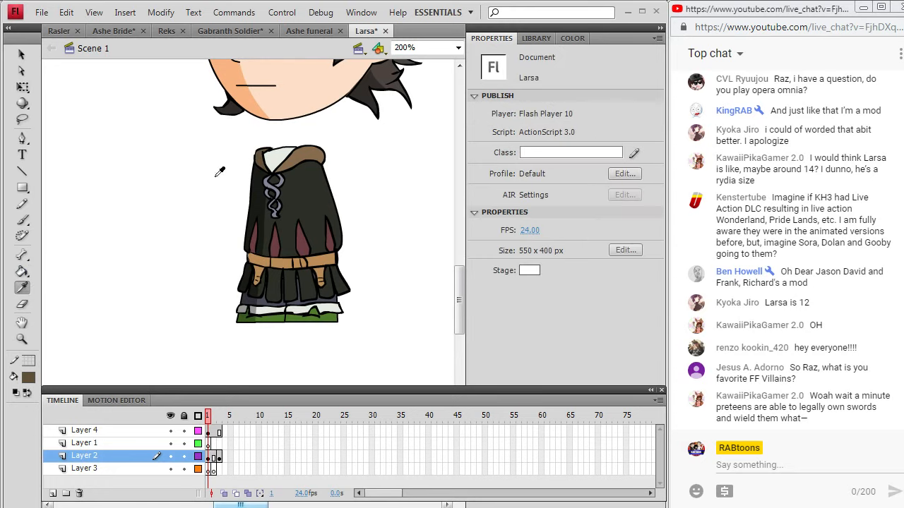
pyautogui.click(269, 182)
pyautogui.click(28, 379)
pyautogui.click(251, 212)
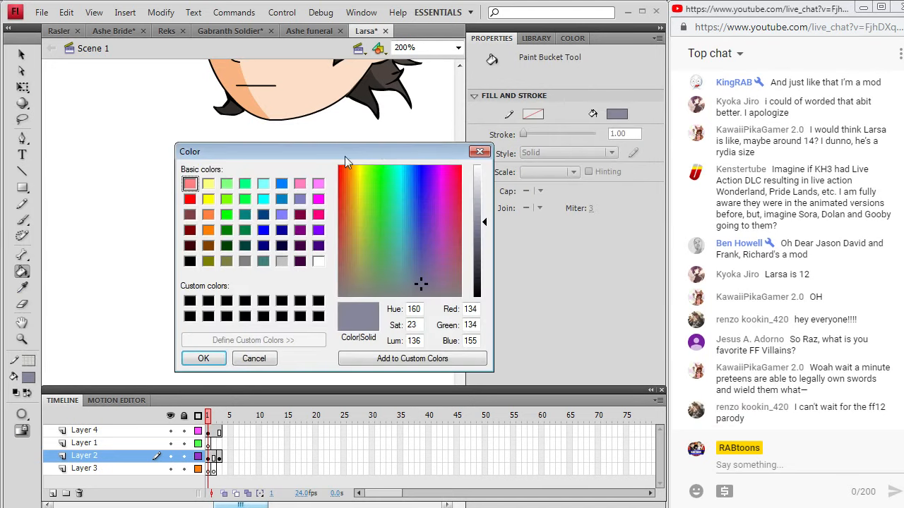
pyautogui.click(485, 245)
pyautogui.click(204, 359)
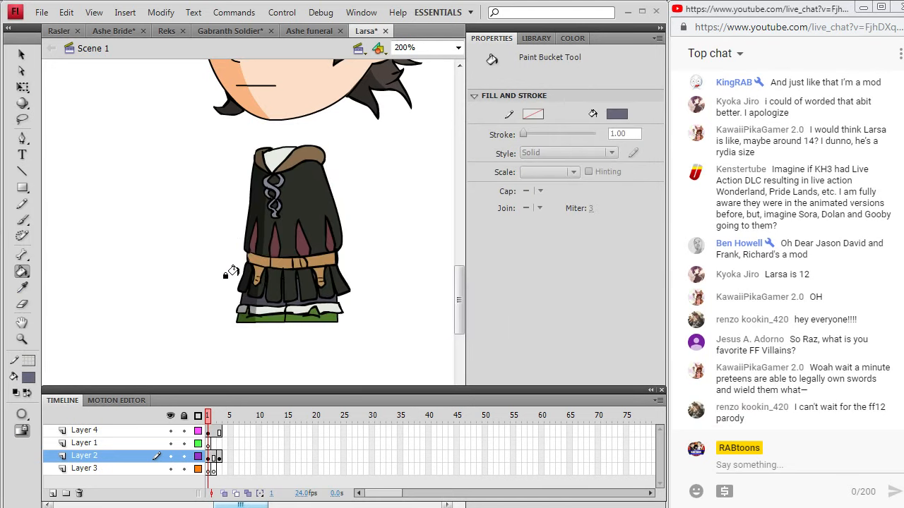
pyautogui.click(254, 188)
pyautogui.hotkey('ctrl', 'z')
# Set the fill colour to light grey from the swatches and check the character from head to shoes
pyautogui.click(30, 378)
pyautogui.click(41, 272)
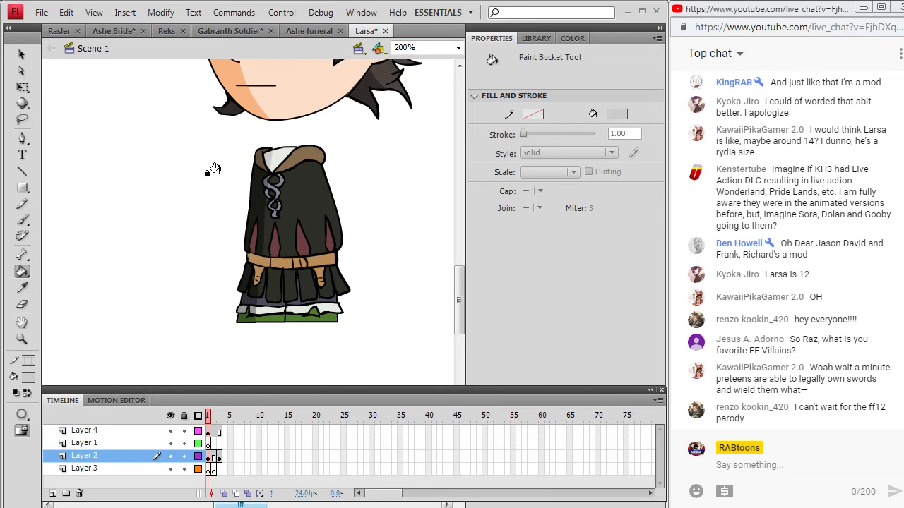
pyautogui.scroll(3, 219, 130)
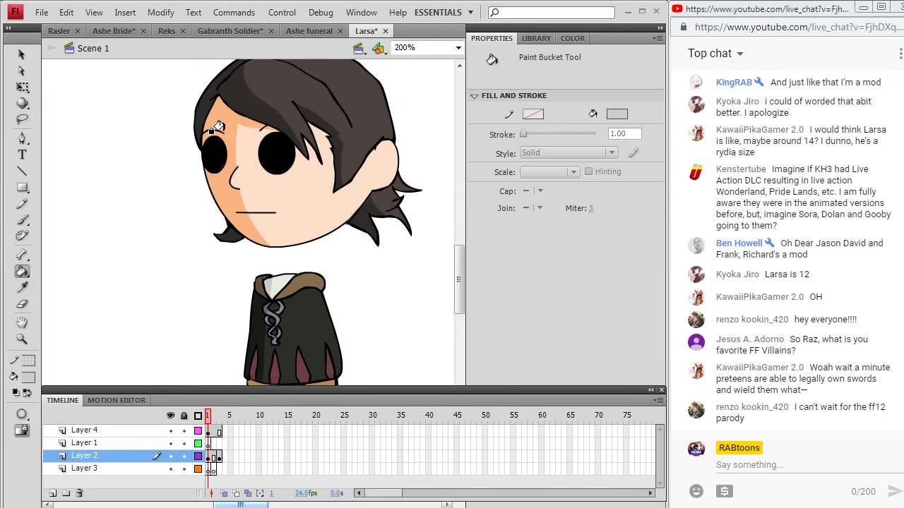
pyautogui.scroll(-5, 280, 209)
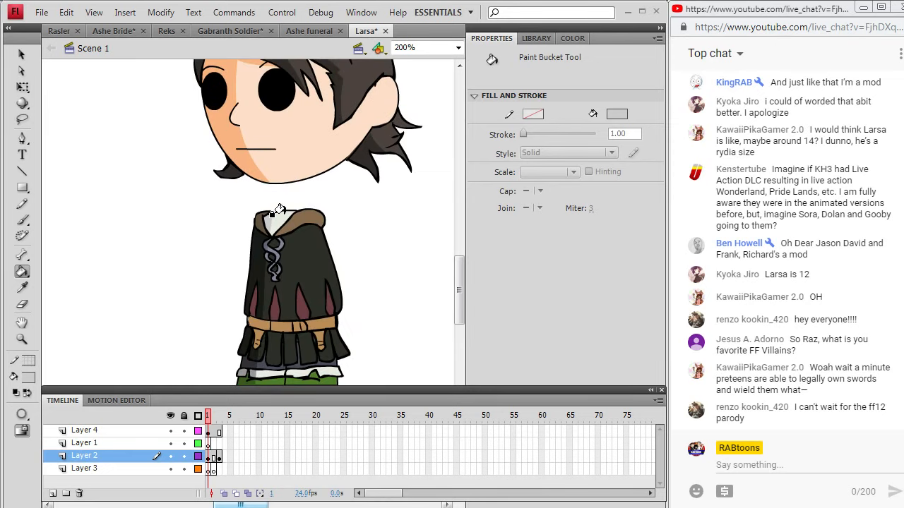
pyautogui.scroll(5, 280, 209)
pyautogui.scroll(-5, 280, 210)
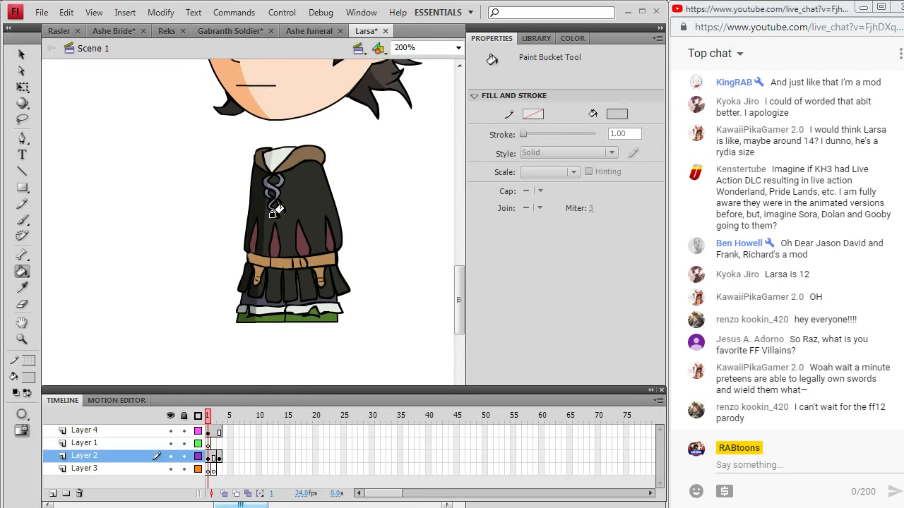
pyautogui.scroll(2, 280, 210)
# Sample the belt's tan #BB8D59 and darken it into a brown fill colour for the belt's shadow
pyautogui.click(22, 287)
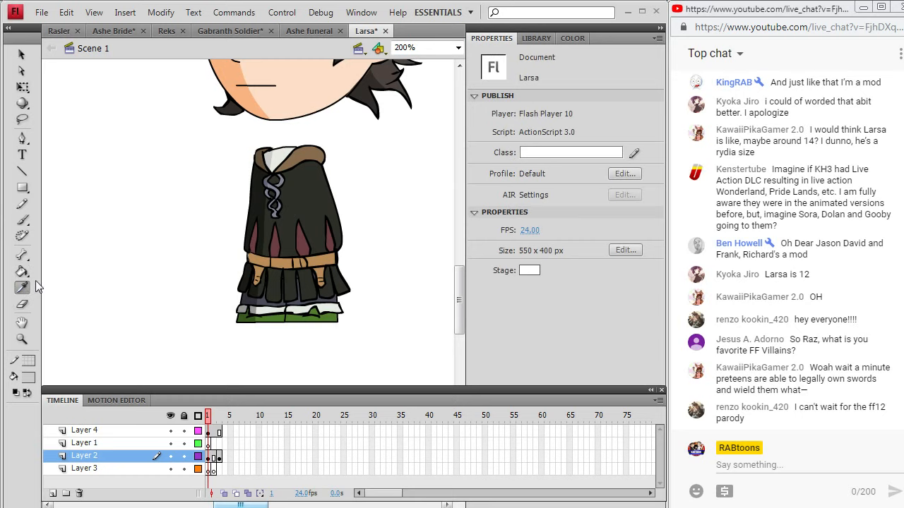
pyautogui.click(294, 263)
pyautogui.click(29, 379)
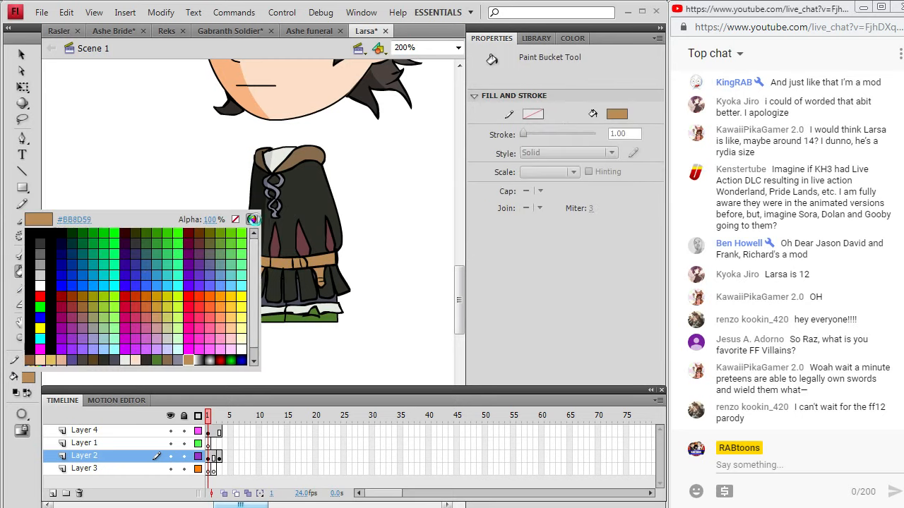
pyautogui.click(254, 221)
pyautogui.click(486, 244)
pyautogui.click(203, 359)
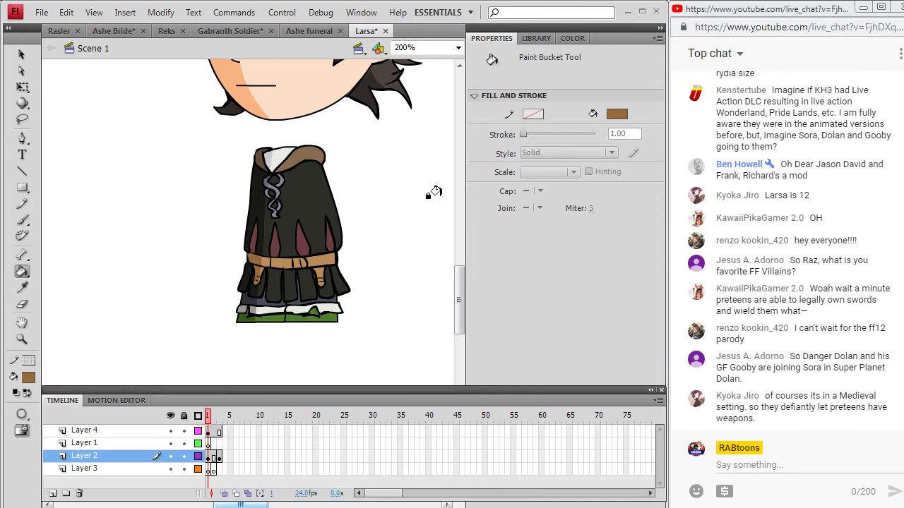
# Switch to the WordPad character list, delete "Larsa," from the line, and minimize the window
pyautogui.scroll(3, 397, 208)
pyautogui.scroll(2, 397, 207)
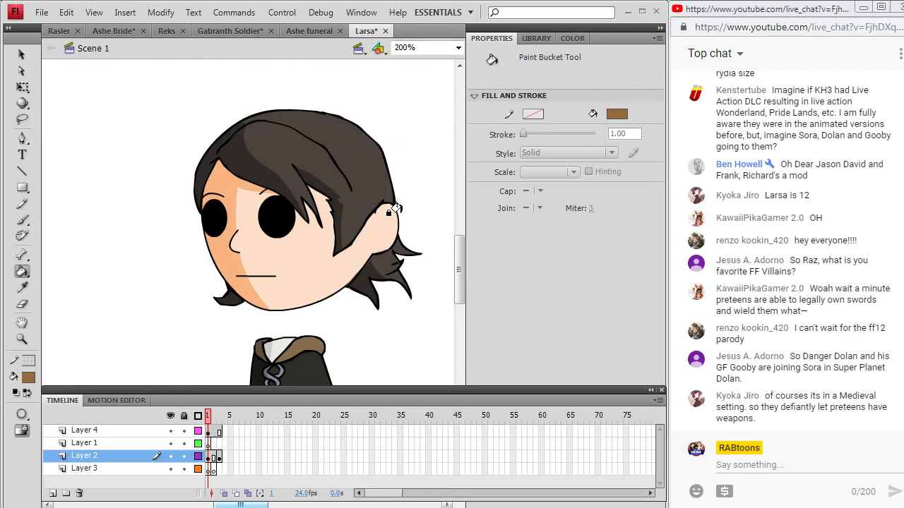
pyautogui.scroll(-6, 397, 208)
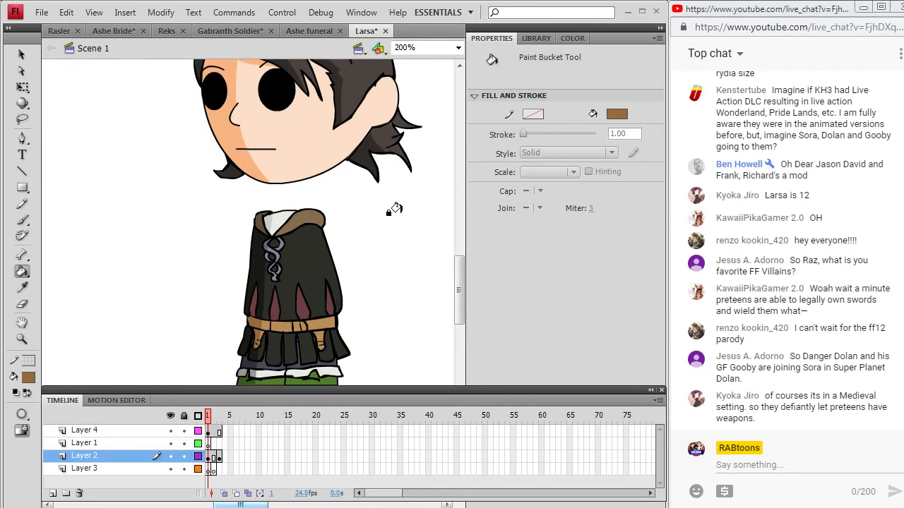
pyautogui.scroll(4, 397, 207)
pyautogui.click(459, 47)
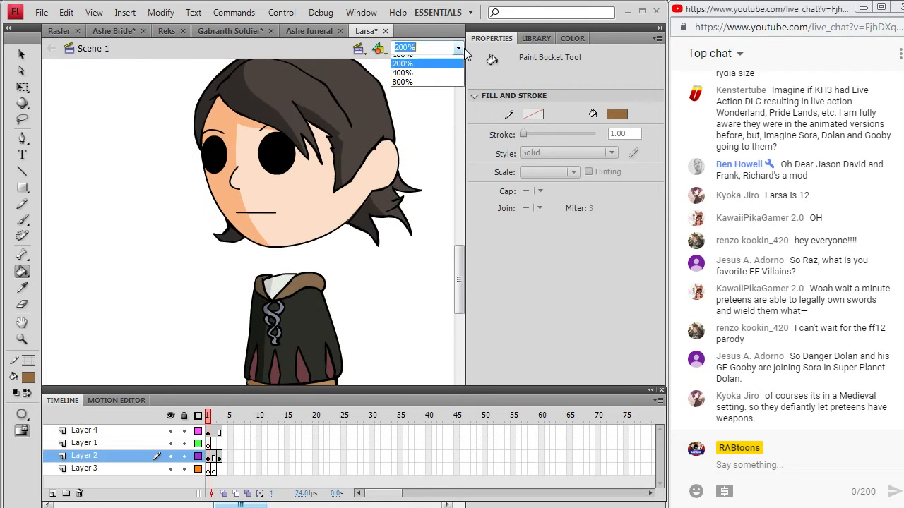
pyautogui.click(427, 106)
pyautogui.hotkey('alt', 'Tab')
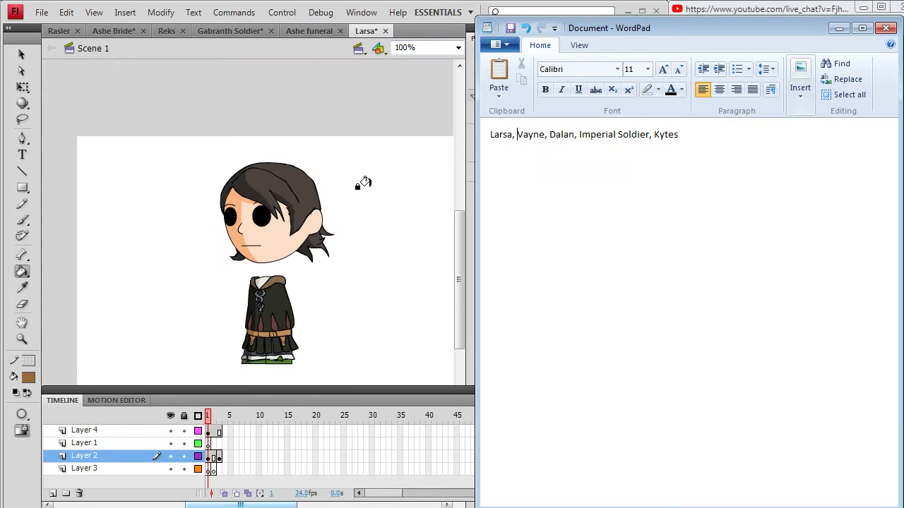
pyautogui.moveTo(517, 138); pyautogui.dragTo(466, 140)
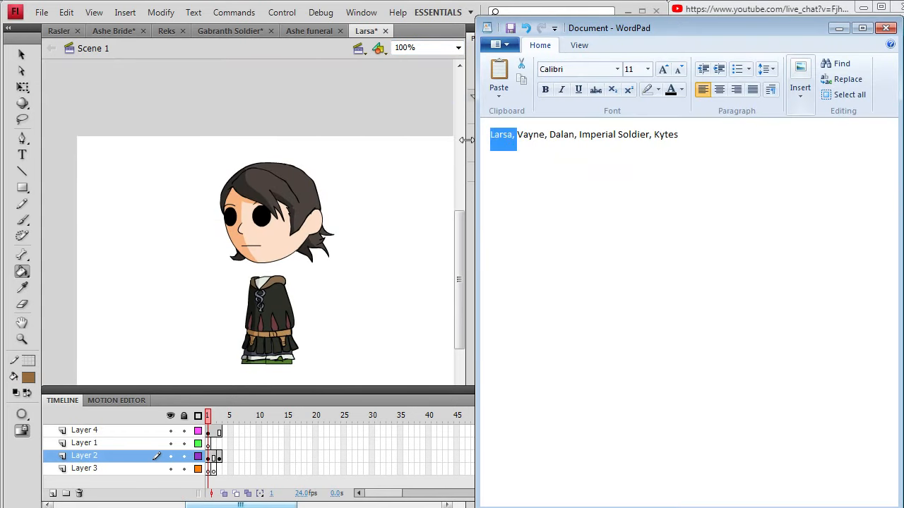
pyautogui.press('Delete')
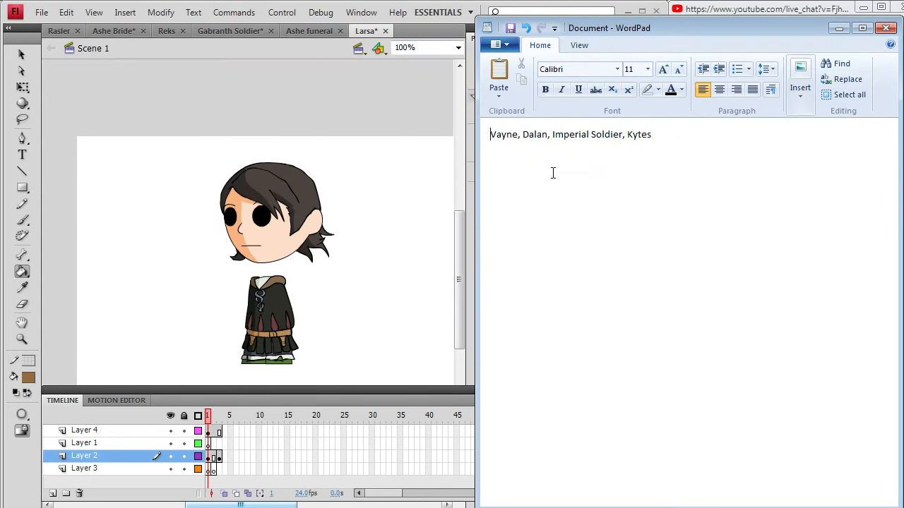
pyautogui.click(838, 28)
# Save the Larsa document and close the Ashe funeral document
pyautogui.click(21, 54)
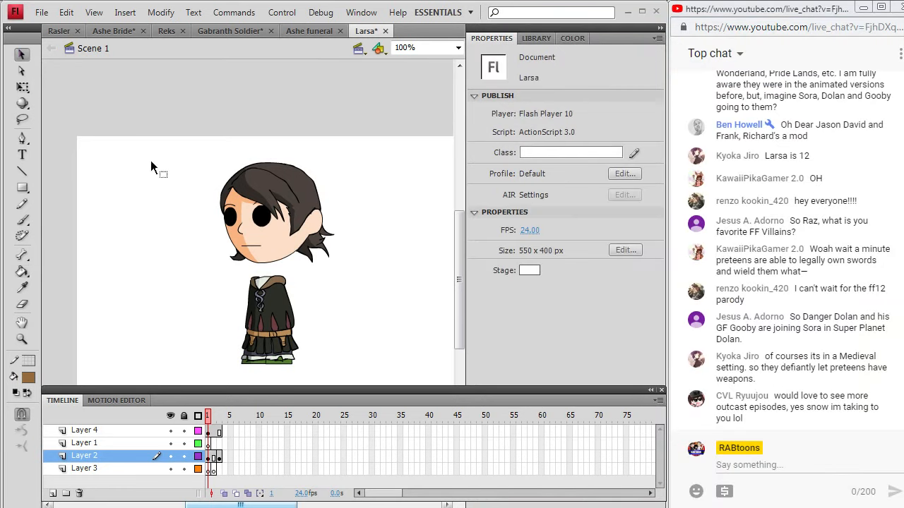
pyautogui.click(42, 12)
pyautogui.click(62, 128)
pyautogui.click(340, 31)
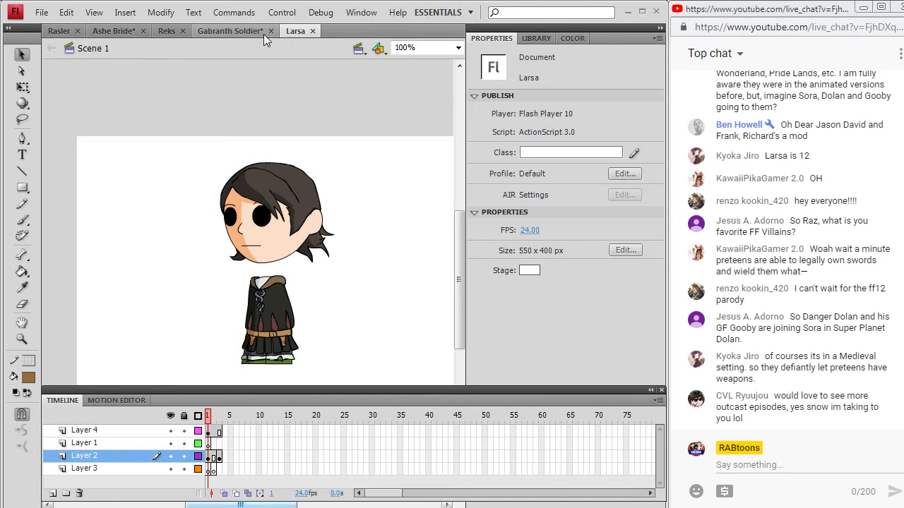
# Close the Gabranth Soldier document, saving its changes
pyautogui.click(247, 34)
pyautogui.click(269, 31)
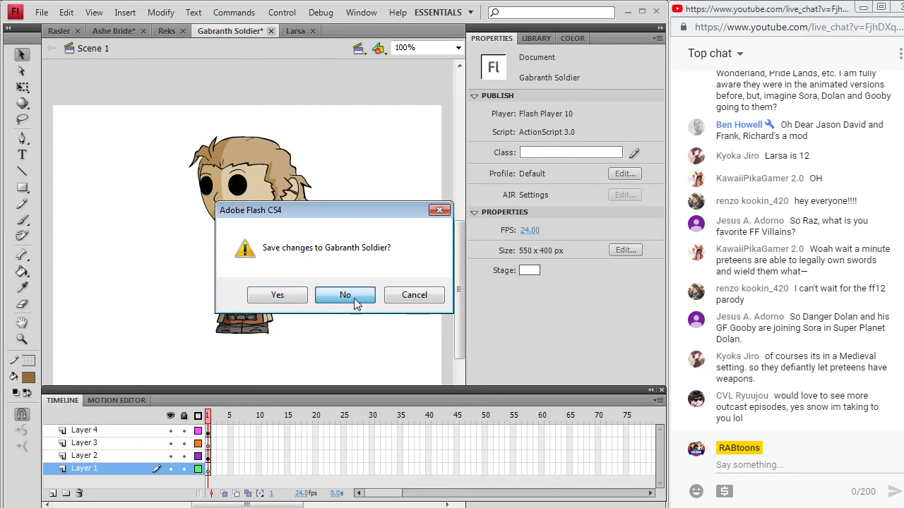
pyautogui.click(426, 295)
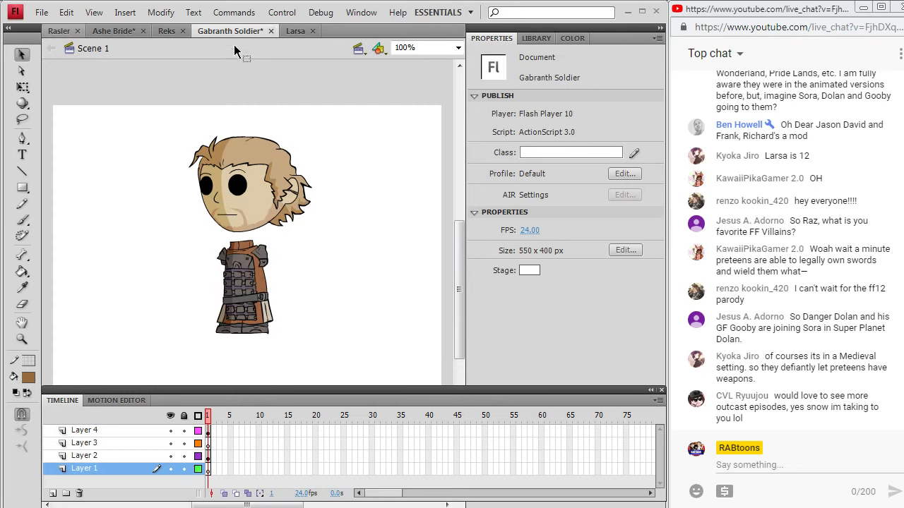
pyautogui.click(270, 32)
pyautogui.click(286, 295)
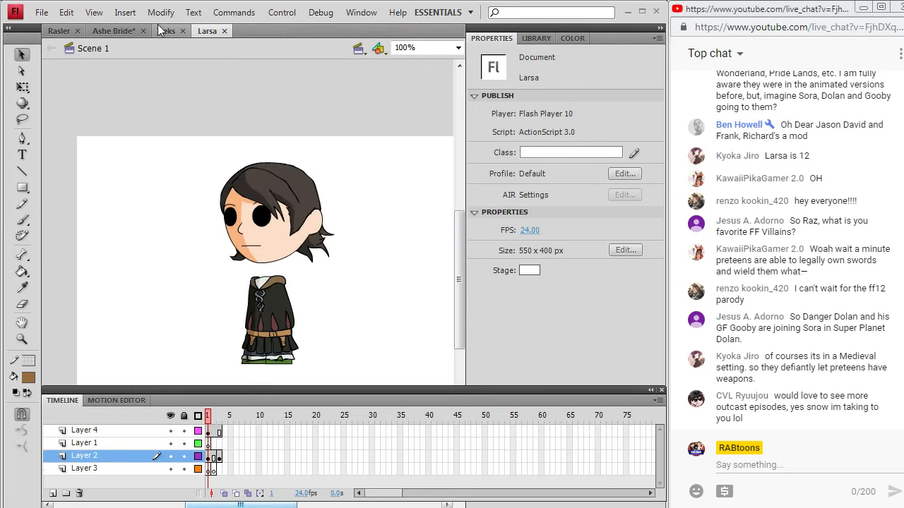
# Close the Ashe Bride document, saving its changes
pyautogui.click(121, 33)
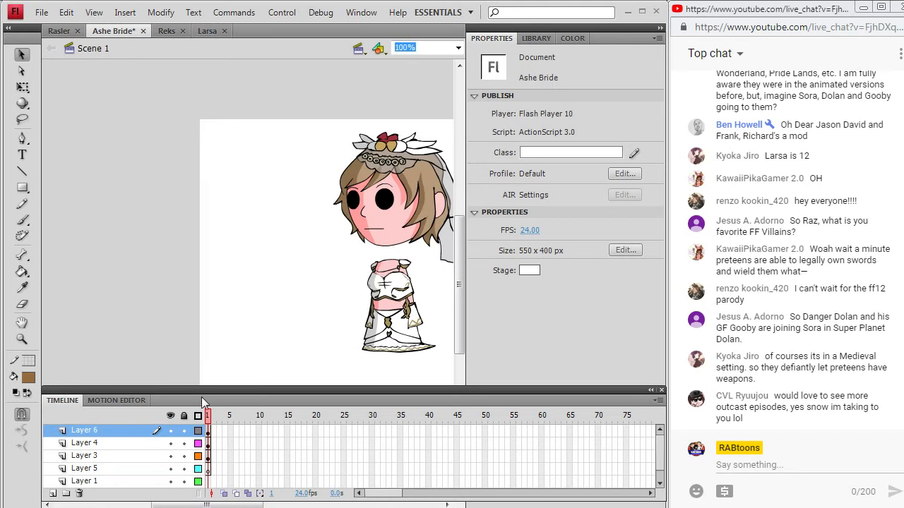
pyautogui.click(143, 31)
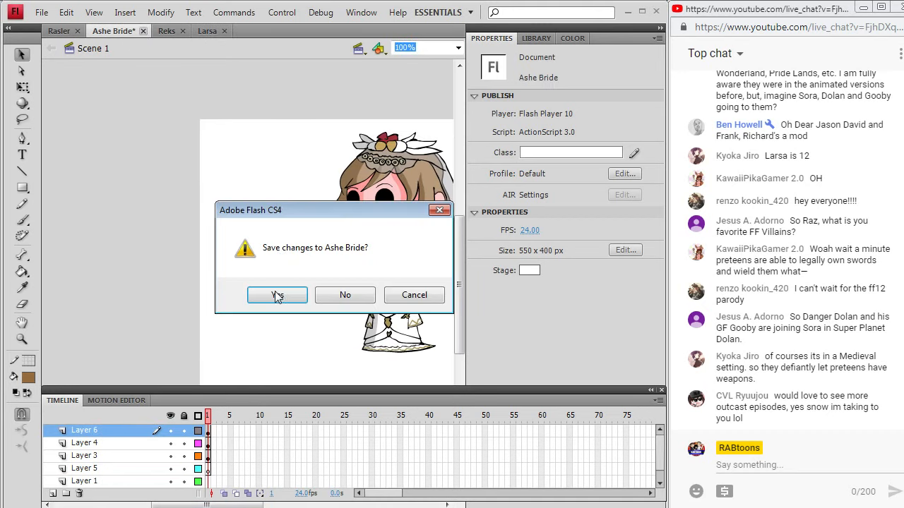
pyautogui.click(278, 295)
# Close the Rasler and Reks documents, leaving only Larsa open
pyautogui.click(68, 33)
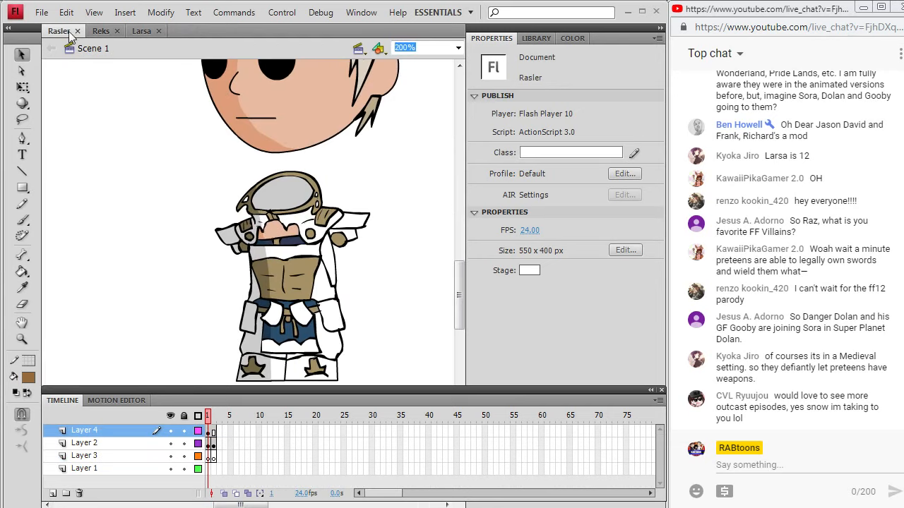
pyautogui.click(78, 31)
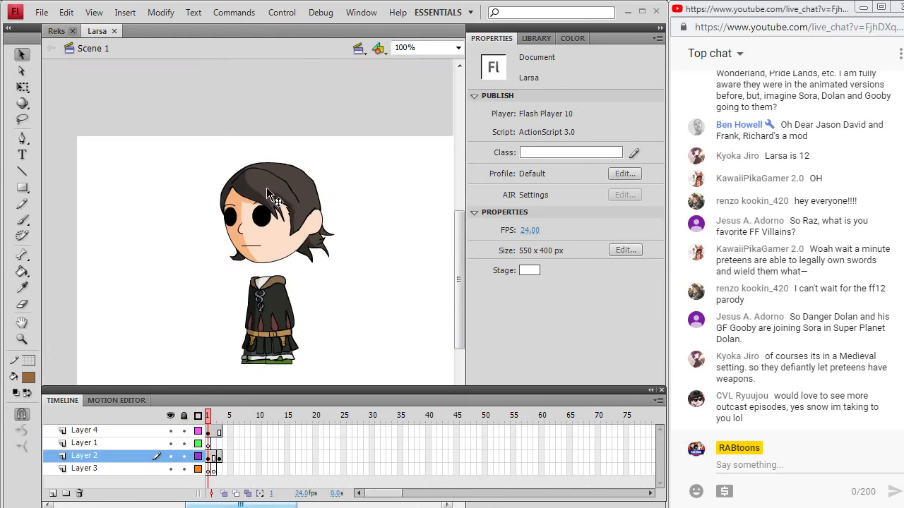
pyautogui.click(56, 31)
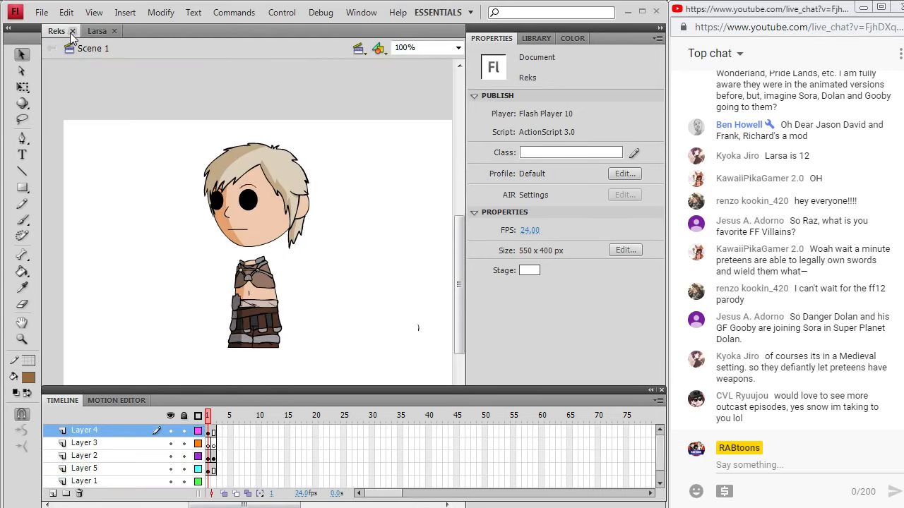
pyautogui.click(72, 31)
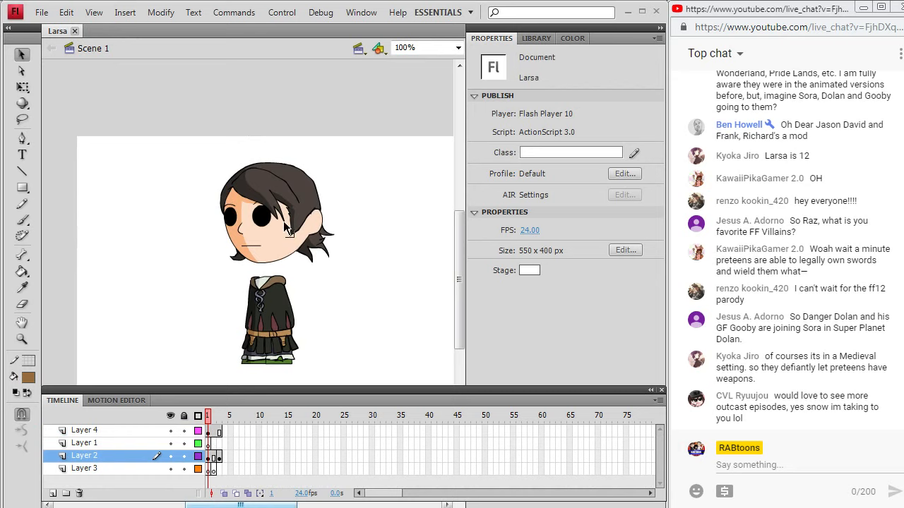
# Open the Rabtoon Model Template file from the Games folder
pyautogui.click(42, 12)
pyautogui.click(37, 45)
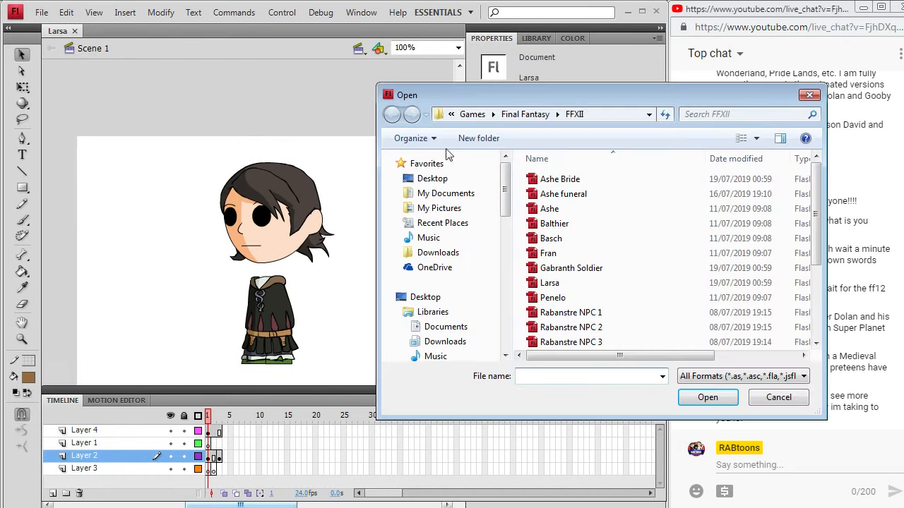
pyautogui.click(471, 114)
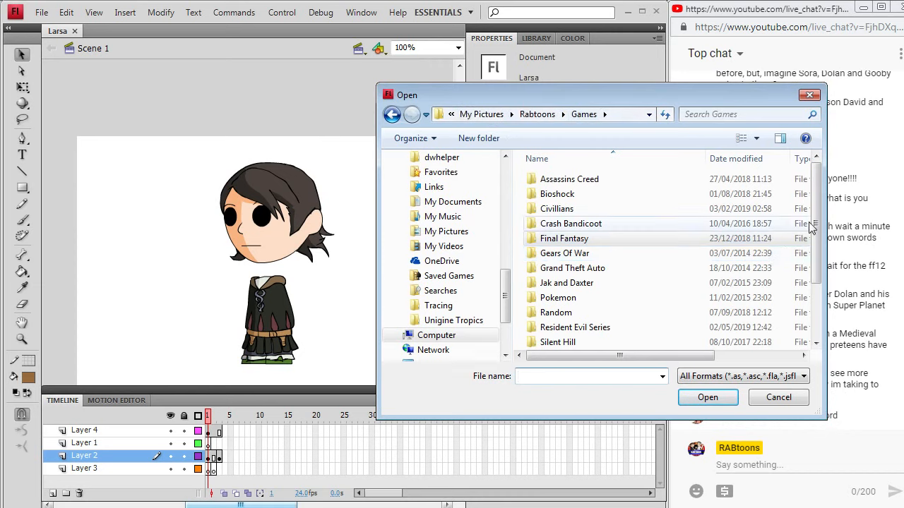
pyautogui.scroll(-2, 645, 321)
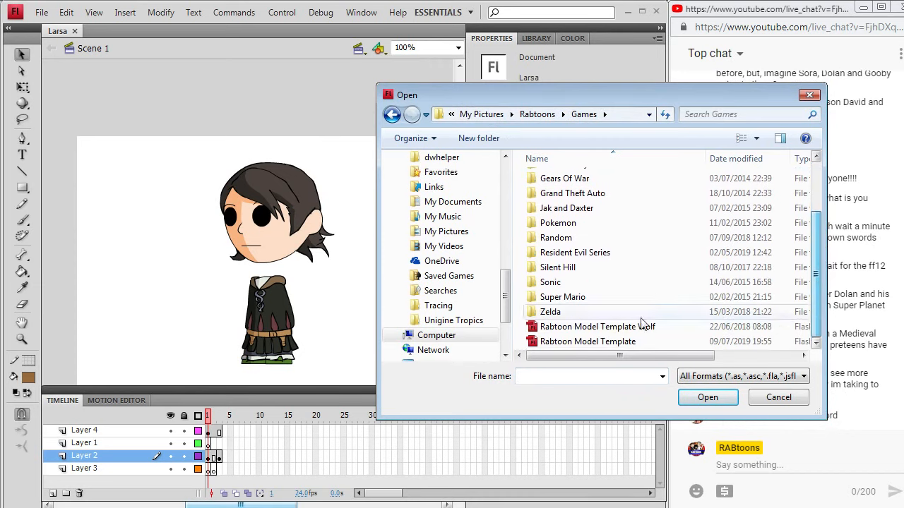
pyautogui.doubleClick(590, 343)
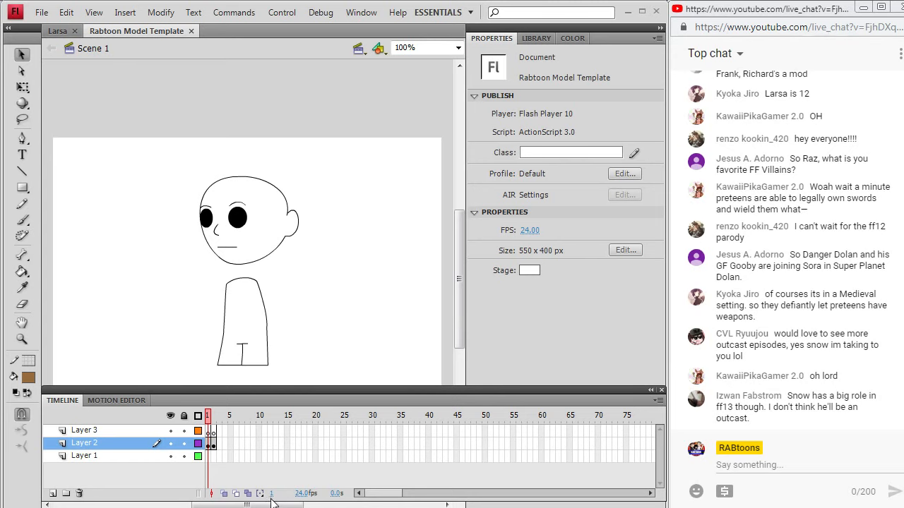
# Switch to Chrome and replace the Larsa query with an image search for "vayne pictologica"
pyautogui.hotkey('alt', 'Tab')
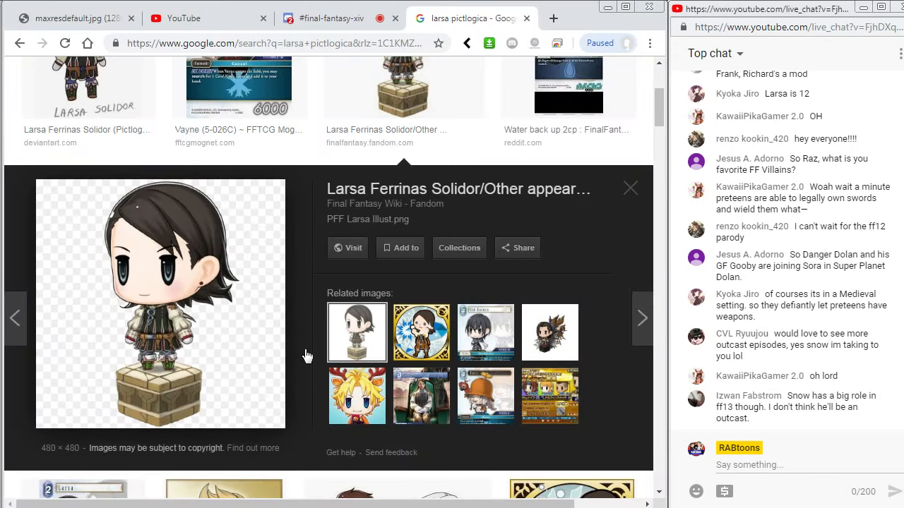
pyautogui.scroll(3, 307, 356)
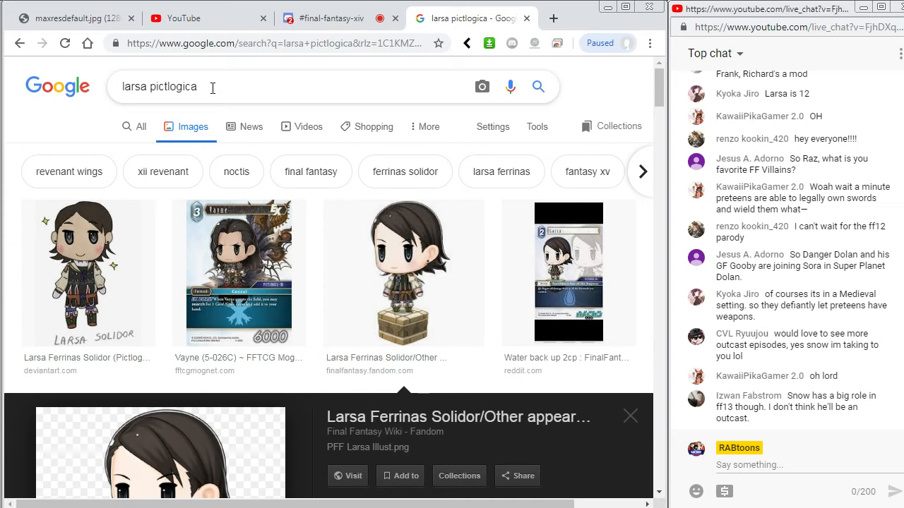
pyautogui.moveTo(213, 88); pyautogui.dragTo(97, 92)
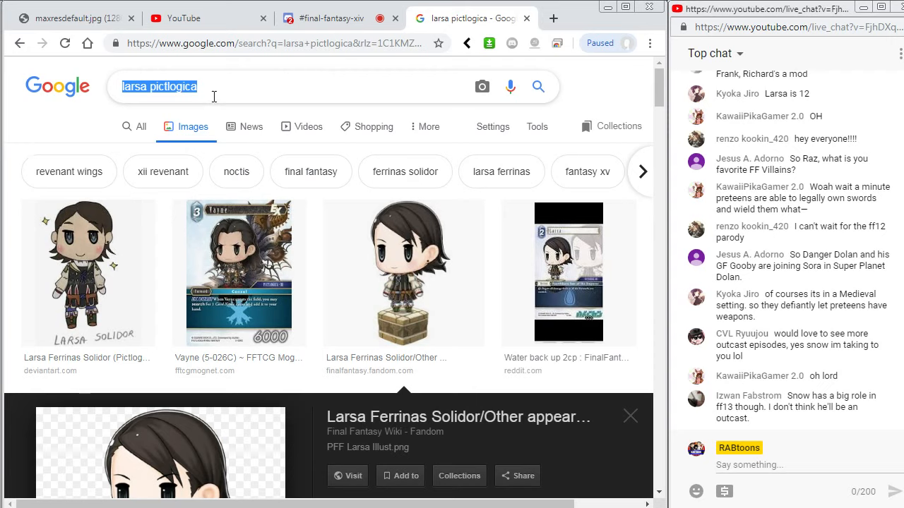
pyautogui.moveTo(217, 90); pyautogui.dragTo(120, 87)
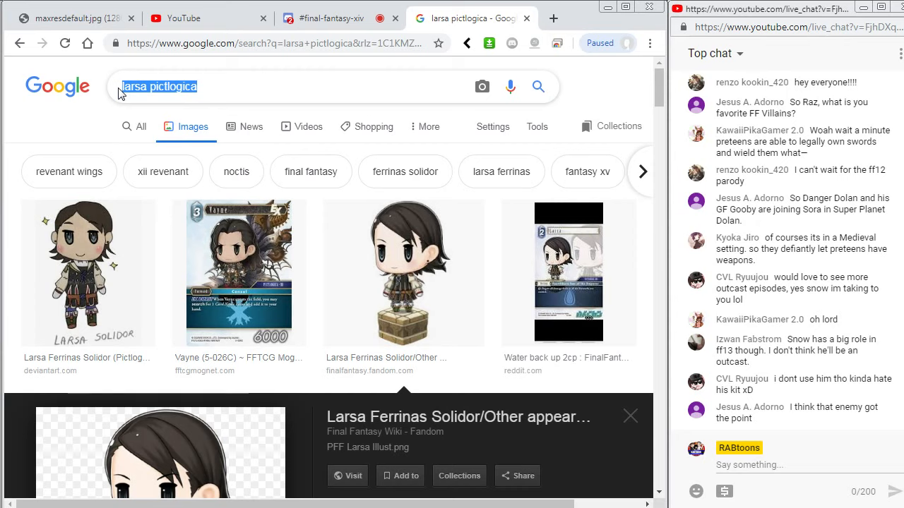
pyautogui.write('v')
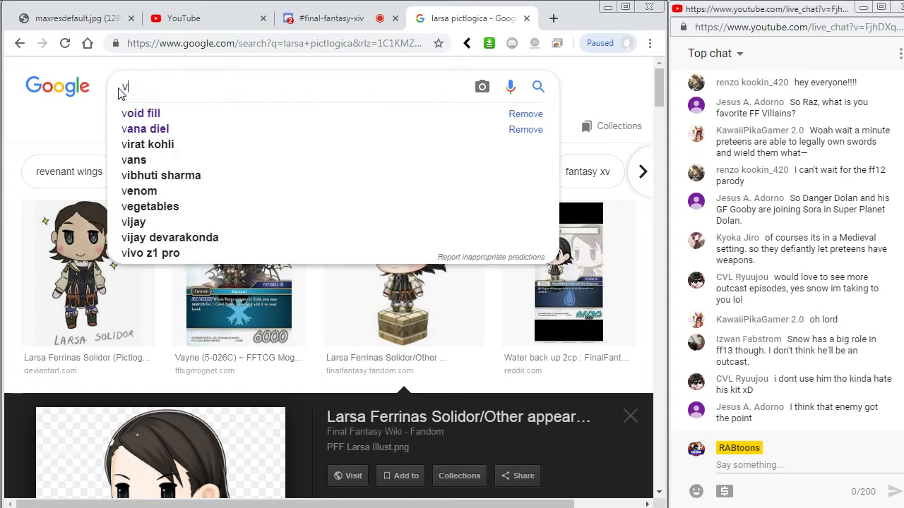
pyautogui.write('ayne pi')
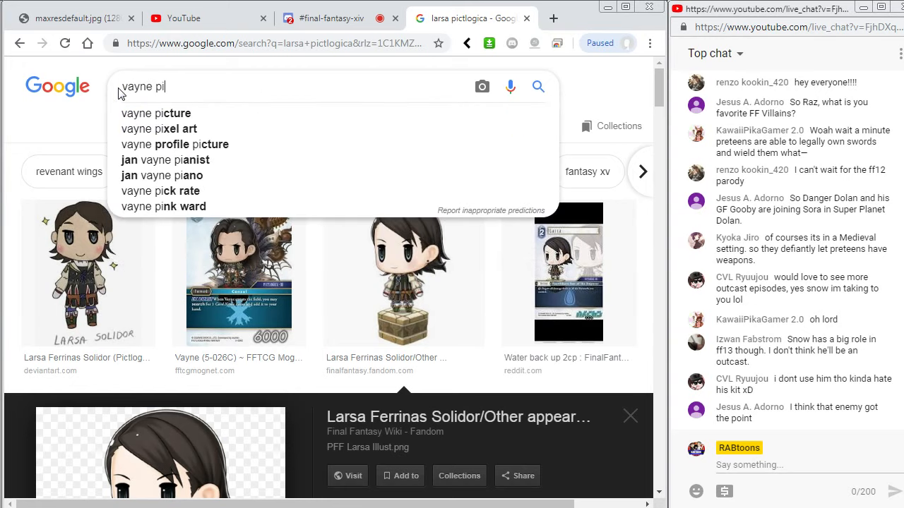
pyautogui.write('ctologic')
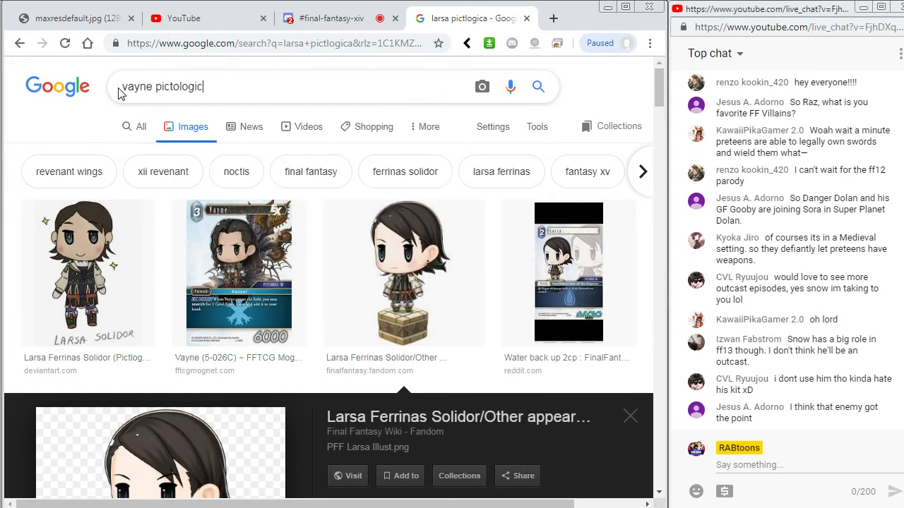
pyautogui.write('a')
pyautogui.press('Return')
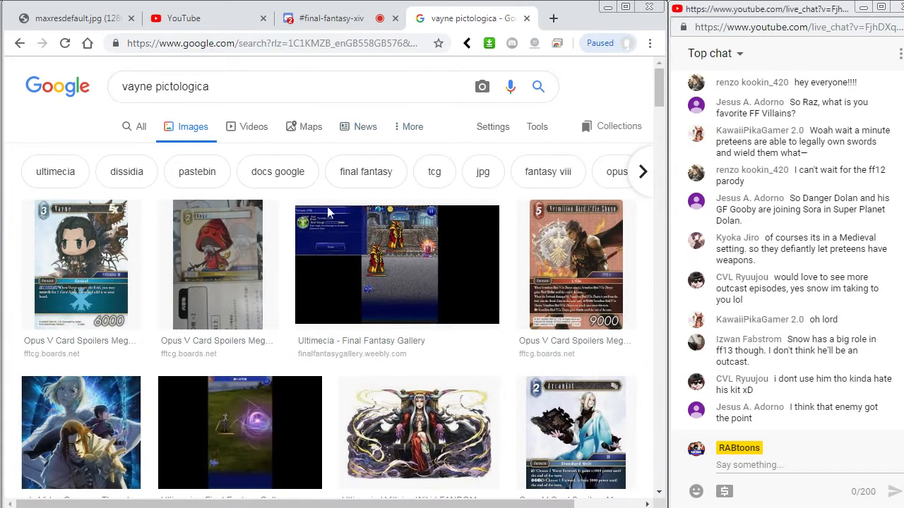
# Open the Vayne card image from the Opus V Card Spoilers result in a new tab and enlarge it to full size
pyautogui.scroll(-1, 149, 268)
pyautogui.click(101, 163)
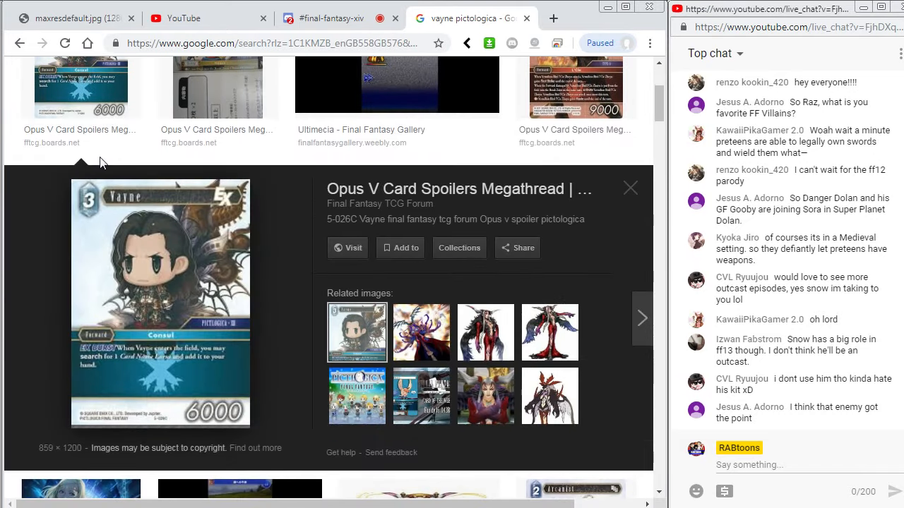
pyautogui.rightClick(170, 287)
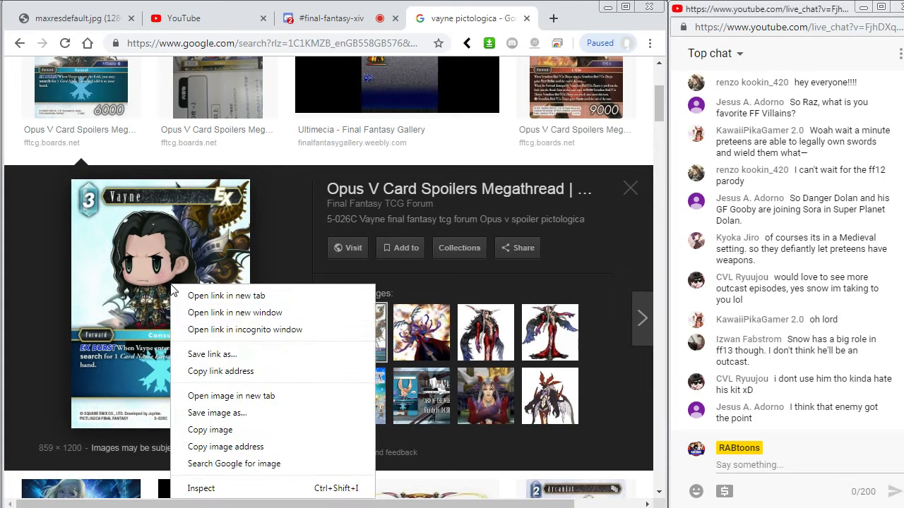
pyautogui.click(233, 399)
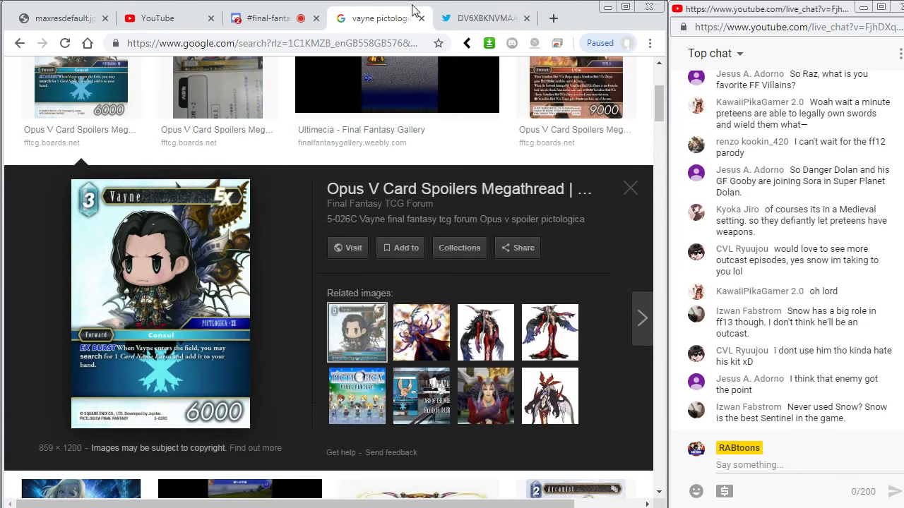
pyautogui.click(492, 19)
pyautogui.click(358, 233)
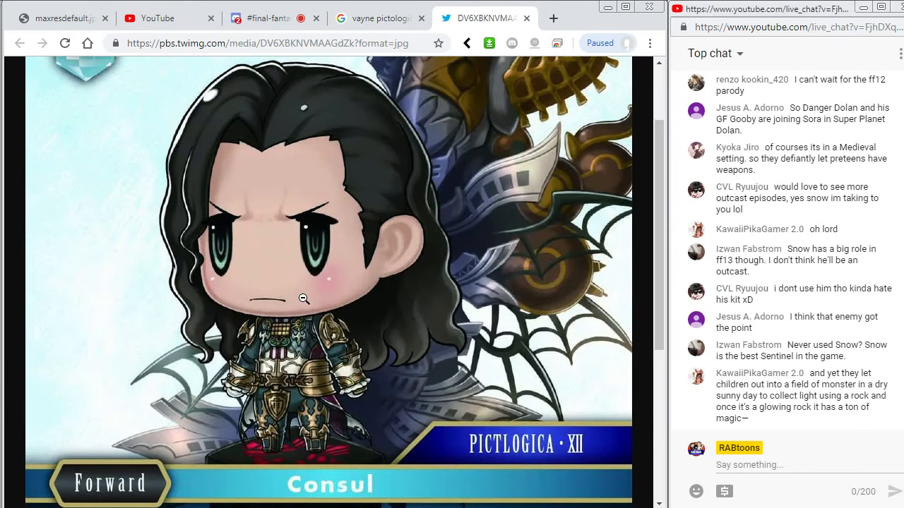
# Copy the full-size Vayne card image to the clipboard and check the character's full figure
pyautogui.rightClick(313, 245)
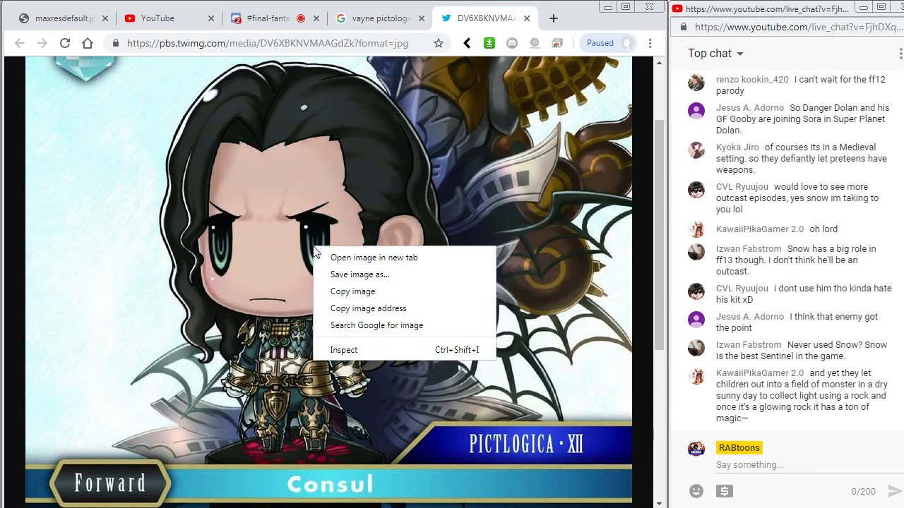
pyautogui.click(341, 292)
pyautogui.rightClick(332, 249)
pyautogui.click(364, 300)
pyautogui.scroll(-1, 302, 346)
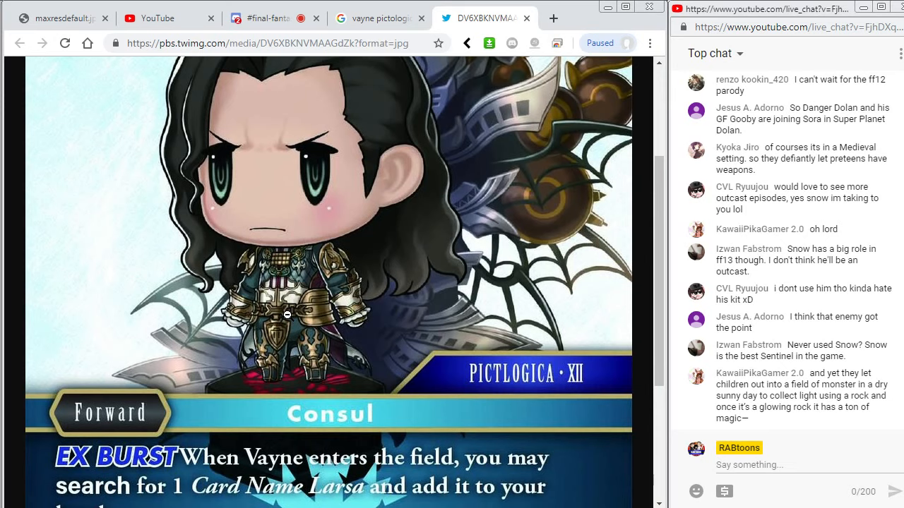
pyautogui.scroll(1, 286, 308)
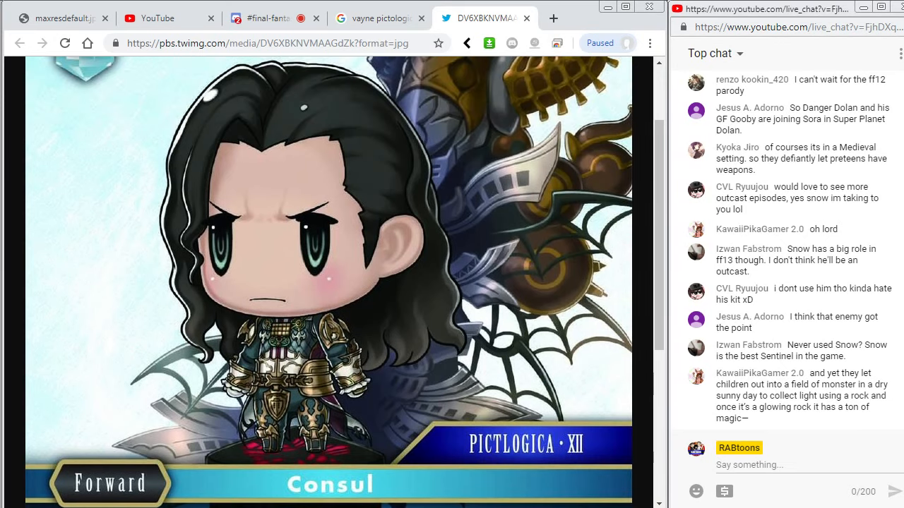
# Switch to Flash, move Layer 3 beneath Layer 2, and paste the copied Vayne card image onto it in the center
pyautogui.hotkey('alt', 'Tab')
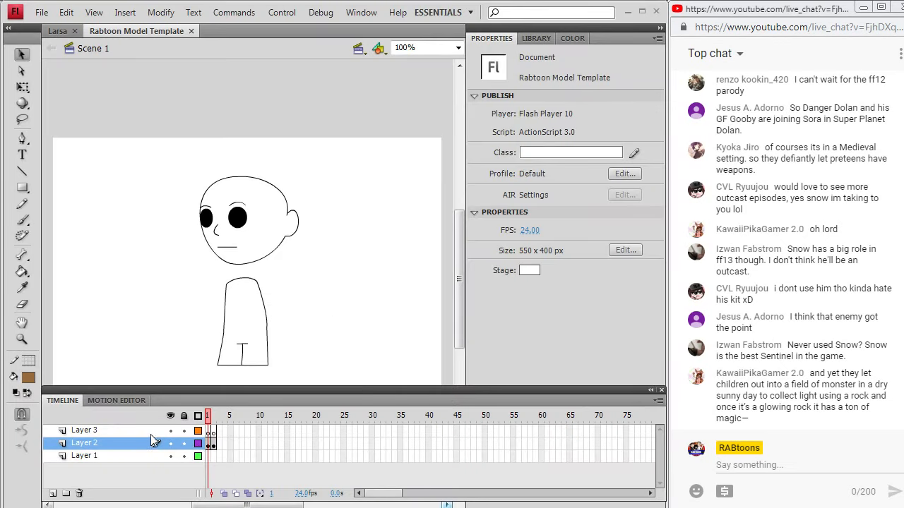
pyautogui.moveTo(149, 433); pyautogui.dragTo(144, 448)
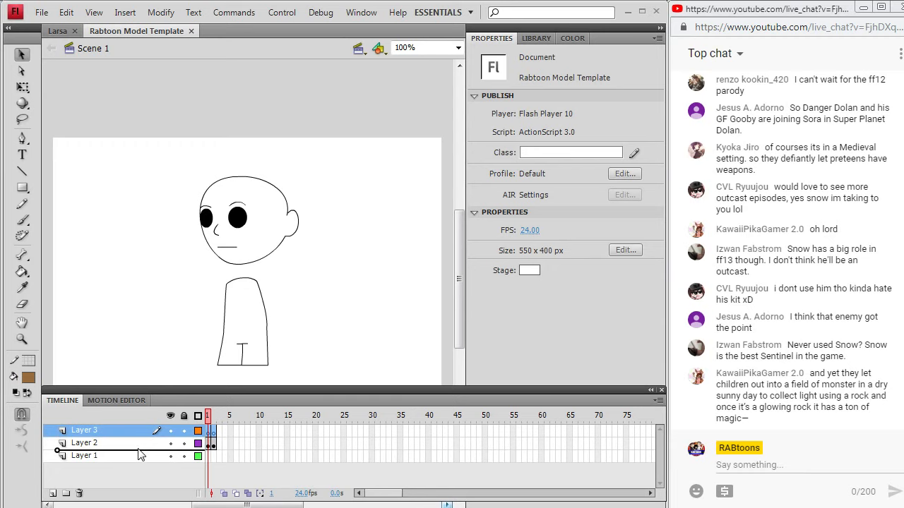
pyautogui.click(67, 12)
pyautogui.click(87, 99)
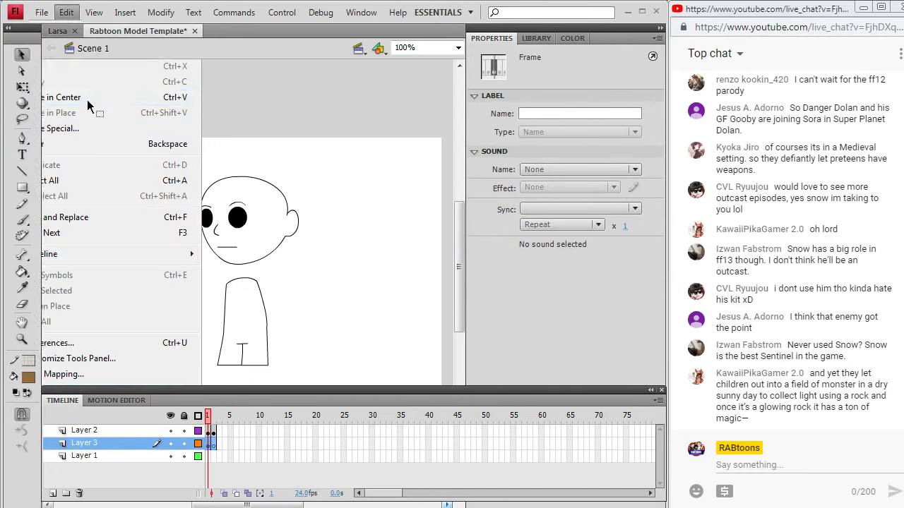
# Scale the Vayne card image down to about 295 × 412 px and position it over the template figure's head
pyautogui.moveTo(365, 290); pyautogui.dragTo(320, 185)
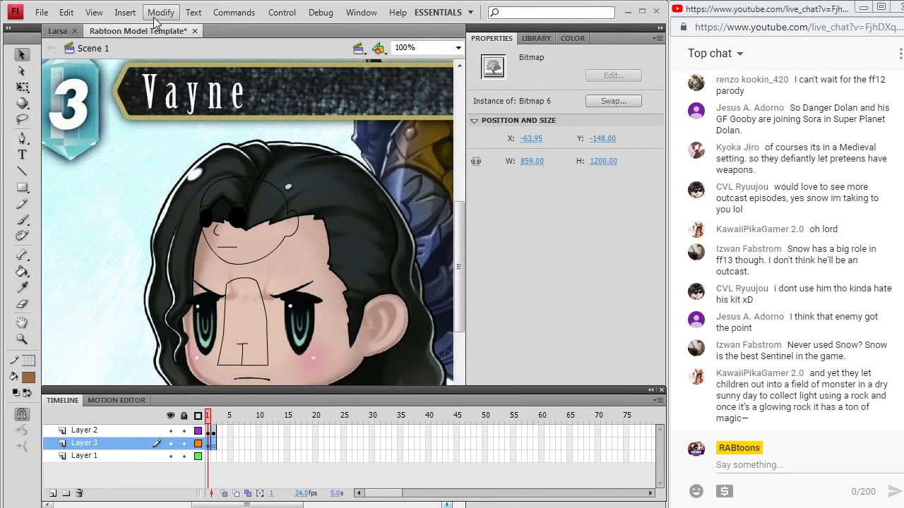
pyautogui.click(159, 13)
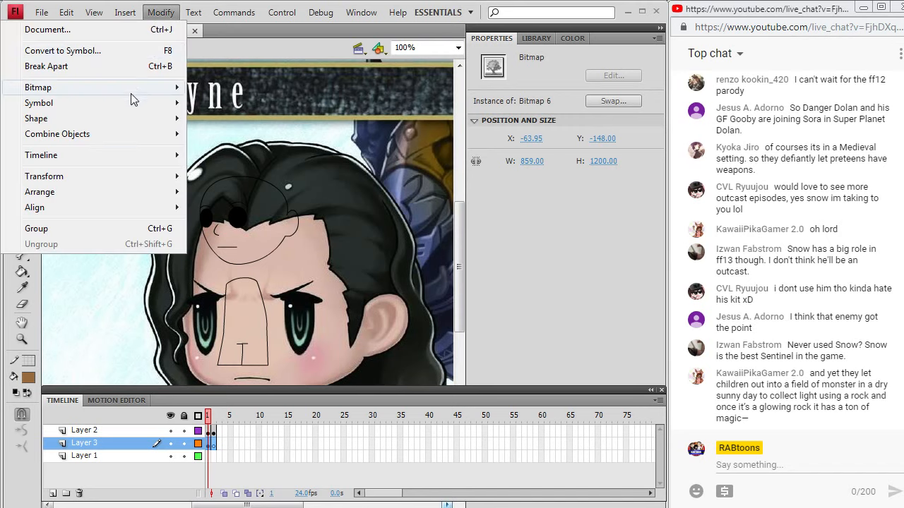
pyautogui.moveTo(81, 177)
pyautogui.click(229, 223)
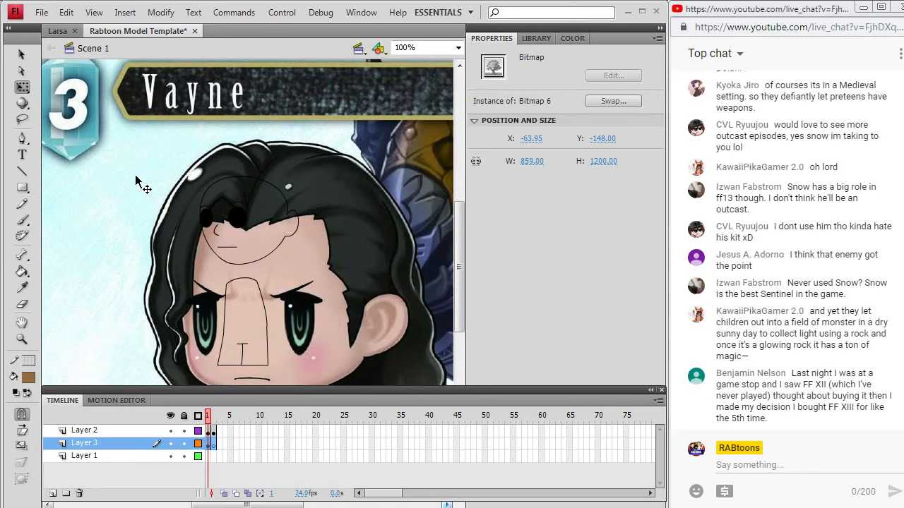
pyautogui.moveTo(125, 164); pyautogui.dragTo(190, 186)
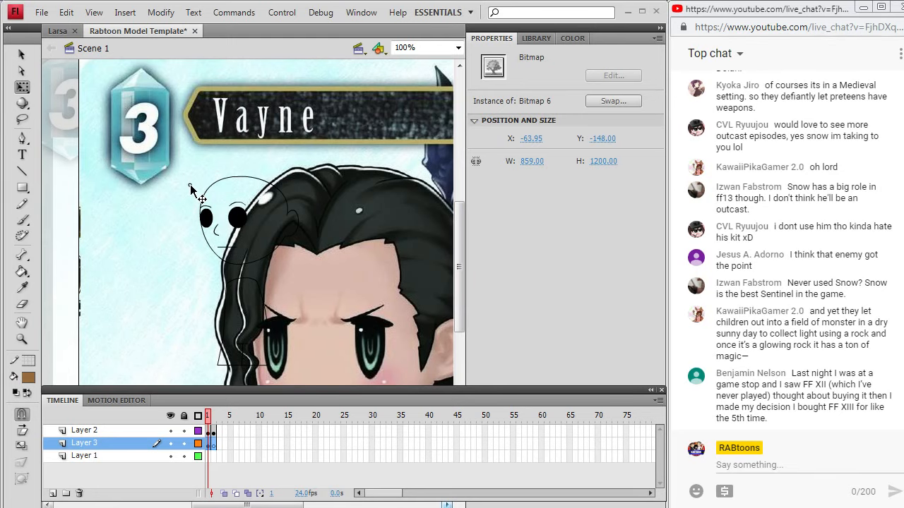
pyautogui.moveTo(190, 186); pyautogui.dragTo(201, 196)
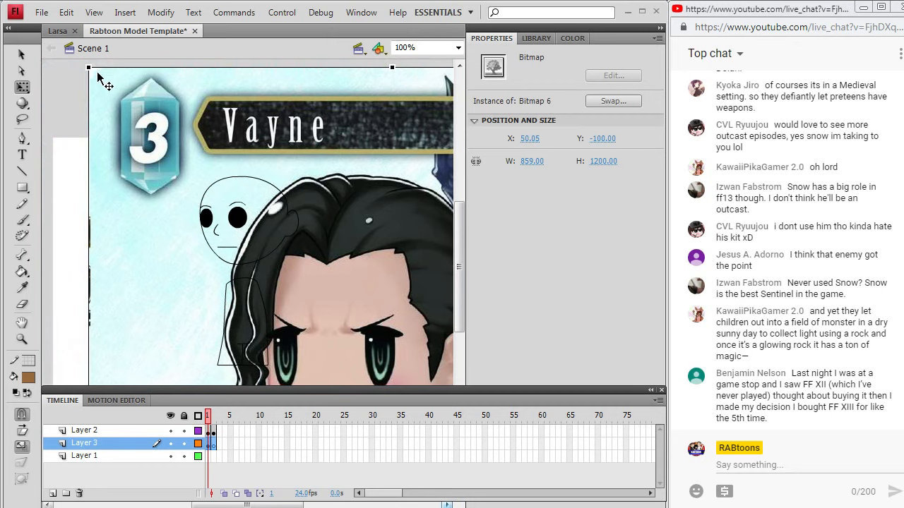
pyautogui.moveTo(87, 67); pyautogui.dragTo(105, 264)
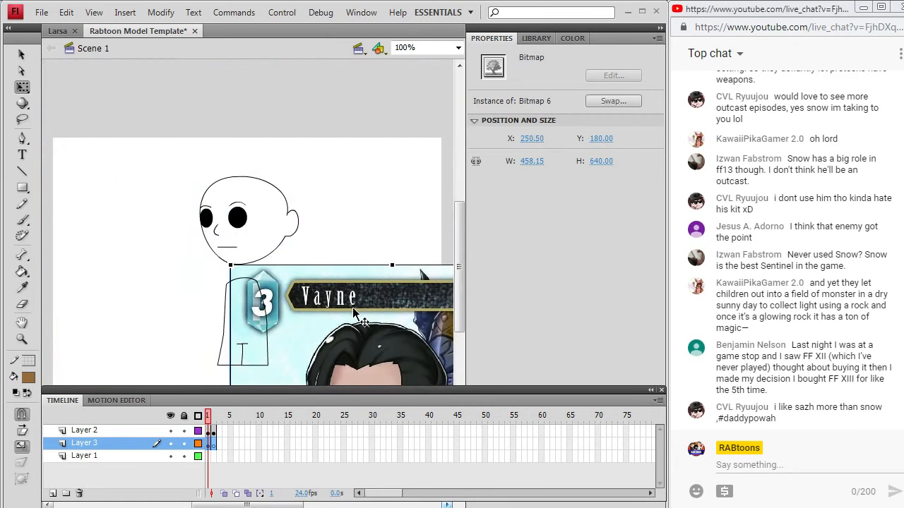
pyautogui.moveTo(352, 309); pyautogui.dragTo(229, 143)
pyautogui.moveTo(106, 99); pyautogui.dragTo(162, 181)
pyautogui.moveTo(313, 262); pyautogui.dragTo(299, 218)
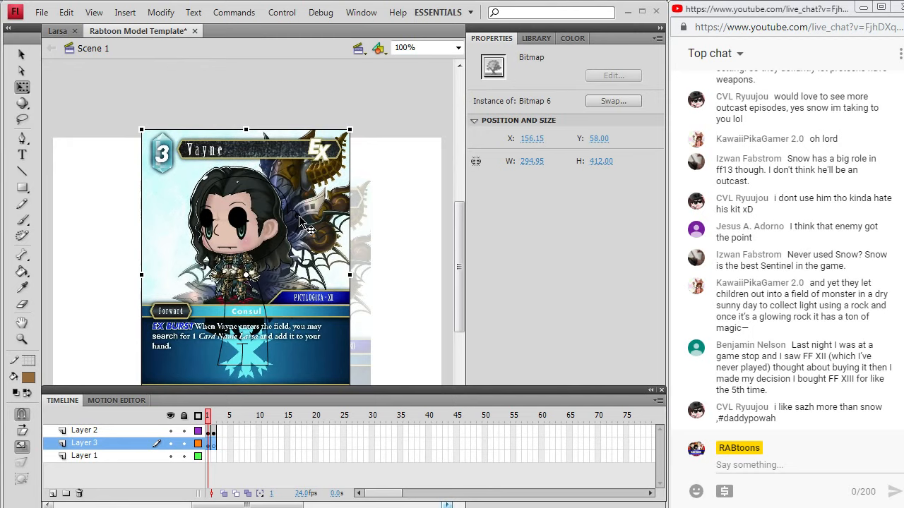
pyautogui.moveTo(299, 215); pyautogui.dragTo(298, 215)
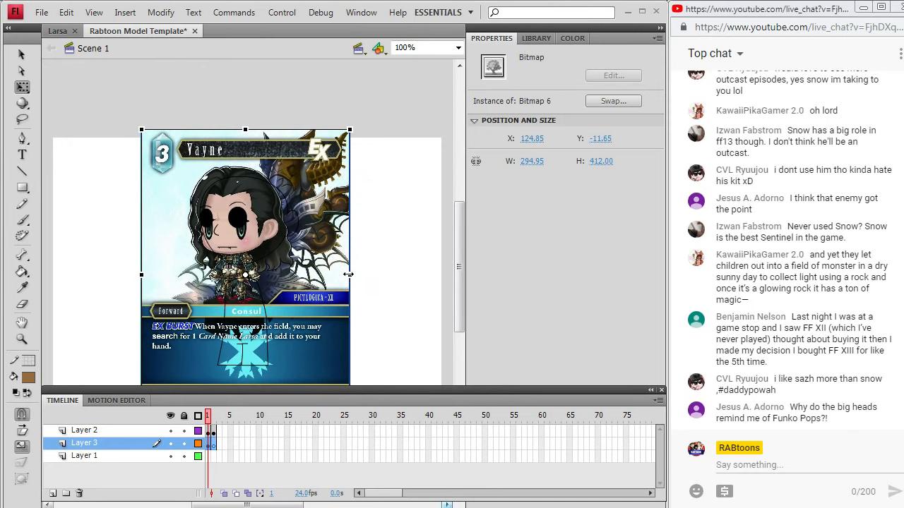
# Stretch the card image to about 351 px wide and shift it so Vayne's face lines up with the template head
pyautogui.moveTo(348, 275); pyautogui.dragTo(369, 275)
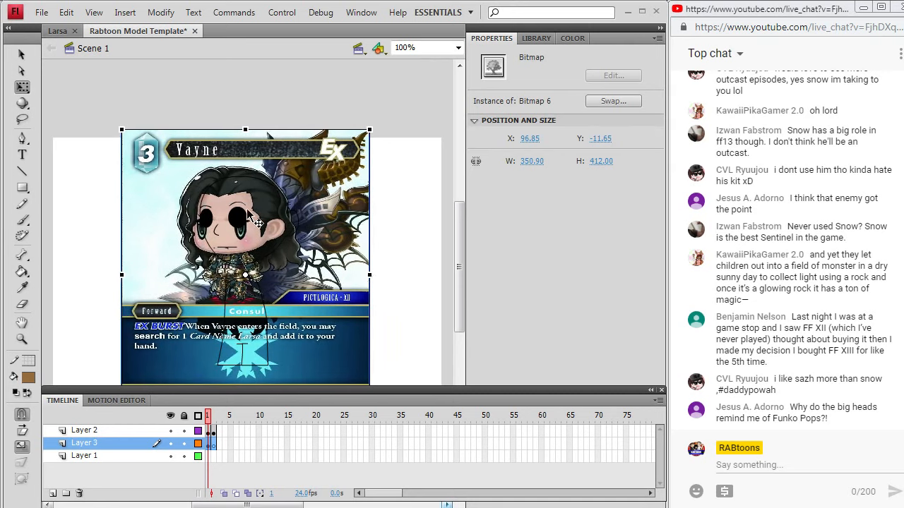
pyautogui.moveTo(246, 210); pyautogui.dragTo(255, 216)
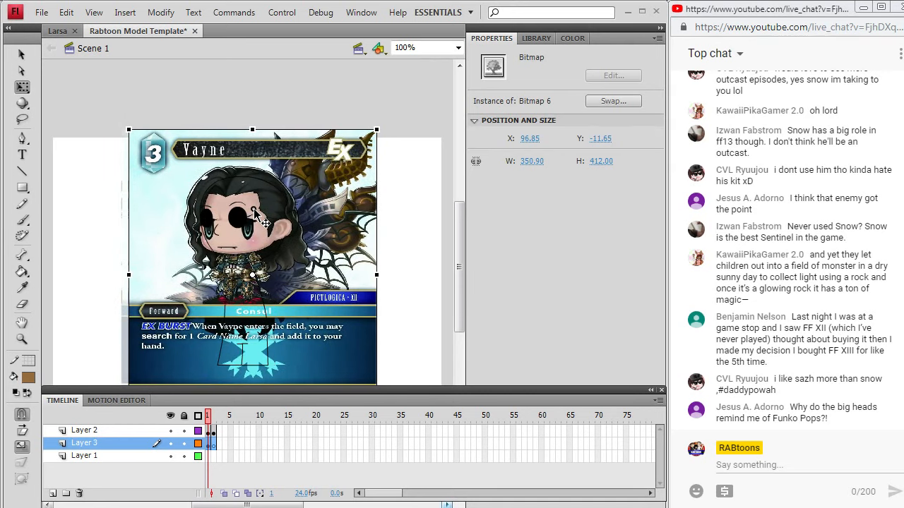
pyautogui.click(410, 219)
# Insert a frame after frame 1 on Layer 2, go to frame 2, and deselect the template drawing
pyautogui.rightClick(209, 431)
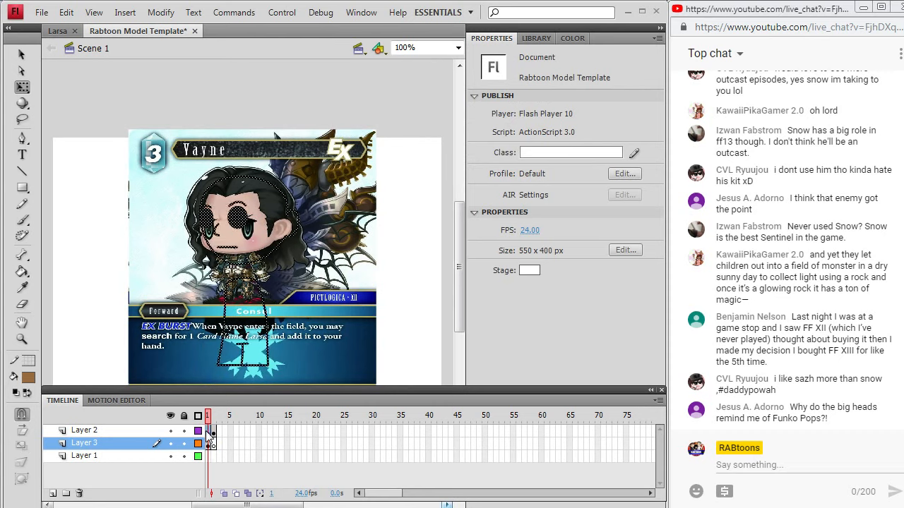
pyautogui.click(249, 115)
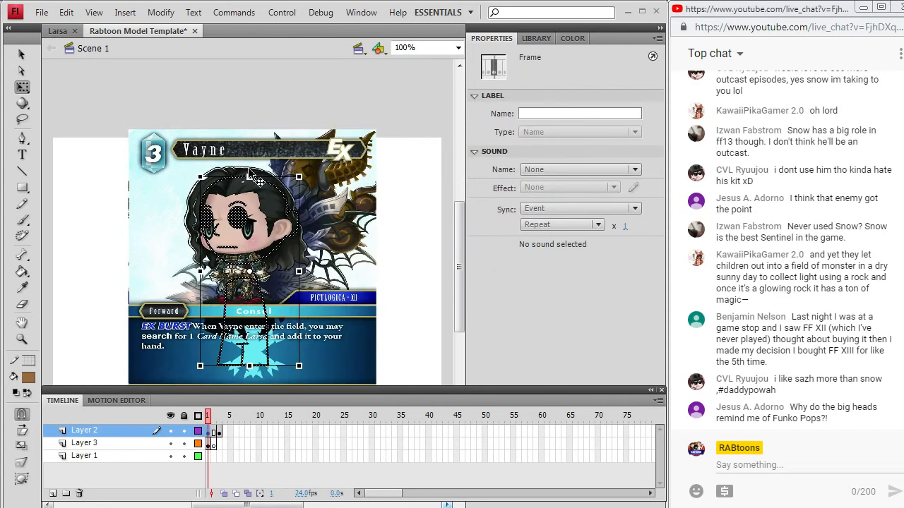
pyautogui.click(215, 433)
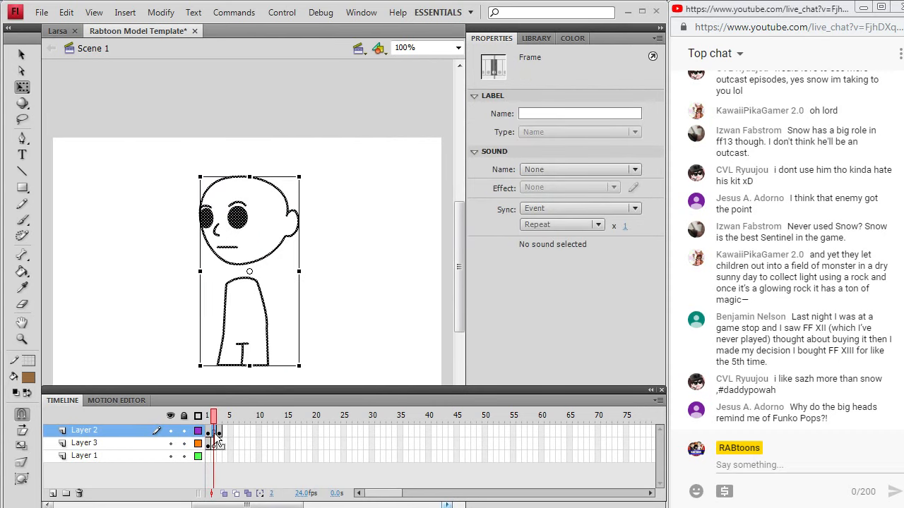
pyautogui.click(22, 54)
pyautogui.click(183, 146)
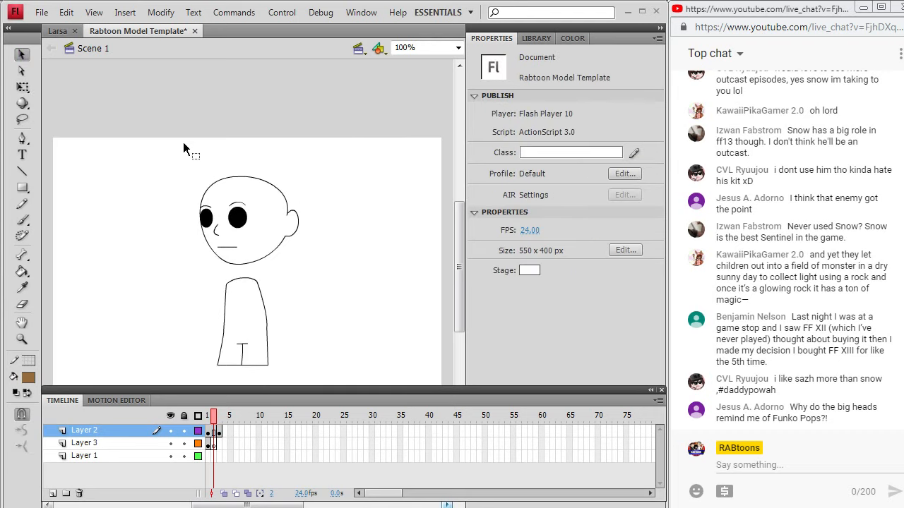
# Set the fill color to black (#000000) for the brush
pyautogui.click(29, 378)
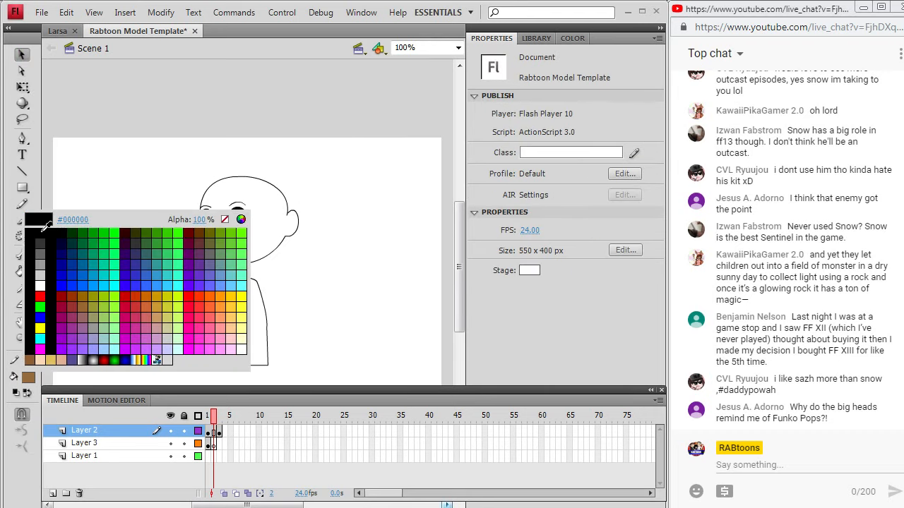
pyautogui.click(39, 226)
pyautogui.click(22, 219)
pyautogui.click(21, 54)
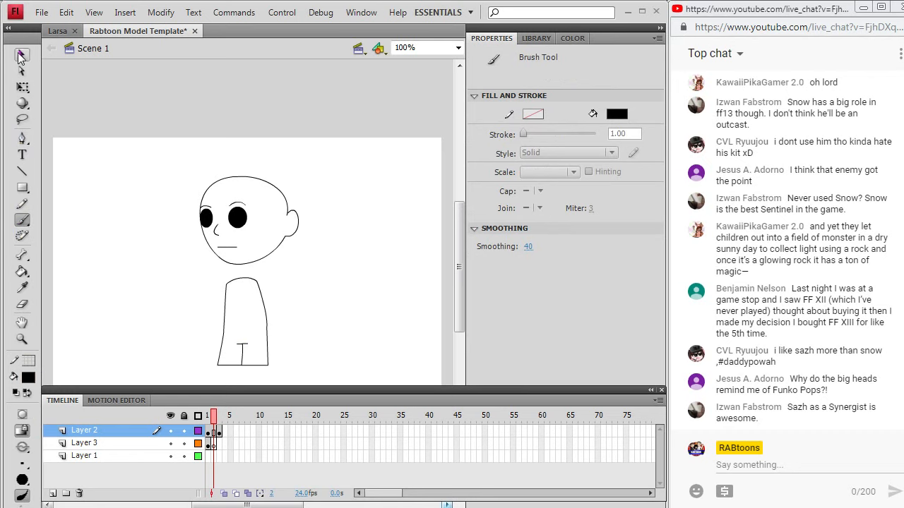
# Turn on onion skinning limited to frames 1 and 2, and zoom in on the head to 200%
pyautogui.scroll(-3, 95, 146)
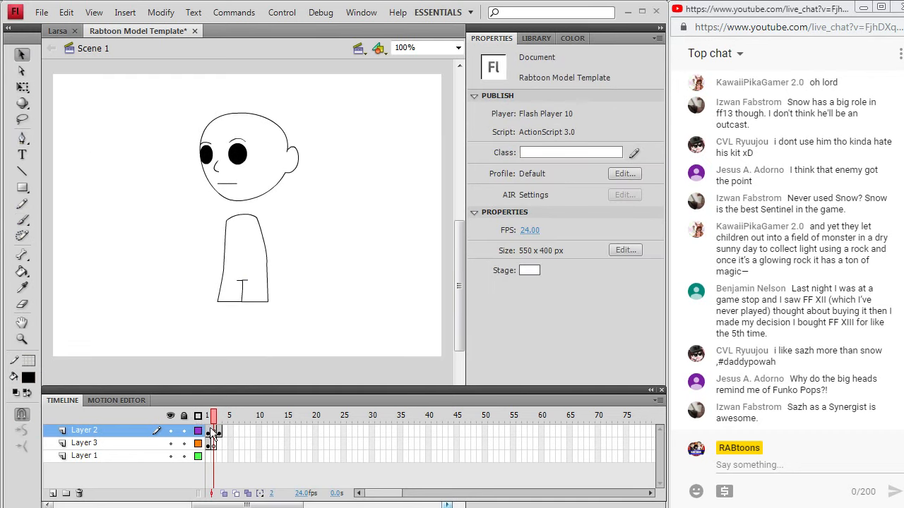
pyautogui.click(224, 493)
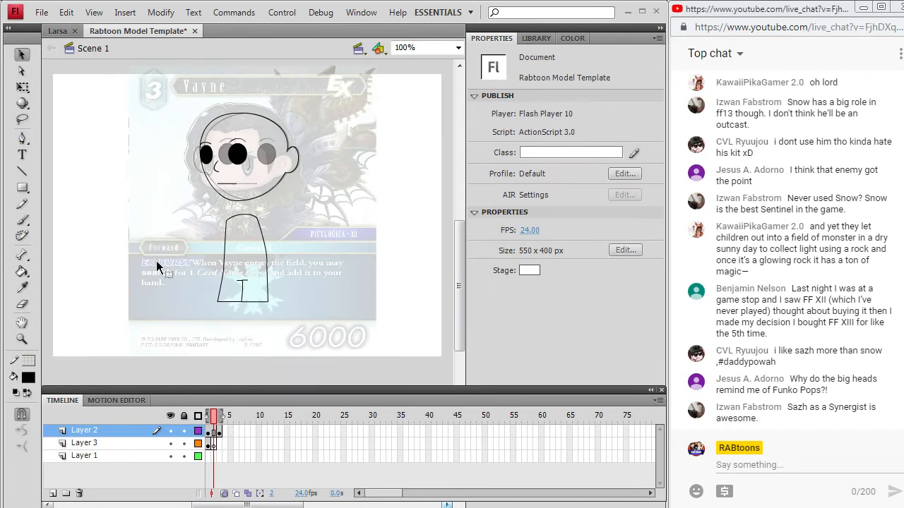
pyautogui.moveTo(219, 417); pyautogui.dragTo(212, 399)
pyautogui.click(22, 339)
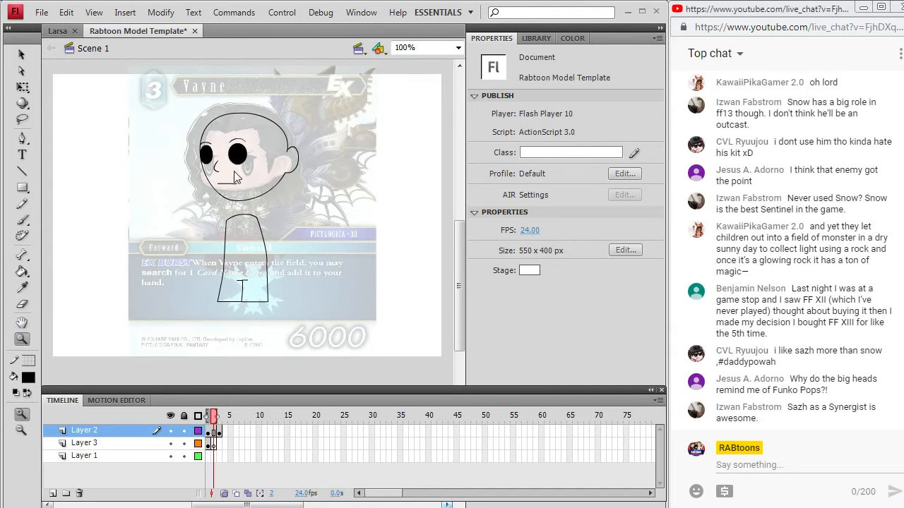
pyautogui.click(234, 172)
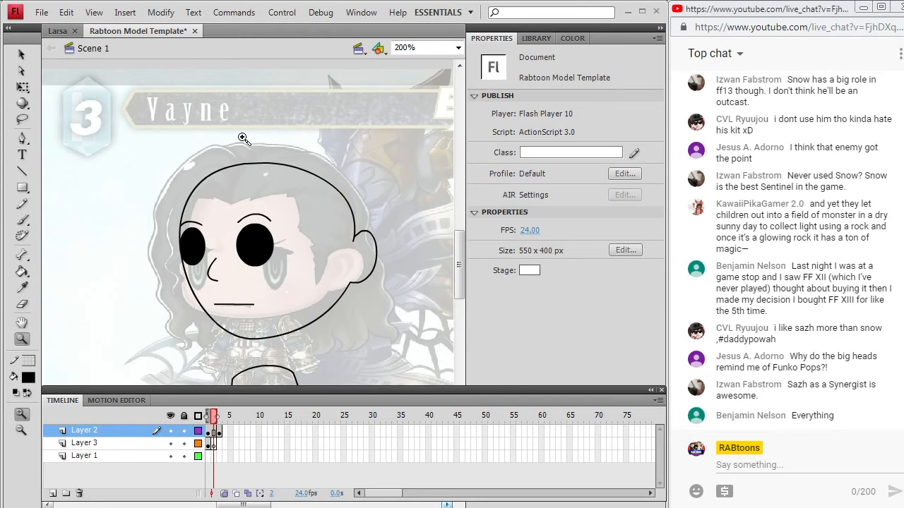
# Choose the Brush tool, check the Vayne reference in the browser, and insert a new layer above Layer 2
pyautogui.click(22, 220)
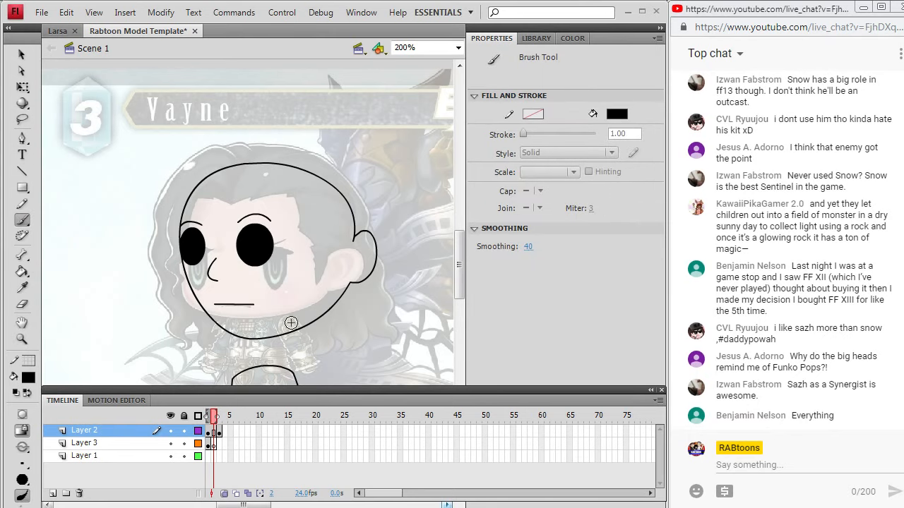
pyautogui.hotkey('alt', 'Tab')
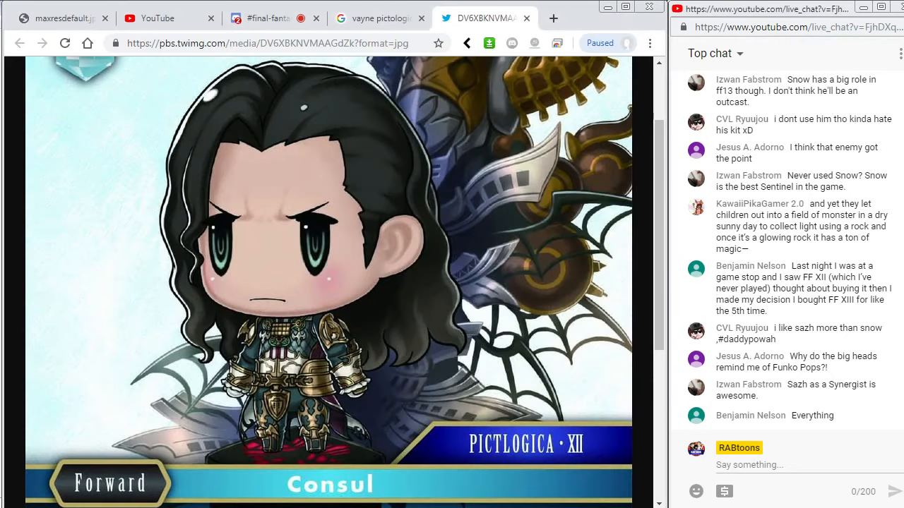
pyautogui.hotkey('alt', 'Tab')
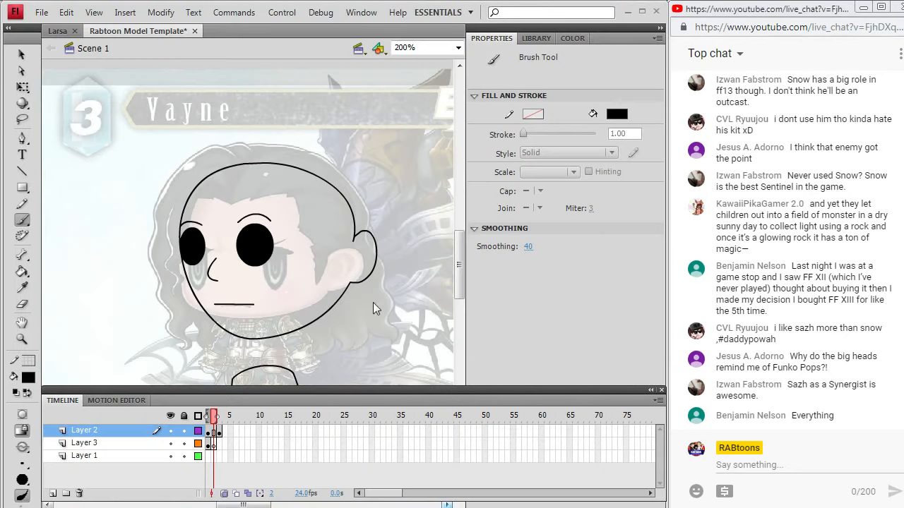
pyautogui.click(125, 12)
pyautogui.moveTo(127, 103)
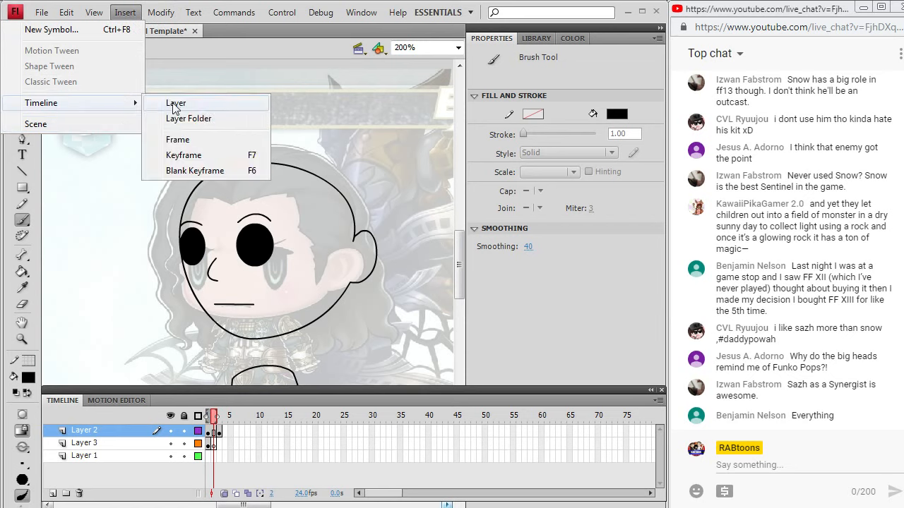
pyautogui.click(174, 103)
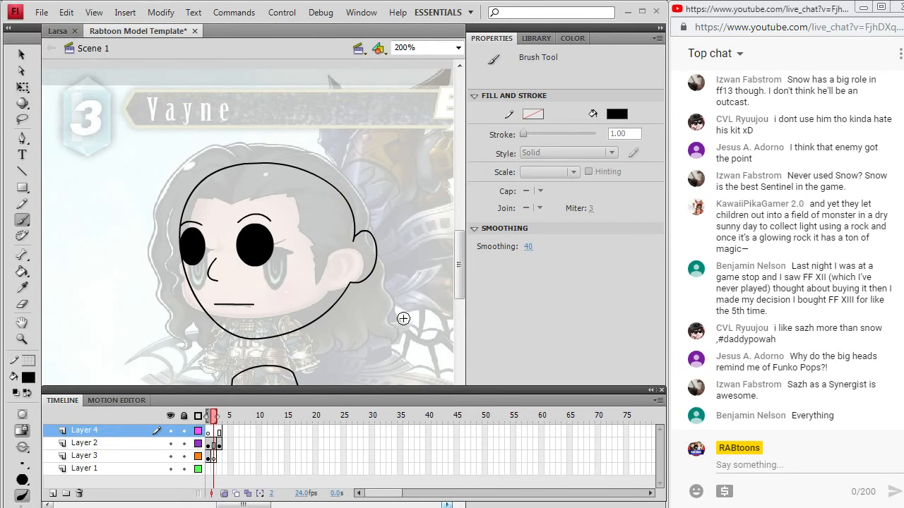
# Check the reference and brush the wavy outer and inner lines of the hair lock framing the far side of the face
pyautogui.hotkey('alt', 'Tab')
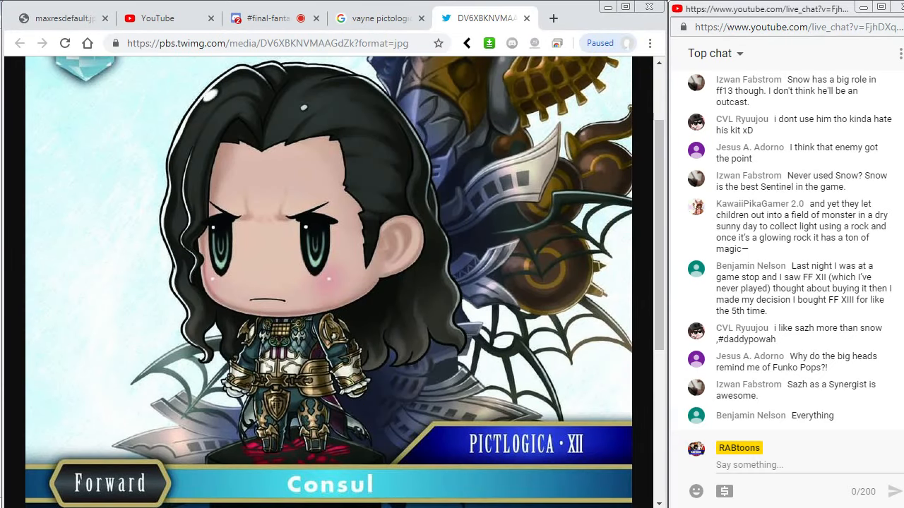
pyautogui.hotkey('alt', 'Tab')
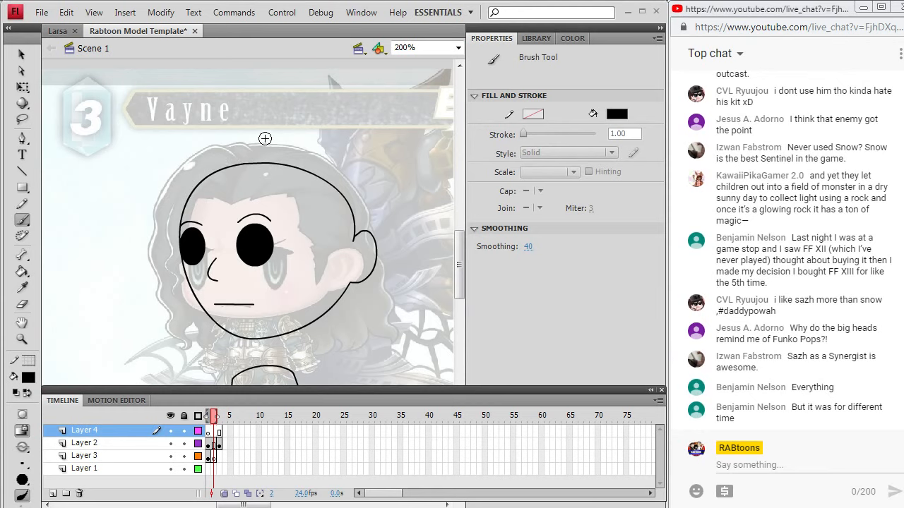
pyautogui.moveTo(221, 167)
pyautogui.mouseDown()
pyautogui.moveTo(191, 178)
pyautogui.moveTo(174, 212)
pyautogui.moveTo(174, 274)
pyautogui.mouseUp()
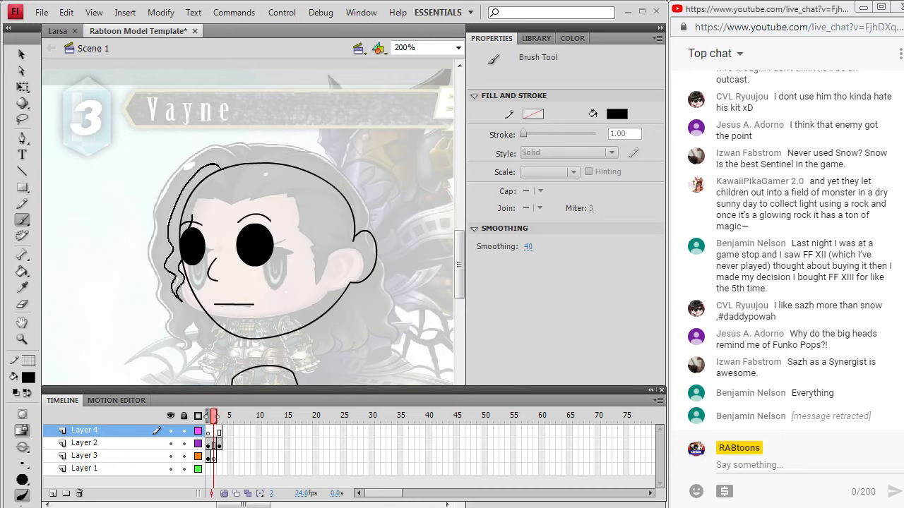
pyautogui.moveTo(192, 213)
pyautogui.mouseDown()
pyautogui.moveTo(201, 189)
pyautogui.moveTo(220, 186)
pyautogui.mouseUp()
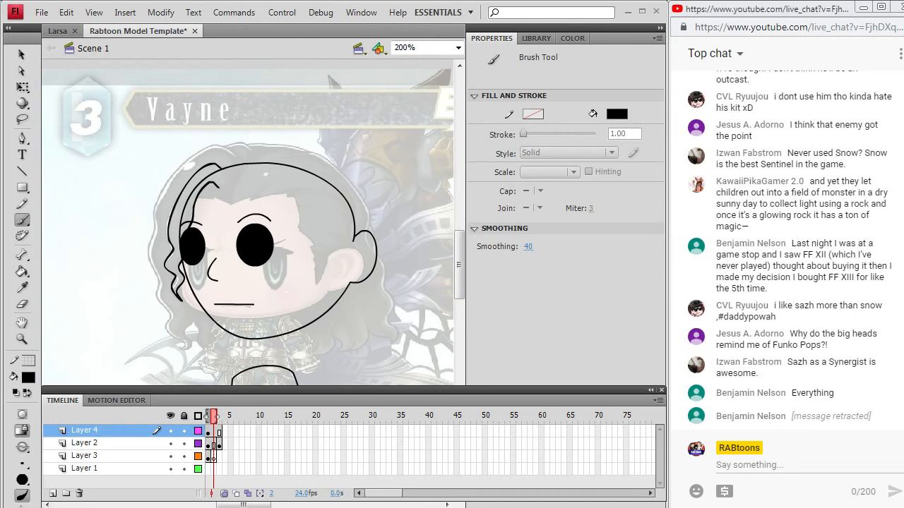
# Consult the reference again and brush the jagged hairline across the forehead and down to the sideburn before the ear
pyautogui.hotkey('alt', 'Tab')
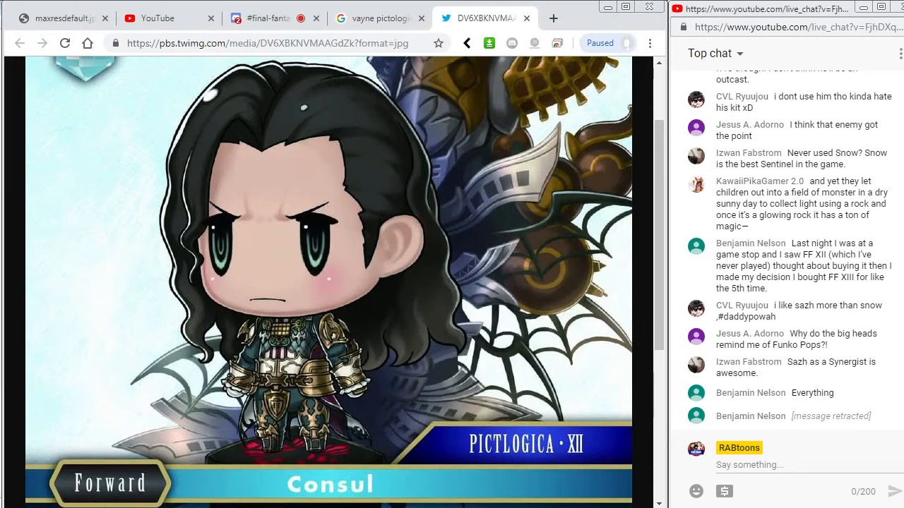
pyautogui.hotkey('alt', 'Tab')
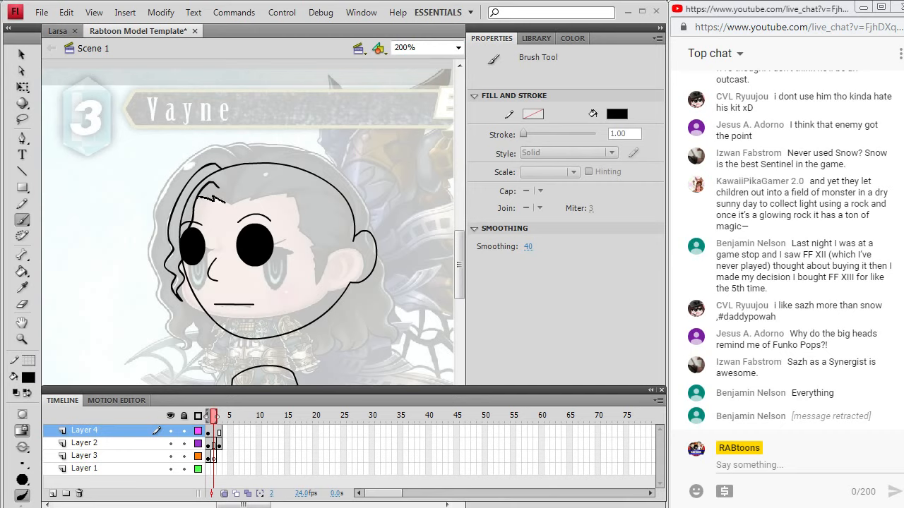
pyautogui.moveTo(232, 205)
pyautogui.mouseDown()
pyautogui.moveTo(286, 193)
pyautogui.moveTo(297, 204)
pyautogui.mouseUp()
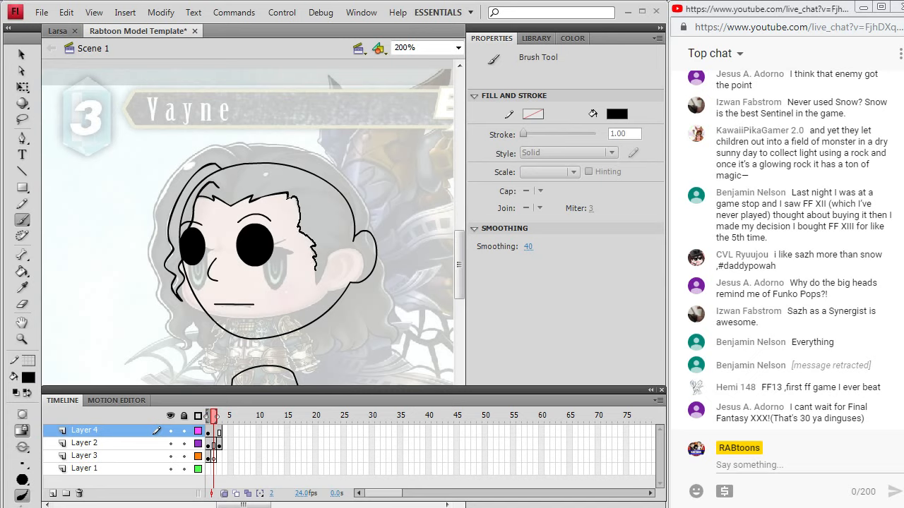
# Brush the sideburn's back edge up to the top of the ear and the wavy outer hair line on the face's far side
pyautogui.moveTo(333, 275); pyautogui.dragTo(369, 229)
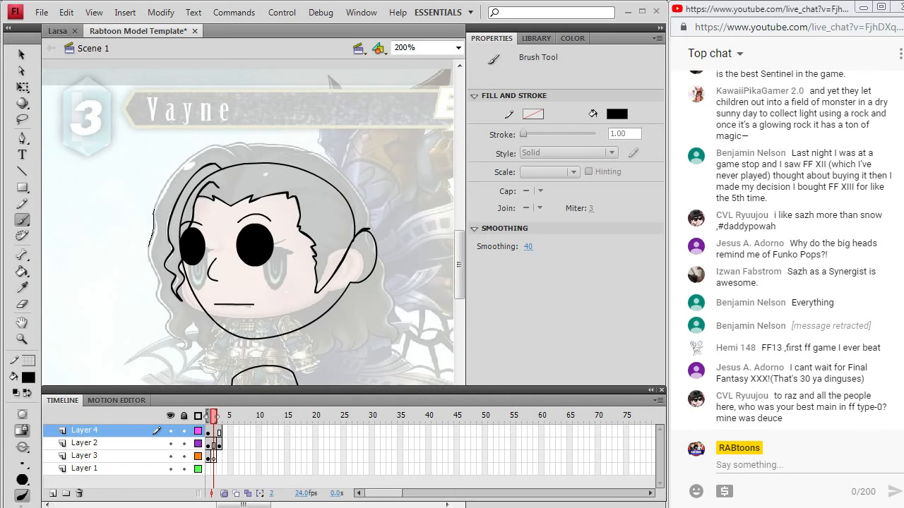
pyautogui.moveTo(150, 252)
pyautogui.mouseDown()
pyautogui.moveTo(157, 298)
pyautogui.moveTo(175, 315)
pyautogui.moveTo(177, 359)
pyautogui.moveTo(191, 345)
pyautogui.moveTo(189, 324)
pyautogui.moveTo(204, 336)
pyautogui.moveTo(203, 358)
pyautogui.moveTo(219, 375)
pyautogui.moveTo(225, 347)
pyautogui.mouseUp()
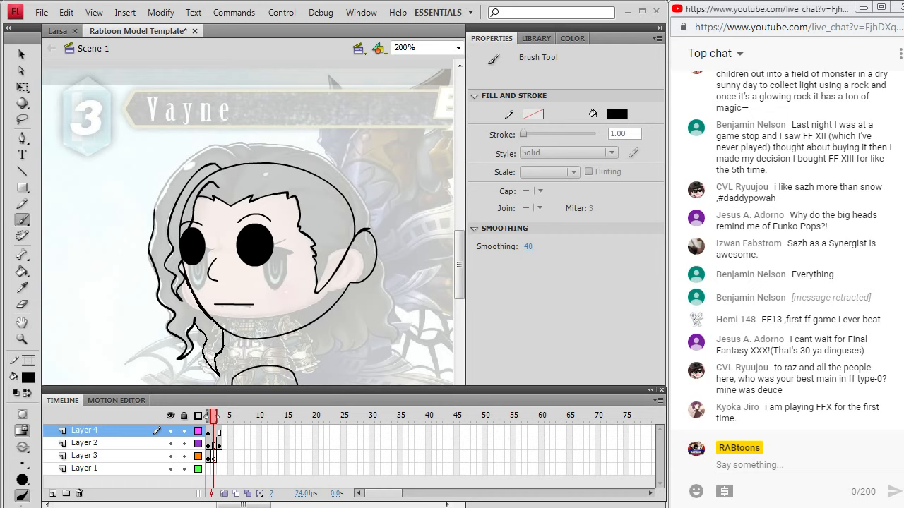
pyautogui.moveTo(184, 265); pyautogui.dragTo(181, 256)
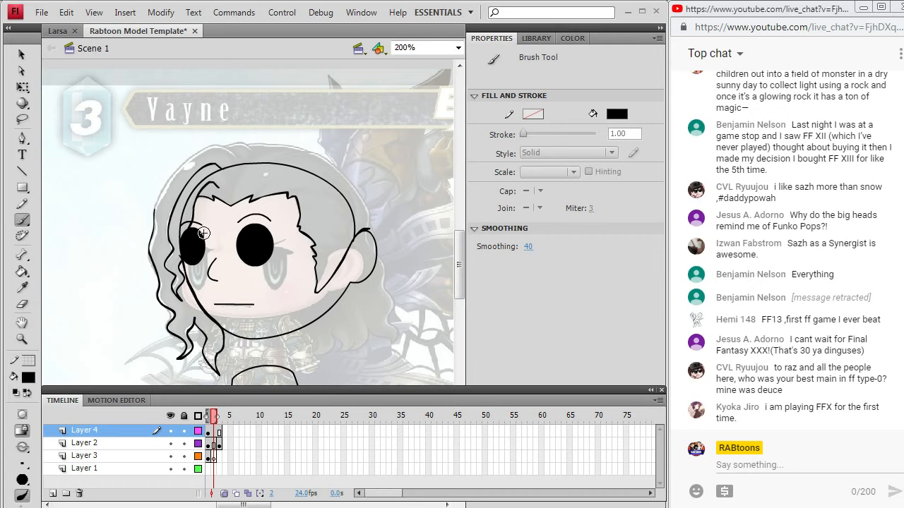
pyautogui.hotkey('ctrl', 'z')
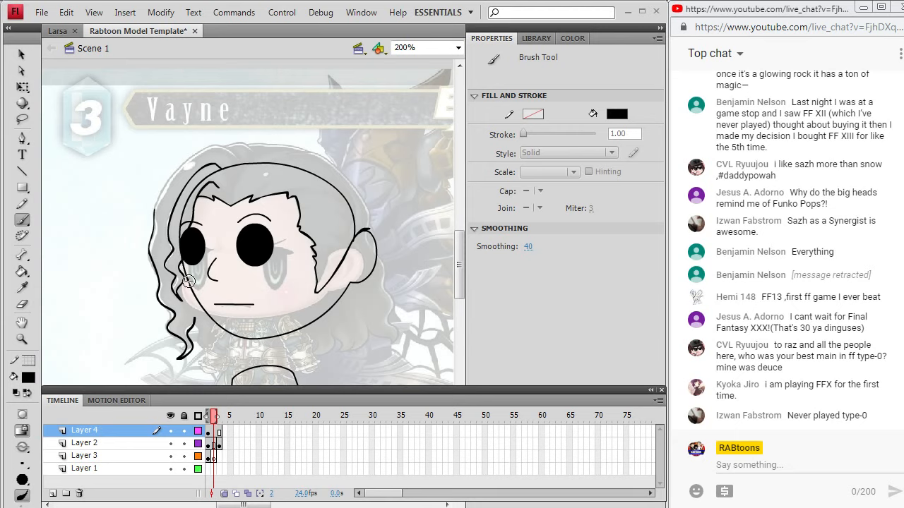
pyautogui.hotkey('ctrl', 'z')
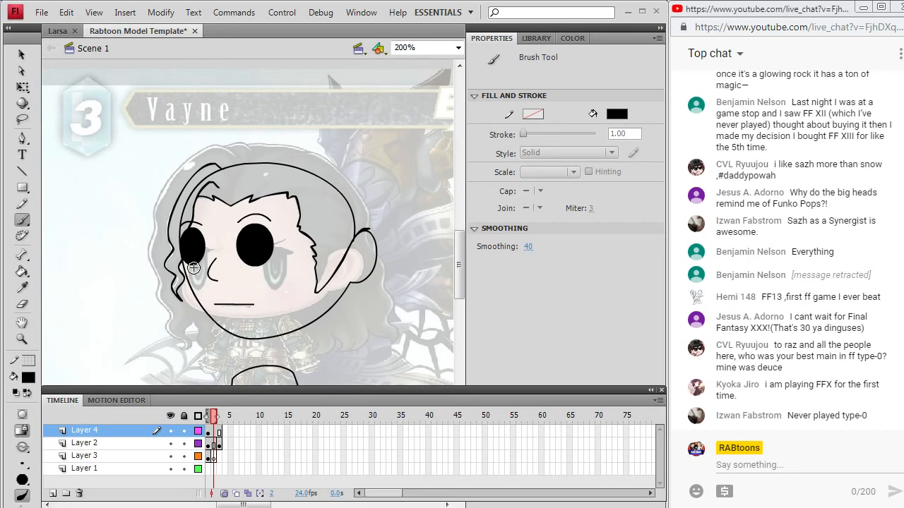
pyautogui.click(67, 12)
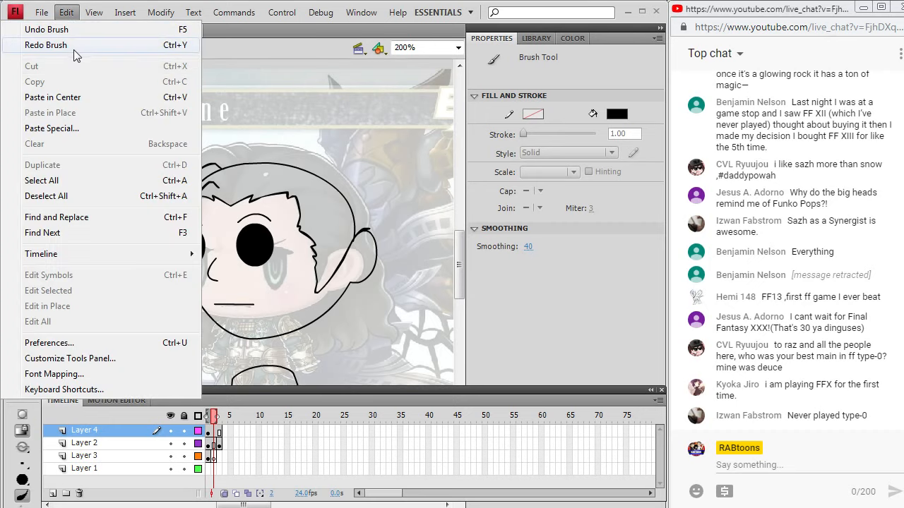
pyautogui.click(72, 46)
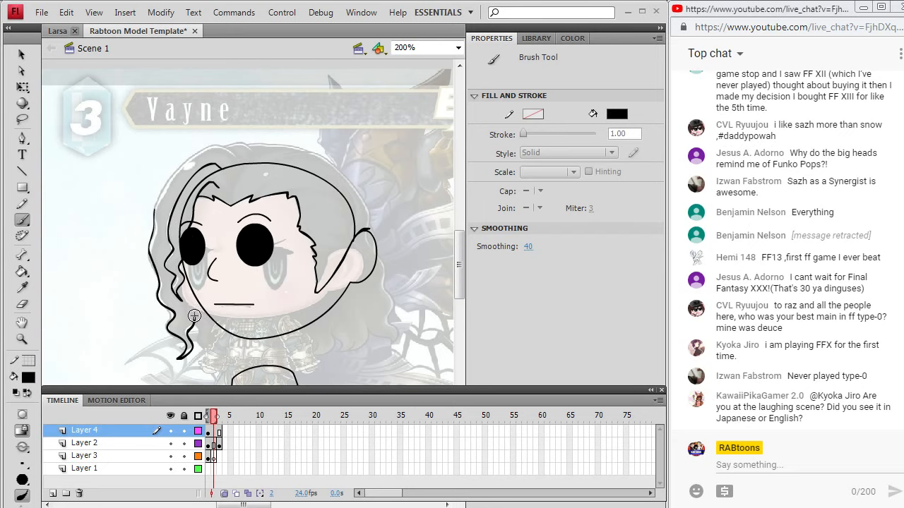
# Brush the inner curl of the far-side lock and trace the outer hair contour over the crown and down behind the ear
pyautogui.moveTo(195, 315); pyautogui.dragTo(193, 328)
pyautogui.moveTo(212, 324); pyautogui.dragTo(214, 320)
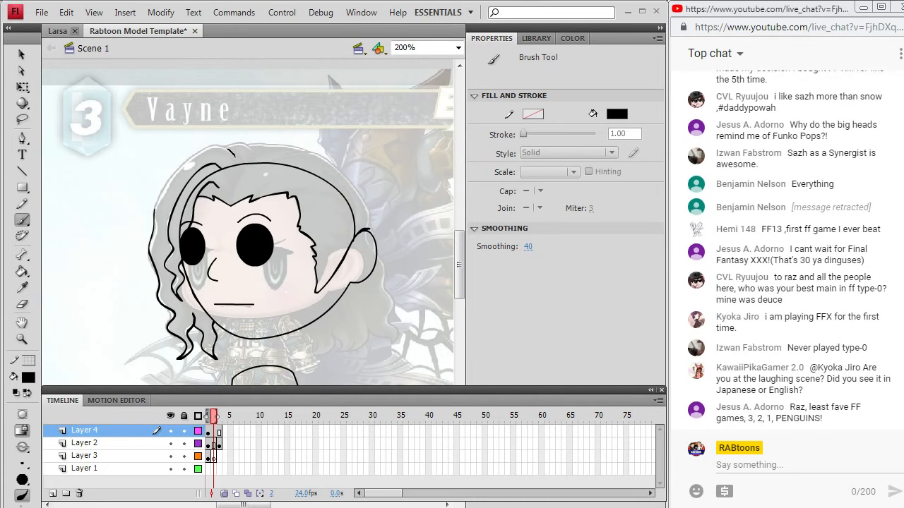
pyautogui.moveTo(214, 145)
pyautogui.mouseDown()
pyautogui.moveTo(170, 181)
pyautogui.moveTo(153, 217)
pyautogui.mouseUp()
pyautogui.moveTo(226, 147); pyautogui.dragTo(254, 148)
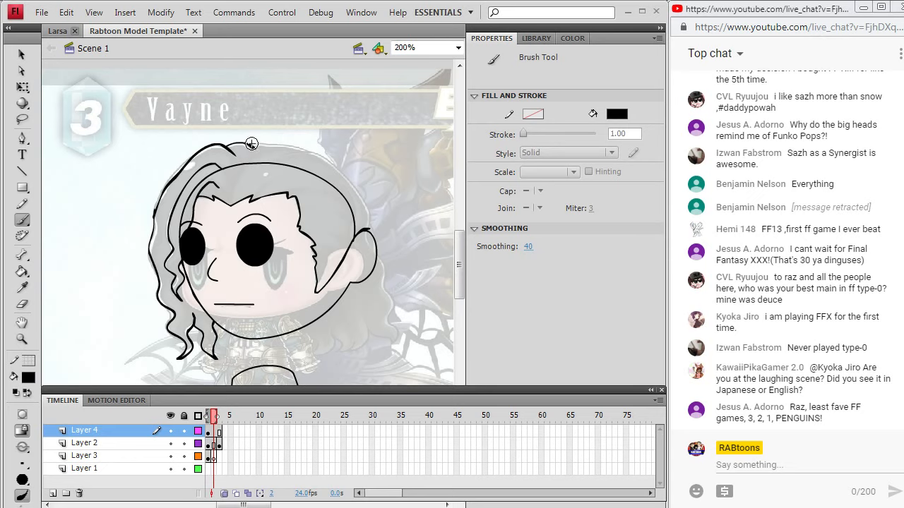
pyautogui.moveTo(254, 143)
pyautogui.mouseDown()
pyautogui.moveTo(306, 145)
pyautogui.moveTo(334, 153)
pyautogui.moveTo(352, 175)
pyautogui.moveTo(383, 236)
pyautogui.moveTo(377, 286)
pyautogui.moveTo(384, 311)
pyautogui.mouseUp()
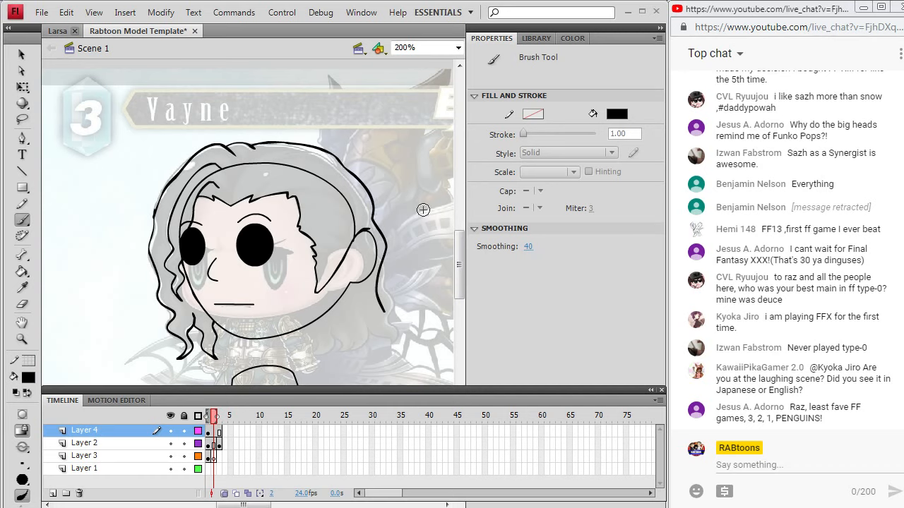
# Brush the jagged lower tips of the back hair from the jaw to the outer contour and touch up the line above the ear
pyautogui.moveTo(460, 243); pyautogui.dragTo(460, 261)
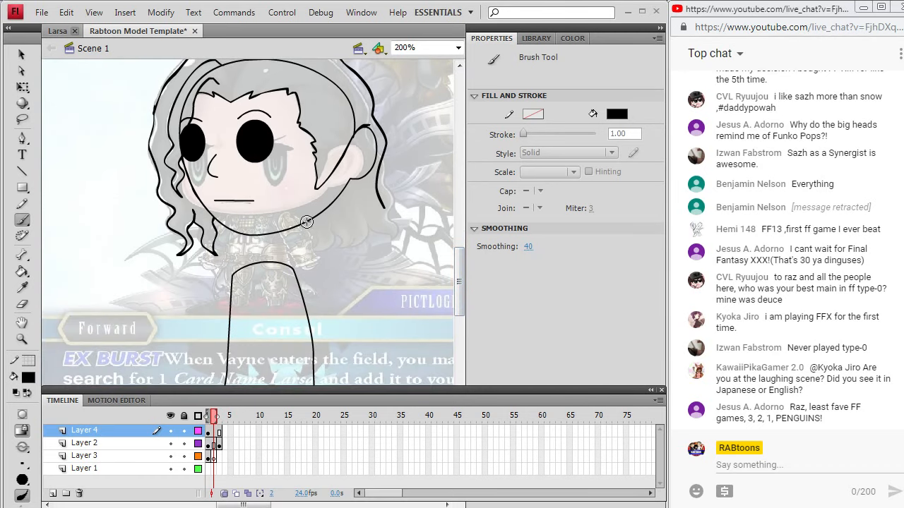
pyautogui.moveTo(306, 223)
pyautogui.mouseDown()
pyautogui.moveTo(309, 259)
pyautogui.moveTo(317, 290)
pyautogui.moveTo(326, 288)
pyautogui.moveTo(334, 253)
pyautogui.moveTo(342, 271)
pyautogui.moveTo(366, 257)
pyautogui.moveTo(363, 227)
pyautogui.moveTo(386, 250)
pyautogui.moveTo(382, 206)
pyautogui.mouseUp()
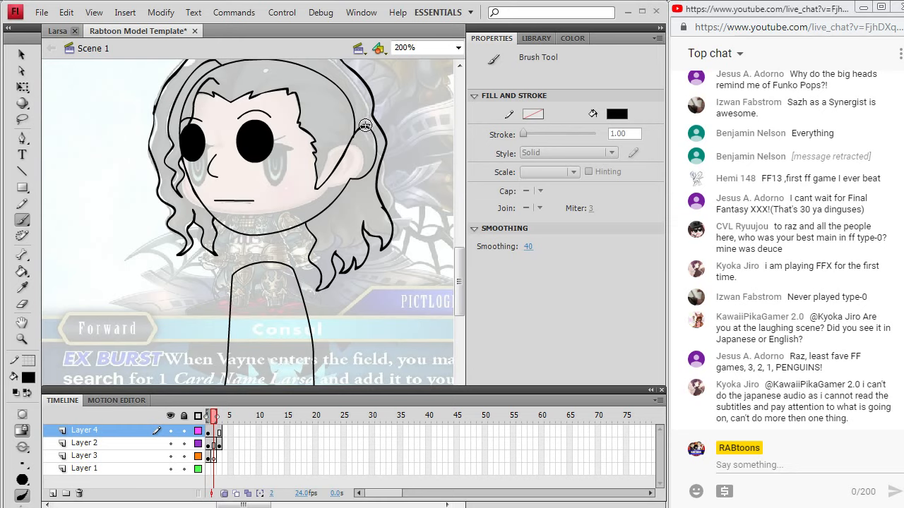
pyautogui.moveTo(360, 135); pyautogui.dragTo(373, 127)
pyautogui.moveTo(311, 221); pyautogui.dragTo(313, 217)
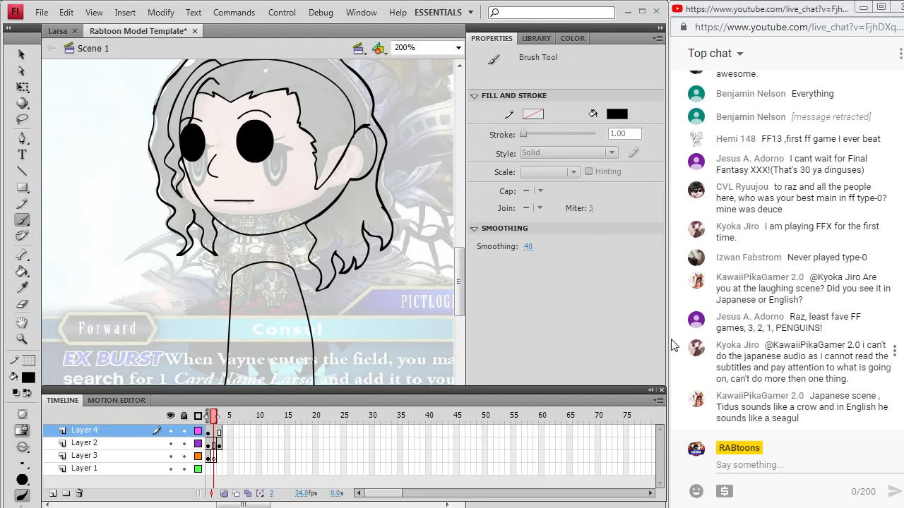
pyautogui.click(42, 12)
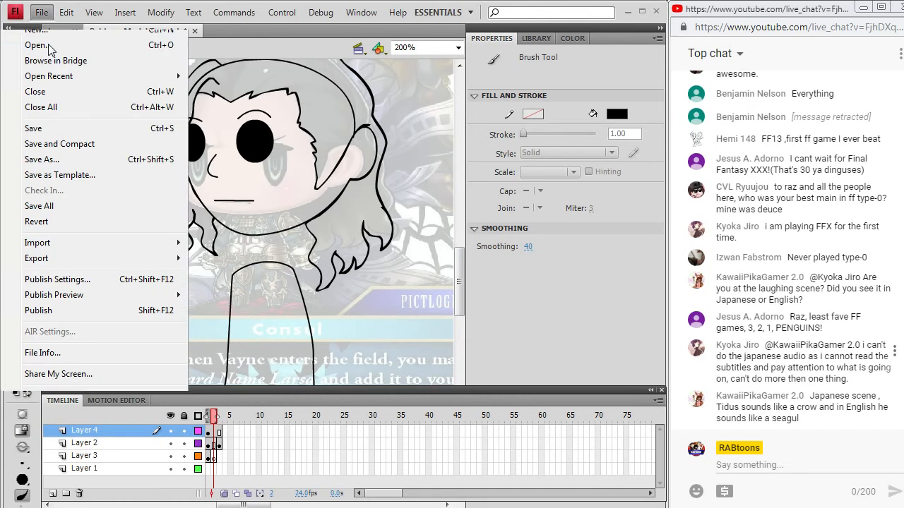
pyautogui.click(51, 48)
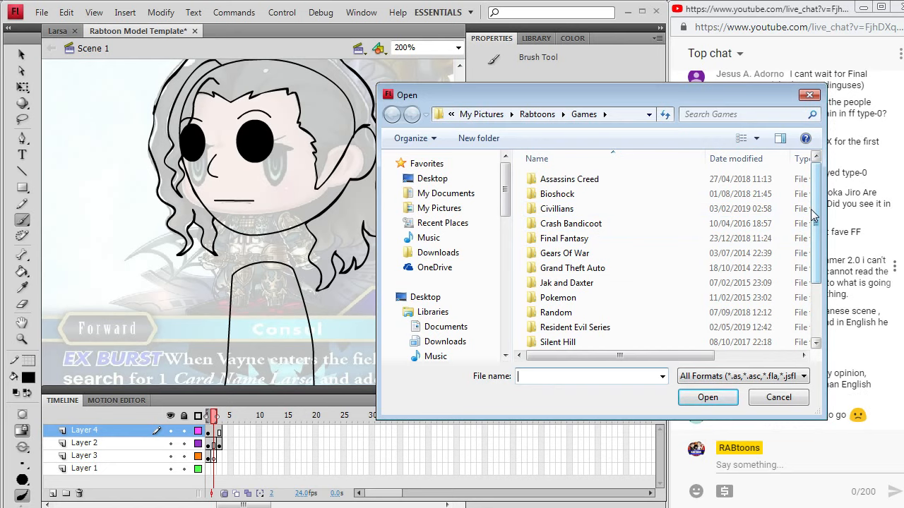
pyautogui.moveTo(813, 216); pyautogui.dragTo(814, 268)
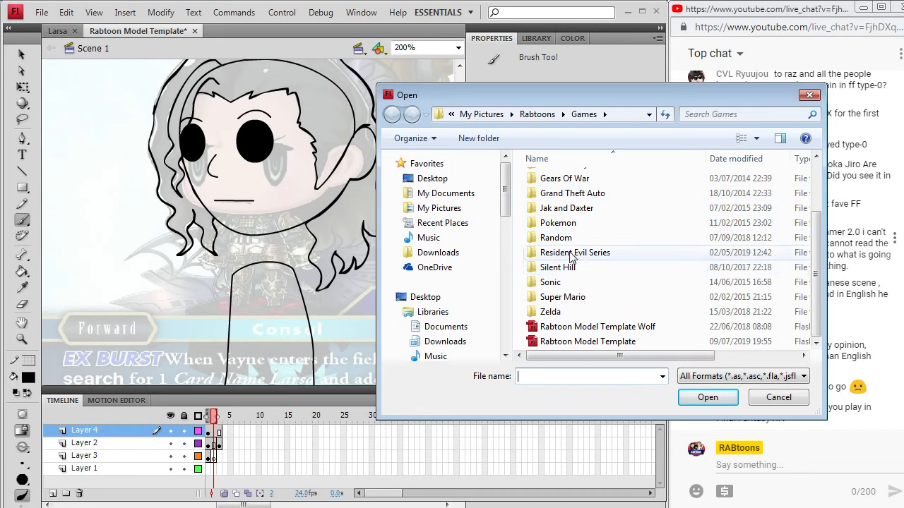
pyautogui.click(565, 222)
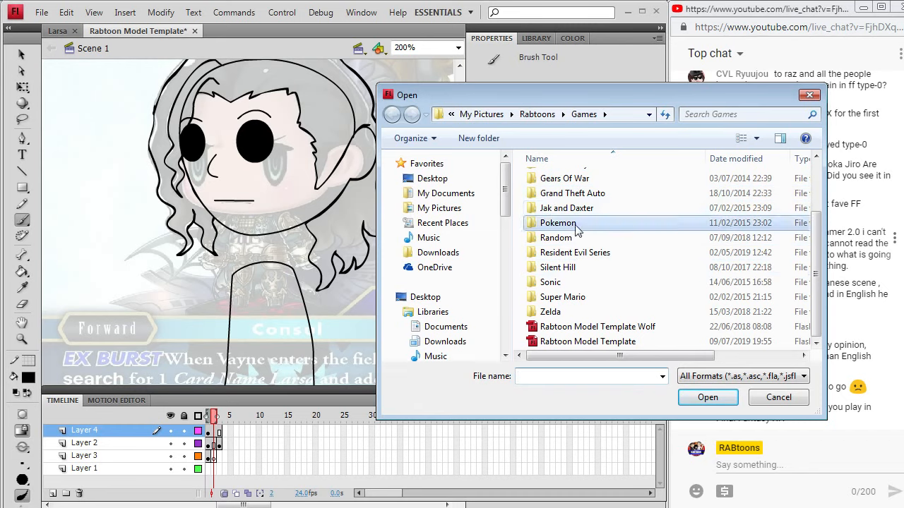
pyautogui.scroll(2, 572, 233)
pyautogui.doubleClick(572, 239)
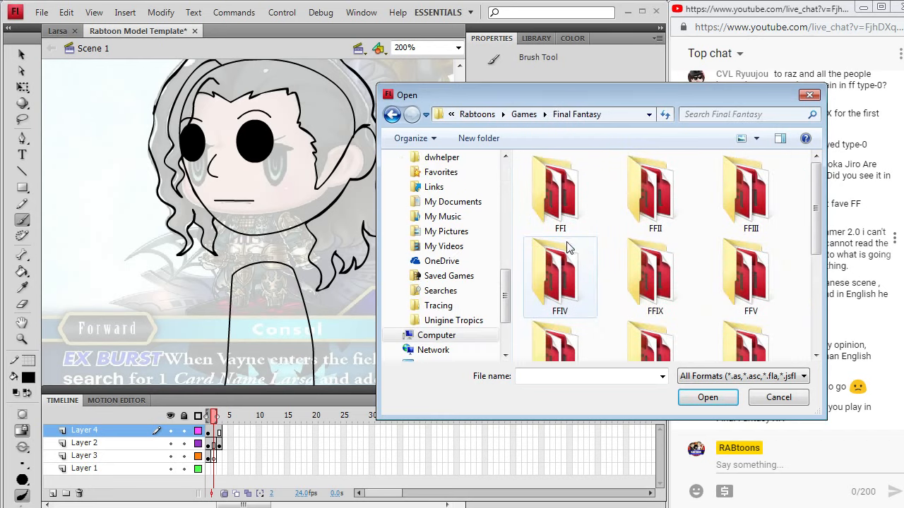
pyautogui.scroll(-3, 605, 293)
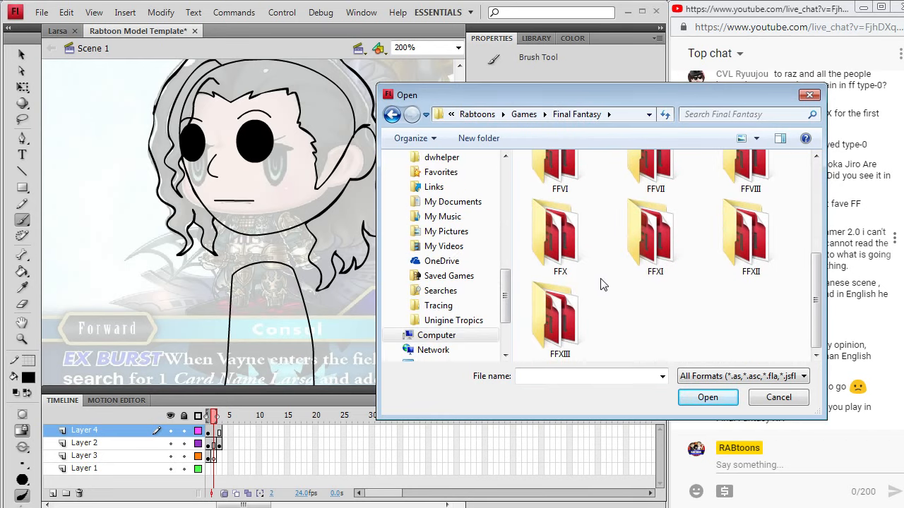
pyautogui.moveTo(816, 282); pyautogui.dragTo(795, 307)
pyautogui.doubleClick(732, 244)
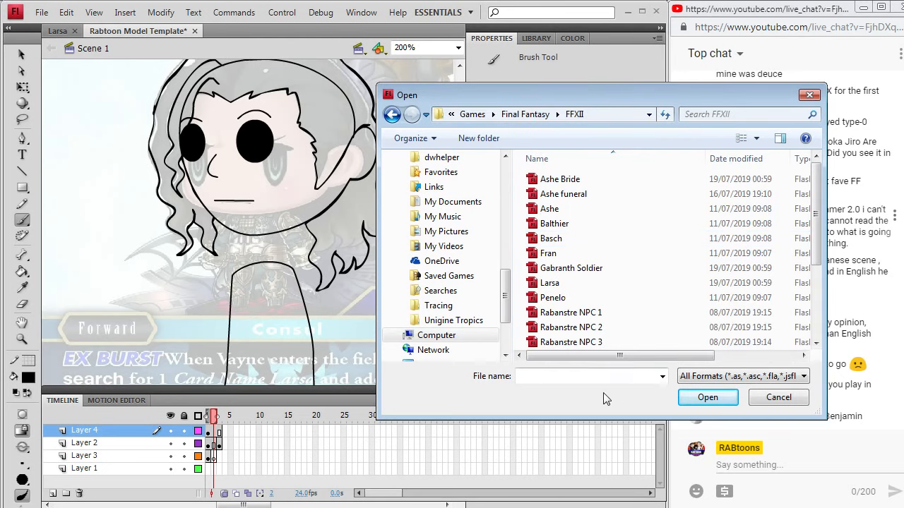
pyautogui.write('Vayn')
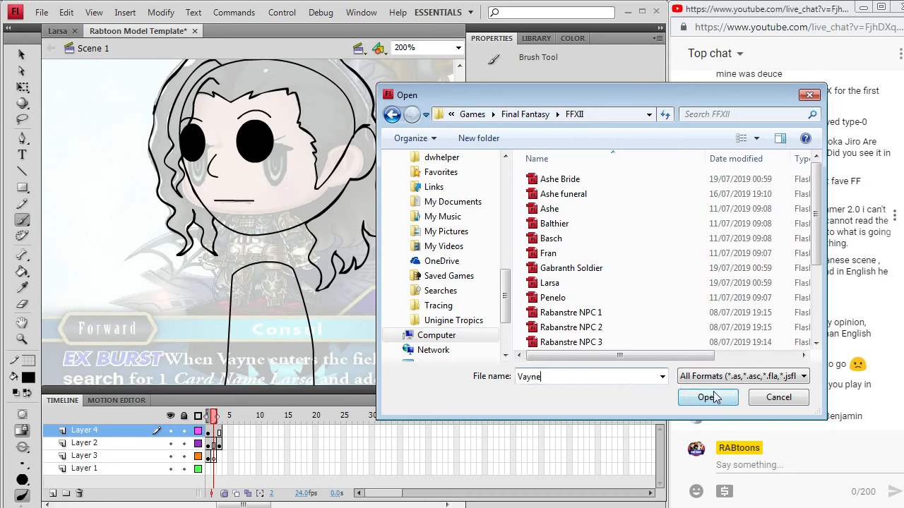
pyautogui.write('e')
pyautogui.click(776, 396)
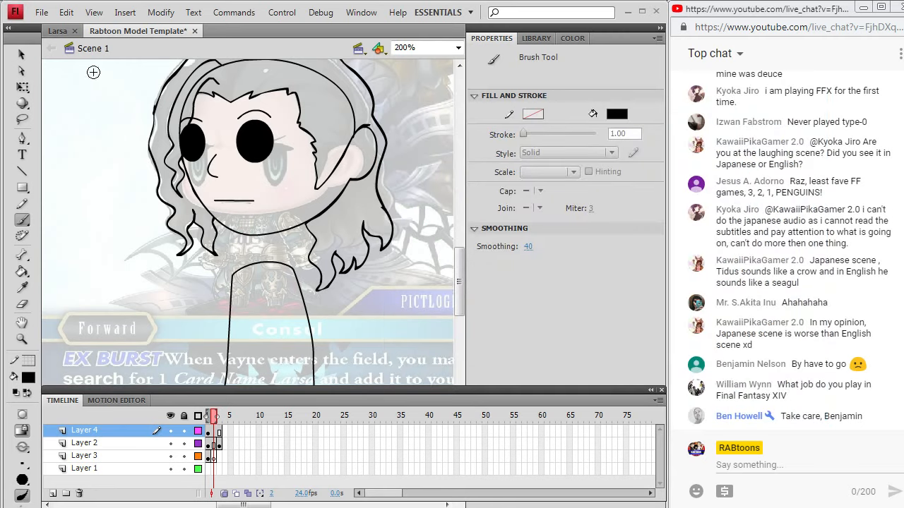
# Save the drawing as a new Flash document named Vayne in the Final Fantasy > FFXII folder
pyautogui.click(41, 12)
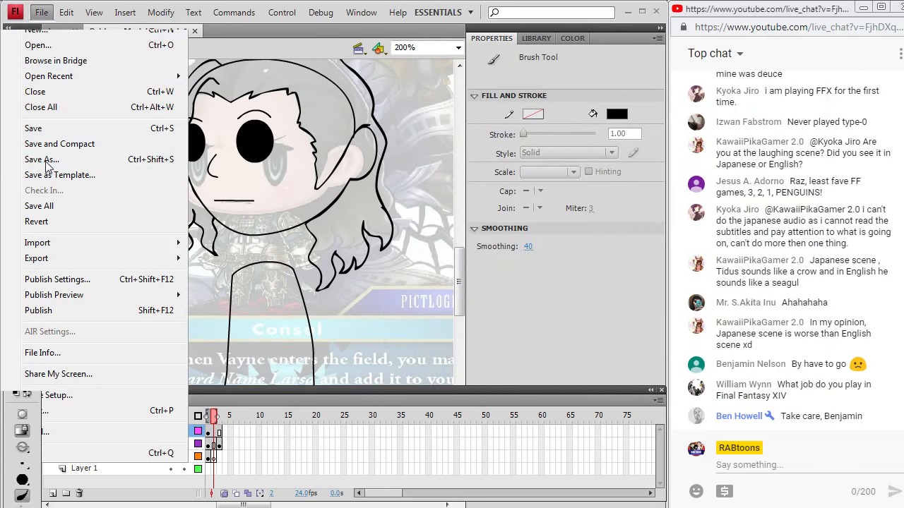
pyautogui.click(41, 162)
pyautogui.doubleClick(522, 237)
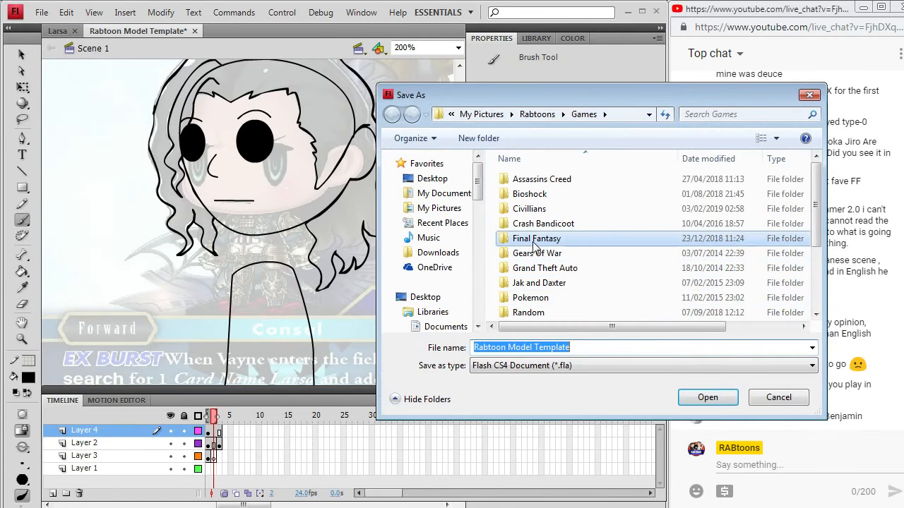
pyautogui.click(555, 292)
pyautogui.scroll(-2, 555, 292)
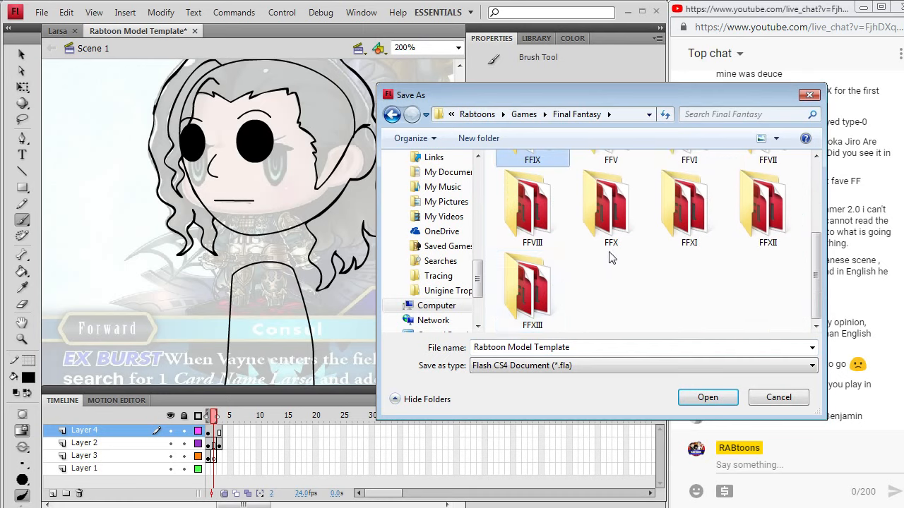
pyautogui.doubleClick(767, 212)
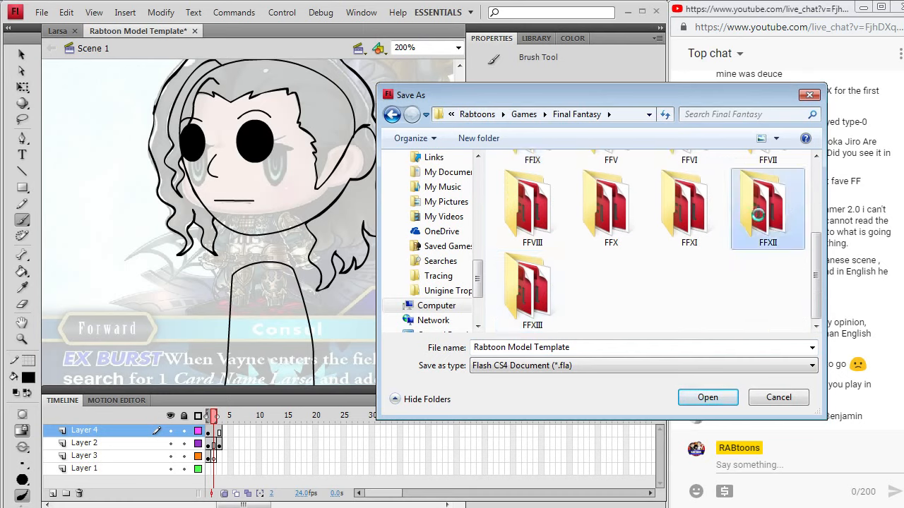
pyautogui.click(551, 348)
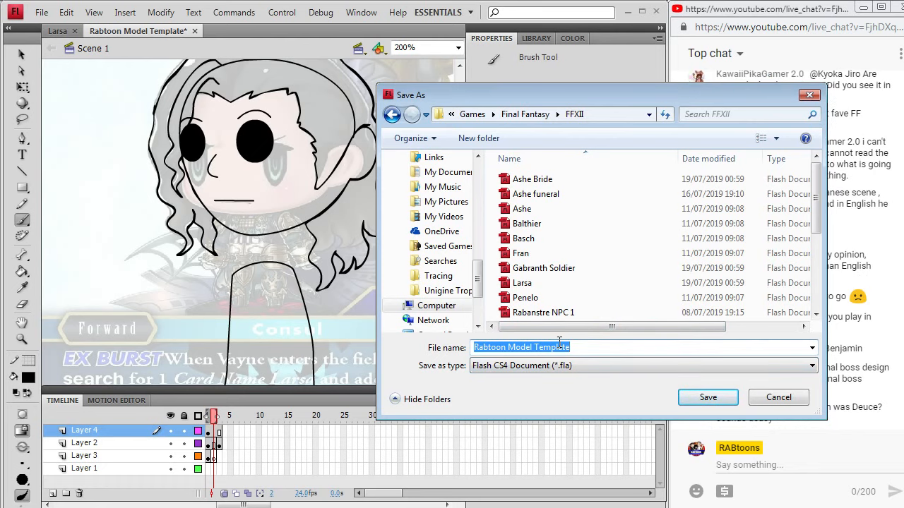
pyautogui.write('Vau')
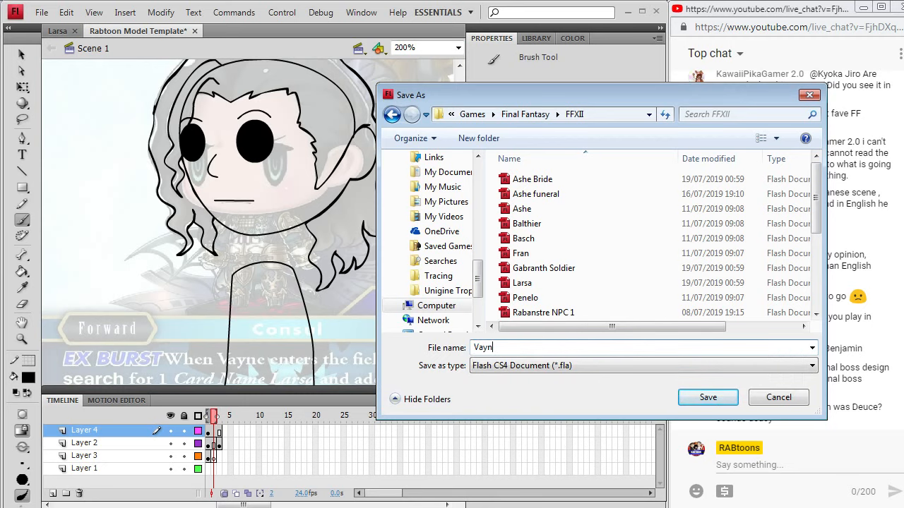
pyautogui.click(709, 400)
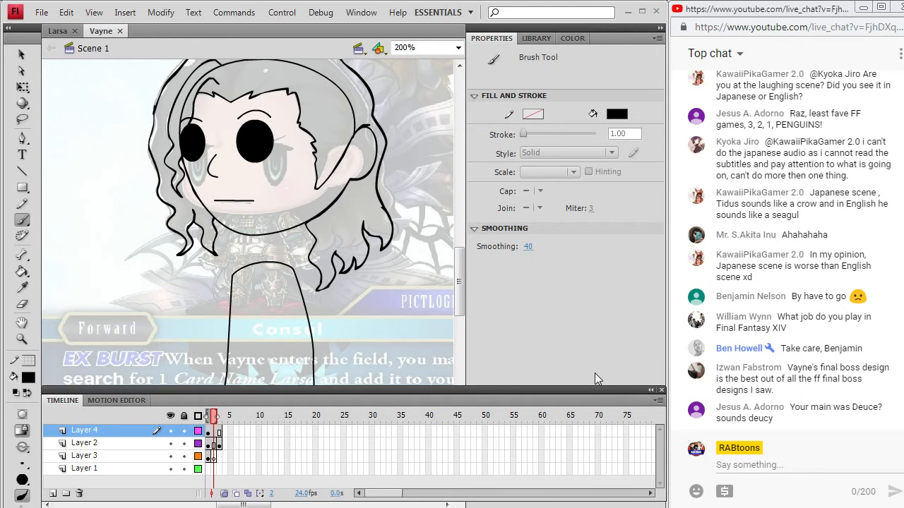
# Move the card bitmap on frame 1 of Layer 3 off to the side, clear of the traced character, and deselect it
pyautogui.moveTo(460, 273); pyautogui.dragTo(462, 257)
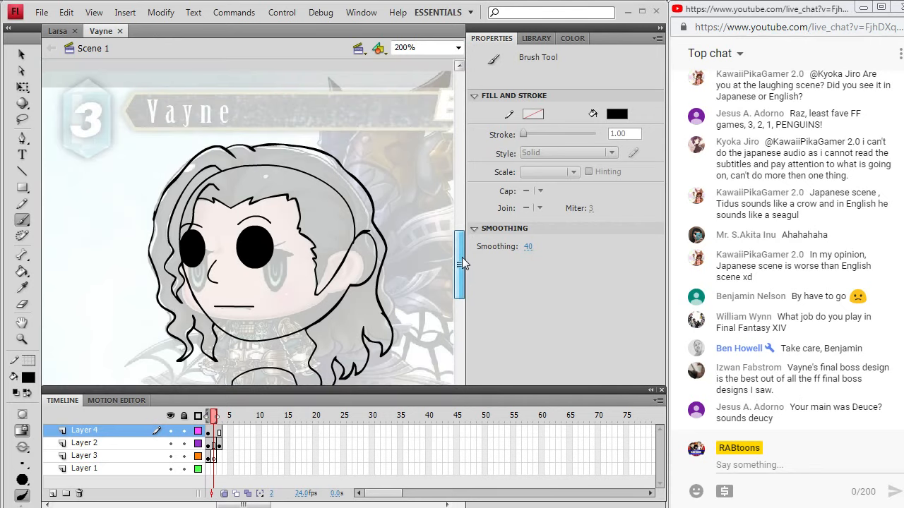
pyautogui.click(23, 56)
pyautogui.scroll(-3, 215, 323)
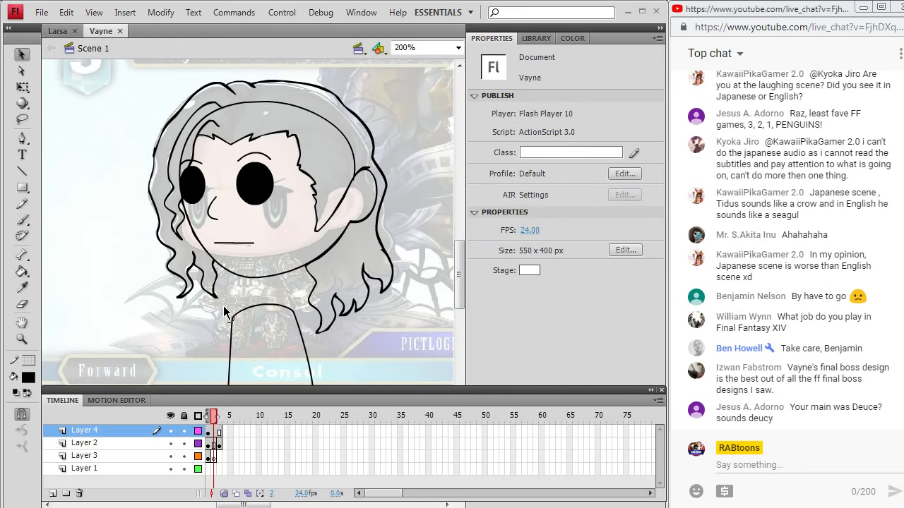
pyautogui.click(210, 444)
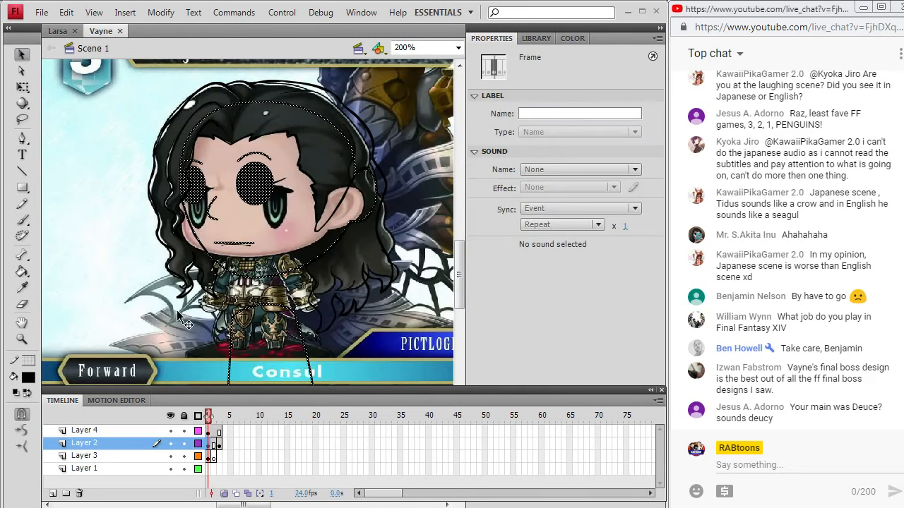
pyautogui.moveTo(91, 138); pyautogui.dragTo(62, 148)
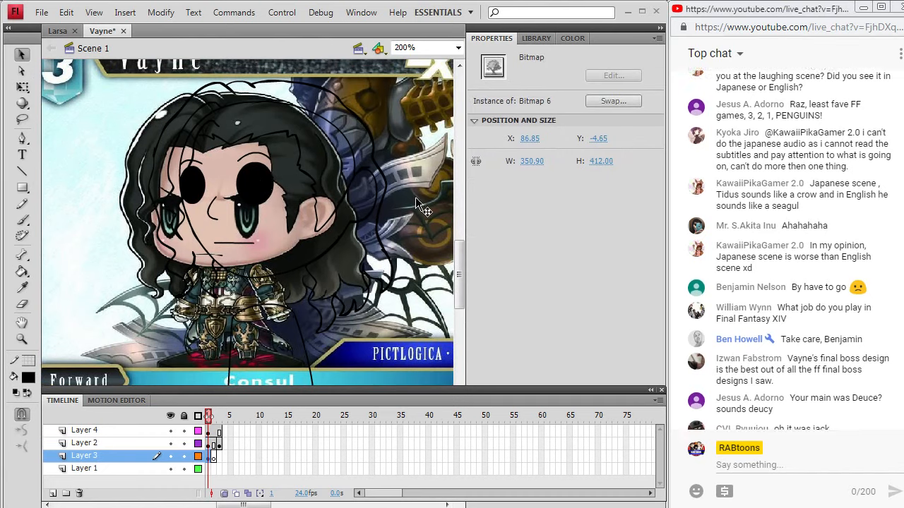
pyautogui.moveTo(417, 198); pyautogui.dragTo(45, 217)
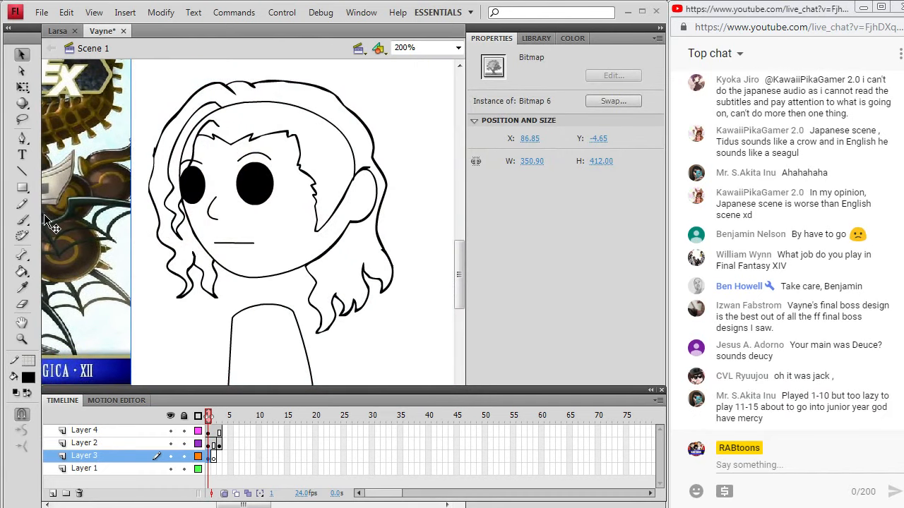
pyautogui.click(402, 320)
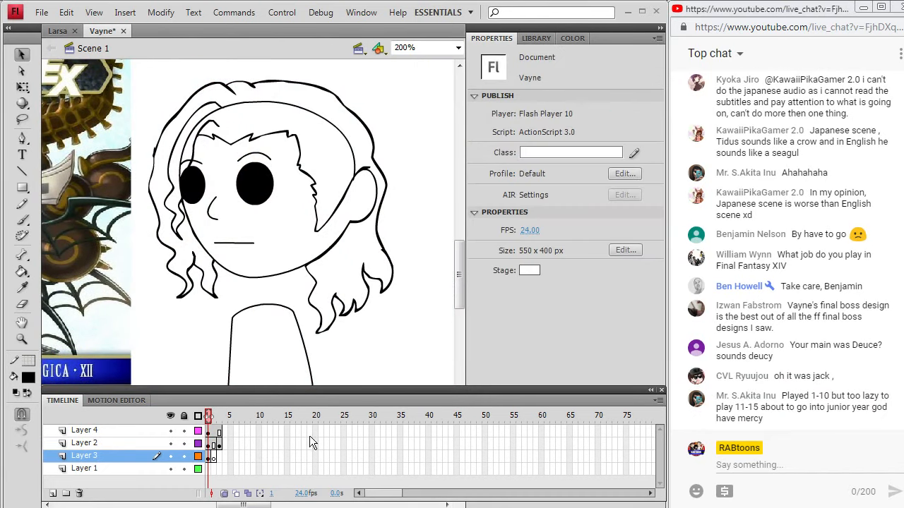
# Insert a new layer directly above Layer 4, which holds the traced hair
pyautogui.click(212, 431)
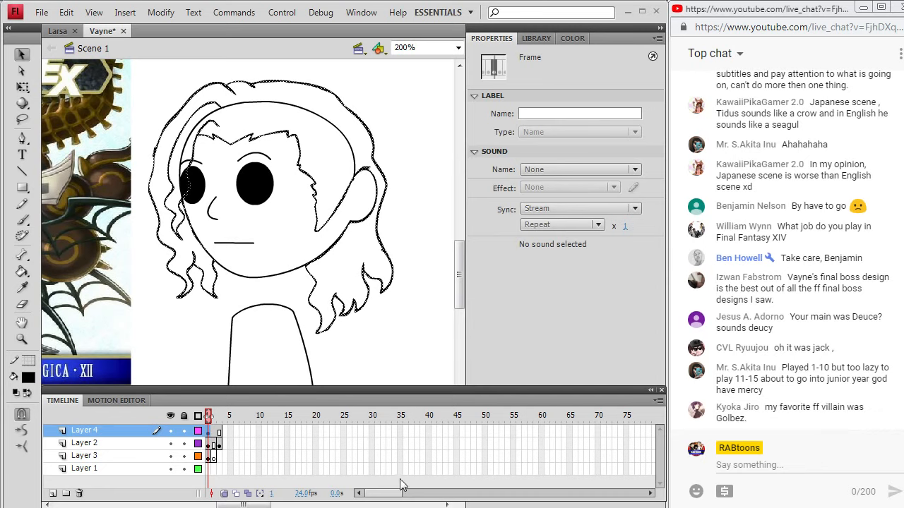
pyautogui.click(125, 12)
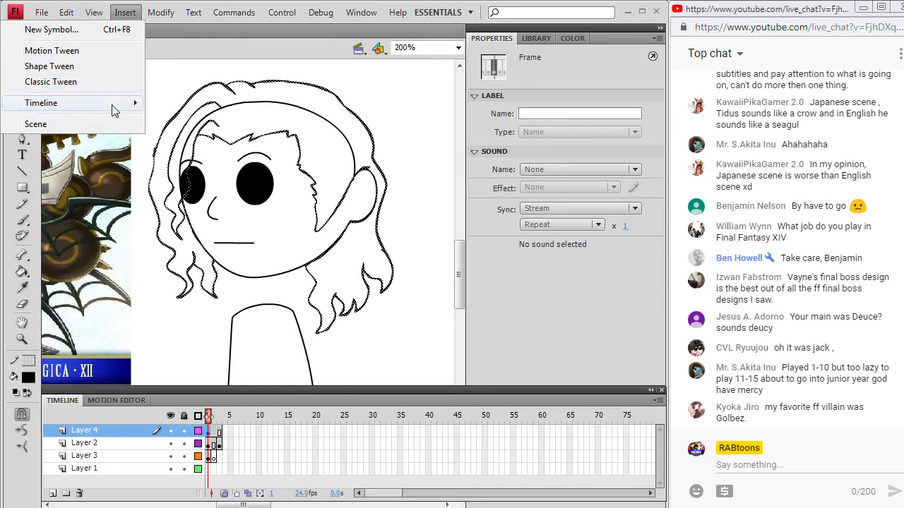
pyautogui.moveTo(113, 101)
pyautogui.click(167, 103)
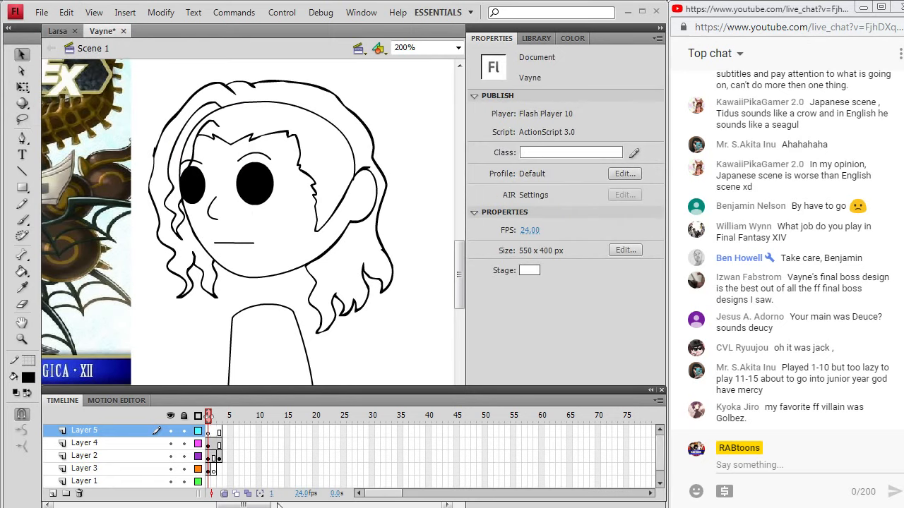
# Pick the dark grey hair colour from the card and fill the character's outlined hair with it
pyautogui.moveTo(243, 505); pyautogui.dragTo(208, 504)
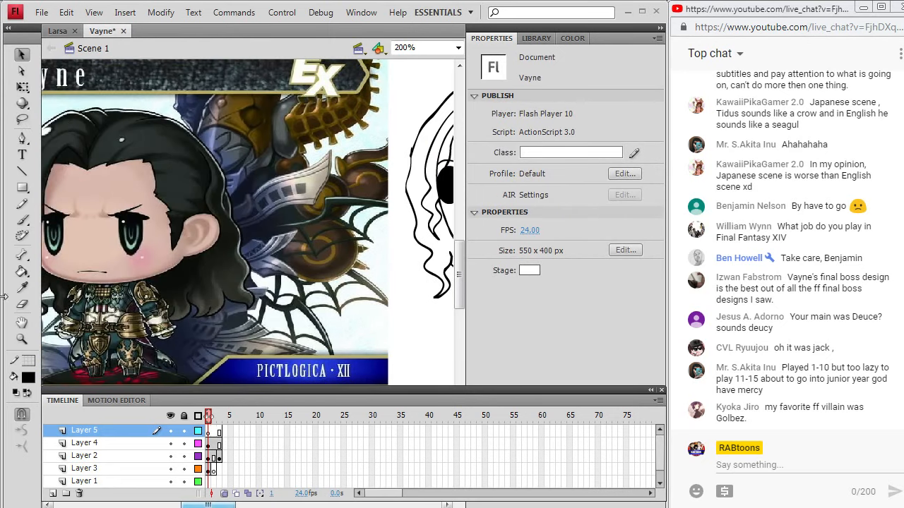
pyautogui.press('k')
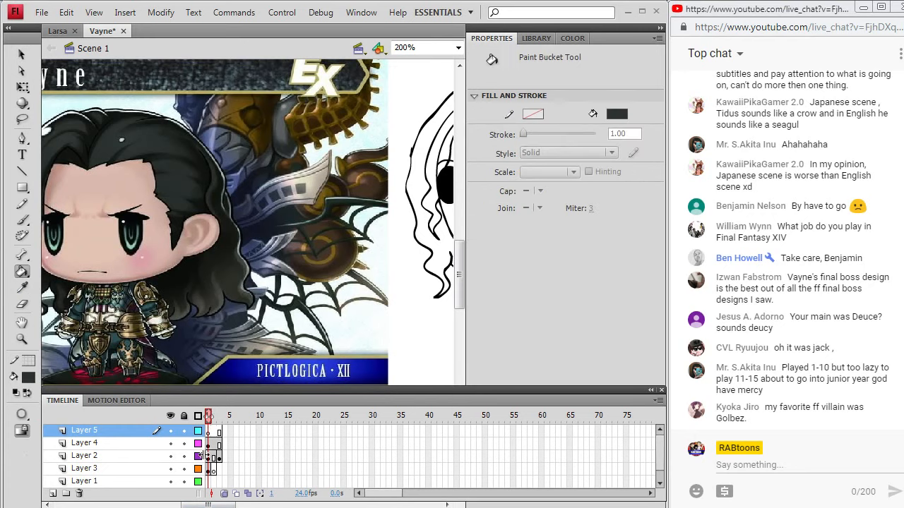
pyautogui.moveTo(195, 505); pyautogui.dragTo(225, 506)
pyautogui.click(337, 140)
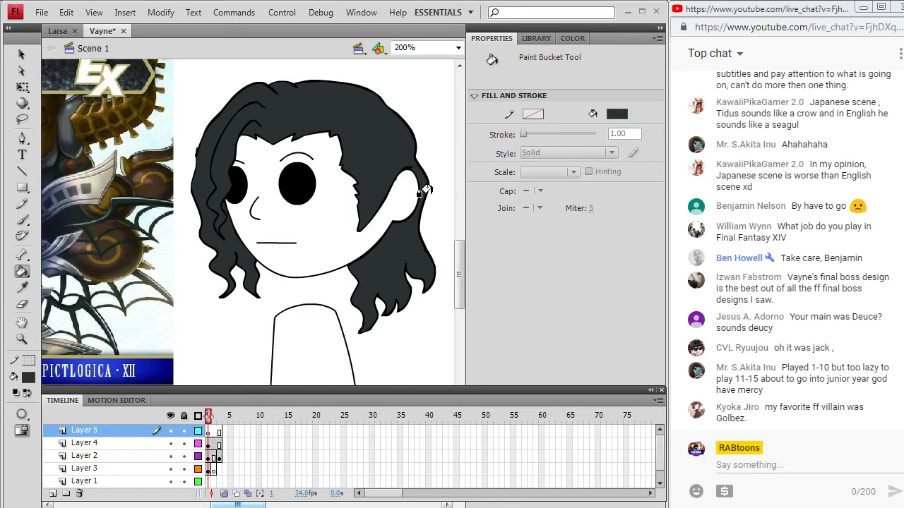
# On frame 1 of Layer 4, pencil shading boundaries through the far-side lock, beside the temple hairline and across the back hair below the ear
pyautogui.press('y')
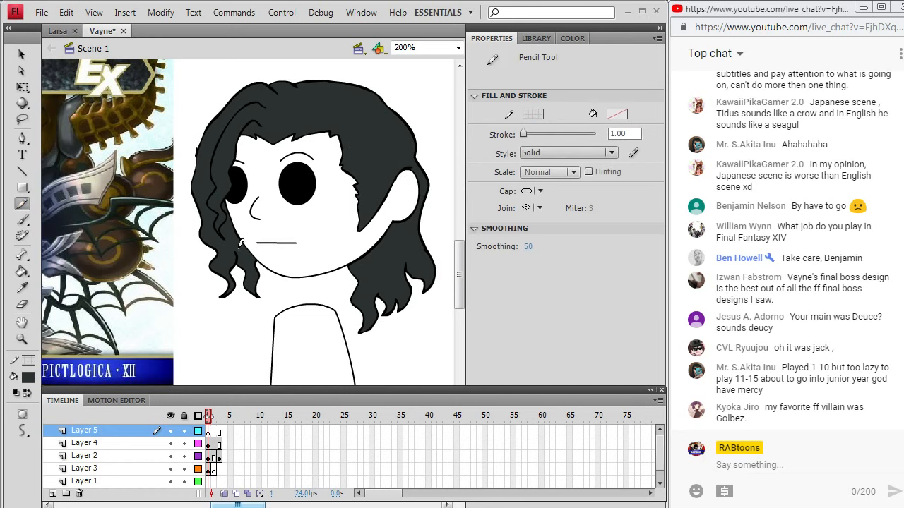
pyautogui.click(210, 445)
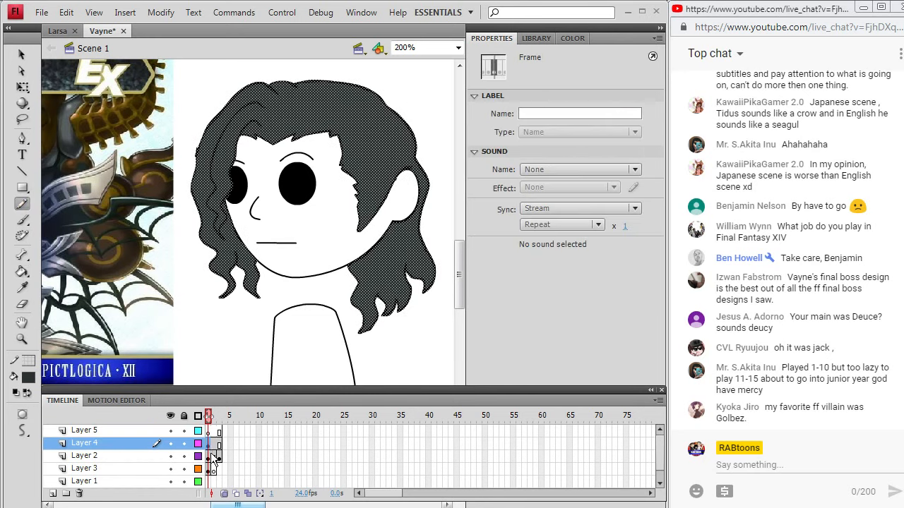
pyautogui.click(294, 78)
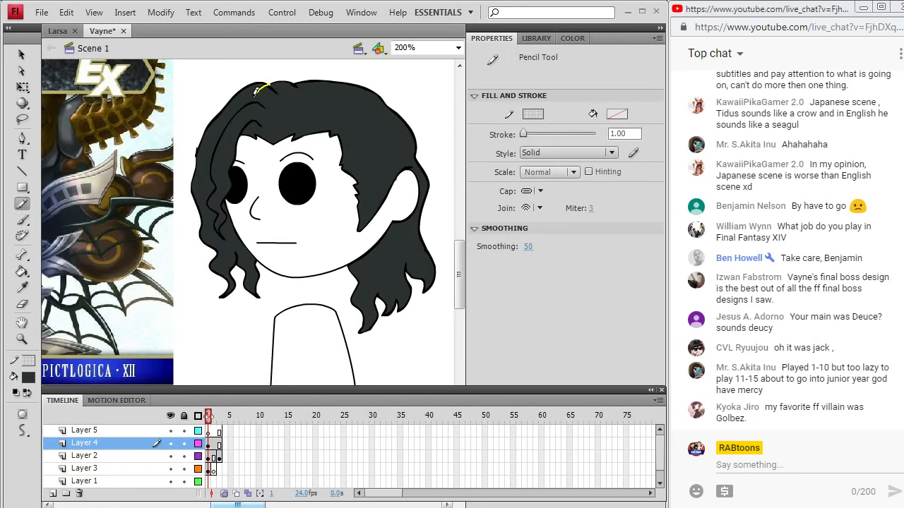
pyautogui.moveTo(266, 104)
pyautogui.mouseDown()
pyautogui.moveTo(251, 107)
pyautogui.moveTo(220, 155)
pyautogui.moveTo(224, 233)
pyautogui.mouseUp()
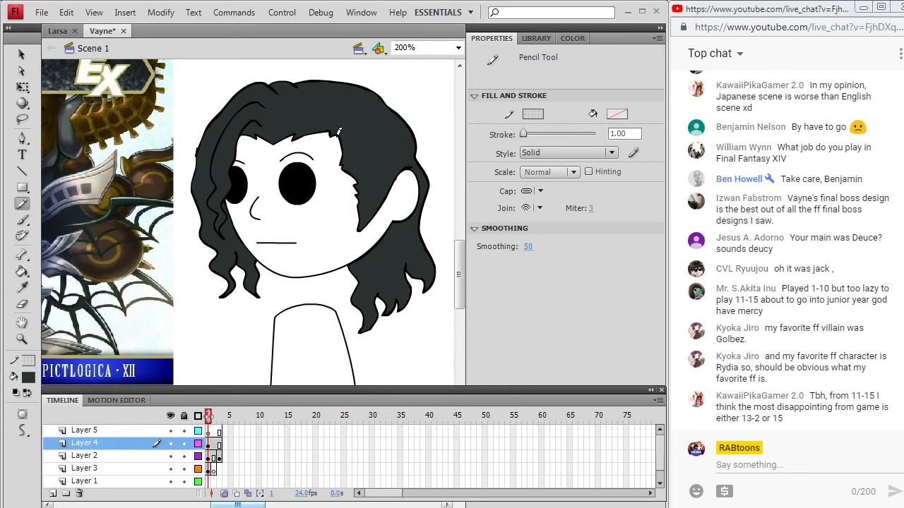
pyautogui.moveTo(339, 131)
pyautogui.mouseDown()
pyautogui.moveTo(367, 174)
pyautogui.moveTo(368, 223)
pyautogui.mouseUp()
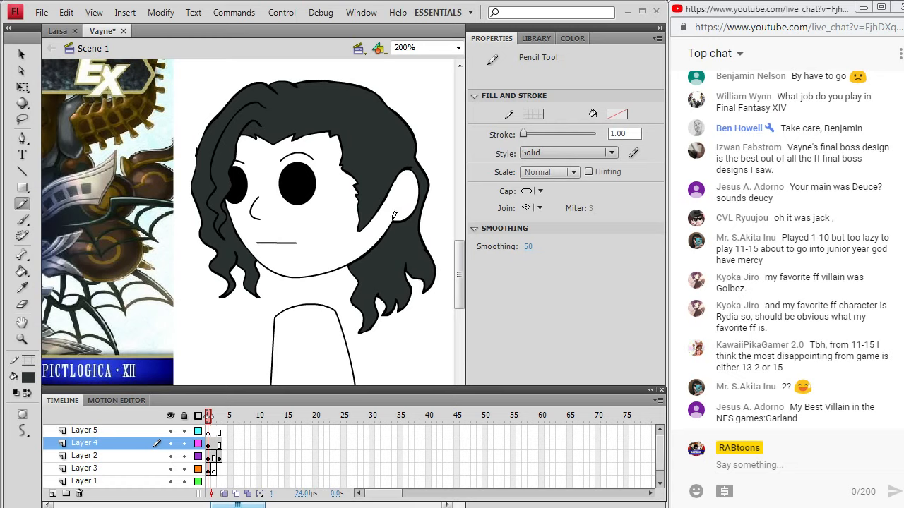
pyautogui.moveTo(394, 216)
pyautogui.mouseDown()
pyautogui.moveTo(381, 257)
pyautogui.moveTo(380, 283)
pyautogui.moveTo(391, 297)
pyautogui.moveTo(384, 319)
pyautogui.moveTo(393, 289)
pyautogui.moveTo(402, 309)
pyautogui.mouseUp()
pyautogui.moveTo(407, 268)
pyautogui.mouseDown()
pyautogui.moveTo(409, 245)
pyautogui.moveTo(432, 286)
pyautogui.mouseUp()
# Set the fill to a darker shade of the hair colour with red 28, green 32, blue 31
pyautogui.press('k')
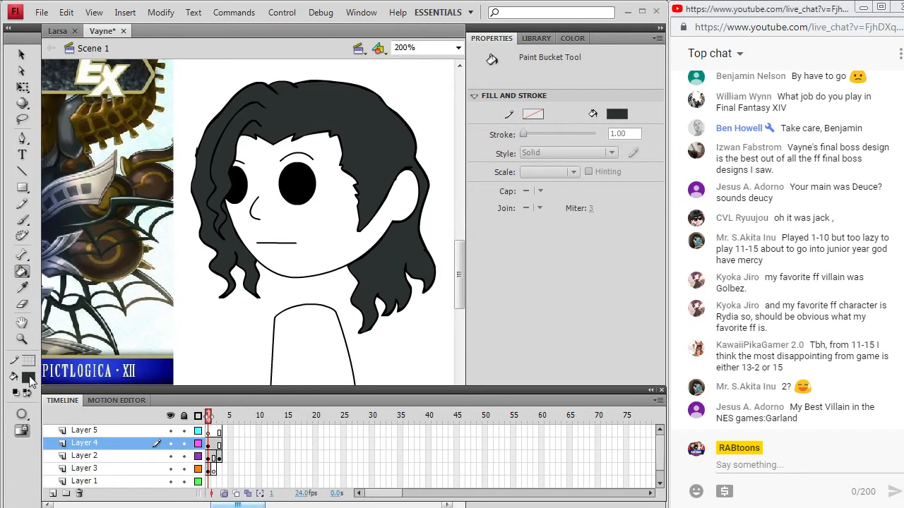
pyautogui.click(28, 378)
pyautogui.click(241, 220)
pyautogui.click(485, 281)
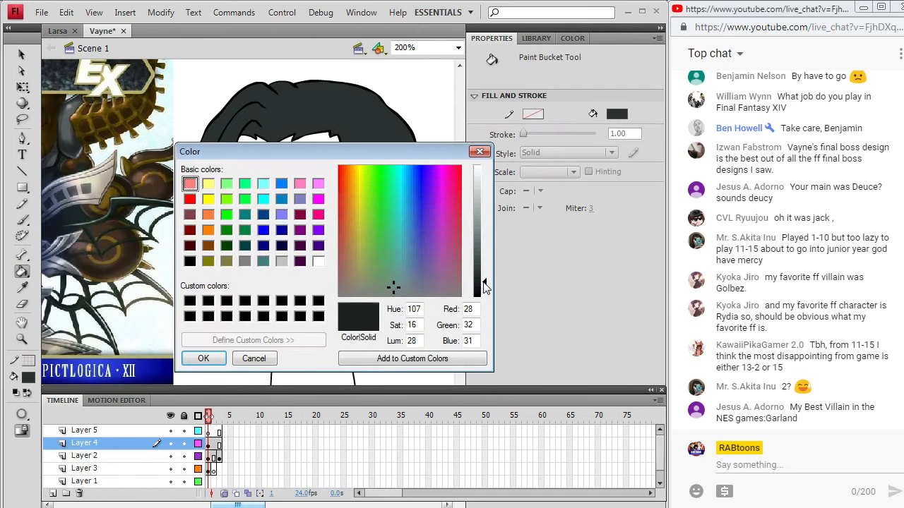
pyautogui.click(203, 358)
# Try the darker fill on the far-side lock and the crown hair, undoing the misplaced fills
pyautogui.click(216, 272)
pyautogui.click(215, 159)
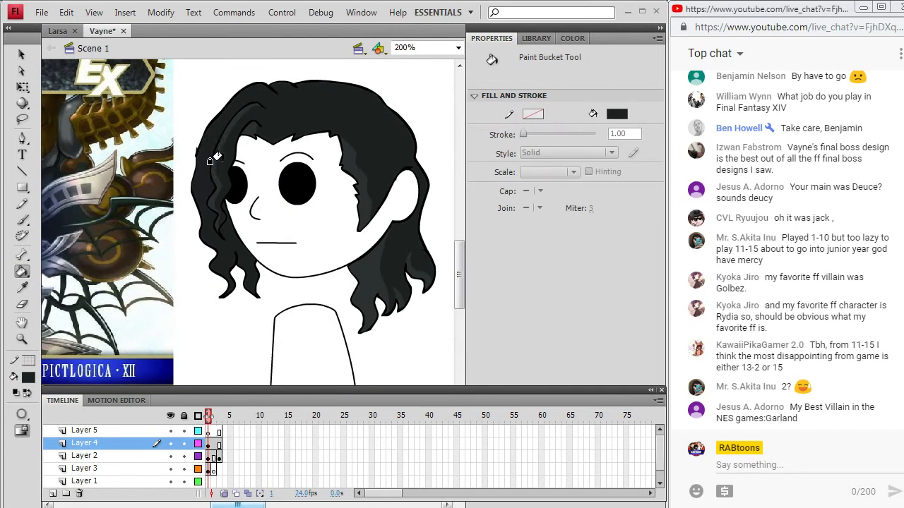
pyautogui.hotkey('ctrl', 'z')
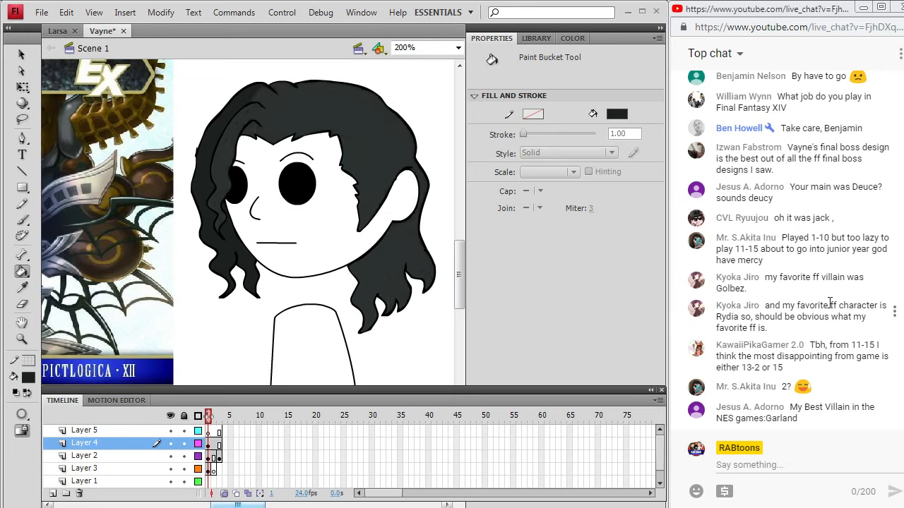
pyautogui.click(357, 110)
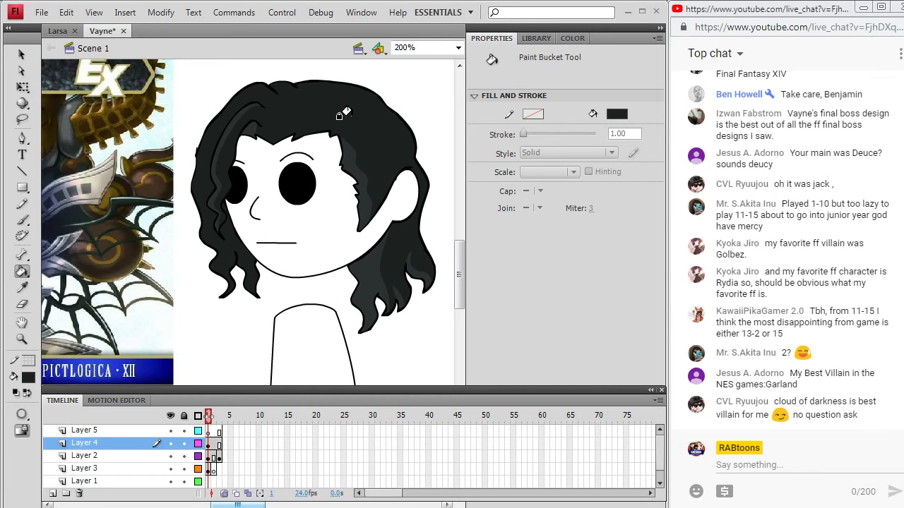
pyautogui.hotkey('ctrl', 'z')
# Fill the shading regions of the far-side lock and the back hair with the darker shade and save the document
pyautogui.click(206, 152)
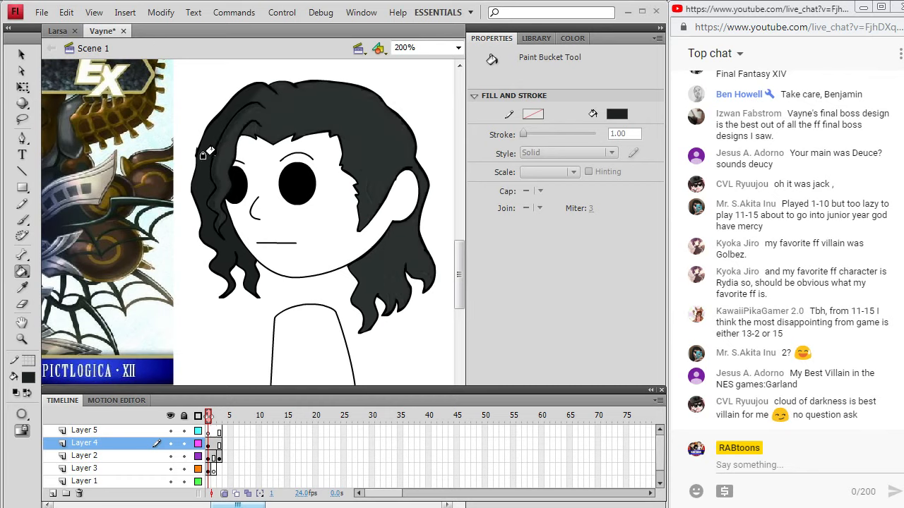
pyautogui.click(360, 269)
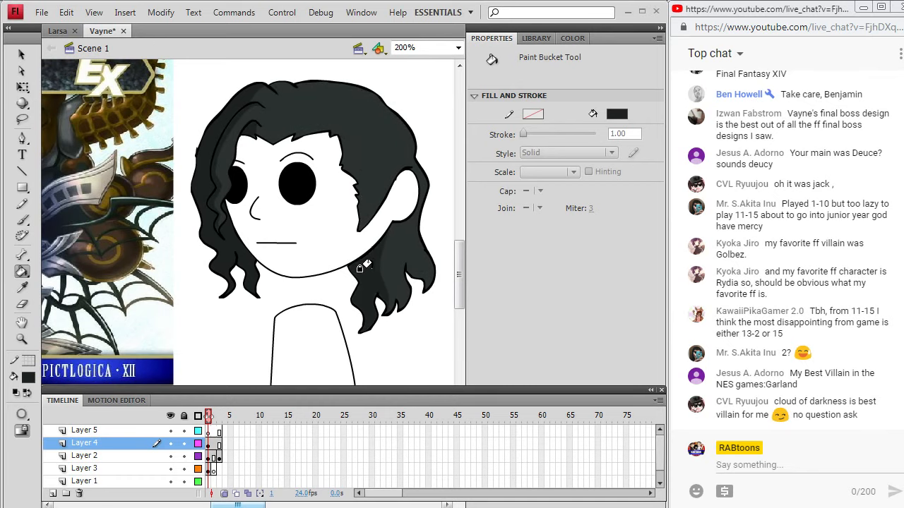
pyautogui.click(410, 269)
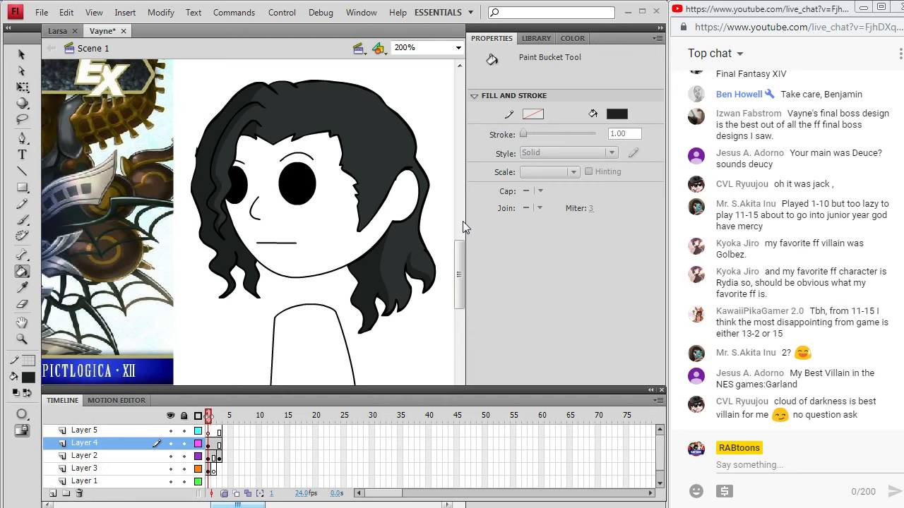
pyautogui.click(42, 12)
pyautogui.click(42, 121)
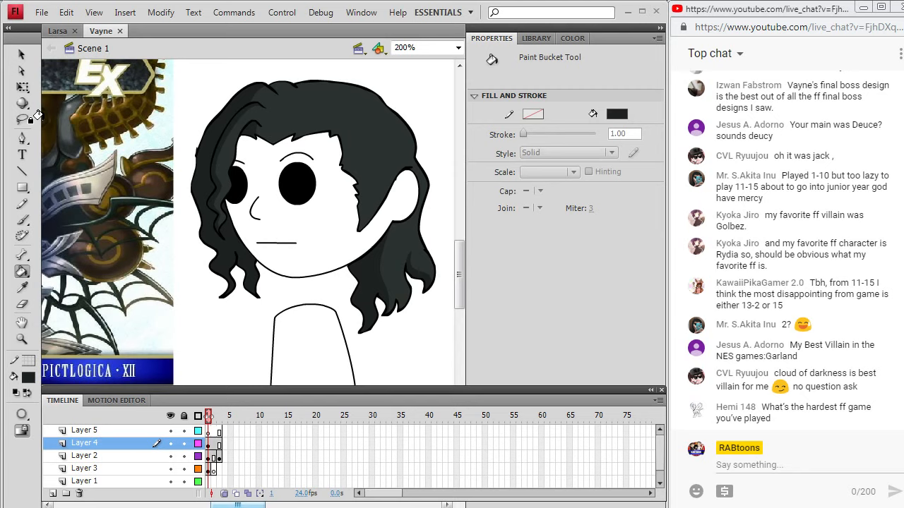
# Sample the darker shade from the far-side lock and fill the shading strip beside the temple hairline with it
pyautogui.click(22, 288)
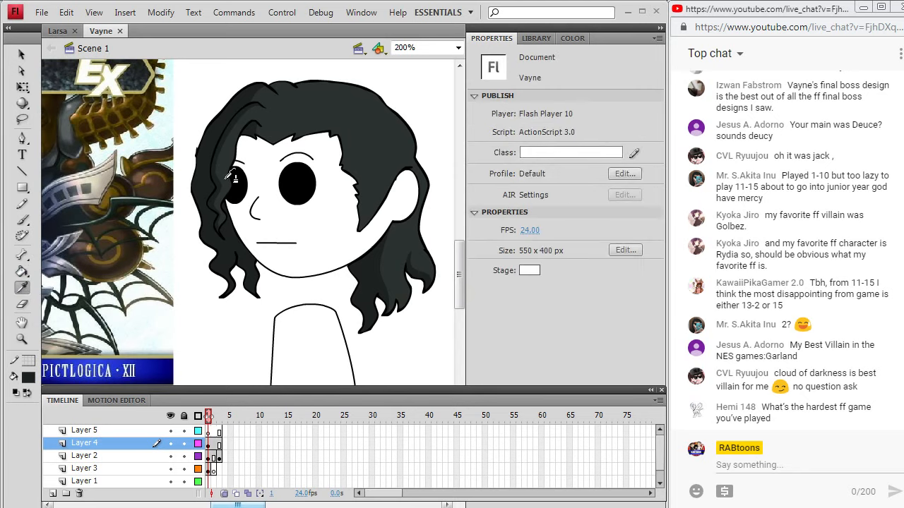
pyautogui.click(194, 182)
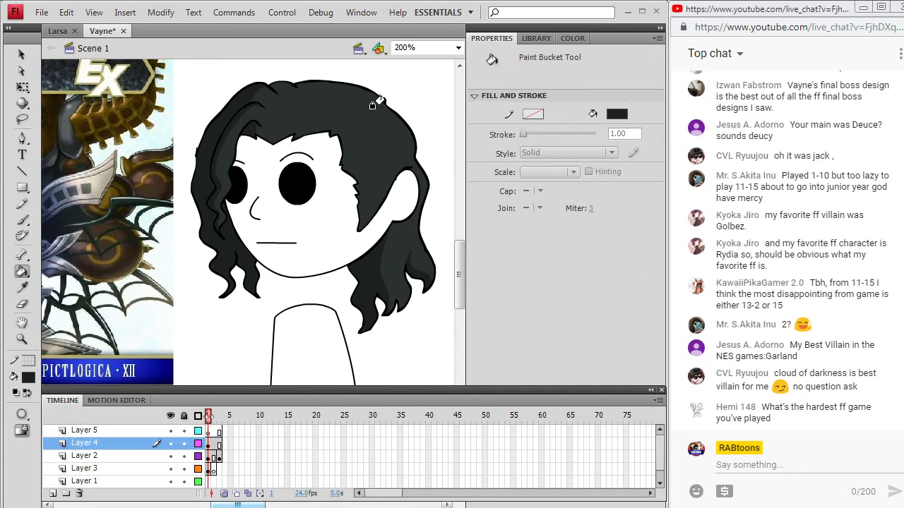
pyautogui.click(347, 149)
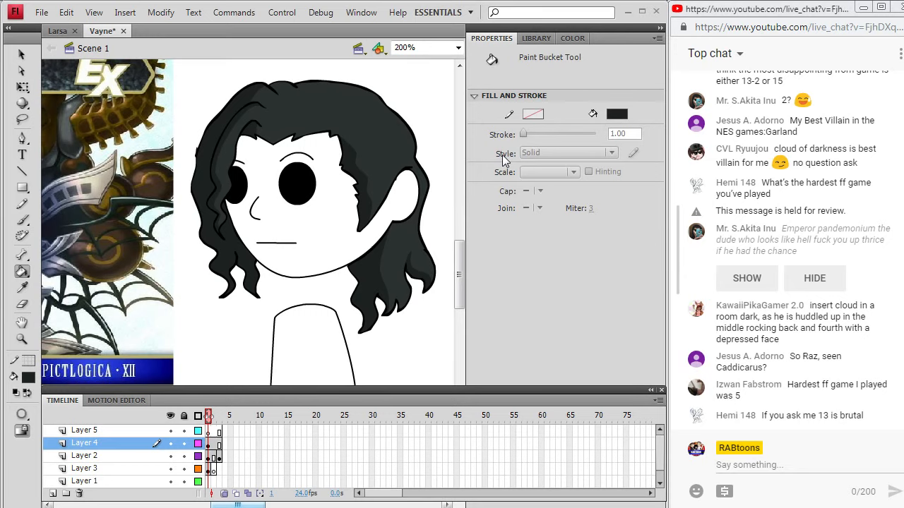
# Set the fill colour to black #000000 and activate the Brush tool for outlining the body
pyautogui.moveTo(247, 505)
pyautogui.mouseDown()
pyautogui.moveTo(238, 505)
pyautogui.moveTo(253, 505)
pyautogui.mouseUp()
pyautogui.moveTo(460, 267); pyautogui.dragTo(457, 296)
pyautogui.click(29, 378)
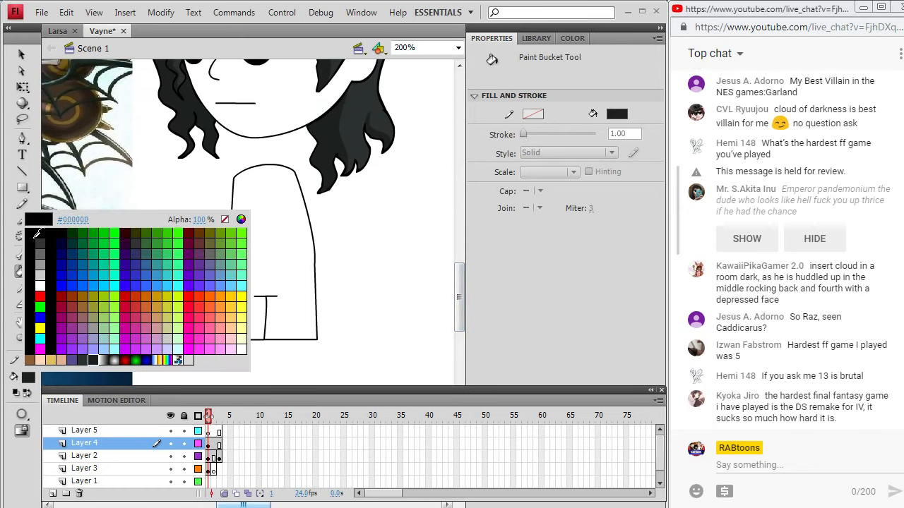
pyautogui.click(23, 222)
pyautogui.click(23, 221)
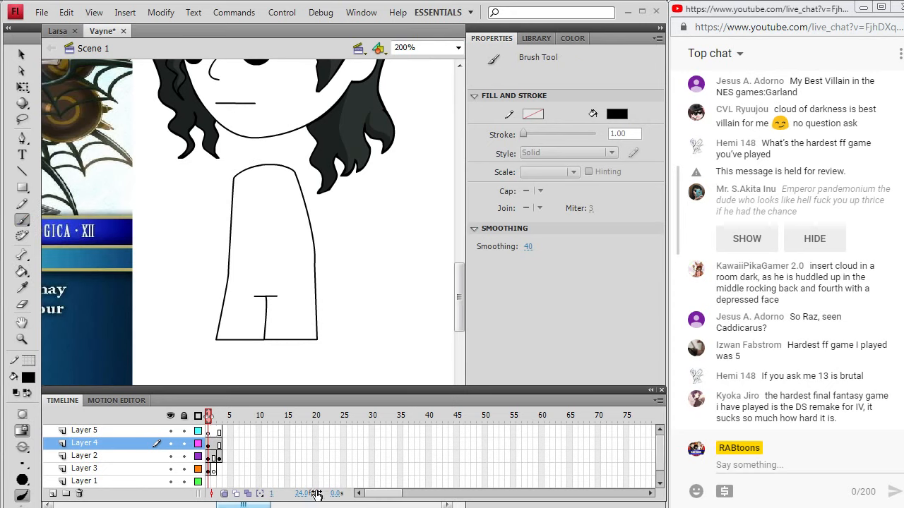
# Undo the stray brush stroke made over the card's text area
pyautogui.moveTo(259, 505); pyautogui.dragTo(232, 506)
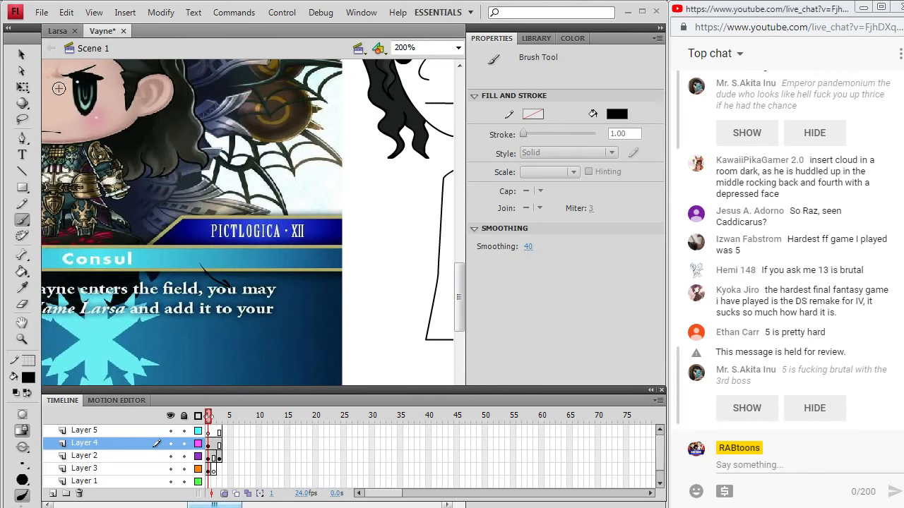
pyautogui.click(67, 12)
pyautogui.click(39, 28)
# Move the card bitmap to about X -111, Y 45 so the whole figure shows, and reactivate the Brush tool
pyautogui.click(22, 54)
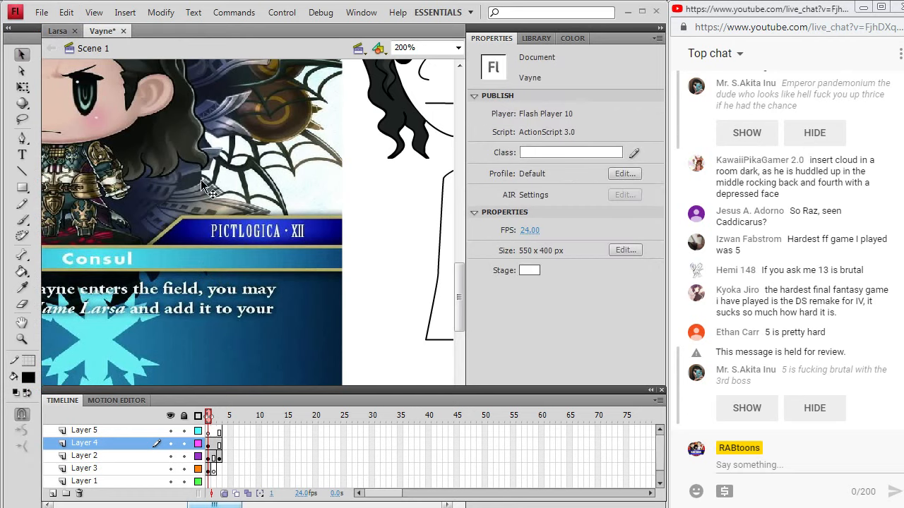
pyautogui.moveTo(172, 262); pyautogui.dragTo(259, 318)
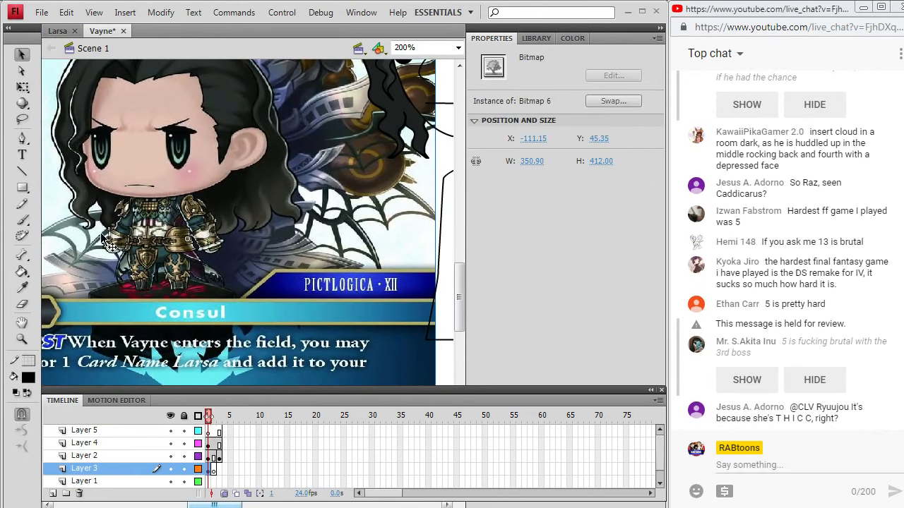
pyautogui.click(21, 220)
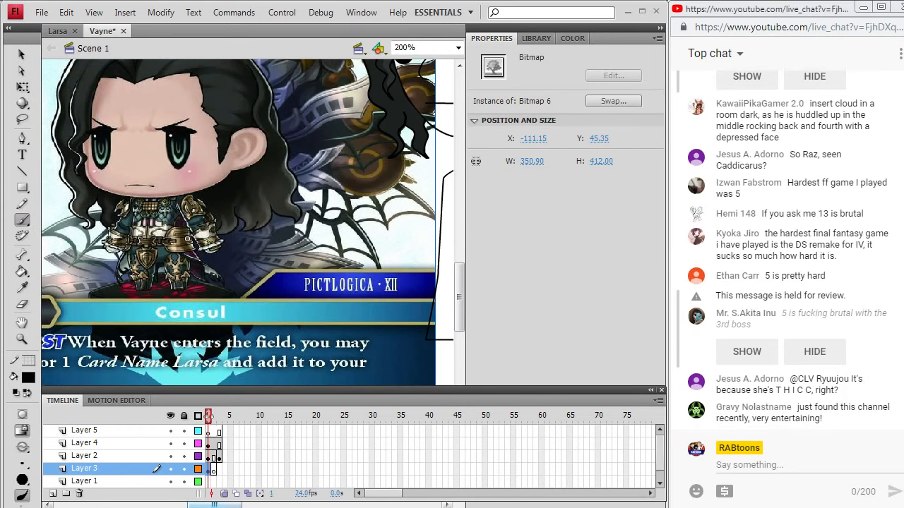
# Switch to Chrome, search Google Images for "vayne solidor" and open the full-body render from the Final Fantasy Wiki
pyautogui.click(362, 480)
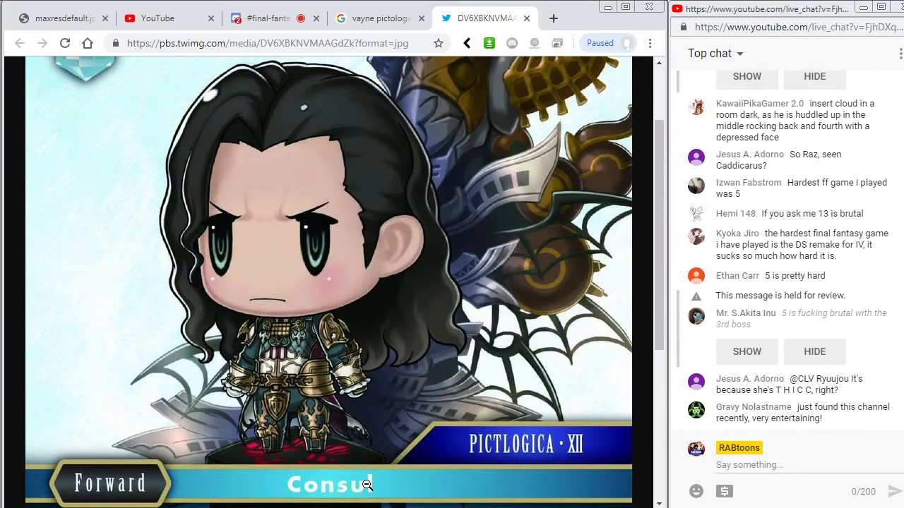
pyautogui.click(301, 43)
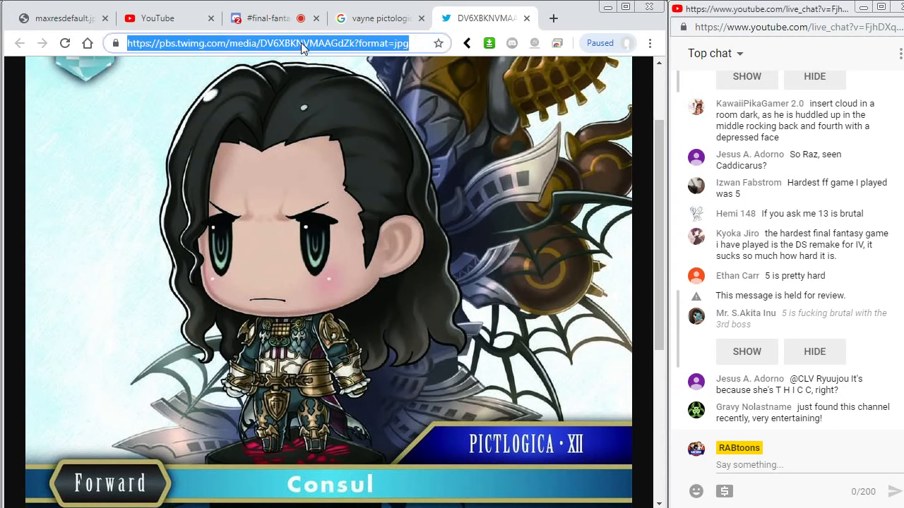
pyautogui.click(382, 20)
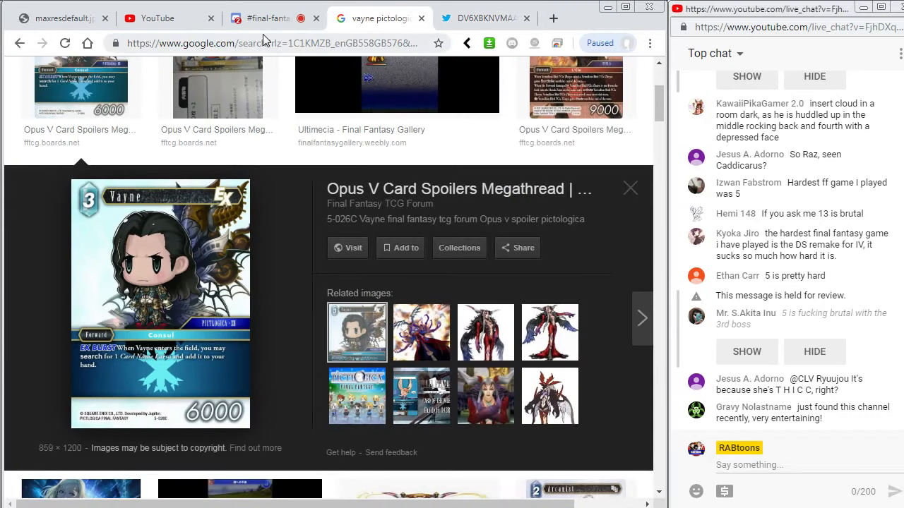
pyautogui.write('vay')
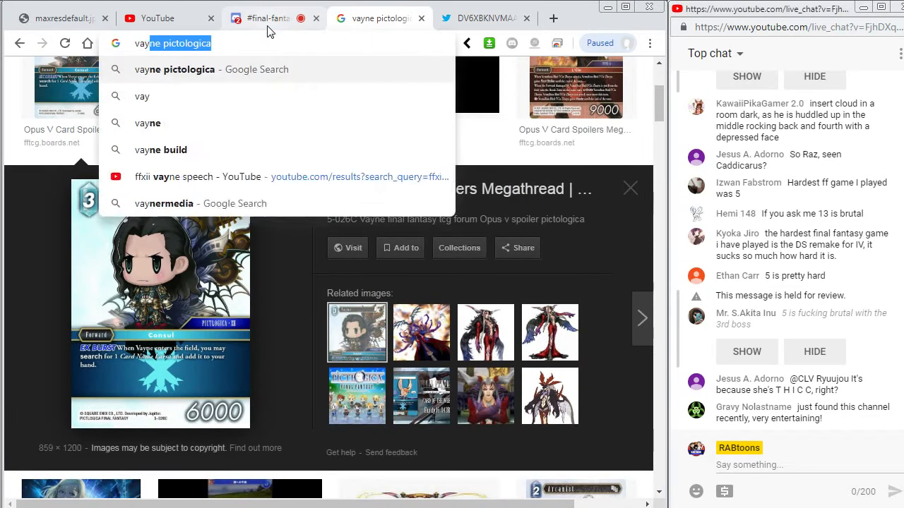
pyautogui.write('ne solidor')
pyautogui.press('Return')
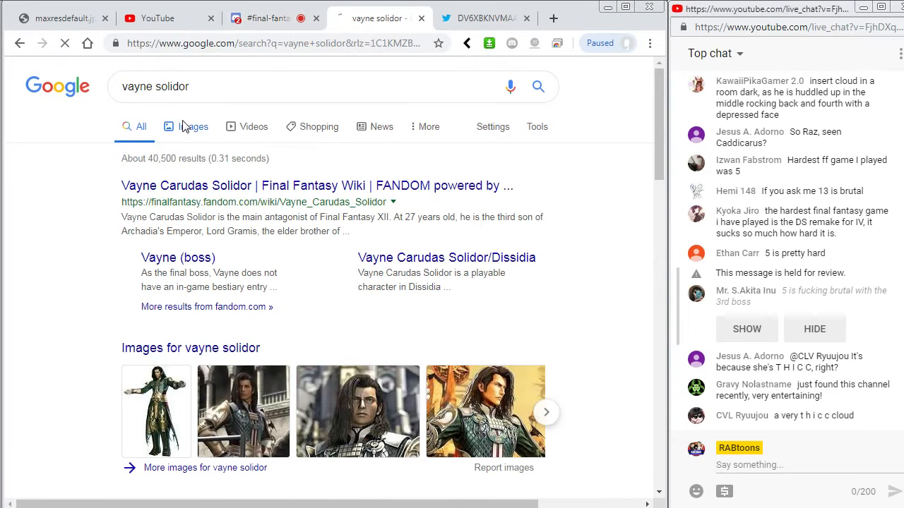
pyautogui.click(184, 126)
pyautogui.click(104, 272)
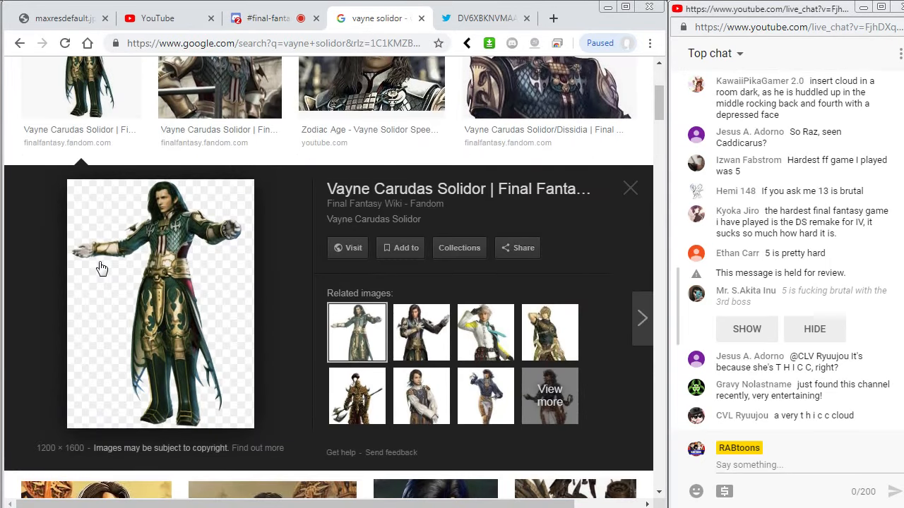
# Open the full-size Vayne render from the Final Fantasy Wiki article, enlarge it and close the Google search results tab
pyautogui.click(159, 259)
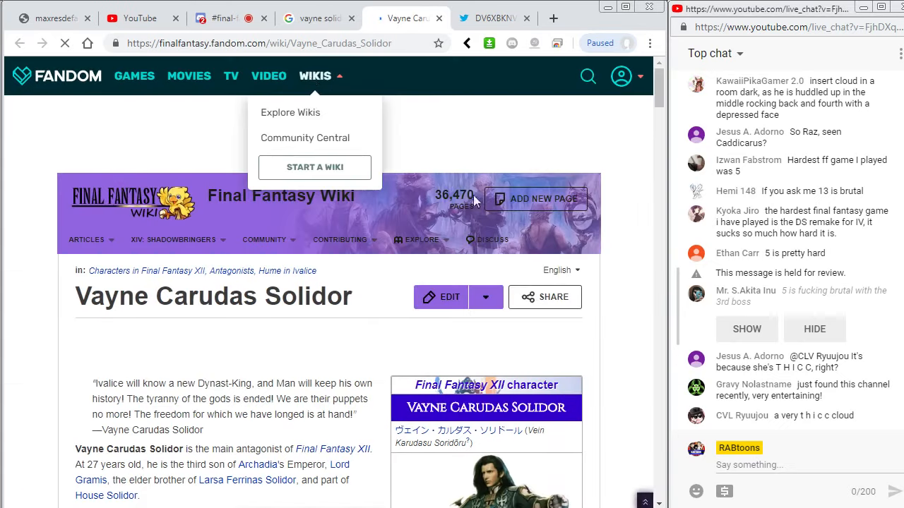
pyautogui.click(513, 346)
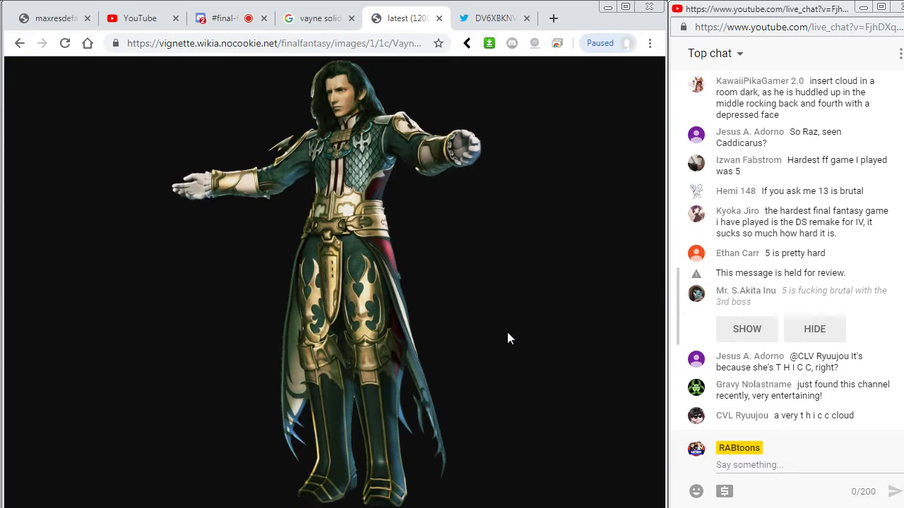
pyautogui.click(507, 331)
pyautogui.scroll(1, 349, 312)
pyautogui.scroll(-1, 348, 289)
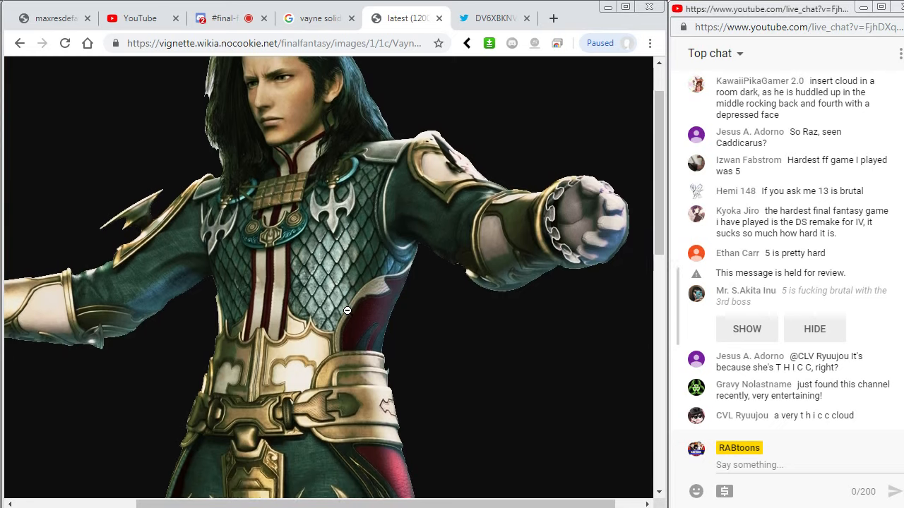
pyautogui.click(308, 19)
pyautogui.middleClick(338, 26)
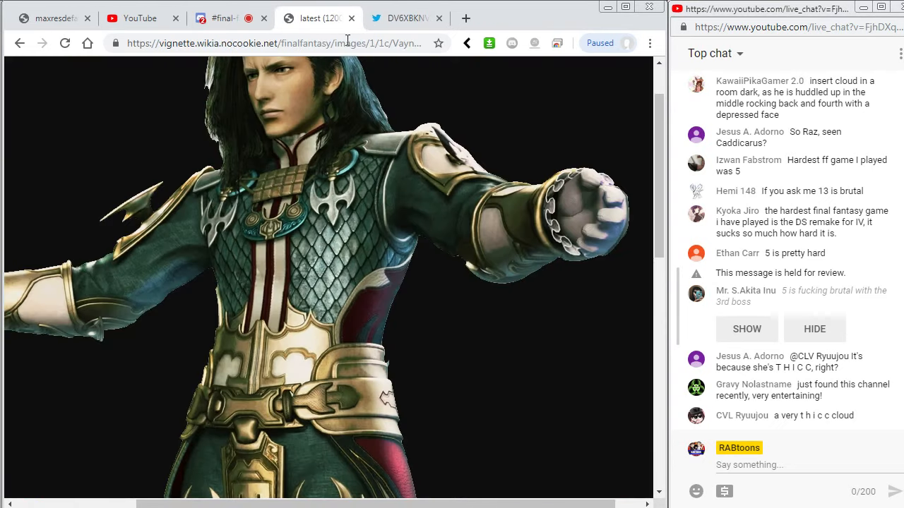
# Examine the collar, chest armour, belt and sleeves on the enlarged Vayne render
pyautogui.scroll(1, 365, 275)
pyautogui.scroll(-3, 365, 276)
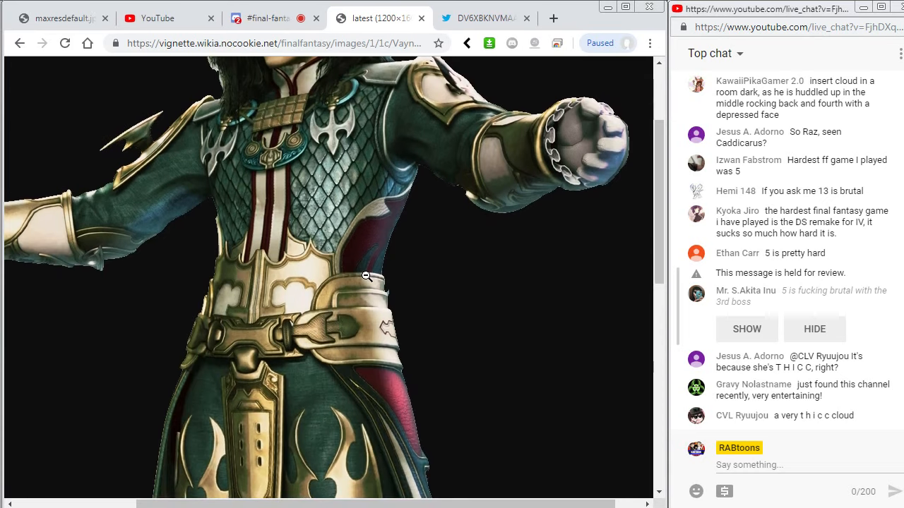
pyautogui.scroll(2, 366, 275)
pyautogui.scroll(1, 366, 275)
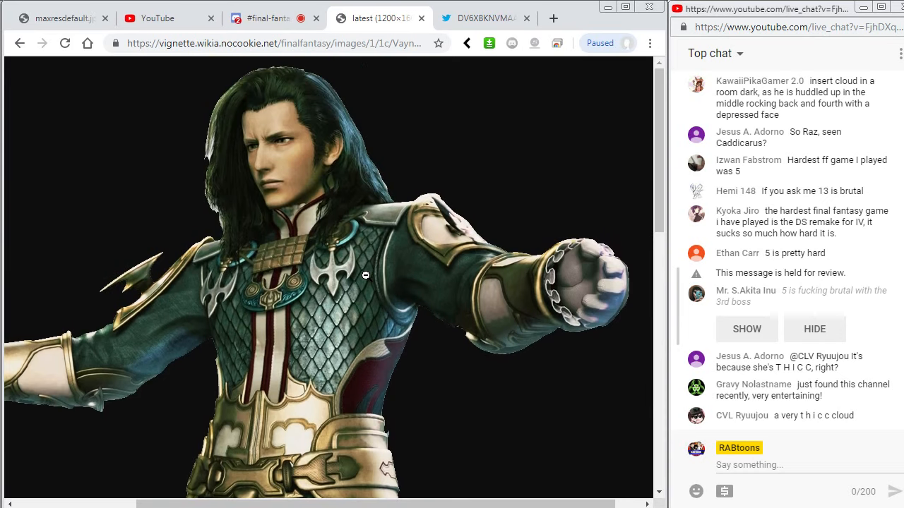
pyautogui.scroll(-3, 311, 275)
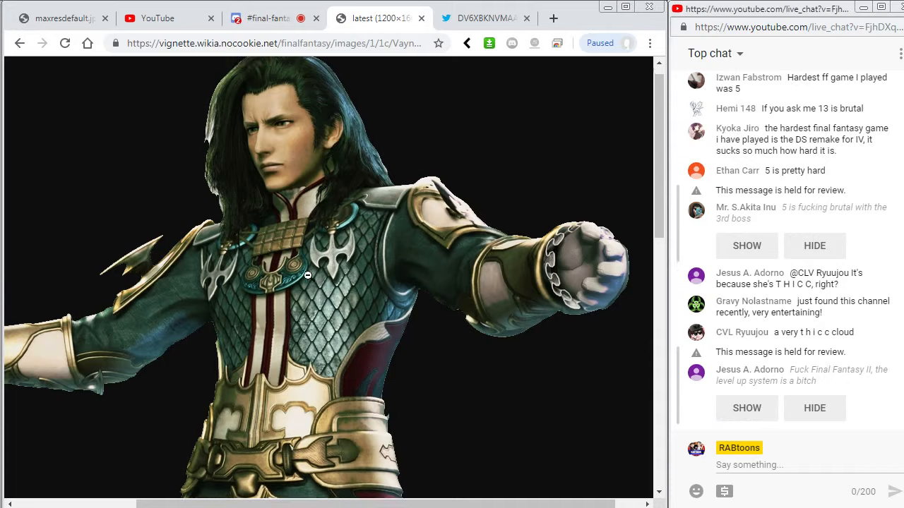
pyautogui.scroll(3, 308, 275)
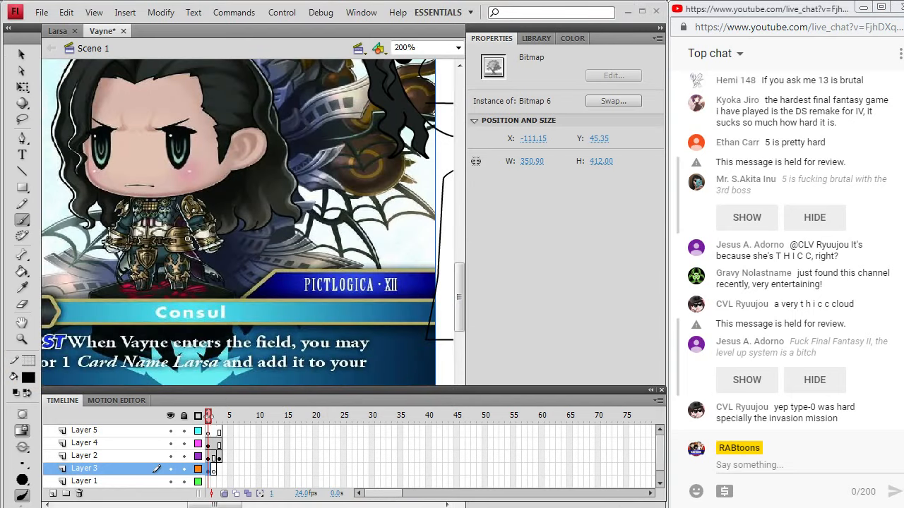
# Switch to Flash, hide the hair on Layer 4 and select frame 2 of Layer 5 above the body template
pyautogui.click(213, 431)
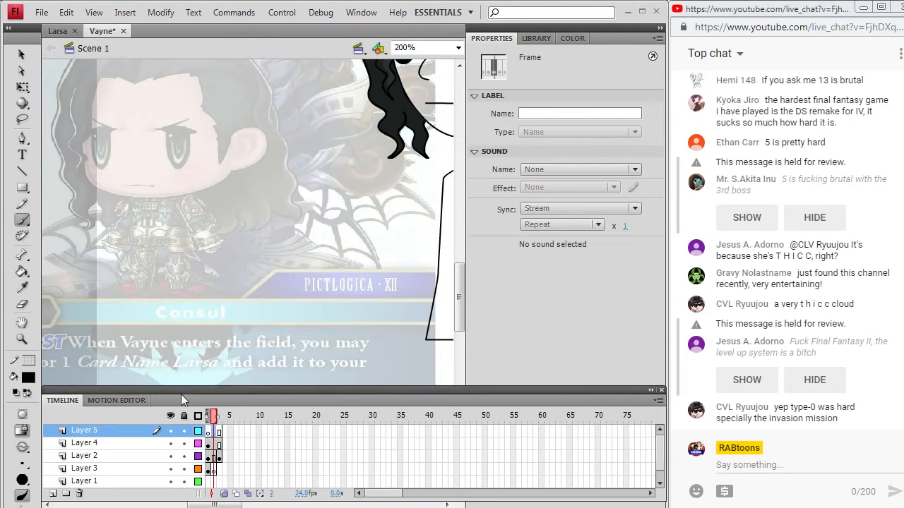
pyautogui.click(209, 431)
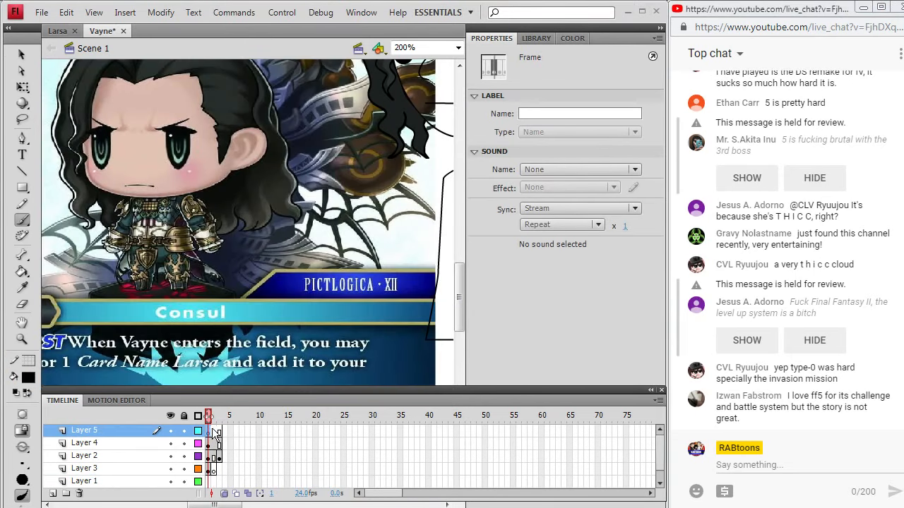
pyautogui.click(213, 431)
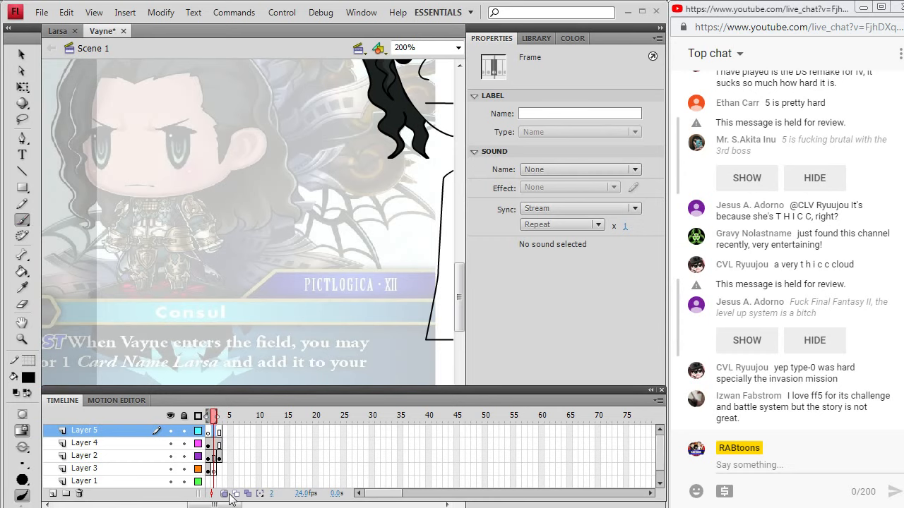
pyautogui.moveTo(227, 504); pyautogui.dragTo(258, 505)
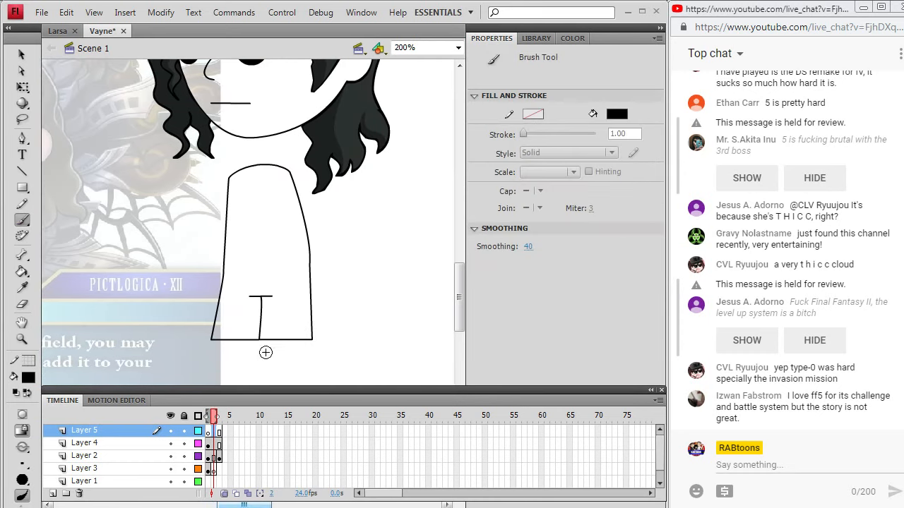
pyautogui.click(171, 442)
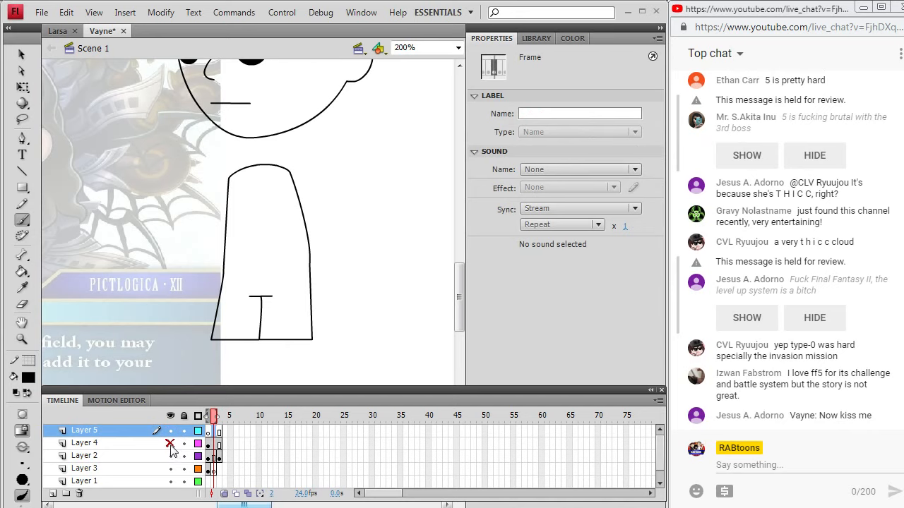
pyautogui.click(213, 446)
pyautogui.click(214, 457)
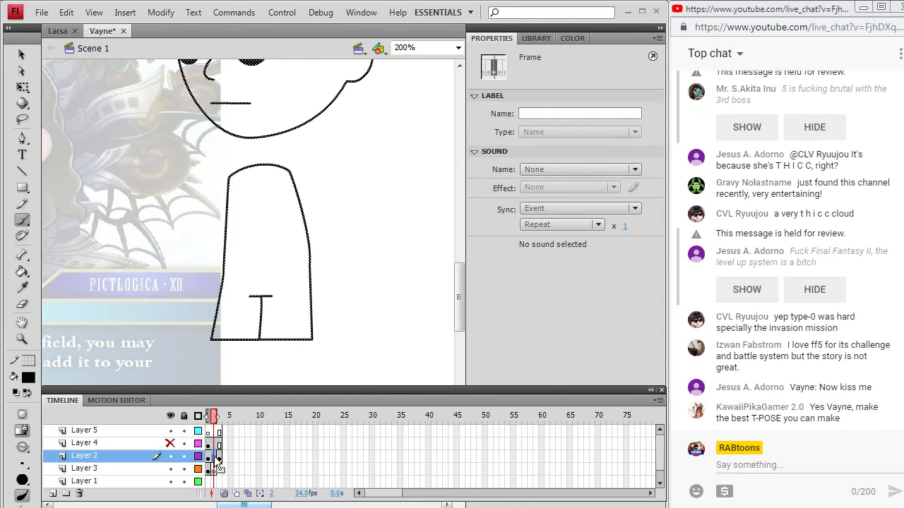
pyautogui.click(213, 432)
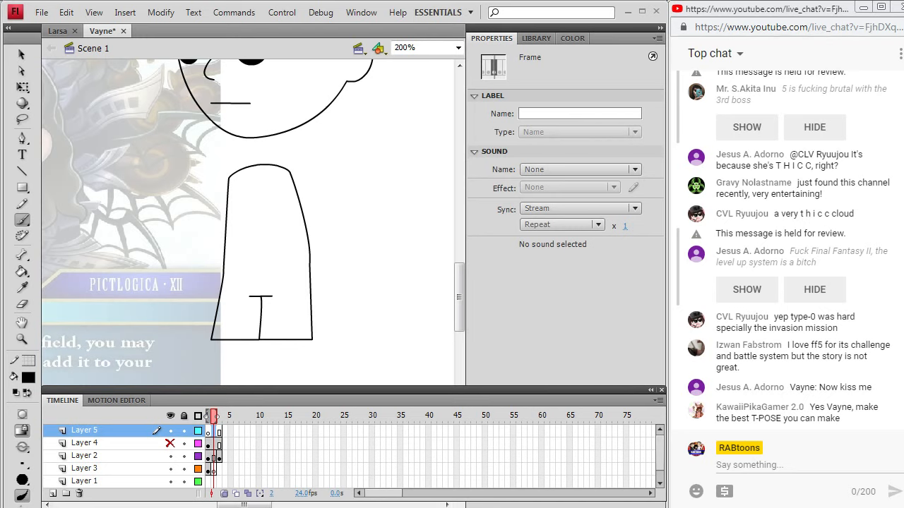
# Brush the two raised collar pieces on top of the body template, checking the Vayne render in Chrome
pyautogui.hotkey('alt', 'Tab')
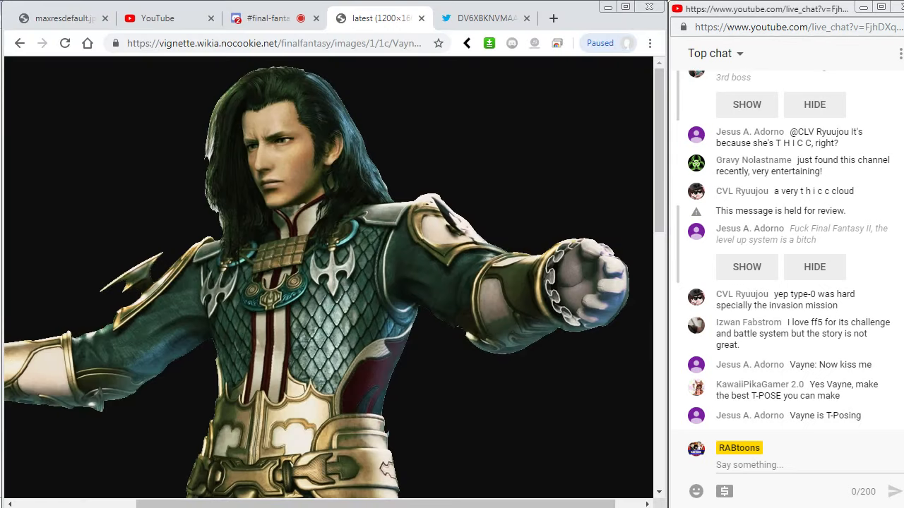
pyautogui.hotkey('alt', 'Tab')
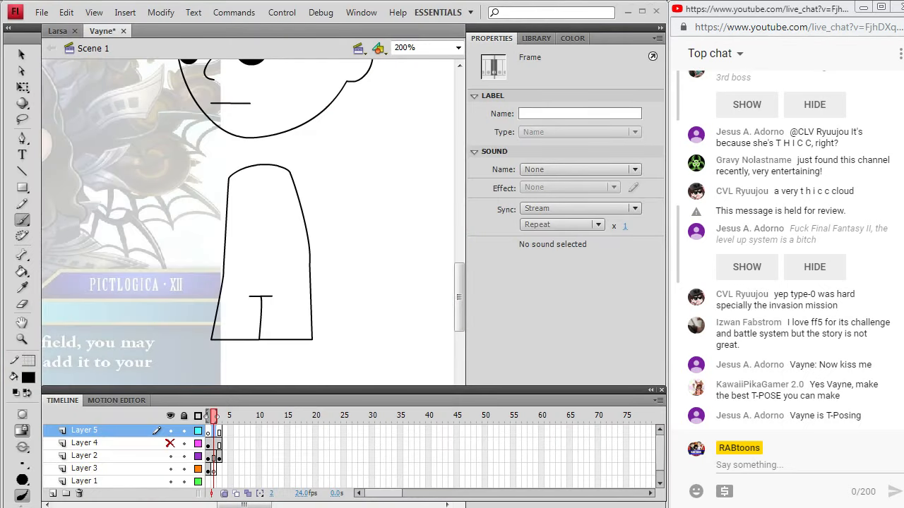
pyautogui.hotkey('alt', 'Tab')
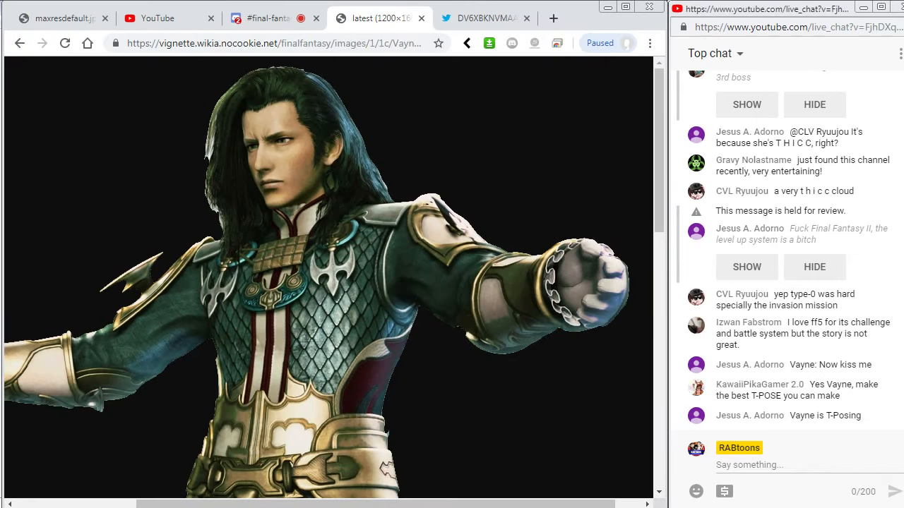
pyautogui.hotkey('alt', 'Tab')
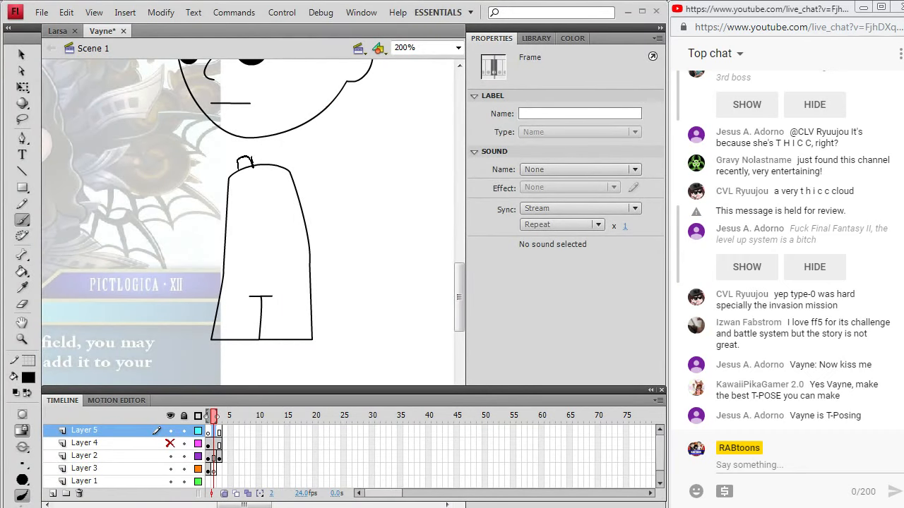
pyautogui.moveTo(274, 157)
pyautogui.mouseDown()
pyautogui.moveTo(277, 165)
pyautogui.moveTo(238, 171)
pyautogui.mouseUp()
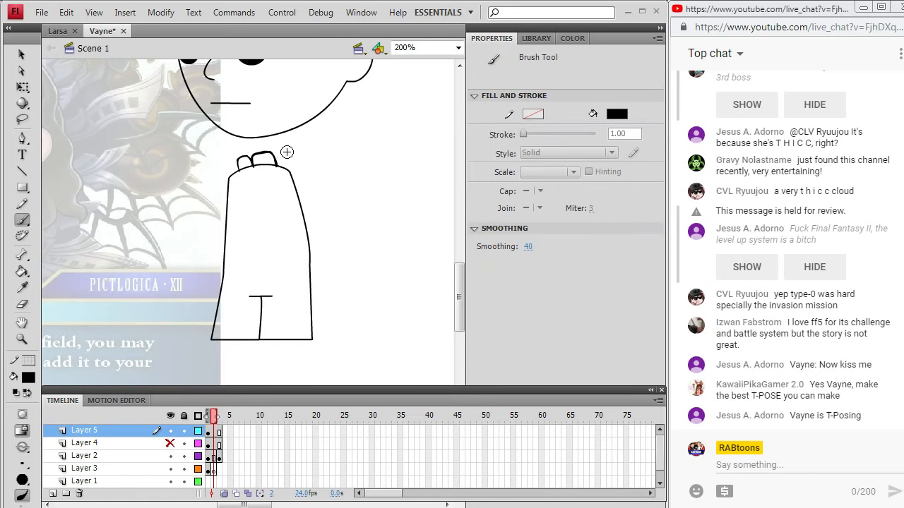
# Brush the rectangular chest plate below the collar and a round clasp on each side of it, following the Chrome reference
pyautogui.hotkey('alt', 'Tab')
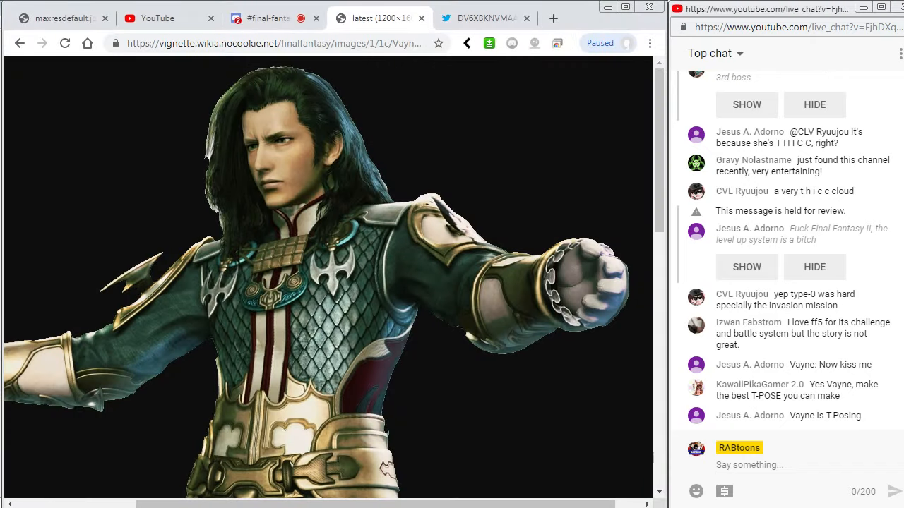
pyautogui.hotkey('alt', 'Tab')
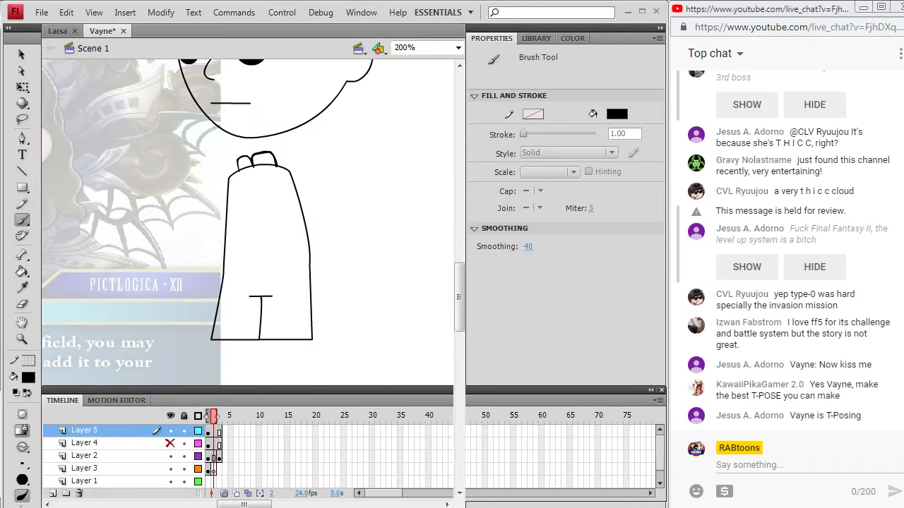
pyautogui.hotkey('alt', 'Tab')
pyautogui.hotkey('alt', 'Tab')
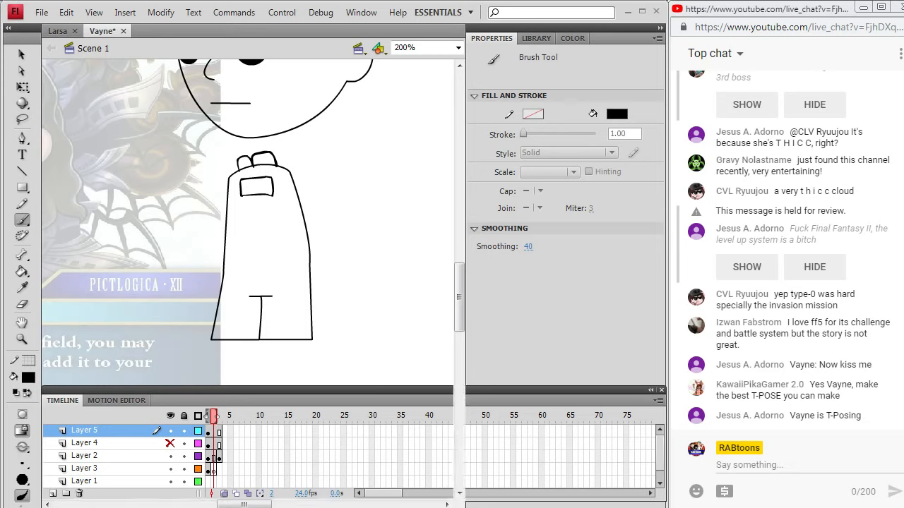
pyautogui.hotkey('alt', 'Tab')
pyautogui.hotkey('alt', 'Tab')
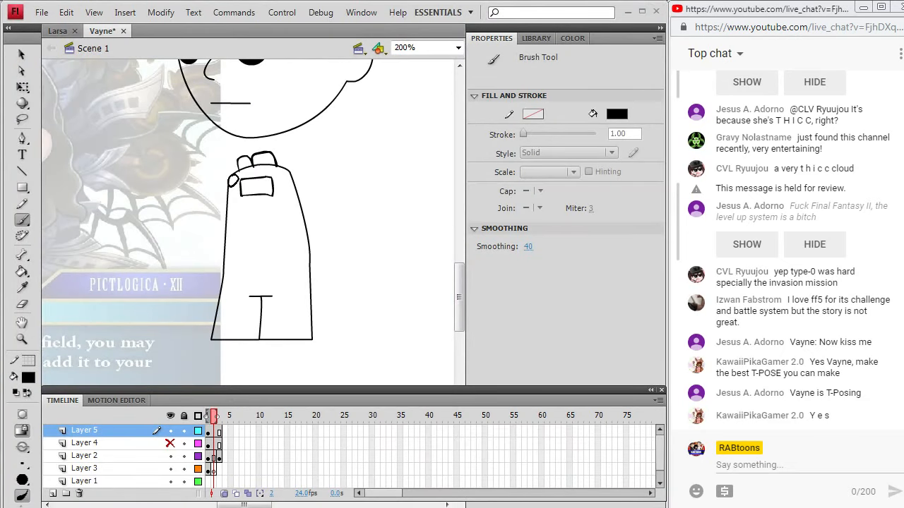
pyautogui.moveTo(278, 182); pyautogui.dragTo(283, 181)
# Brush a pronged pendant hanging from each round clasp, following the Vayne render in Chrome
pyautogui.hotkey('alt', 'Tab')
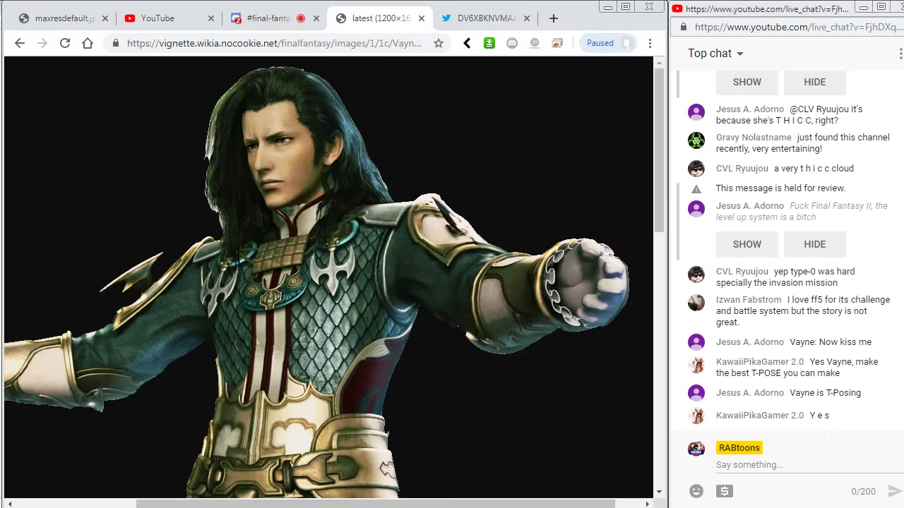
pyautogui.hotkey('alt', 'Tab')
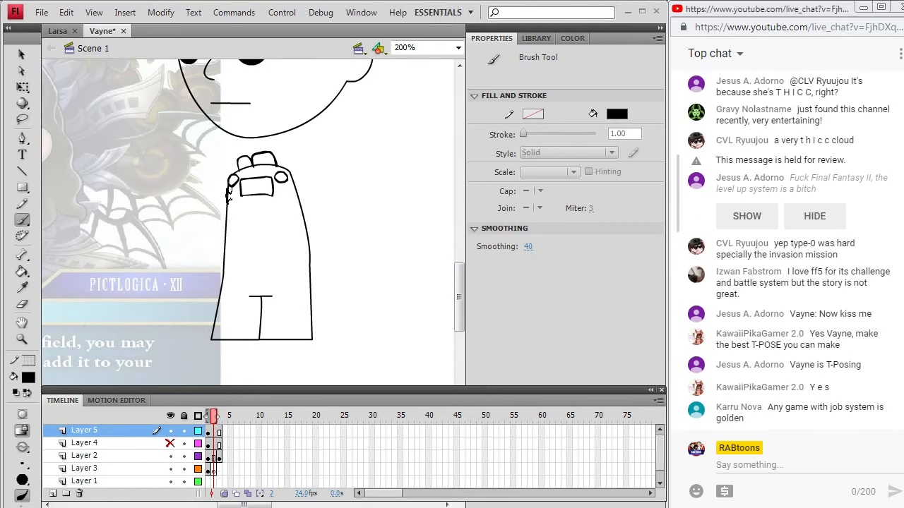
pyautogui.moveTo(231, 201); pyautogui.dragTo(236, 178)
pyautogui.moveTo(288, 199); pyautogui.dragTo(287, 185)
# Check the render in Chrome and brush the grid lines inside the rectangular chest plate
pyautogui.hotkey('alt', 'Tab')
pyautogui.hotkey('alt', 'Tab')
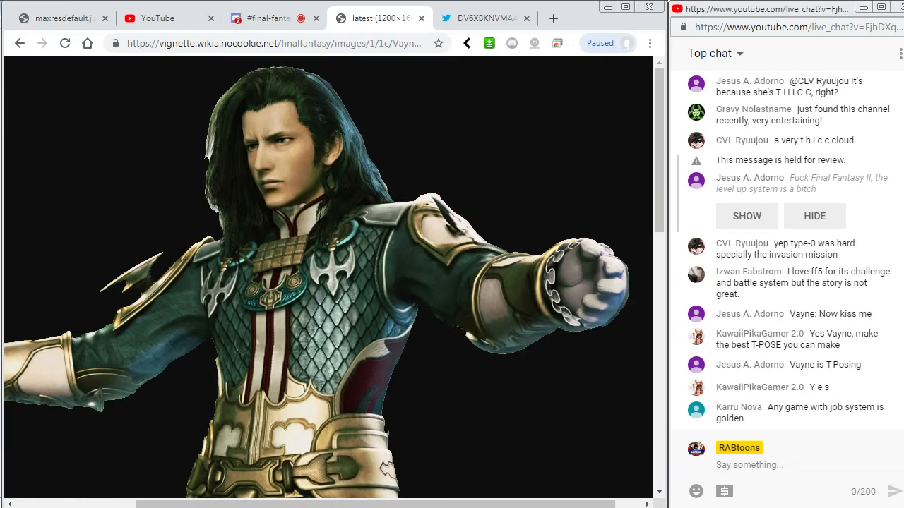
pyautogui.hotkey('alt', 'Tab')
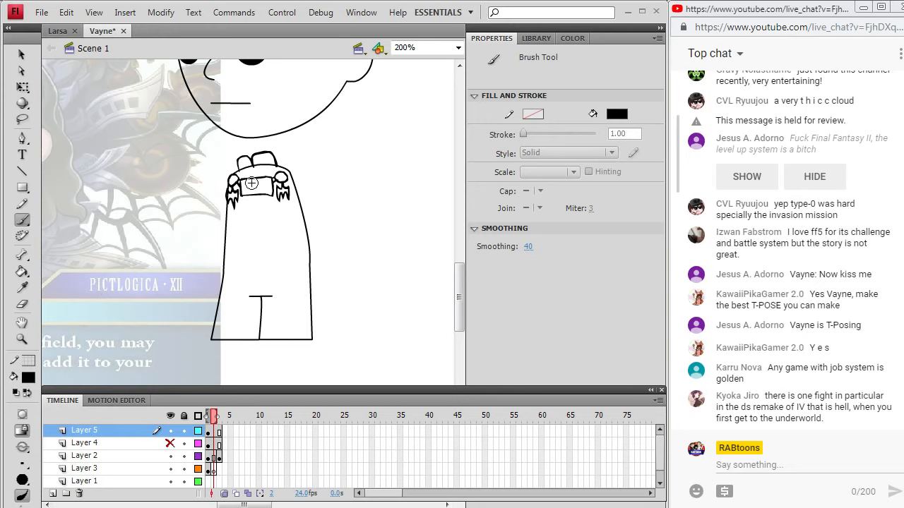
pyautogui.moveTo(245, 181)
pyautogui.mouseDown()
pyautogui.moveTo(247, 190)
pyautogui.moveTo(267, 187)
pyautogui.moveTo(246, 189)
pyautogui.mouseUp()
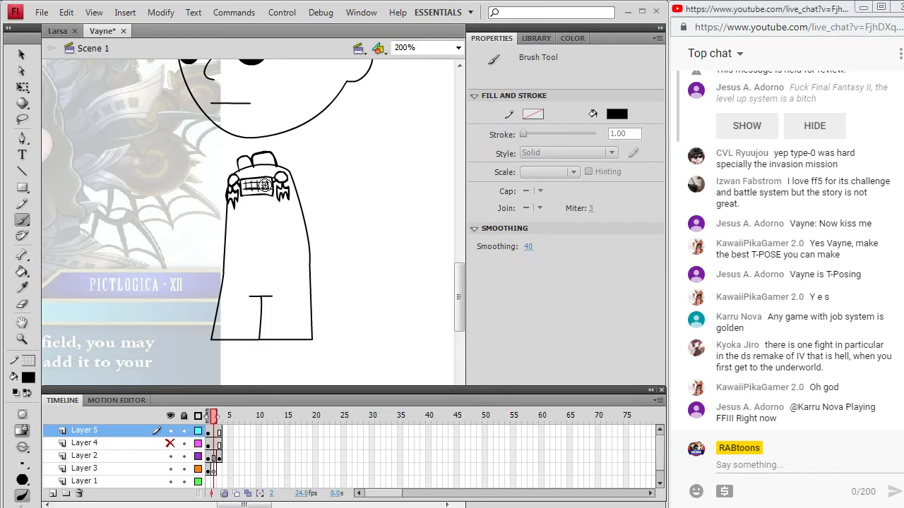
# Check the render in Chrome and brush an angular shoulder pad on each side of the collar
pyautogui.hotkey('alt', 'Tab')
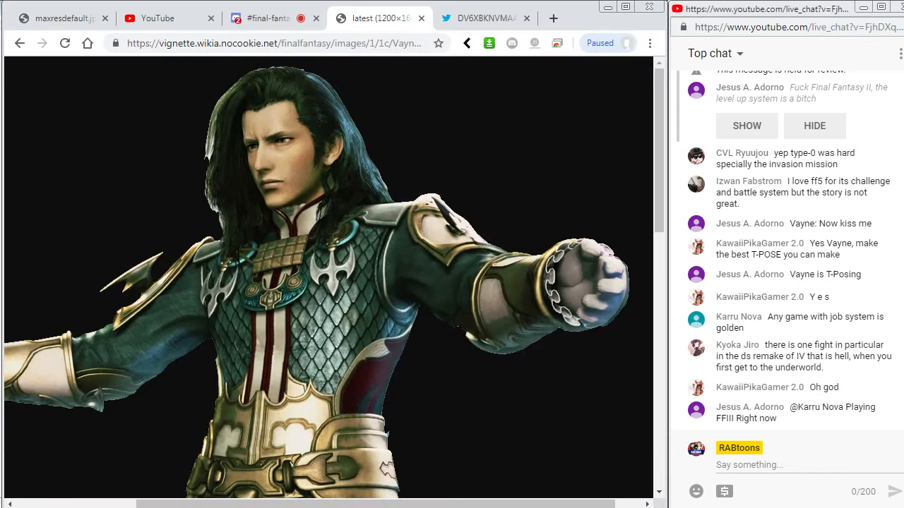
pyautogui.hotkey('alt', 'Tab')
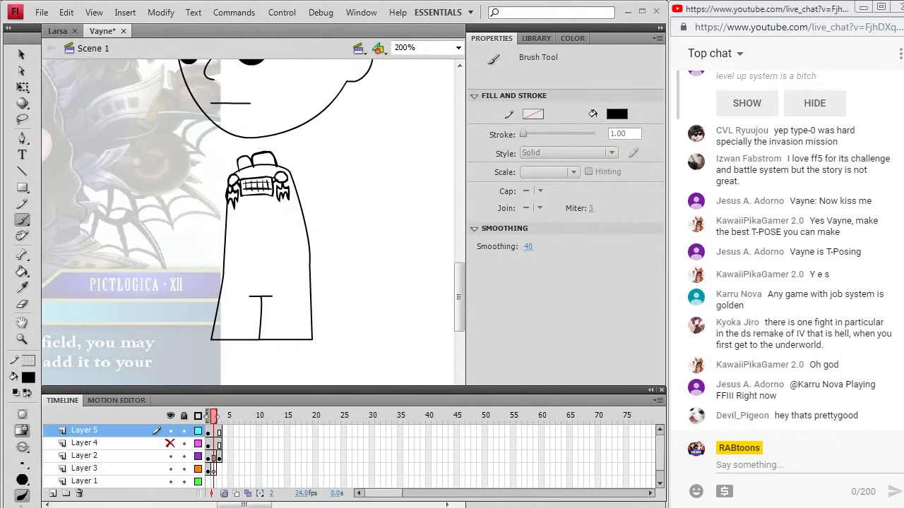
pyautogui.moveTo(283, 166); pyautogui.dragTo(303, 164)
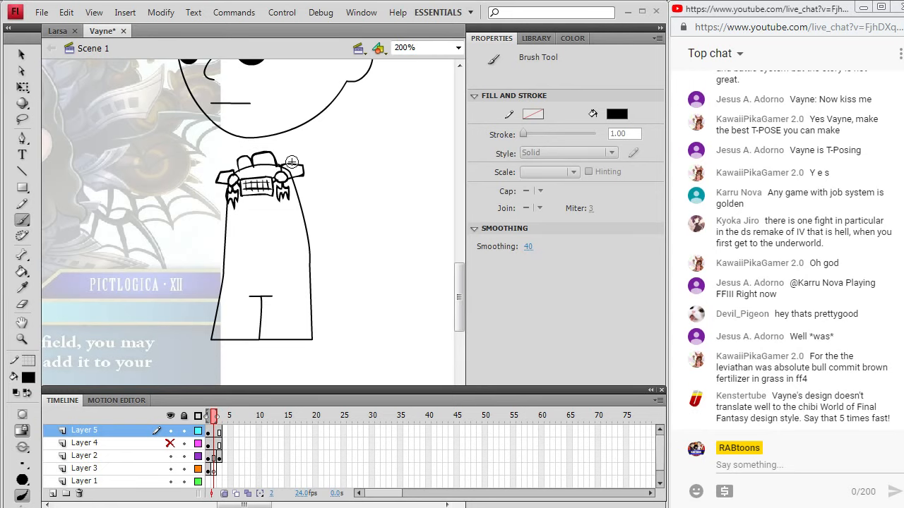
# Check the Vayne render in Chrome and brush the curved neckline band between the collar and the round clasp in Flash
pyautogui.hotkey('alt', 'Tab')
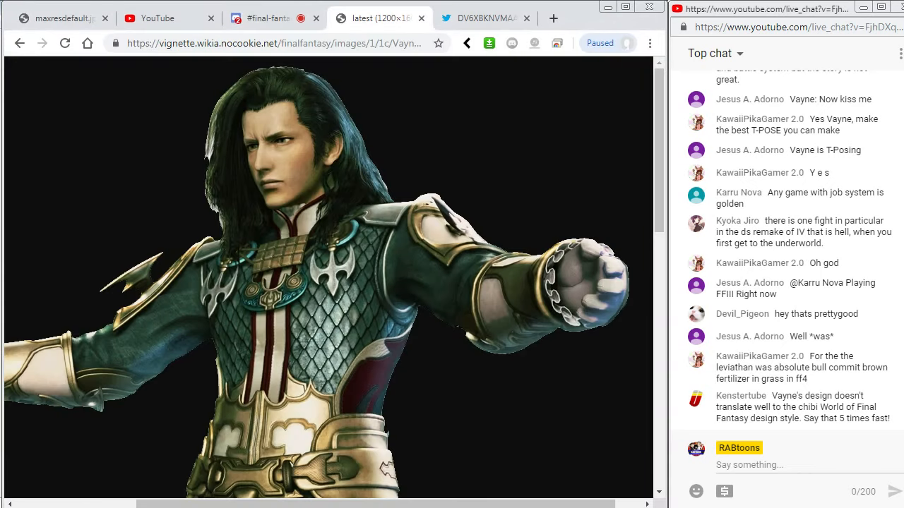
pyautogui.hotkey('alt', 'Tab')
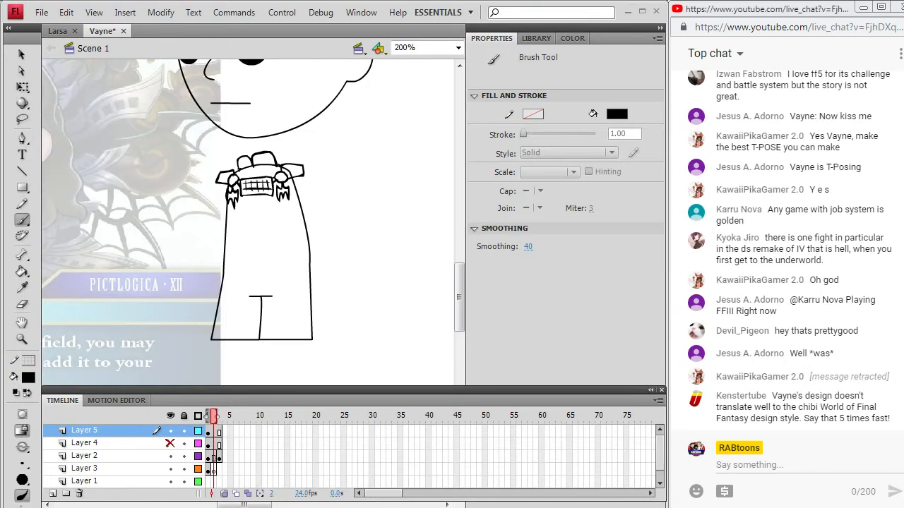
pyautogui.moveTo(247, 175); pyautogui.dragTo(278, 167)
pyautogui.hotkey('alt', 'Tab')
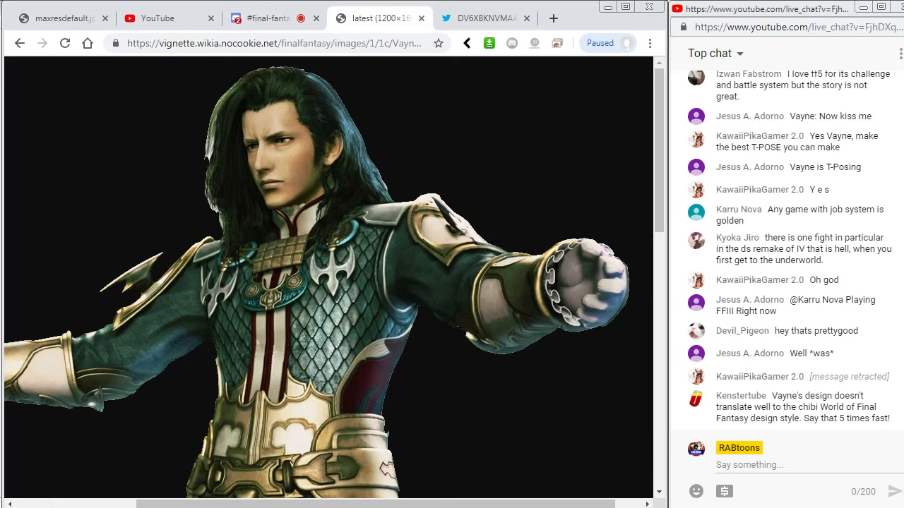
pyautogui.hotkey('alt', 'Tab')
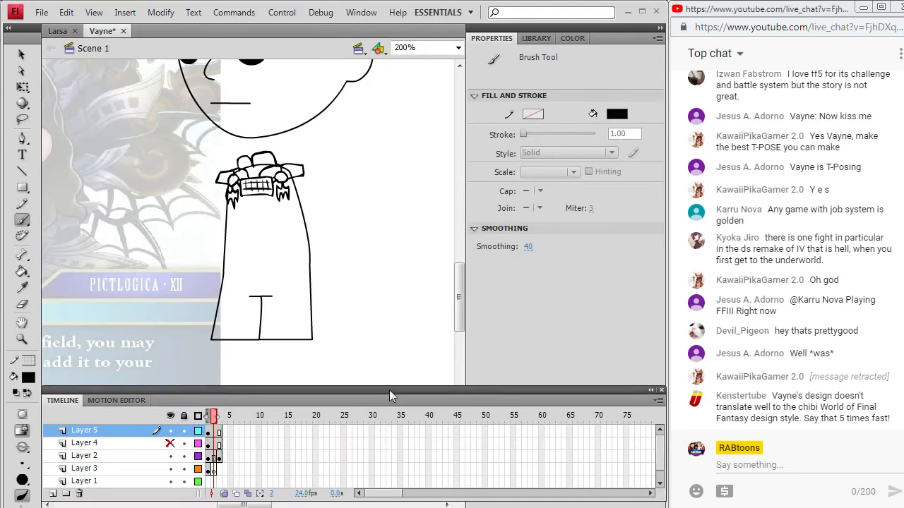
# Brush the rounded medallion hanging below the rectangular chest plate, following the render in Chrome
pyautogui.hotkey('alt', 'Tab')
pyautogui.hotkey('alt', 'Tab')
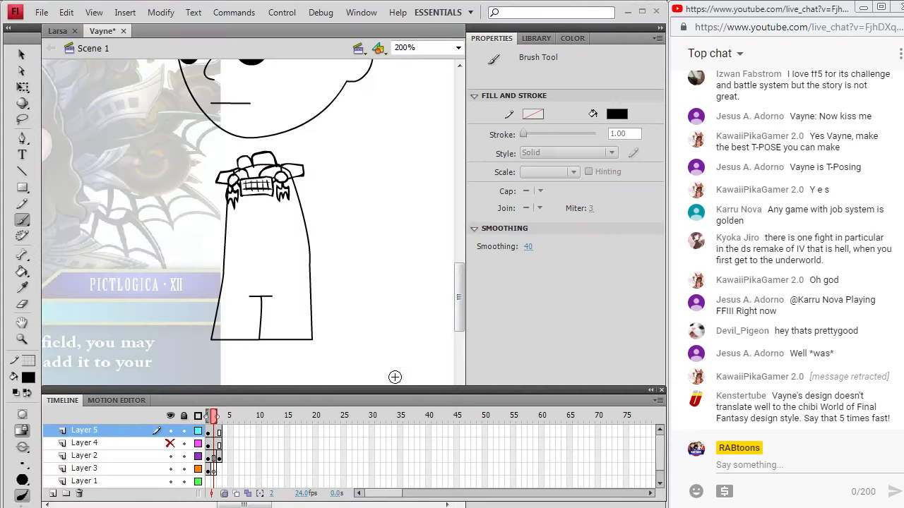
pyautogui.moveTo(246, 201); pyautogui.dragTo(245, 211)
pyautogui.hotkey('alt', 'Tab')
pyautogui.hotkey('alt', 'Tab')
pyautogui.hotkey('alt', 'Tab')
pyautogui.hotkey('alt', 'Tab')
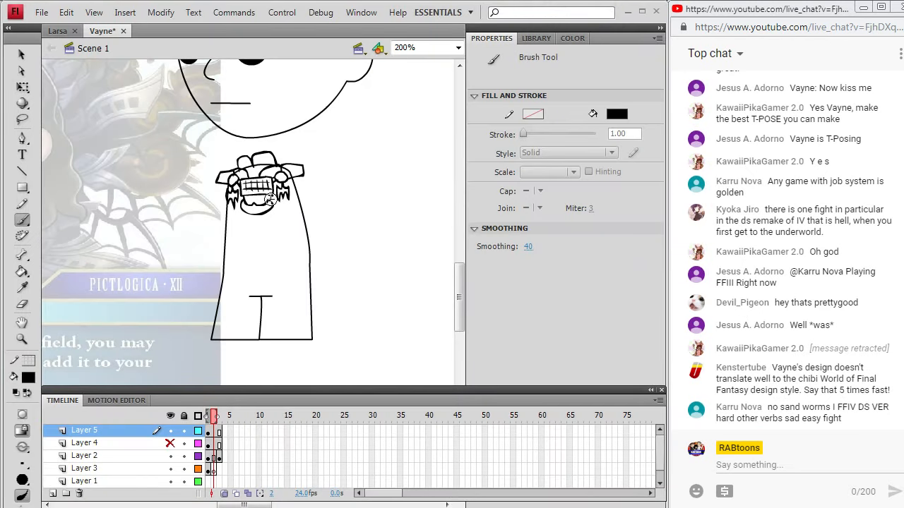
# Bring the render's waist area into view in Chrome, and brush the curved armhole edge below the right-hand shoulder pad in Flash
pyautogui.hotkey('alt', 'Tab')
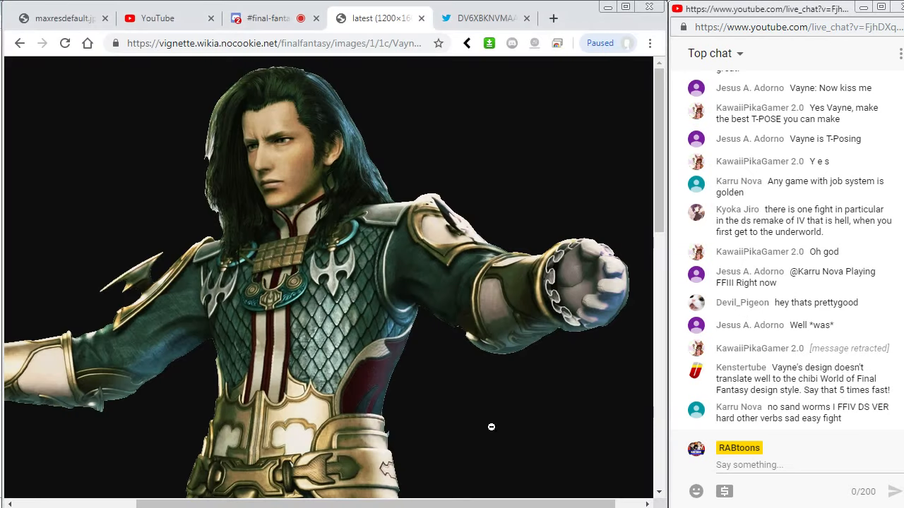
pyautogui.moveTo(660, 225); pyautogui.dragTo(659, 277)
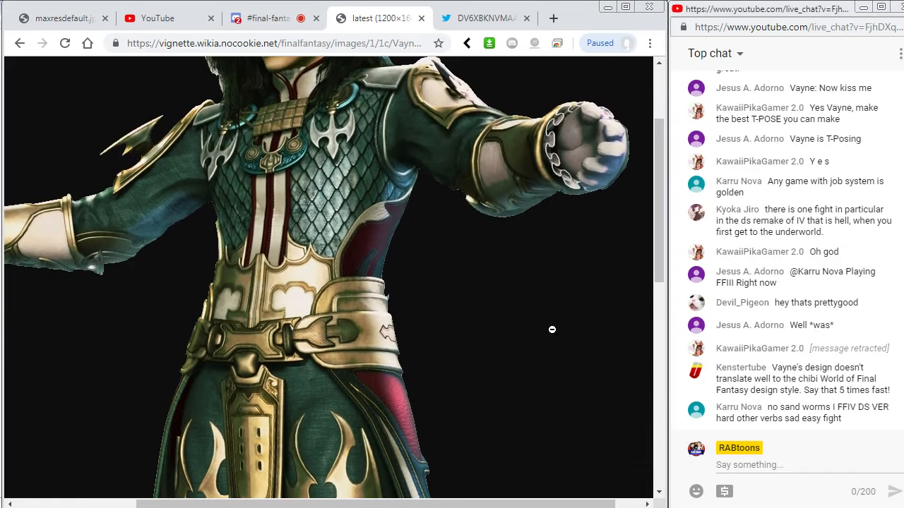
pyautogui.hotkey('alt', 'Tab')
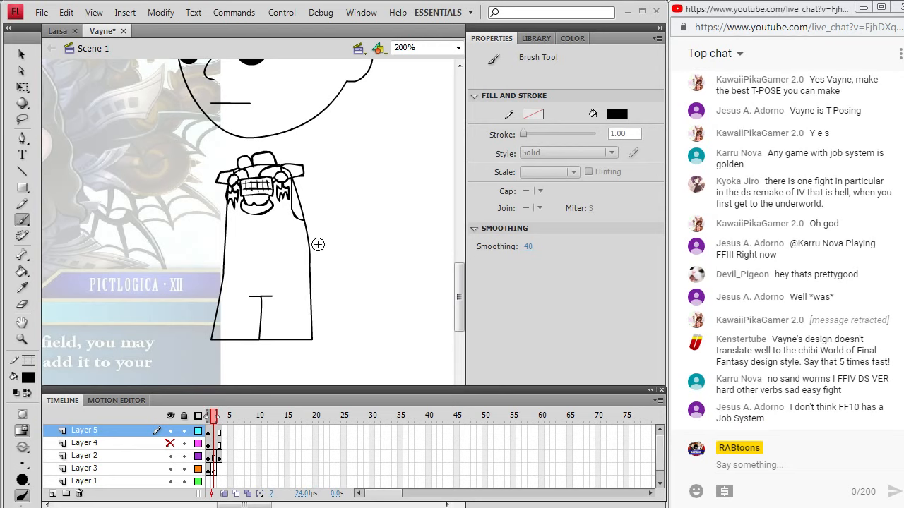
# Check the render in Chrome and brush short vertical strips between the chest plate and the medallion
pyautogui.hotkey('alt', 'Tab')
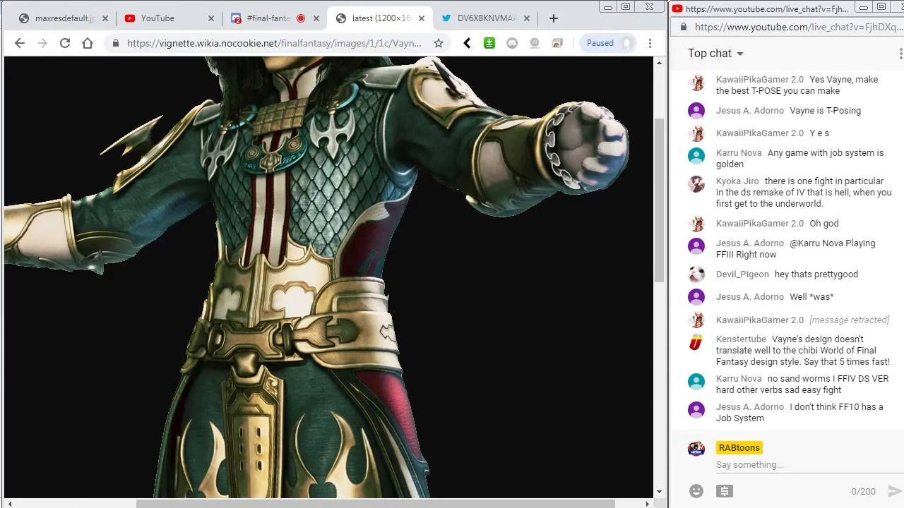
pyautogui.hotkey('alt', 'Tab')
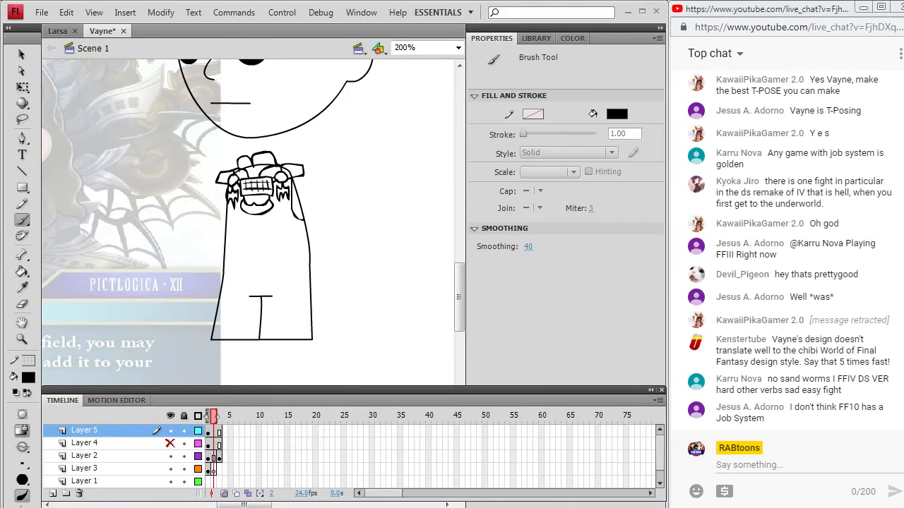
pyautogui.hotkey('alt', 'Tab')
pyautogui.hotkey('alt', 'Tab')
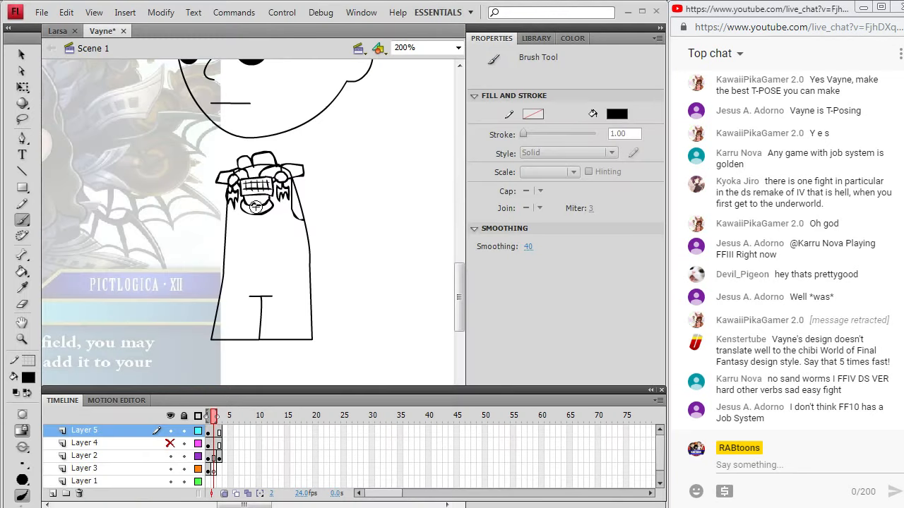
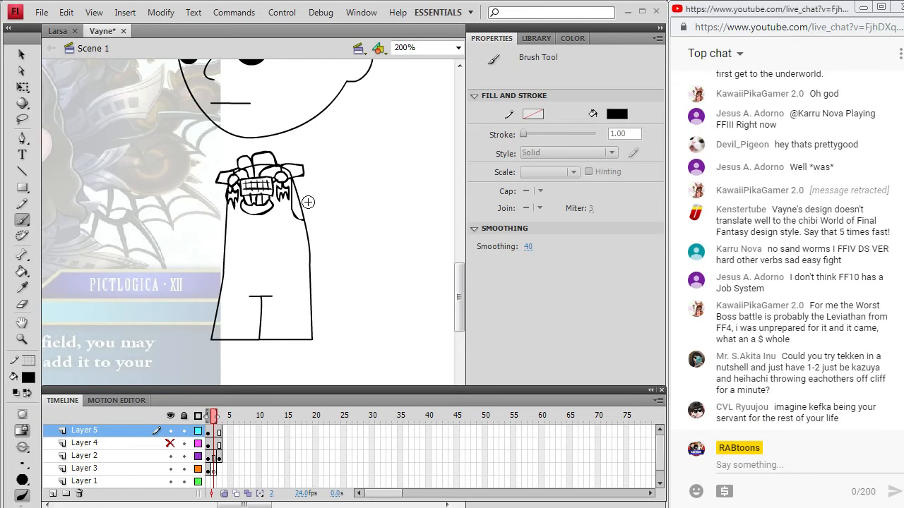
# Brush the vertical stripes running down the torso from beneath the medallion, following the render
pyautogui.hotkey('alt', 'Tab')
pyautogui.hotkey('alt', 'Tab')
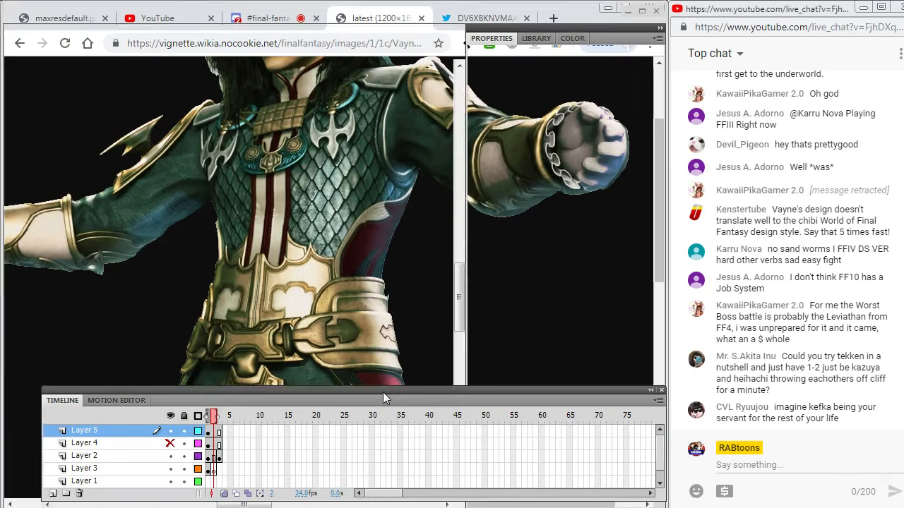
pyautogui.moveTo(252, 211)
pyautogui.mouseDown()
pyautogui.moveTo(251, 239)
pyautogui.moveTo(264, 230)
pyautogui.moveTo(264, 242)
pyautogui.mouseUp()
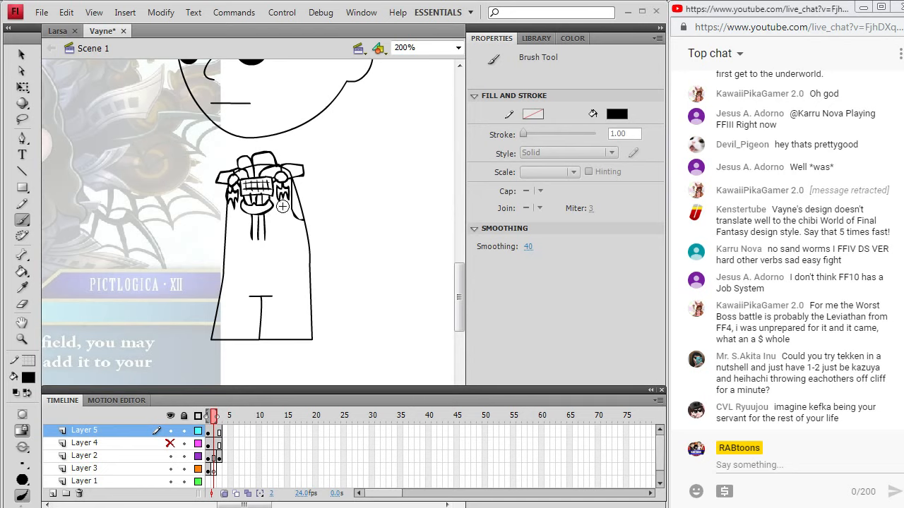
# Check the render in Chrome and brush the jagged, scalloped upper edge of the waist armour across the torso
pyautogui.hotkey('alt', 'Tab')
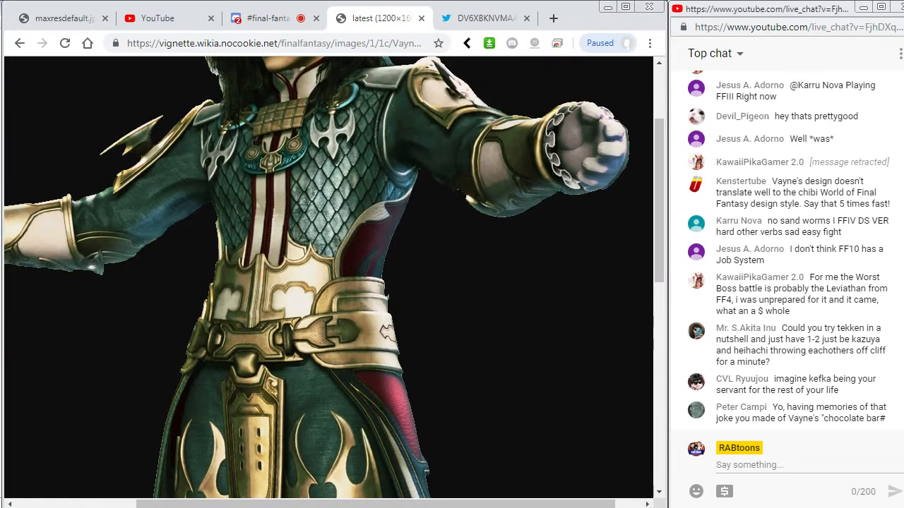
pyautogui.hotkey('alt', 'Tab')
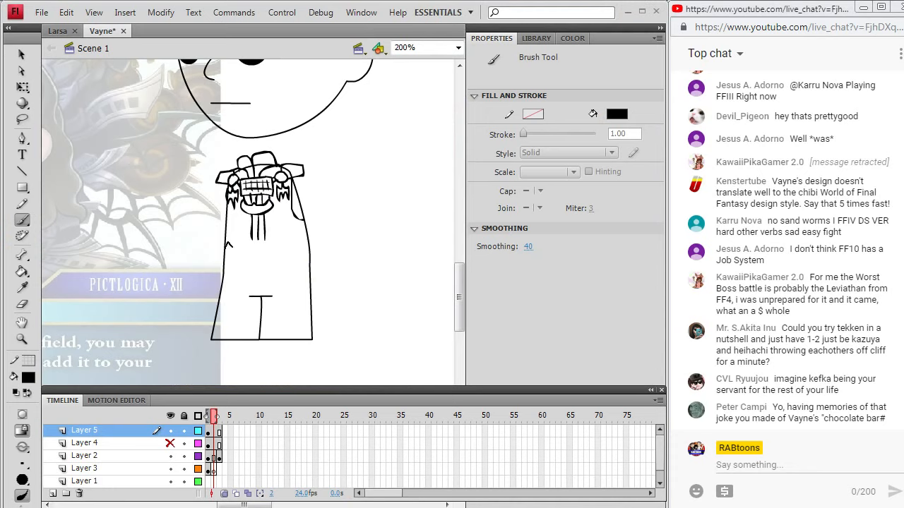
pyautogui.moveTo(227, 247)
pyautogui.mouseDown()
pyautogui.moveTo(251, 235)
pyautogui.moveTo(276, 247)
pyautogui.mouseUp()
pyautogui.hotkey('alt', 'Tab')
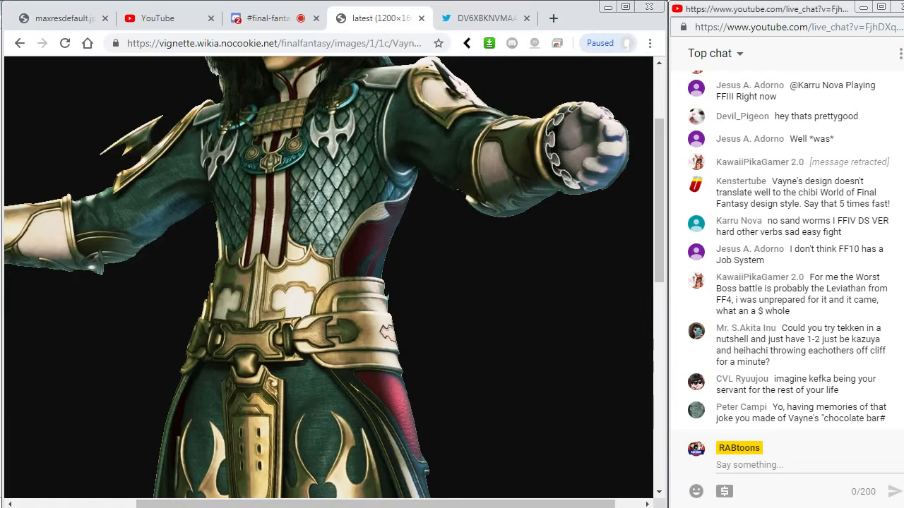
pyautogui.hotkey('alt', 'Tab')
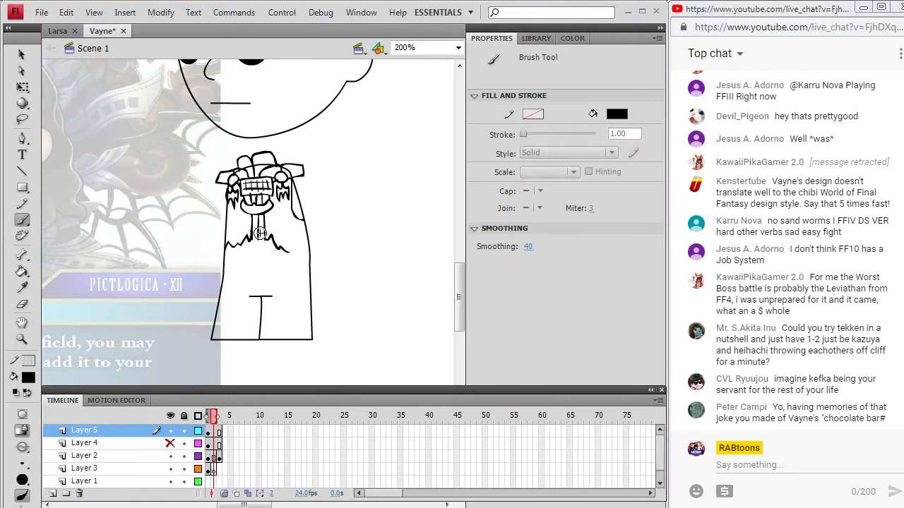
# Close off the lower end of the torso stripes and brush the waist armour's vertical centre seam, following the render
pyautogui.hotkey('alt', 'Tab')
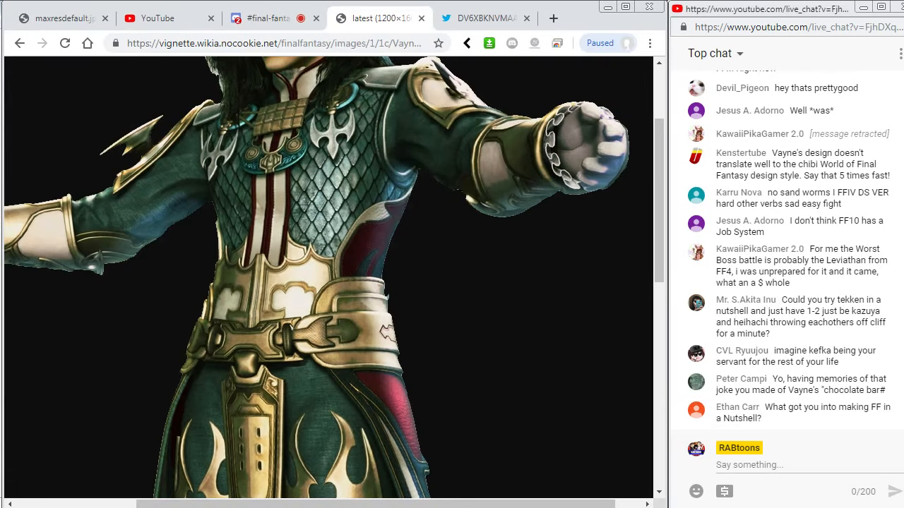
pyautogui.hotkey('alt', 'Tab')
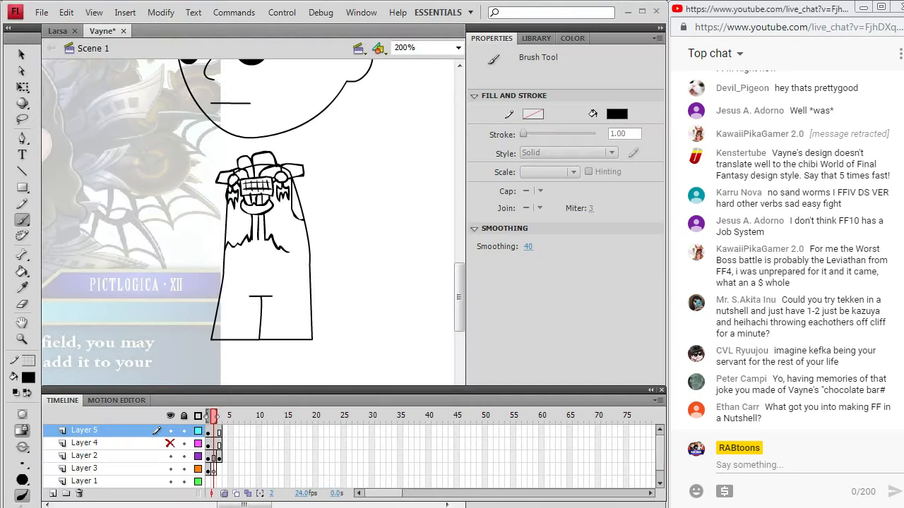
pyautogui.hotkey('alt', 'Tab')
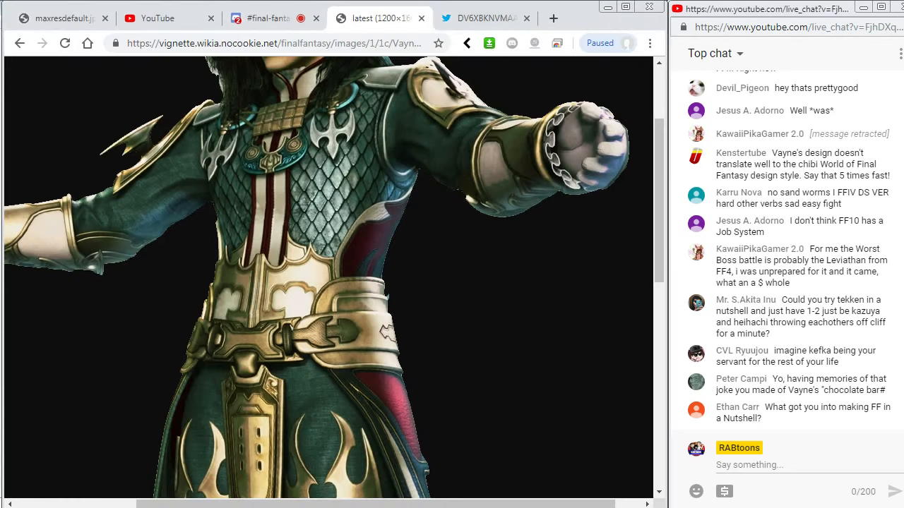
pyautogui.hotkey('alt', 'Tab')
pyautogui.hotkey('alt', 'Tab')
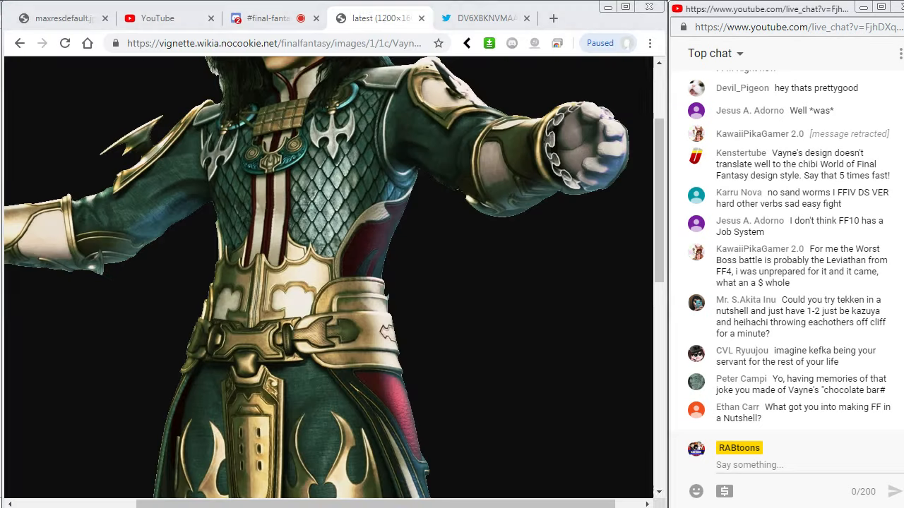
pyautogui.hotkey('alt', 'Tab')
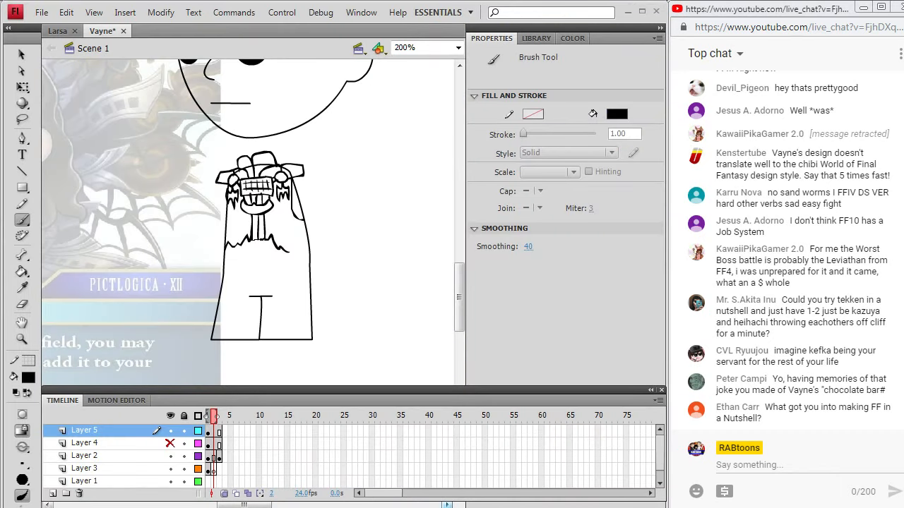
pyautogui.hotkey('alt', 'Tab')
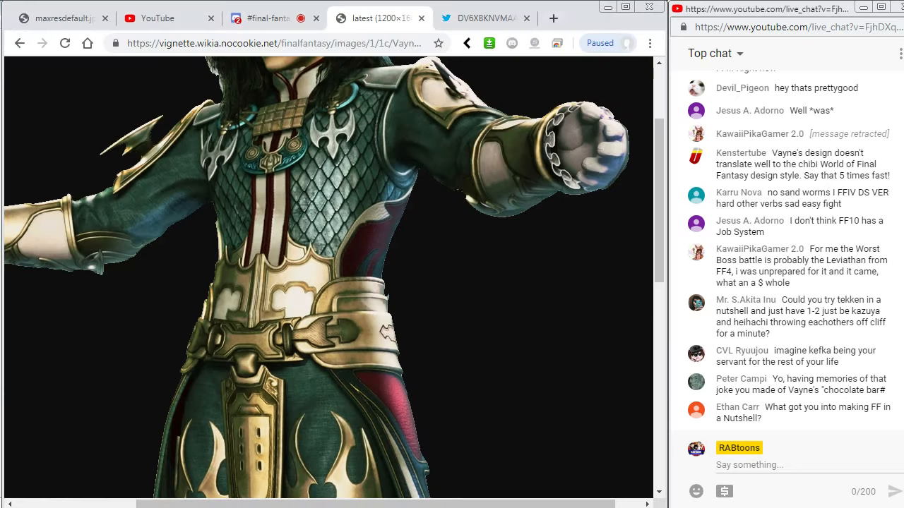
pyautogui.hotkey('alt', 'Tab')
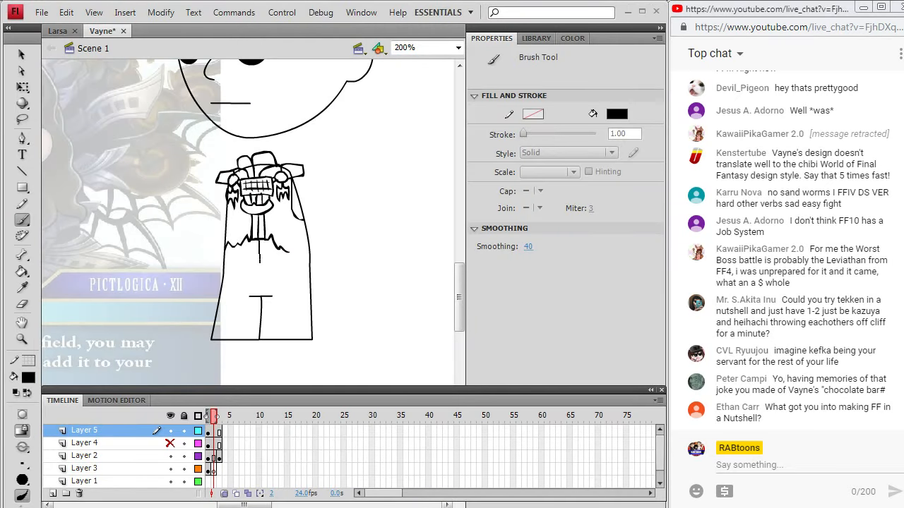
# Check the render in Chrome and brush a curve joining the waist armour's jagged edge to the right-hand side of the torso
pyautogui.hotkey('alt', 'Tab')
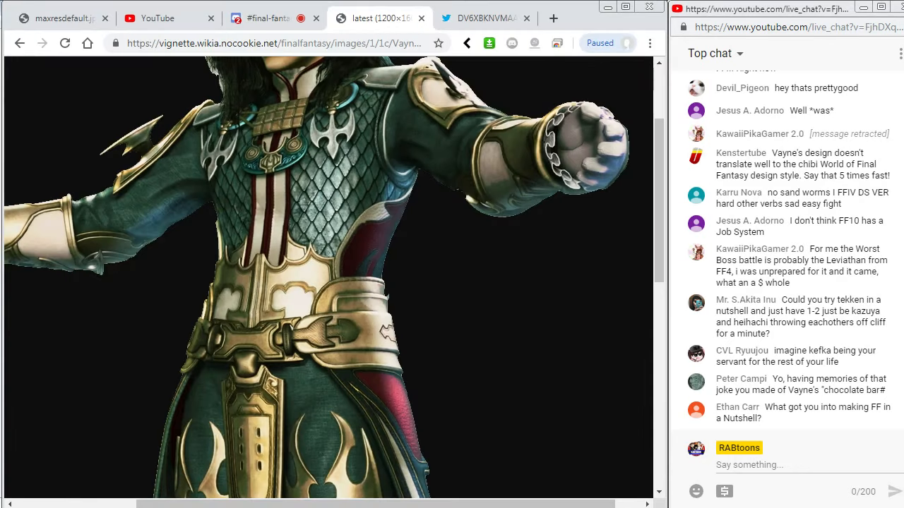
pyautogui.hotkey('alt', 'Tab')
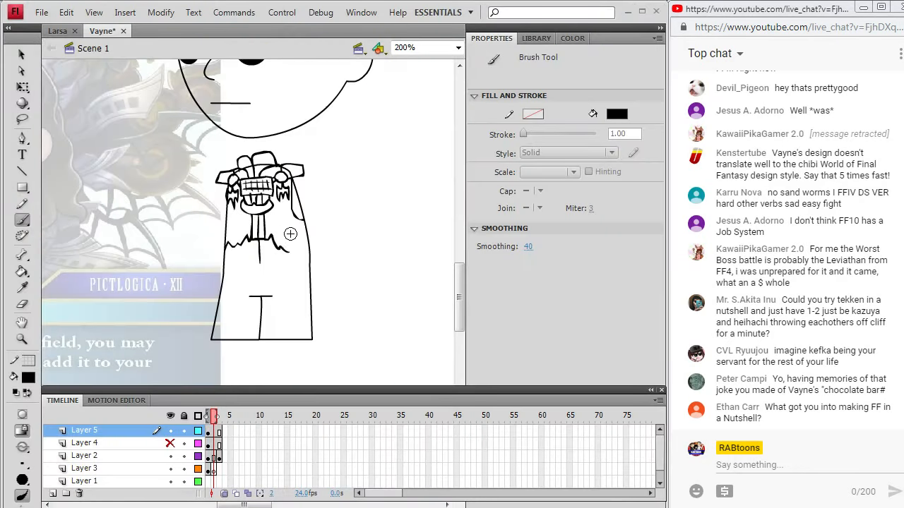
pyautogui.hotkey('alt', 'Tab')
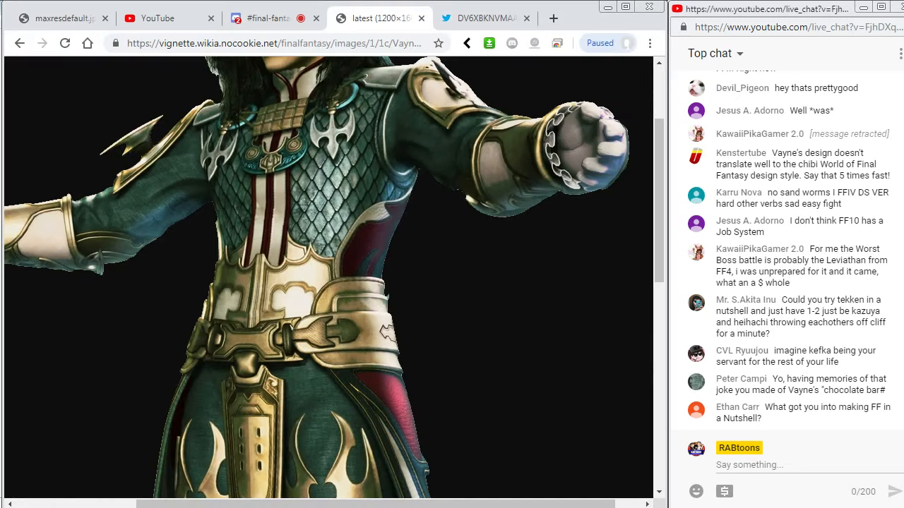
pyautogui.hotkey('alt', 'Tab')
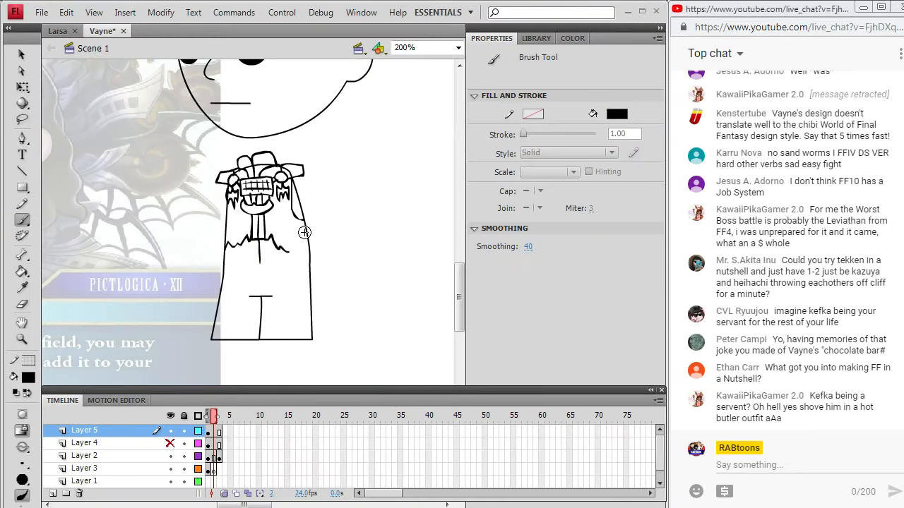
pyautogui.moveTo(303, 235); pyautogui.dragTo(283, 251)
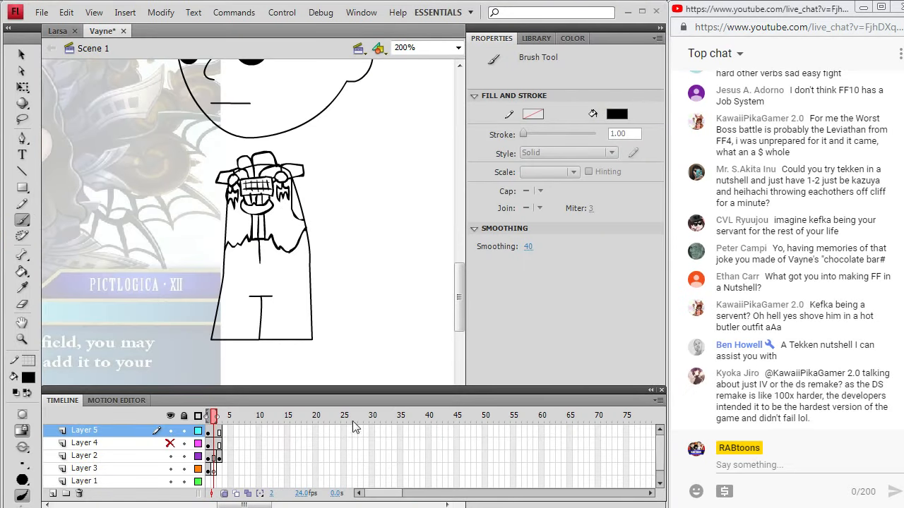
# Check the render in Chrome and brush the waist armour's lower edge and the upper edge of the side plate on its right
pyautogui.hotkey('alt', 'Tab')
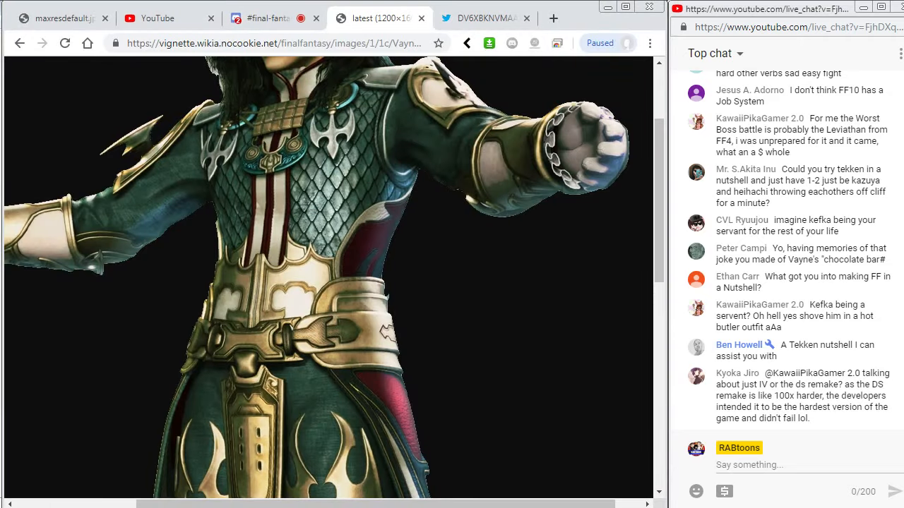
pyautogui.hotkey('alt', 'Tab')
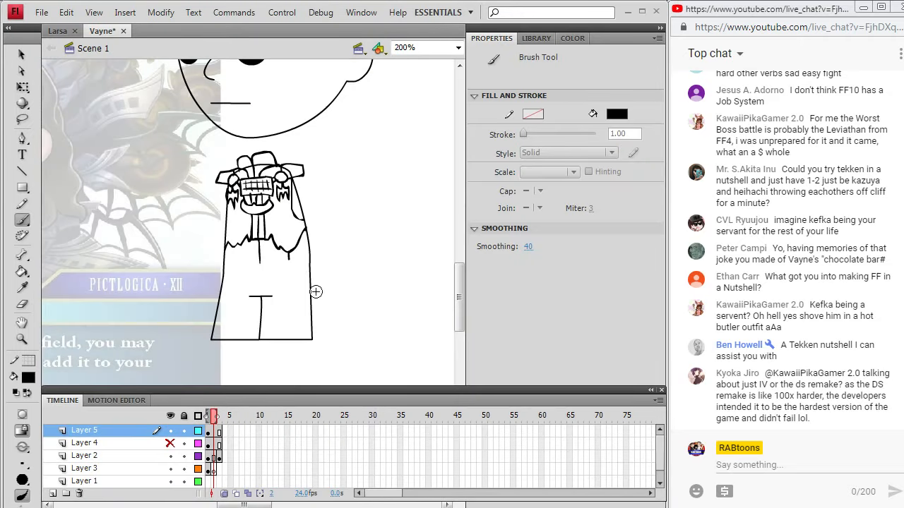
pyautogui.hotkey('alt', 'Tab')
pyautogui.hotkey('alt', 'Tab')
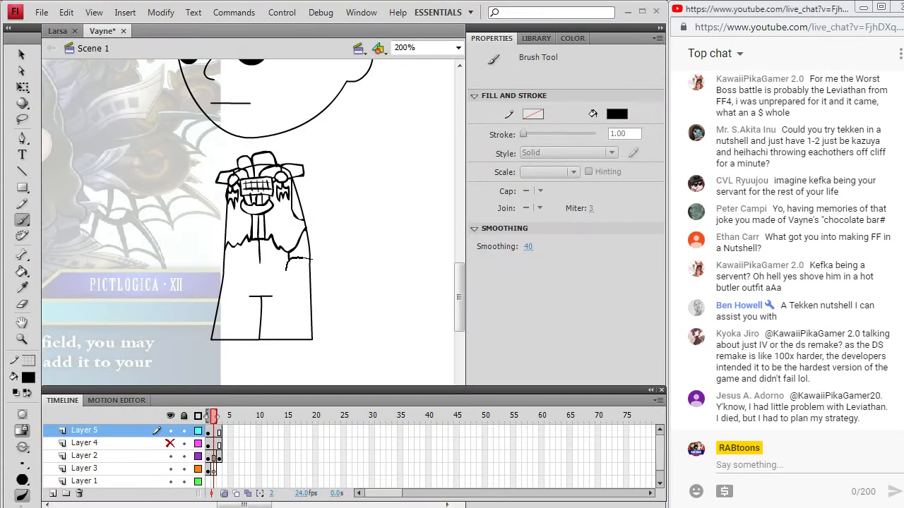
pyautogui.moveTo(280, 270)
pyautogui.mouseDown()
pyautogui.moveTo(226, 262)
pyautogui.moveTo(259, 268)
pyautogui.mouseUp()
# Brush the small angular ornaments on both sides of the waist armour's centre seam, following the render
pyautogui.hotkey('alt', 'Tab')
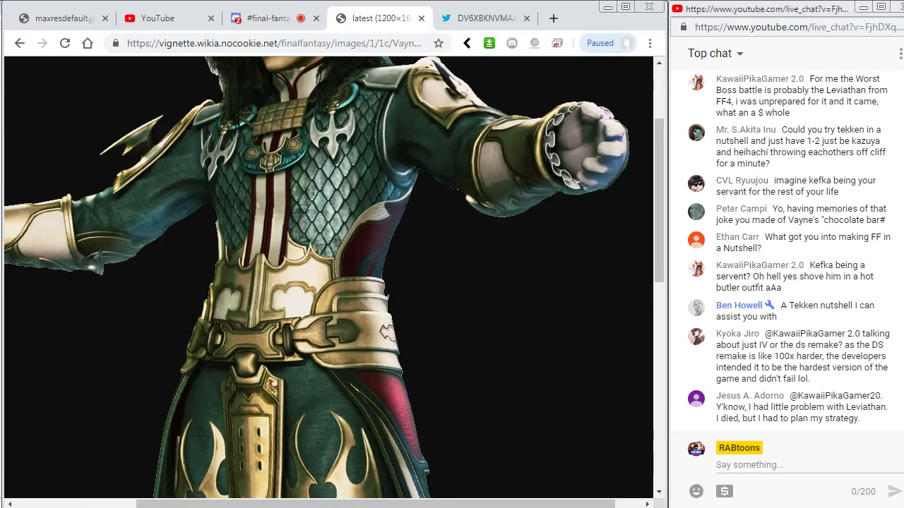
pyautogui.hotkey('alt', 'Tab')
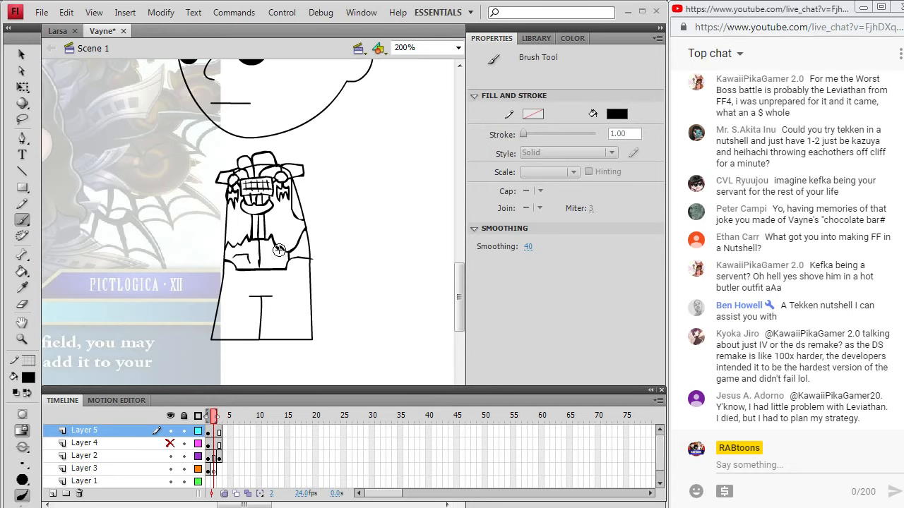
pyautogui.moveTo(268, 259); pyautogui.dragTo(284, 259)
pyautogui.hotkey('alt', 'Tab')
pyautogui.hotkey('alt', 'Tab')
pyautogui.hotkey('alt', 'Tab')
pyautogui.hotkey('alt', 'Tab')
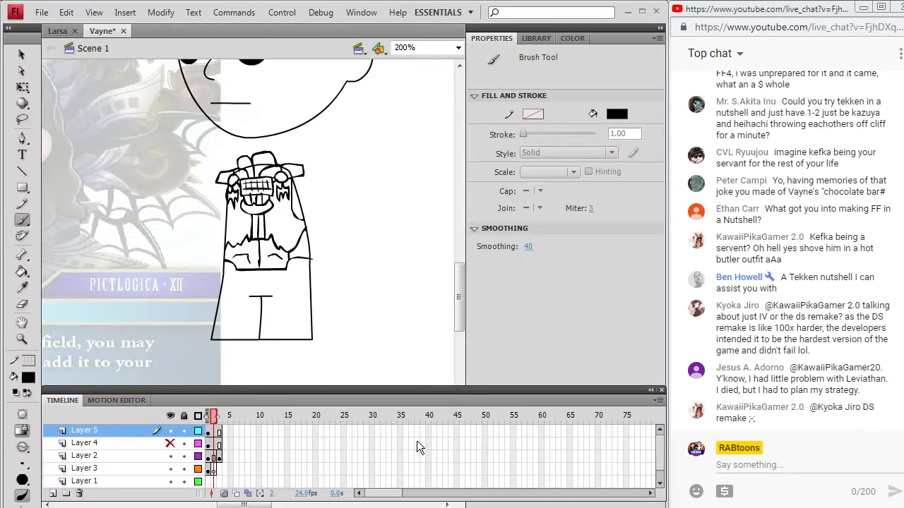
# Check the belt in the render and brush a rectangular buckle with inner markings beneath the waist armour
pyautogui.hotkey('alt', 'Tab')
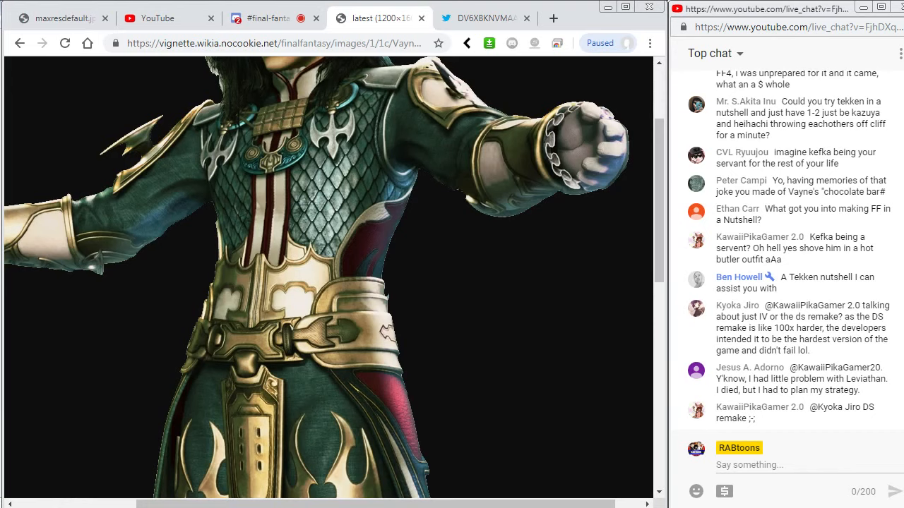
pyautogui.hotkey('alt', 'Tab')
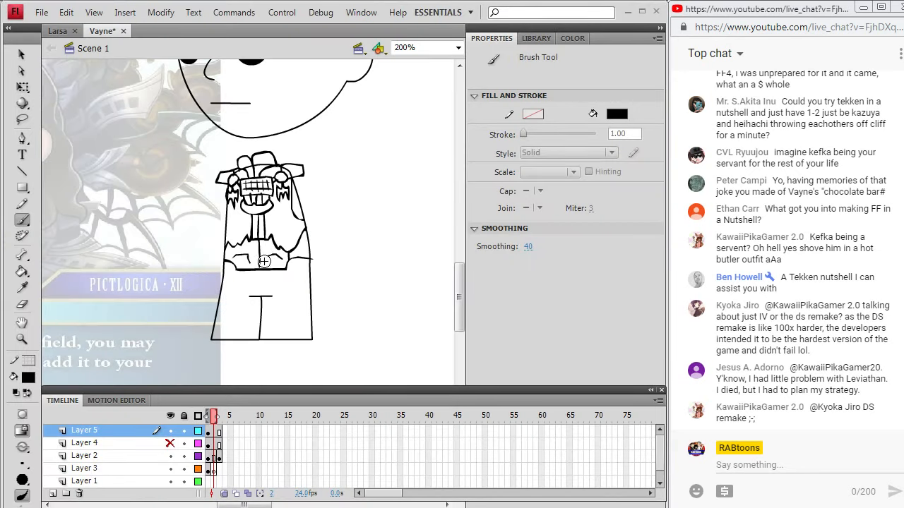
pyautogui.hotkey('alt', 'Tab')
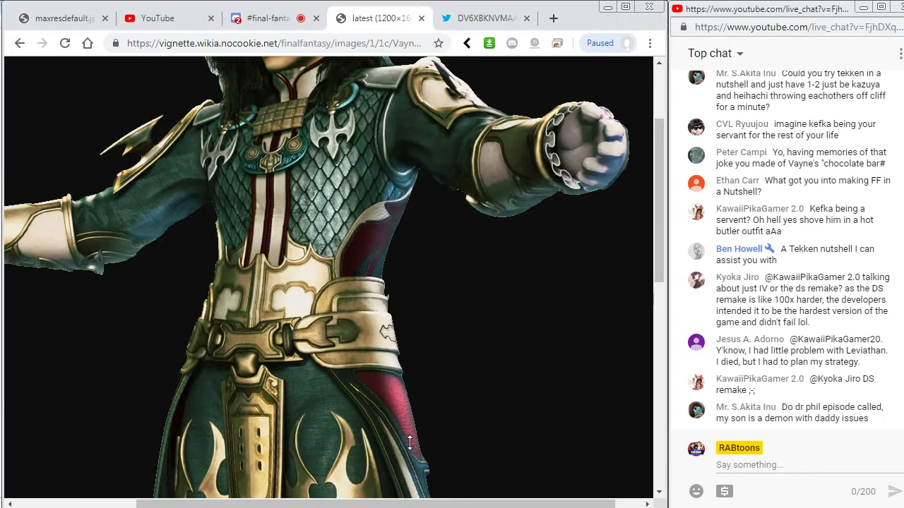
pyautogui.hotkey('alt', 'Tab')
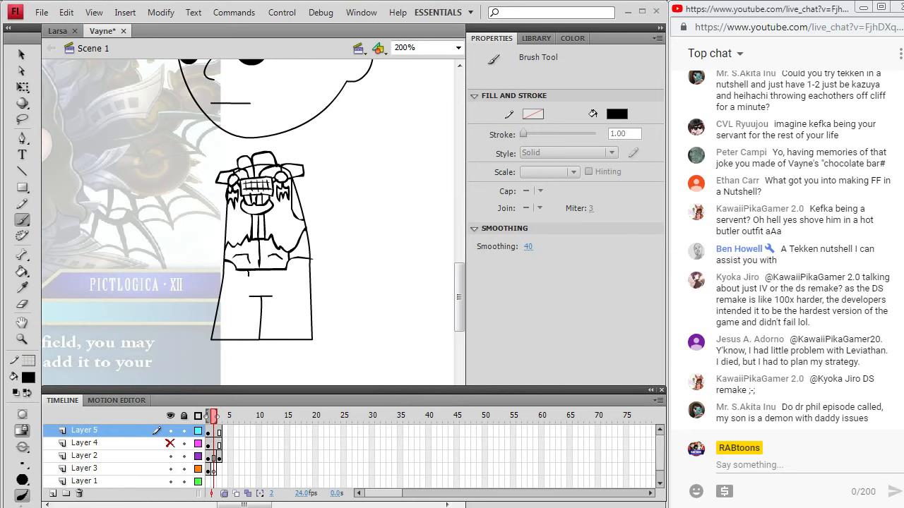
pyautogui.moveTo(249, 279); pyautogui.dragTo(264, 282)
pyautogui.hotkey('alt', 'Tab')
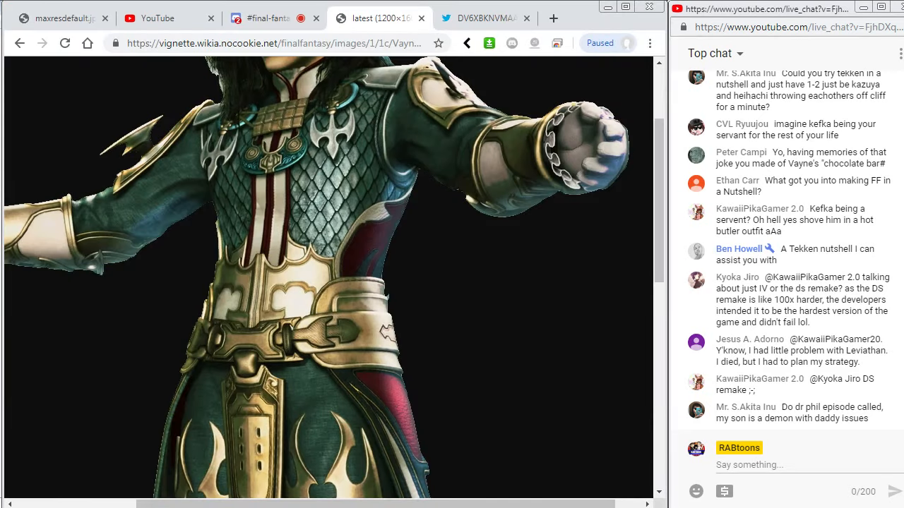
pyautogui.hotkey('alt', 'Tab')
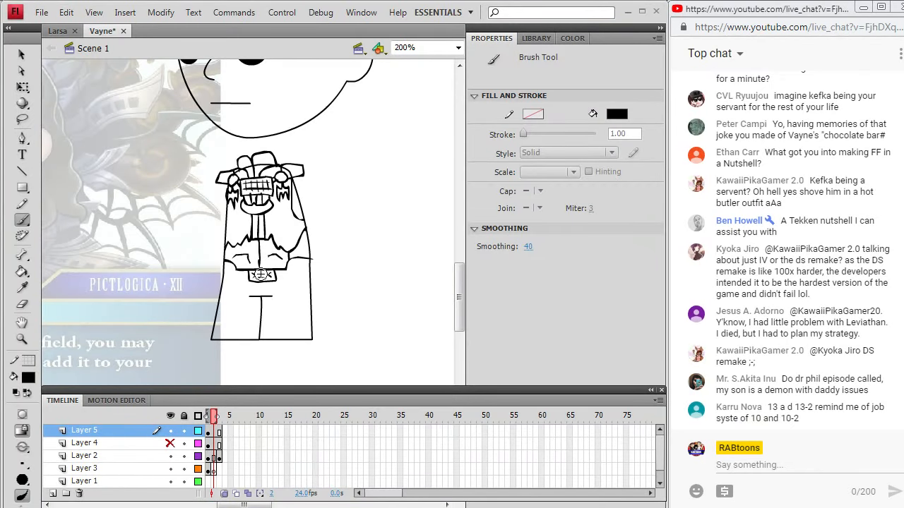
pyautogui.hotkey('alt', 'Tab')
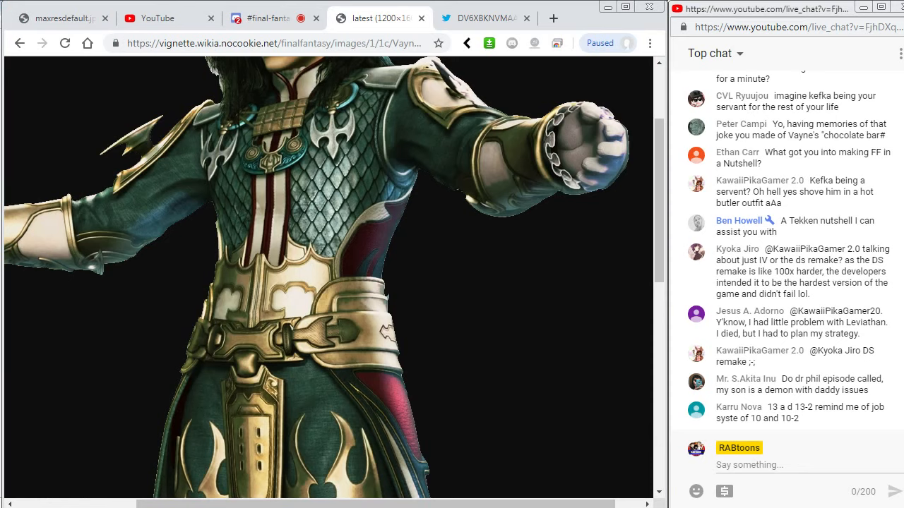
pyautogui.hotkey('alt', 'Tab')
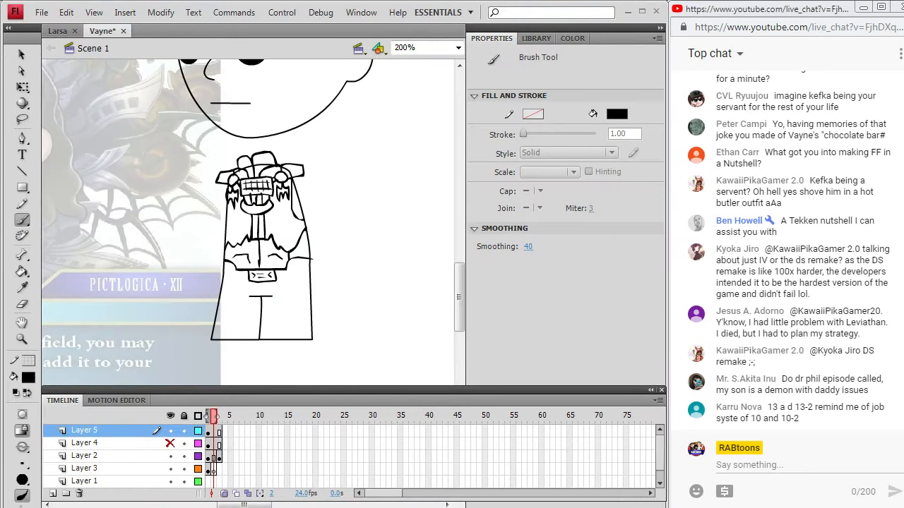
# Brush the belt strap and the rounded plate to the right of the buckle, following the render
pyautogui.hotkey('alt', 'Tab')
pyautogui.hotkey('alt', 'Tab')
pyautogui.moveTo(279, 274); pyautogui.dragTo(303, 267)
pyautogui.hotkey('alt', 'Tab')
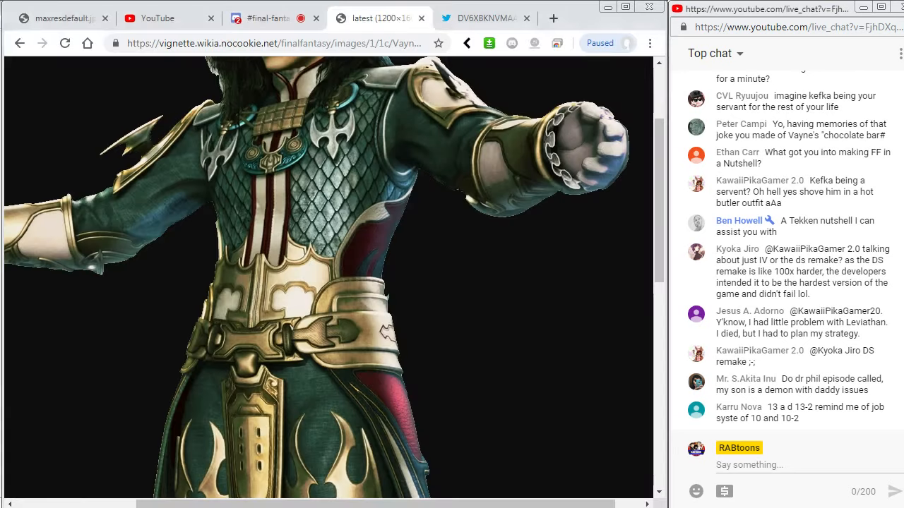
pyautogui.hotkey('alt', 'Tab')
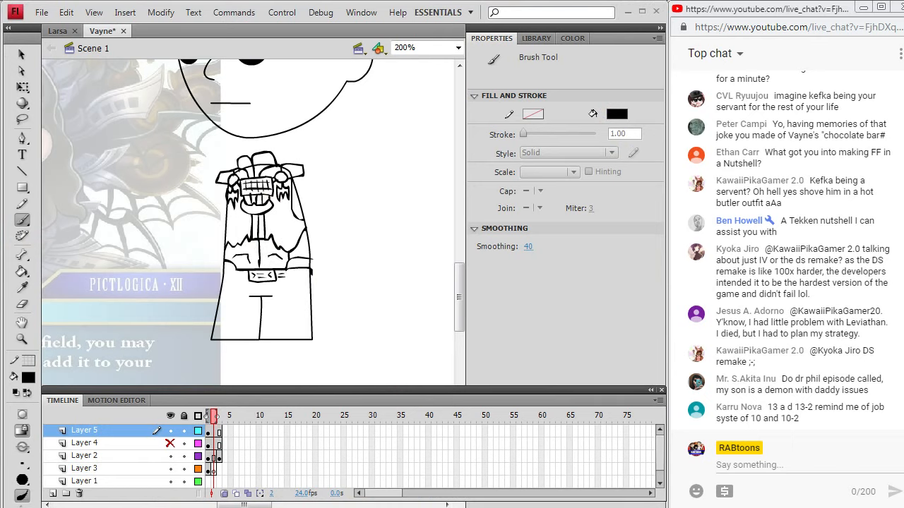
pyautogui.moveTo(286, 275)
pyautogui.mouseDown()
pyautogui.moveTo(300, 280)
pyautogui.moveTo(310, 271)
pyautogui.mouseUp()
# Brush the belt strap and side plate left of the buckle, and outline the belt's lower band across the waist
pyautogui.moveTo(238, 272); pyautogui.dragTo(245, 276)
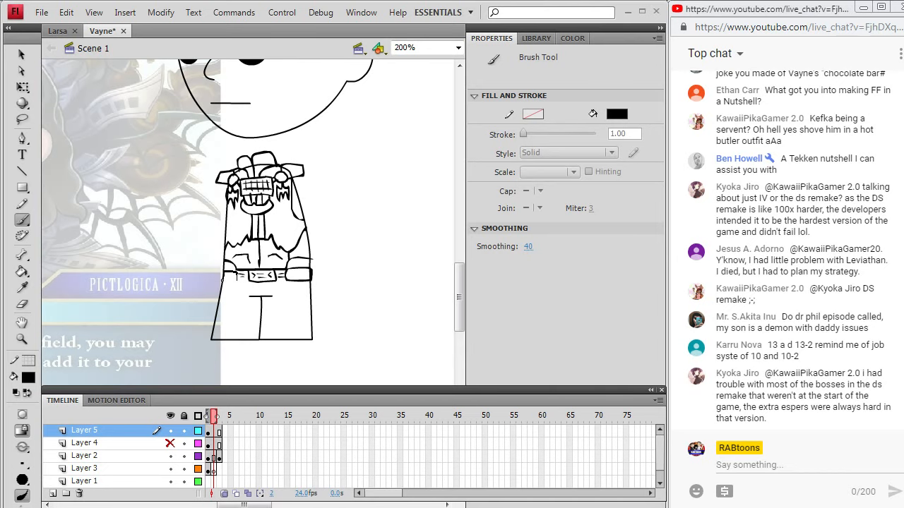
pyautogui.moveTo(230, 277); pyautogui.dragTo(224, 282)
pyautogui.click(491, 507)
pyautogui.click(477, 507)
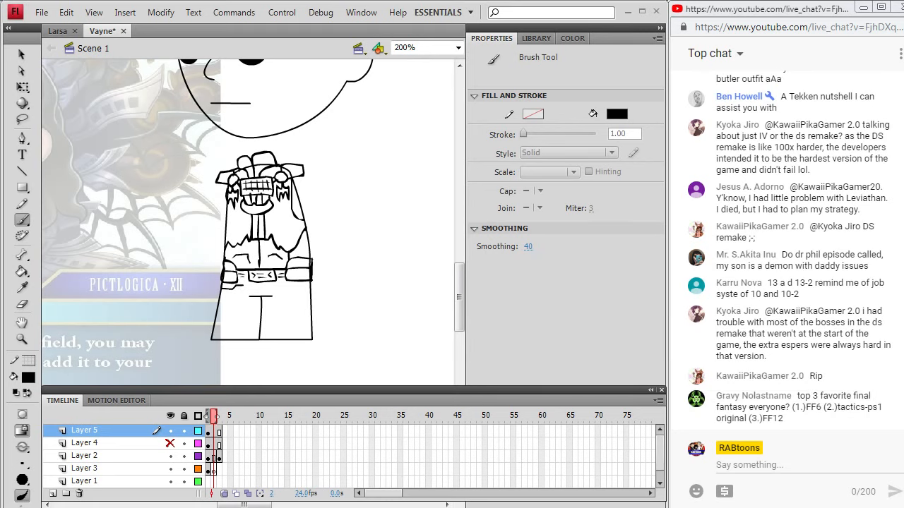
pyautogui.moveTo(291, 285); pyautogui.dragTo(247, 286)
# Check the render in Chrome and brush rows of wavy scale-mail lines on both sides of the torso stripes
pyautogui.hotkey('alt', 'Tab')
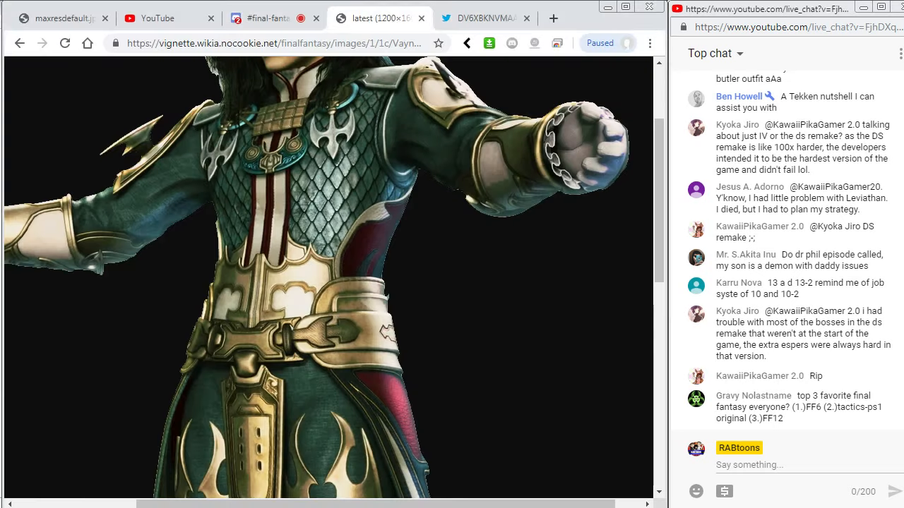
pyautogui.hotkey('alt', 'Tab')
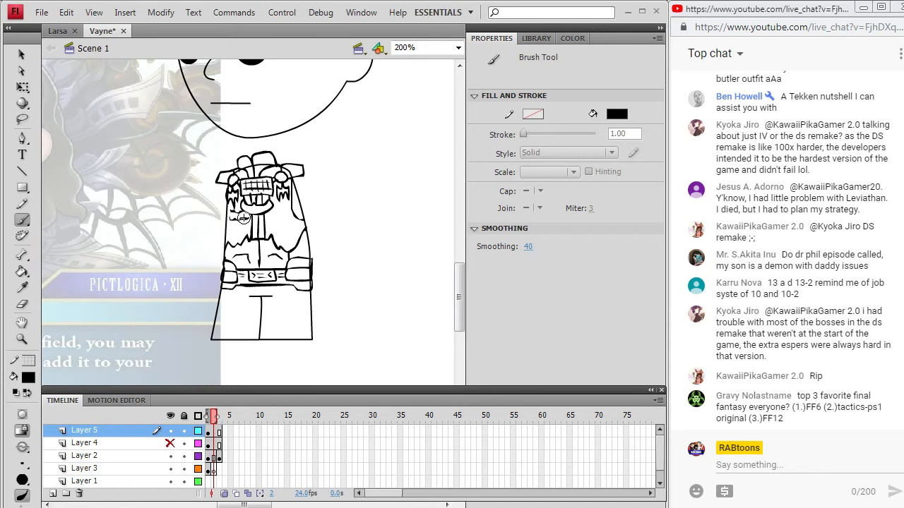
pyautogui.moveTo(230, 228)
pyautogui.mouseDown()
pyautogui.moveTo(246, 228)
pyautogui.moveTo(244, 236)
pyautogui.mouseUp()
pyautogui.moveTo(275, 205)
pyautogui.mouseDown()
pyautogui.moveTo(290, 206)
pyautogui.moveTo(275, 217)
pyautogui.moveTo(291, 215)
pyautogui.moveTo(282, 226)
pyautogui.mouseUp()
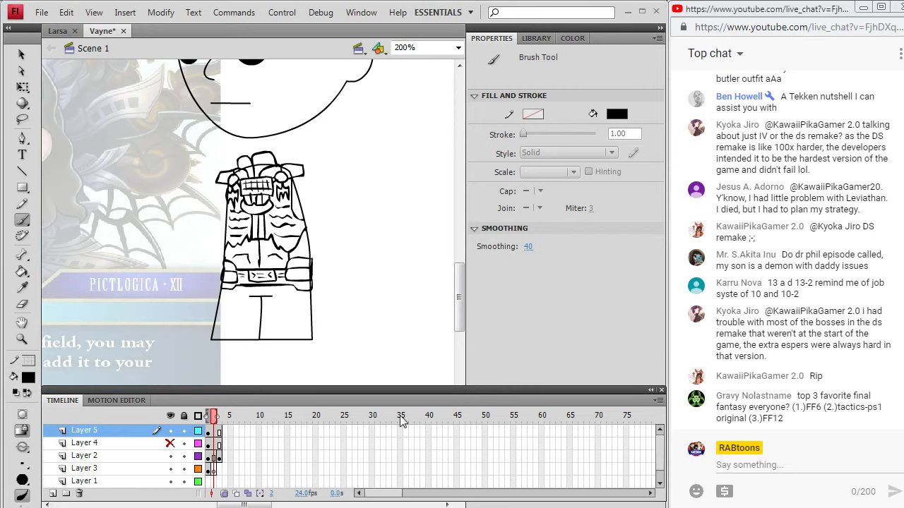
# Check the render's thigh area in Chrome and brush the pointed, blade-shaped plate hanging below the belt buckle
pyautogui.moveTo(460, 282); pyautogui.dragTo(460, 290)
pyautogui.click(423, 507)
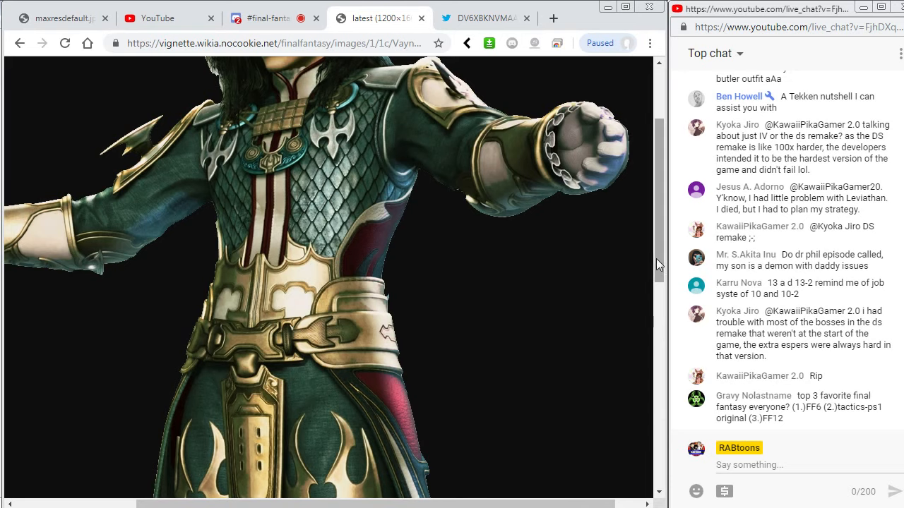
pyautogui.moveTo(656, 258); pyautogui.dragTo(663, 363)
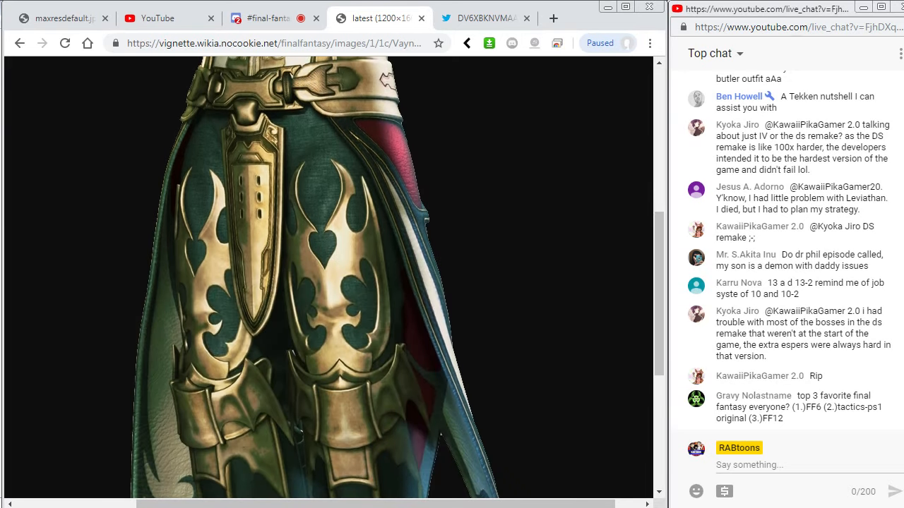
pyautogui.click(431, 507)
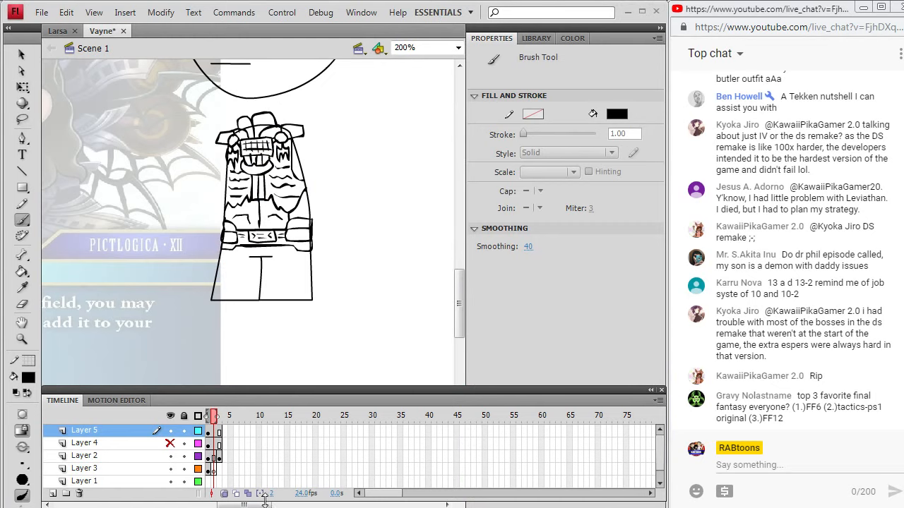
pyautogui.moveTo(269, 505)
pyautogui.mouseDown()
pyautogui.moveTo(244, 505)
pyautogui.moveTo(278, 505)
pyautogui.mouseUp()
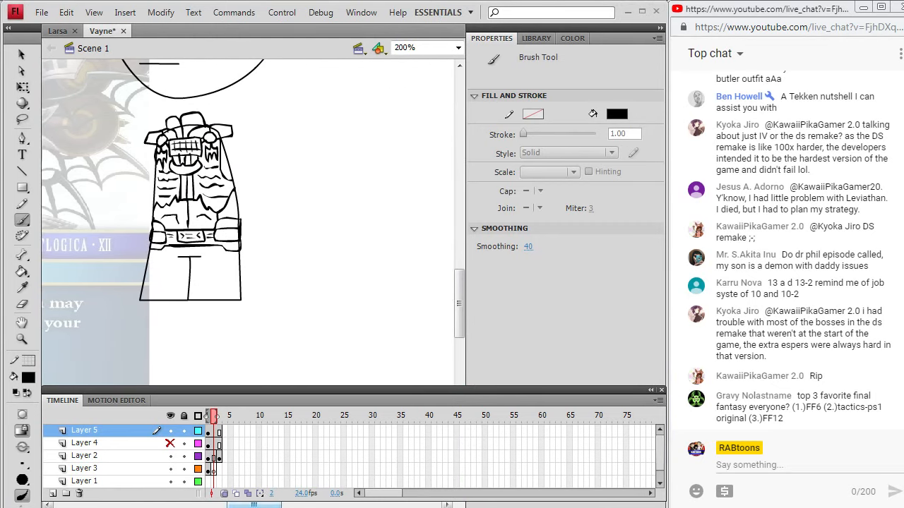
pyautogui.hotkey('alt', 'Tab')
pyautogui.hotkey('alt', 'Tab')
pyautogui.moveTo(178, 255)
pyautogui.mouseDown()
pyautogui.moveTo(191, 287)
pyautogui.moveTo(201, 254)
pyautogui.moveTo(190, 274)
pyautogui.mouseUp()
pyautogui.hotkey('alt', 'Tab')
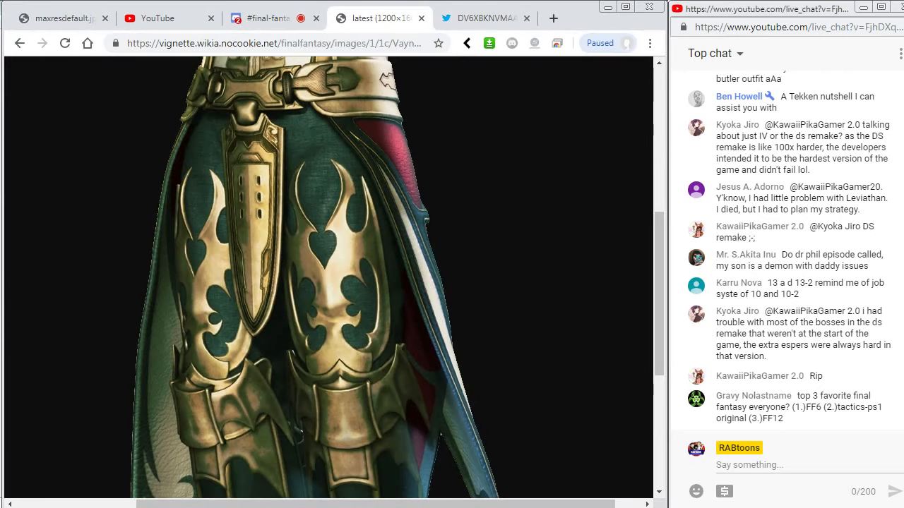
pyautogui.hotkey('alt', 'Tab')
# Check the render's coat tails in Chrome and brush the flared, pointed coat tails down both sides of the legs
pyautogui.hotkey('alt', 'Tab')
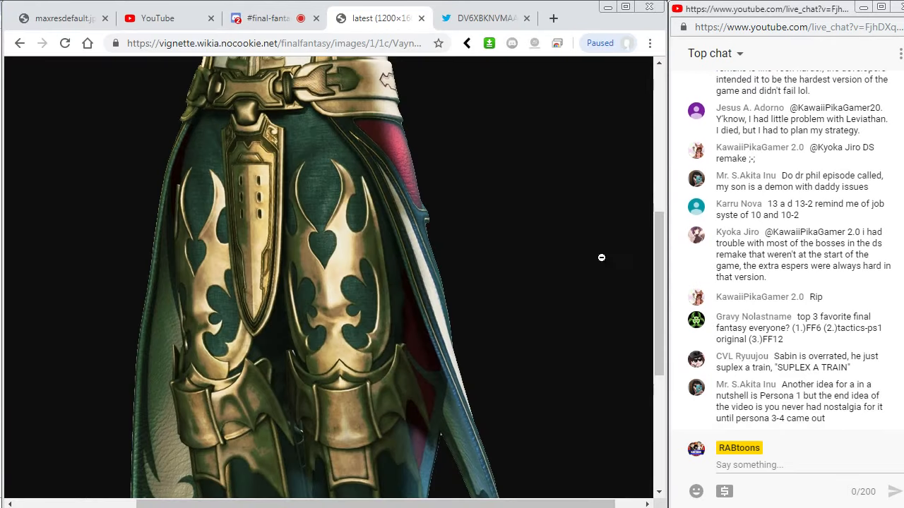
pyautogui.moveTo(657, 271); pyautogui.dragTo(655, 374)
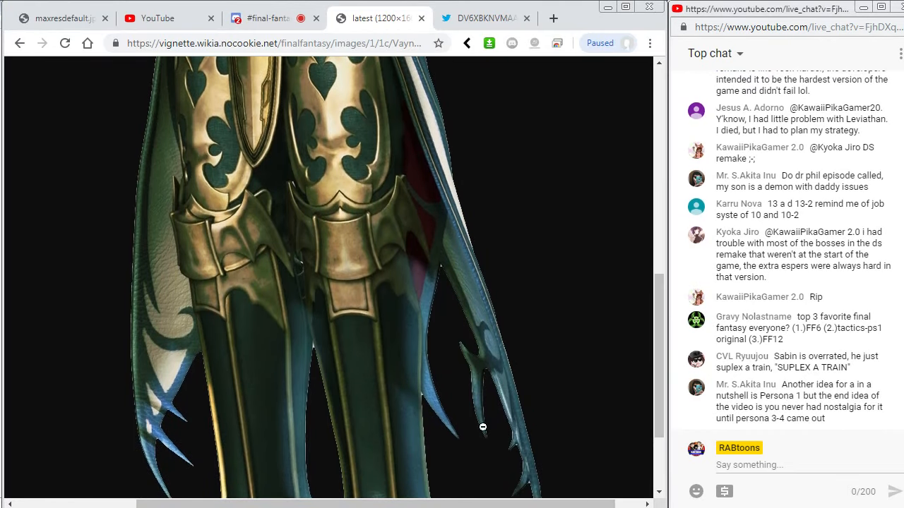
pyautogui.hotkey('alt', 'Tab')
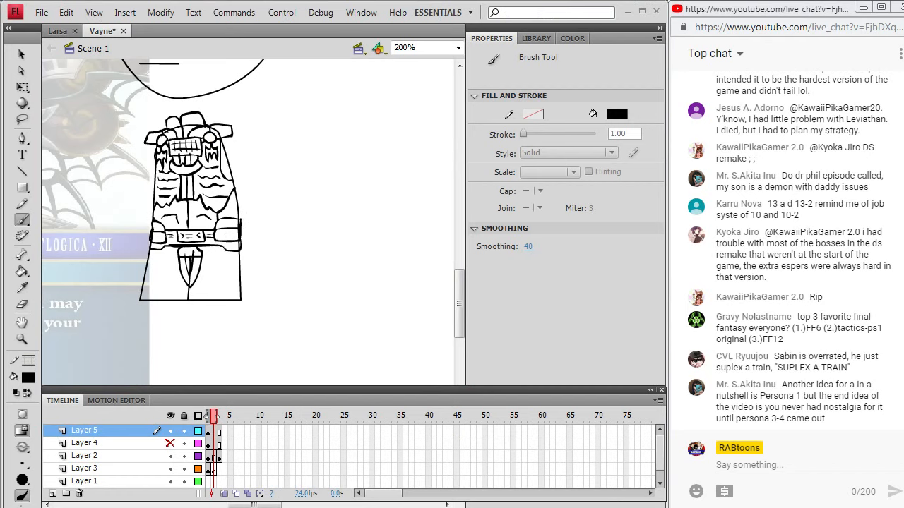
pyautogui.moveTo(221, 246)
pyautogui.mouseDown()
pyautogui.moveTo(230, 275)
pyautogui.moveTo(253, 297)
pyautogui.moveTo(240, 251)
pyautogui.mouseUp()
pyautogui.moveTo(158, 250)
pyautogui.mouseDown()
pyautogui.moveTo(151, 280)
pyautogui.moveTo(136, 289)
pyautogui.moveTo(146, 251)
pyautogui.mouseUp()
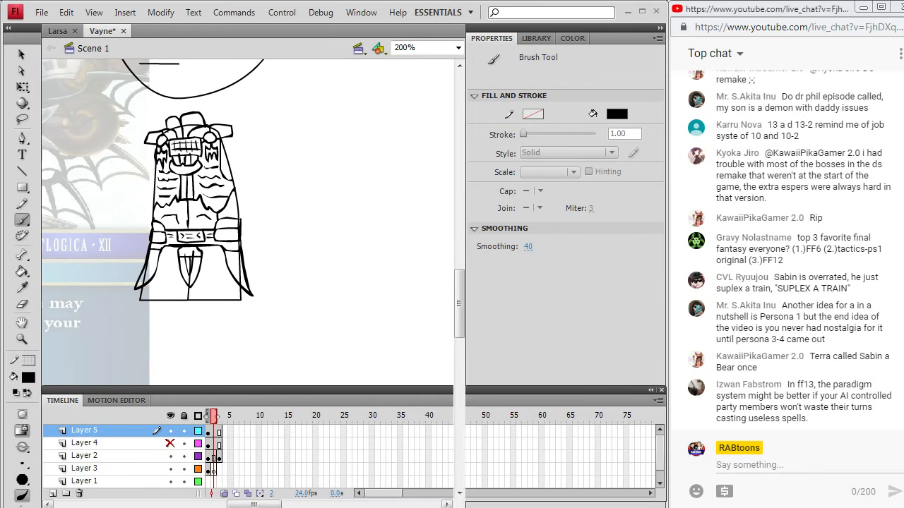
# Brush the wavy, doubled edge of the leg armour across both legs between the coat tails
pyautogui.hotkey('alt', 'Tab')
pyautogui.hotkey('alt', 'Tab')
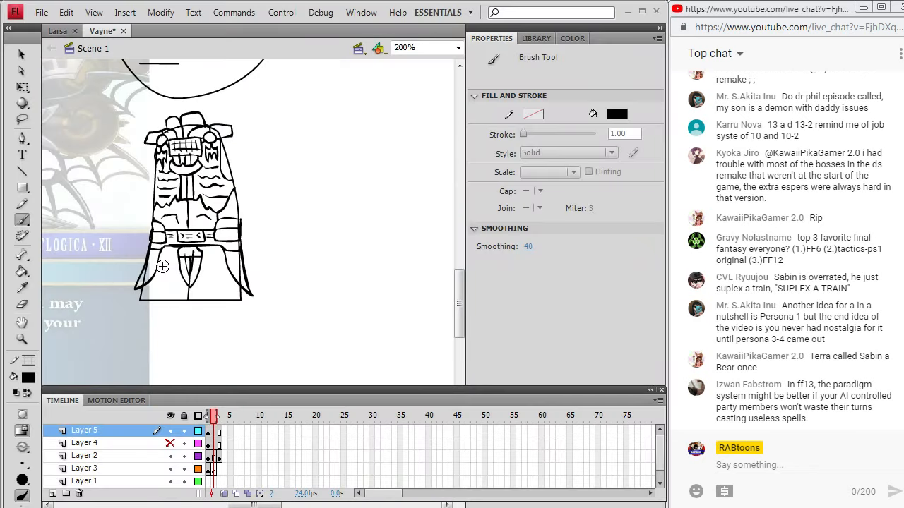
pyautogui.moveTo(160, 279)
pyautogui.mouseDown()
pyautogui.moveTo(188, 284)
pyautogui.moveTo(142, 287)
pyautogui.mouseUp()
pyautogui.moveTo(196, 280); pyautogui.dragTo(213, 278)
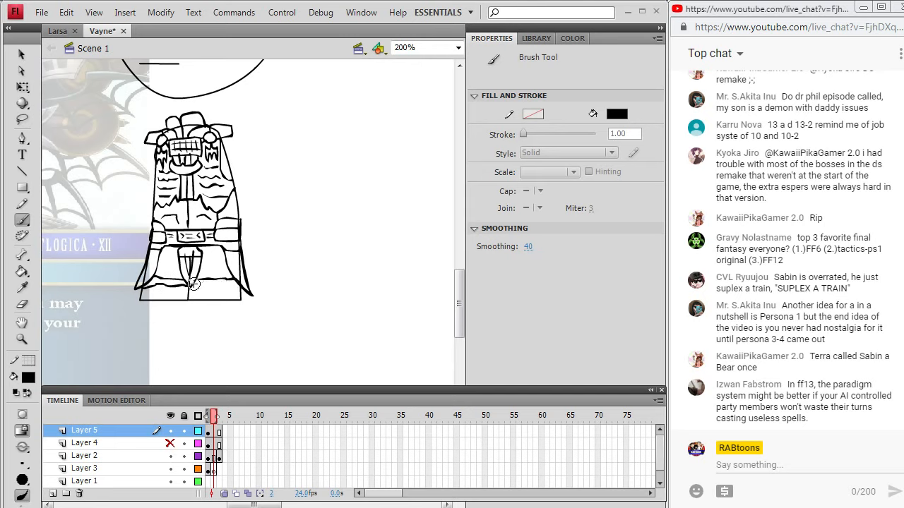
pyautogui.moveTo(195, 286); pyautogui.dragTo(214, 286)
# Check the render's boots in Chrome and brush short curved detail lines on both lower legs beneath the wavy armour edge
pyautogui.hotkey('alt', 'Tab')
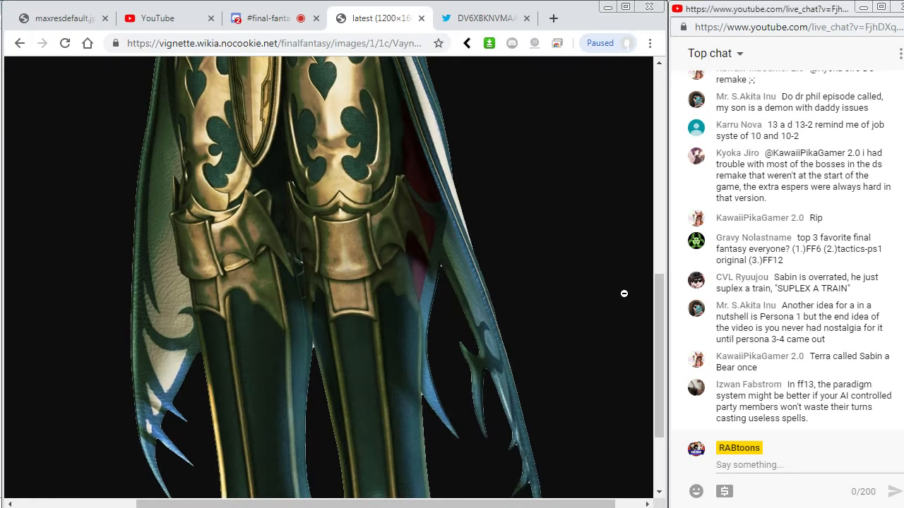
pyautogui.moveTo(656, 305); pyautogui.dragTo(657, 386)
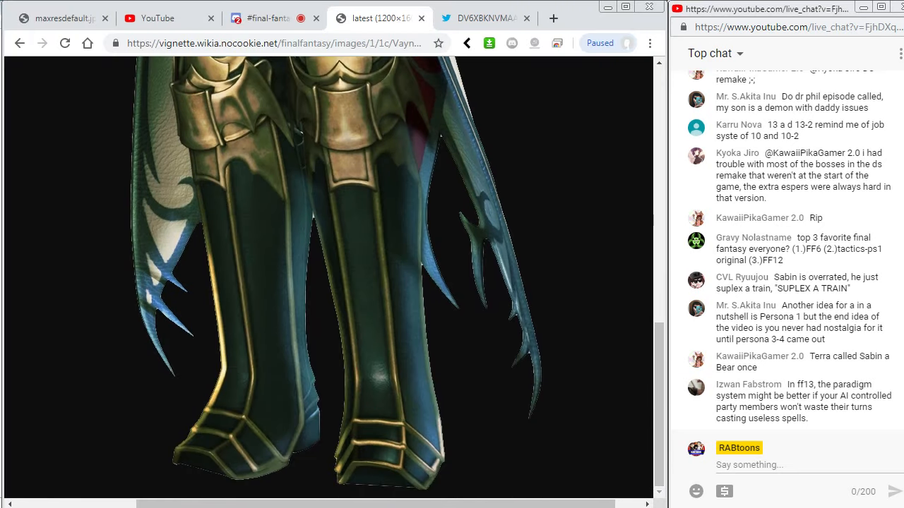
pyautogui.hotkey('alt', 'Tab')
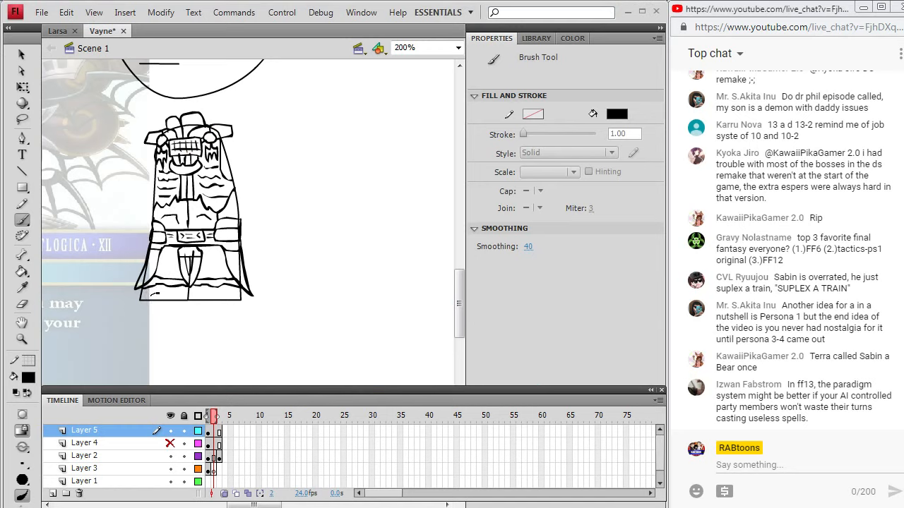
pyautogui.moveTo(159, 293)
pyautogui.mouseDown()
pyautogui.moveTo(223, 295)
pyautogui.moveTo(216, 291)
pyautogui.mouseUp()
pyautogui.moveTo(460, 303)
pyautogui.mouseDown()
pyautogui.moveTo(456, 287)
pyautogui.moveTo(458, 316)
pyautogui.moveTo(458, 294)
pyautogui.moveTo(459, 303)
pyautogui.mouseUp()
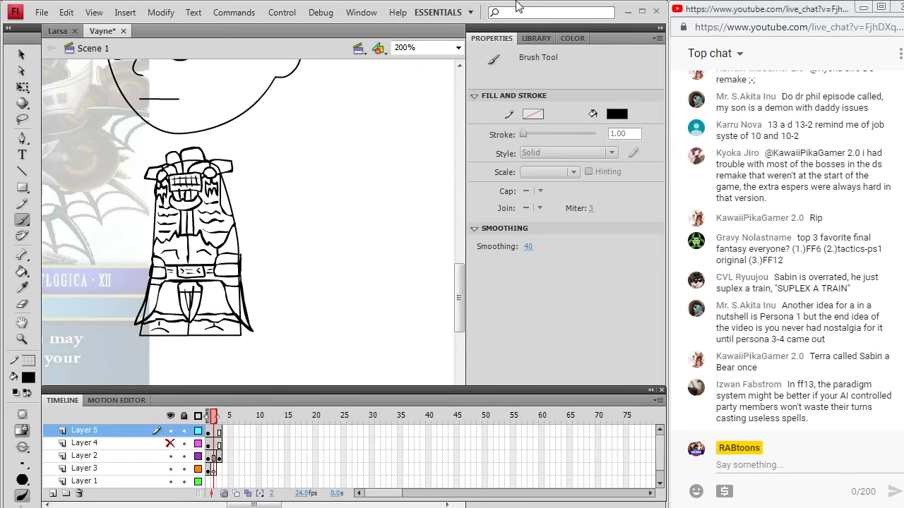
# Cut the armour drawing from Layer 5's first frame and paste it in place on Layer 2's first frame
pyautogui.click(21, 55)
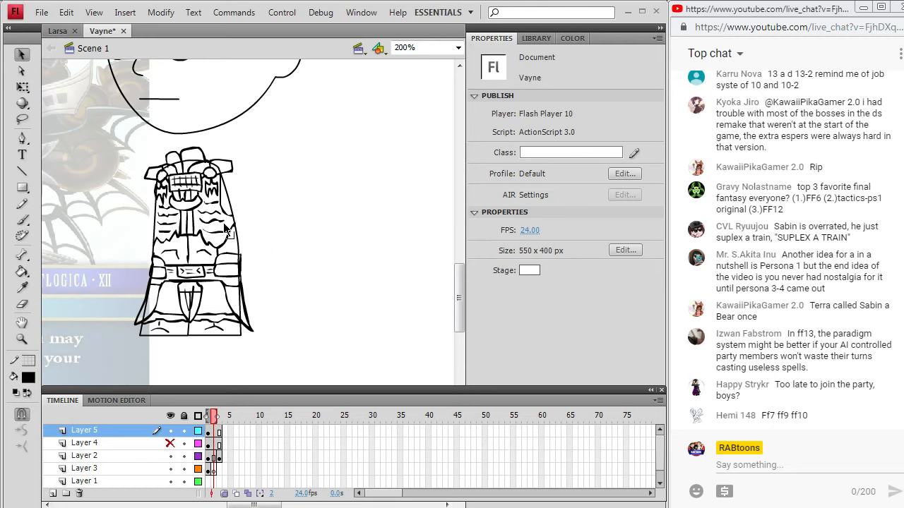
pyautogui.click(242, 306)
pyautogui.click(312, 307)
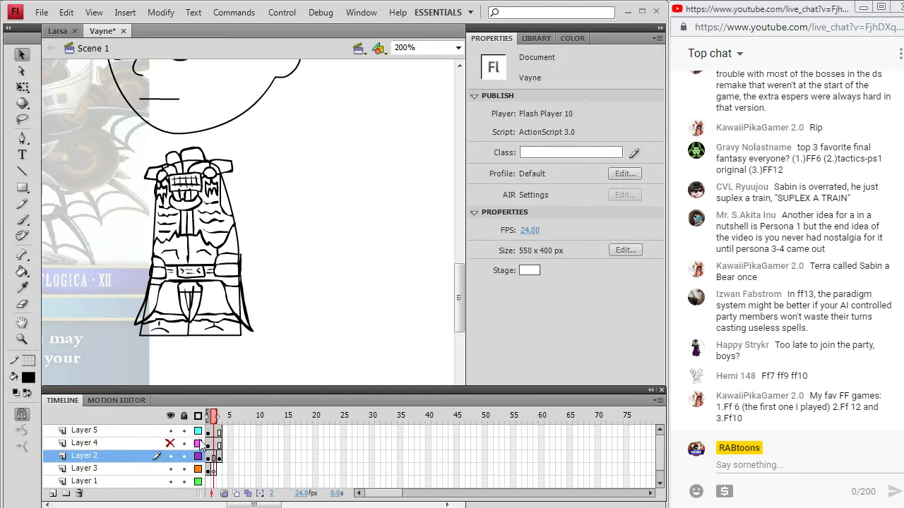
pyautogui.click(220, 432)
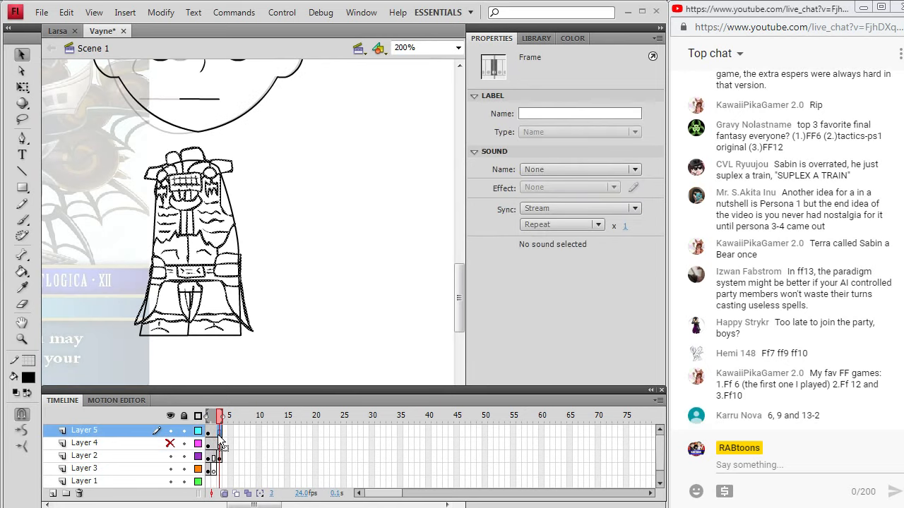
pyautogui.click(210, 432)
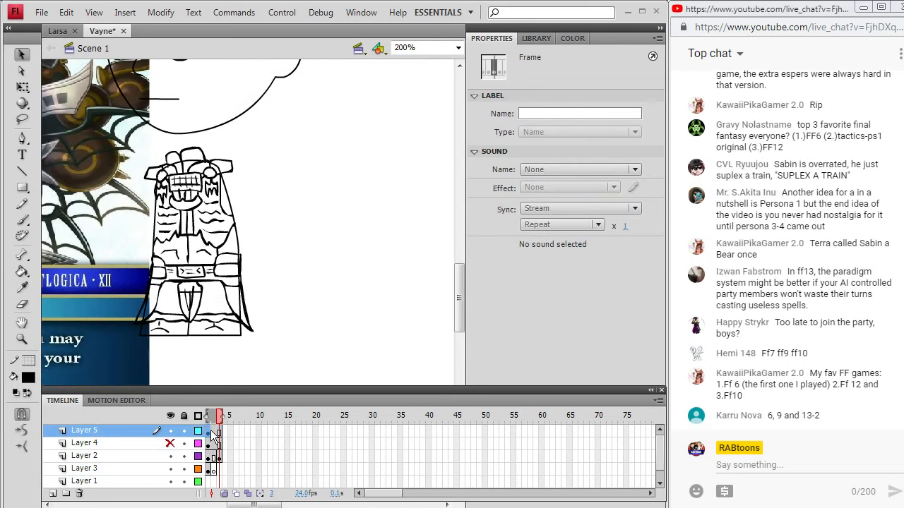
pyautogui.click(66, 12)
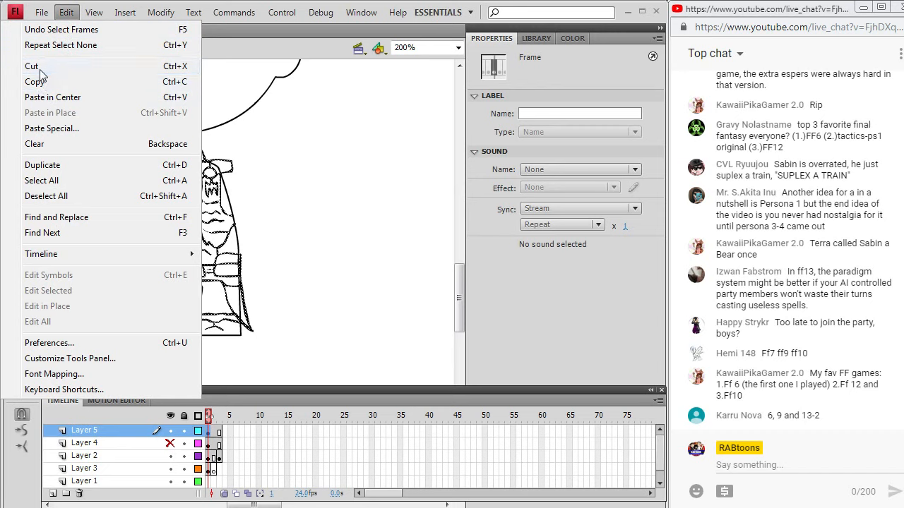
pyautogui.click(31, 65)
pyautogui.click(212, 456)
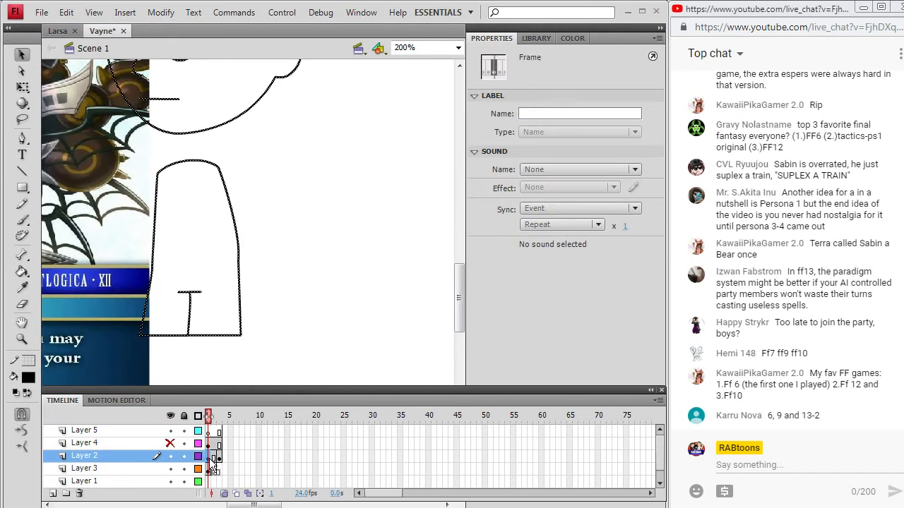
pyautogui.click(65, 13)
pyautogui.click(42, 83)
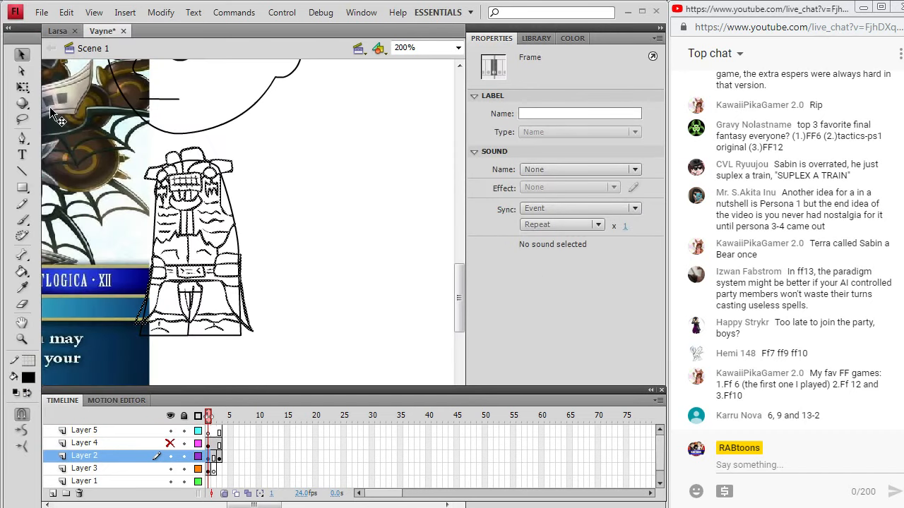
pyautogui.click(365, 178)
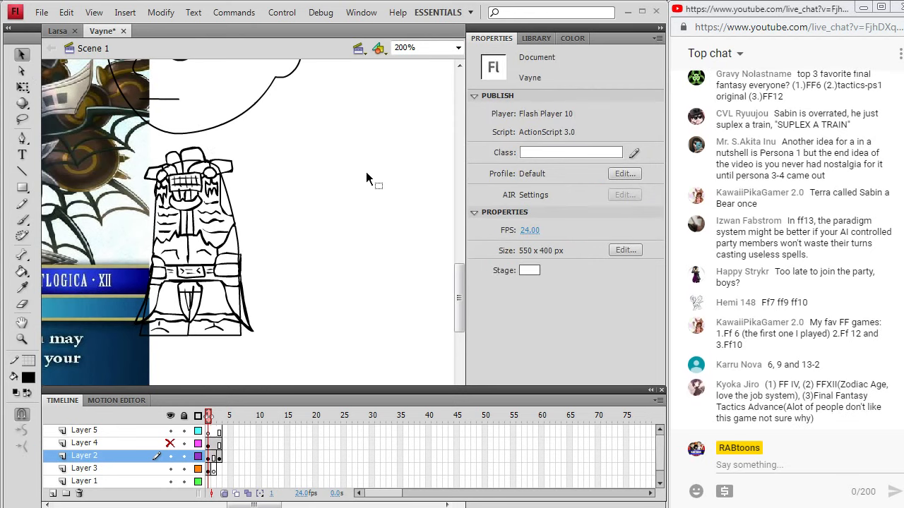
# Delete the template's T-shaped crotch line segments that cross the blade-shaped plate below the belt
pyautogui.click(189, 294)
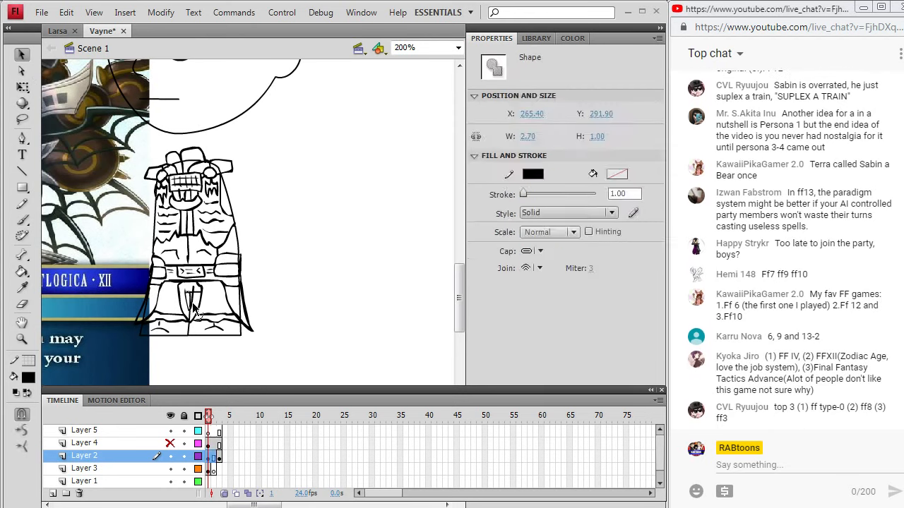
pyautogui.press('Delete')
pyautogui.click(191, 299)
pyautogui.press('Delete')
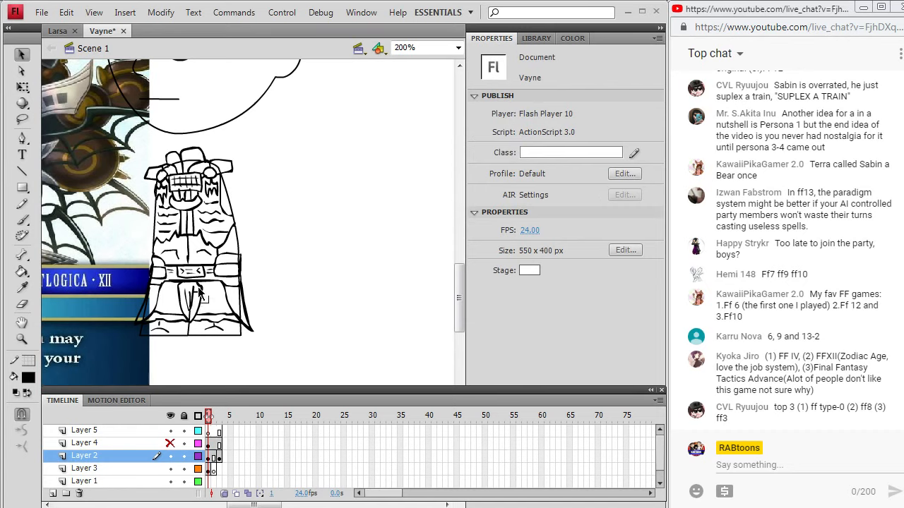
pyautogui.click(197, 293)
pyautogui.press('Delete')
# Delete the template's outer leg outline segments that run inside both coat tails
pyautogui.click(241, 309)
pyautogui.press('Delete')
pyautogui.click(146, 308)
pyautogui.press('Delete')
# Delete the template outline segments that cross the side pieces of the belt and the collar
pyautogui.click(239, 263)
pyautogui.press('Delete')
pyautogui.click(239, 271)
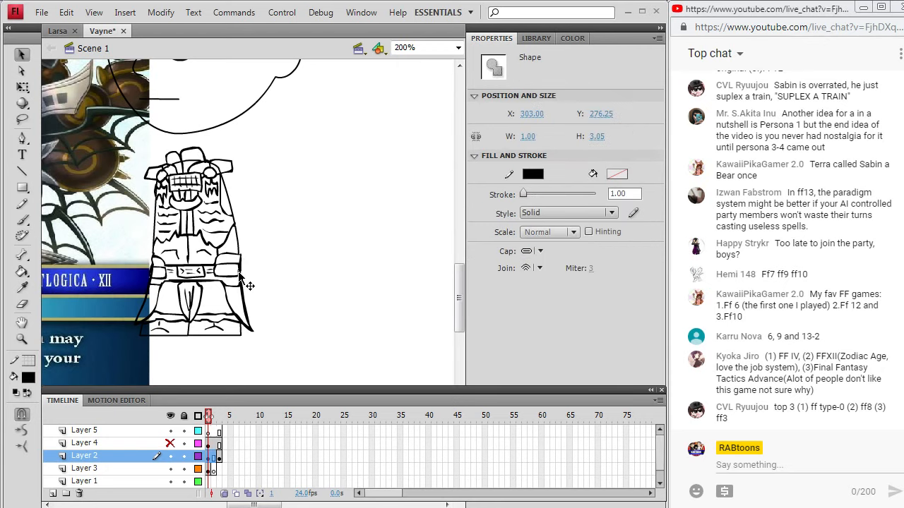
pyautogui.press('Delete')
pyautogui.click(238, 280)
pyautogui.press('Delete')
pyautogui.doubleClick(159, 279)
pyautogui.click(159, 273)
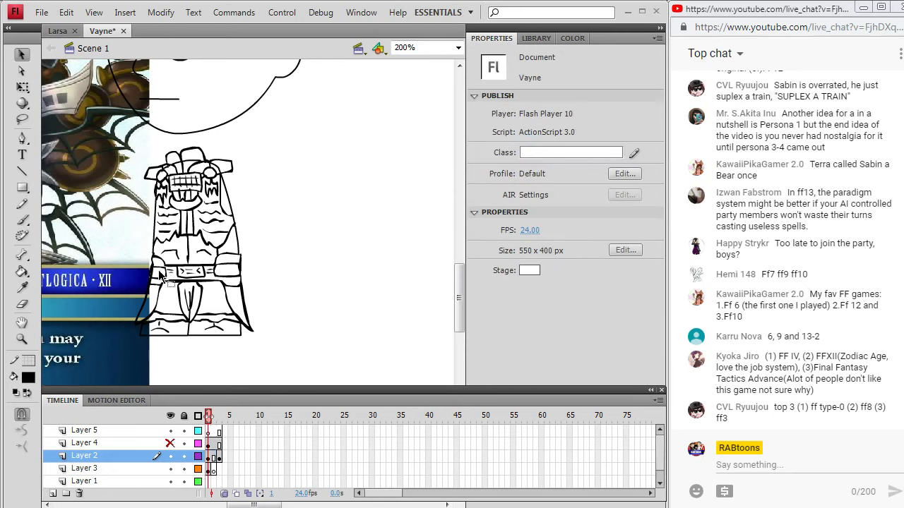
pyautogui.click(154, 274)
pyautogui.click(262, 195)
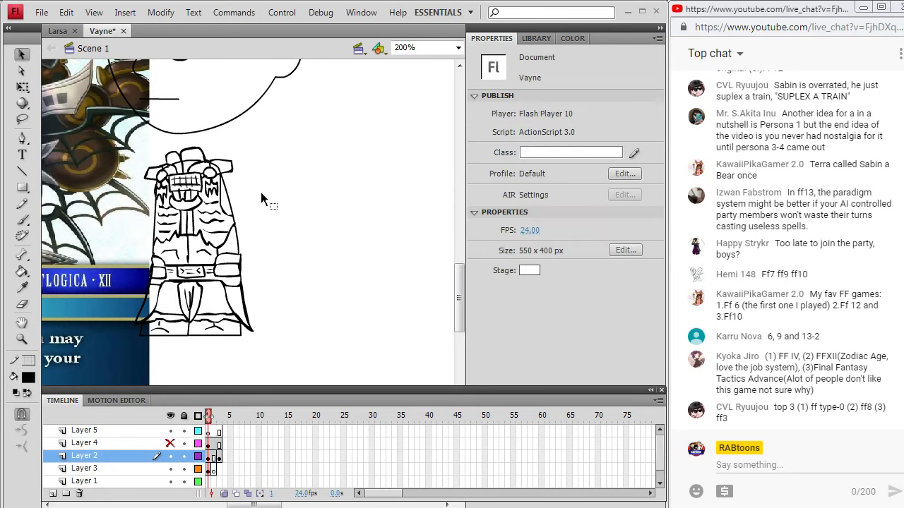
pyautogui.click(185, 167)
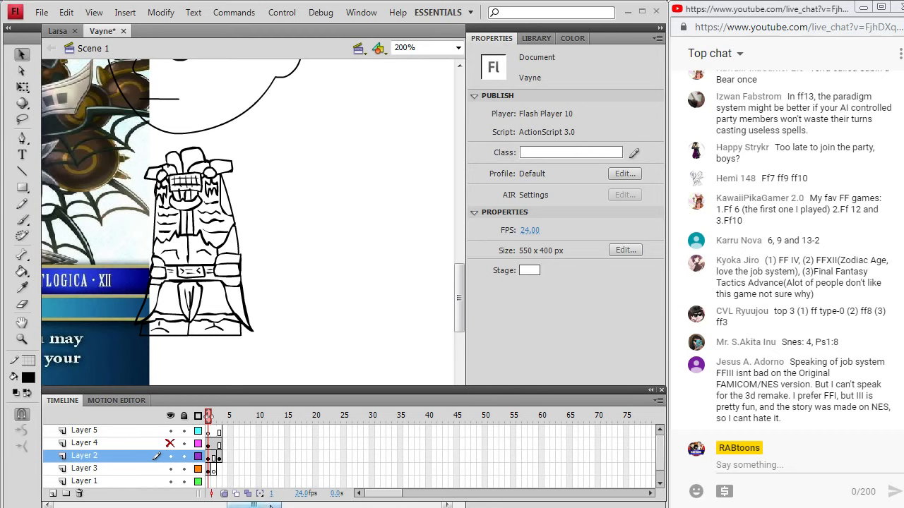
# Sample the tan armour colour from the chibi Vayne on the card and fill the belt, its side pieces and the chest grid
pyautogui.moveTo(270, 506)
pyautogui.mouseDown()
pyautogui.moveTo(224, 505)
pyautogui.moveTo(259, 501)
pyautogui.moveTo(236, 504)
pyautogui.mouseUp()
pyautogui.click(22, 289)
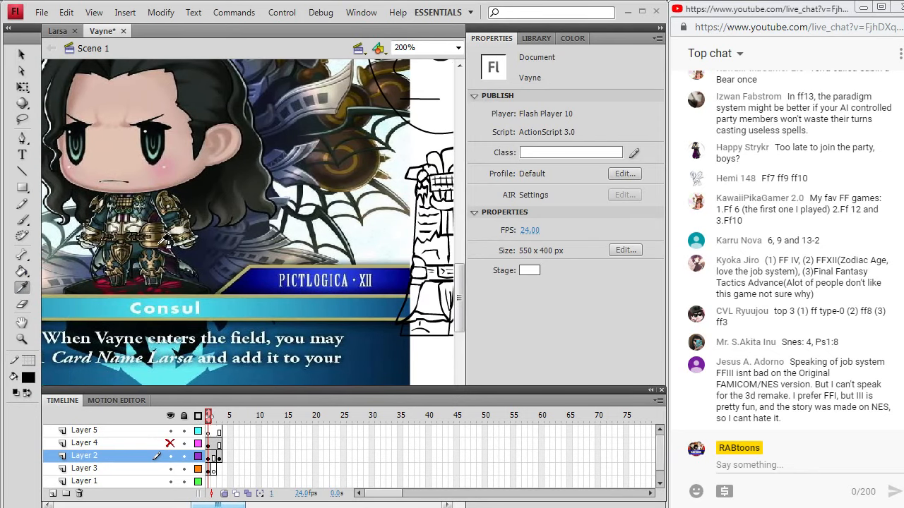
pyautogui.click(160, 238)
pyautogui.moveTo(235, 503); pyautogui.dragTo(239, 503)
pyautogui.click(22, 288)
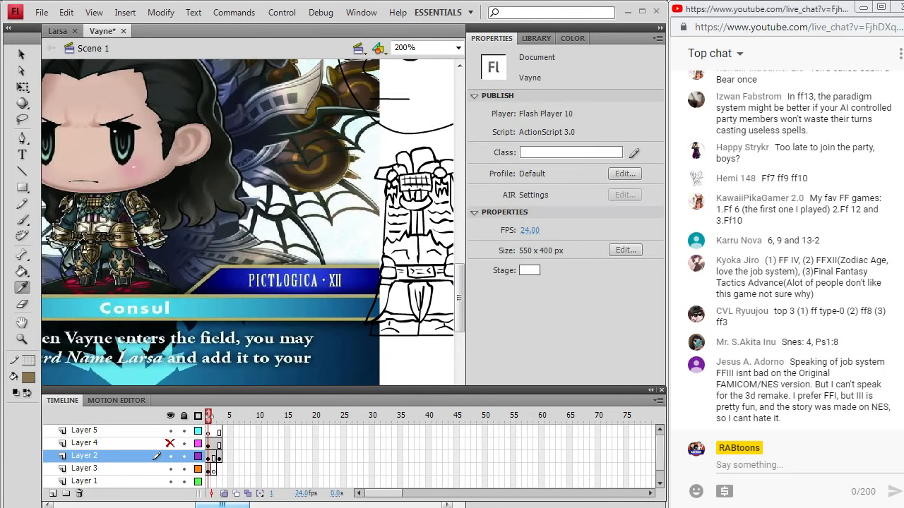
pyautogui.click(124, 249)
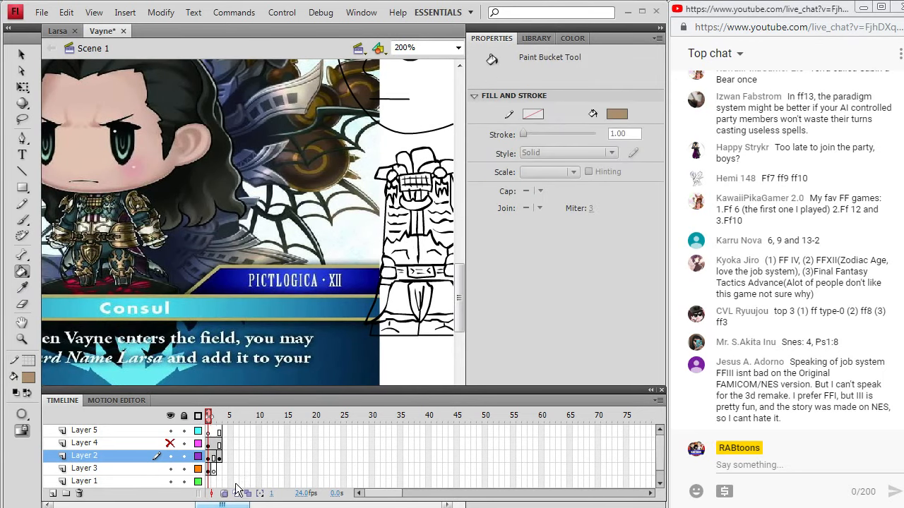
pyautogui.moveTo(234, 504); pyautogui.dragTo(235, 504)
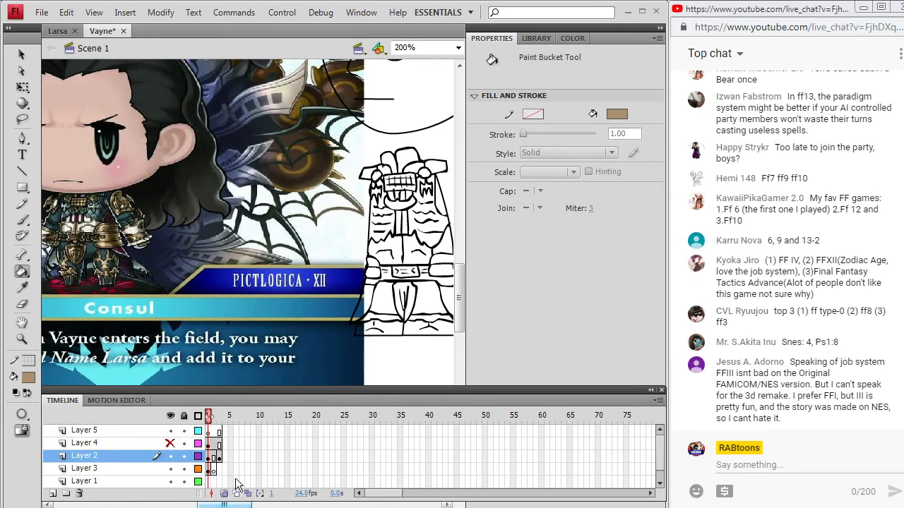
pyautogui.click(367, 270)
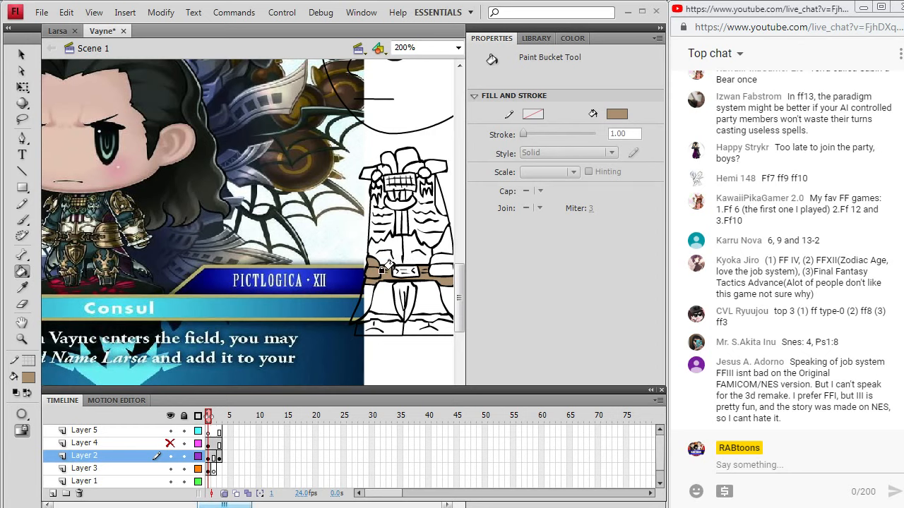
pyautogui.click(437, 269)
pyautogui.click(387, 180)
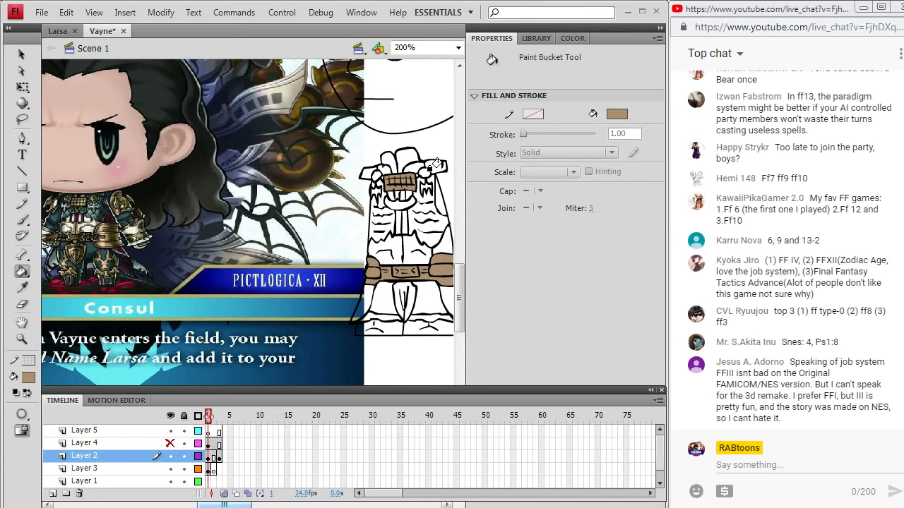
# Sample the pale cream colour from the chibi's armour and fill the collar pieces and the central torso stripes
pyautogui.moveTo(460, 285); pyautogui.dragTo(460, 280)
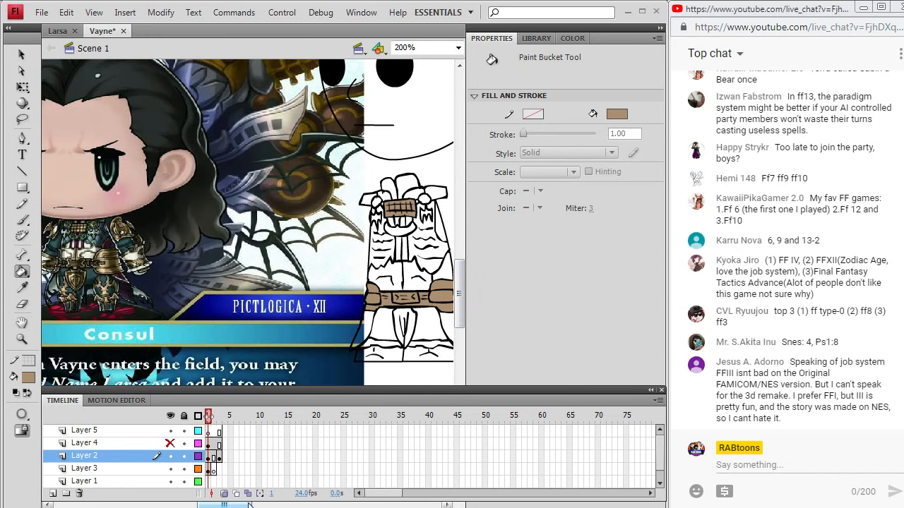
pyautogui.moveTo(242, 507)
pyautogui.mouseDown()
pyautogui.moveTo(258, 506)
pyautogui.moveTo(233, 506)
pyautogui.moveTo(281, 506)
pyautogui.moveTo(223, 506)
pyautogui.moveTo(244, 501)
pyautogui.mouseUp()
pyautogui.click(22, 287)
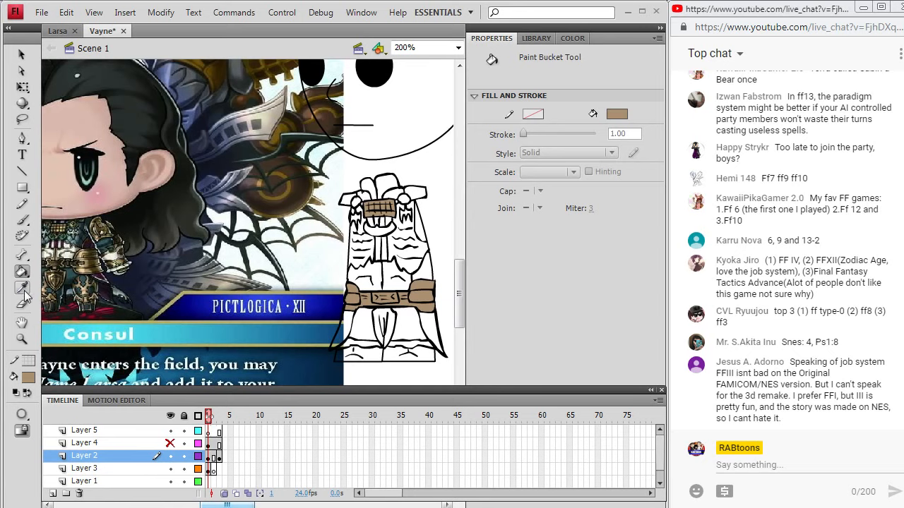
pyautogui.click(115, 255)
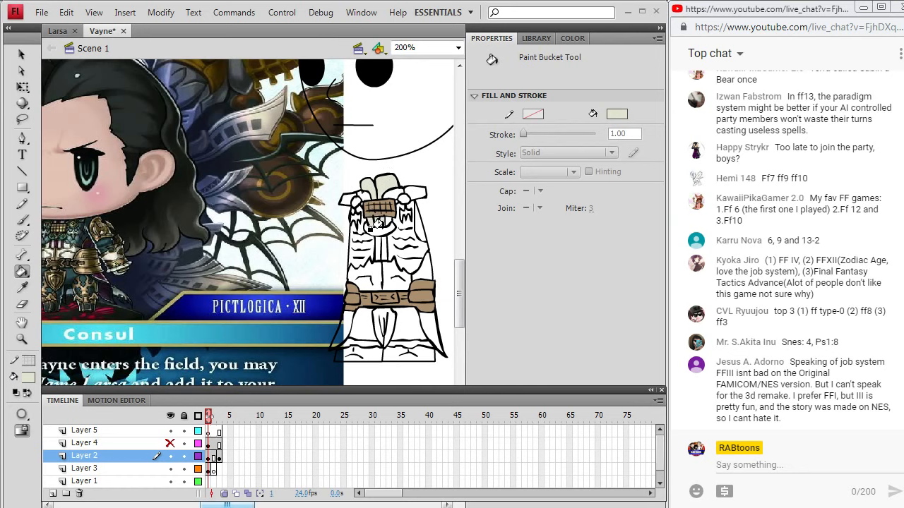
# Sample the dark slate blue from the chibi's outfit and fill the scale-mail areas and the lower torso above the belt
pyautogui.click(21, 288)
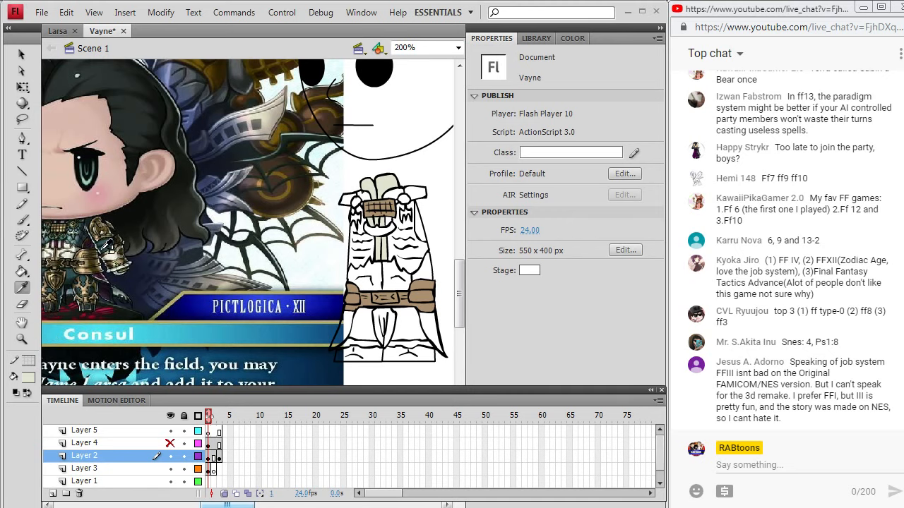
pyautogui.click(82, 240)
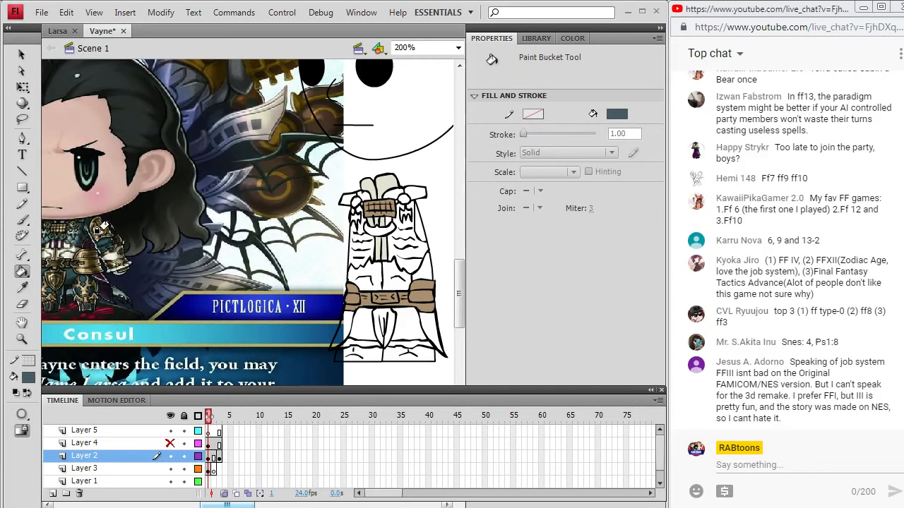
pyautogui.click(358, 240)
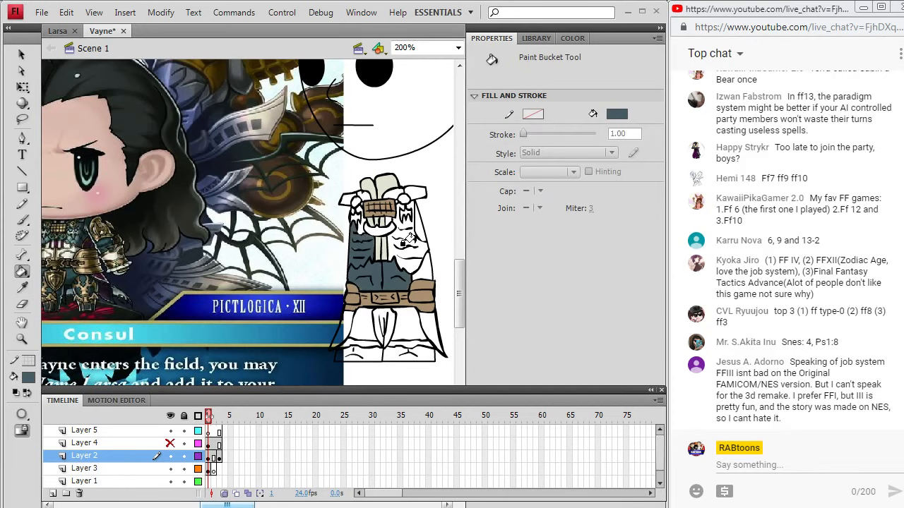
pyautogui.click(405, 243)
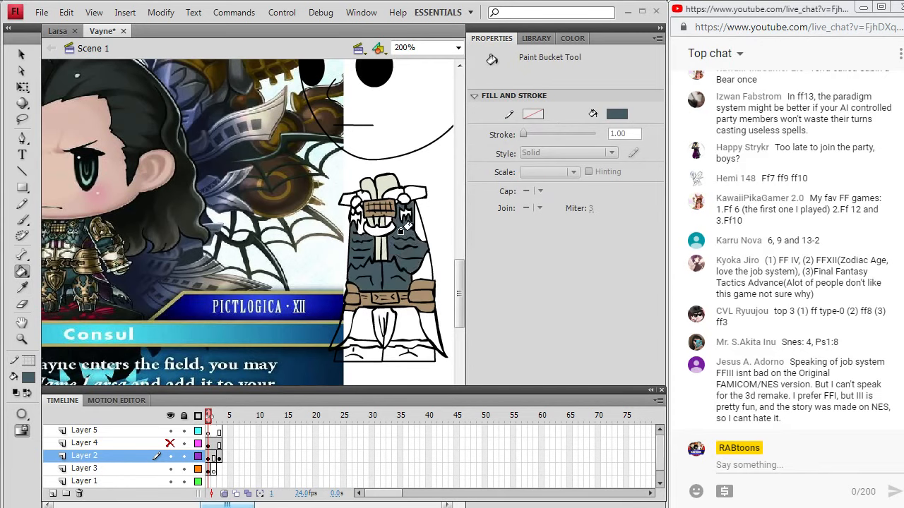
pyautogui.click(29, 377)
pyautogui.click(34, 233)
pyautogui.press('b')
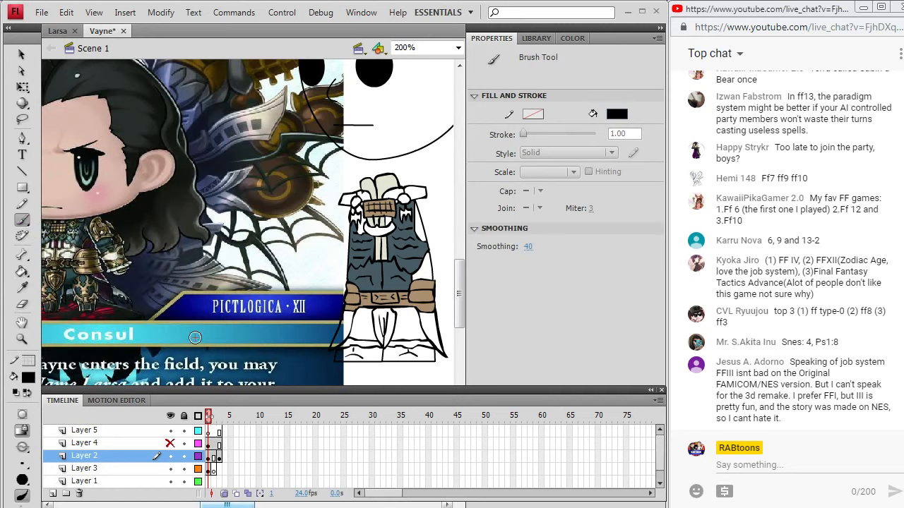
pyautogui.click(210, 457)
pyautogui.press('Escape')
# Sample the dark purple from the chibi reference and fill the narrow strip between the scale mail and the body's outer edge
pyautogui.click(22, 288)
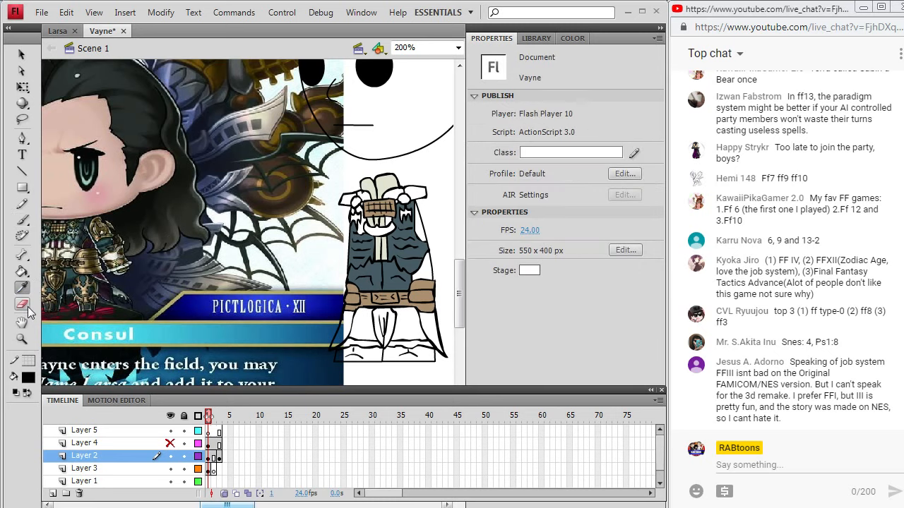
pyautogui.click(95, 246)
pyautogui.click(424, 269)
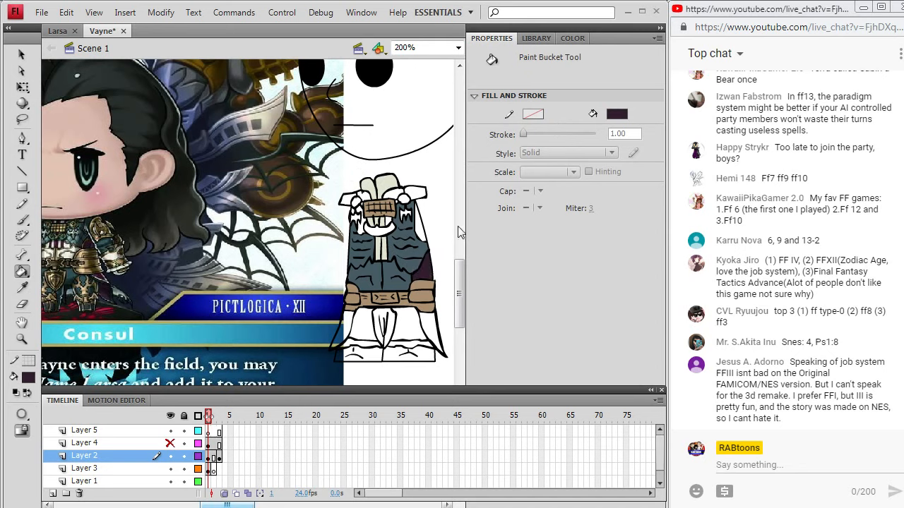
pyautogui.press('i')
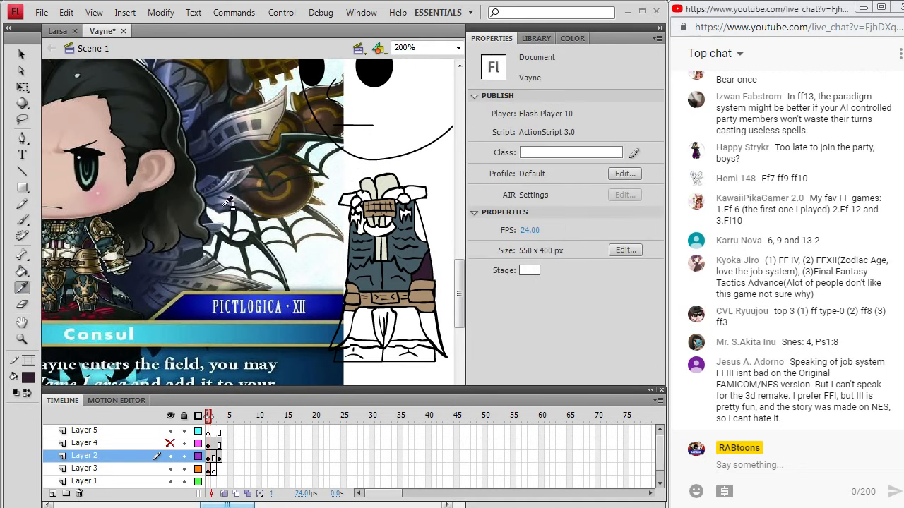
# Recolour the lower torso above the belt with the pale cream sampled from the central torso stripe
pyautogui.click(382, 244)
pyautogui.click(369, 272)
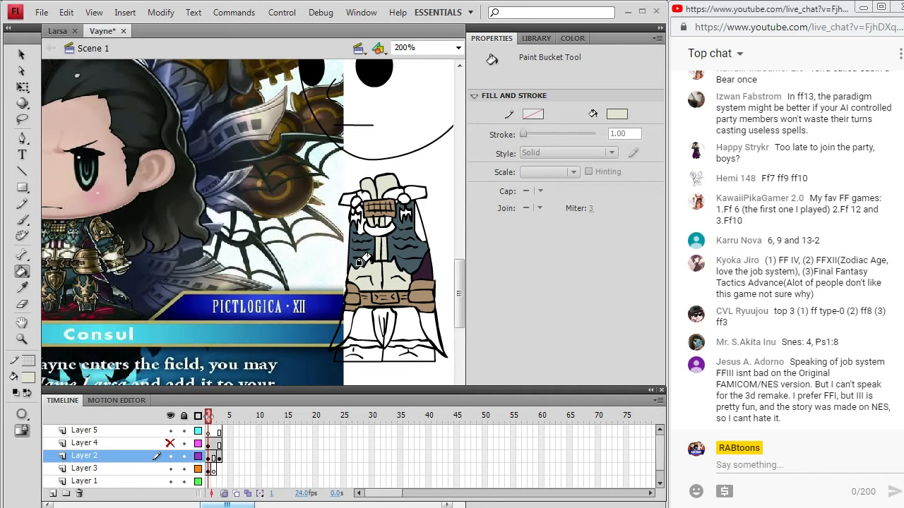
# Try to fill the small gap beside the shoulder stud with slate blue sampled from the scale mail, and undo the fill
pyautogui.press('i')
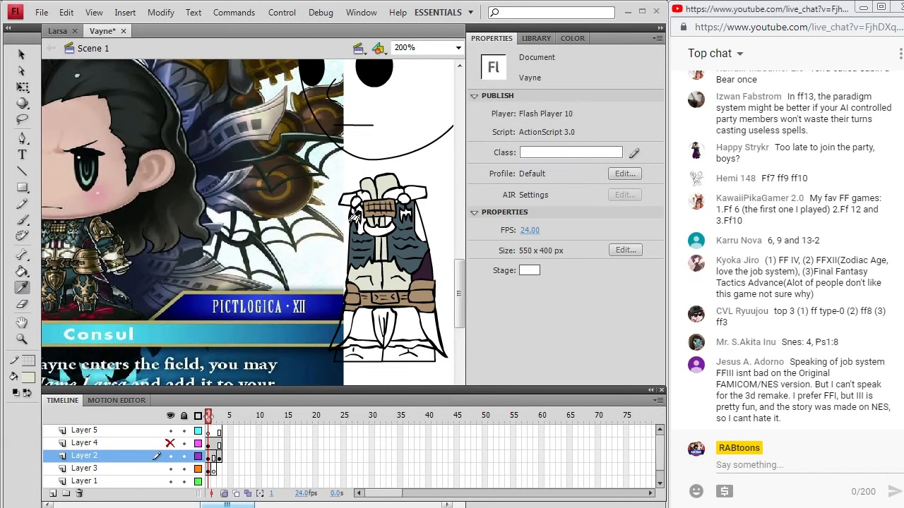
pyautogui.click(410, 251)
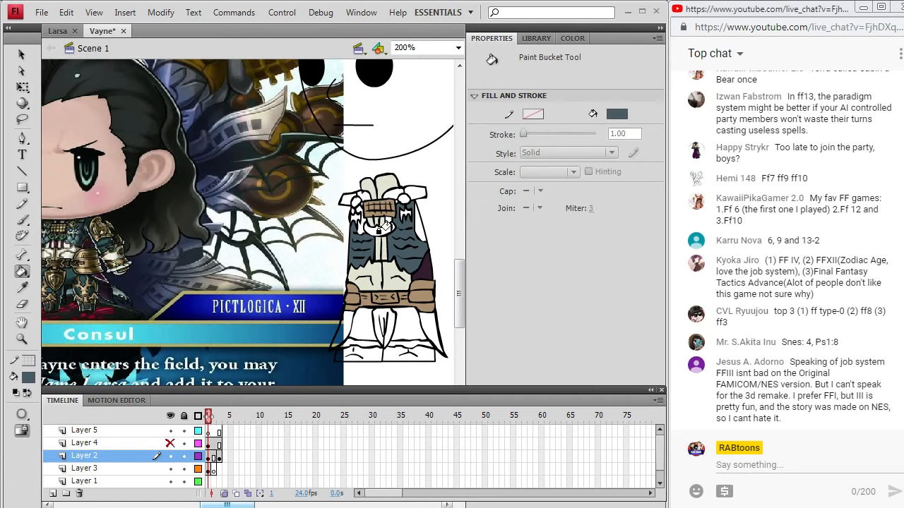
pyautogui.click(347, 205)
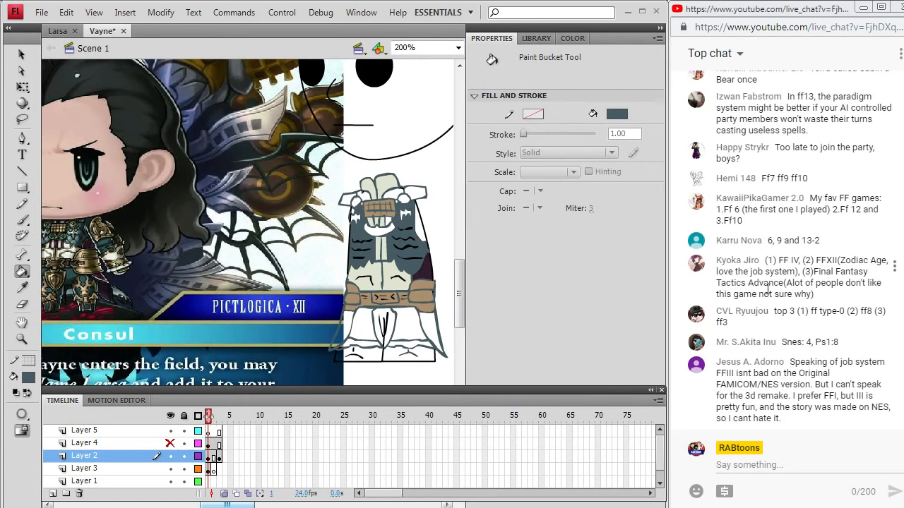
pyautogui.hotkey('ctrl', 'z')
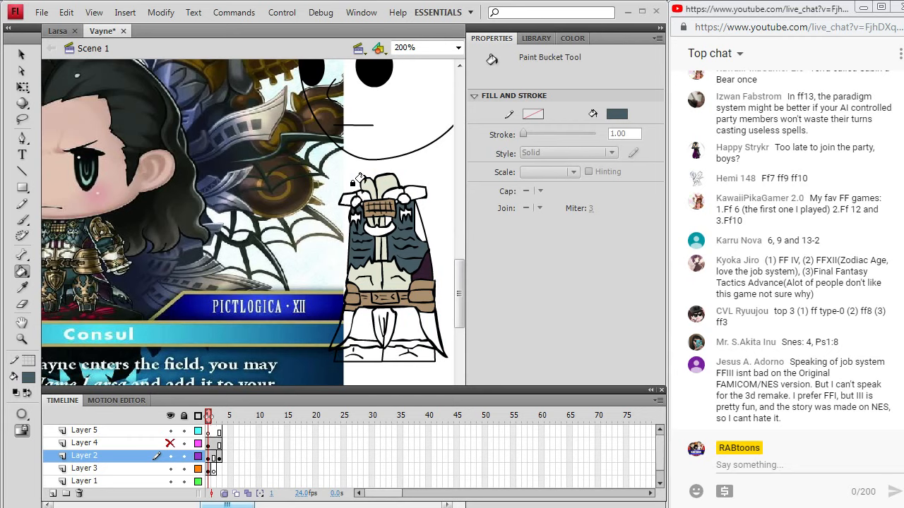
# Set the fill to black (#000000) and touch up the outline just below the chest grid with the Brush tool on Layer 2
pyautogui.click(24, 291)
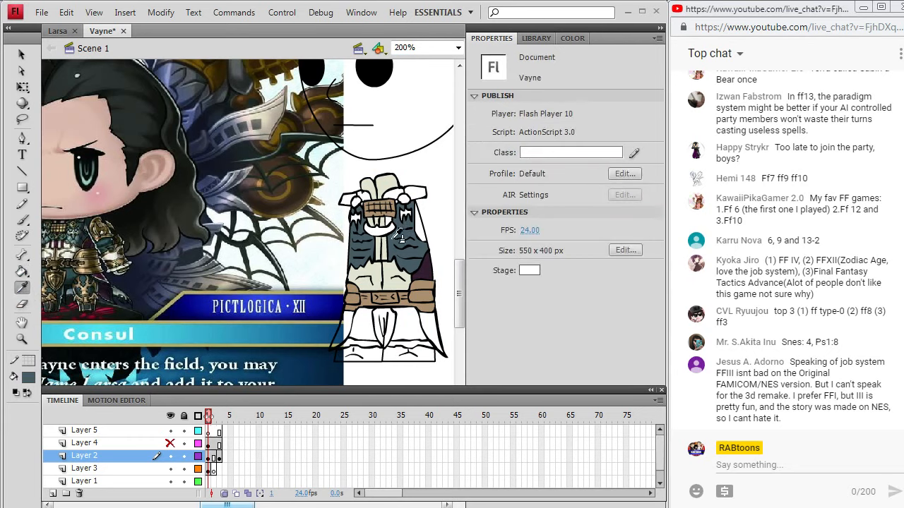
pyautogui.click(425, 248)
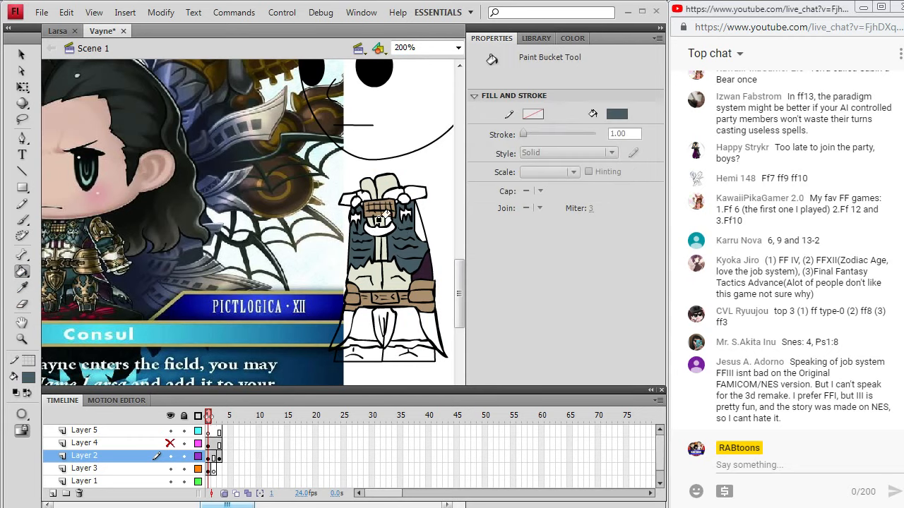
pyautogui.click(29, 377)
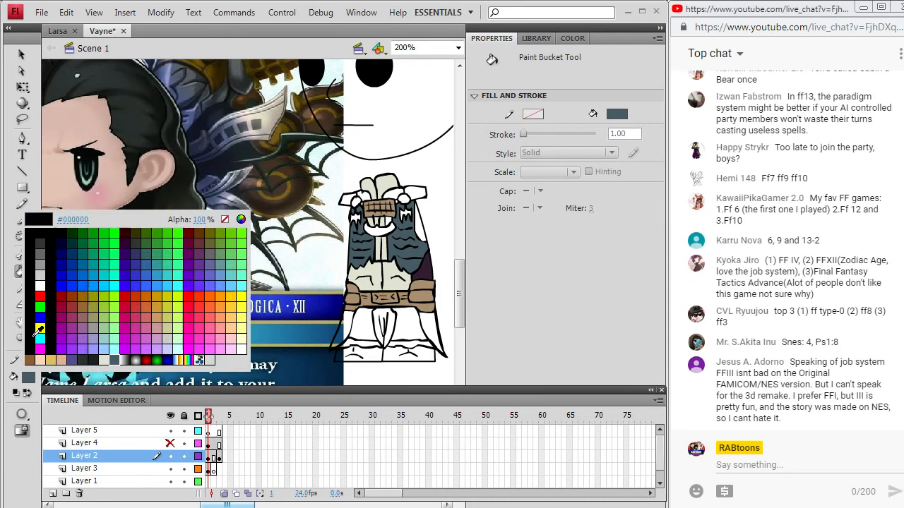
pyautogui.click(26, 233)
pyautogui.click(22, 220)
pyautogui.click(210, 457)
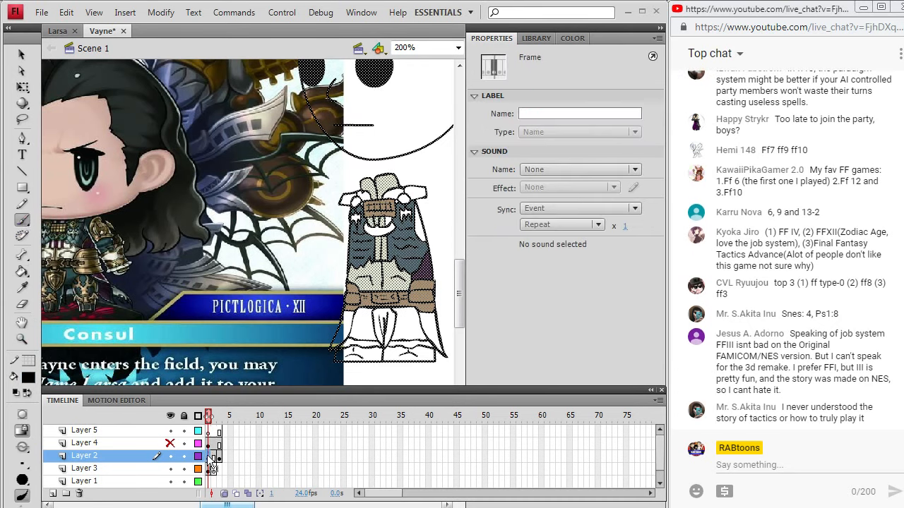
pyautogui.click(375, 220)
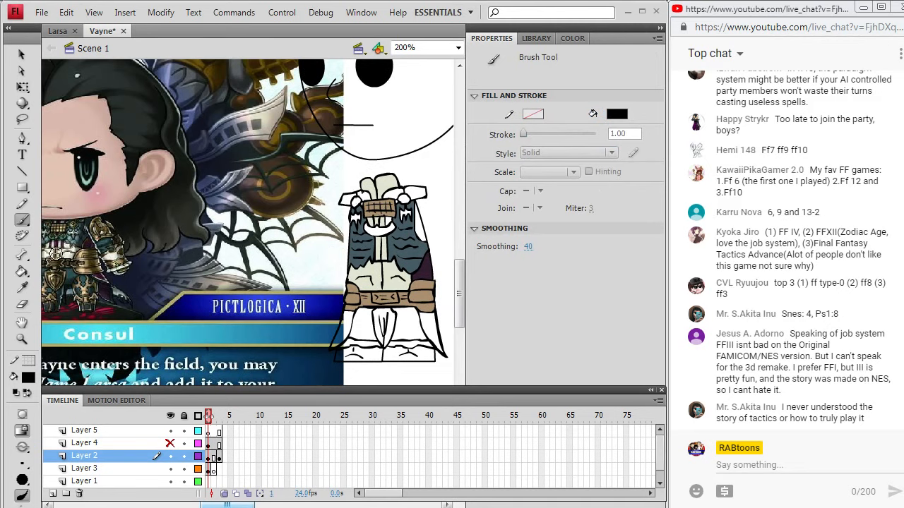
# Sample the slate blue from the scale mail and fill the small area below the chest grid and the shoulder areas beside the collar
pyautogui.press('i')
pyautogui.click(400, 246)
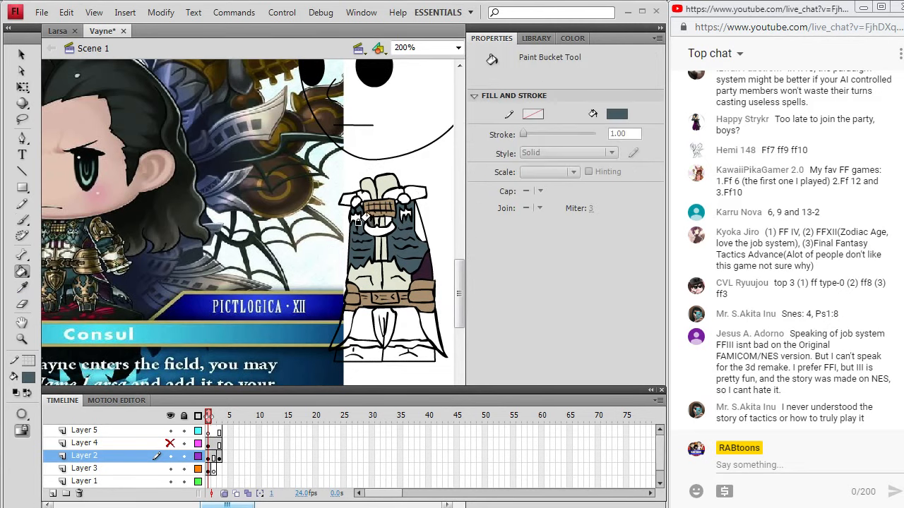
pyautogui.click(22, 287)
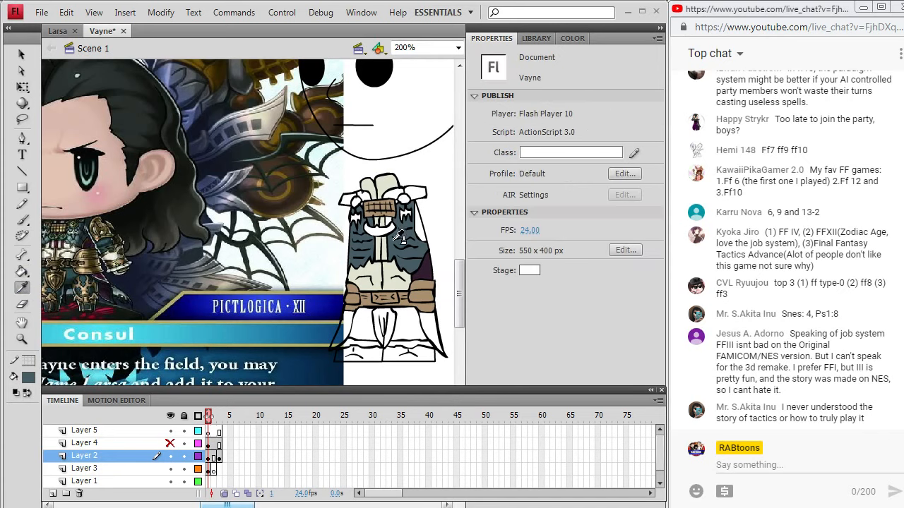
pyautogui.click(382, 217)
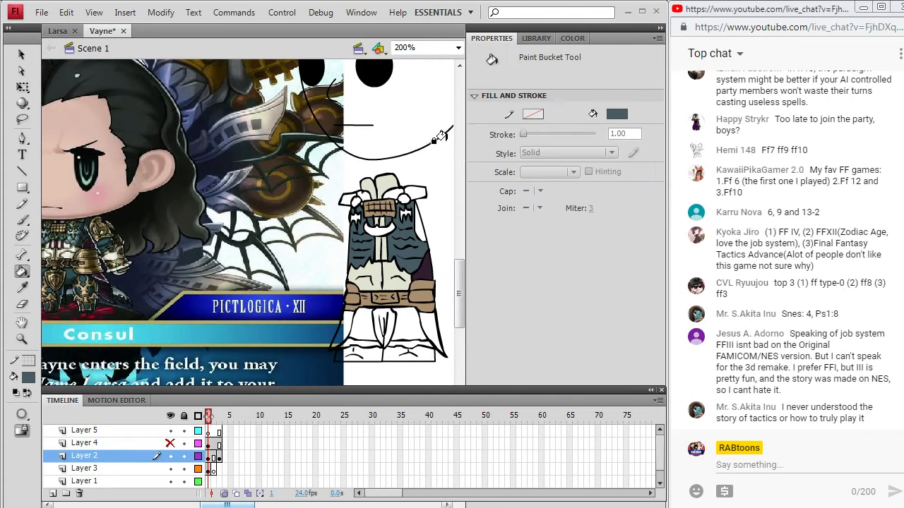
# Try again to fill the tiny gap by the shoulder stud with slate blue, undoing each fill that recolours the outlines
pyautogui.click(350, 204)
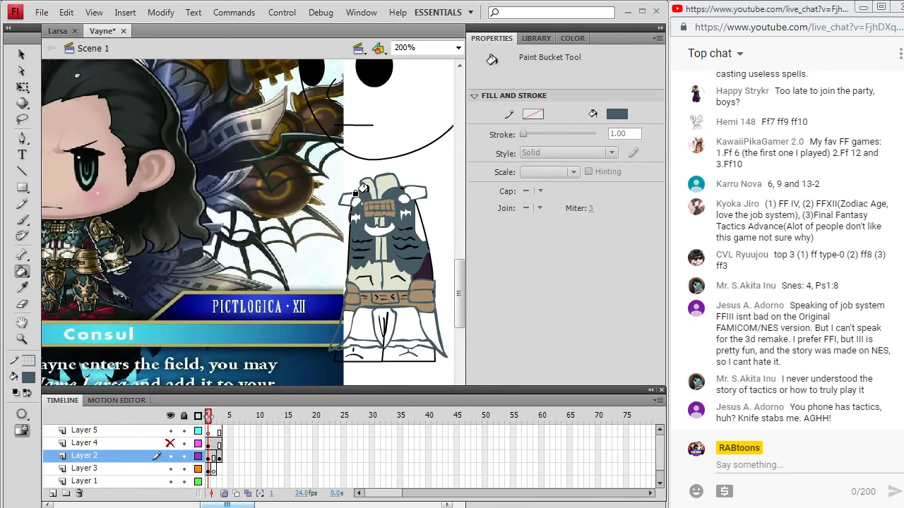
pyautogui.hotkey('ctrl', 'z')
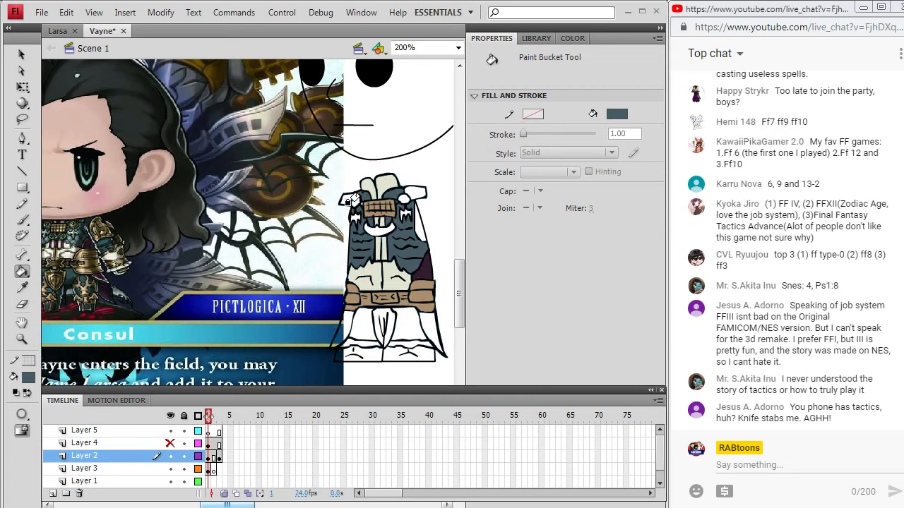
pyautogui.click(349, 204)
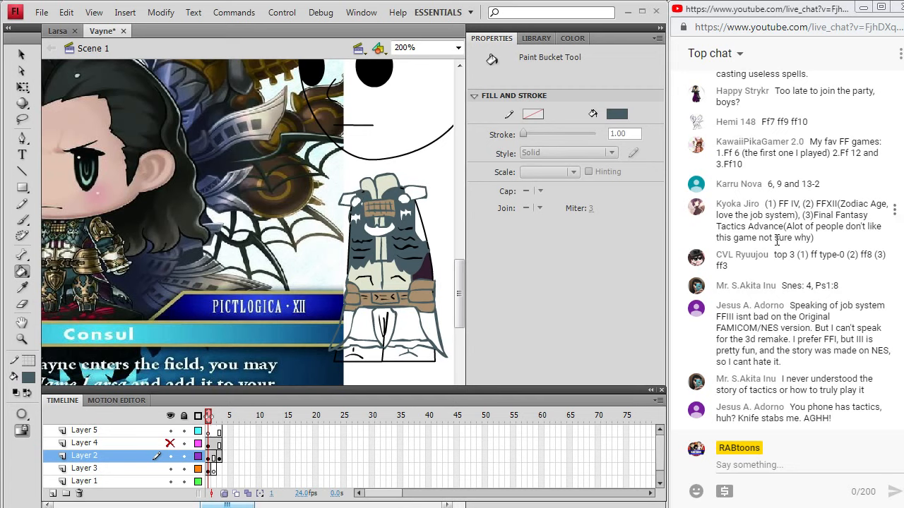
pyautogui.hotkey('ctrl', 'z')
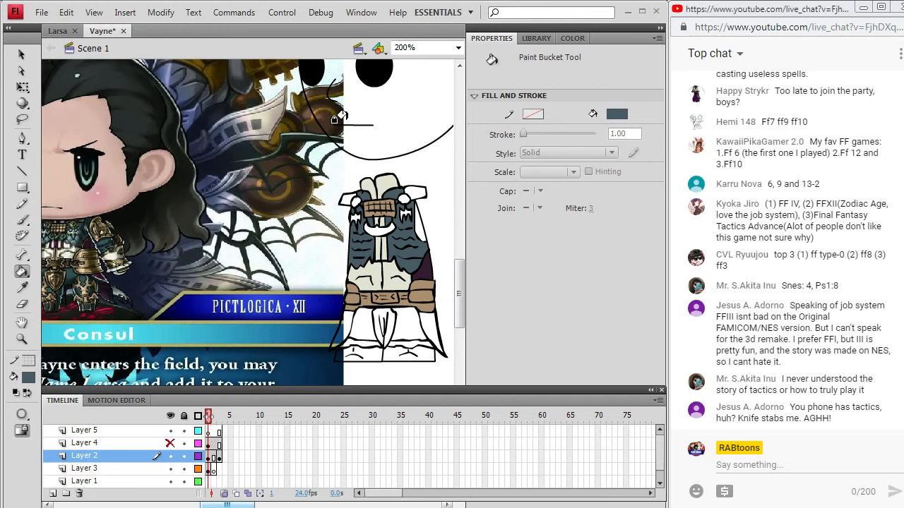
# Fill the round shoulder studs with the chest grid's tan and the crescent below the grid with the scale mail's slate blue
pyautogui.press('i')
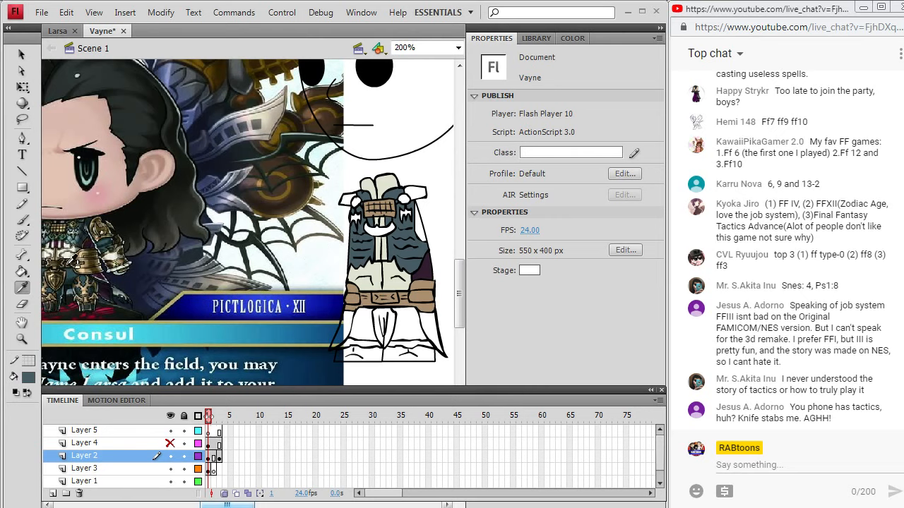
pyautogui.click(385, 206)
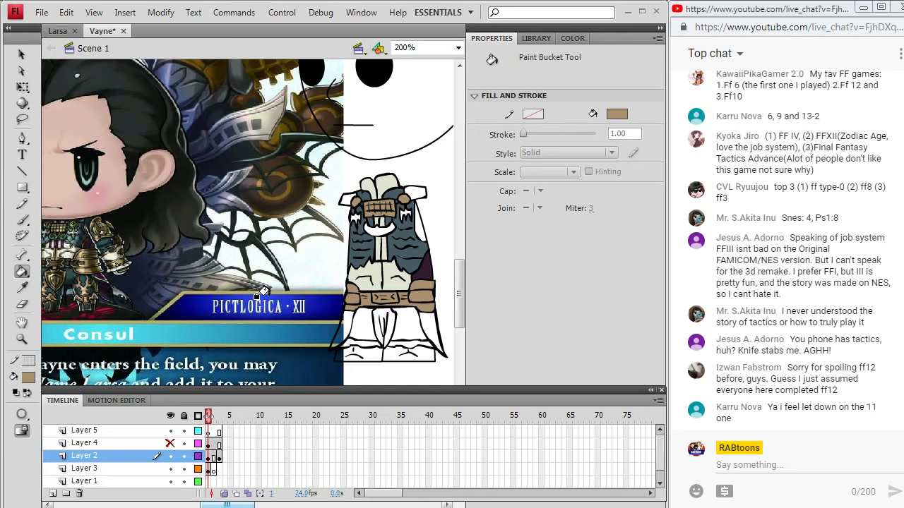
pyautogui.press('i')
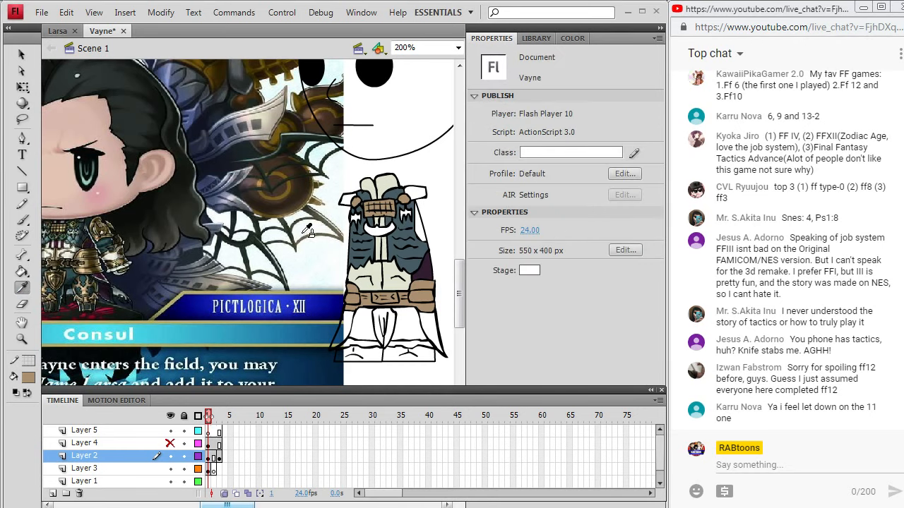
pyautogui.click(399, 235)
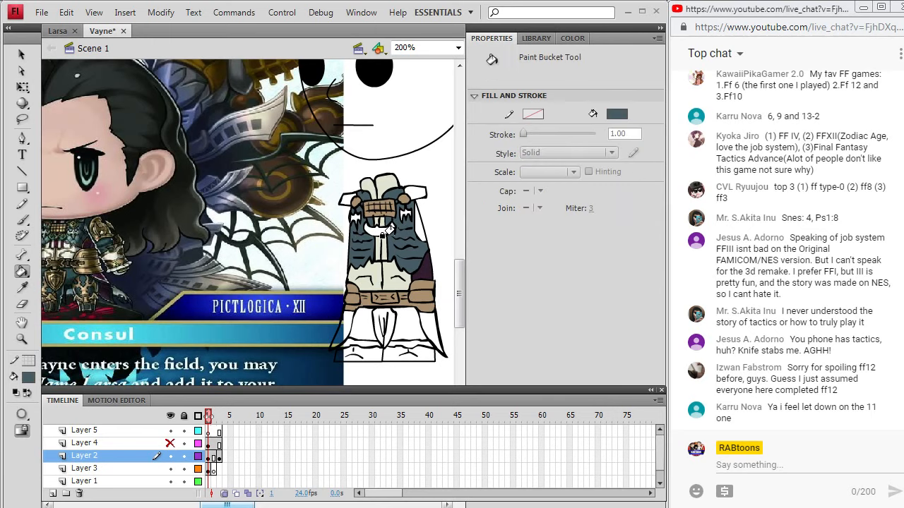
# Check the full-size Vayne reference in the browser, and fill the front skirt panels with slate blue sampled from the scale mail
pyautogui.click(434, 507)
pyautogui.click(395, 507)
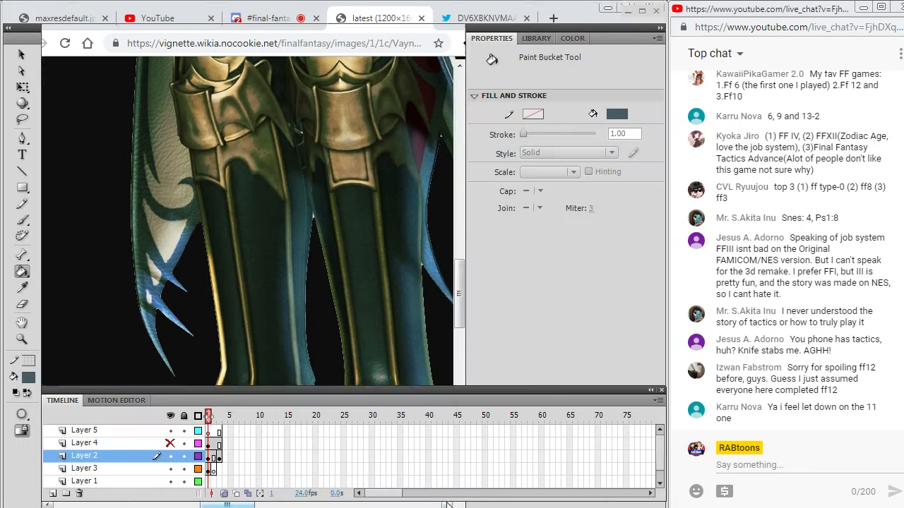
pyautogui.click(26, 287)
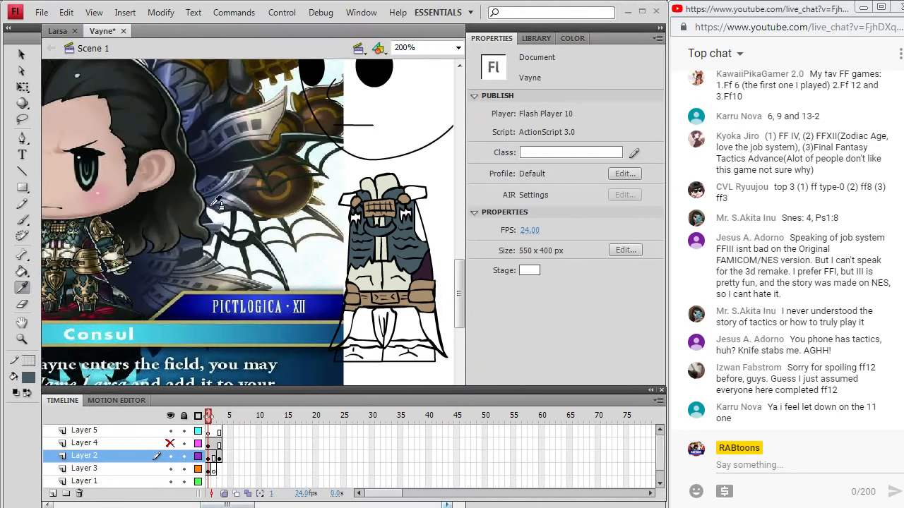
pyautogui.click(421, 251)
pyautogui.click(408, 324)
pyautogui.click(363, 323)
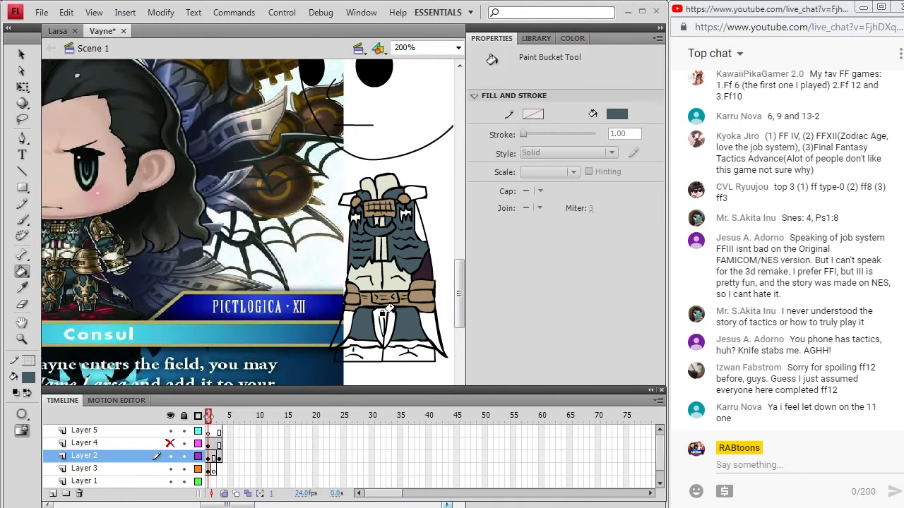
# Delete the stray piece at the tip of the central skirt flap and fill the flap with tan sampled from the belt
pyautogui.press('v')
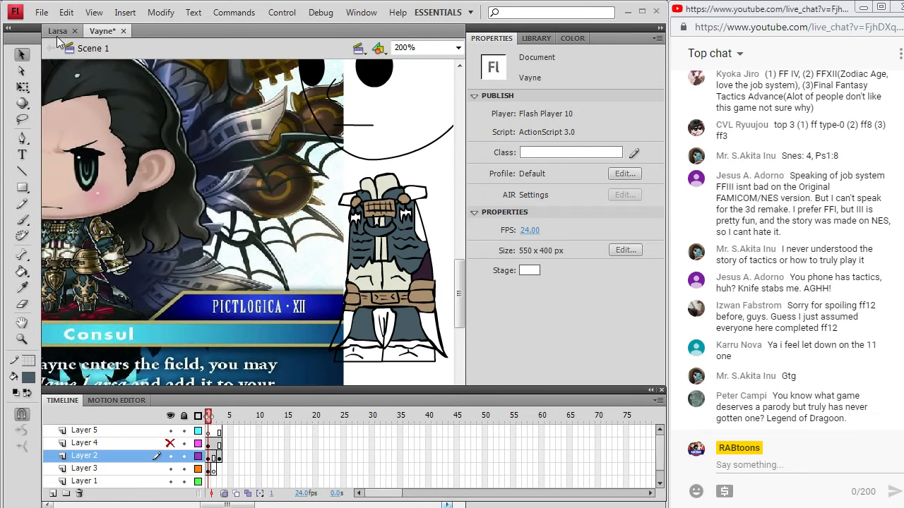
pyautogui.click(384, 351)
pyautogui.press('Delete')
pyautogui.click(23, 288)
pyautogui.click(418, 291)
pyautogui.click(374, 318)
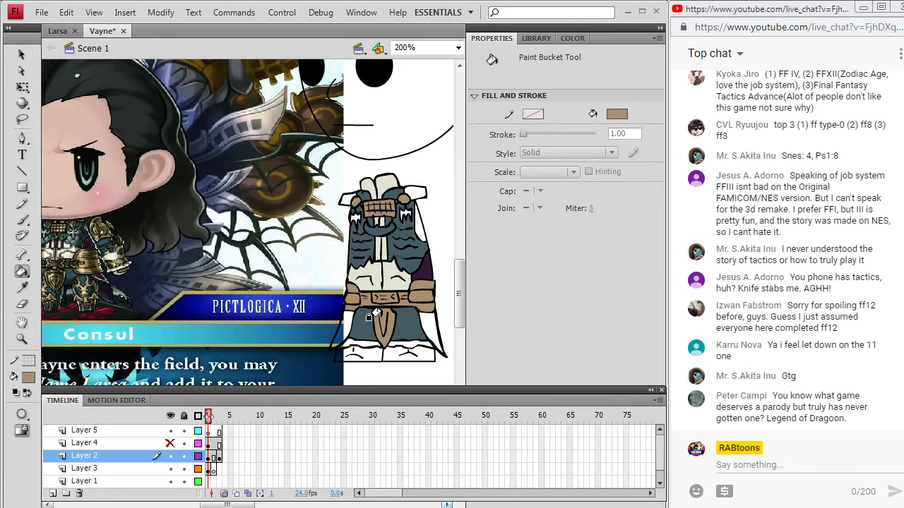
# Sample the dark teal from the chibi Vayne's outfit and fill the front skirt panels and both outer side flaps
pyautogui.click(22, 288)
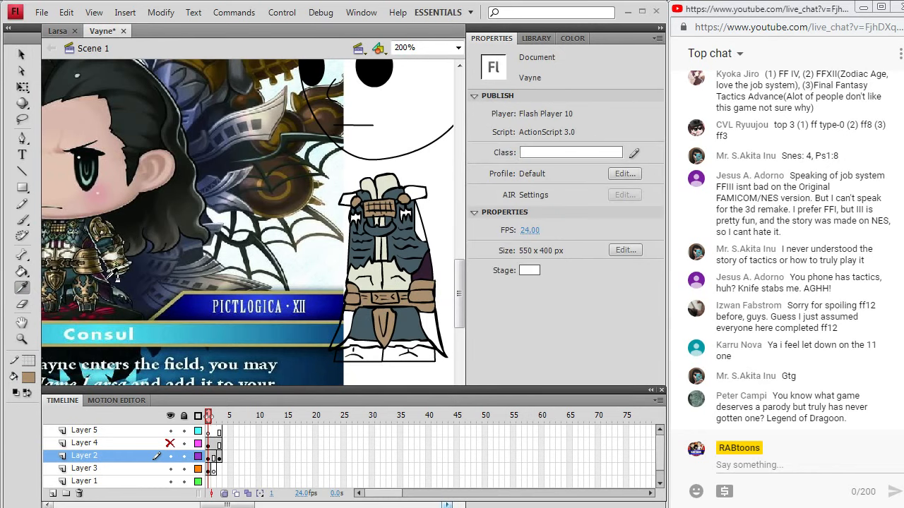
pyautogui.click(60, 274)
pyautogui.click(359, 318)
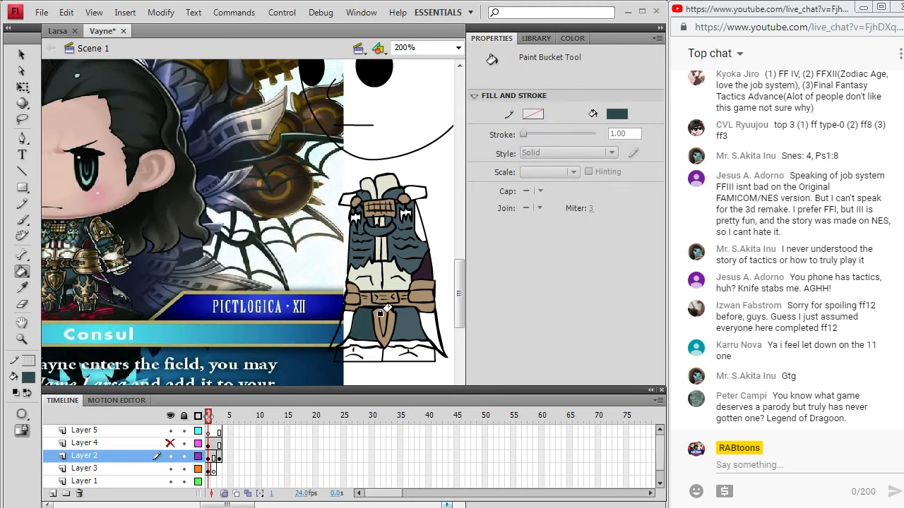
pyautogui.click(394, 312)
pyautogui.click(344, 319)
pyautogui.click(417, 315)
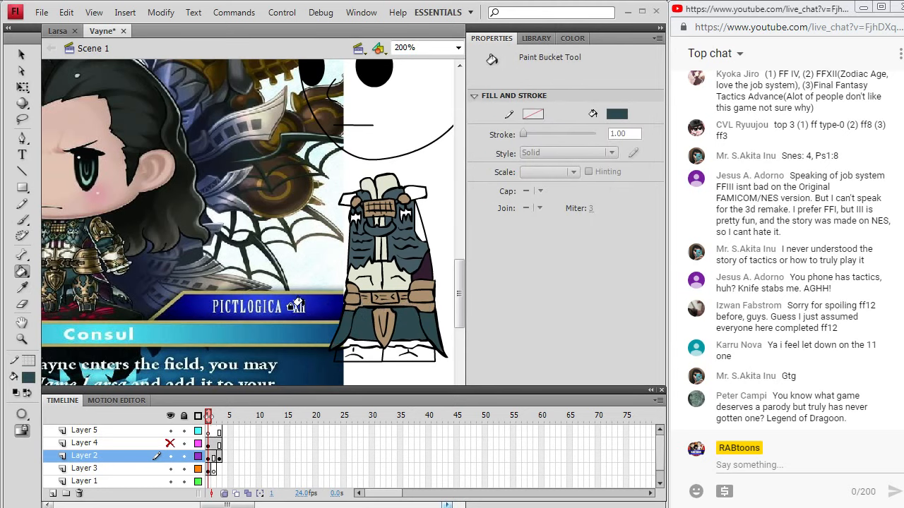
# Fill the skirt's hem strip with the sampled tan and both boots with the dark teal sampled from the skirt
pyautogui.click(22, 289)
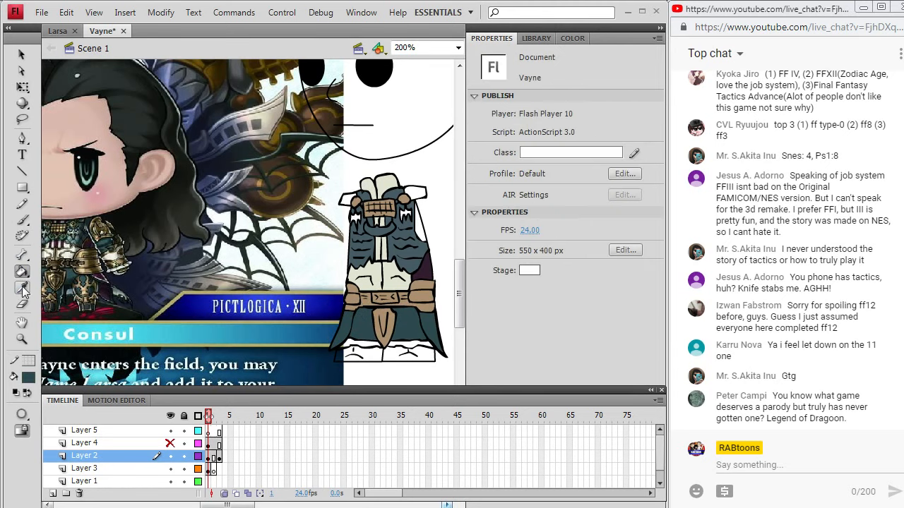
pyautogui.click(393, 309)
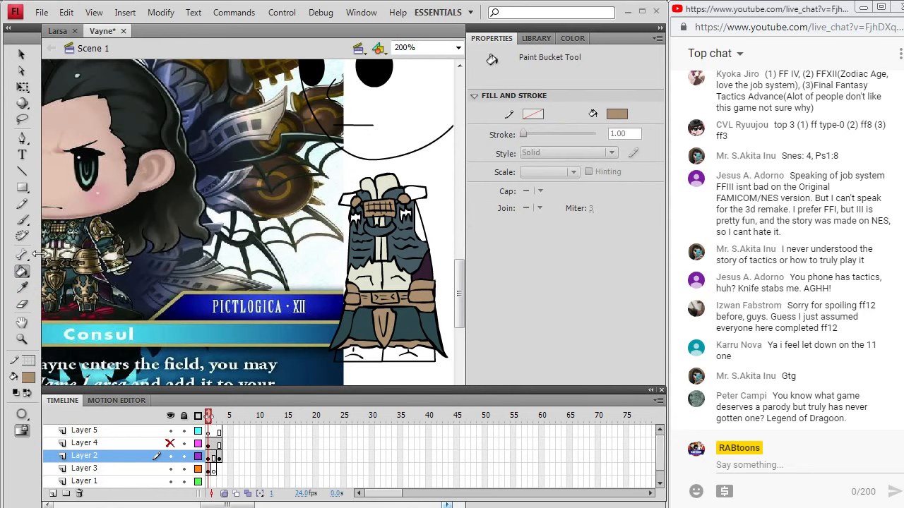
pyautogui.press('i')
pyautogui.click(362, 347)
pyautogui.click(361, 351)
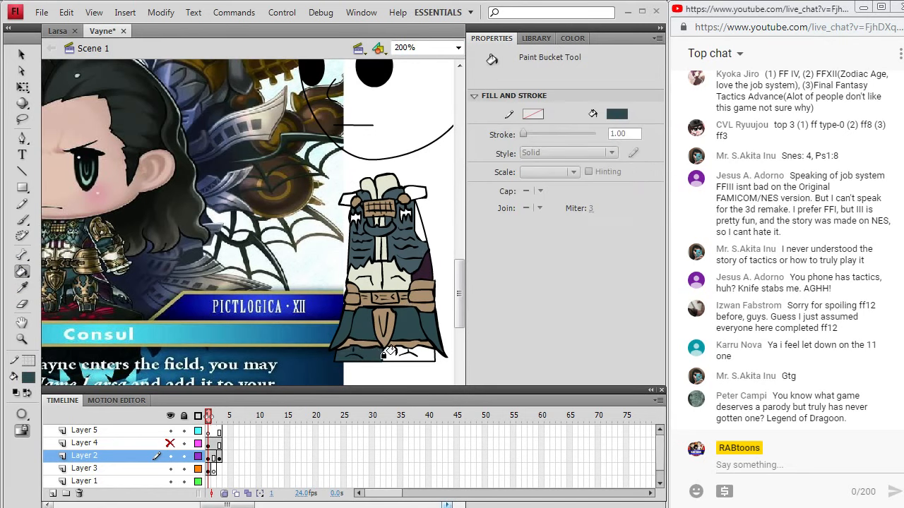
pyautogui.click(391, 353)
# Sample the belt's tan and brush trim details onto both boots, checking the full-size Vayne boot reference in the browser
pyautogui.click(24, 290)
pyautogui.click(431, 294)
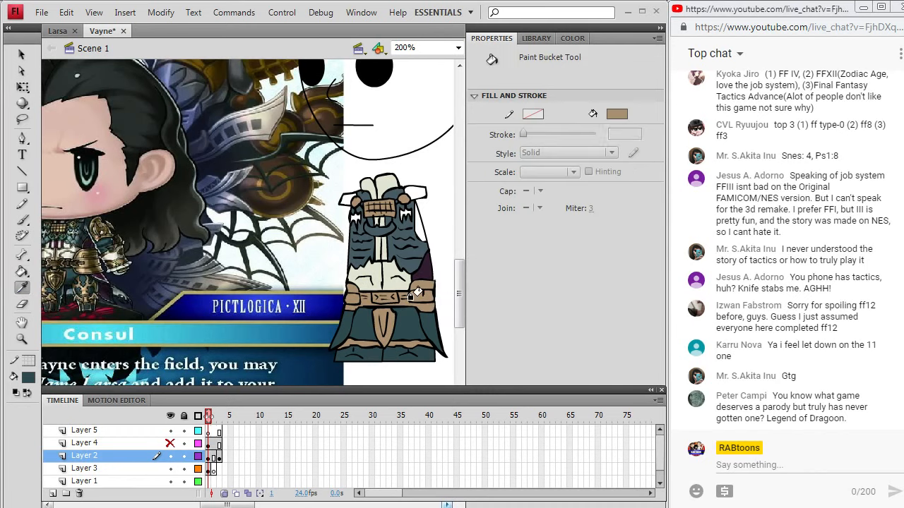
pyautogui.click(22, 220)
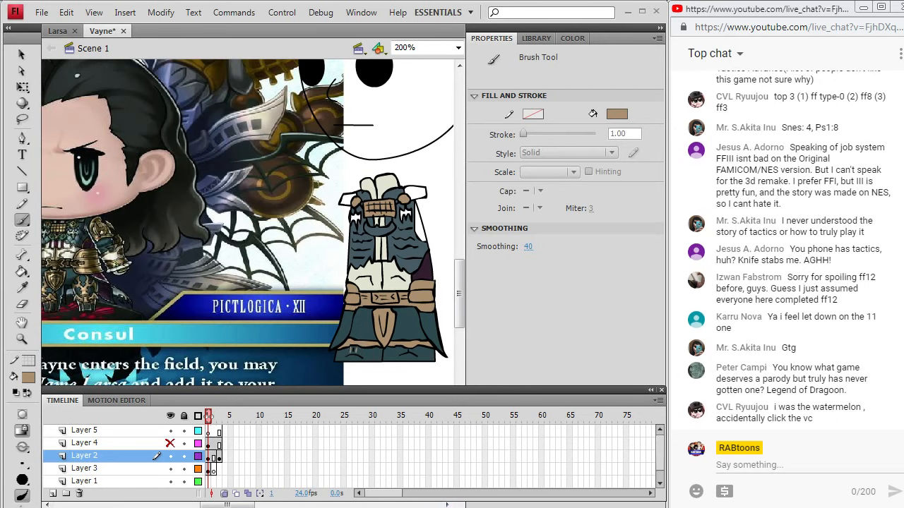
pyautogui.hotkey('alt', 'Tab')
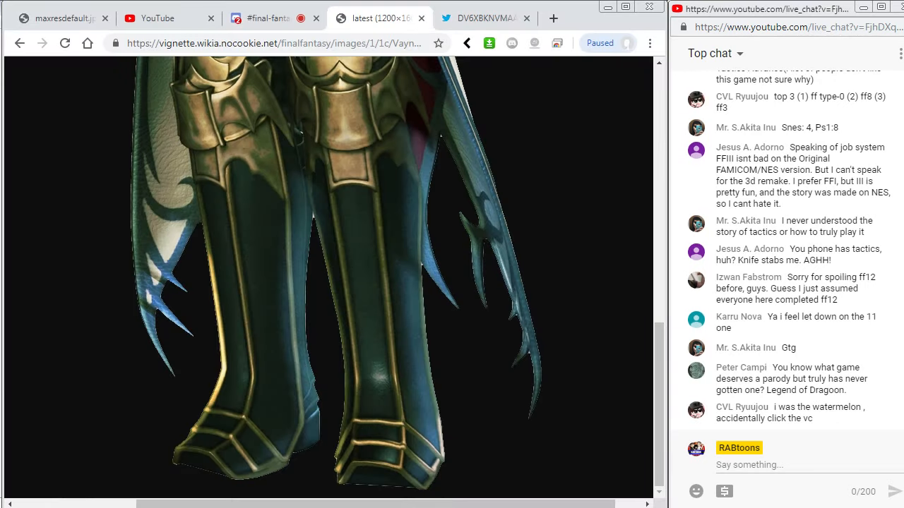
pyautogui.hotkey('alt', 'Tab')
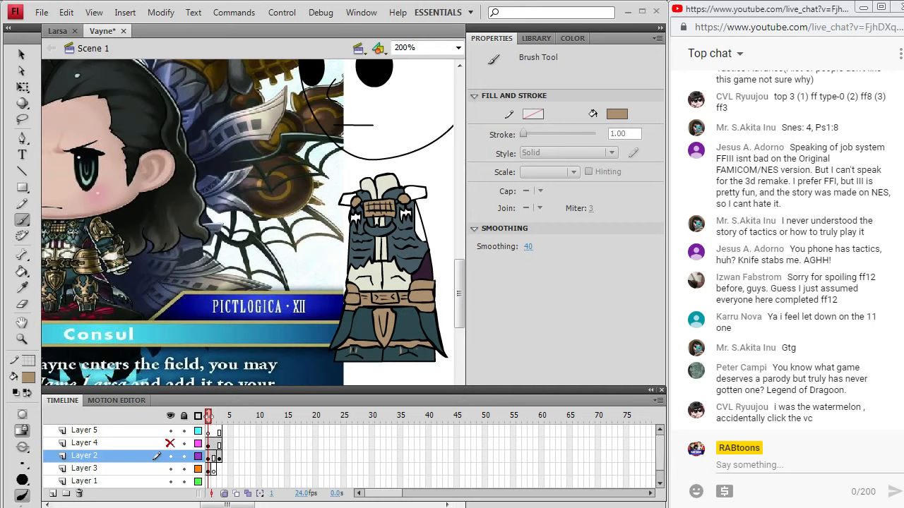
pyautogui.hotkey('alt', 'Tab')
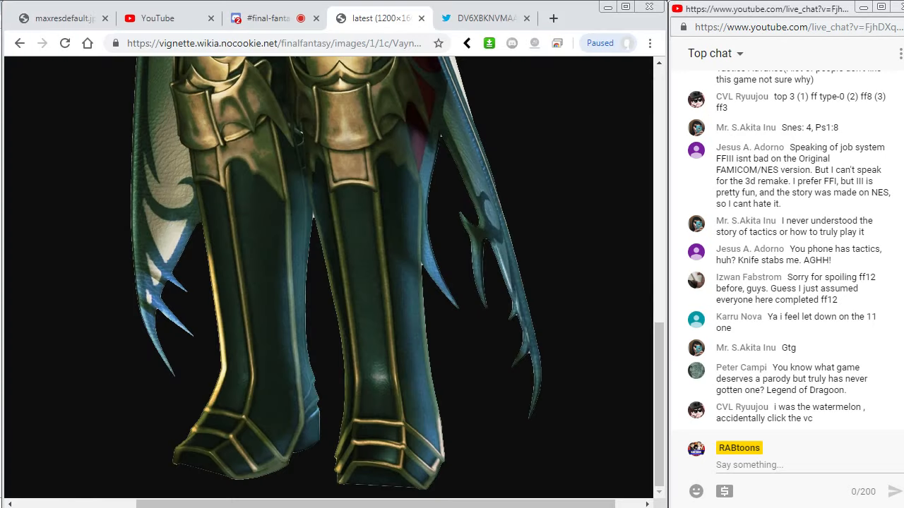
pyautogui.hotkey('alt', 'Tab')
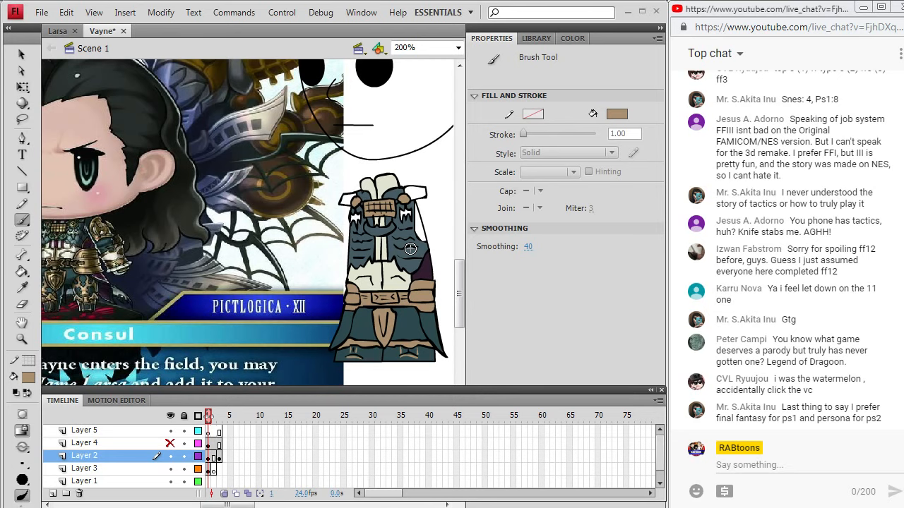
# Check the upper-body armour in the browser reference, and fill the shoulder plates in Flash with medium grey
pyautogui.hotkey('alt', 'Tab')
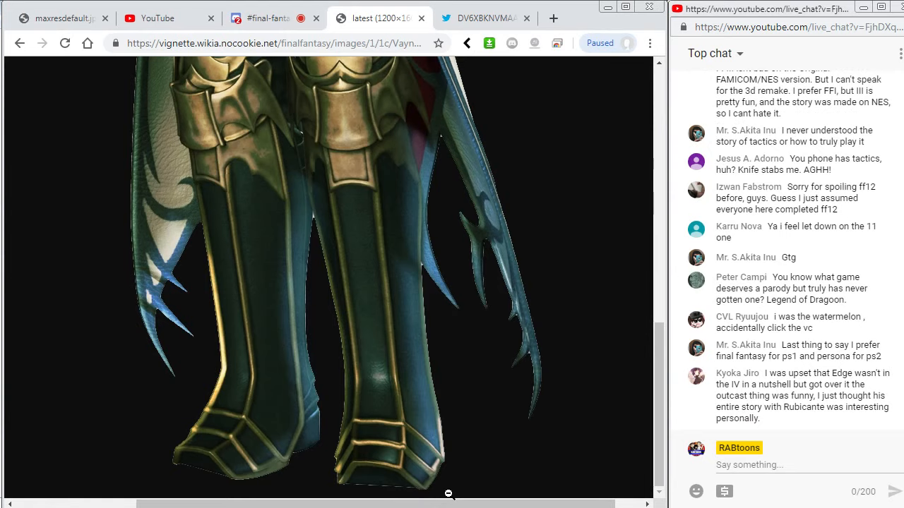
pyautogui.moveTo(660, 353); pyautogui.dragTo(585, 124)
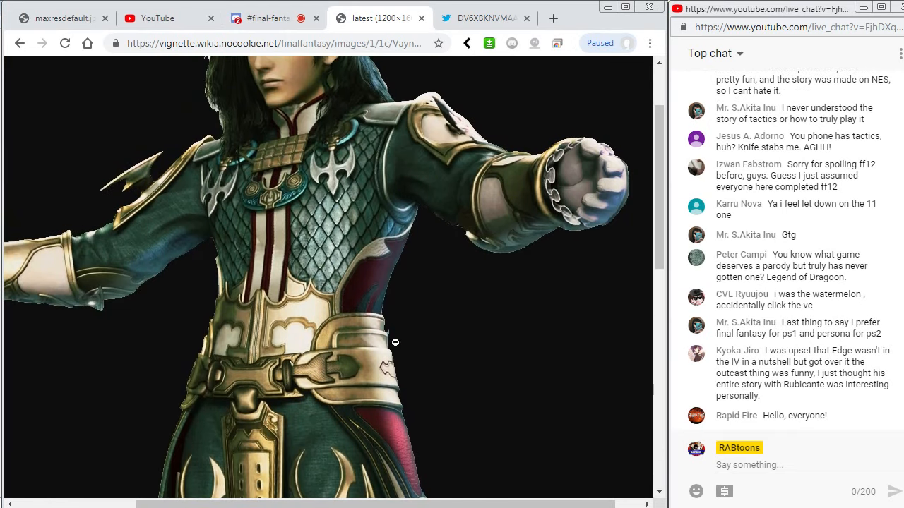
pyautogui.hotkey('alt', 'Tab')
pyautogui.press('i')
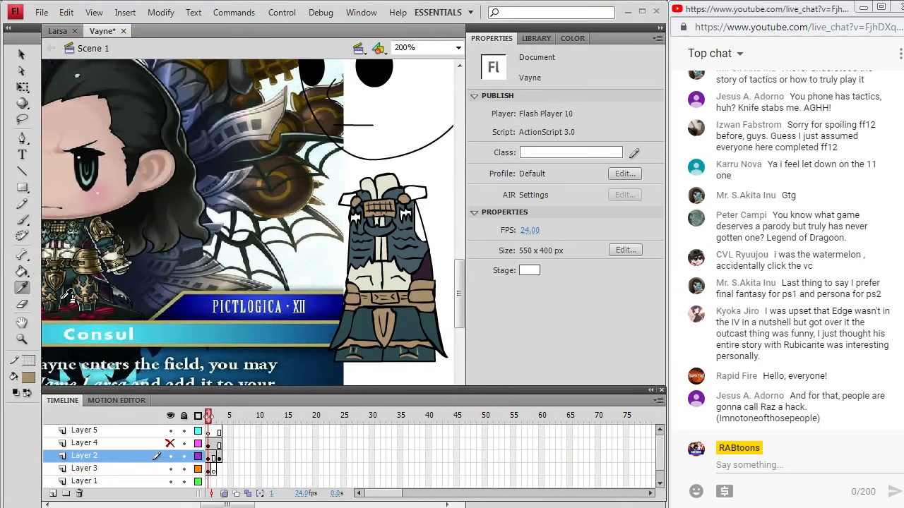
pyautogui.click(28, 378)
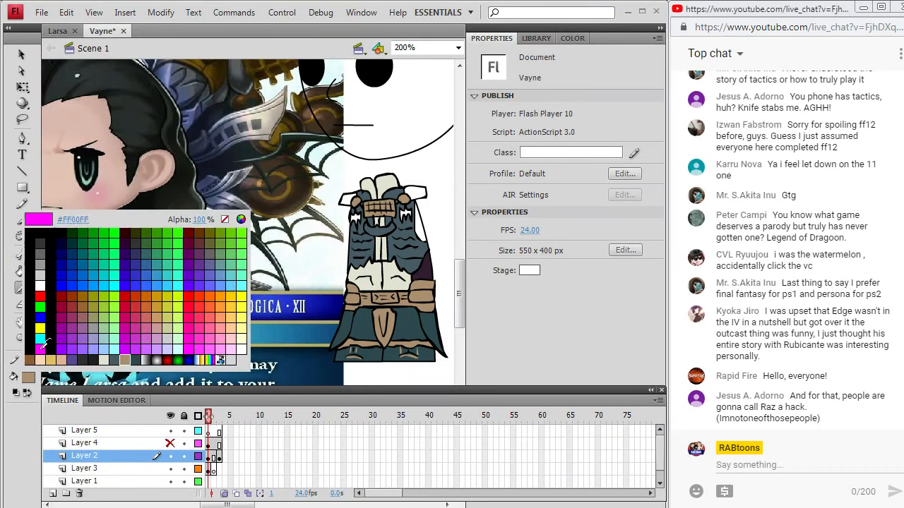
pyautogui.click(44, 263)
pyautogui.click(22, 272)
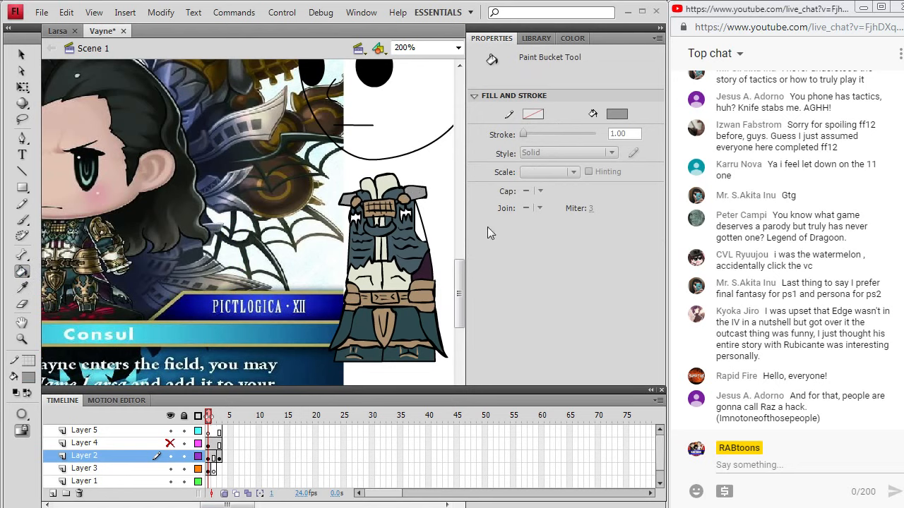
# Sample the dark purple from the waist's side panel and fill the white gap beside the upper torso with it
pyautogui.click(22, 288)
pyautogui.click(421, 273)
pyautogui.click(424, 229)
pyautogui.click(422, 211)
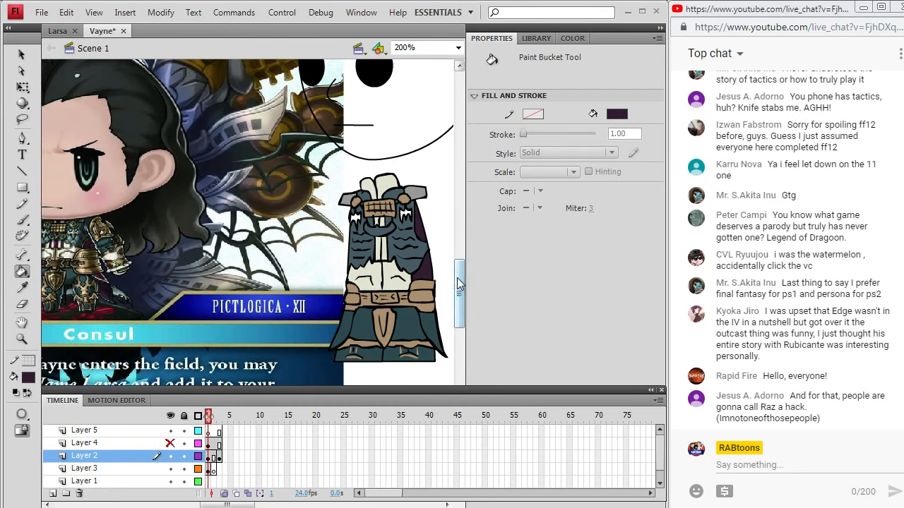
# Sample the skin tone from the chibi Vayne's face and fill the character's face with it
pyautogui.moveTo(459, 284)
pyautogui.mouseDown()
pyautogui.moveTo(459, 259)
pyautogui.moveTo(460, 279)
pyautogui.mouseUp()
pyautogui.click(23, 286)
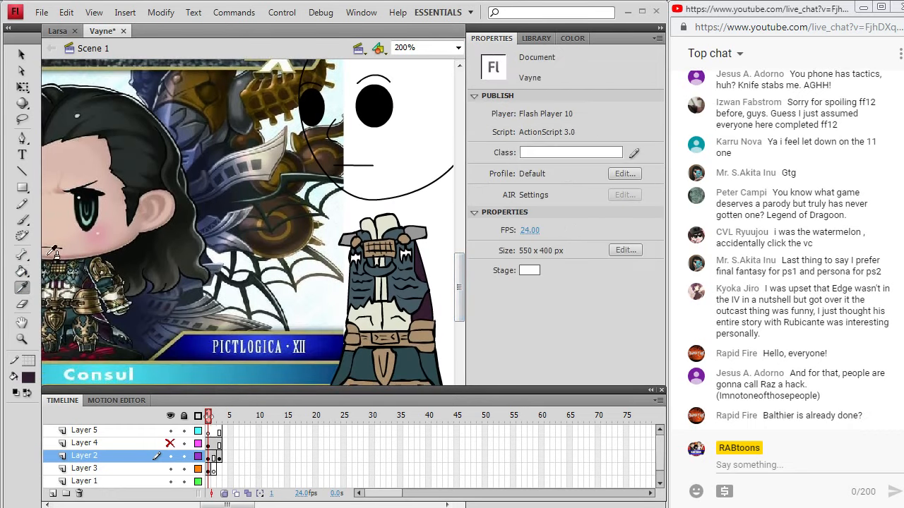
pyautogui.click(74, 232)
pyautogui.click(392, 141)
pyautogui.moveTo(460, 264); pyautogui.dragTo(458, 295)
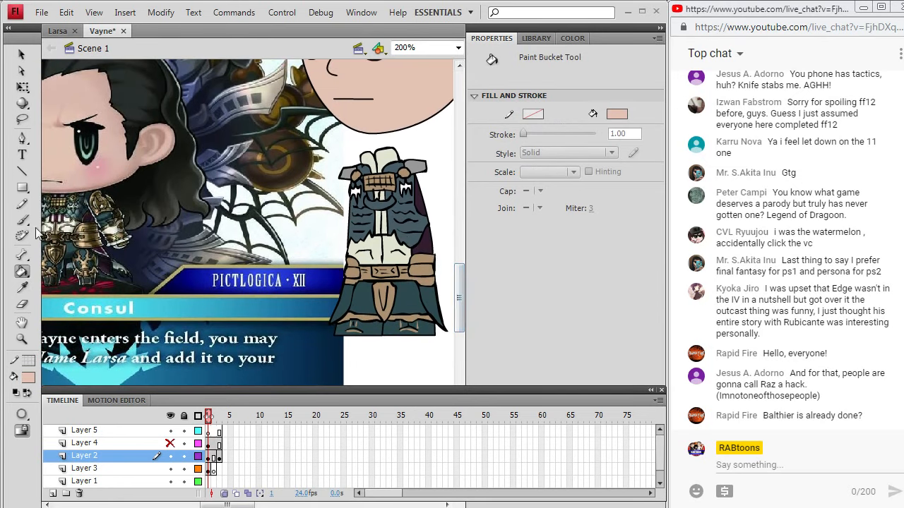
# Check the browser reference again and fill the remaining silver details of the chest armour with medium grey
pyautogui.click(22, 287)
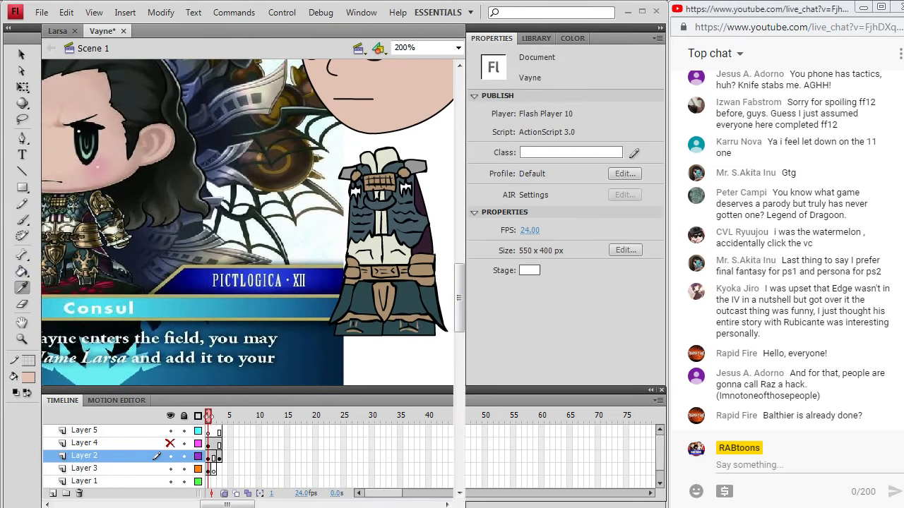
pyautogui.hotkey('alt', 'Tab')
pyautogui.hotkey('alt', 'Tab')
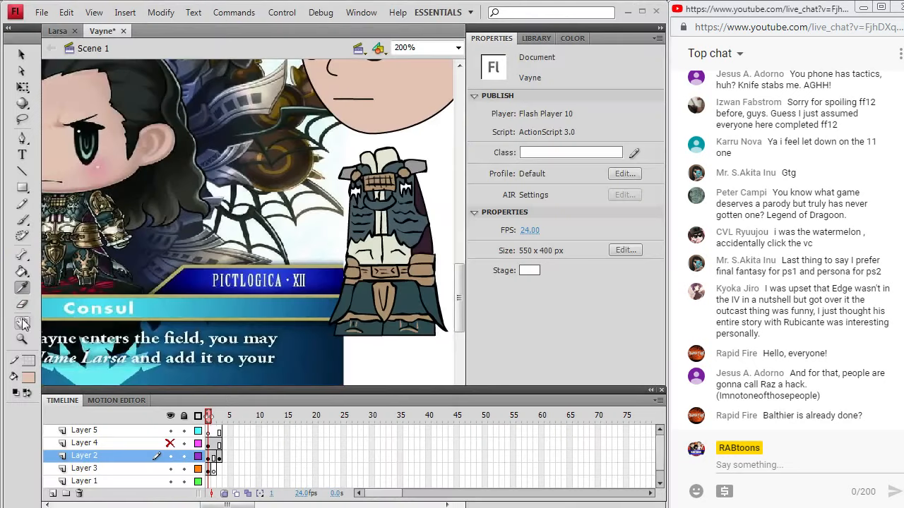
pyautogui.click(28, 377)
pyautogui.click(33, 272)
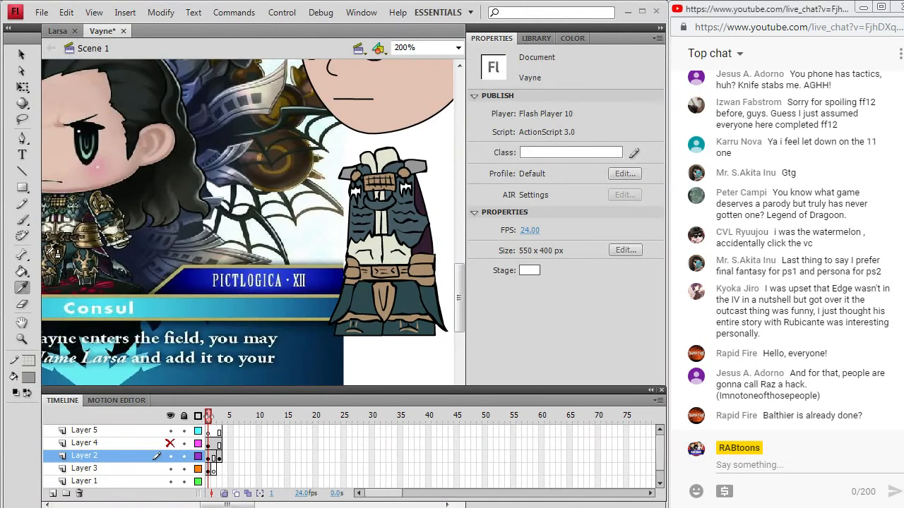
pyautogui.click(23, 271)
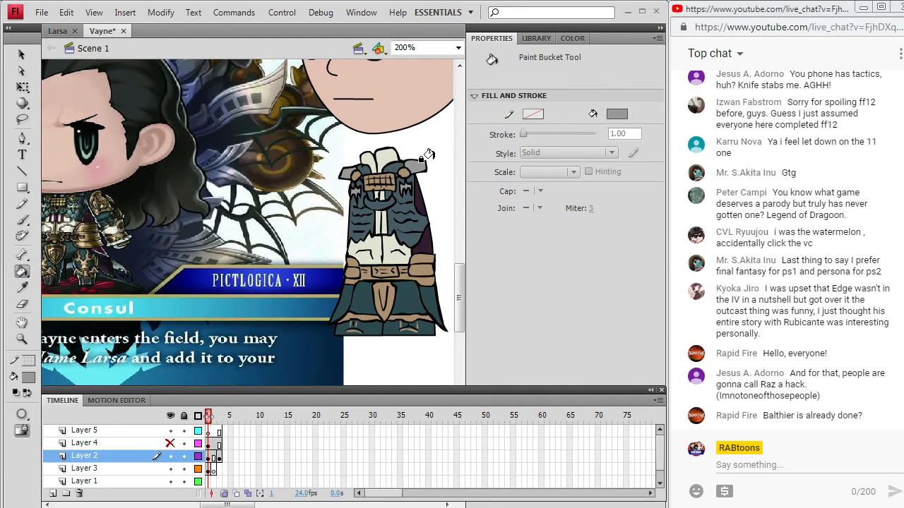
# Show the hidden hair on Layer 4 and delete the chibi reference picture on Layer 3
pyautogui.moveTo(459, 281); pyautogui.dragTo(459, 272)
pyautogui.click(170, 444)
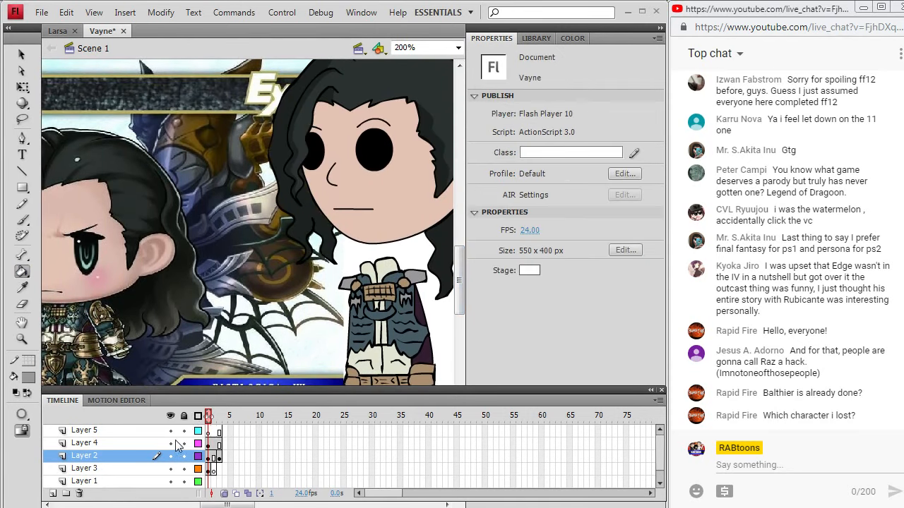
pyautogui.click(22, 55)
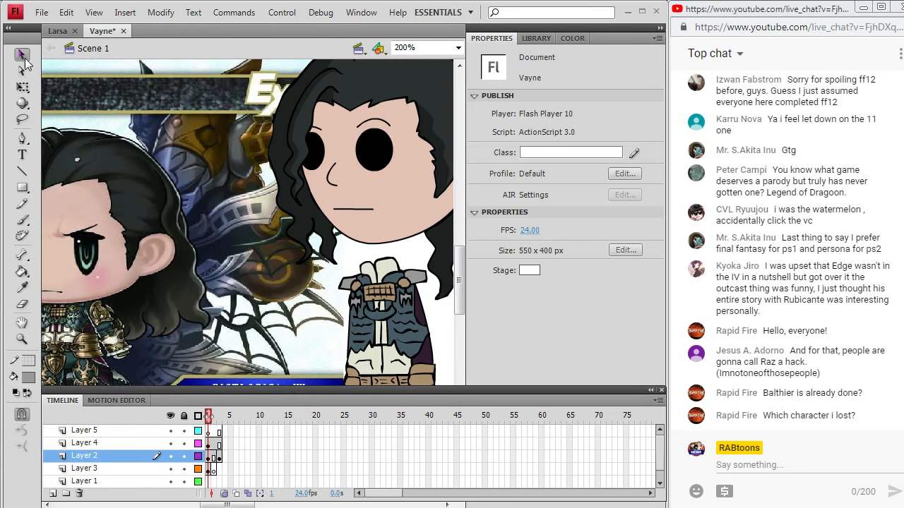
pyautogui.click(187, 180)
pyautogui.press('Delete')
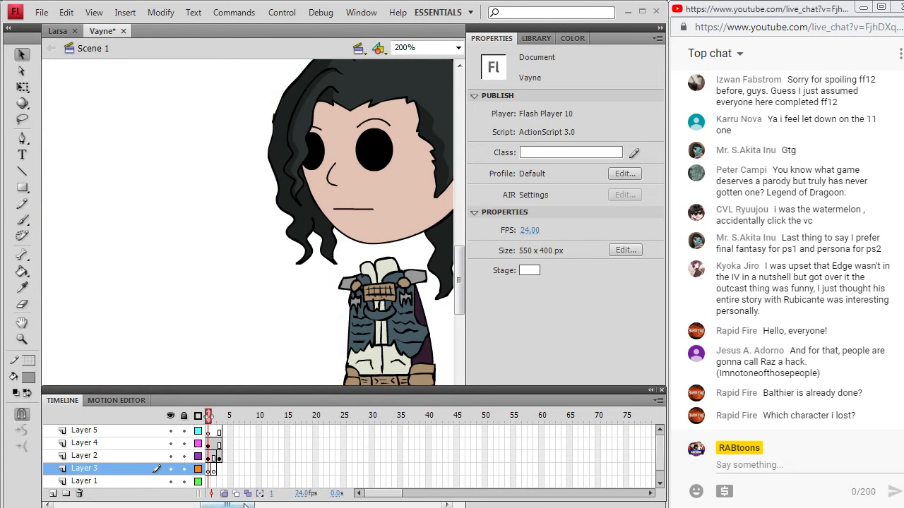
# Examine the coloured character from hair to boots without the reference, checking which artwork belongs to Layer 4 and Layer 2
pyautogui.moveTo(236, 505); pyautogui.dragTo(256, 505)
pyautogui.moveTo(460, 269)
pyautogui.mouseDown()
pyautogui.moveTo(460, 259)
pyautogui.moveTo(460, 284)
pyautogui.mouseUp()
pyautogui.click(22, 203)
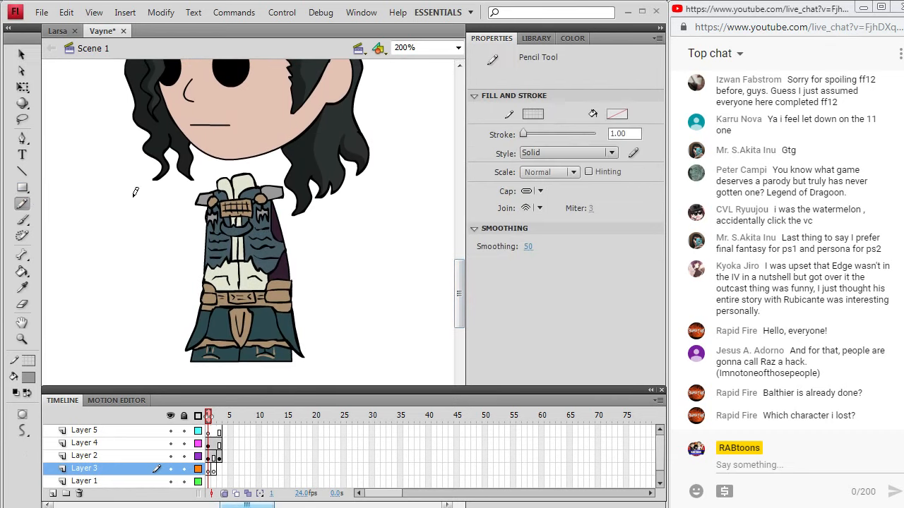
pyautogui.click(210, 444)
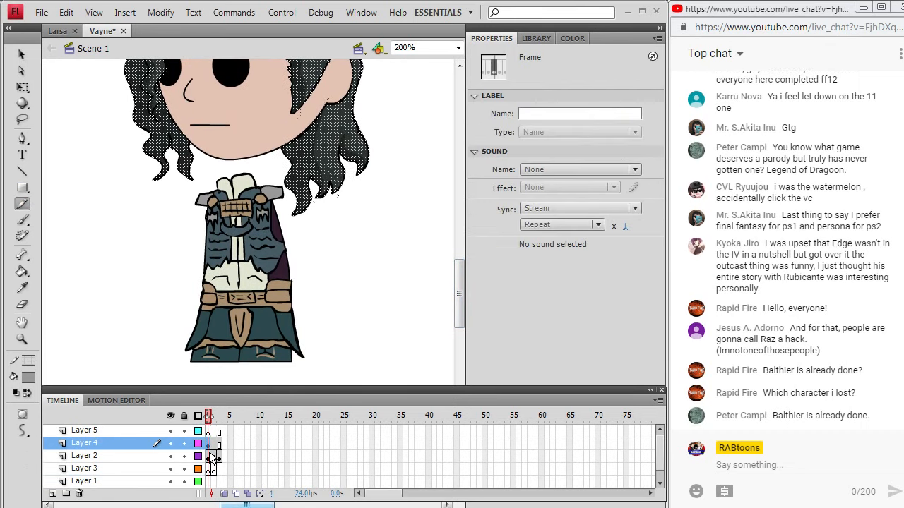
pyautogui.click(210, 456)
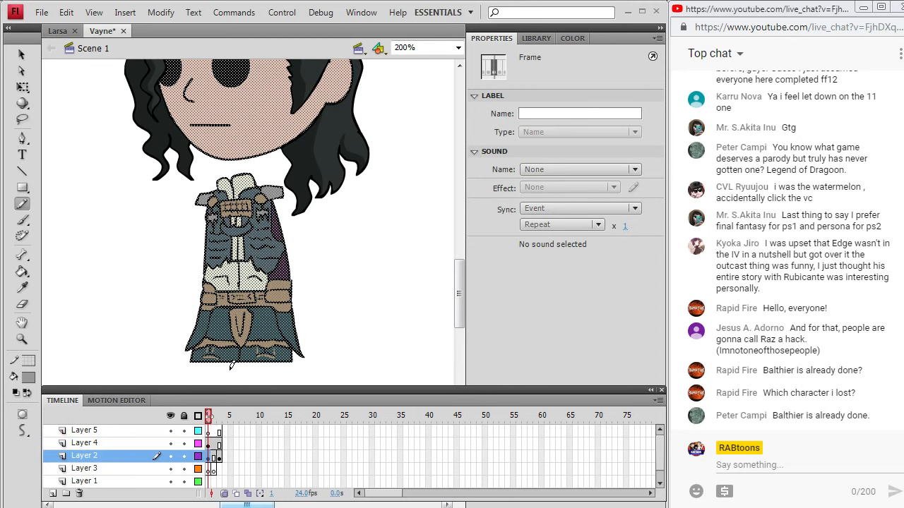
pyautogui.click(21, 55)
pyautogui.click(148, 226)
pyautogui.moveTo(460, 274); pyautogui.dragTo(463, 252)
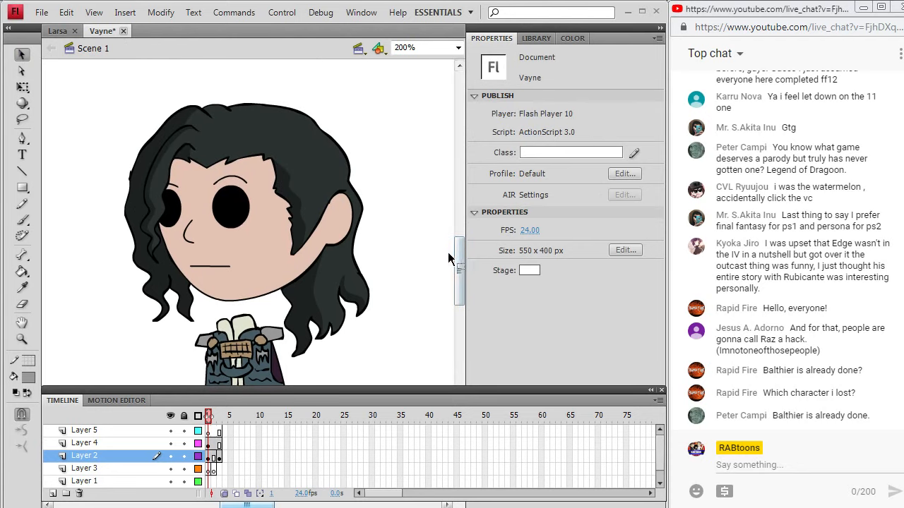
pyautogui.scroll(-5, 450, 250)
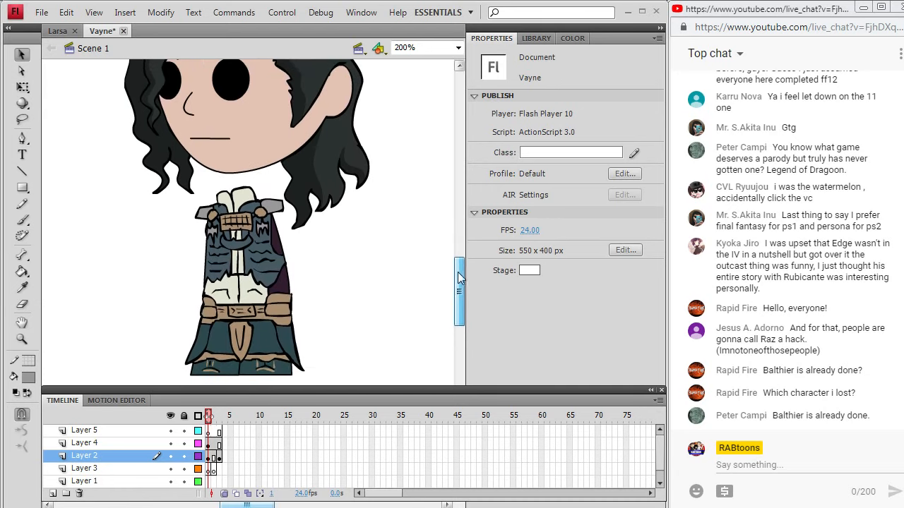
# Draw a shading boundary with the Pencil on Layer 2, running down the body from the collar to the boots
pyautogui.click(22, 203)
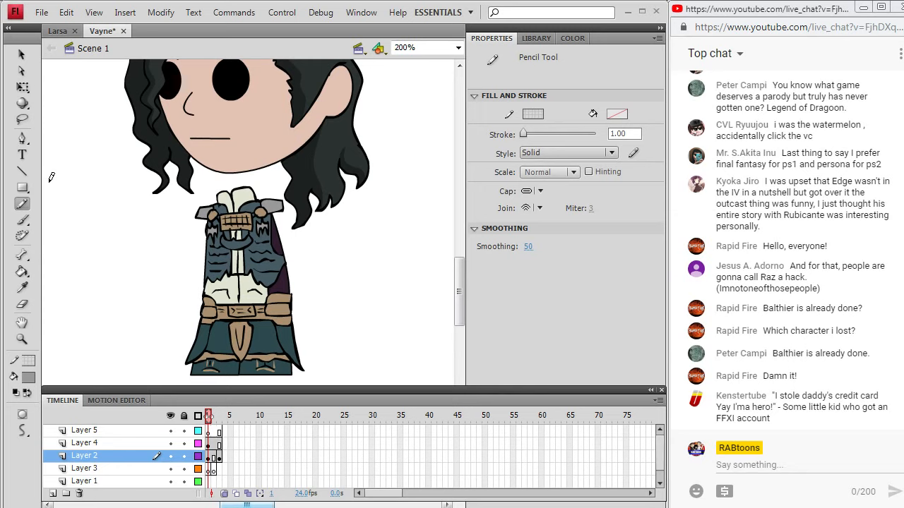
pyautogui.click(212, 456)
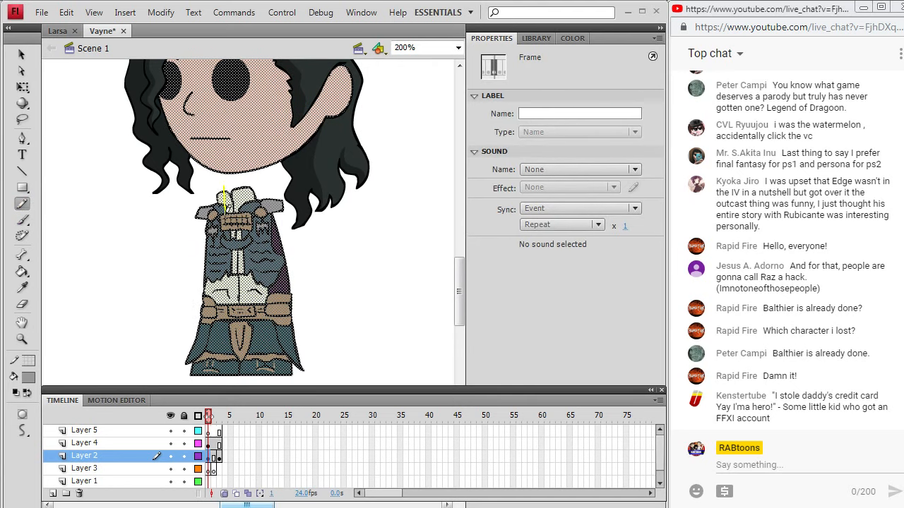
pyautogui.moveTo(225, 241); pyautogui.dragTo(211, 385)
# Mix a darker teal of Red 30, Green 49, Blue 51 and fill the shaded strip of the mail, skirt and boot
pyautogui.click(22, 272)
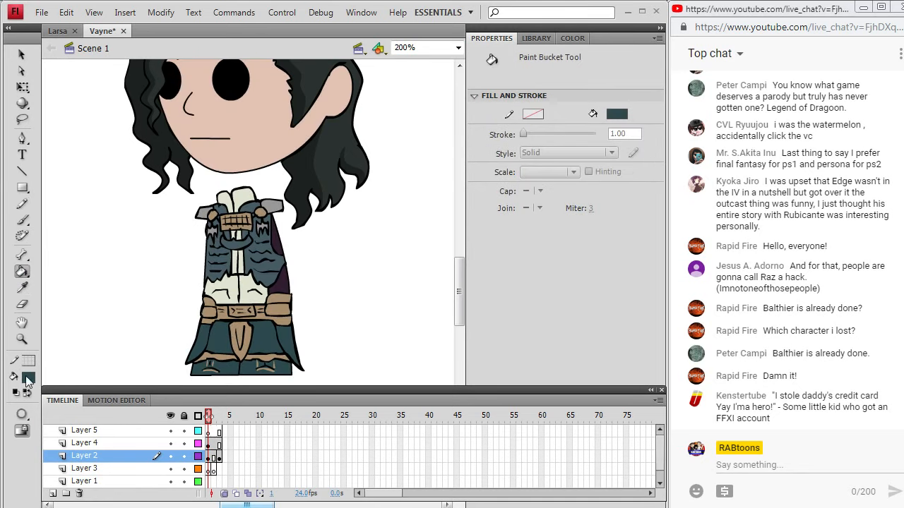
pyautogui.click(28, 378)
pyautogui.click(278, 203)
pyautogui.click(31, 378)
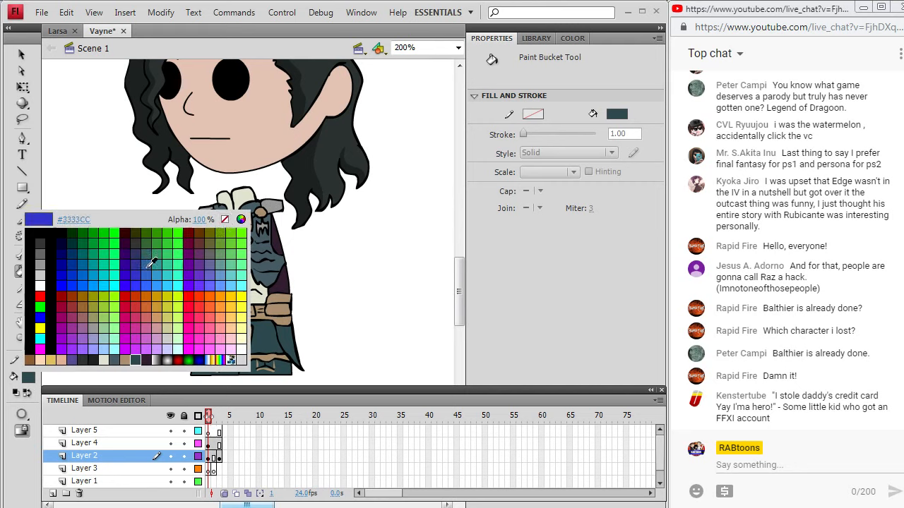
pyautogui.click(241, 220)
pyautogui.click(484, 280)
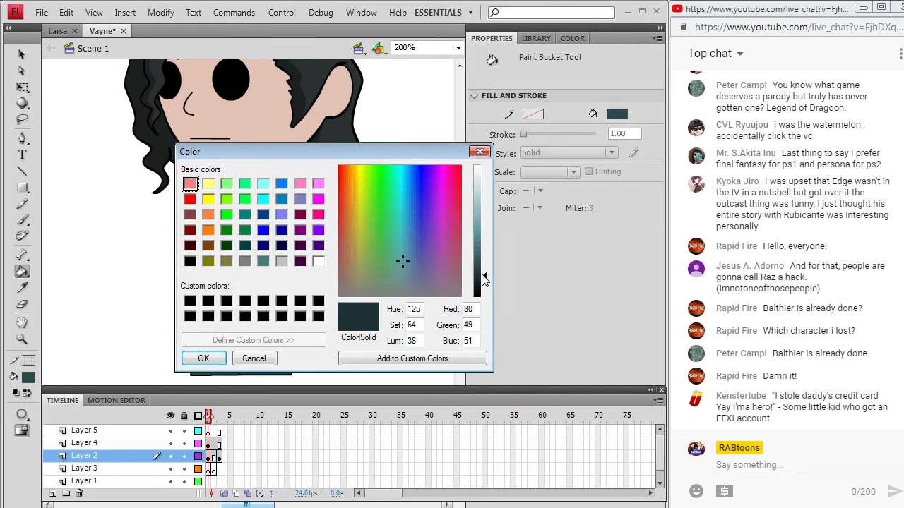
pyautogui.click(221, 357)
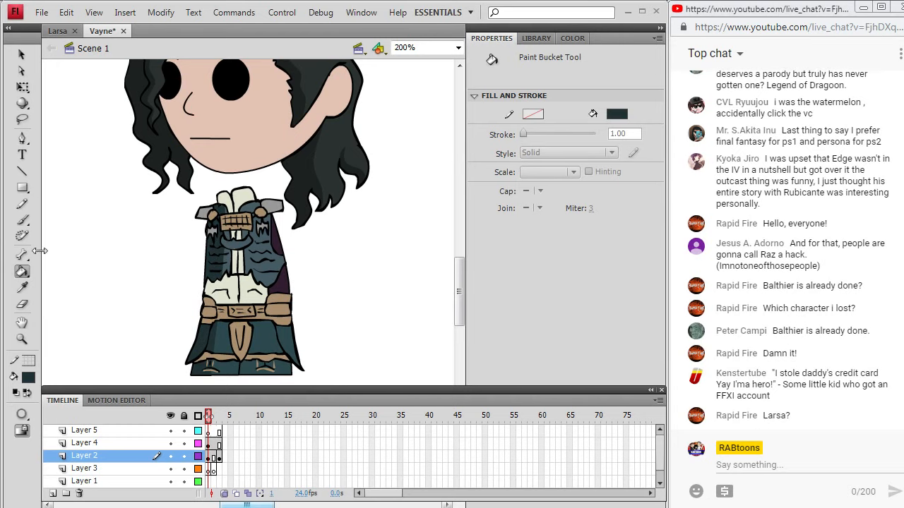
pyautogui.click(22, 288)
pyautogui.click(245, 329)
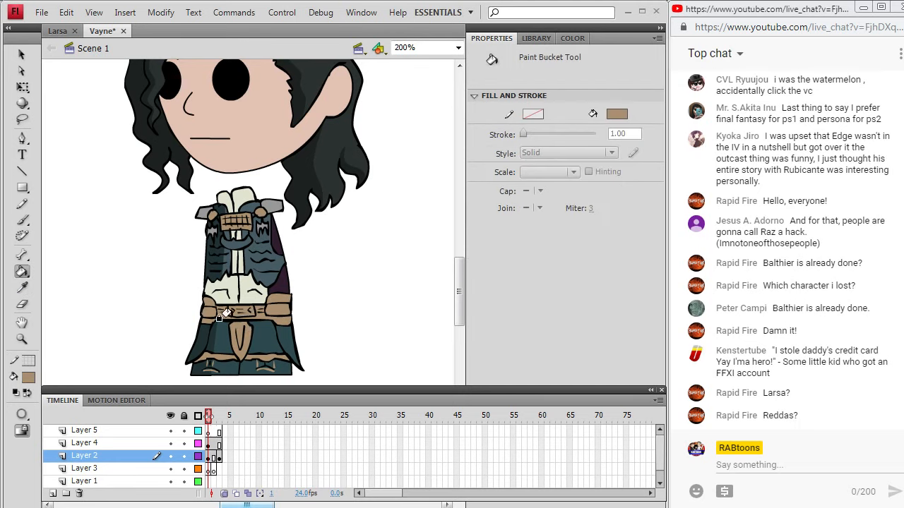
pyautogui.click(31, 380)
pyautogui.click(278, 206)
pyautogui.click(30, 379)
pyautogui.click(241, 221)
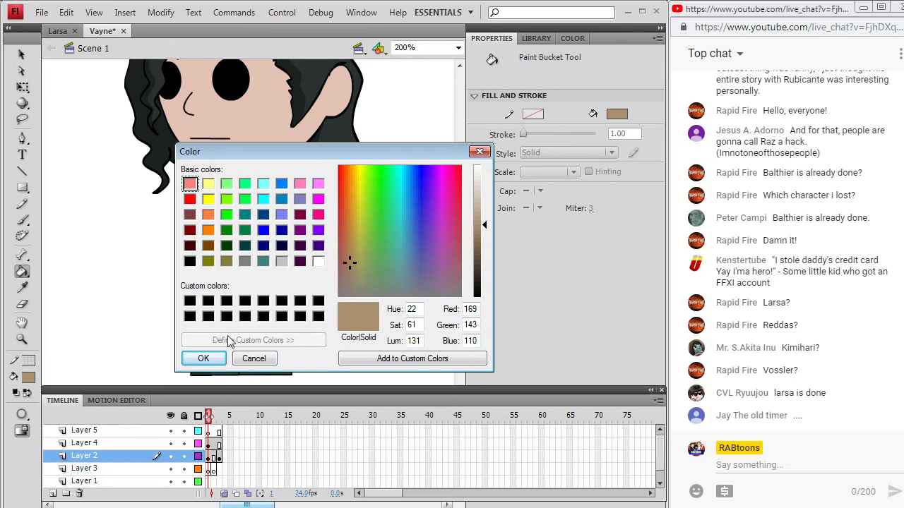
pyautogui.click(251, 357)
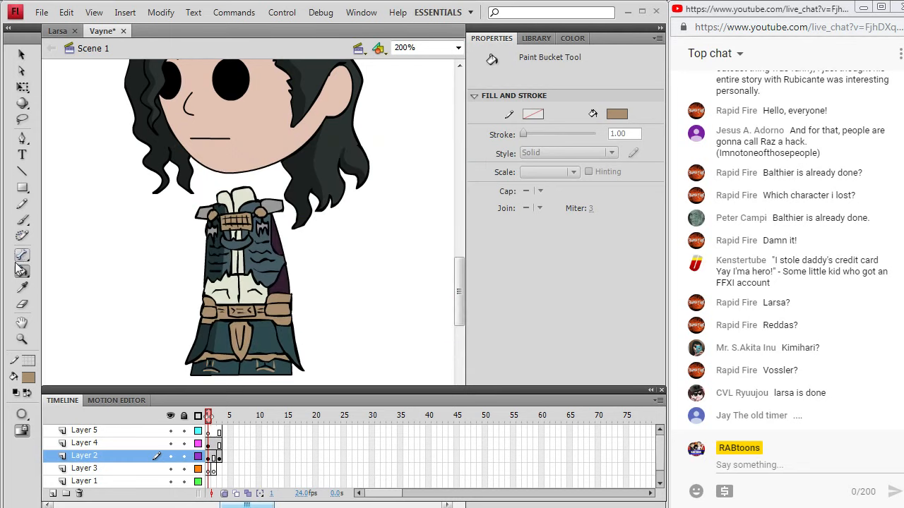
# Mix a darker cream of Red 188, Green 199, Blue 156 from the shirt colour and fill the shaded strip of shirt and collar
pyautogui.click(22, 288)
pyautogui.click(232, 263)
pyautogui.click(28, 377)
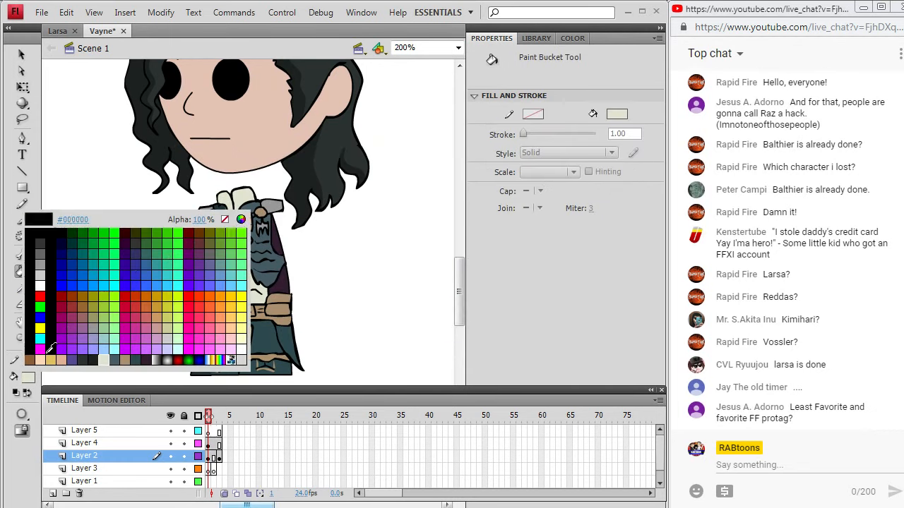
pyautogui.click(241, 220)
pyautogui.click(484, 207)
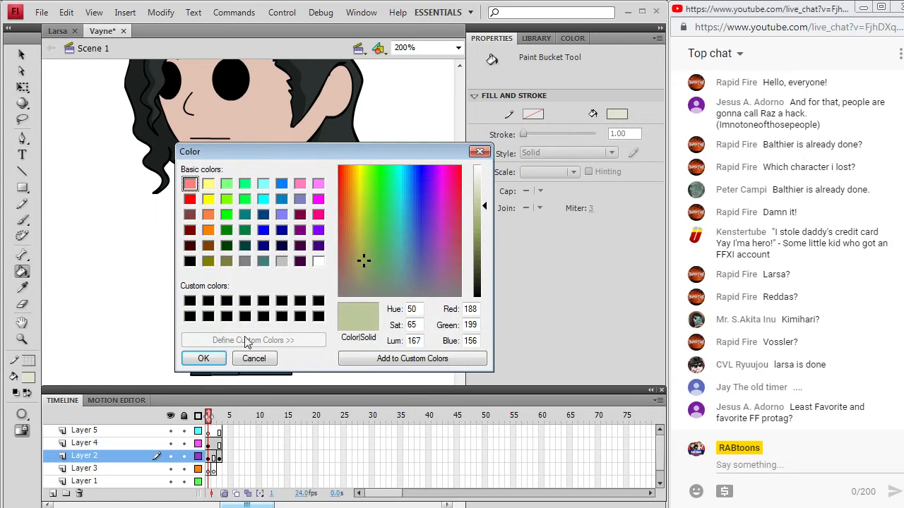
pyautogui.click(203, 359)
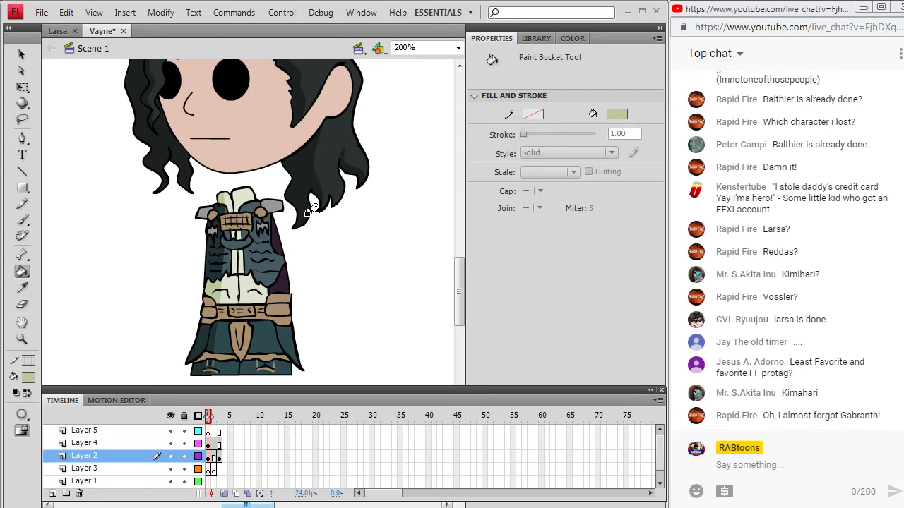
# Choose a dark grey fill and apply it with the Paint Bucket to the shoulder plate on the shaded side
pyautogui.click(21, 288)
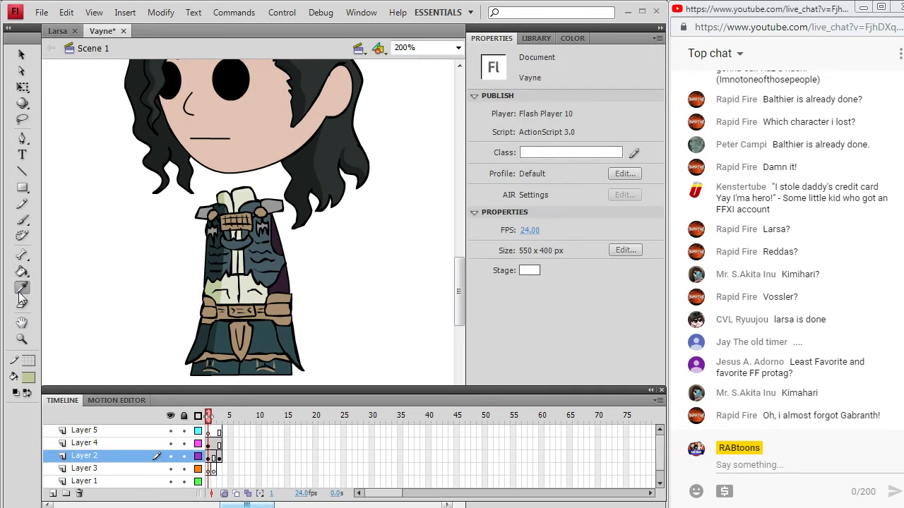
pyautogui.click(32, 377)
pyautogui.click(44, 254)
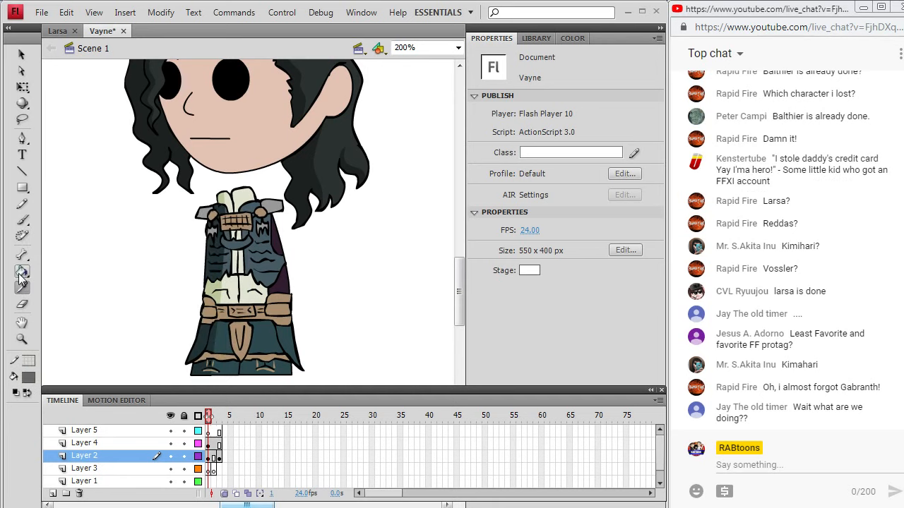
pyautogui.click(22, 272)
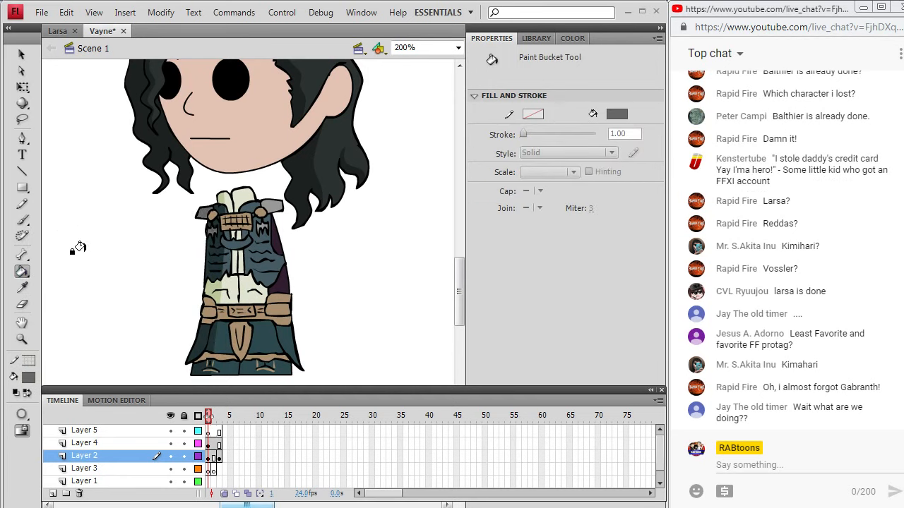
# Mix a darker brown from the belt's tan #A98F6E and fill the shaded parts of the belt
pyautogui.click(22, 288)
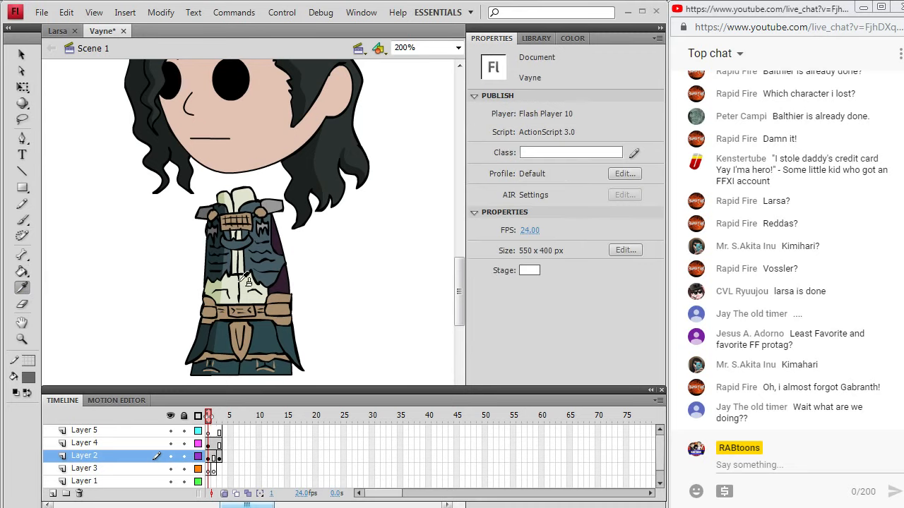
pyautogui.click(212, 310)
pyautogui.click(28, 377)
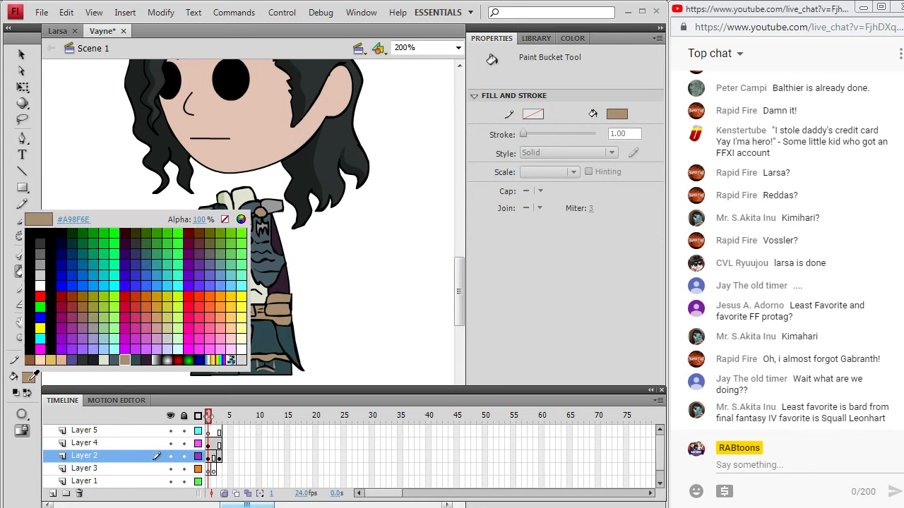
pyautogui.click(246, 220)
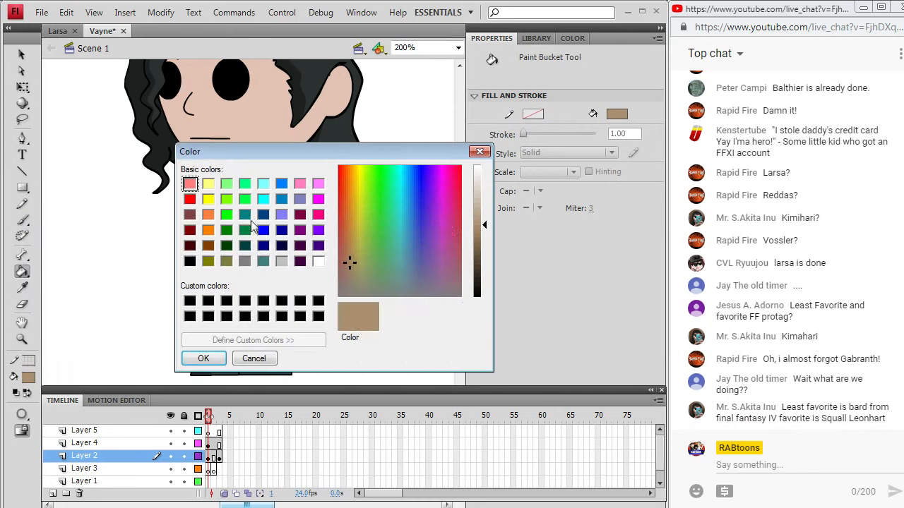
pyautogui.click(485, 249)
pyautogui.click(203, 359)
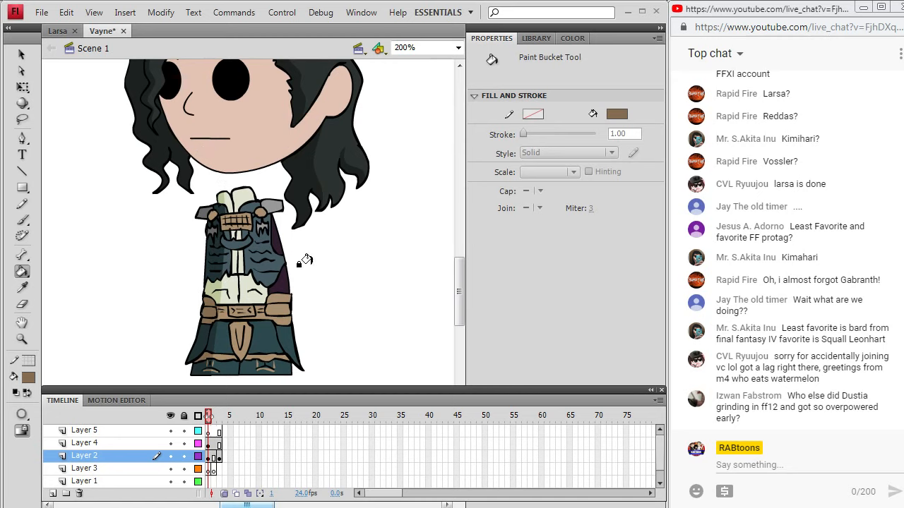
# Draw a shading boundary with the Pencil on Layer 2, curving from above the hairline down the face past the chin
pyautogui.scroll(-4, 268, 255)
pyautogui.scroll(3, 269, 255)
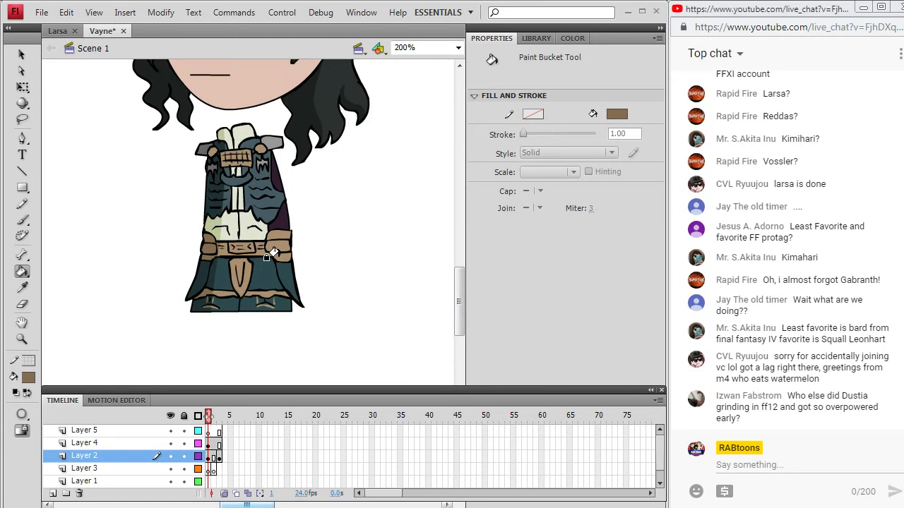
pyautogui.scroll(2, 273, 253)
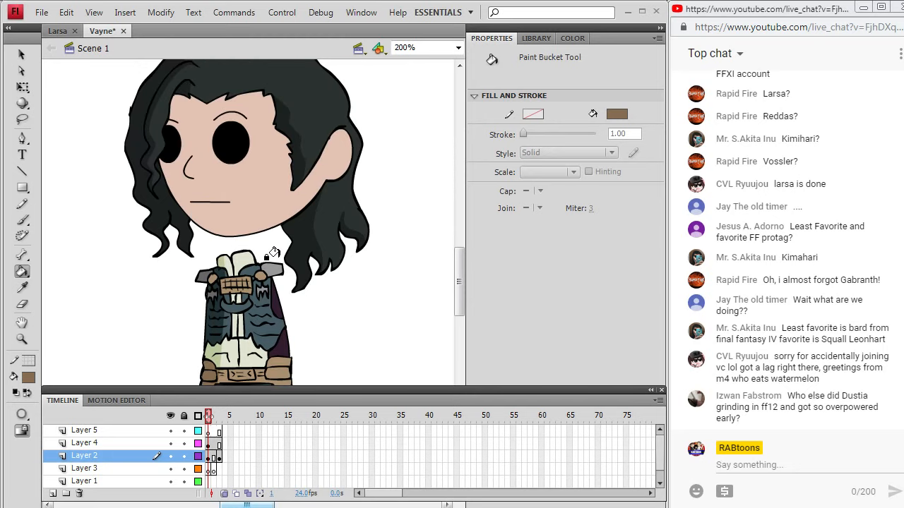
pyautogui.scroll(-1, 274, 253)
pyautogui.scroll(3, 273, 253)
pyautogui.scroll(-3, 273, 250)
pyautogui.scroll(2, 433, 257)
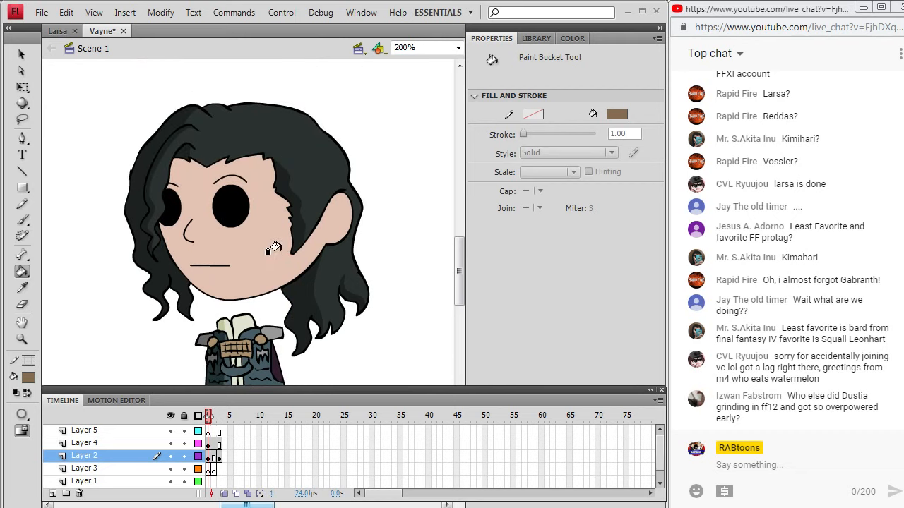
pyautogui.click(22, 203)
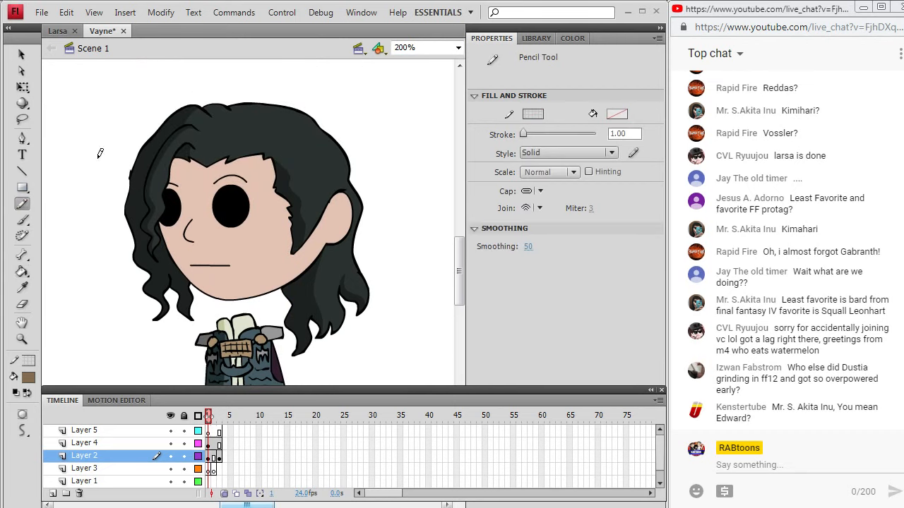
pyautogui.click(208, 442)
pyautogui.click(209, 456)
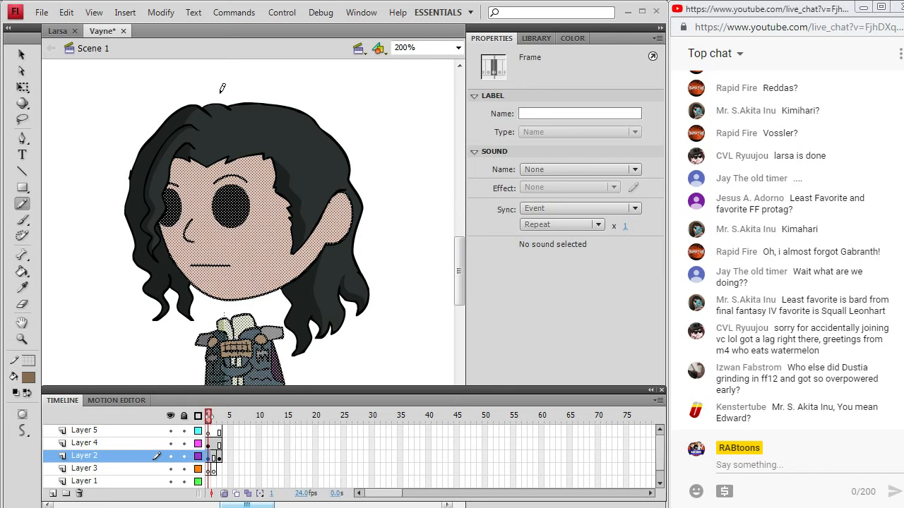
pyautogui.moveTo(214, 93)
pyautogui.mouseDown()
pyautogui.moveTo(189, 229)
pyautogui.moveTo(202, 272)
pyautogui.moveTo(238, 309)
pyautogui.mouseUp()
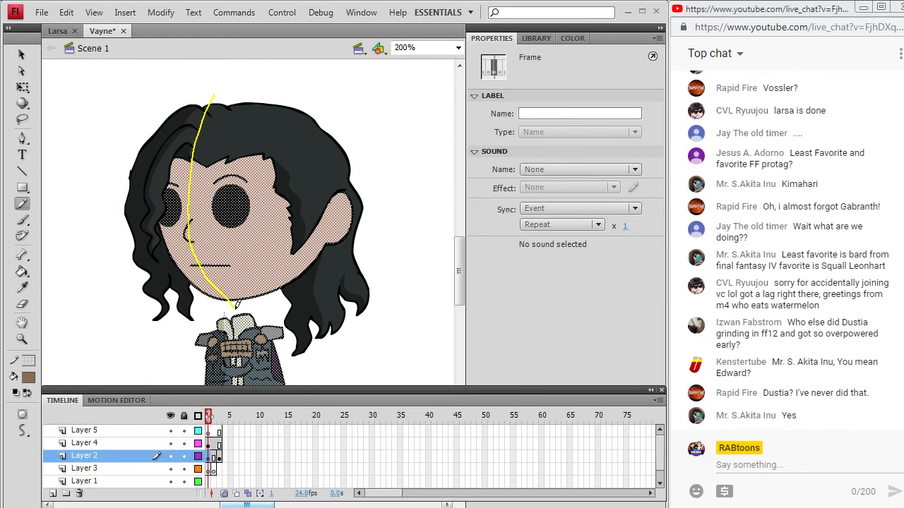
pyautogui.hotkey('ctrl', 'z')
# Mix a darker shade of the sampled skin tone and fill the face area on the shaded side of the boundary
pyautogui.press('i')
pyautogui.click(276, 262)
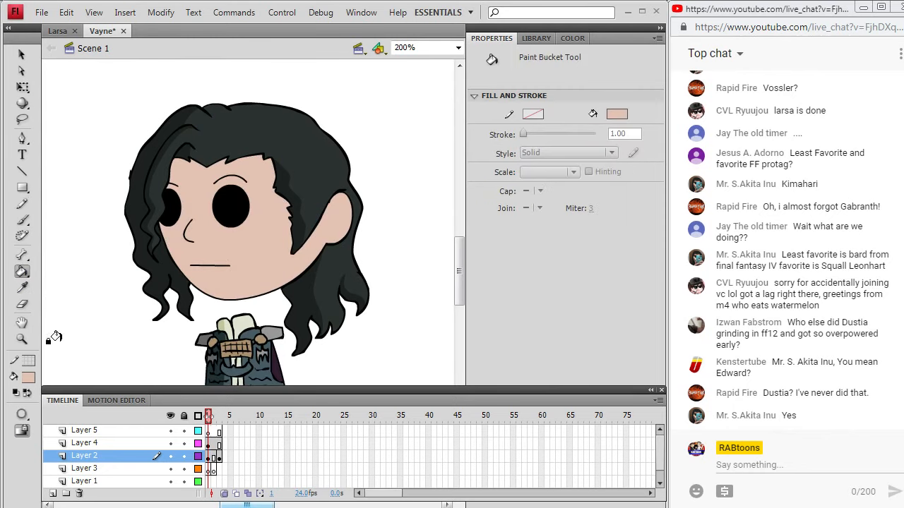
pyautogui.click(28, 378)
pyautogui.click(256, 218)
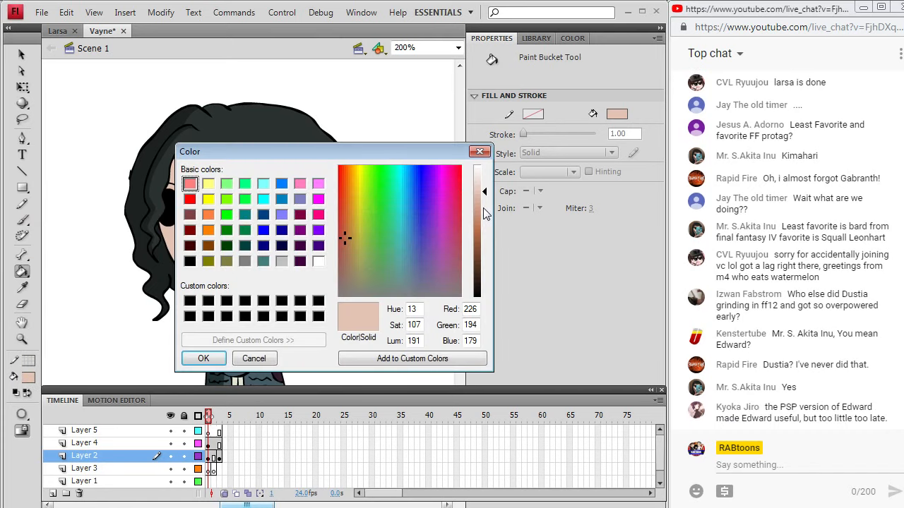
pyautogui.click(483, 206)
pyautogui.click(204, 358)
pyautogui.click(177, 252)
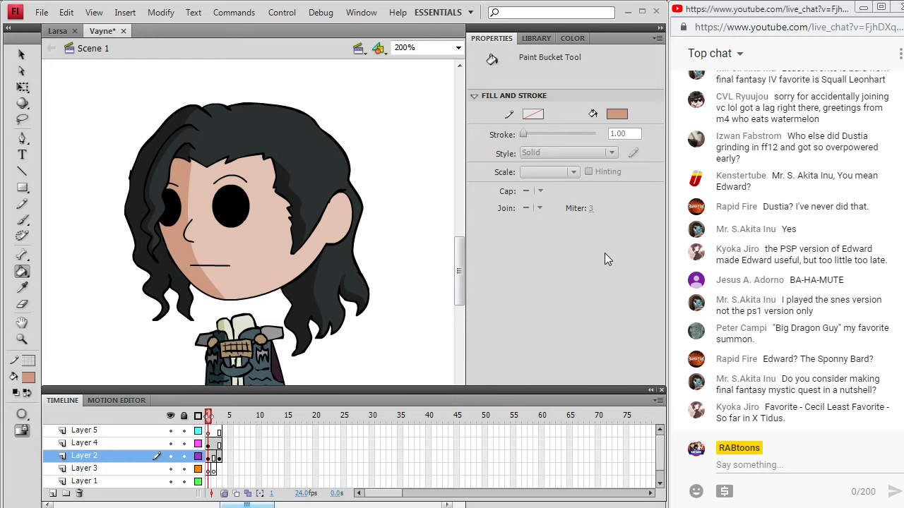
# Sample the darker brown of the shaded belt as the fill colour and check the shading from head to boots
pyautogui.moveTo(462, 294); pyautogui.dragTo(457, 320)
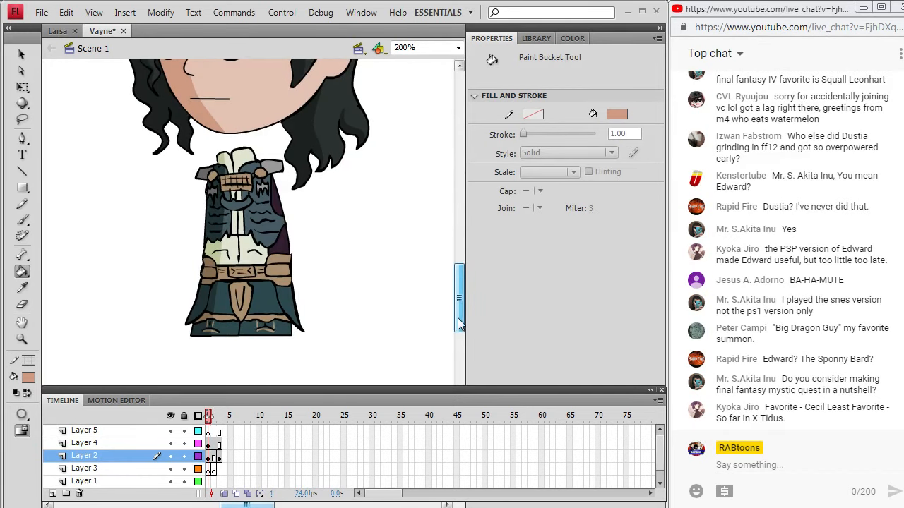
pyautogui.click(22, 287)
pyautogui.click(209, 277)
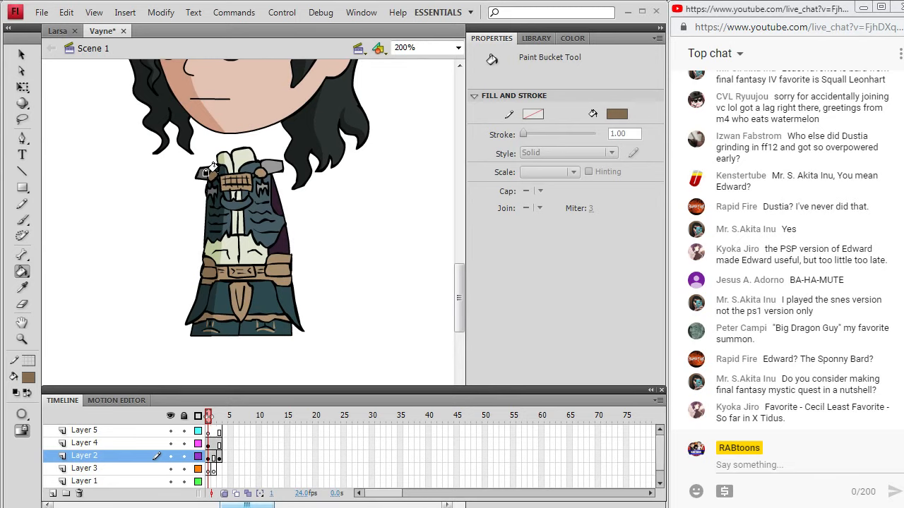
pyautogui.scroll(4, 212, 168)
pyautogui.scroll(-4, 209, 216)
pyautogui.scroll(2, 209, 217)
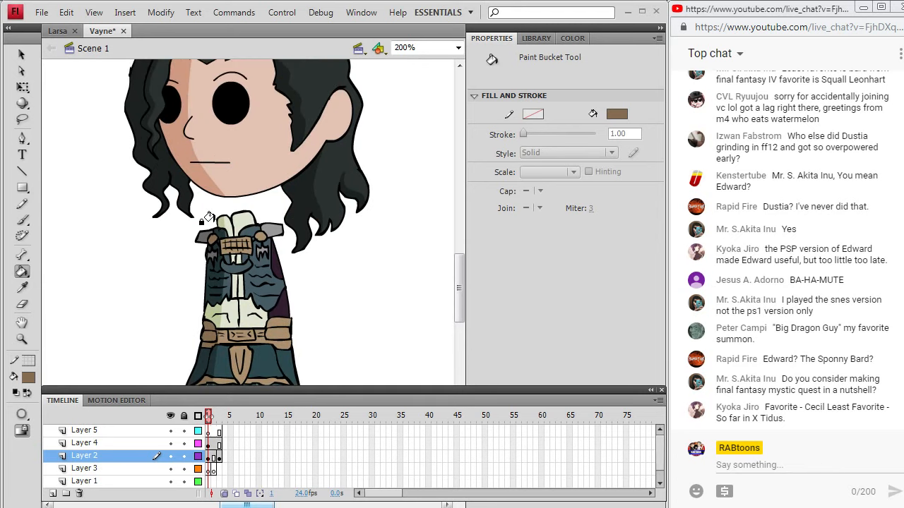
pyautogui.scroll(3, 209, 217)
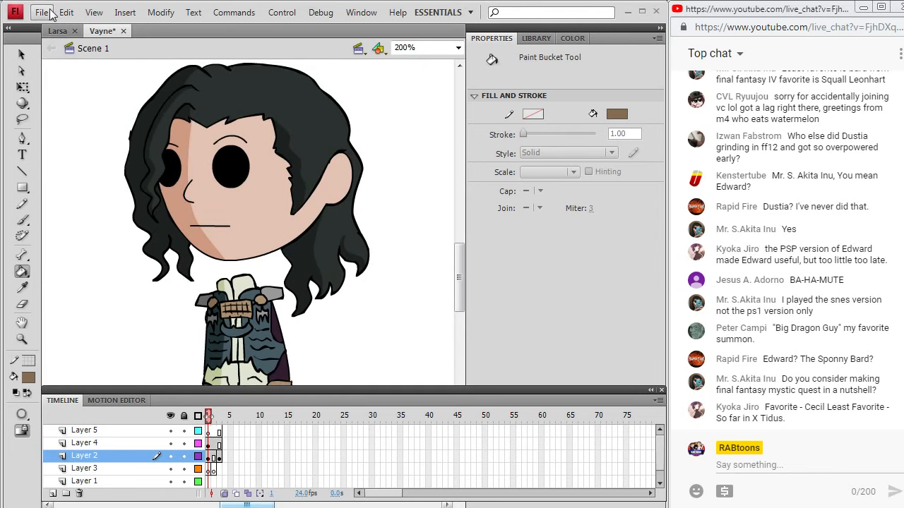
# Save the Vayne document and set the stage view to 100%
pyautogui.click(47, 12)
pyautogui.click(30, 130)
pyautogui.click(458, 48)
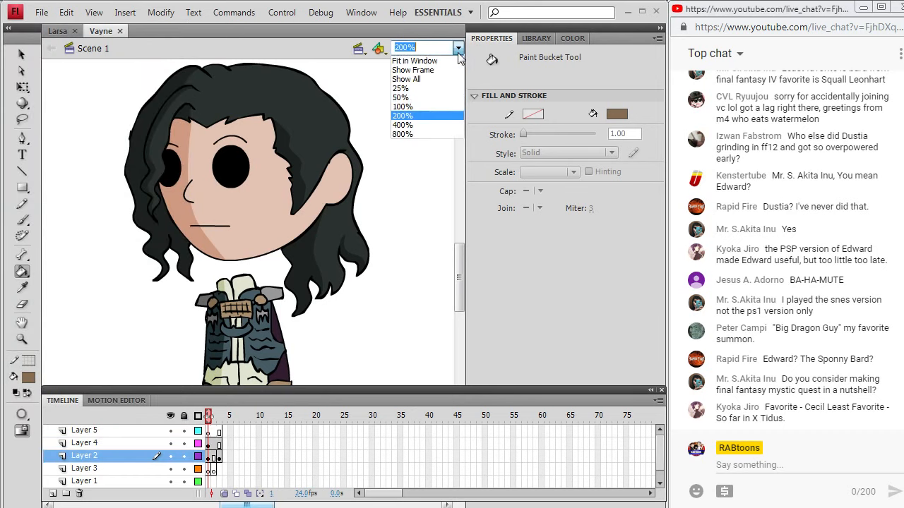
pyautogui.click(431, 106)
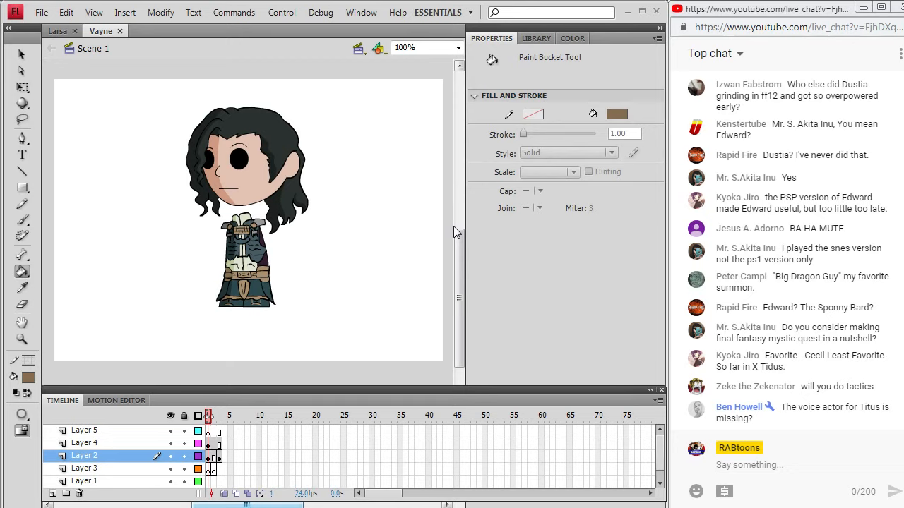
# Compare the shaded Vayne drawing with the character in the Larsa document
pyautogui.click(42, 12)
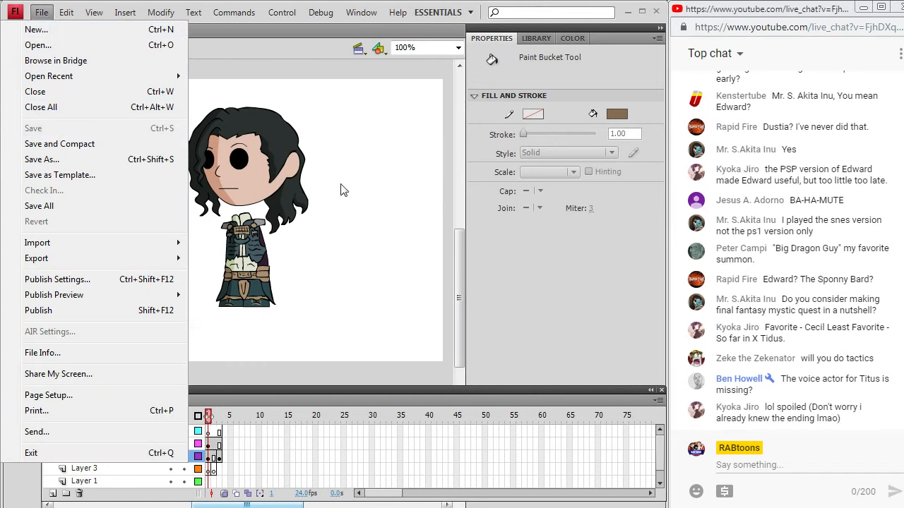
pyautogui.click(545, 325)
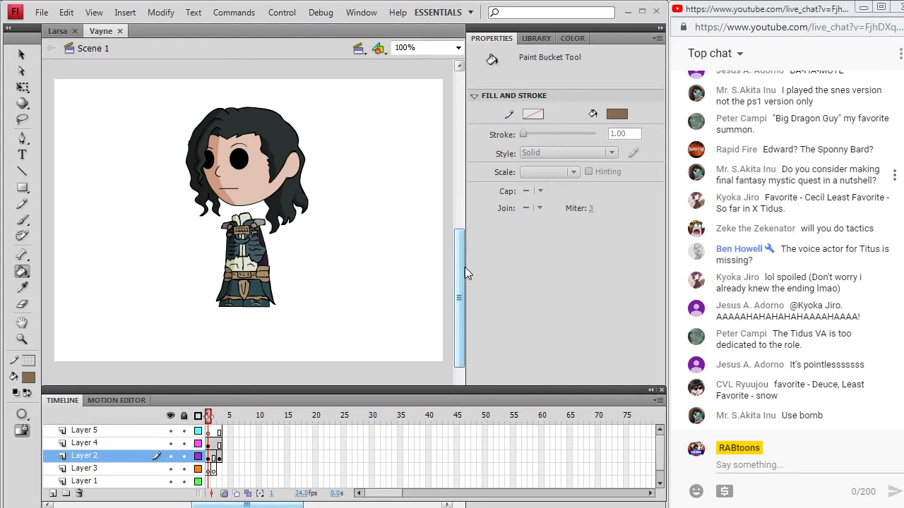
pyautogui.click(57, 30)
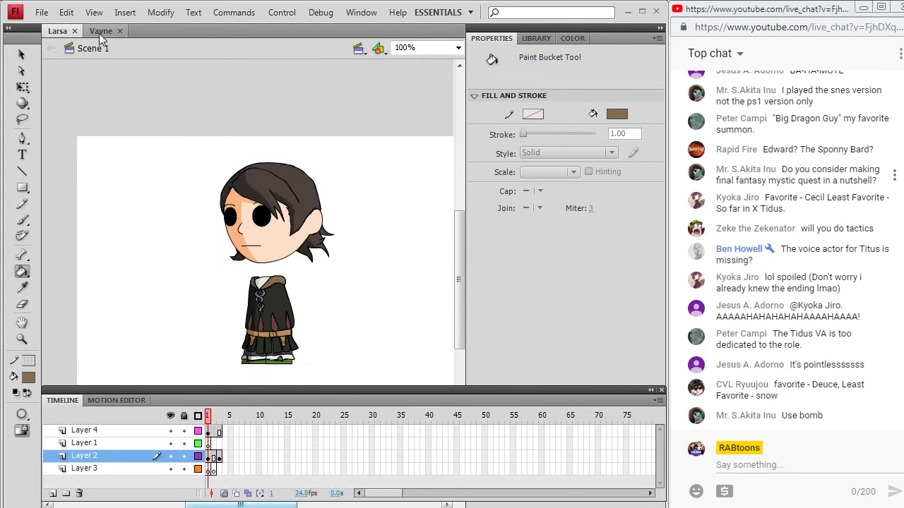
pyautogui.click(98, 31)
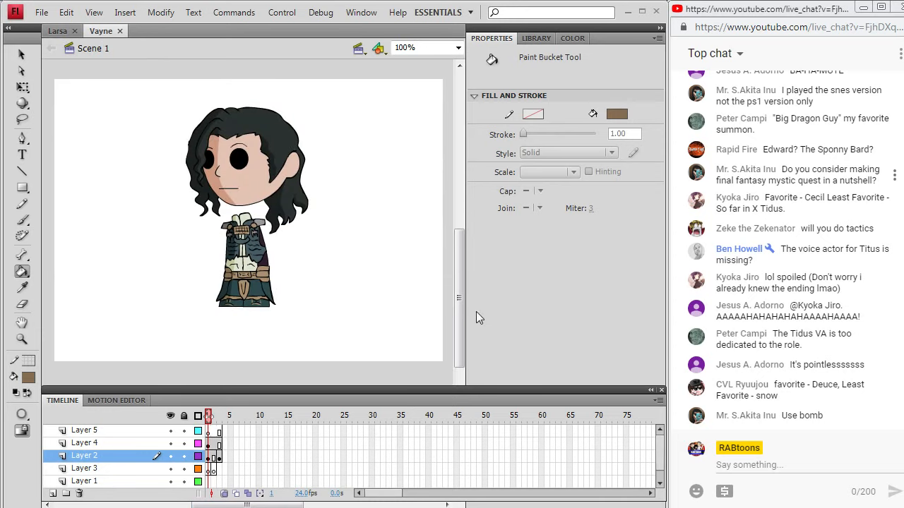
# Switch to WordPad and delete Vayne with its comma from the list of characters left to draw
pyautogui.hotkey('alt', 'Tab')
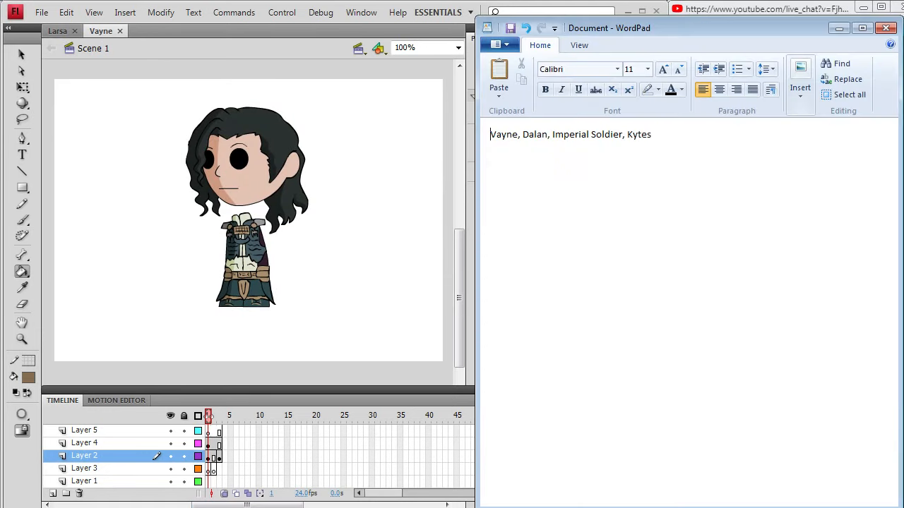
pyautogui.click(519, 137)
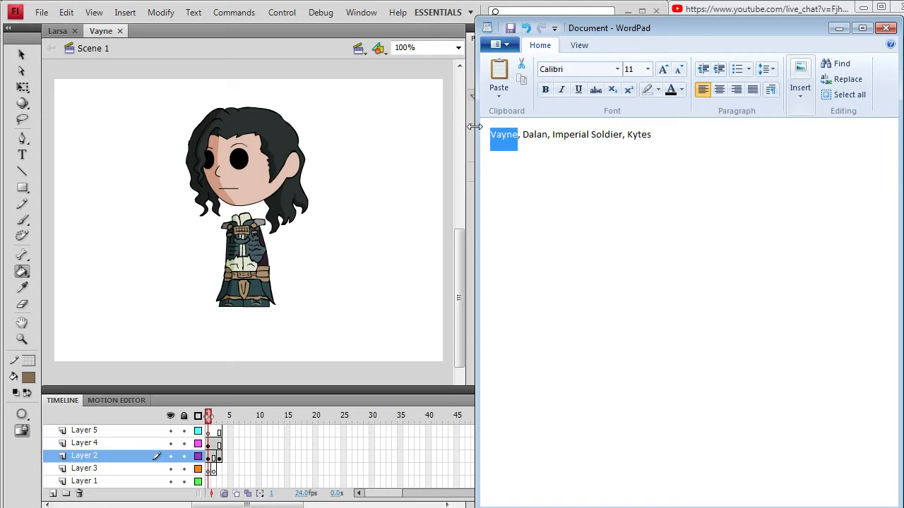
pyautogui.press('Delete')
pyautogui.press('Delete')
pyautogui.press('BackSpace')
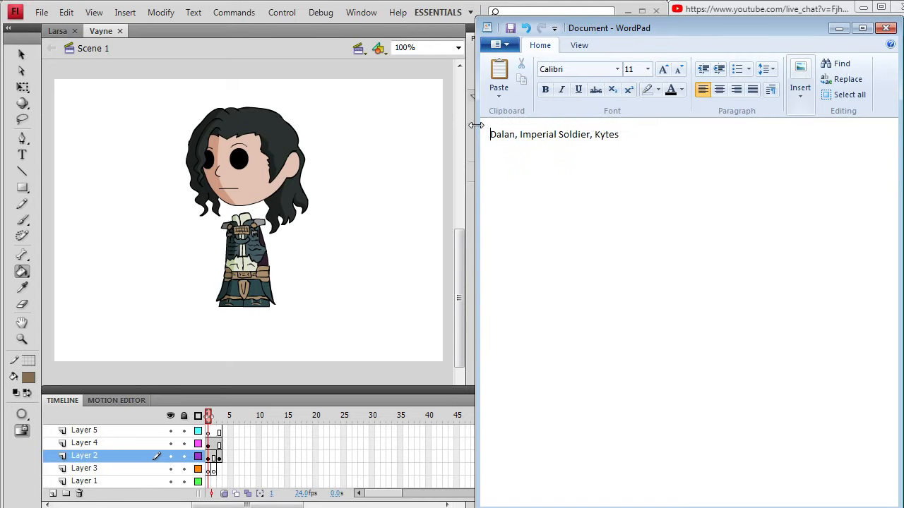
# Switch back to Flash and open the Rabtoon Model Template file from the Games folder
pyautogui.click(161, 57)
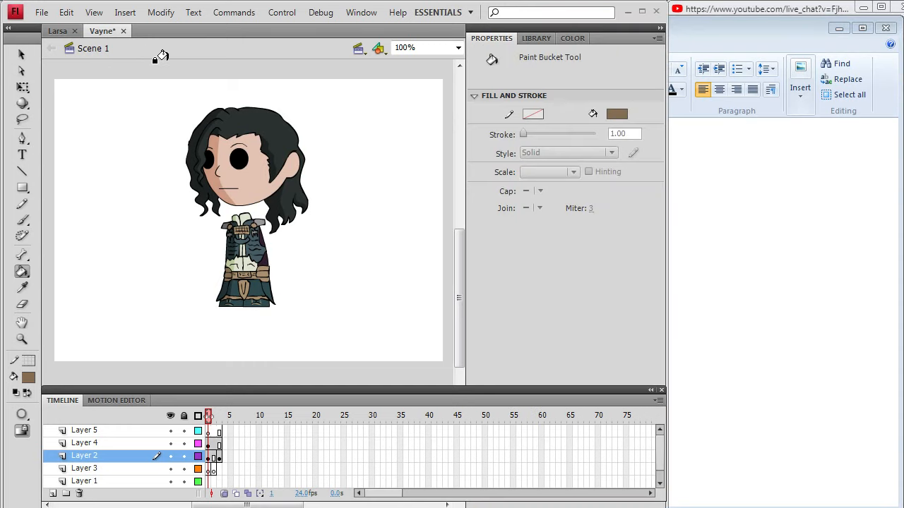
pyautogui.click(42, 12)
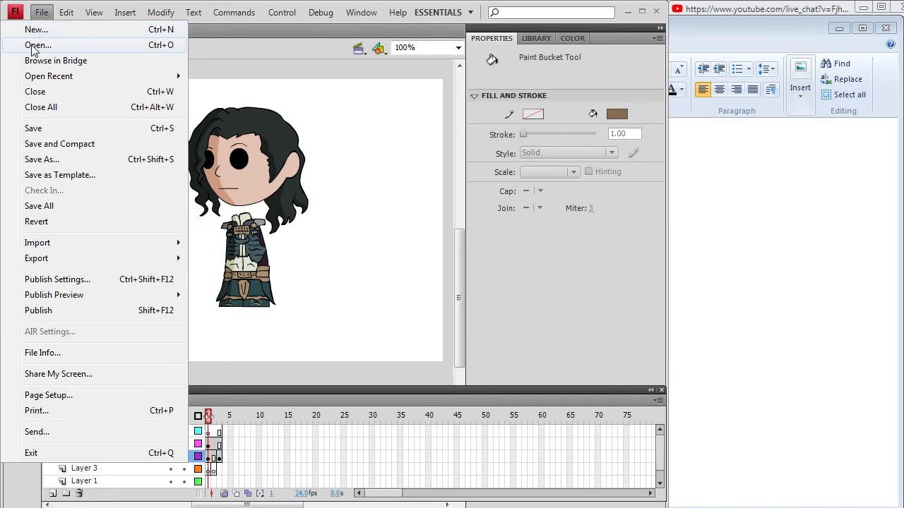
pyautogui.click(32, 47)
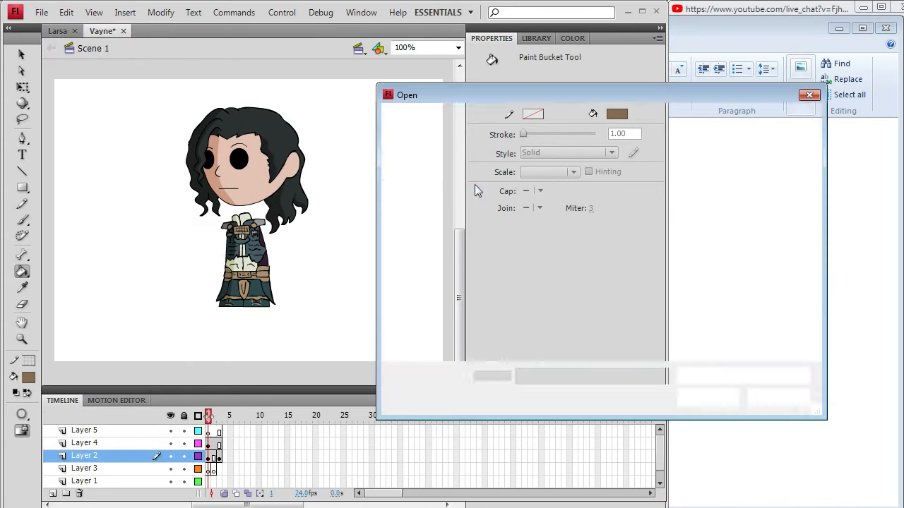
pyautogui.moveTo(817, 214); pyautogui.dragTo(815, 303)
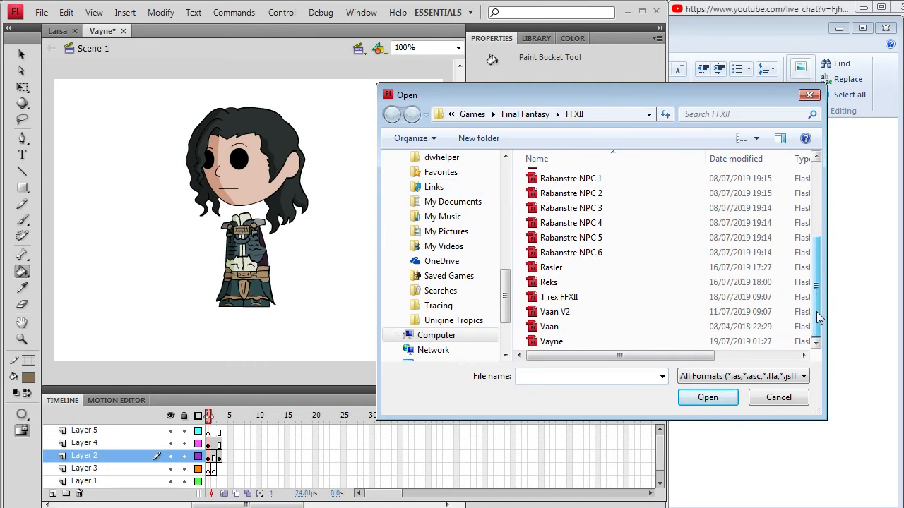
pyautogui.click(525, 115)
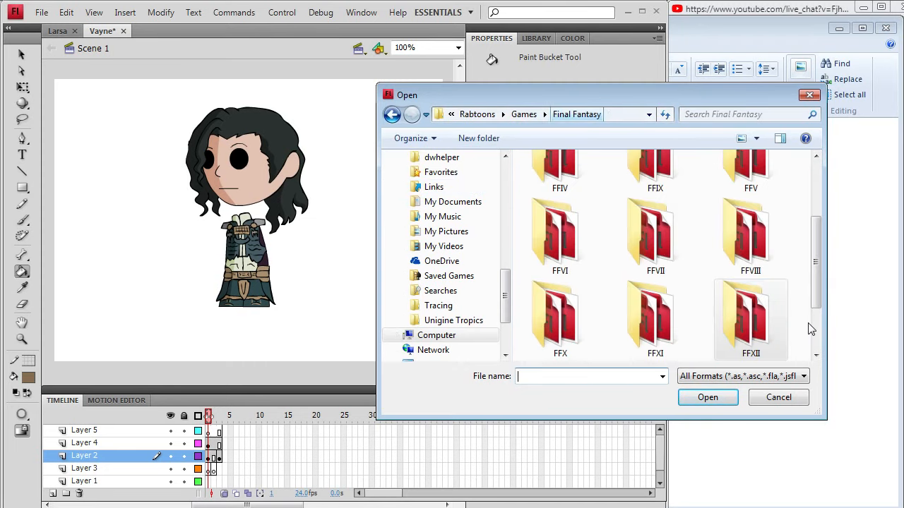
pyautogui.scroll(-1, 813, 324)
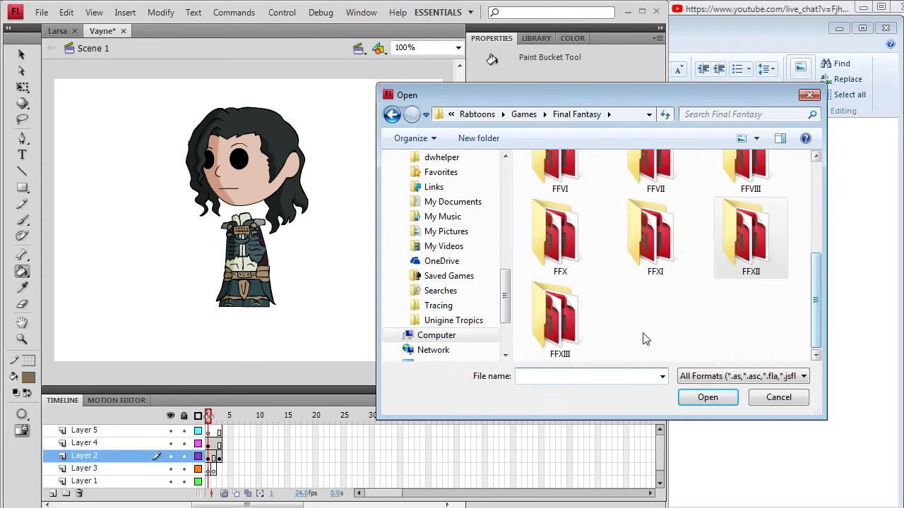
pyautogui.click(523, 114)
pyautogui.scroll(-2, 814, 327)
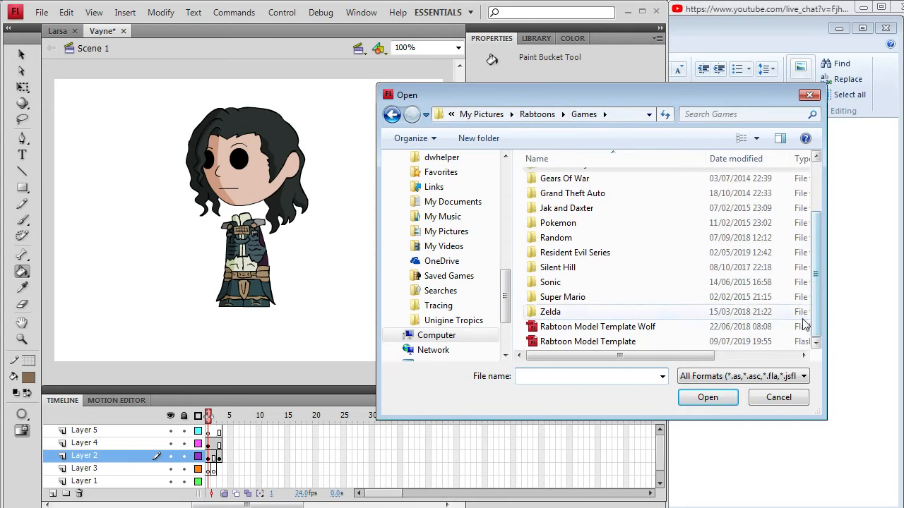
pyautogui.doubleClick(573, 346)
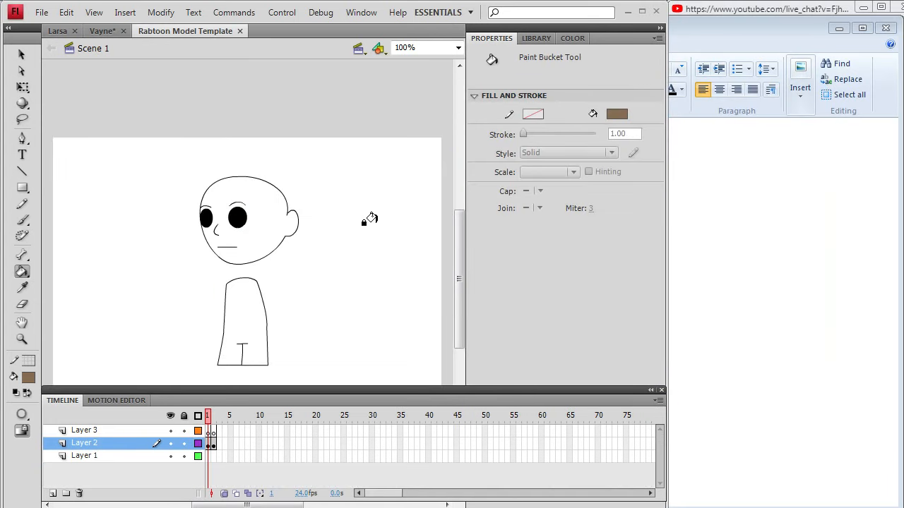
# Set the fill colour to black and activate the Brush tool in the template document
pyautogui.click(29, 378)
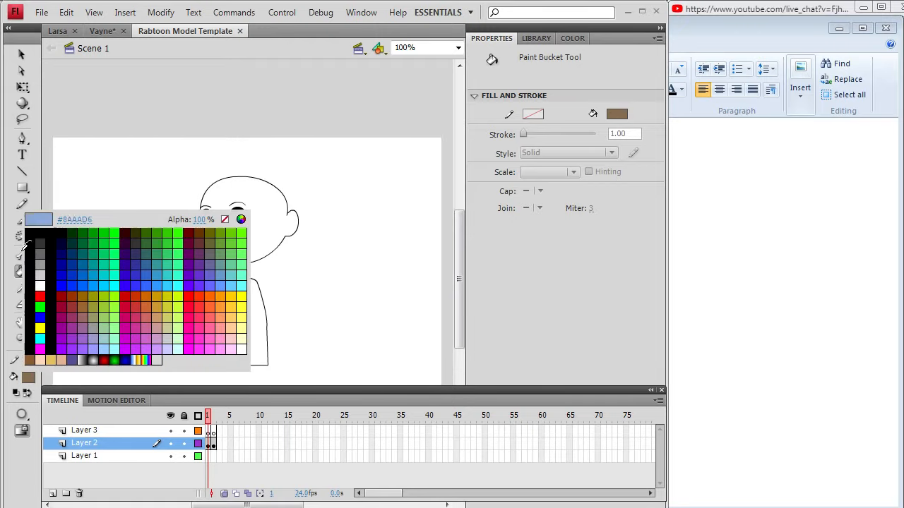
pyautogui.click(26, 244)
pyautogui.click(28, 378)
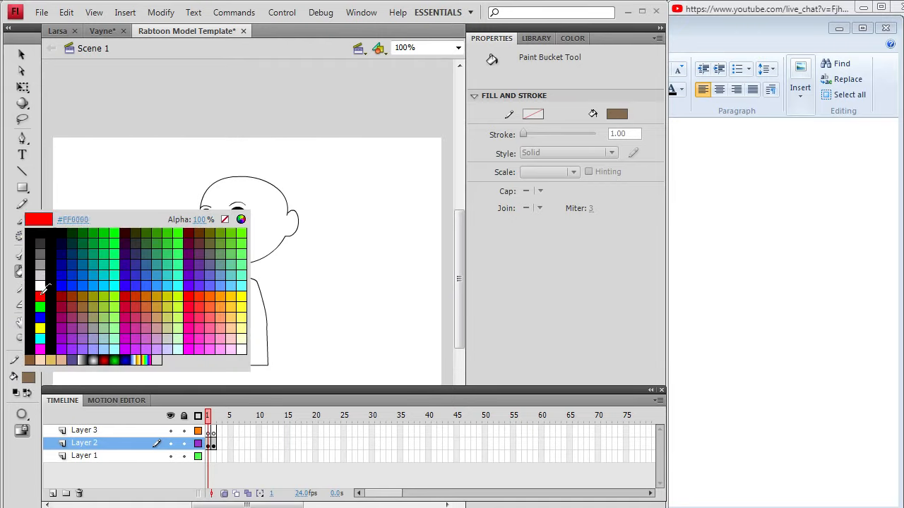
pyautogui.click(34, 234)
pyautogui.click(22, 220)
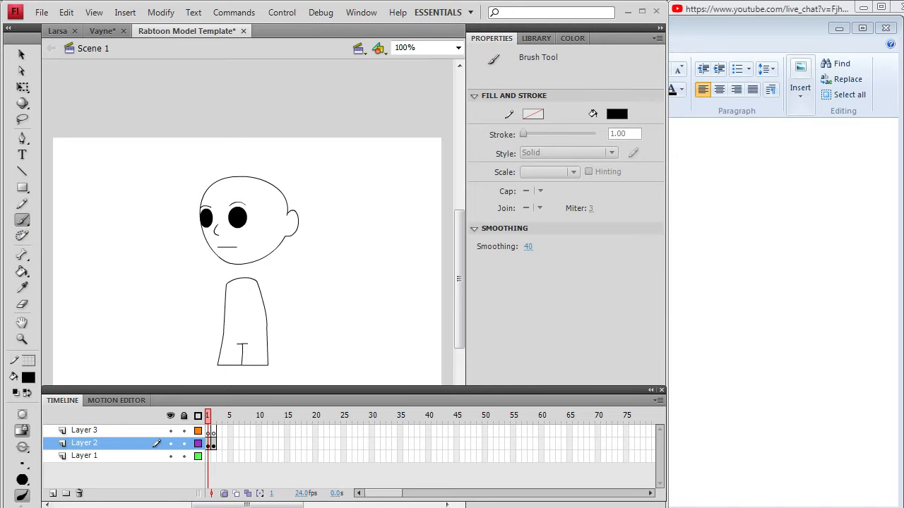
# Switch to the browser, close the chibi Vayne reference image and search Google for "old man dalan"
pyautogui.hotkey('alt', 'Tab')
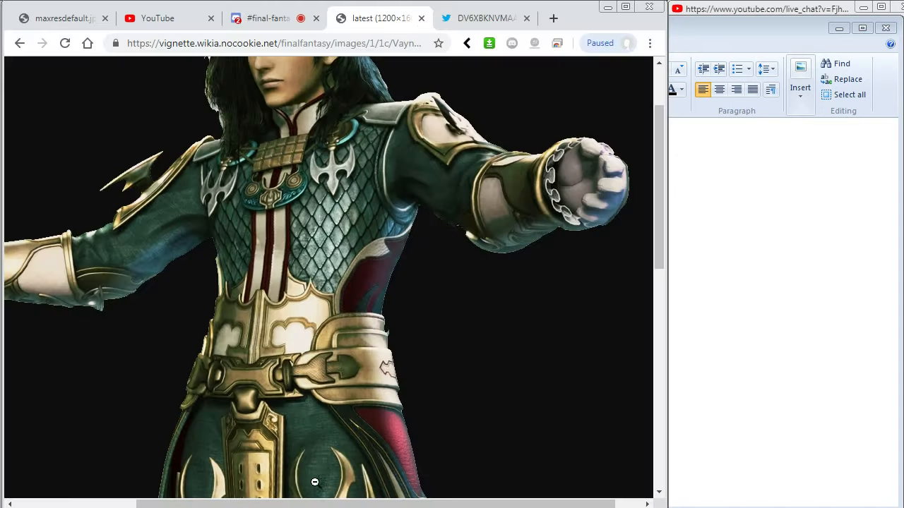
pyautogui.click(472, 15)
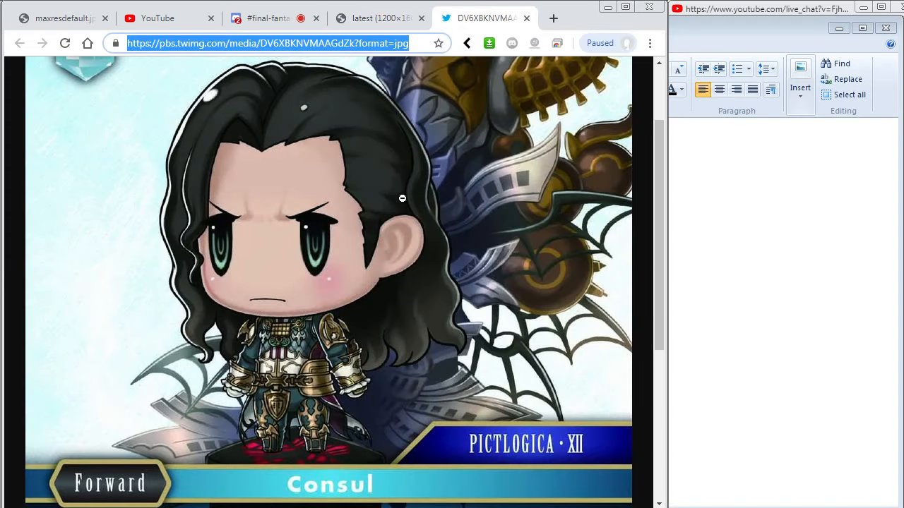
pyautogui.hotkey('ctrl', 'w')
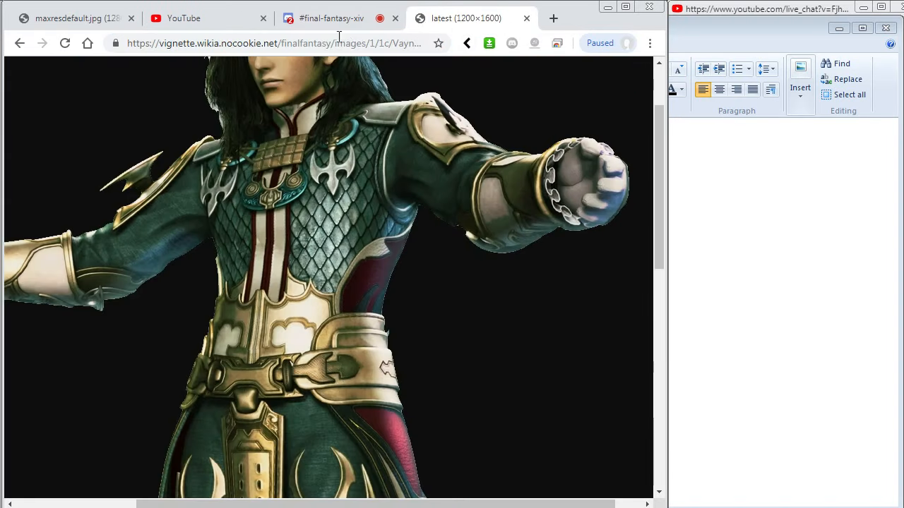
pyautogui.click(312, 51)
pyautogui.write('old man dalan')
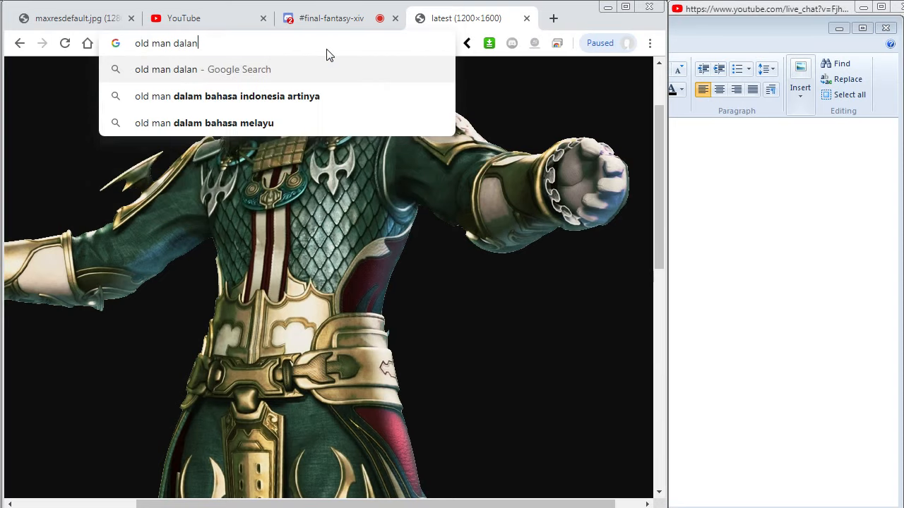
pyautogui.press('Return')
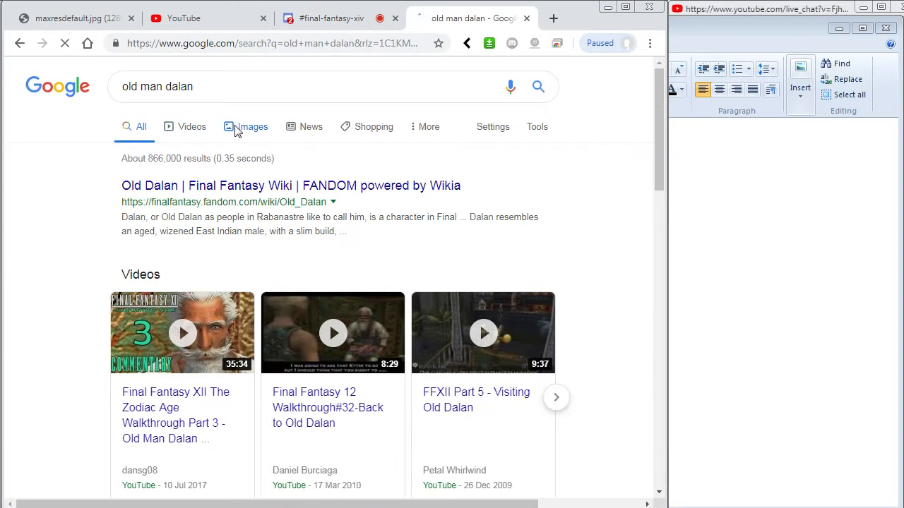
# Show the image results for "old man dalan" and preview the Final Fantasy XII The Zodiac Age walkthrough image
pyautogui.click(240, 130)
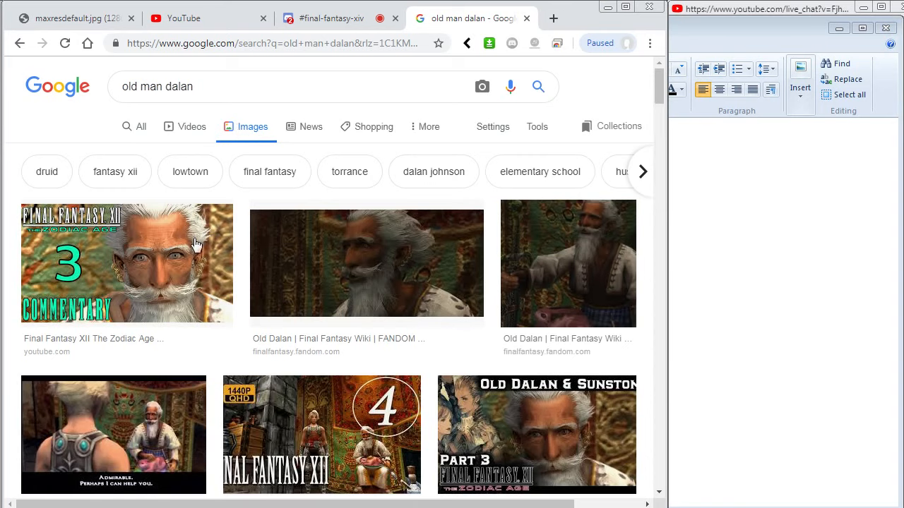
pyautogui.click(172, 282)
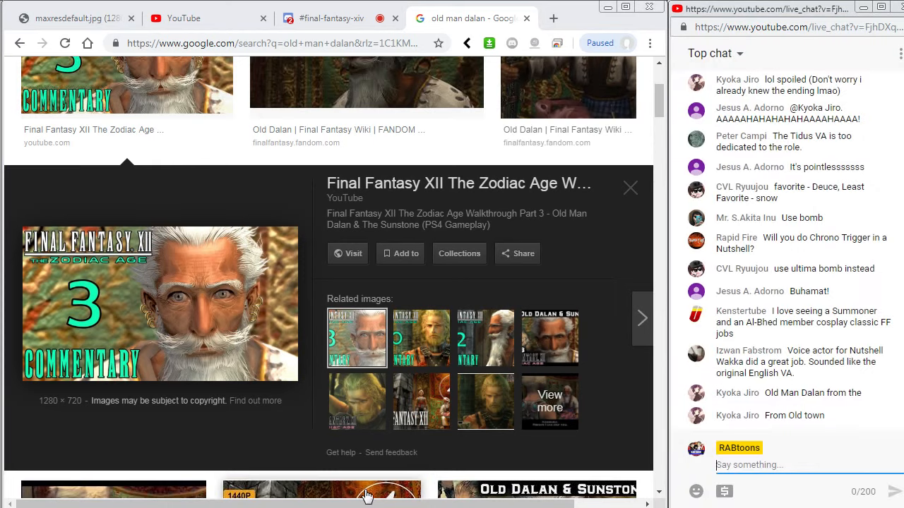
pyautogui.scroll(1, 440, 283)
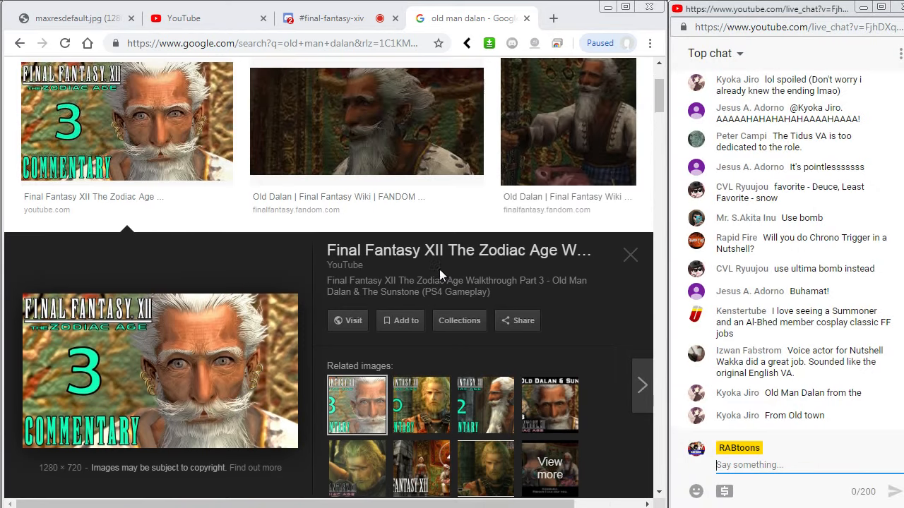
pyautogui.scroll(-5, 438, 268)
pyautogui.scroll(-5, 438, 268)
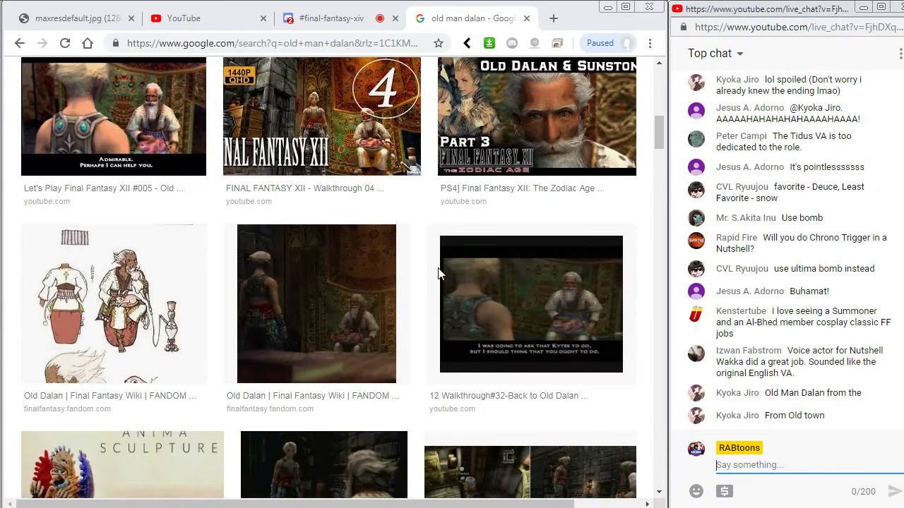
# Preview the Old Dalan character artwork and open its Final Fantasy Wiki page in a new tab
pyautogui.click(145, 177)
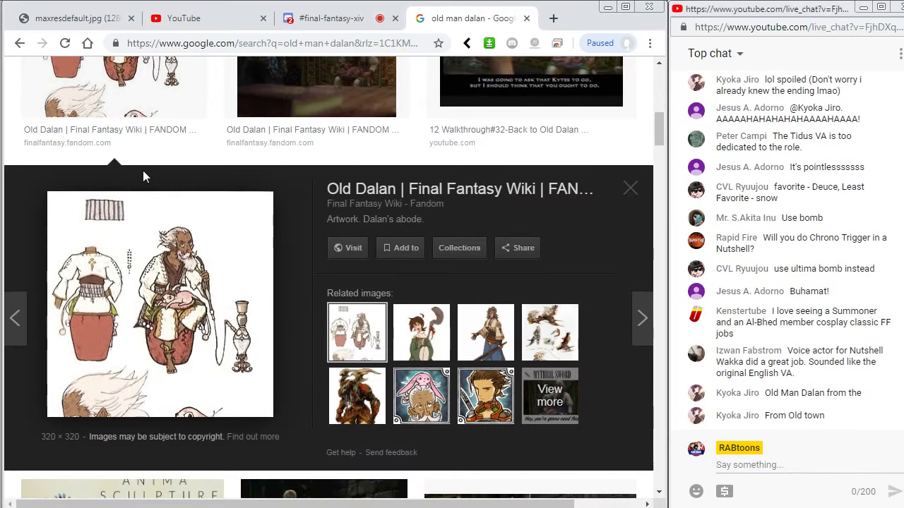
pyautogui.middleClick(199, 297)
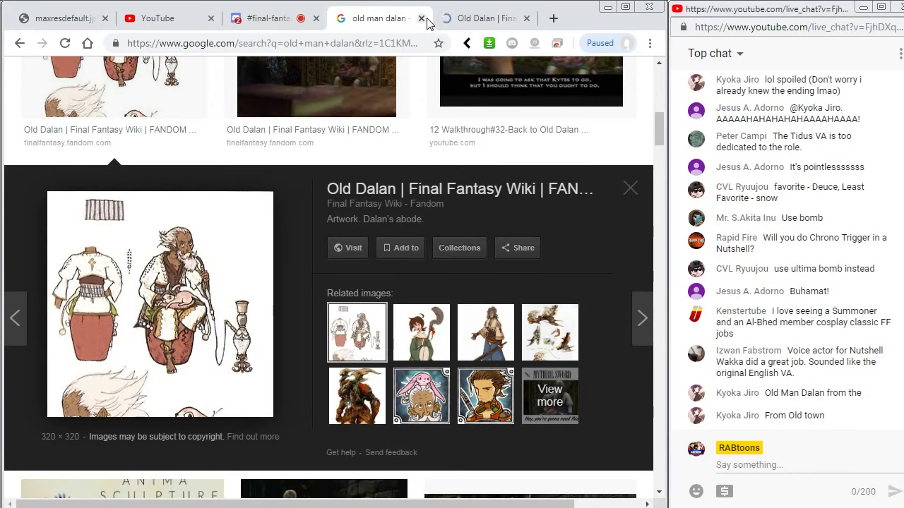
pyautogui.hotkey('ctrl', 'Tab')
# Look through the Old Dalan wiki page down to its Gallery, Trivia and References sections, closing the floating video
pyautogui.scroll(-3, 439, 282)
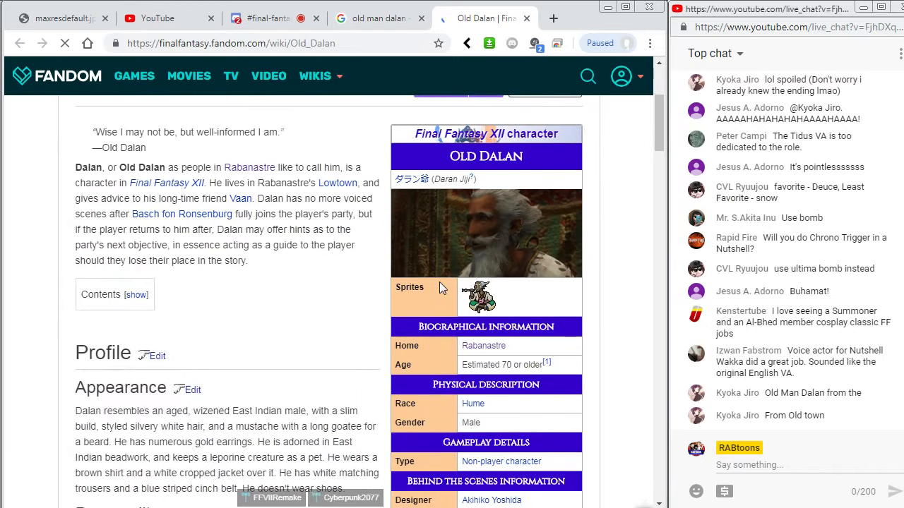
pyautogui.scroll(-9, 533, 299)
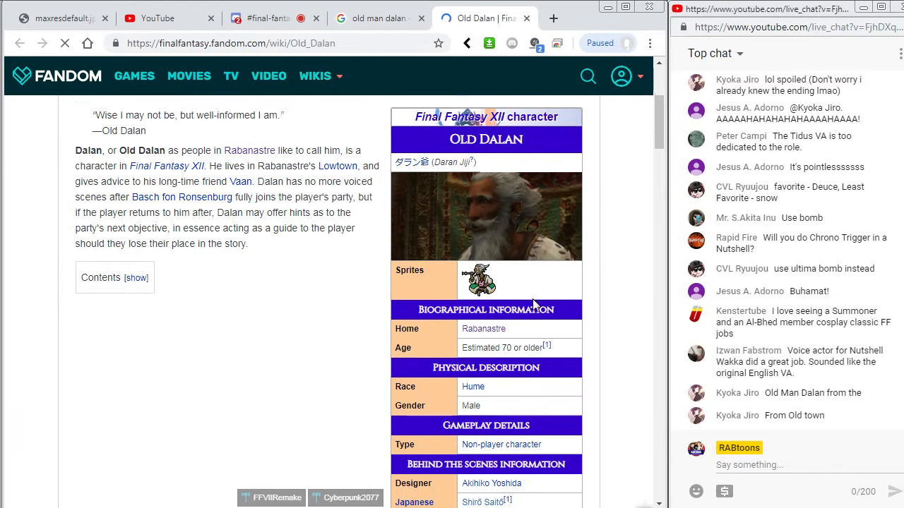
pyautogui.scroll(-3, 533, 304)
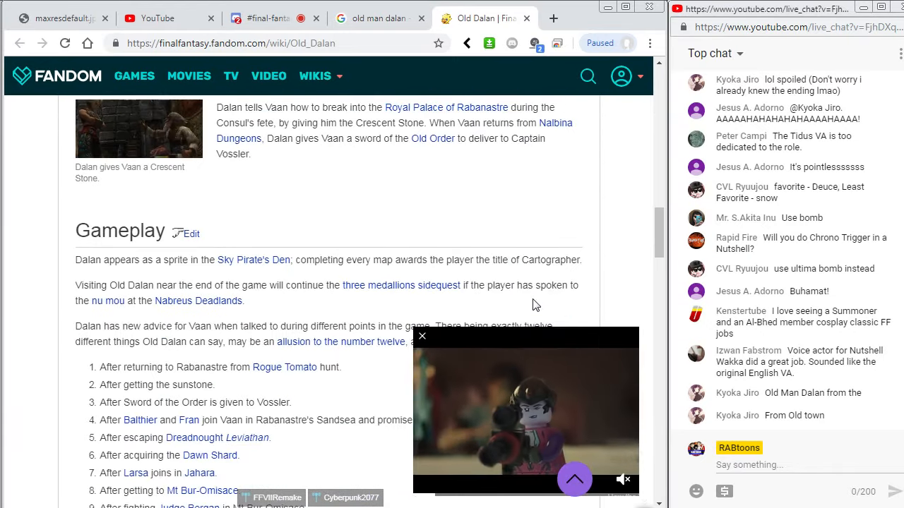
pyautogui.click(422, 342)
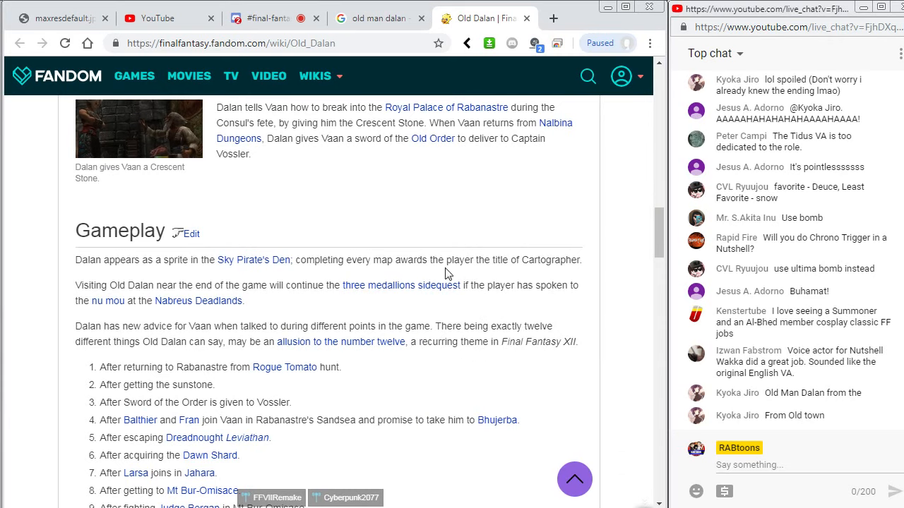
pyautogui.moveTo(658, 216); pyautogui.dragTo(658, 284)
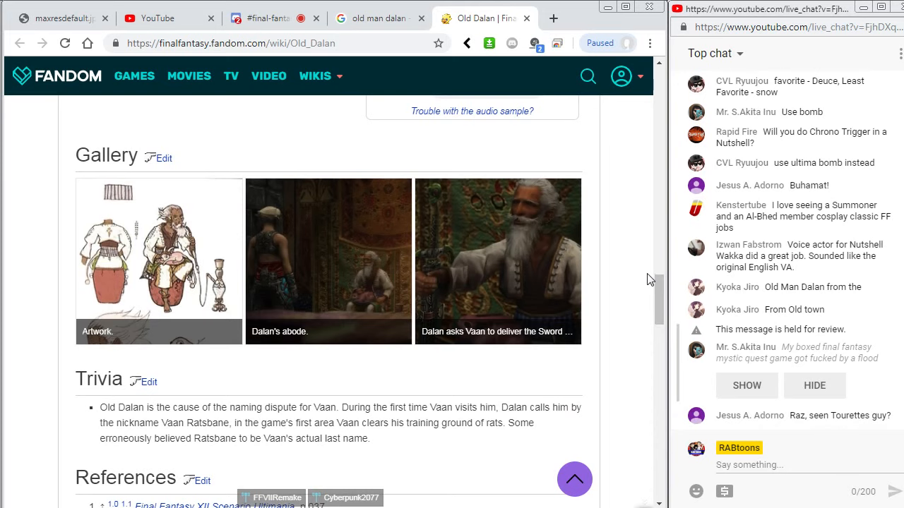
pyautogui.scroll(-4, 650, 279)
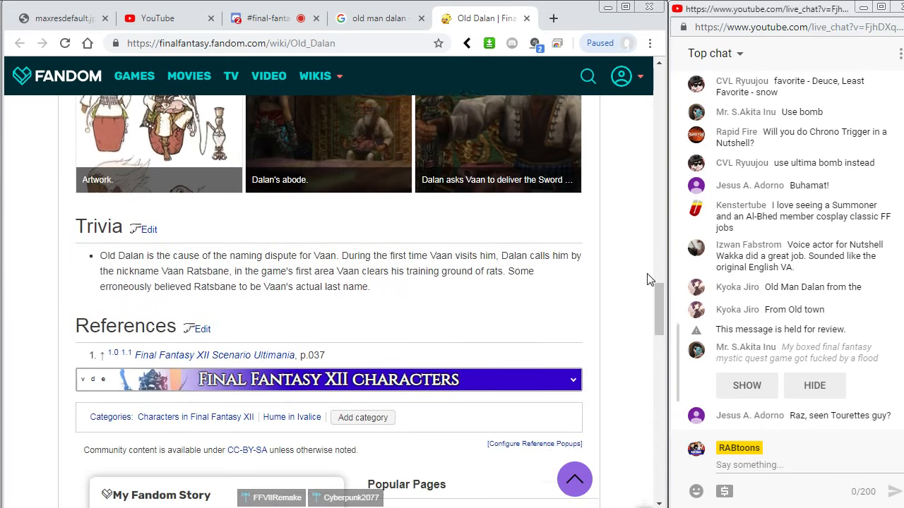
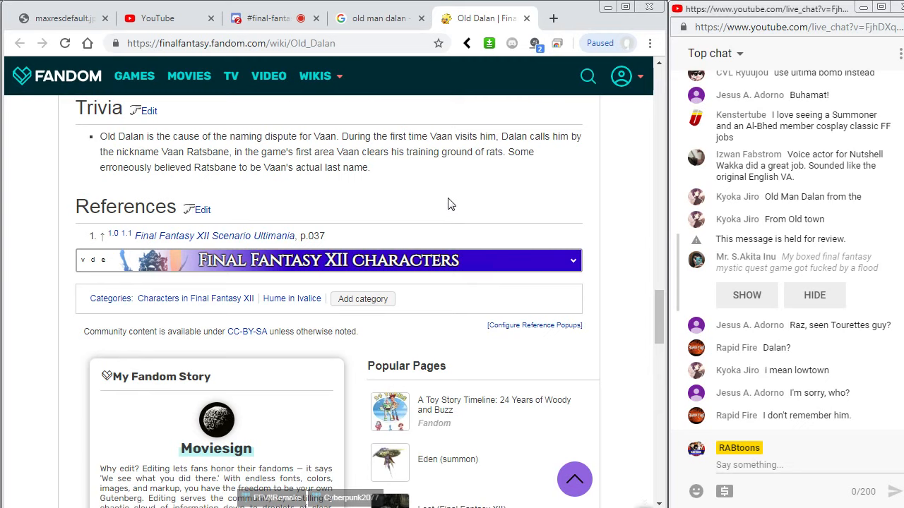
# Open the Dalan artwork from the wiki page's Gallery as a full-size image in its own tab
pyautogui.scroll(4, 447, 204)
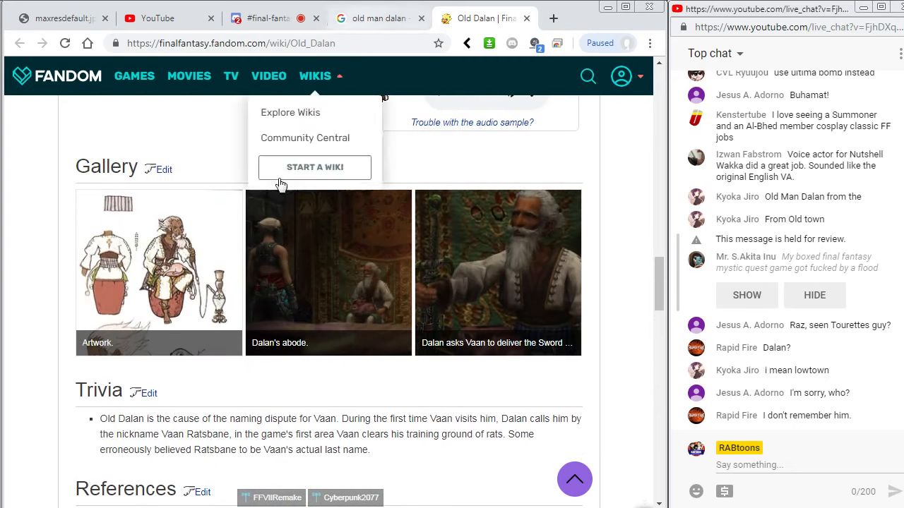
pyautogui.click(177, 267)
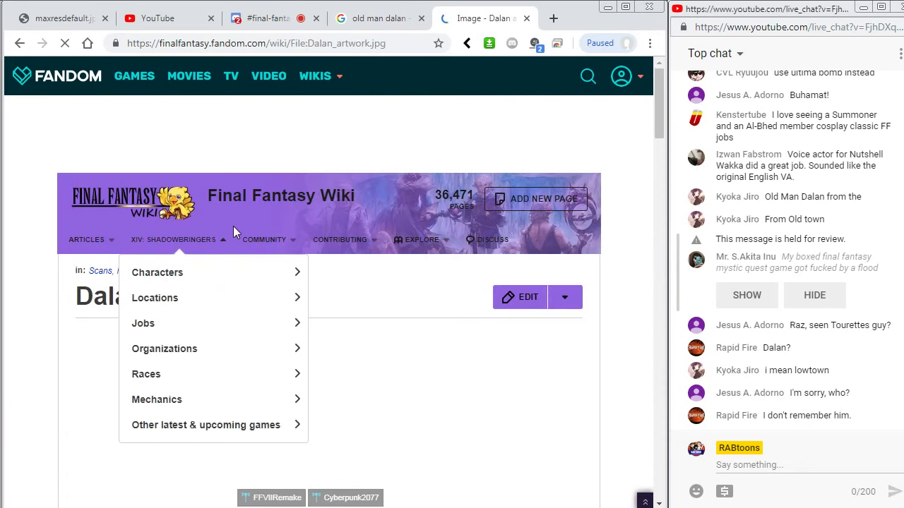
pyautogui.scroll(-2, 212, 282)
pyautogui.click(215, 346)
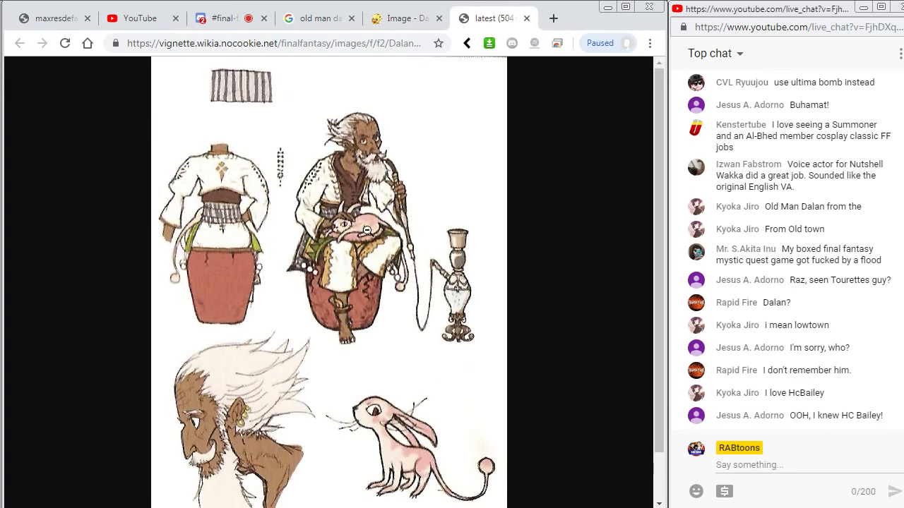
# Browse the "old man dalan" image results for more pictures and review the artwork's file page and full-size image
pyautogui.click(399, 19)
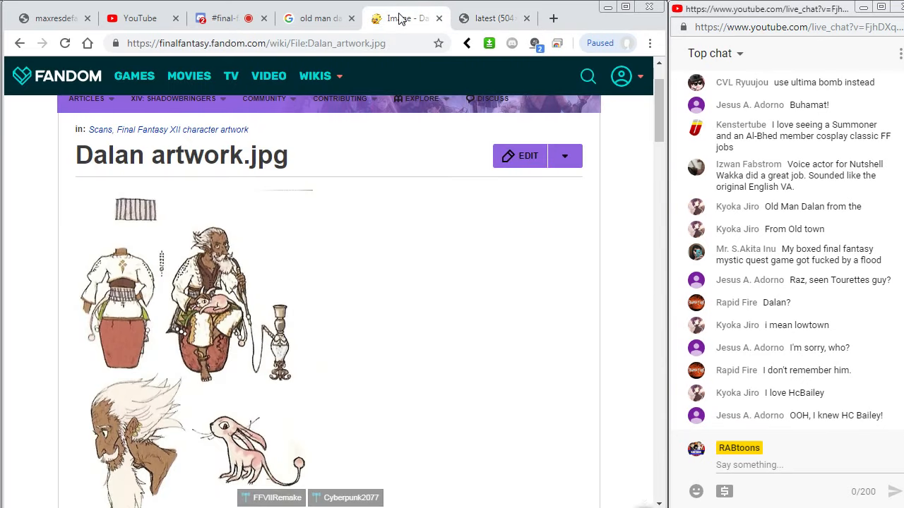
pyautogui.scroll(-2, 233, 293)
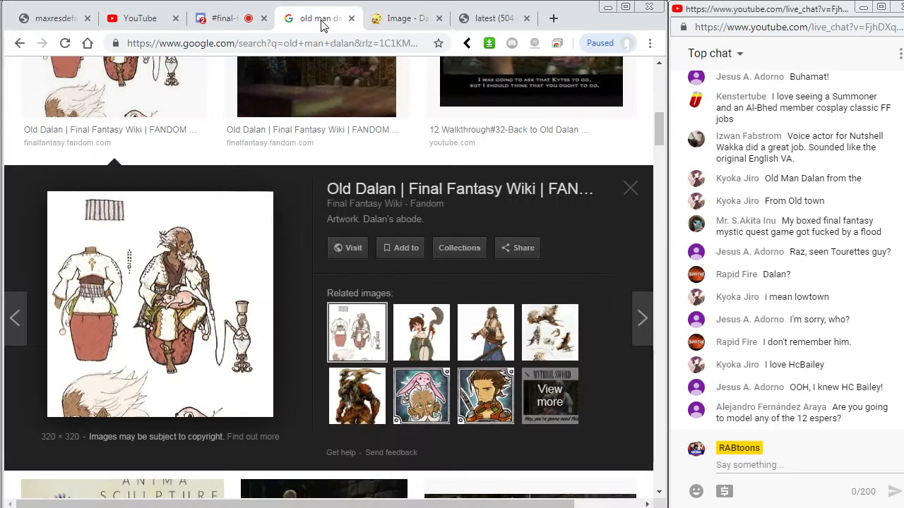
pyautogui.click(322, 25)
pyautogui.scroll(3, 418, 292)
pyautogui.scroll(5, 418, 297)
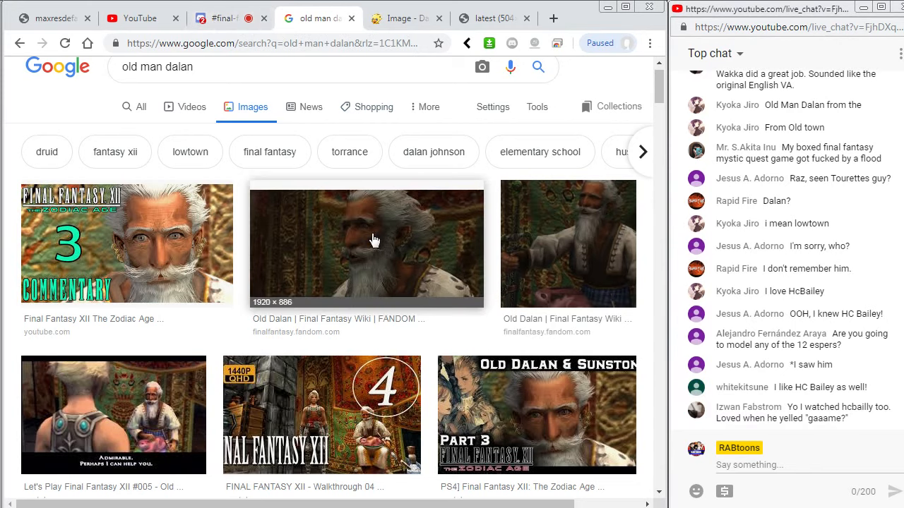
pyautogui.scroll(-5, 375, 240)
pyautogui.scroll(-6, 373, 239)
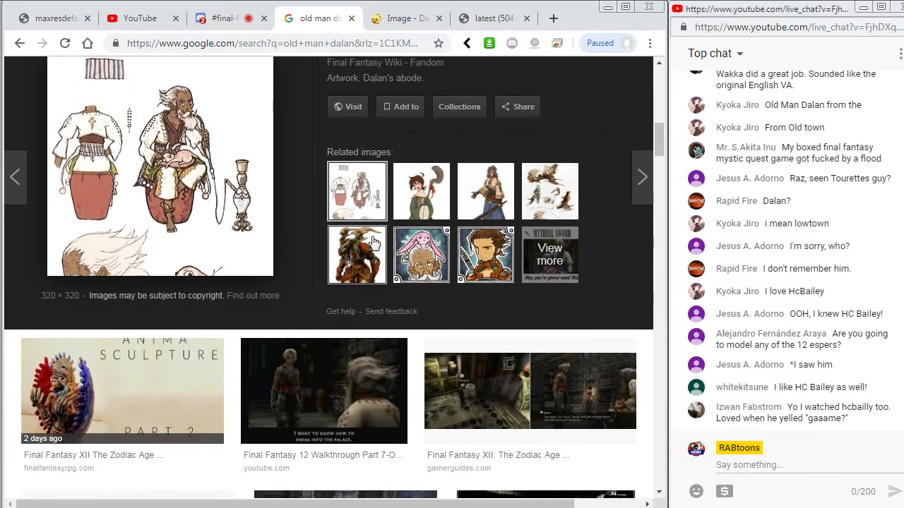
pyautogui.scroll(-4, 408, 231)
pyautogui.scroll(-10, 410, 240)
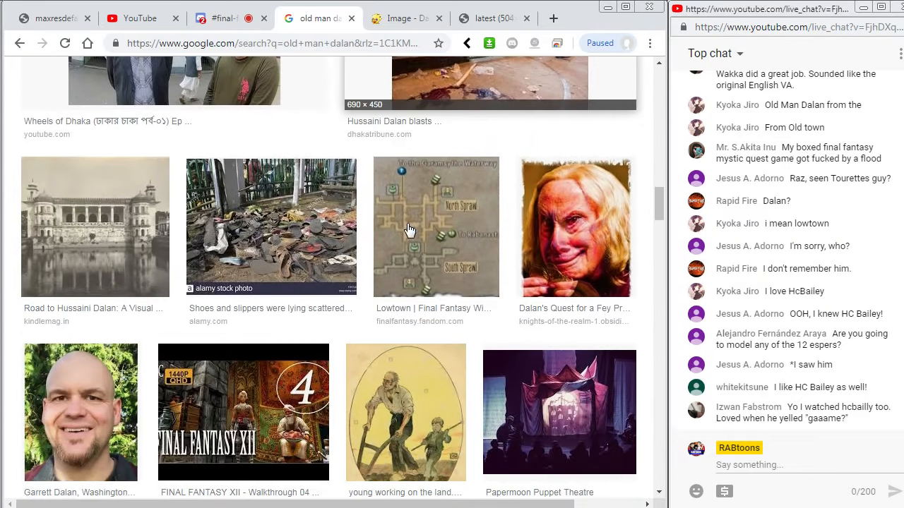
pyautogui.scroll(12, 413, 282)
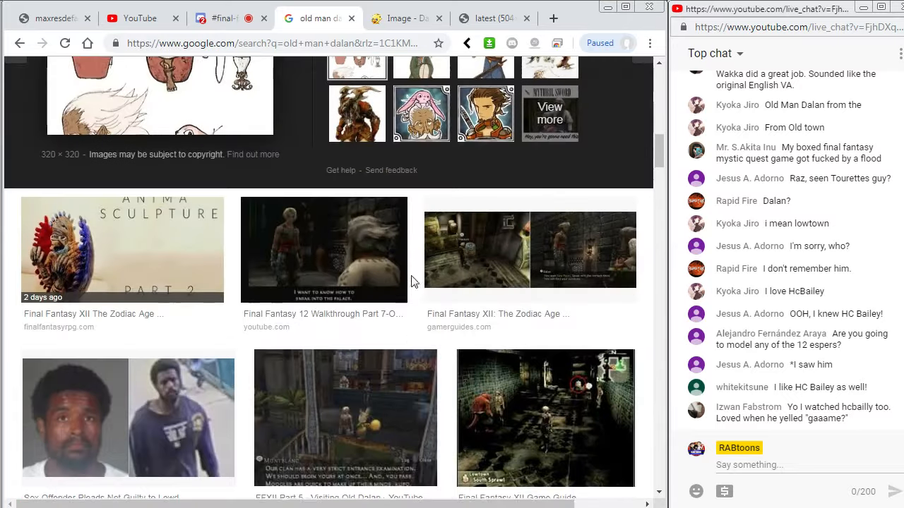
pyautogui.scroll(8, 413, 282)
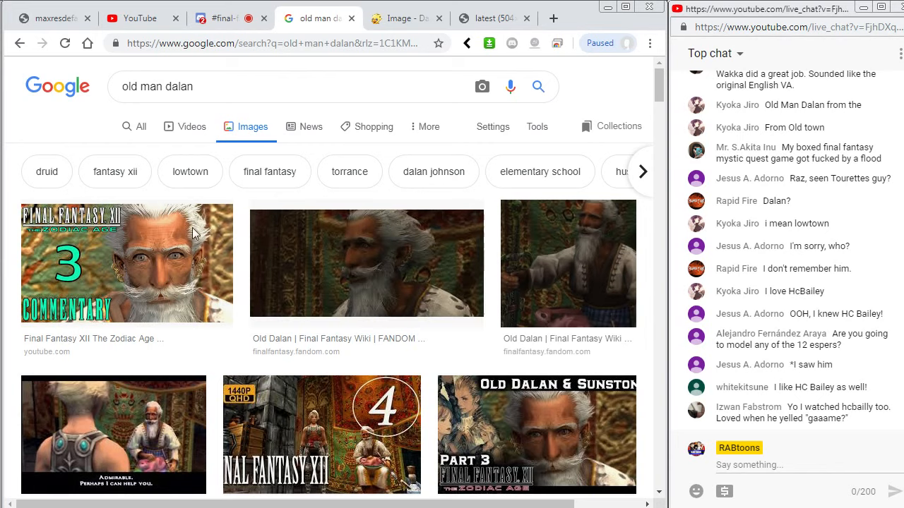
pyautogui.click(397, 26)
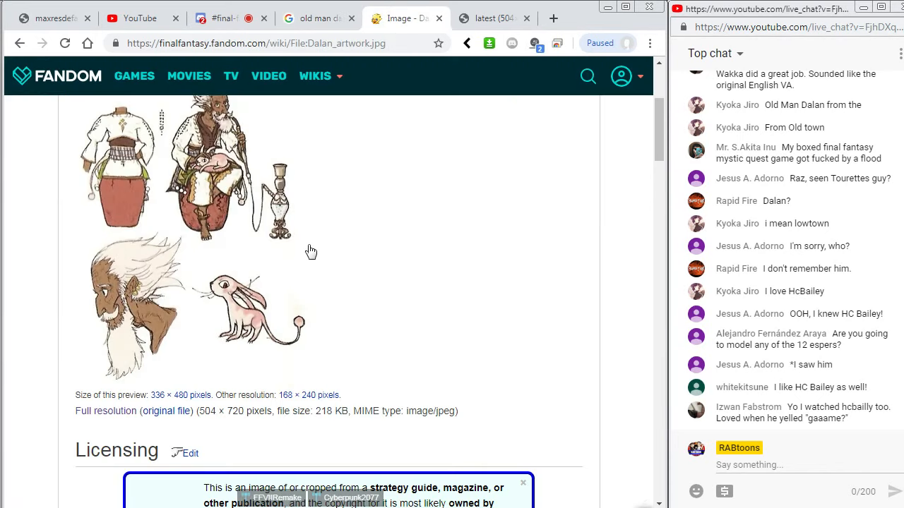
pyautogui.click(499, 26)
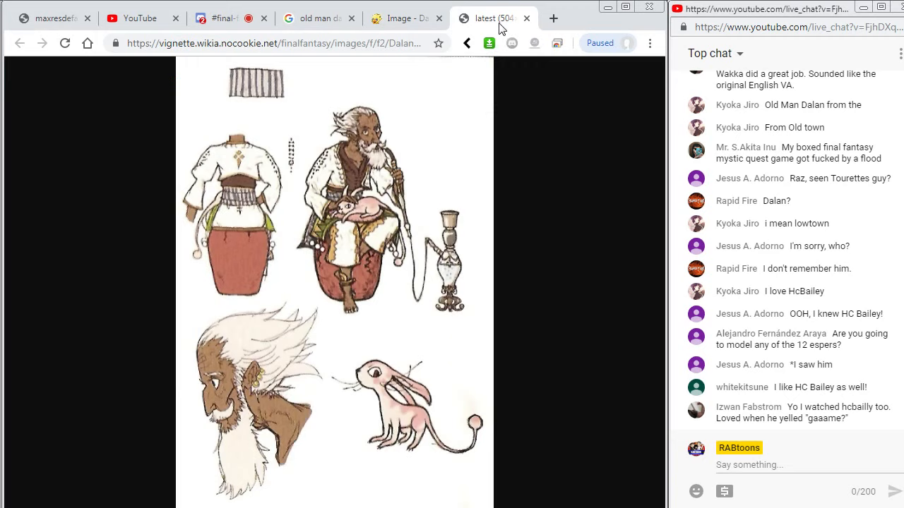
# Change the image search to "dalan ffxii" and look over the first pictures
pyautogui.click(319, 19)
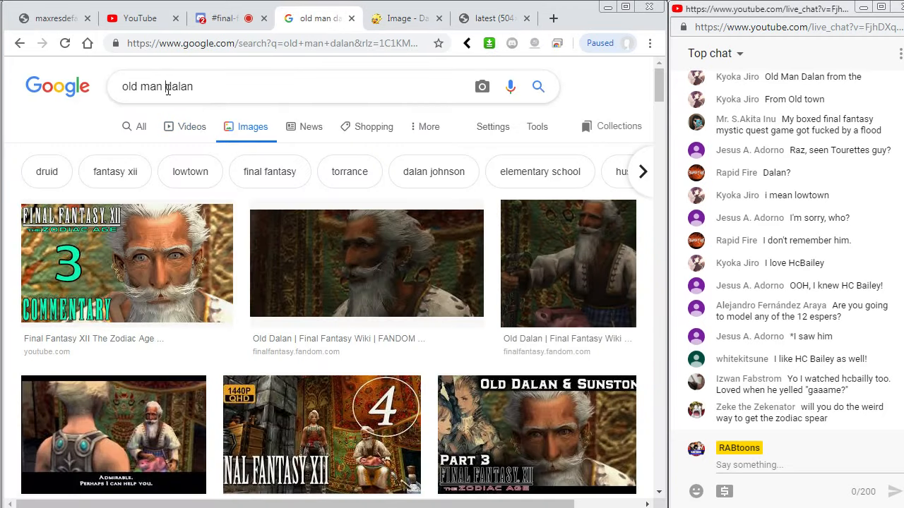
pyautogui.moveTo(168, 90); pyautogui.dragTo(123, 86)
pyautogui.press('BackSpace')
pyautogui.click(221, 79)
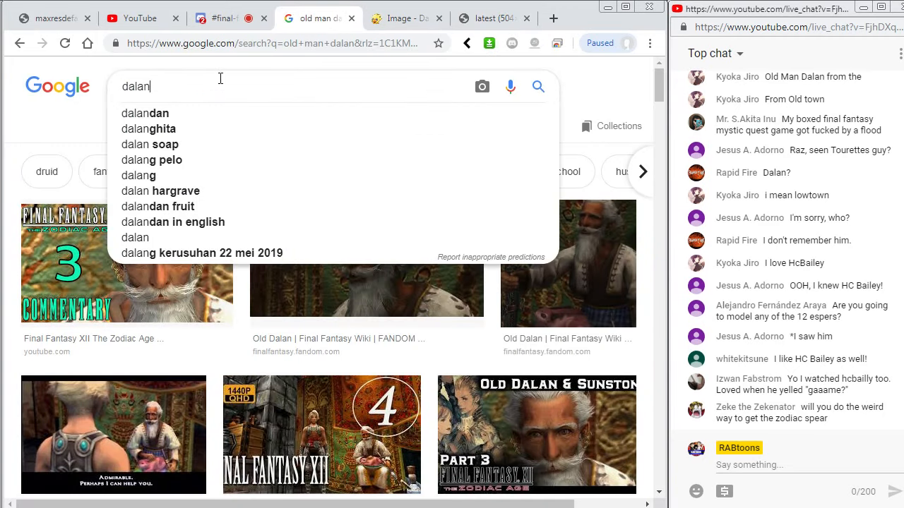
pyautogui.write('ffxii')
pyautogui.press('Return')
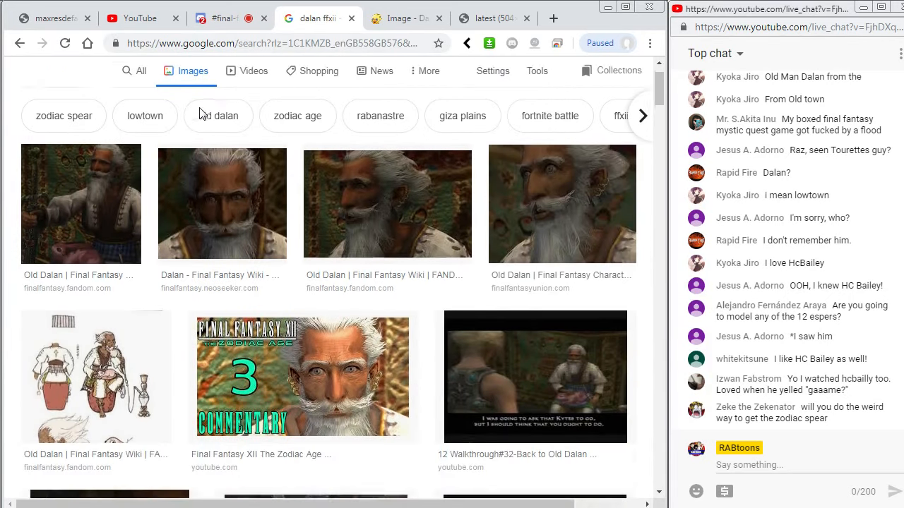
pyautogui.scroll(-1, 202, 115)
pyautogui.scroll(2, 202, 114)
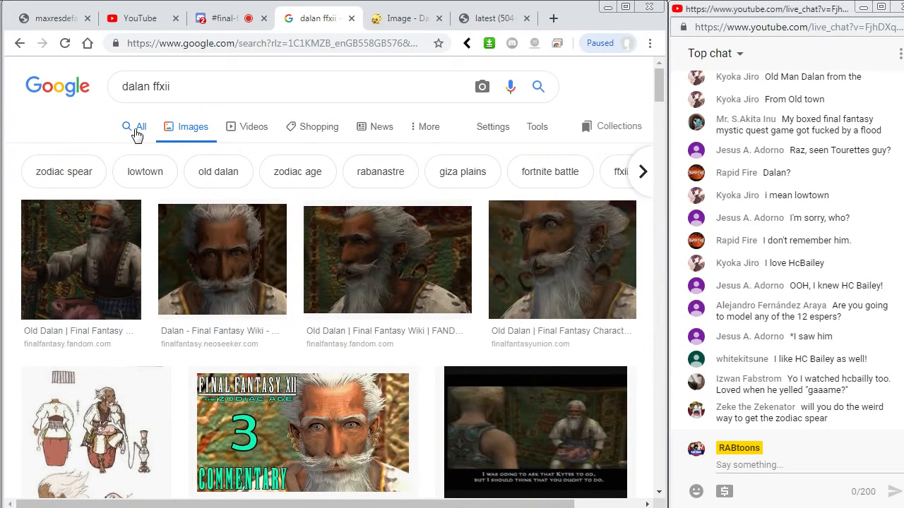
# Switch to all web results for "dalan ffxii" and open the Old Dalan Final Fantasy Wiki page
pyautogui.click(136, 132)
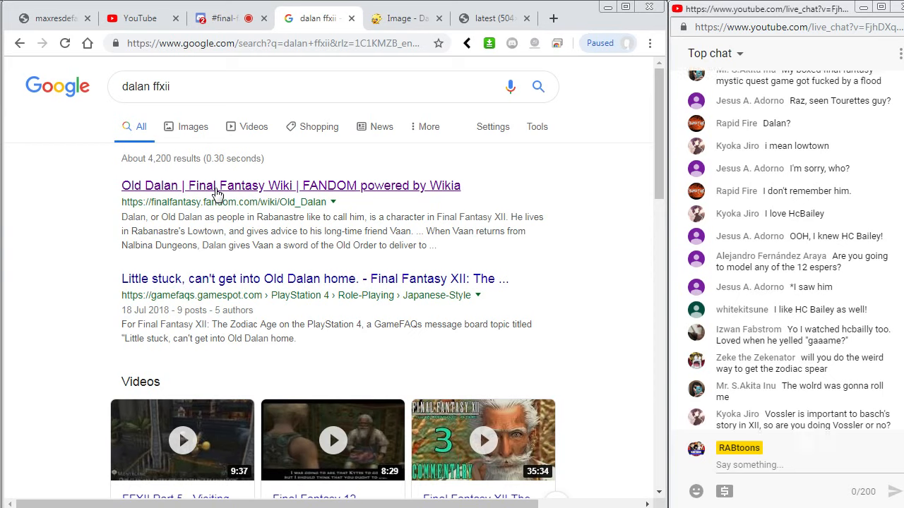
pyautogui.click(216, 194)
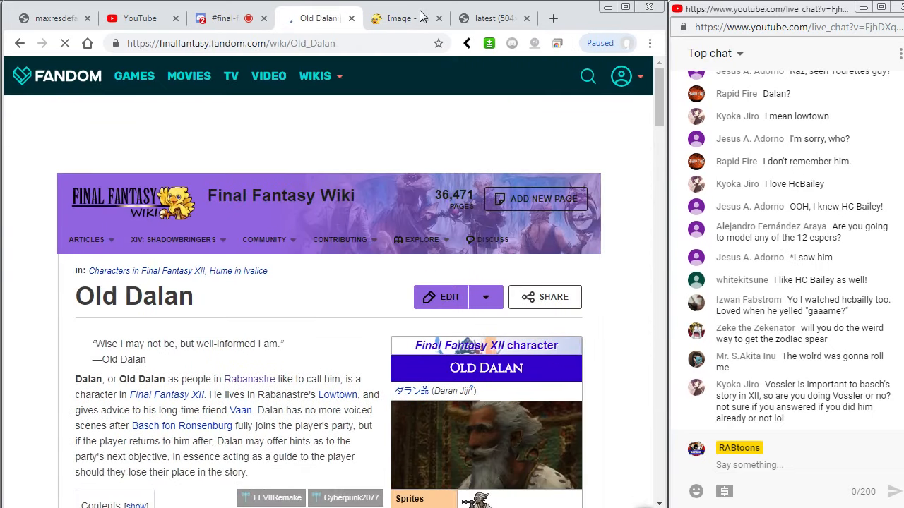
pyautogui.click(402, 17)
pyautogui.click(320, 17)
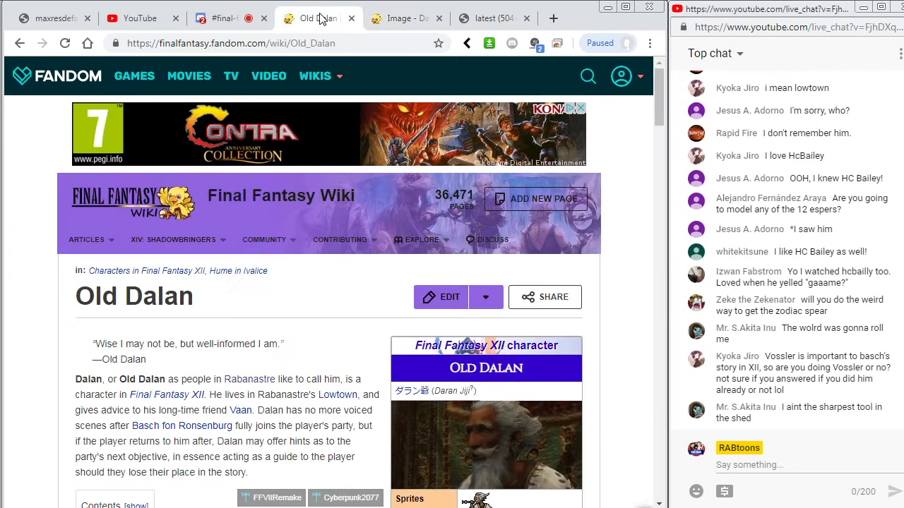
# Examine the Old Dalan wiki page from the character infobox down to the Gameplay and Musical themes sections
pyautogui.scroll(-3, 372, 242)
pyautogui.moveTo(626, 83)
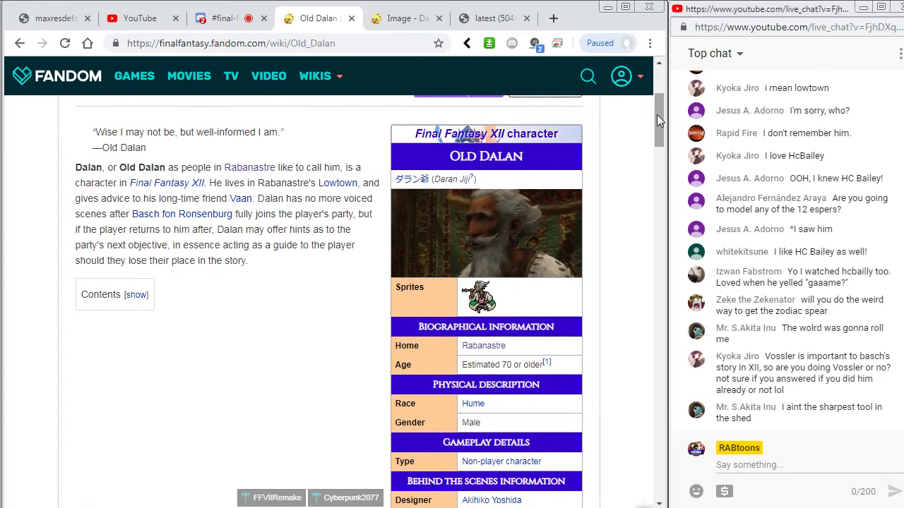
pyautogui.scroll(-1, 656, 123)
pyautogui.scroll(-1, 654, 143)
pyautogui.scroll(-3, 653, 143)
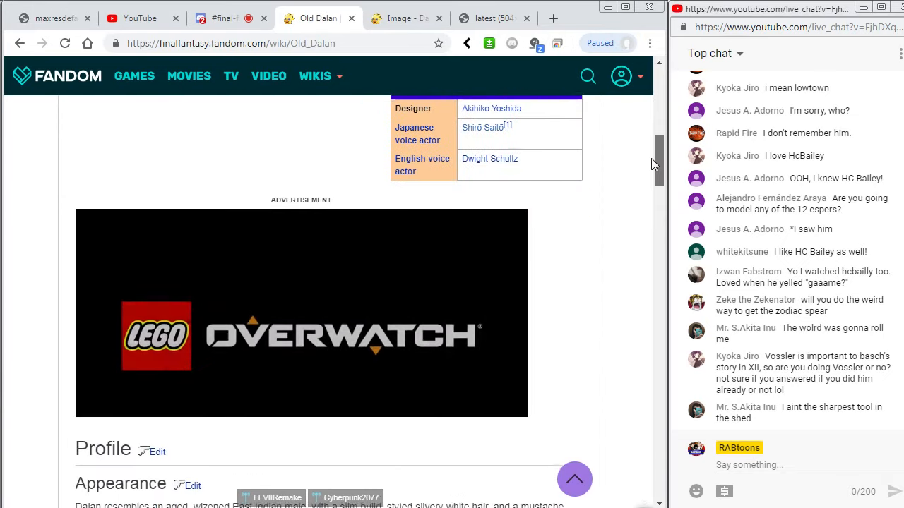
pyautogui.scroll(-2, 651, 170)
pyautogui.scroll(-10, 651, 192)
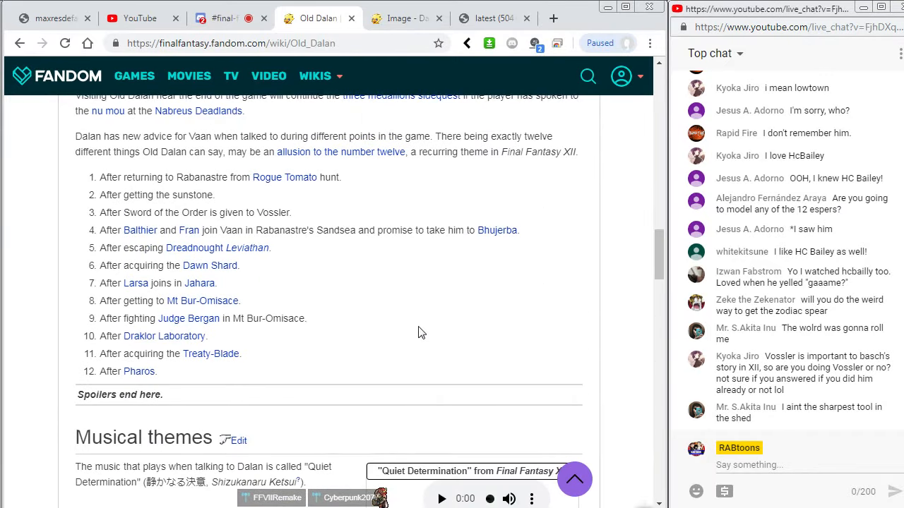
# Open the gallery picture of Dalan with the Sword of the Order from the wiki page and view it at full size
pyautogui.scroll(-6, 420, 332)
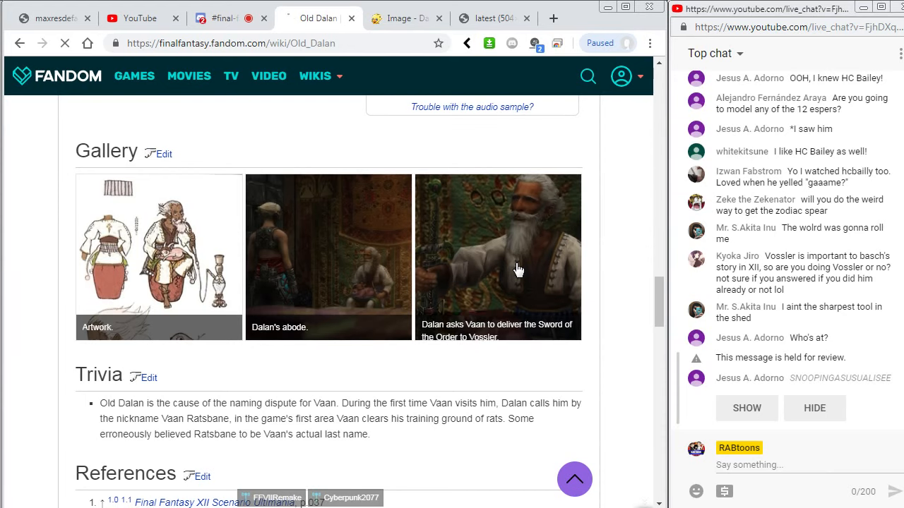
pyautogui.click(517, 270)
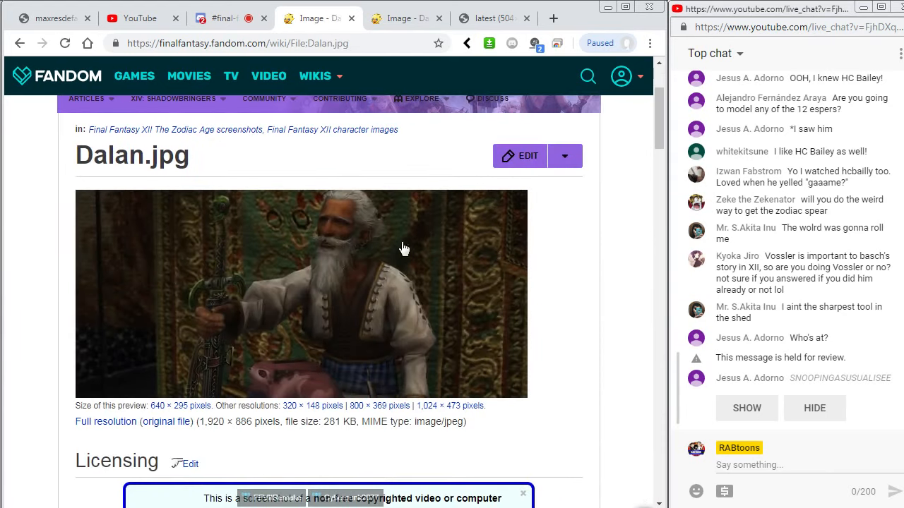
pyautogui.middleClick(355, 243)
pyautogui.click(360, 20)
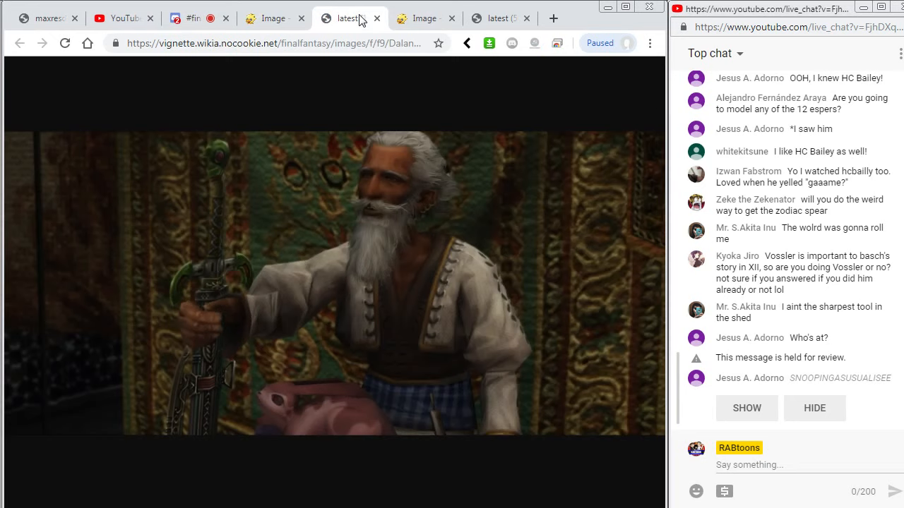
pyautogui.click(426, 199)
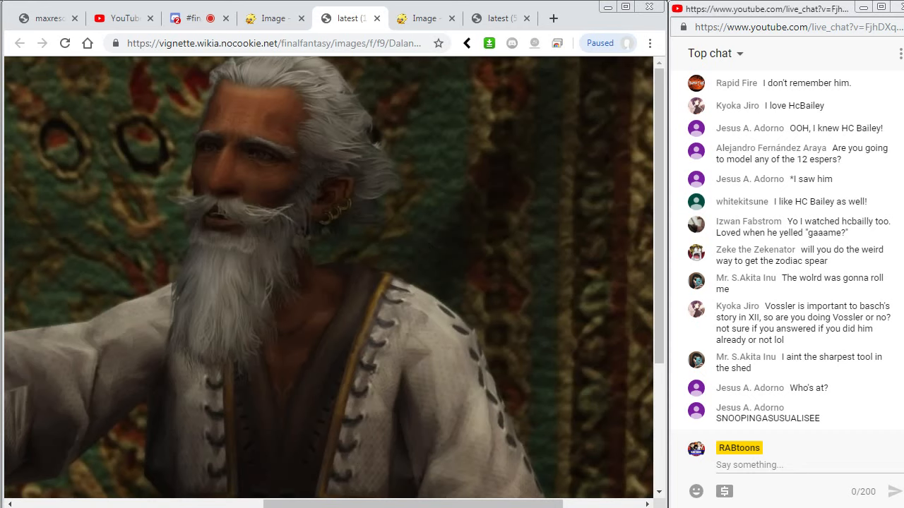
pyautogui.hotkey('alt', 'Tab')
pyautogui.moveTo(455, 356)
pyautogui.mouseDown()
pyautogui.moveTo(458, 252)
pyautogui.moveTo(457, 260)
pyautogui.mouseUp()
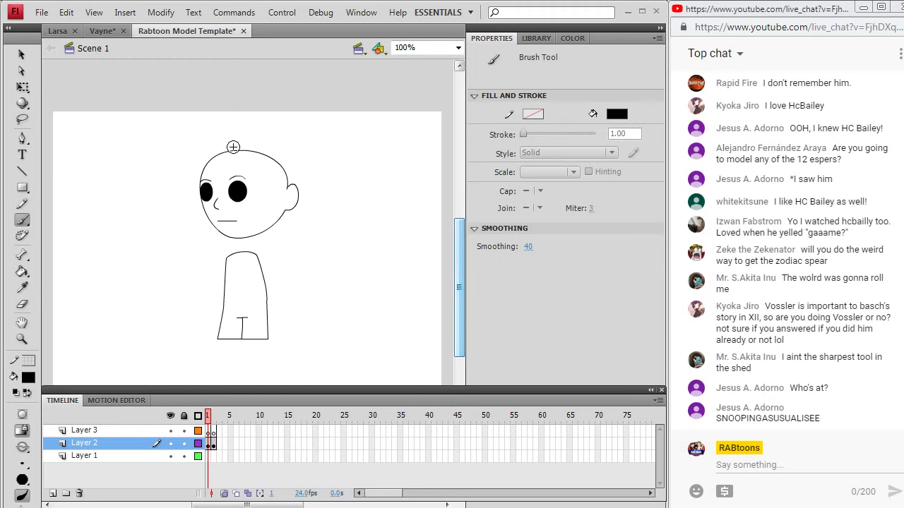
pyautogui.click(43, 13)
pyautogui.click(34, 46)
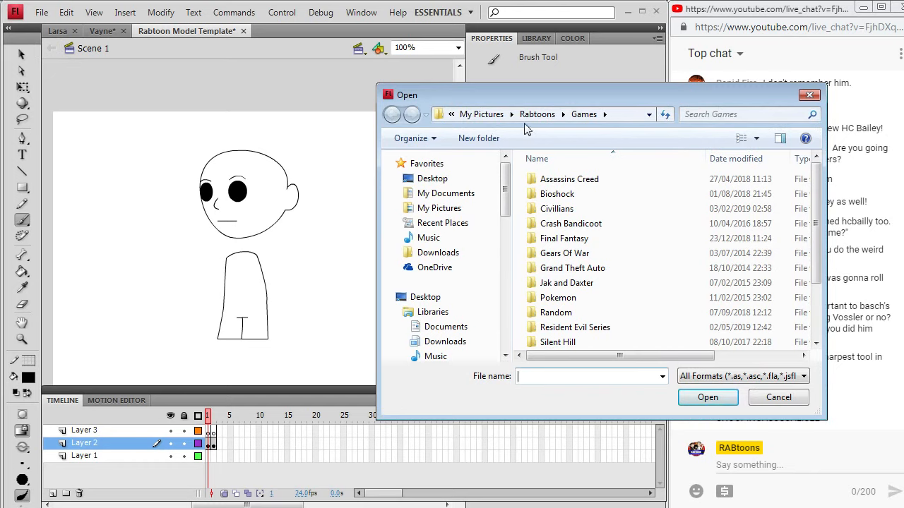
pyautogui.moveTo(815, 244)
pyautogui.mouseDown()
pyautogui.moveTo(815, 295)
pyautogui.moveTo(822, 232)
pyautogui.mouseUp()
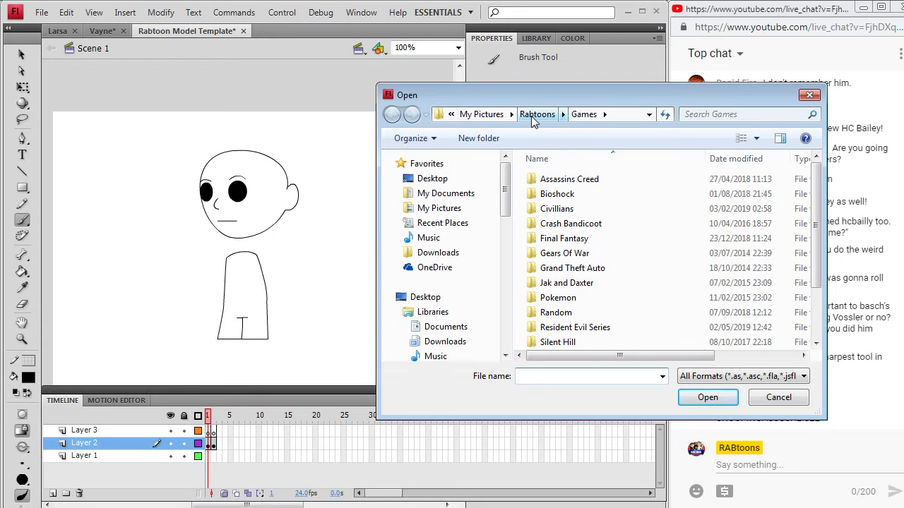
pyautogui.click(534, 115)
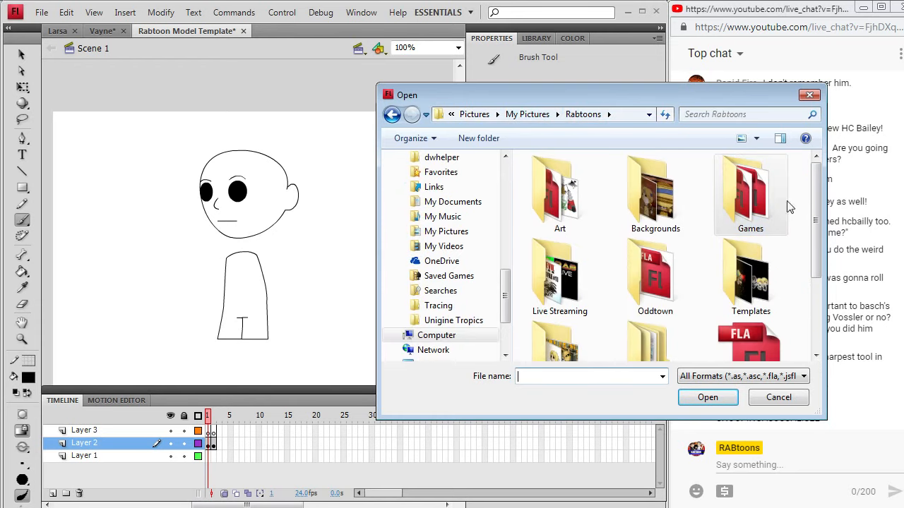
pyautogui.doubleClick(770, 200)
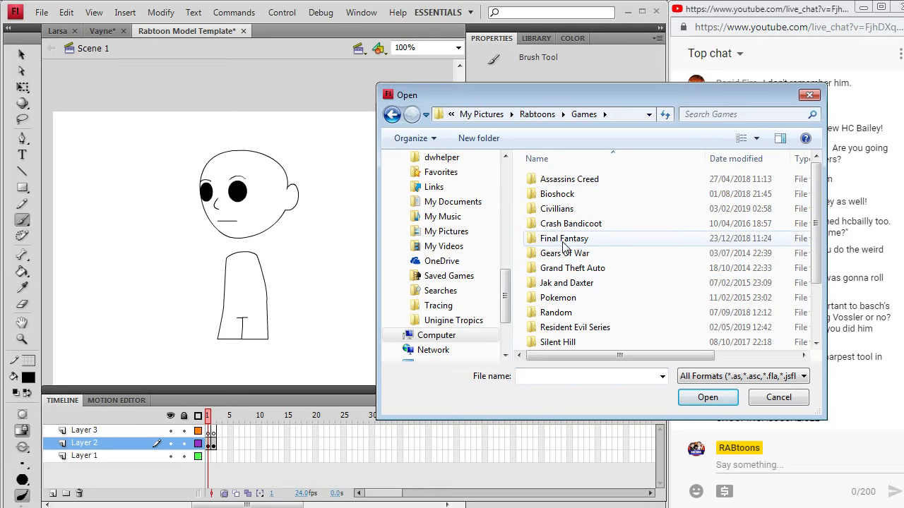
pyautogui.doubleClick(565, 240)
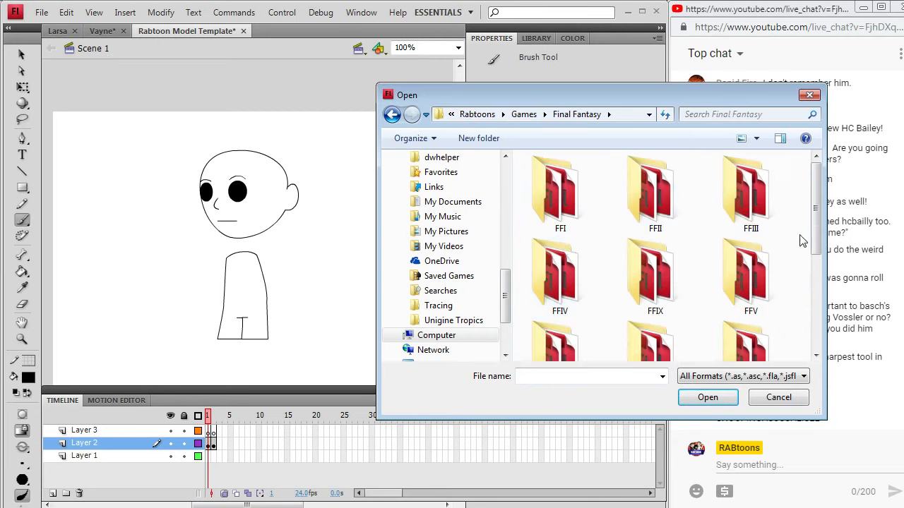
pyautogui.moveTo(822, 230); pyautogui.dragTo(807, 306)
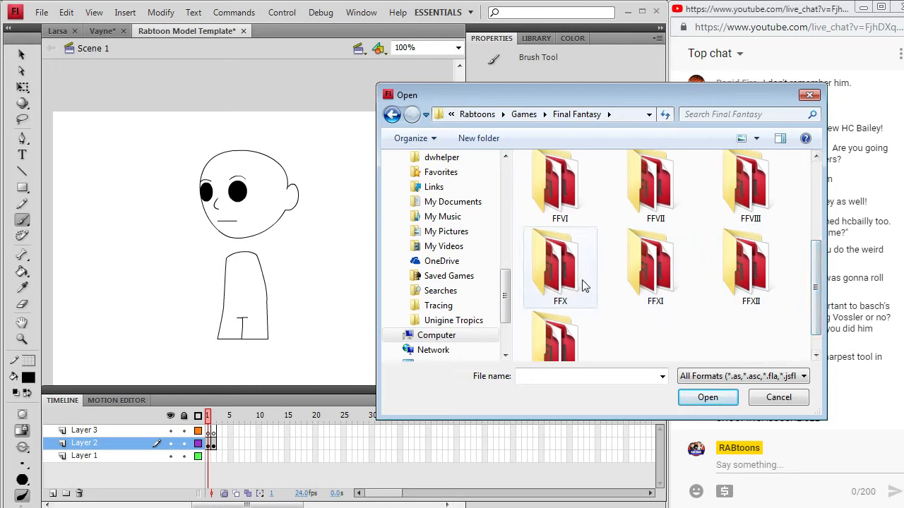
pyautogui.moveTo(817, 264); pyautogui.dragTo(816, 209)
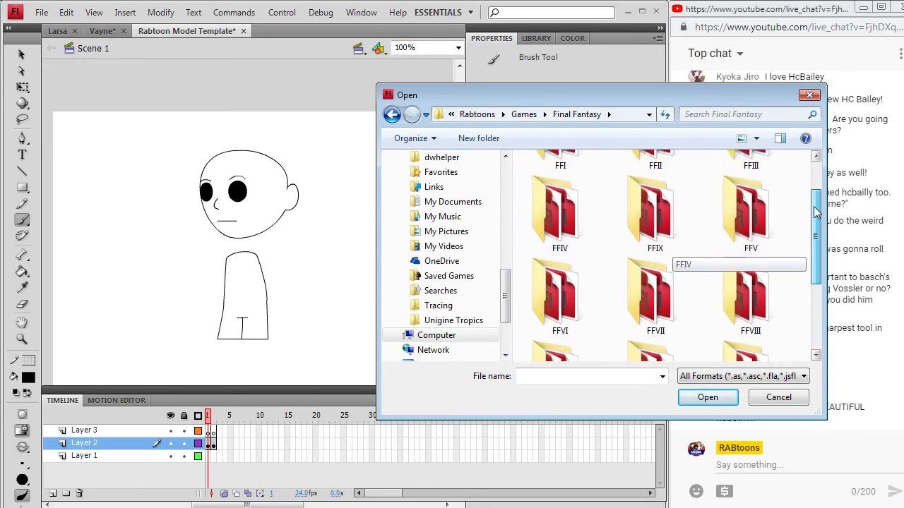
pyautogui.click(810, 95)
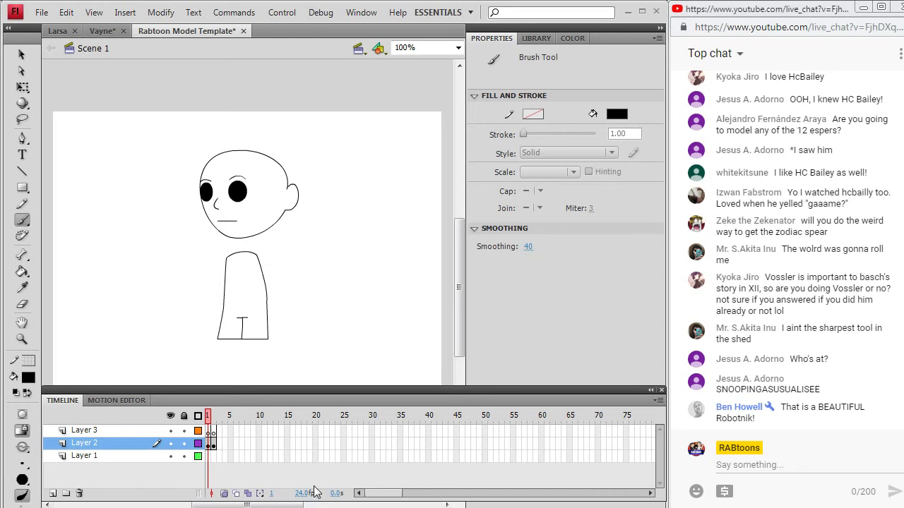
# Copy the full-size Dalan screenshot from the browser and paste it into frame 1 of Layer 3 in the Rabtoon Model Template in Flash
pyautogui.hotkey('alt', 'Tab')
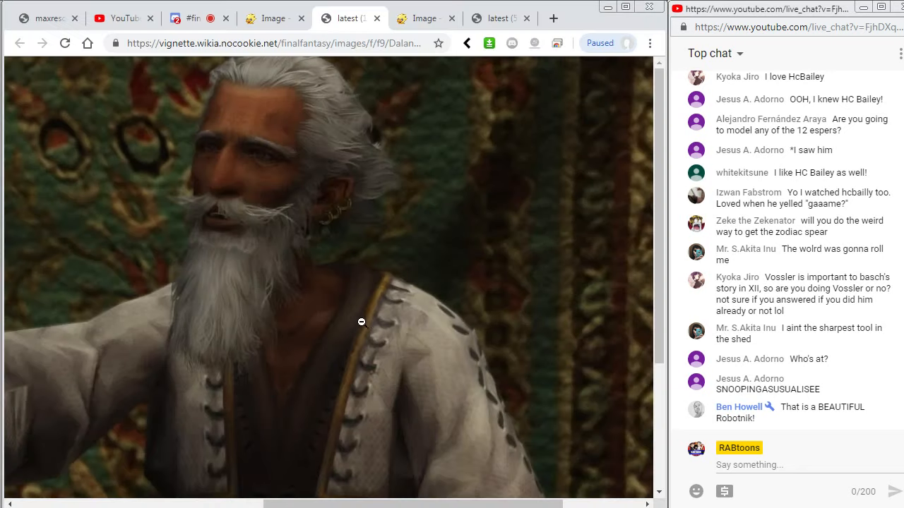
pyautogui.rightClick(242, 212)
pyautogui.click(282, 260)
pyautogui.hotkey('alt', 'Tab')
pyautogui.click(209, 430)
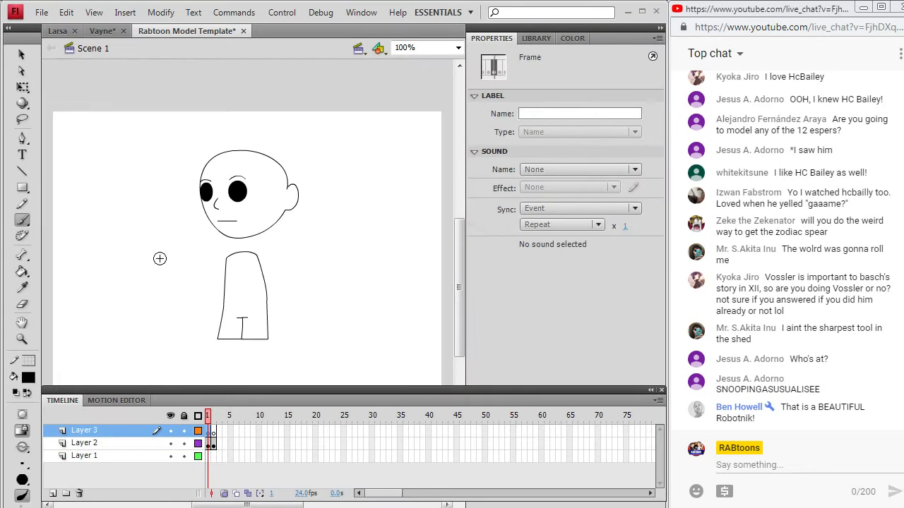
pyautogui.click(66, 12)
pyautogui.click(61, 95)
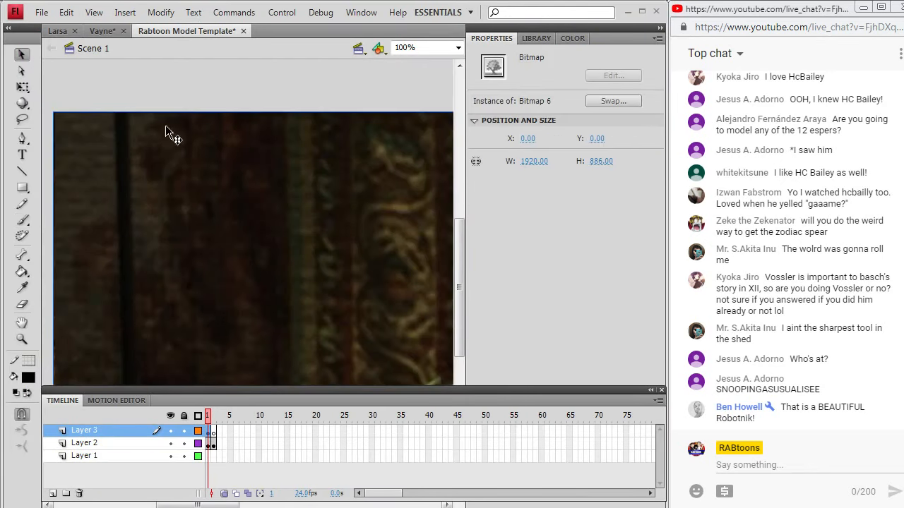
# Move Layer 3 beneath Layer 2 and shift the pasted bitmap until Dalan's head sits beside the template head
pyautogui.moveTo(117, 434); pyautogui.dragTo(117, 450)
pyautogui.moveTo(361, 308)
pyautogui.mouseDown()
pyautogui.moveTo(309, 256)
pyautogui.moveTo(315, 249)
pyautogui.mouseUp()
pyautogui.moveTo(417, 215); pyautogui.dragTo(314, 236)
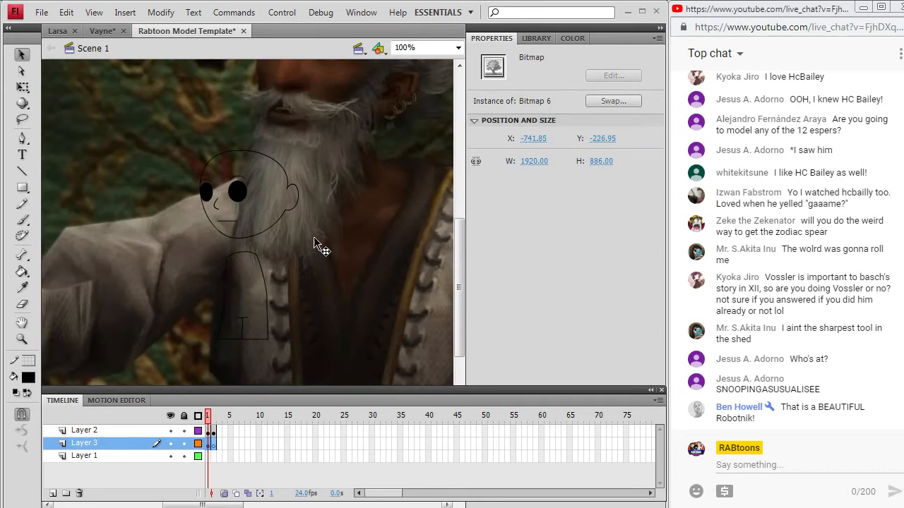
pyautogui.moveTo(360, 198)
pyautogui.mouseDown()
pyautogui.moveTo(302, 222)
pyautogui.moveTo(238, 220)
pyautogui.moveTo(278, 189)
pyautogui.moveTo(274, 202)
pyautogui.mouseUp()
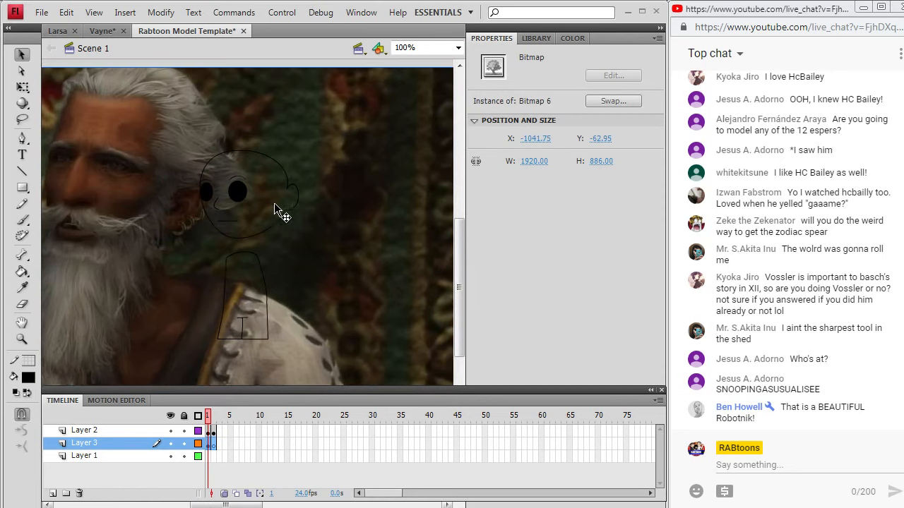
pyautogui.moveTo(311, 232); pyautogui.dragTo(311, 256)
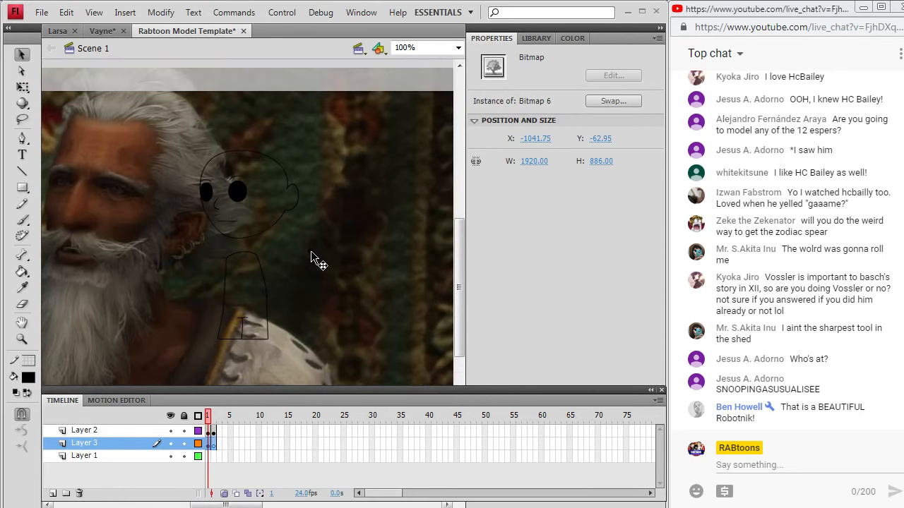
# Add a new layer above Layer 2
pyautogui.click(209, 430)
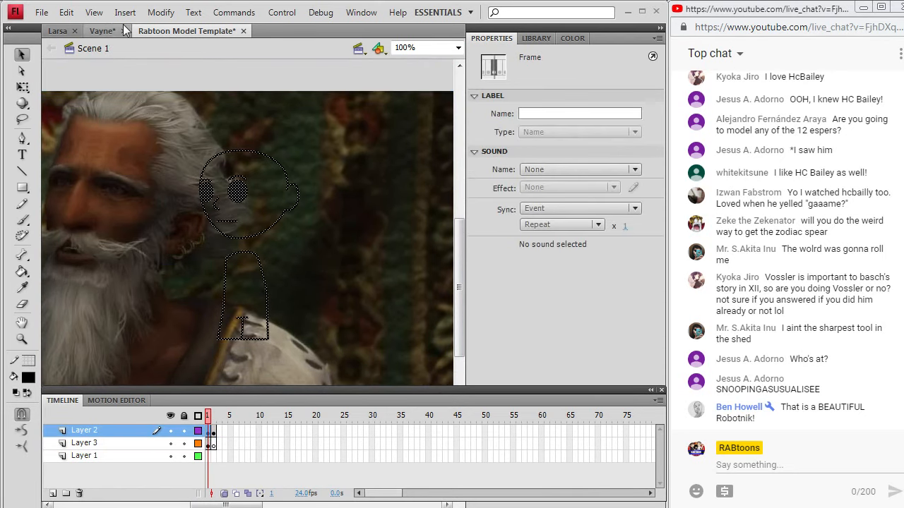
pyautogui.click(102, 32)
pyautogui.click(153, 32)
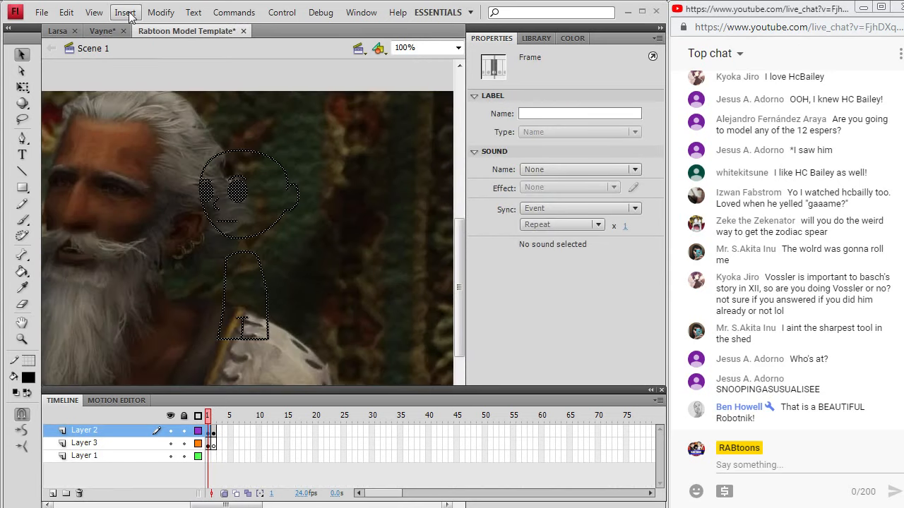
pyautogui.click(125, 12)
pyautogui.click(151, 103)
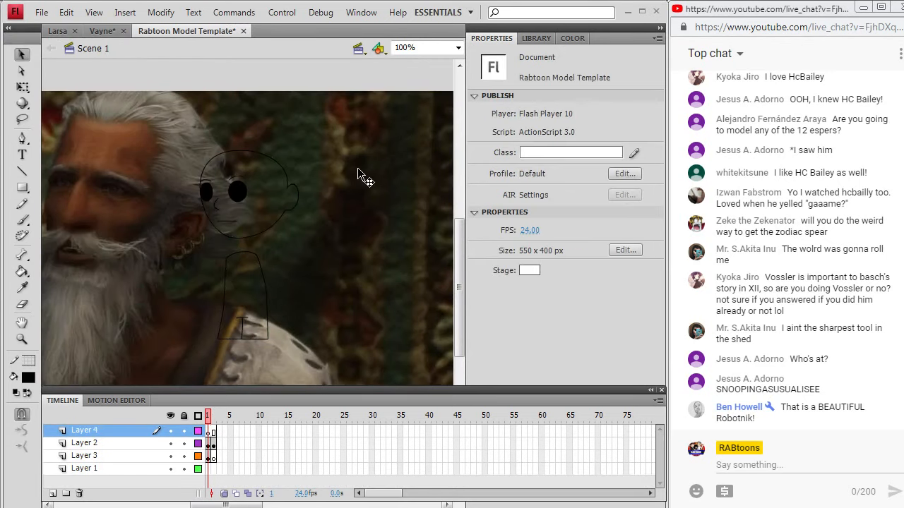
# Scale the Dalan bitmap down to about 1031 × 476 px and place it so Dalan stands beside the template figure
pyautogui.moveTo(359, 166); pyautogui.dragTo(213, 158)
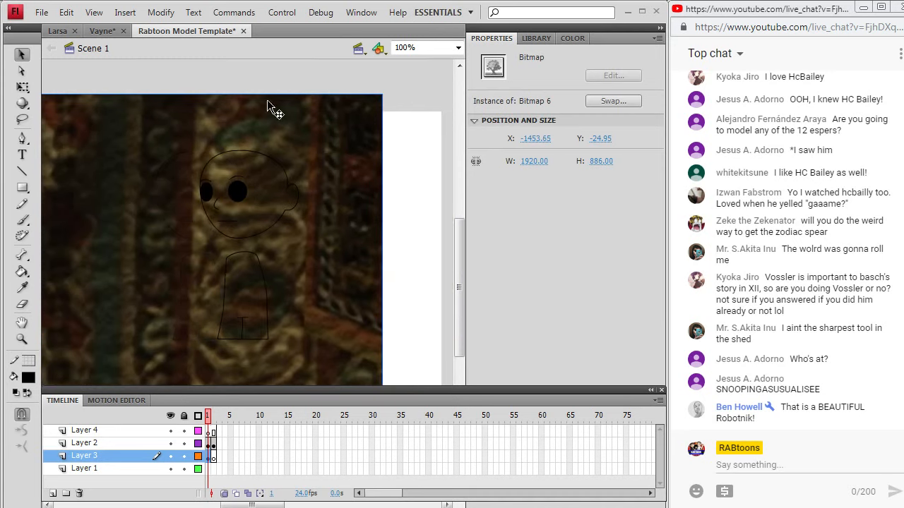
pyautogui.click(161, 12)
pyautogui.moveTo(45, 177)
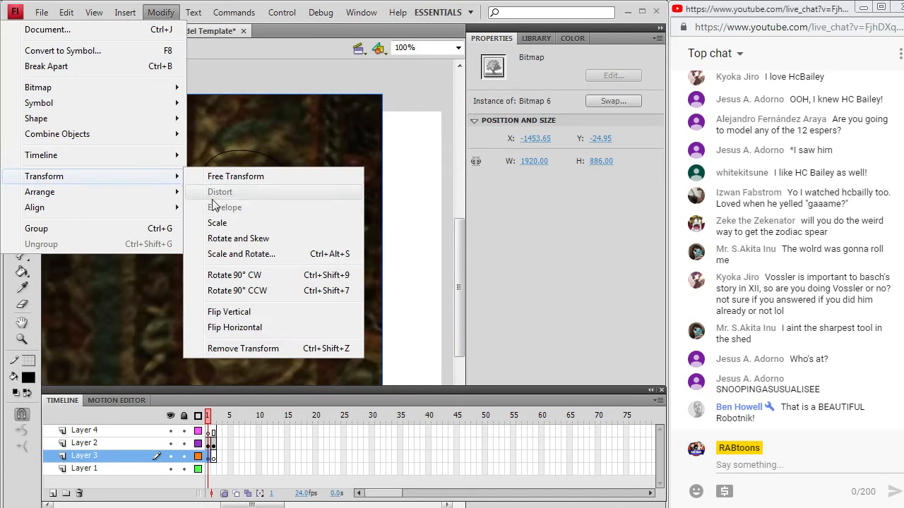
pyautogui.click(264, 224)
pyautogui.moveTo(382, 96); pyautogui.dragTo(302, 166)
pyautogui.moveTo(150, 261); pyautogui.dragTo(329, 159)
pyautogui.moveTo(416, 120); pyautogui.dragTo(348, 151)
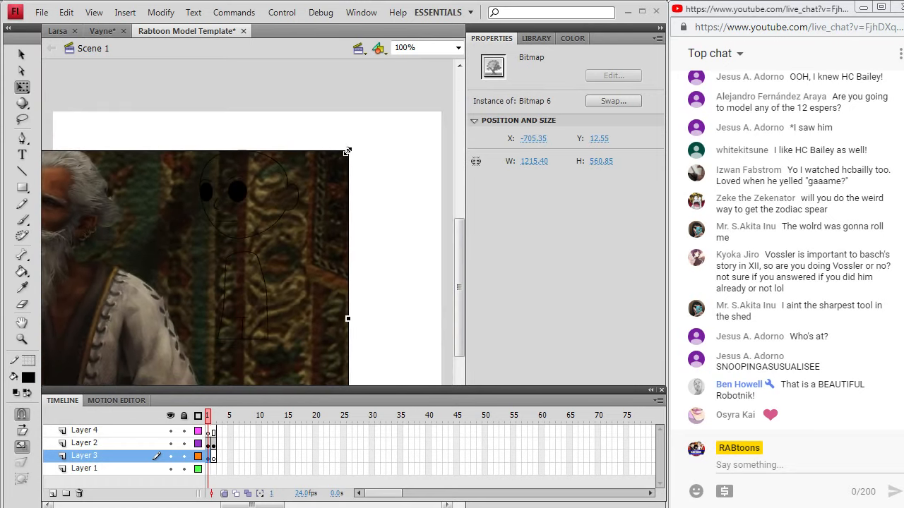
pyautogui.moveTo(129, 223); pyautogui.dragTo(216, 208)
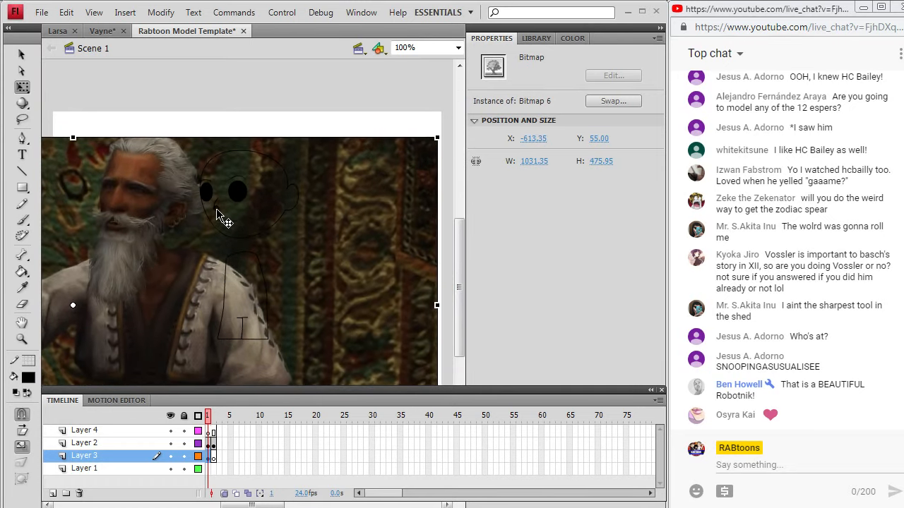
# Remove frame 2 from Layer 2
pyautogui.click(210, 432)
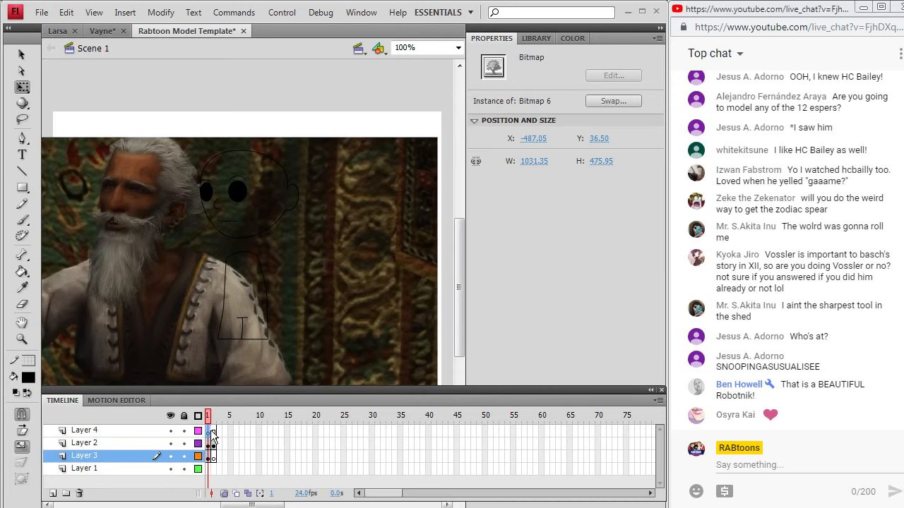
pyautogui.click(214, 434)
pyautogui.rightClick(214, 442)
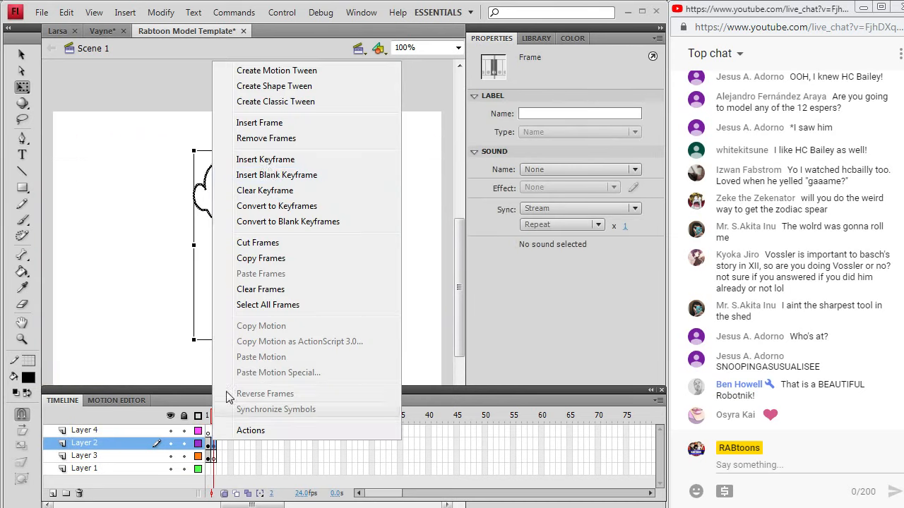
pyautogui.click(282, 141)
# Choose the Brush tool at 200% zoom around the template head and turn on onion skinning at frame 2 of Layer 4
pyautogui.click(208, 428)
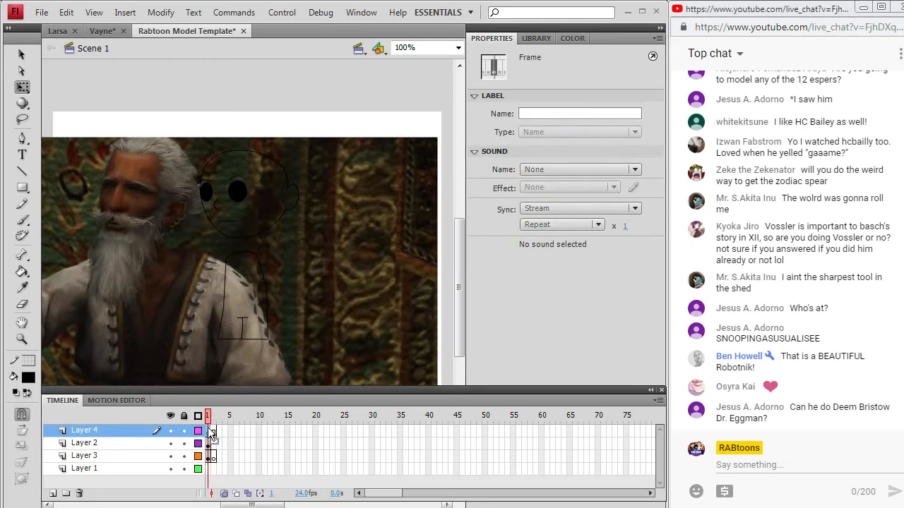
pyautogui.click(21, 339)
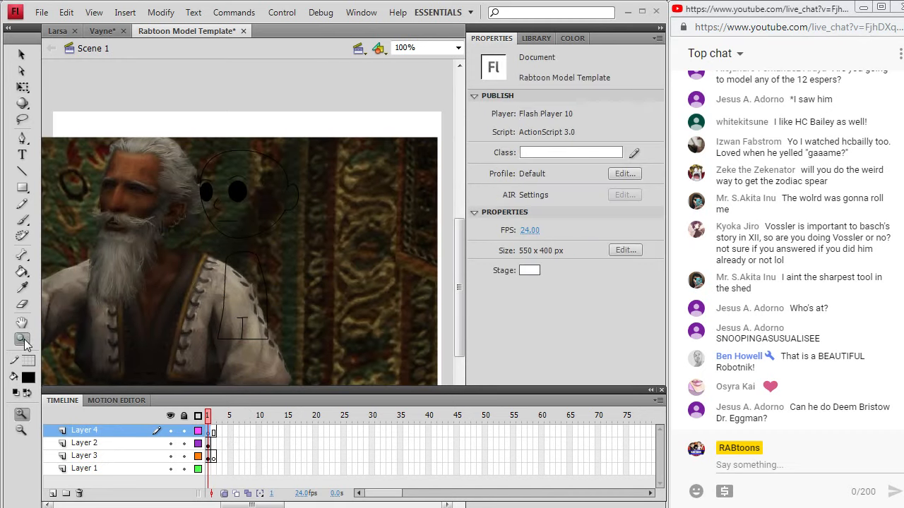
pyautogui.click(226, 221)
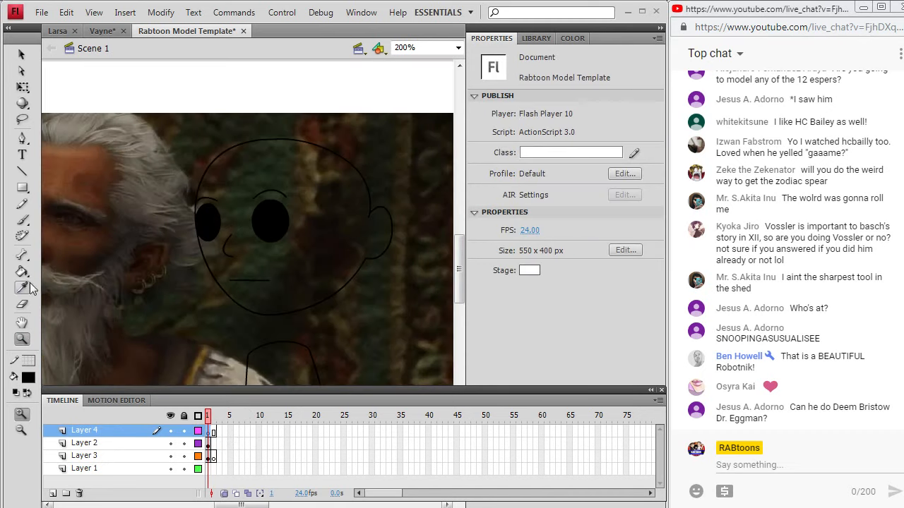
pyautogui.click(22, 219)
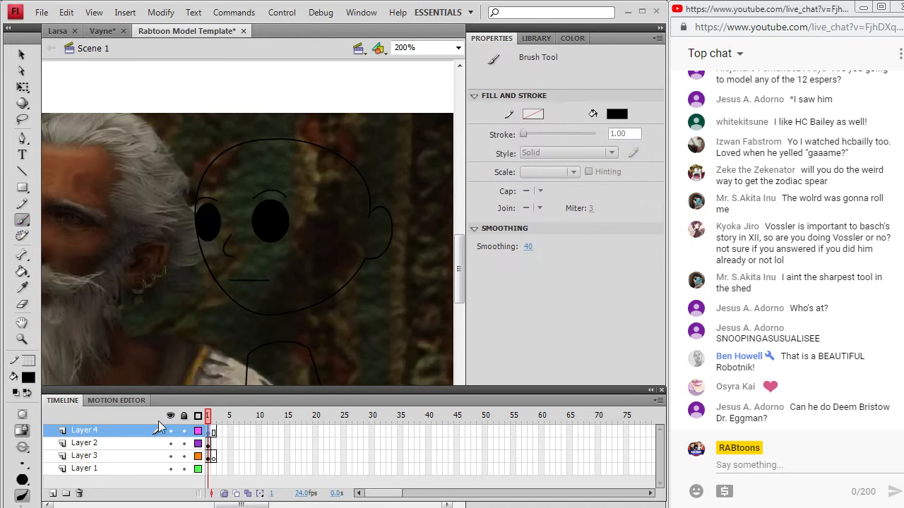
pyautogui.click(209, 429)
pyautogui.click(213, 430)
pyautogui.click(225, 494)
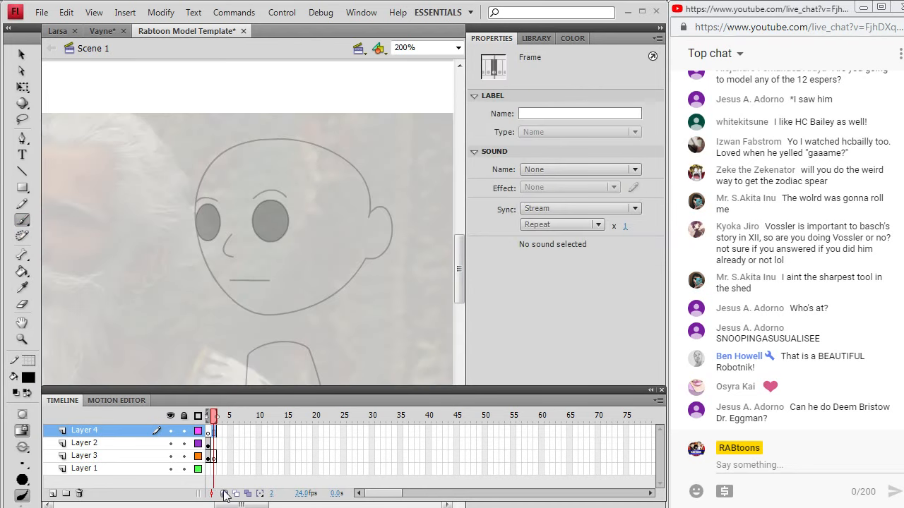
# Extend Layer 2's template drawing to frame 2 and make frame 2 of Layer 4 active for drawing
pyautogui.rightClick(213, 443)
pyautogui.click(256, 123)
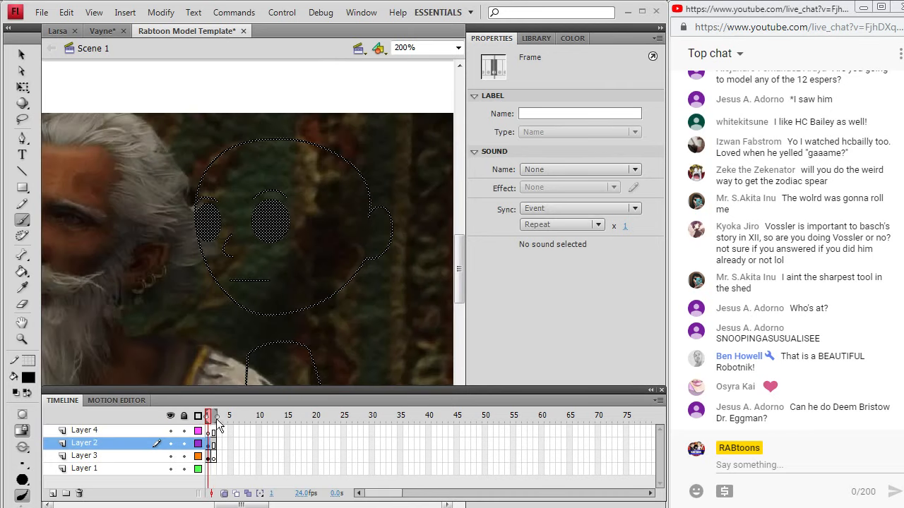
pyautogui.click(214, 431)
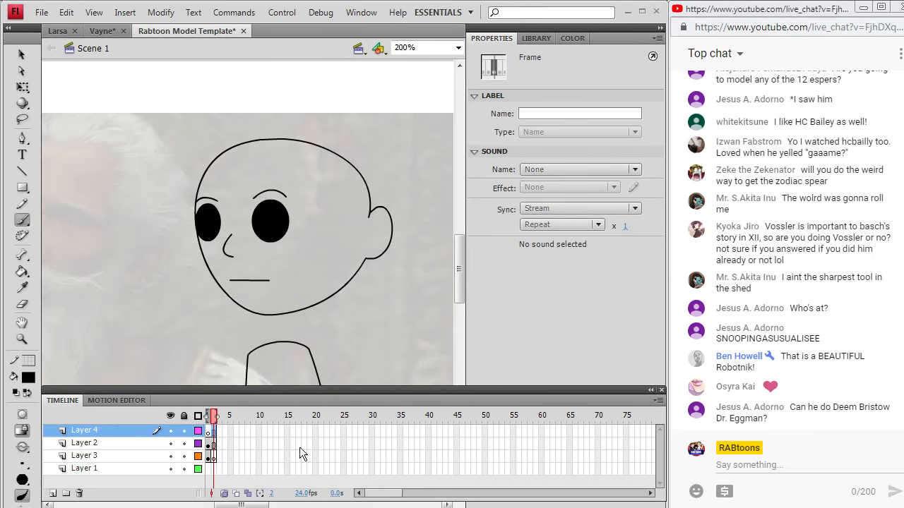
# Brush a jagged, pointed moustache outline under the template head's nose on Layer 4, using the browser's Dalan image as reference
pyautogui.hotkey('alt', 'Tab')
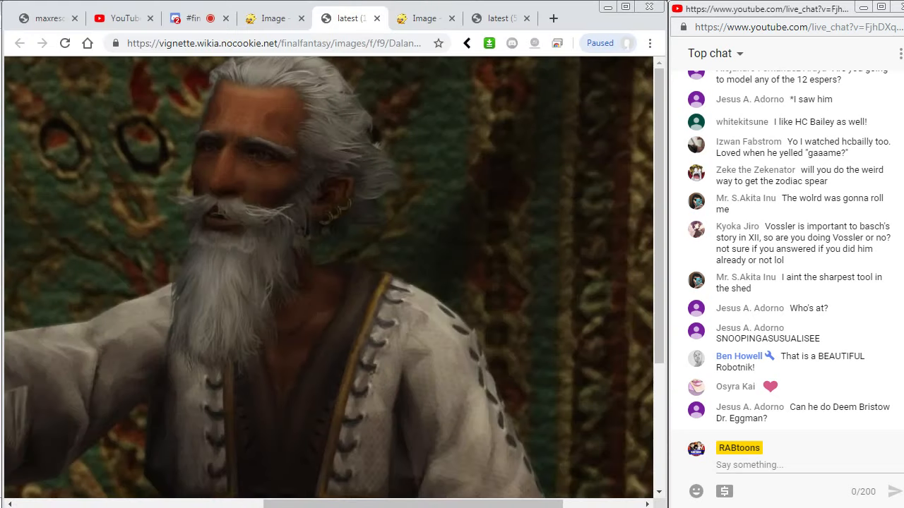
pyautogui.hotkey('alt', 'Tab')
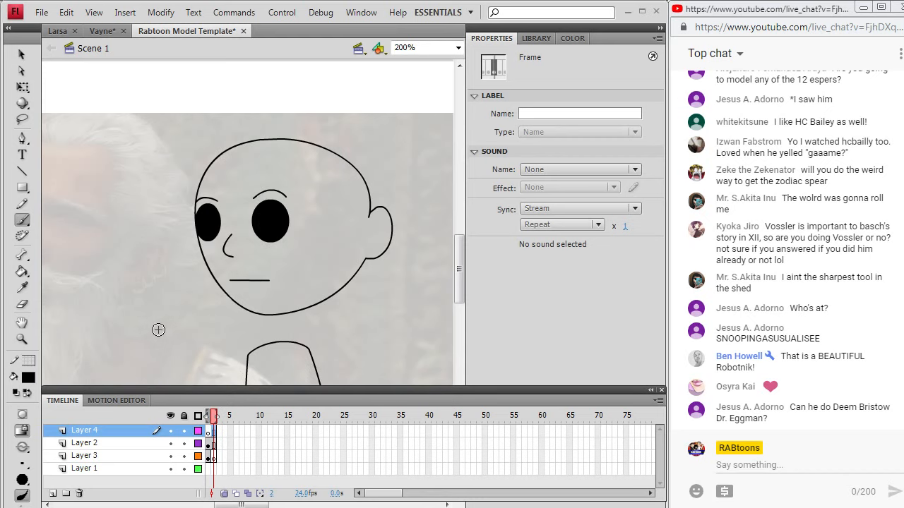
pyautogui.hotkey('alt', 'Tab')
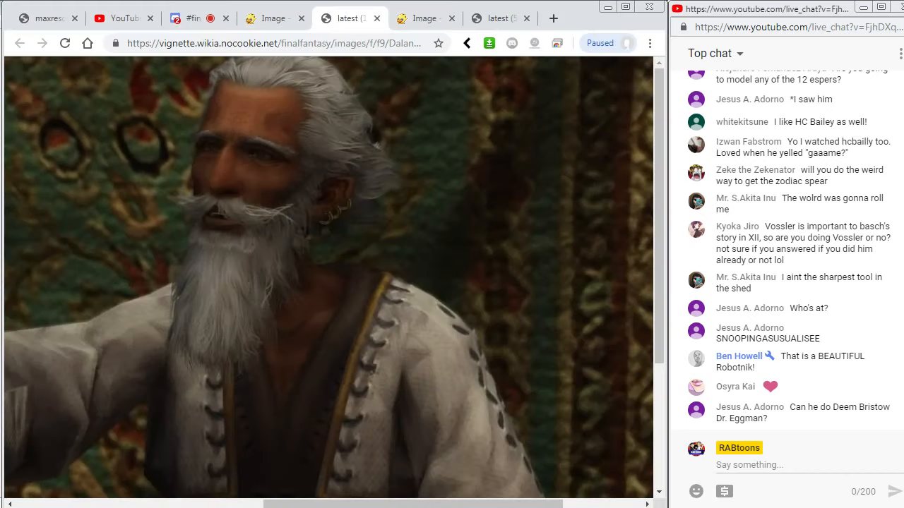
pyautogui.hotkey('alt', 'Tab')
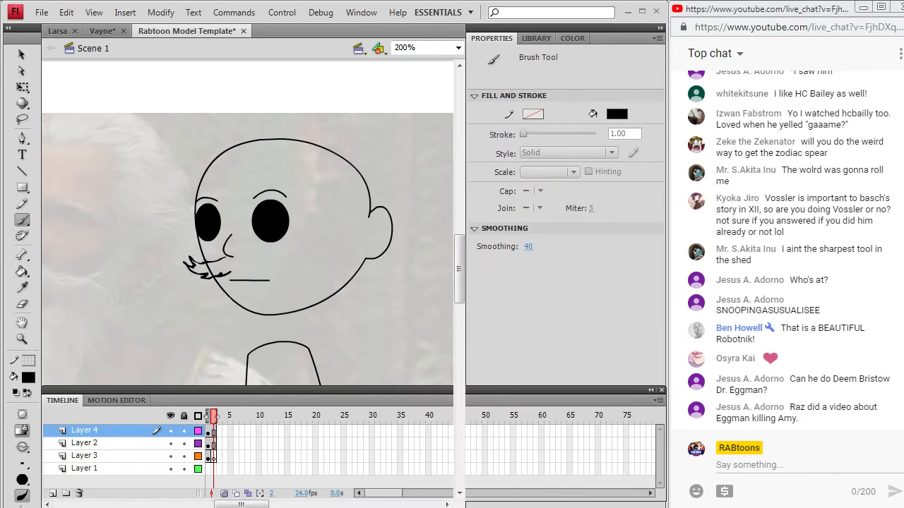
pyautogui.hotkey('alt', 'Tab')
pyautogui.hotkey('alt', 'Tab')
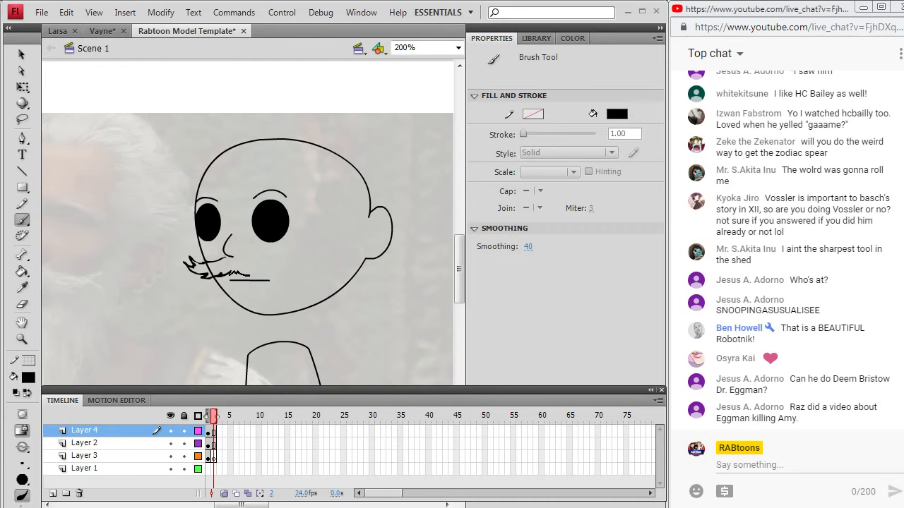
pyautogui.moveTo(261, 277); pyautogui.dragTo(276, 276)
pyautogui.hotkey('alt', 'Tab')
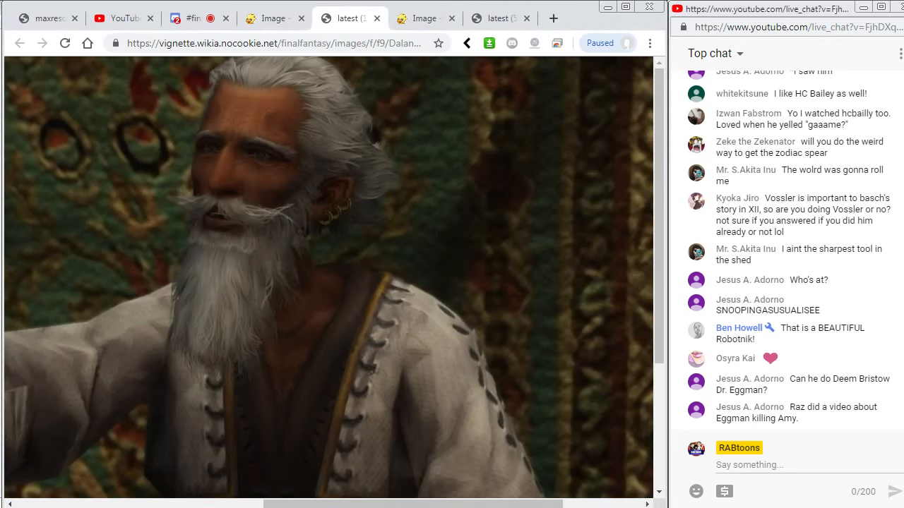
pyautogui.hotkey('alt', 'Tab')
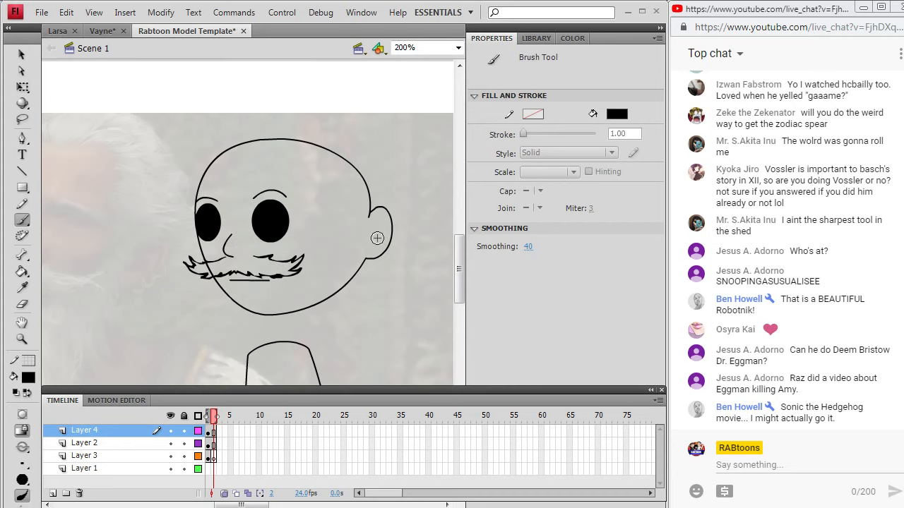
# Close the moustache's upper edge below the nose and outline the notched patch around the mouth, checking Dalan's reference image
pyautogui.hotkey('alt', 'Tab')
pyautogui.hotkey('alt', 'Tab')
pyautogui.hotkey('alt', 'Tab')
pyautogui.hotkey('alt', 'Tab')
pyautogui.hotkey('alt', 'Tab')
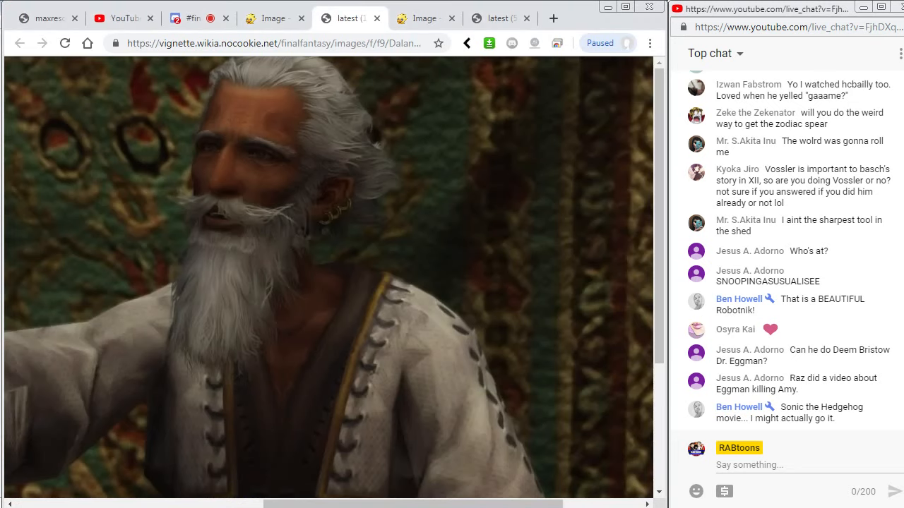
pyautogui.hotkey('alt', 'Tab')
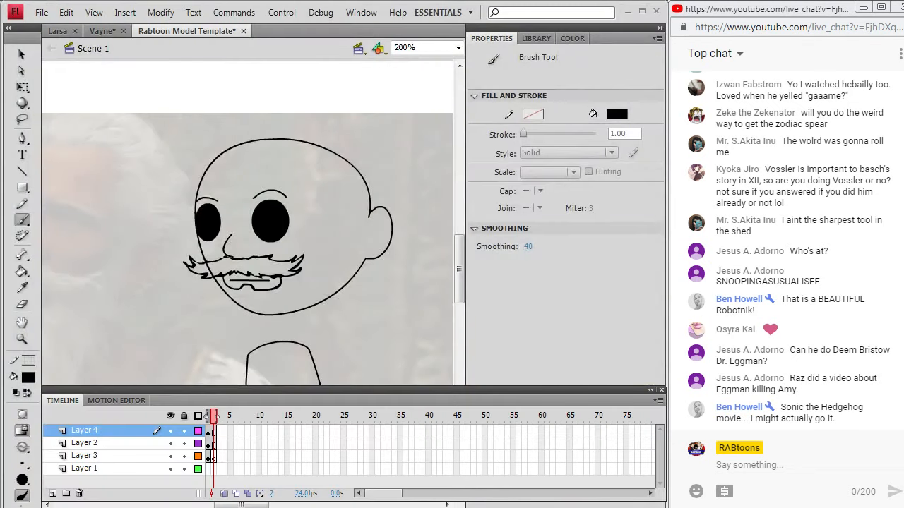
# Brush the beard's jagged lower edge around the chin, from below the moustache's near-face end to the far jaw, following Dalan's reference image
pyautogui.hotkey('alt', 'Tab')
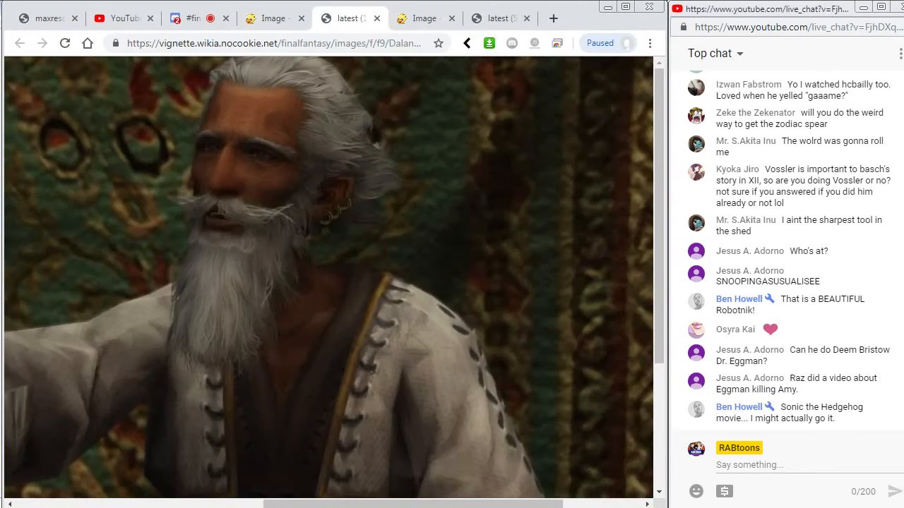
pyautogui.hotkey('alt', 'Tab')
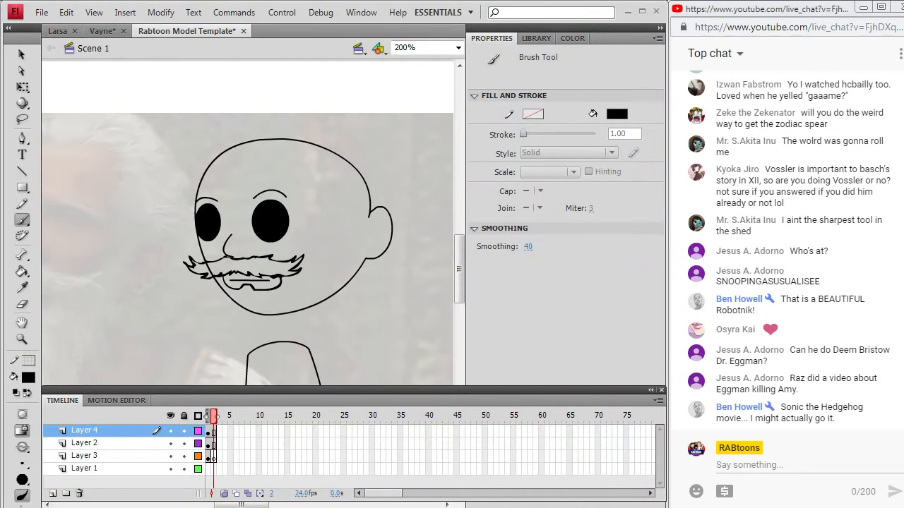
pyautogui.moveTo(222, 304); pyautogui.dragTo(237, 322)
pyautogui.hotkey('alt', 'Tab')
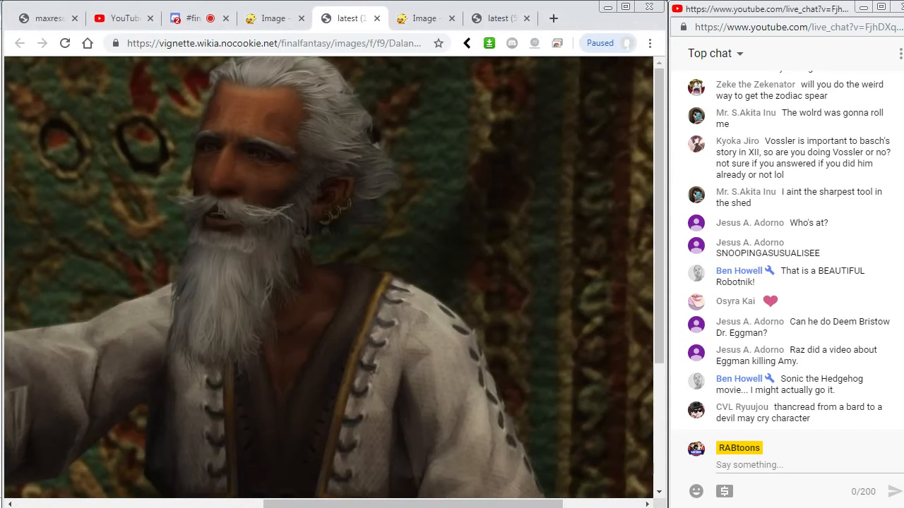
pyautogui.hotkey('alt', 'Tab')
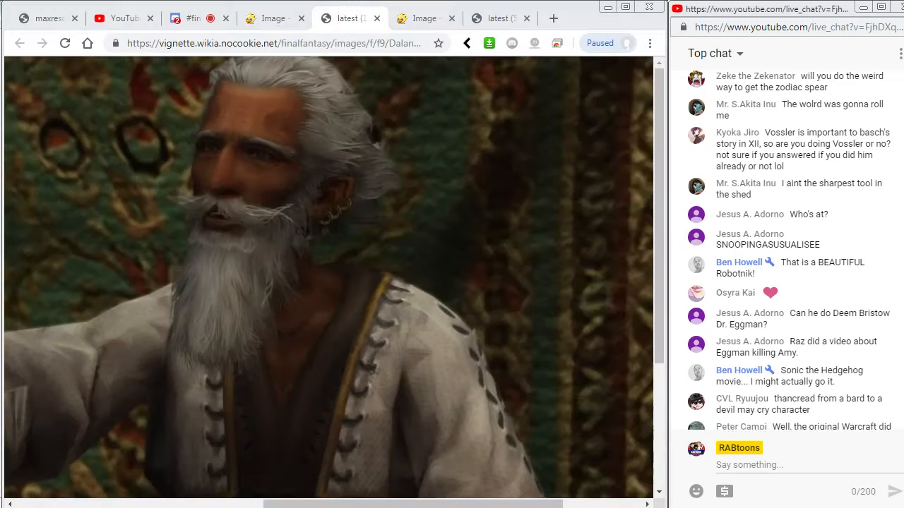
pyautogui.hotkey('alt', 'Tab')
pyautogui.hotkey('alt', 'Tab')
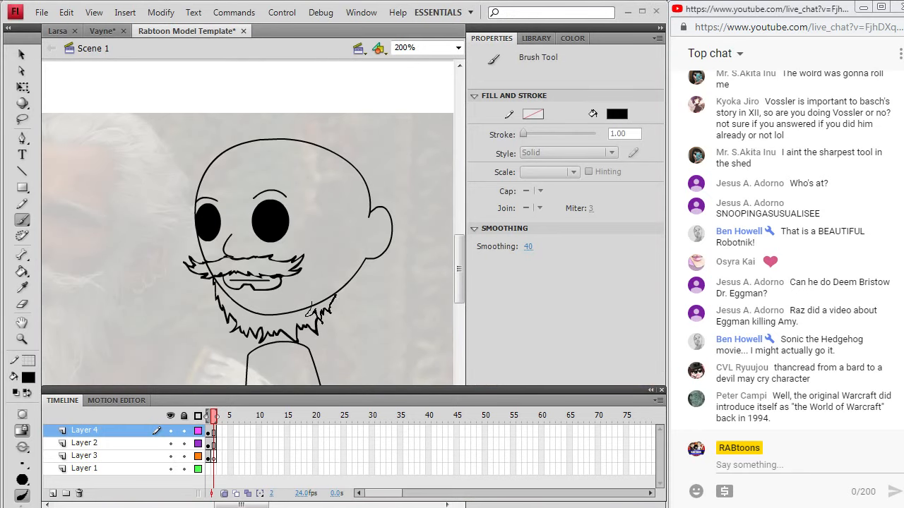
pyautogui.moveTo(311, 311); pyautogui.dragTo(337, 291)
# Draw the cheek line from the moustache up toward the ear and the jagged beard edge along the jaw below the ear
pyautogui.hotkey('alt', 'Tab')
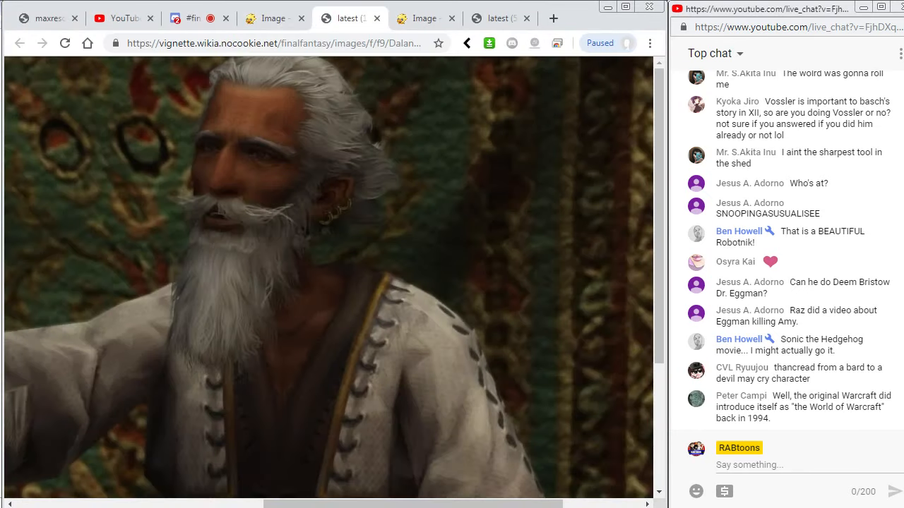
pyautogui.hotkey('alt', 'Tab')
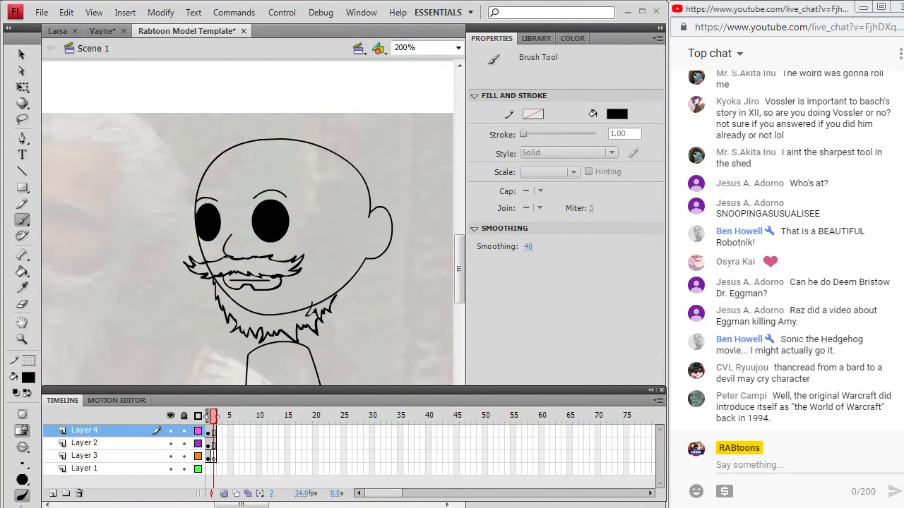
pyautogui.moveTo(347, 226); pyautogui.dragTo(351, 216)
pyautogui.hotkey('alt', 'Tab')
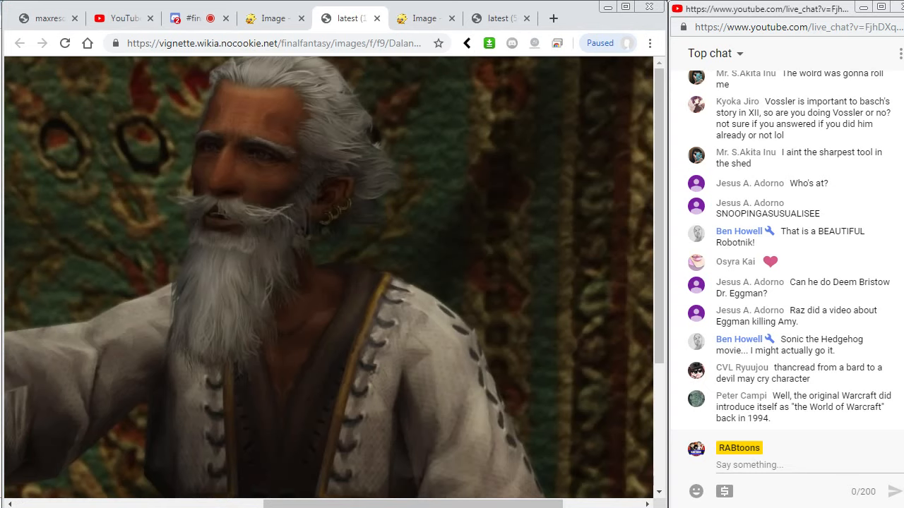
pyautogui.hotkey('alt', 'Tab')
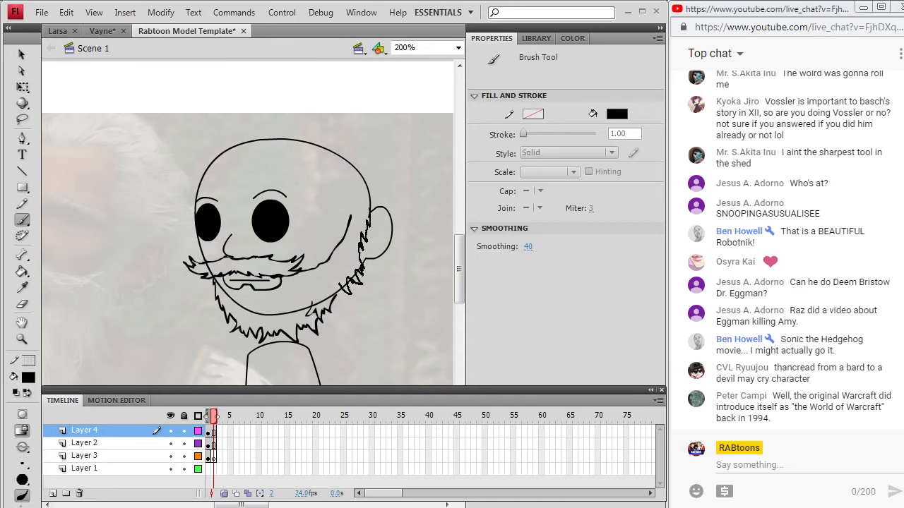
pyautogui.moveTo(338, 299); pyautogui.dragTo(337, 289)
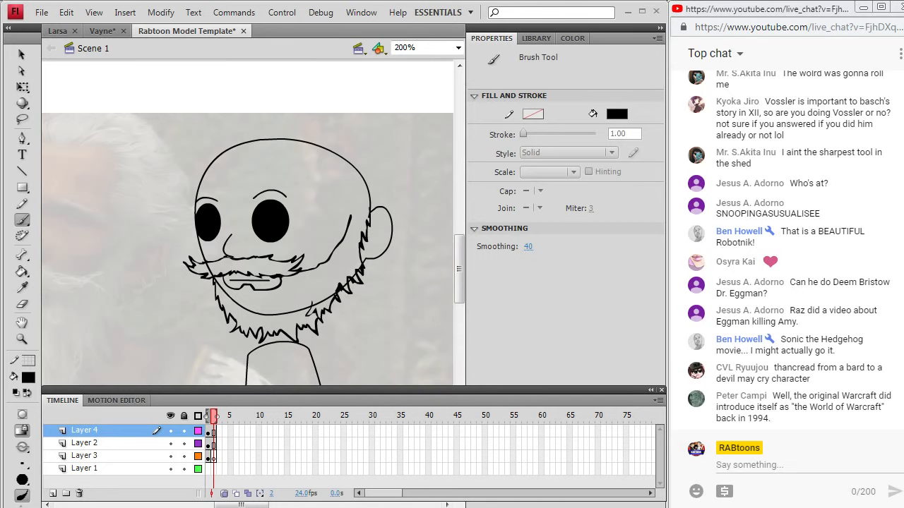
# Compare the brows with Dalan's image and delete both template eyebrows from Layer 2, including the leftover fragment
pyautogui.hotkey('alt', 'Tab')
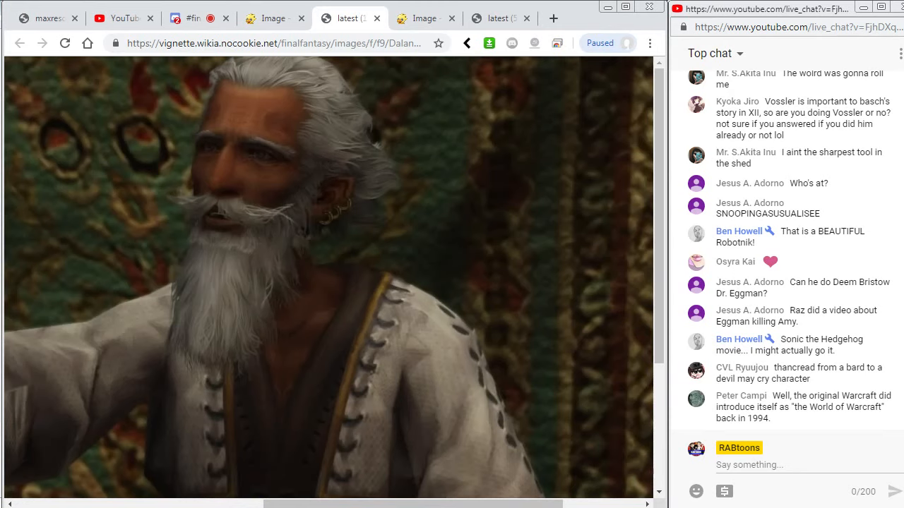
pyautogui.hotkey('alt', 'Tab')
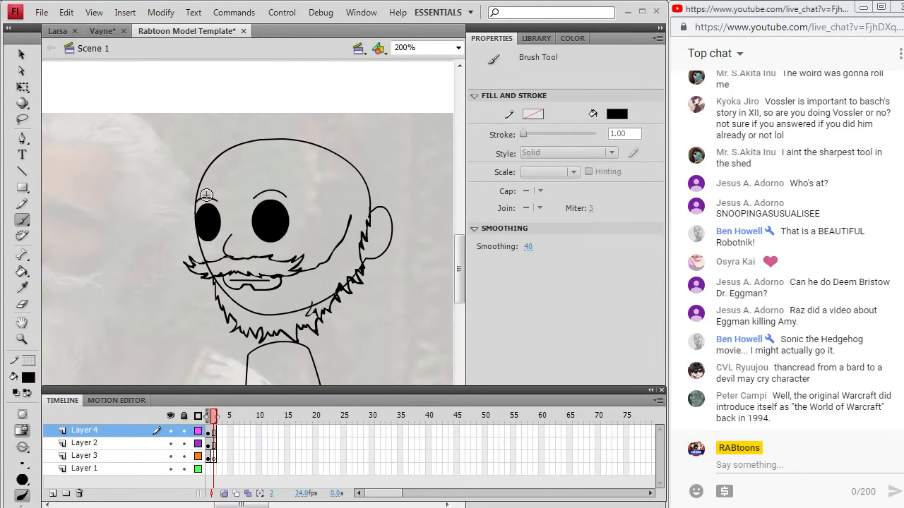
pyautogui.press('v')
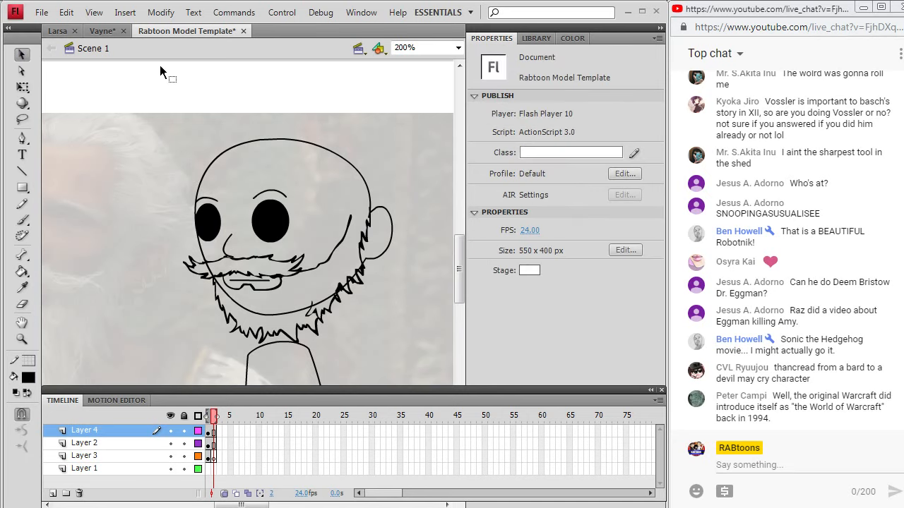
pyautogui.click(218, 209)
pyautogui.click(275, 192)
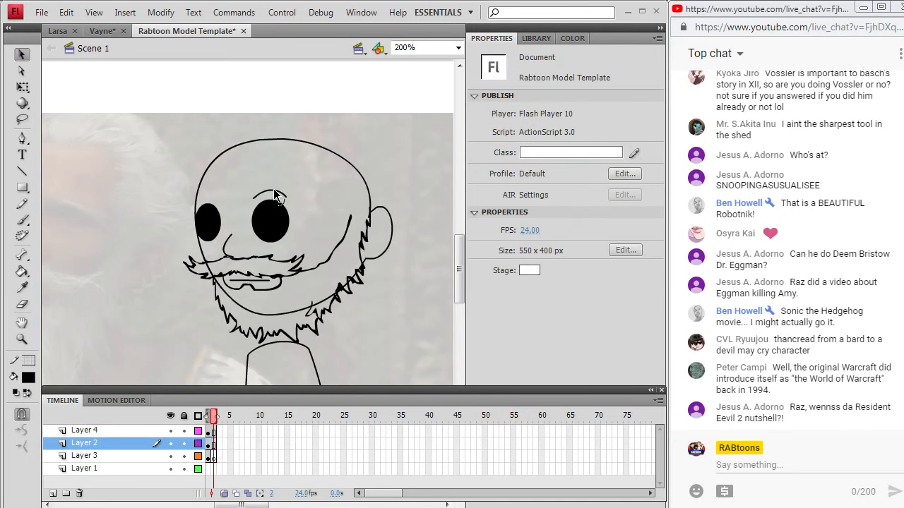
pyautogui.click(275, 194)
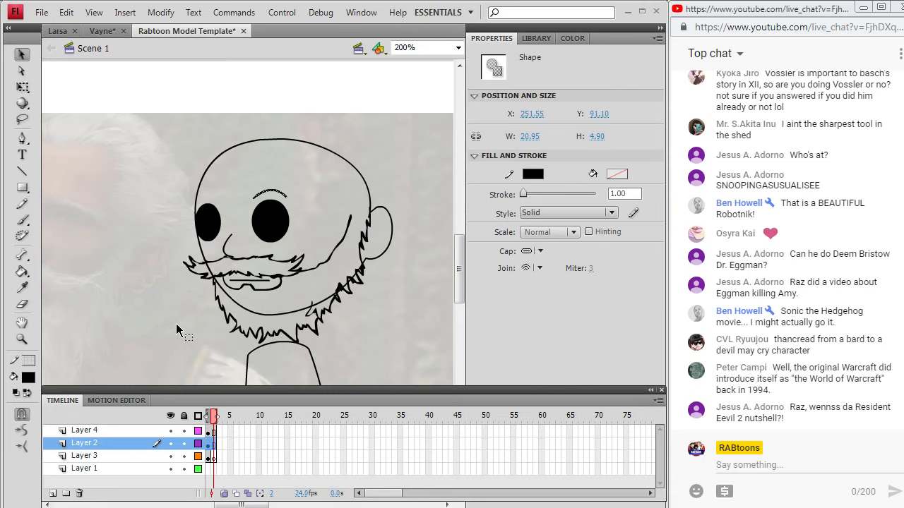
pyautogui.press('Delete')
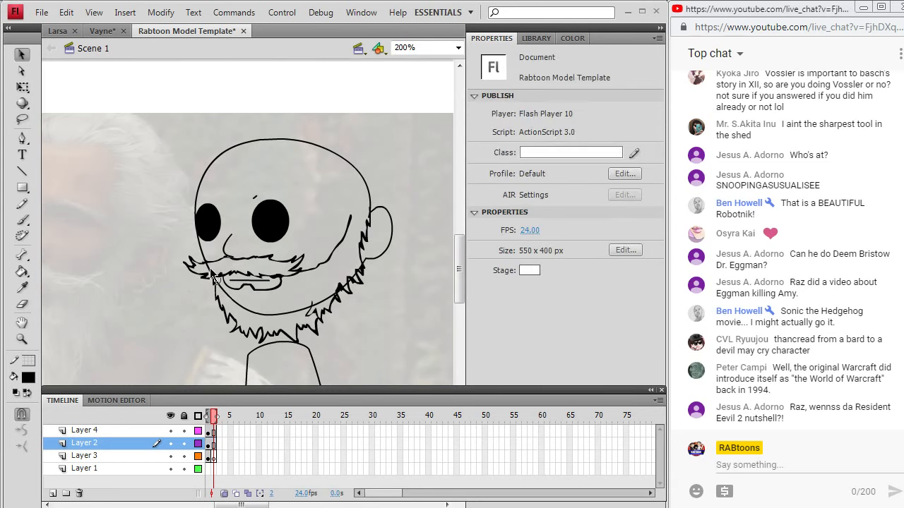
pyautogui.click(256, 197)
pyautogui.press('Delete')
# Brush bushy, outlined eyebrows above both eyes on Layer 2, using Dalan's image as reference
pyautogui.press('b')
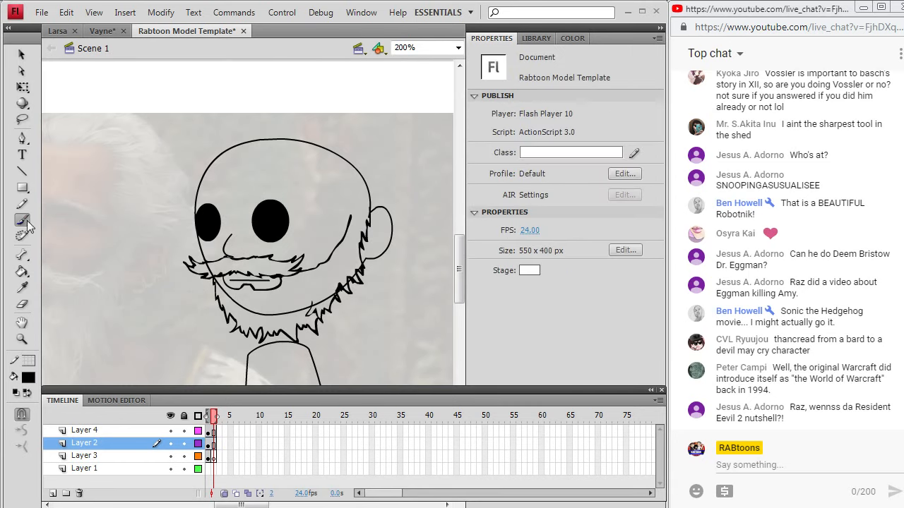
pyautogui.hotkey('alt', 'Tab')
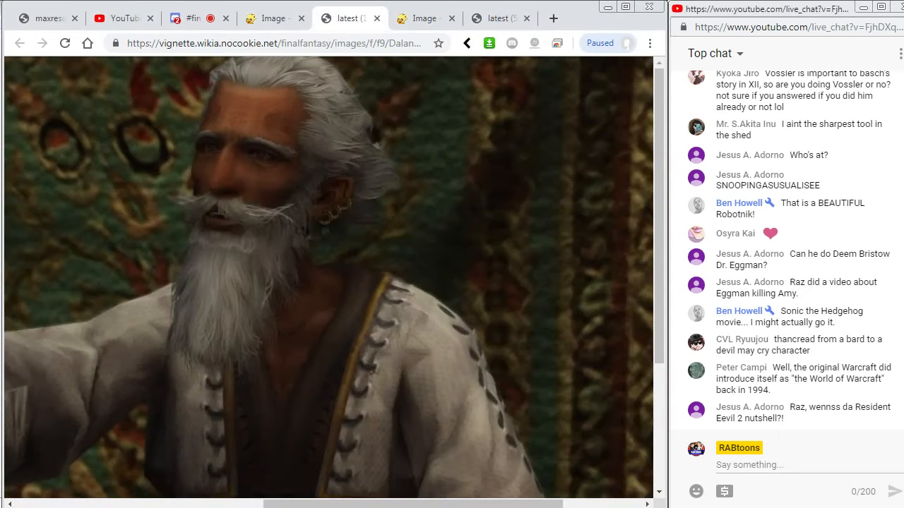
pyautogui.hotkey('alt', 'Tab')
pyautogui.moveTo(205, 193); pyautogui.dragTo(215, 195)
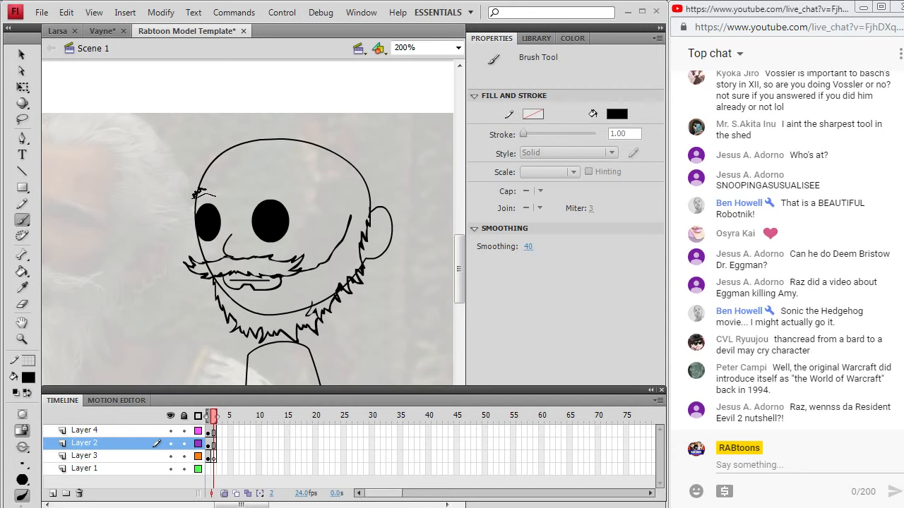
pyautogui.moveTo(217, 195); pyautogui.dragTo(219, 196)
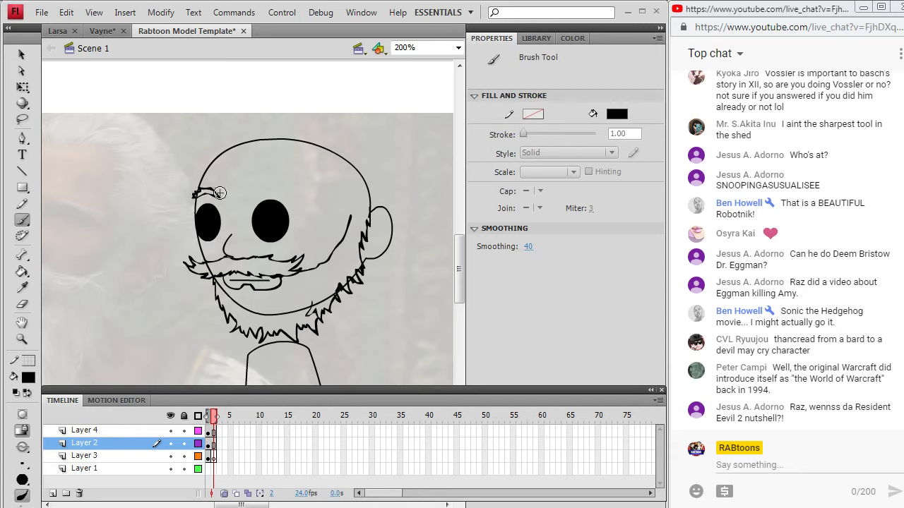
pyautogui.click(258, 194)
pyautogui.moveTo(286, 190); pyautogui.dragTo(290, 192)
pyautogui.moveTo(282, 192); pyautogui.dragTo(295, 190)
# Draw the jagged hairline from the sideburn up the temple and across the top of the forehead, following Dalan's image
pyautogui.hotkey('alt', 'Tab')
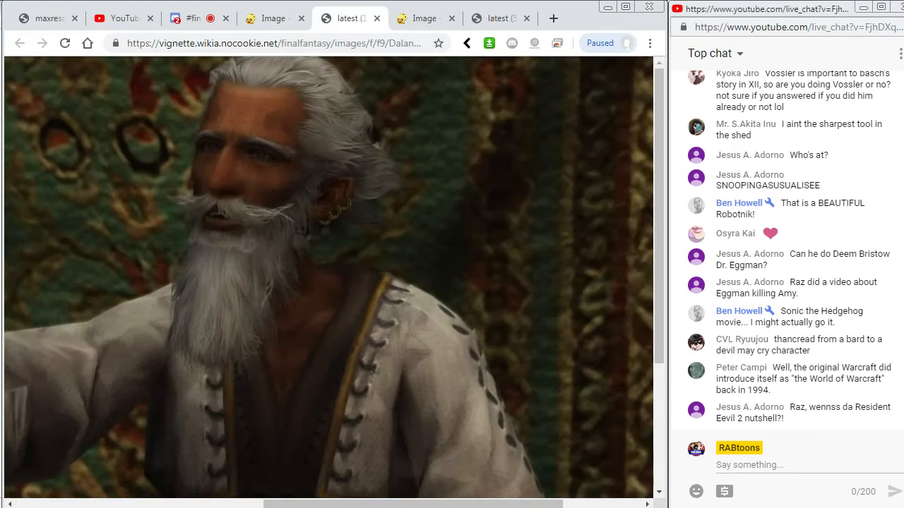
pyautogui.hotkey('alt', 'Tab')
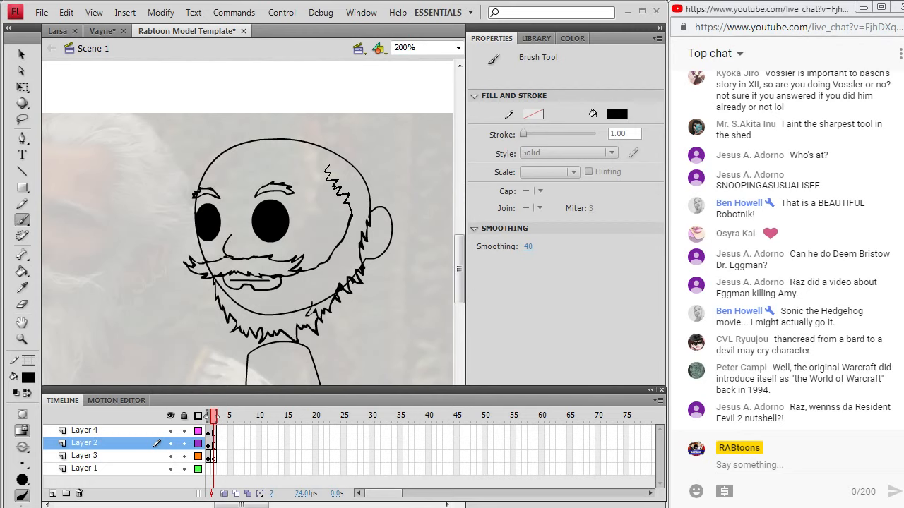
pyautogui.hotkey('alt', 'Tab')
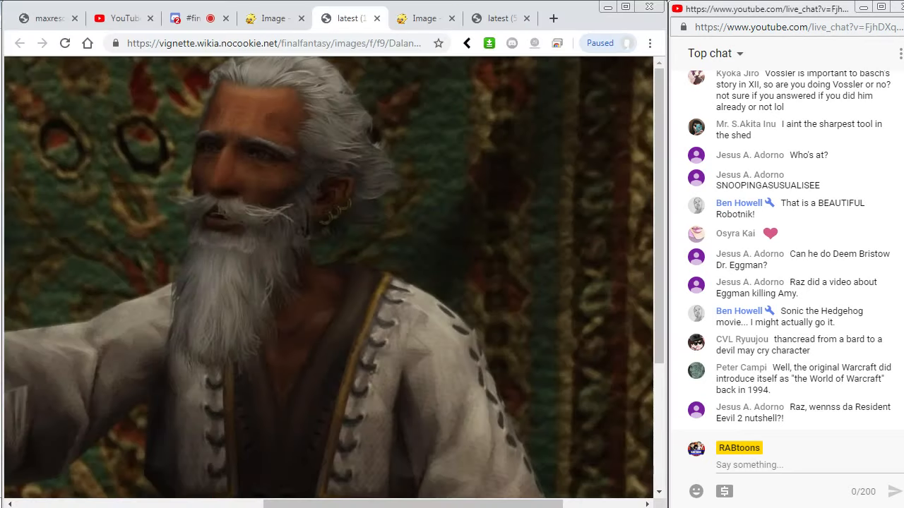
pyautogui.hotkey('alt', 'Tab')
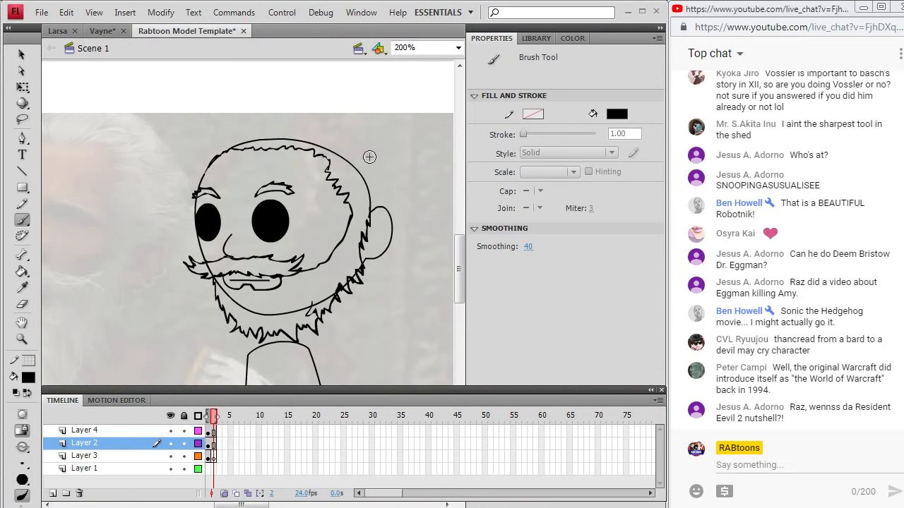
# Brush spiky hair tufts at the side of the head above the ear, following Dalan's image
pyautogui.hotkey('alt', 'Tab')
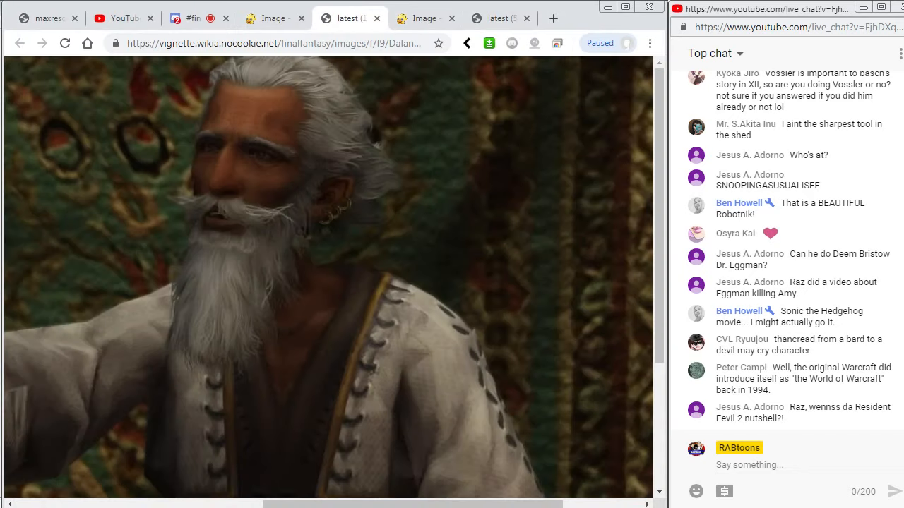
pyautogui.hotkey('alt', 'Tab')
pyautogui.moveTo(353, 204); pyautogui.dragTo(387, 200)
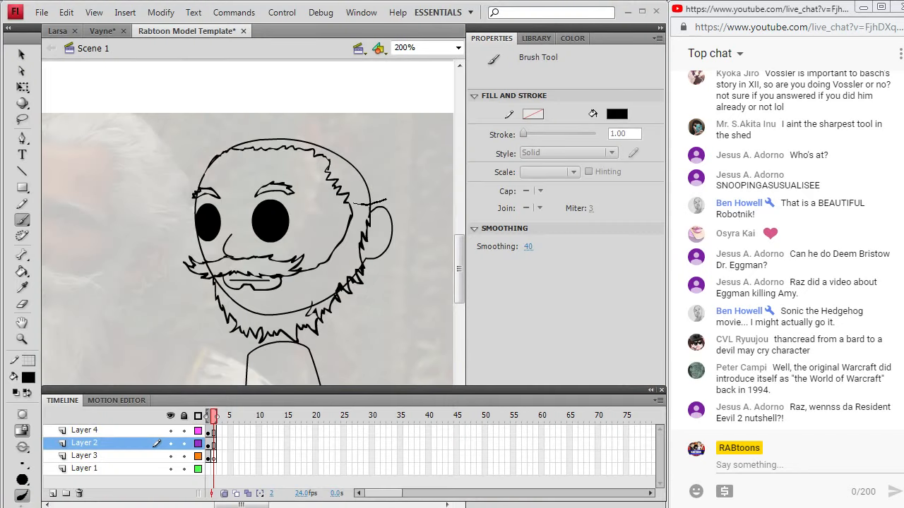
pyautogui.moveTo(344, 172)
pyautogui.mouseDown()
pyautogui.moveTo(370, 165)
pyautogui.moveTo(387, 189)
pyautogui.mouseUp()
pyautogui.hotkey('alt', 'Tab')
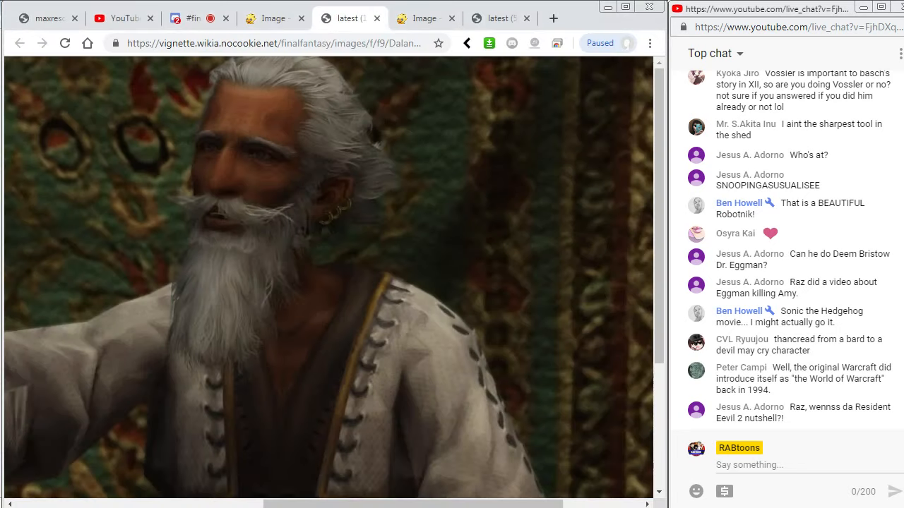
pyautogui.hotkey('alt', 'Tab')
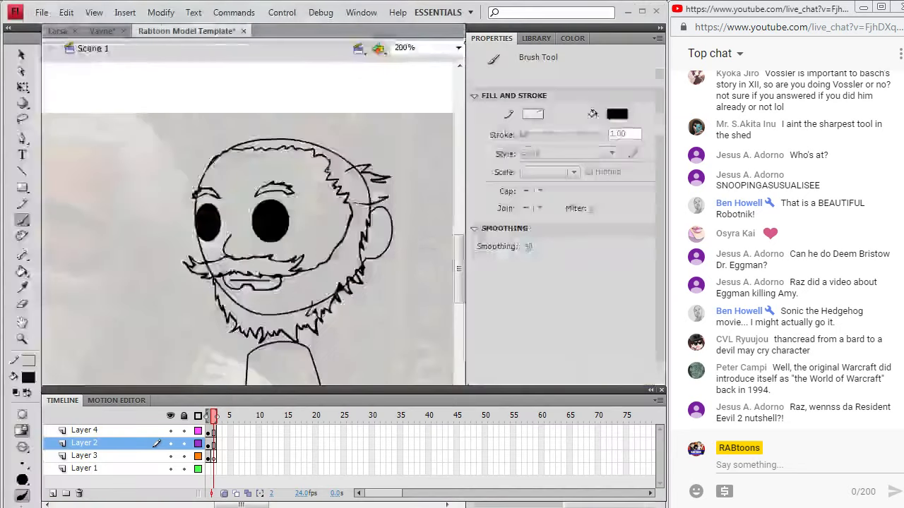
pyautogui.hotkey('alt', 'Tab')
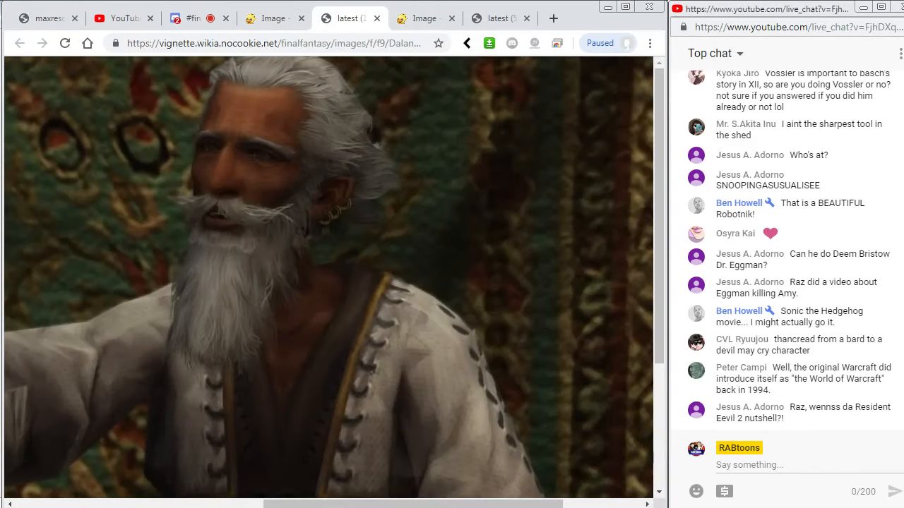
pyautogui.hotkey('alt', 'Tab')
# Erase the upper part of the template ear outline on Layer 2
pyautogui.click(214, 442)
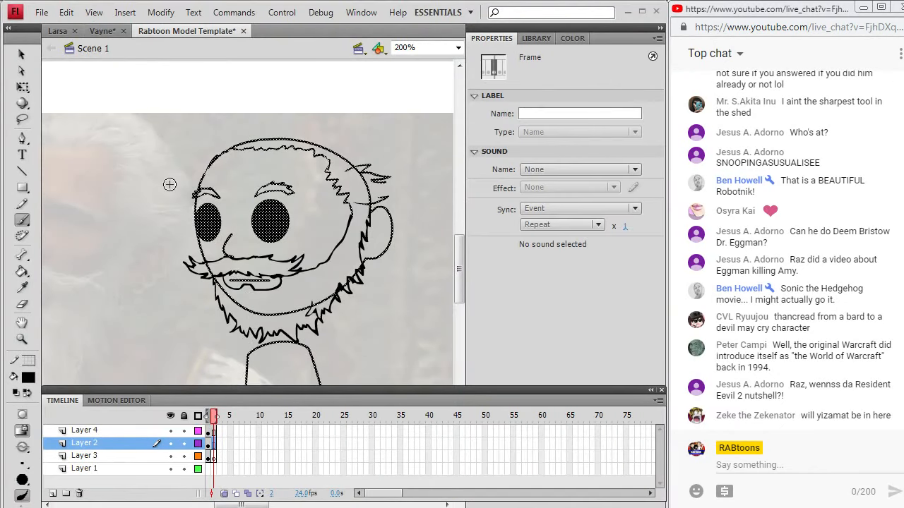
pyautogui.click(21, 55)
pyautogui.click(405, 206)
pyautogui.click(392, 219)
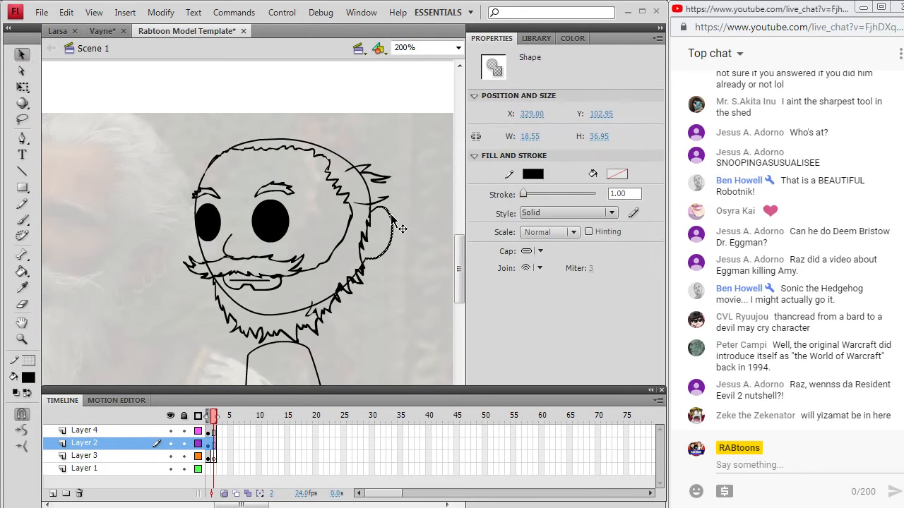
pyautogui.click(401, 210)
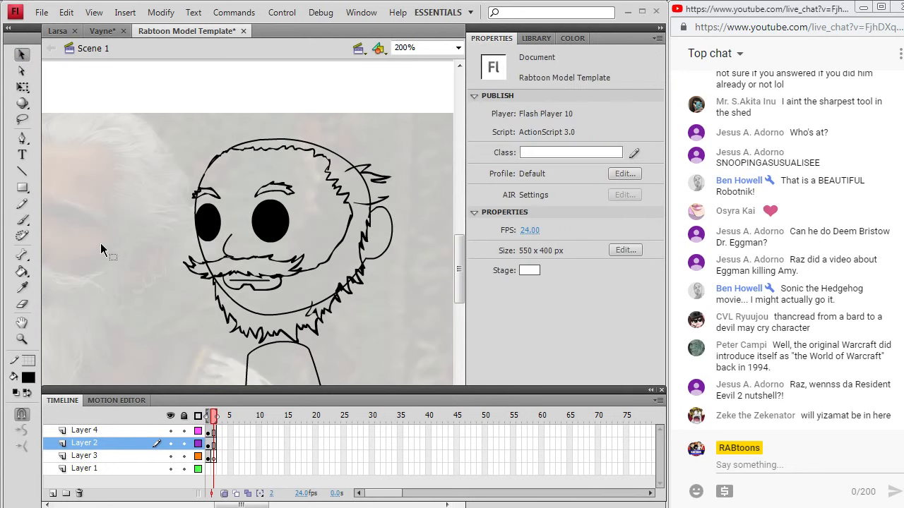
pyautogui.click(21, 304)
pyautogui.moveTo(391, 213); pyautogui.dragTo(391, 218)
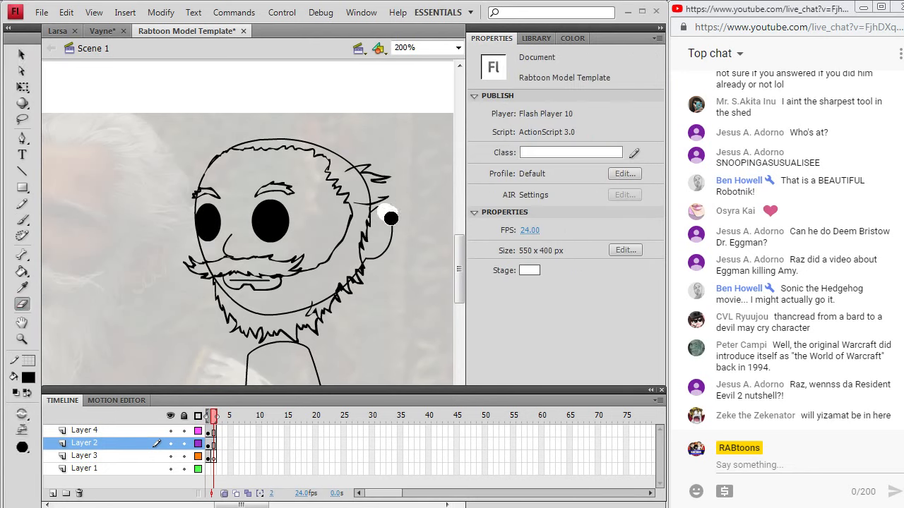
# Draw a pointed upper ear on Layer 2, joining it to the remaining lower ear curve and checking Dalan's image
pyautogui.click(22, 220)
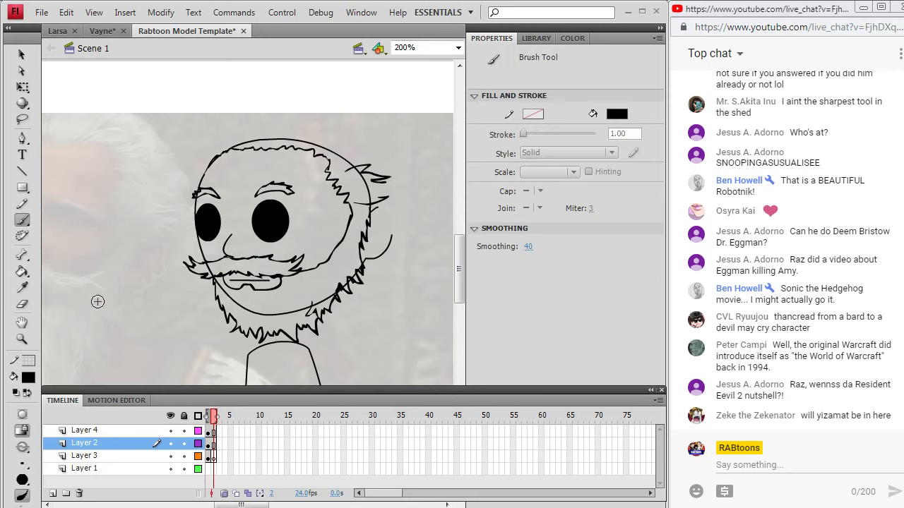
pyautogui.click(214, 444)
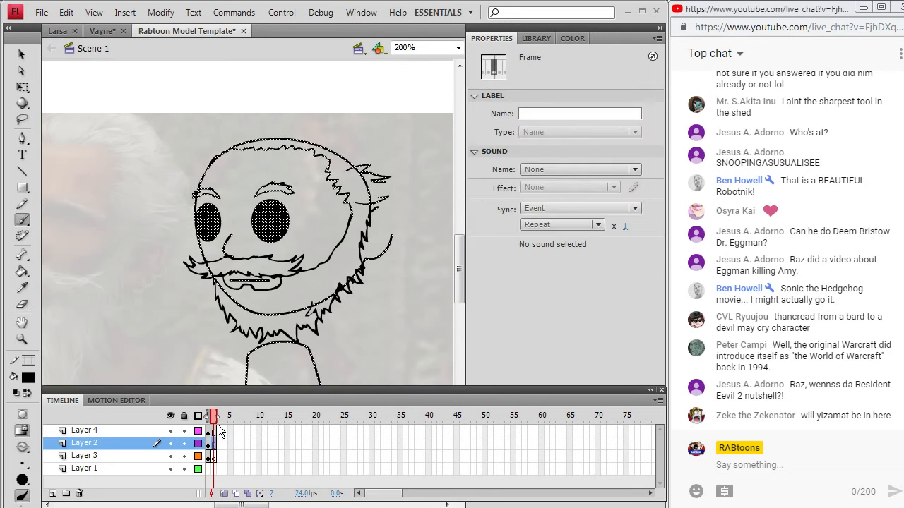
pyautogui.click(214, 430)
pyautogui.click(213, 440)
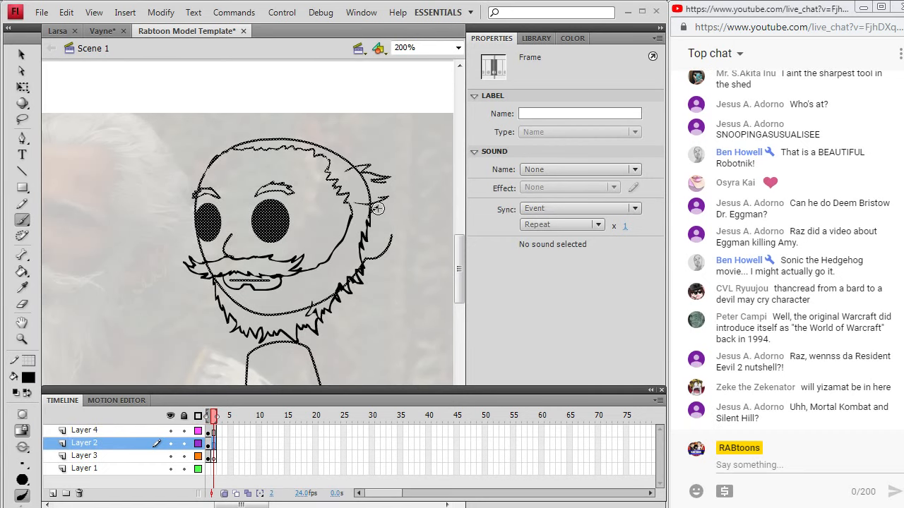
pyautogui.moveTo(377, 209); pyautogui.dragTo(370, 212)
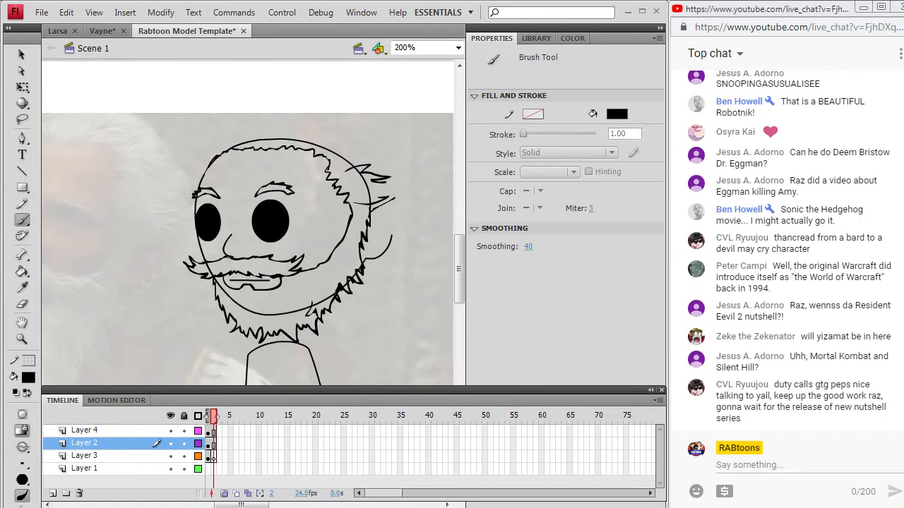
pyautogui.moveTo(393, 238); pyautogui.dragTo(394, 240)
pyautogui.hotkey('alt', 'Tab')
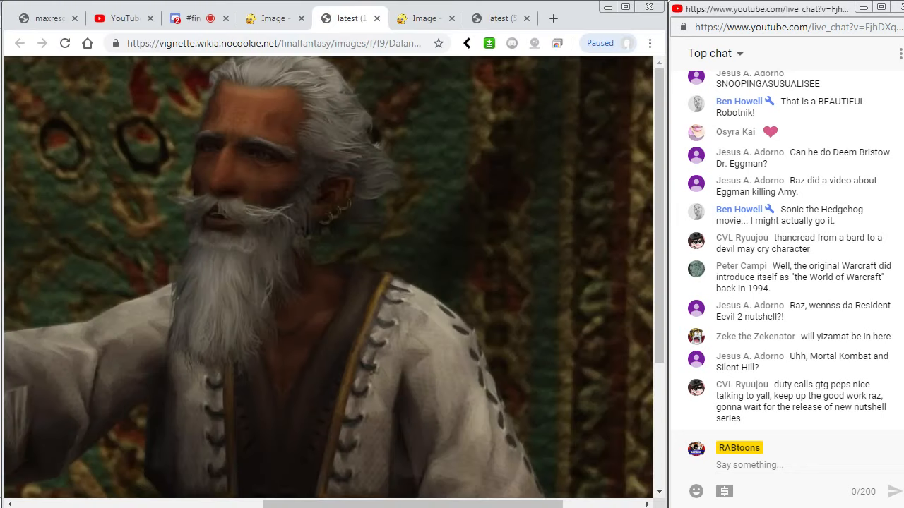
pyautogui.hotkey('alt', 'Tab')
pyautogui.hotkey('alt', 'Tab')
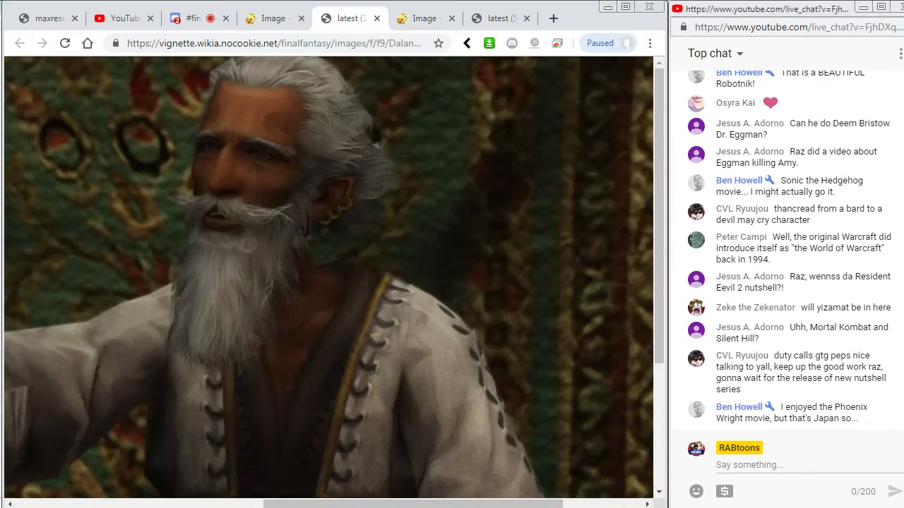
pyautogui.hotkey('alt', 'Tab')
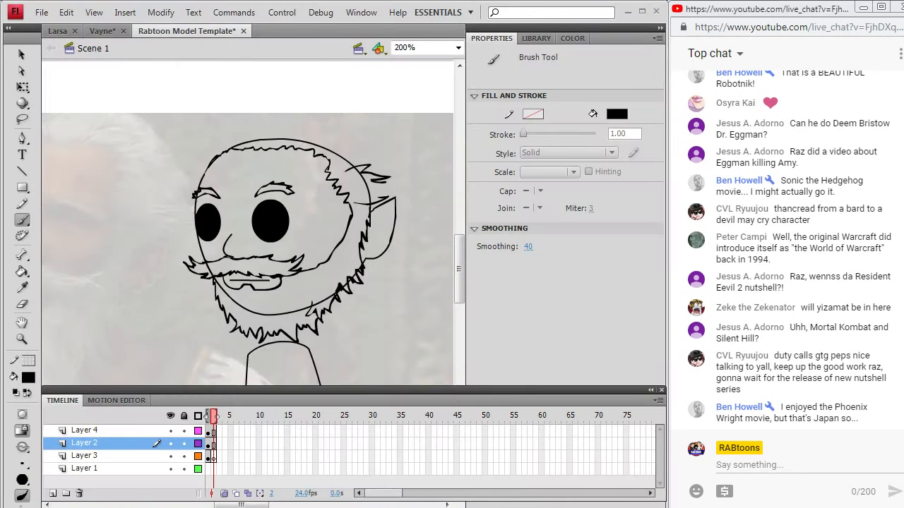
# Draw the swept-back hair outline on Layer 2 from the temple up over the crown toward the back, following Dalan's image
pyautogui.hotkey('alt', 'Tab')
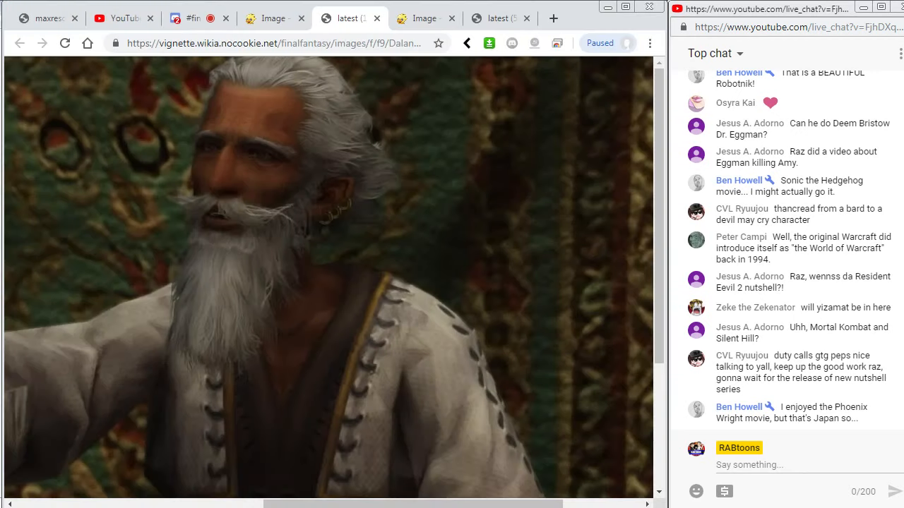
pyautogui.hotkey('alt', 'Tab')
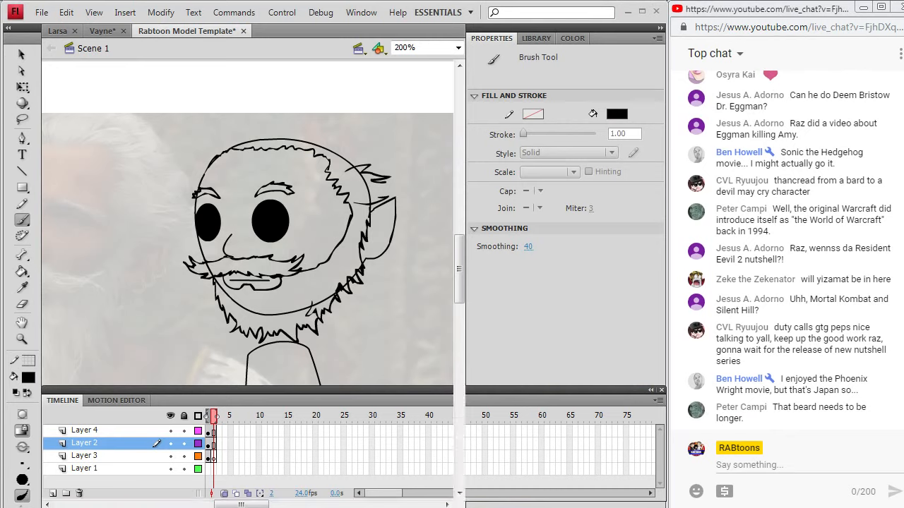
pyautogui.hotkey('alt', 'Tab')
pyautogui.hotkey('alt', 'Tab')
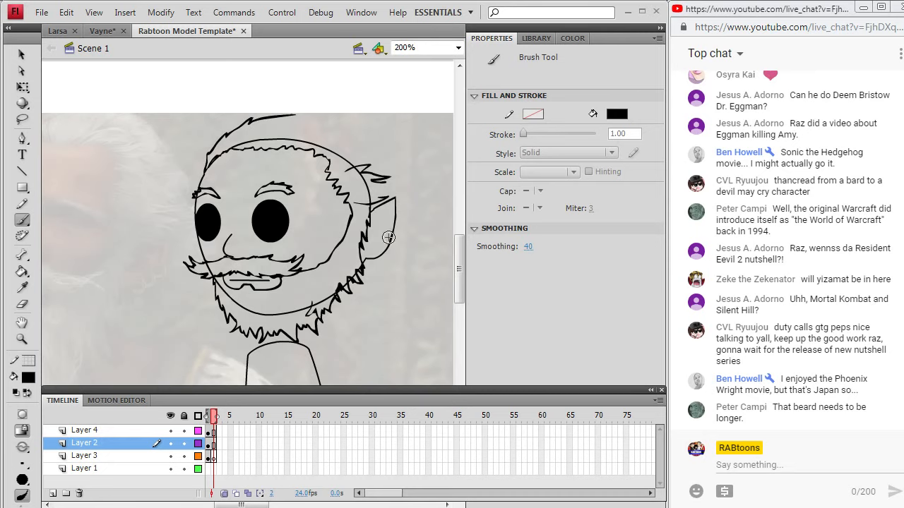
pyautogui.hotkey('alt', 'Tab')
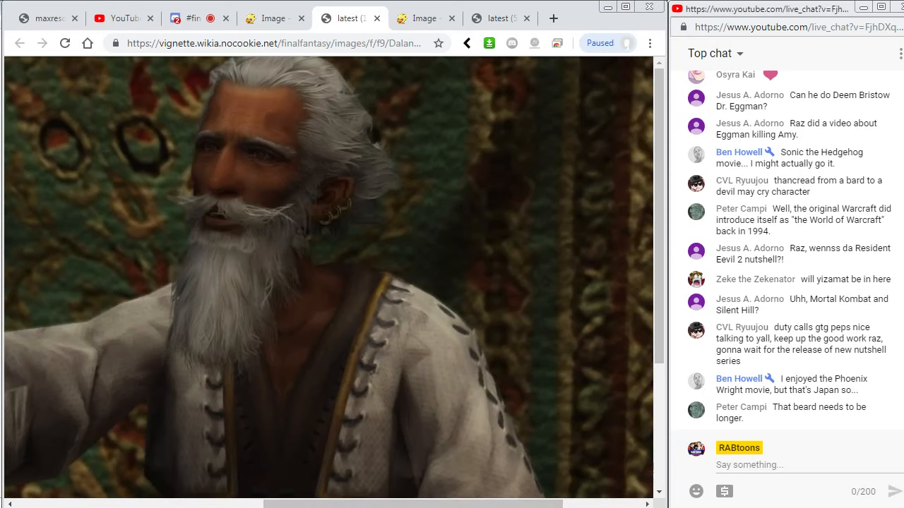
pyautogui.hotkey('alt', 'Tab')
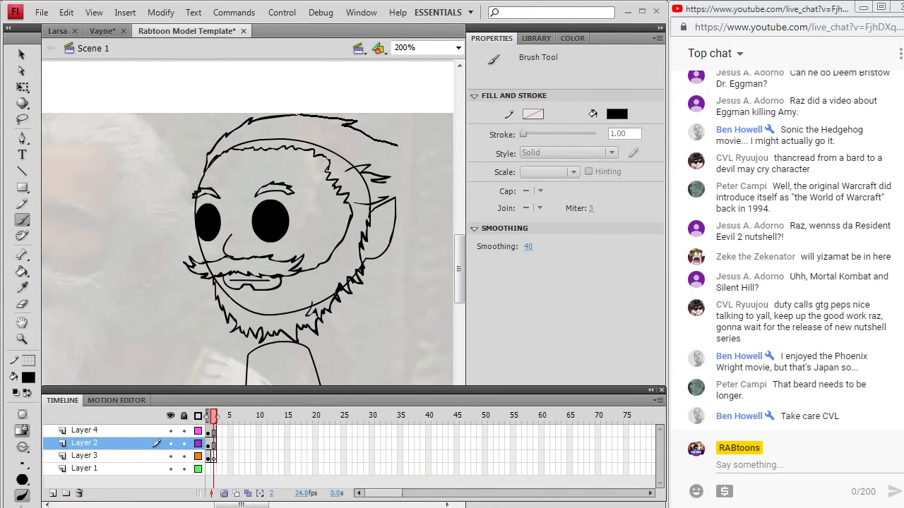
# Draw the jagged hair spikes down the back of the head to behind the ear, plus short strokes beside the ear
pyautogui.moveTo(416, 175); pyautogui.dragTo(431, 189)
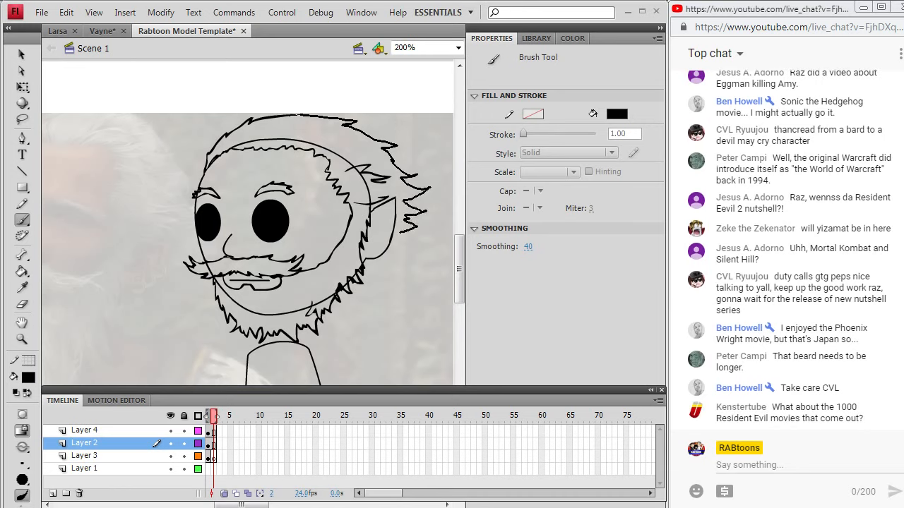
pyautogui.hotkey('alt', 'Tab')
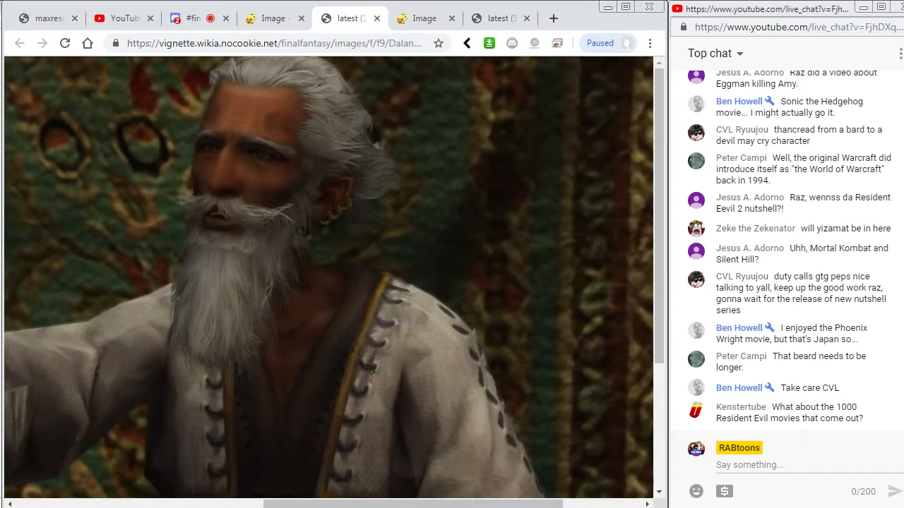
pyautogui.hotkey('alt', 'Tab')
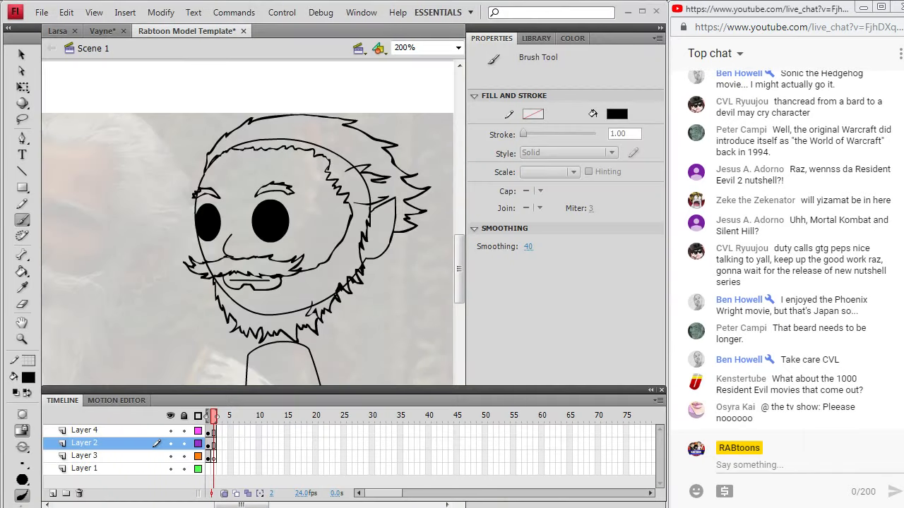
pyautogui.hotkey('alt', 'Tab')
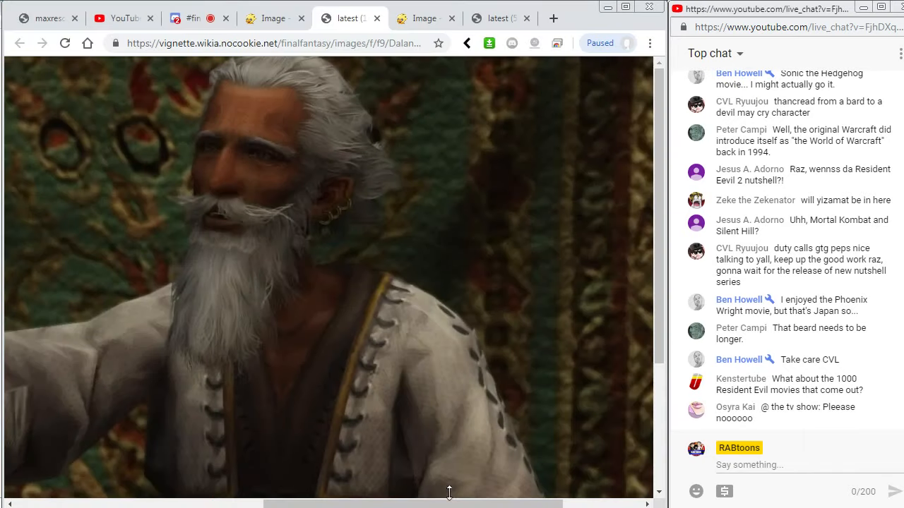
pyautogui.hotkey('alt', 'Tab')
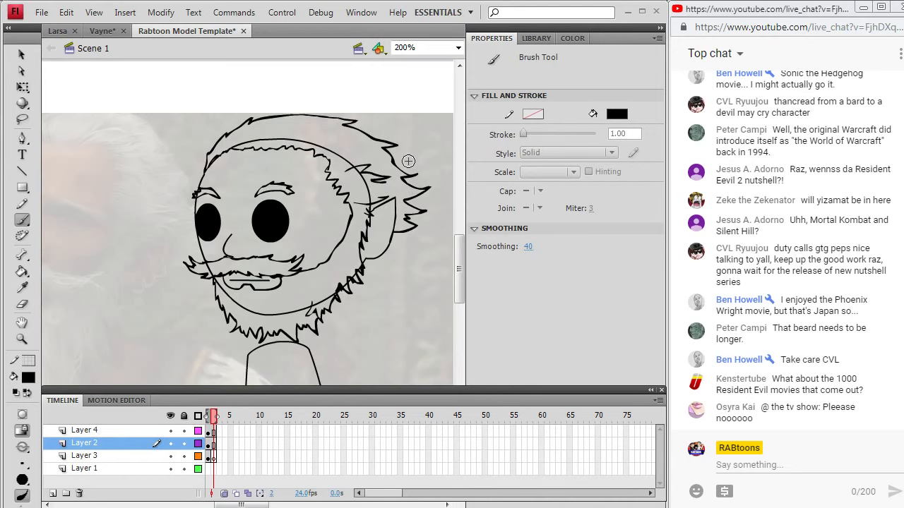
pyautogui.hotkey('alt', 'Tab')
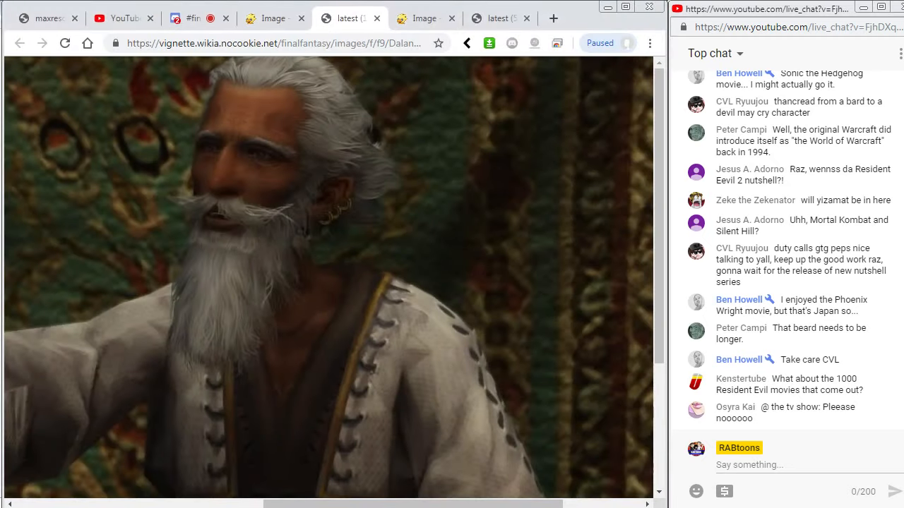
pyautogui.hotkey('alt', 'Tab')
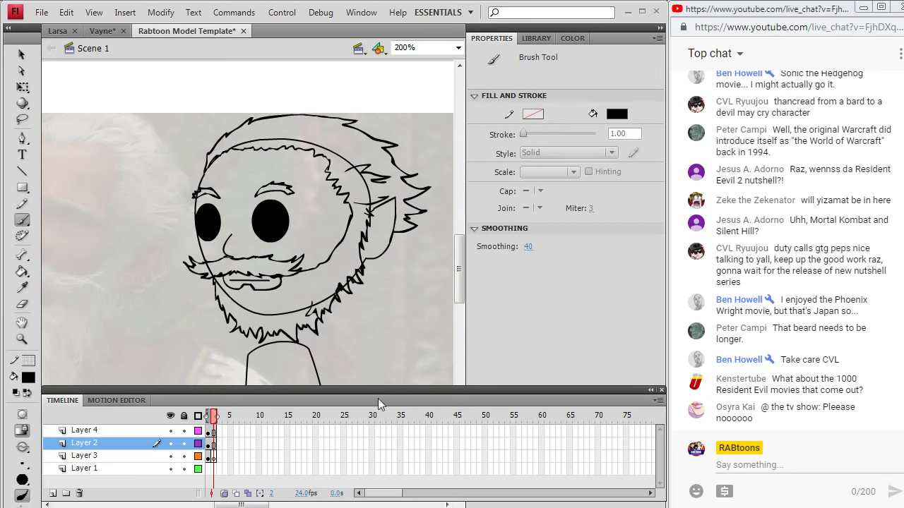
# Move the whole body outline on Layer 2 straight down 18 pixels, away from the beard
pyautogui.click(23, 57)
pyautogui.moveTo(458, 275); pyautogui.dragTo(458, 302)
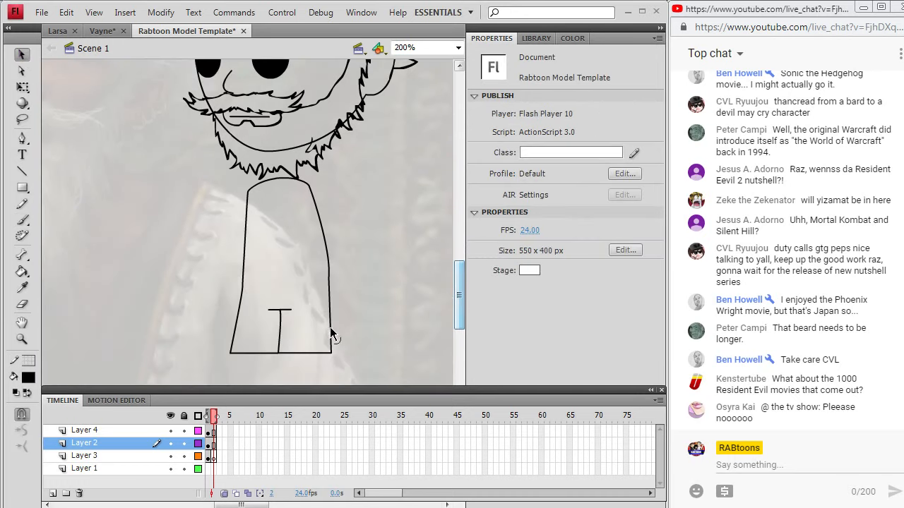
pyautogui.doubleClick(328, 351)
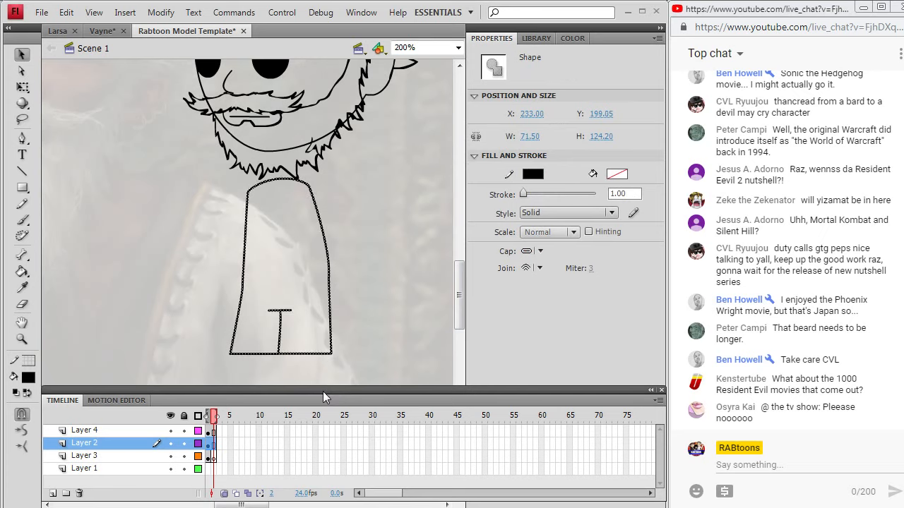
pyautogui.press('Down')
pyautogui.press('Down')
pyautogui.press('Down')
pyautogui.press('Down')
pyautogui.press('Down')
pyautogui.press('Down')
pyautogui.press('Down')
pyautogui.press('Down')
pyautogui.press('Down')
pyautogui.press('Down')
pyautogui.press('Down')
pyautogui.press('Down')
pyautogui.press('Down')
pyautogui.press('Down')
pyautogui.press('Down')
pyautogui.press('Down')
pyautogui.press('Down')
pyautogui.press('Down')
pyautogui.click(395, 308)
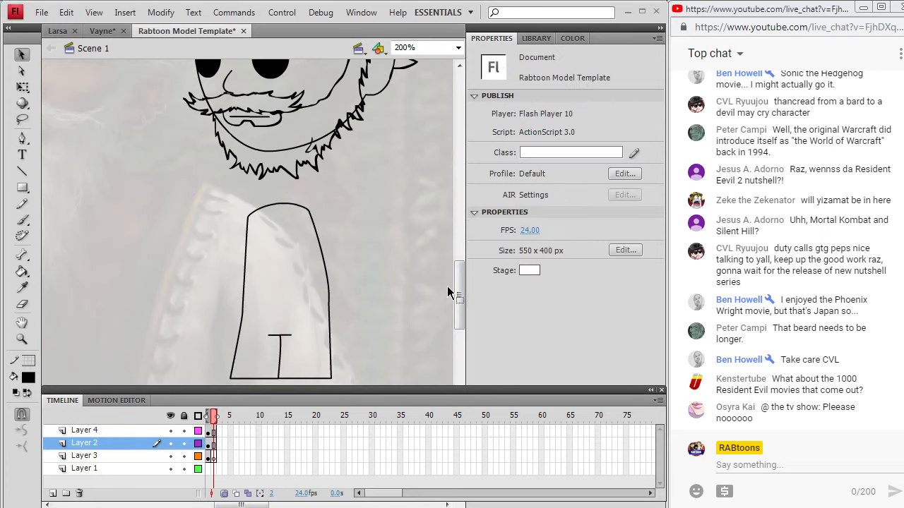
# Brush small hoop earrings along the ear's lower edge on Layer 4, following Dalan's image
pyautogui.moveTo(458, 293); pyautogui.dragTo(456, 273)
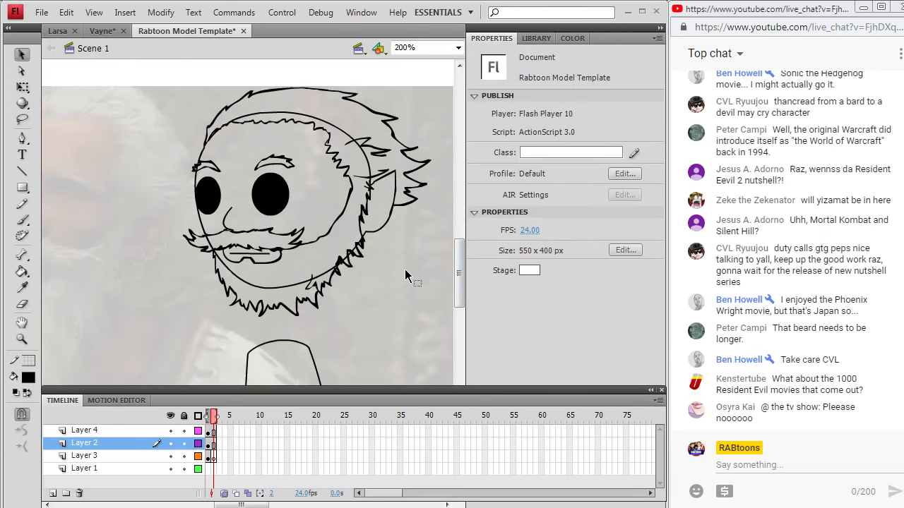
pyautogui.press('b')
pyautogui.click(84, 430)
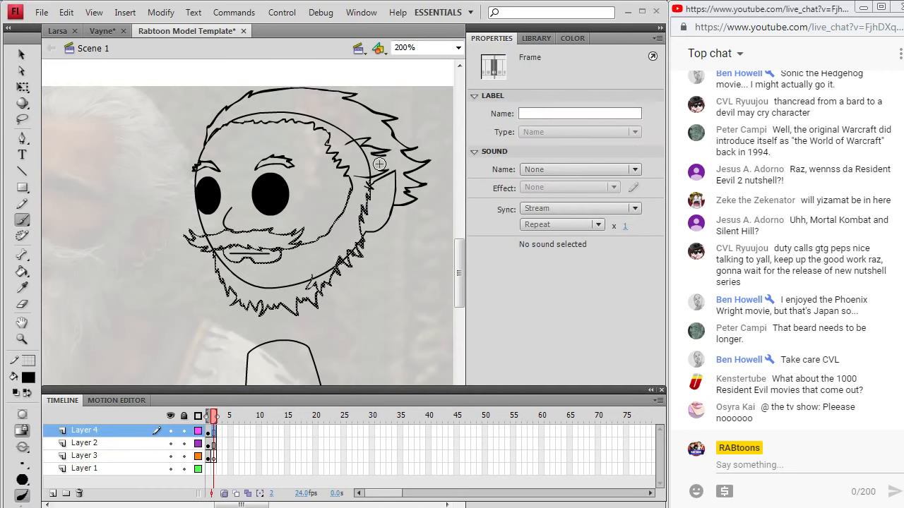
pyautogui.moveTo(370, 183); pyautogui.dragTo(370, 185)
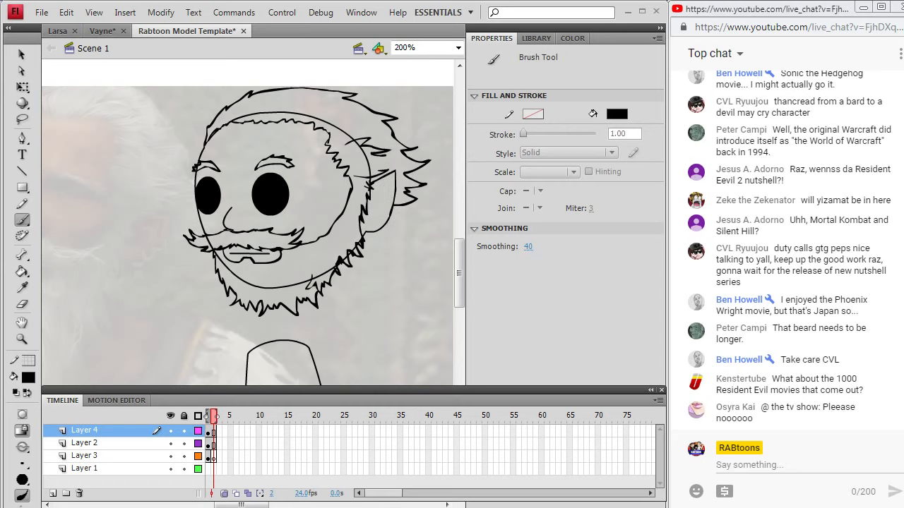
pyautogui.hotkey('alt', 'Tab')
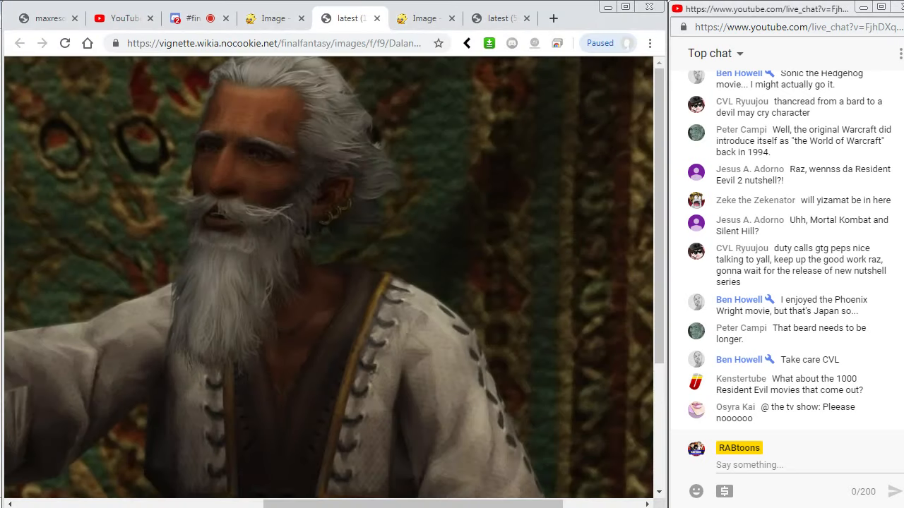
pyautogui.hotkey('alt', 'Tab')
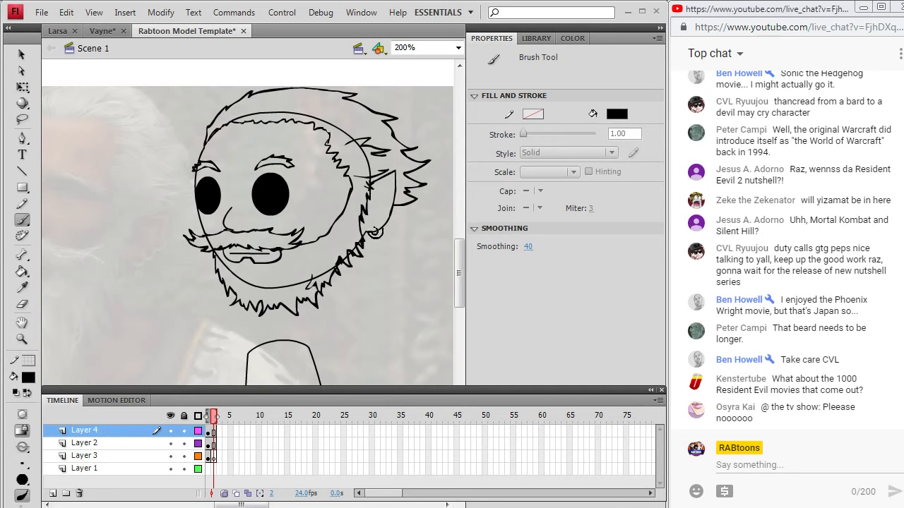
pyautogui.moveTo(375, 231); pyautogui.dragTo(385, 225)
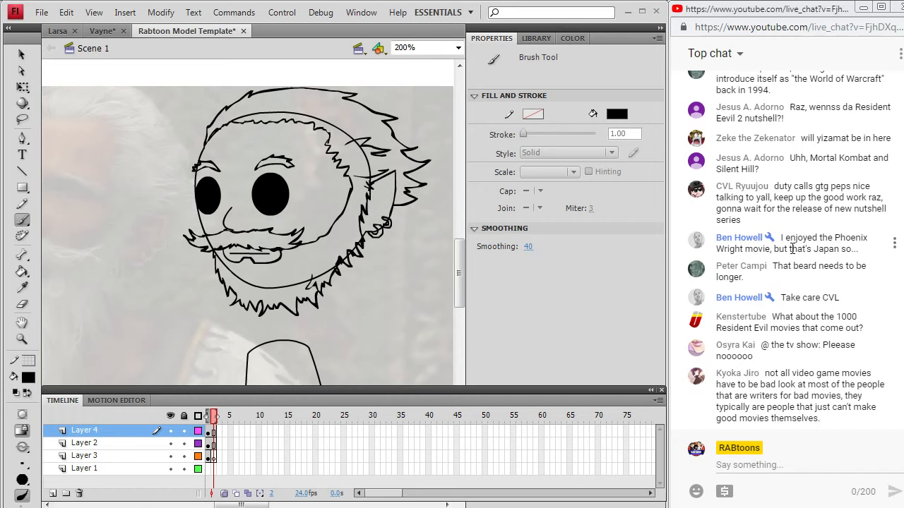
pyautogui.hotkey('ctrl', 'z')
# Cut all of Layer 4's artwork on this frame and paste it in place onto Layer 2
pyautogui.click(21, 54)
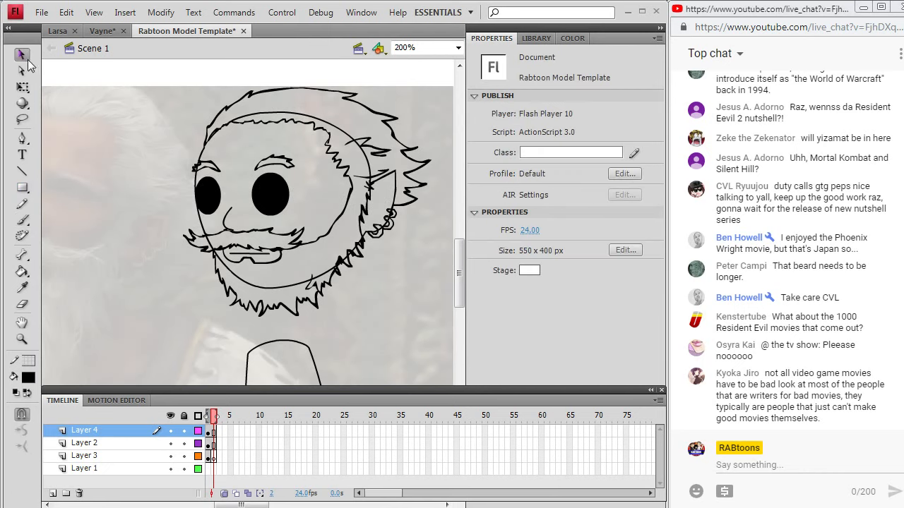
pyautogui.click(215, 431)
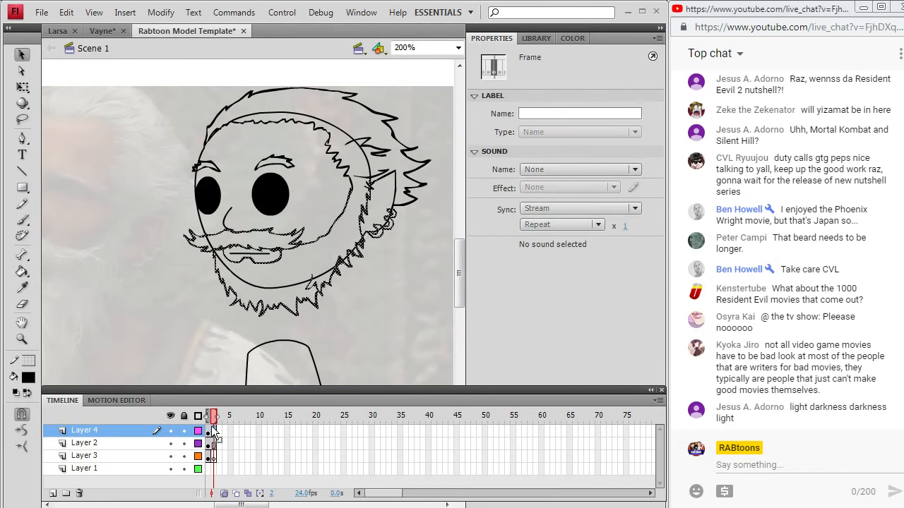
pyautogui.click(66, 12)
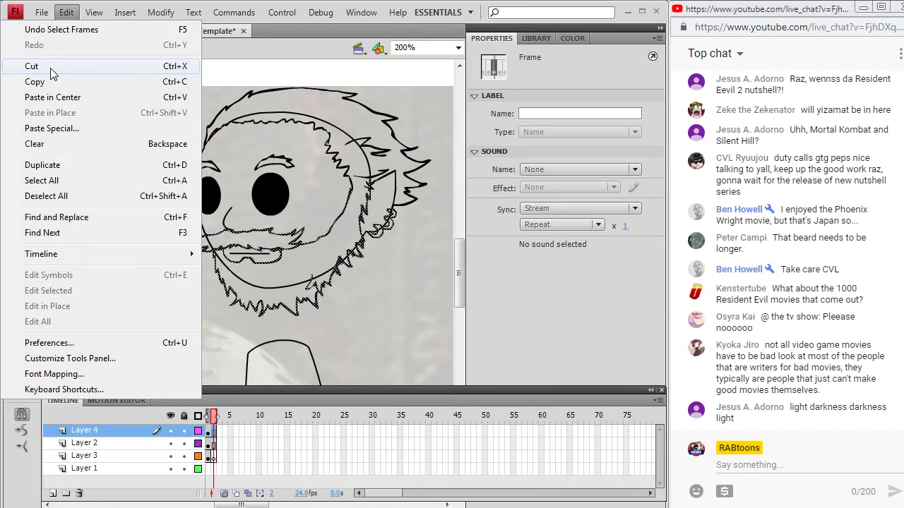
pyautogui.click(53, 66)
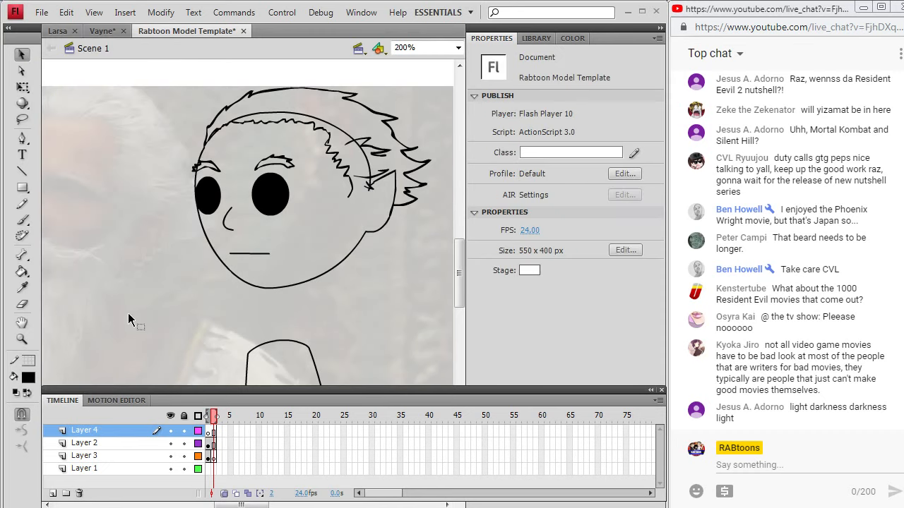
pyautogui.click(212, 443)
pyautogui.click(71, 17)
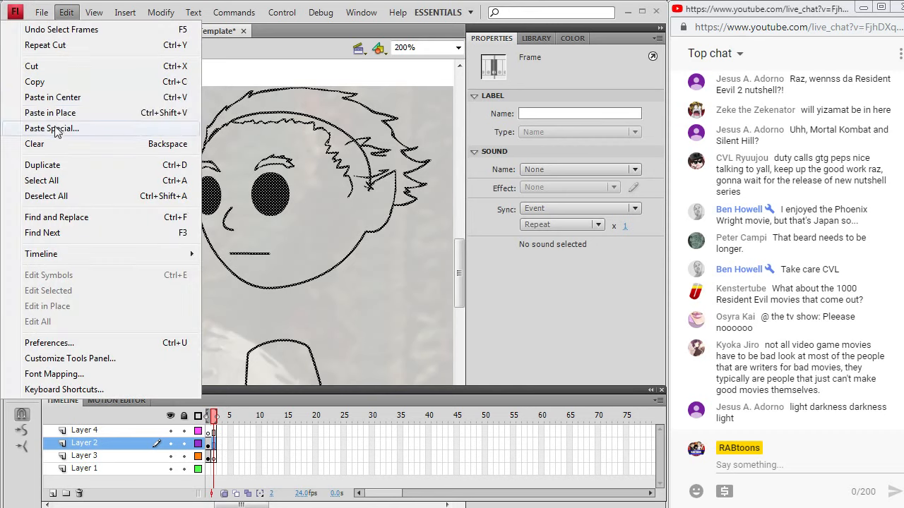
pyautogui.click(60, 107)
pyautogui.click(104, 216)
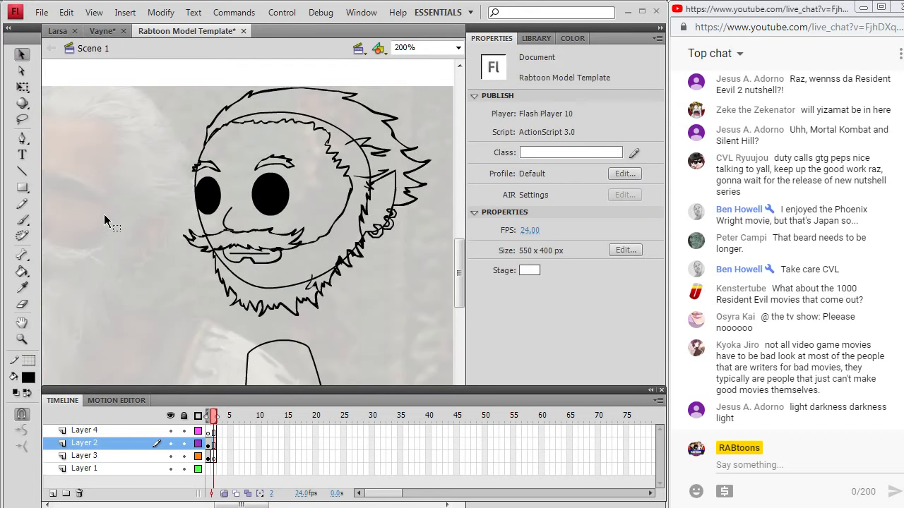
# Delete the template's chin and cheek outline around the beard and mustache, plus the small overlap at the far eyebrow
pyautogui.click(241, 281)
pyautogui.press('Delete')
pyautogui.click(211, 245)
pyautogui.press('Delete')
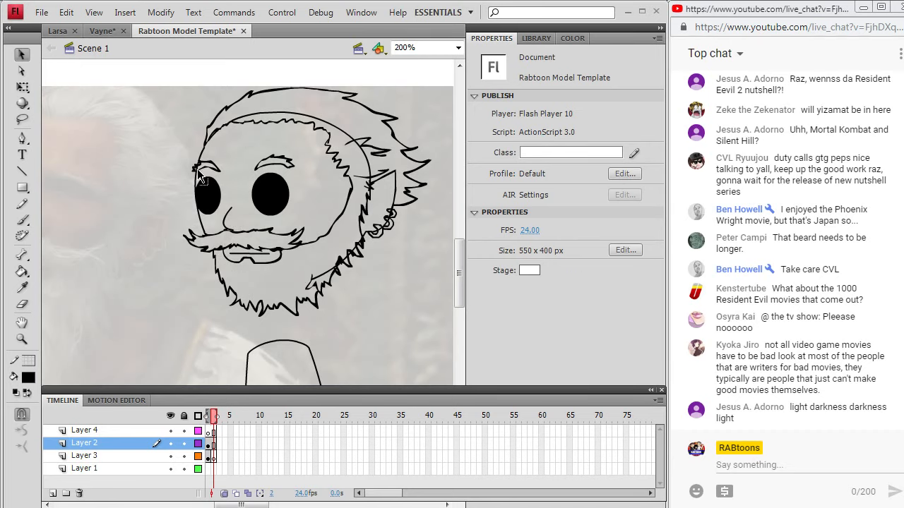
pyautogui.click(198, 169)
pyautogui.click(189, 168)
pyautogui.click(197, 171)
pyautogui.press('Delete')
# Delete the template's head outline segments running through the hair, from above the ear over the crown to the temple
pyautogui.click(366, 161)
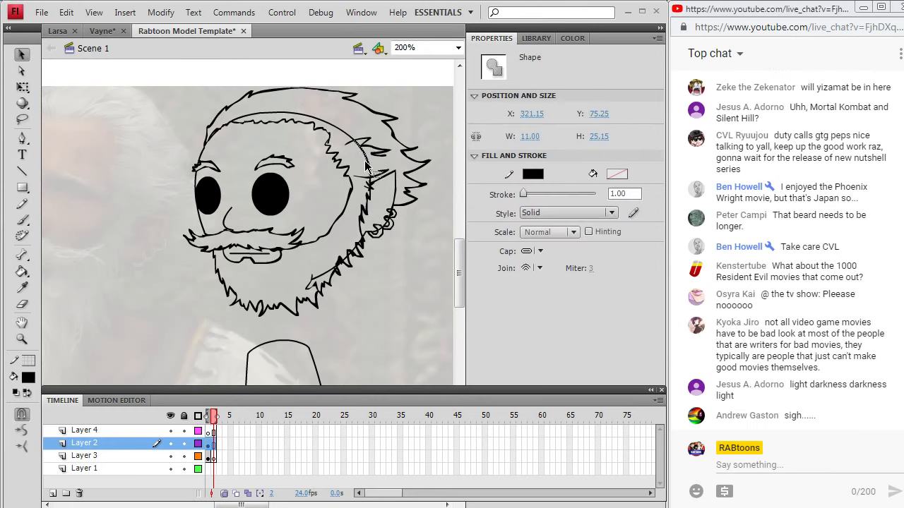
pyautogui.press('Delete')
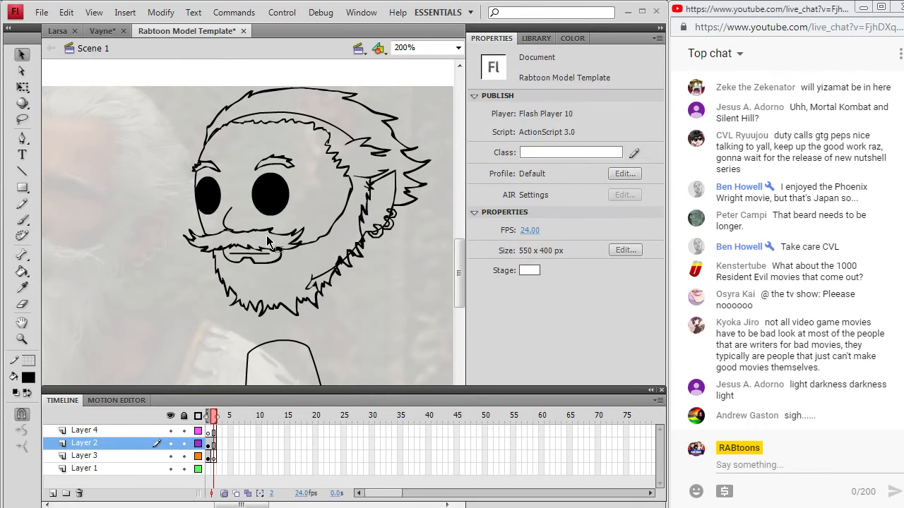
pyautogui.click(345, 135)
pyautogui.press('Delete')
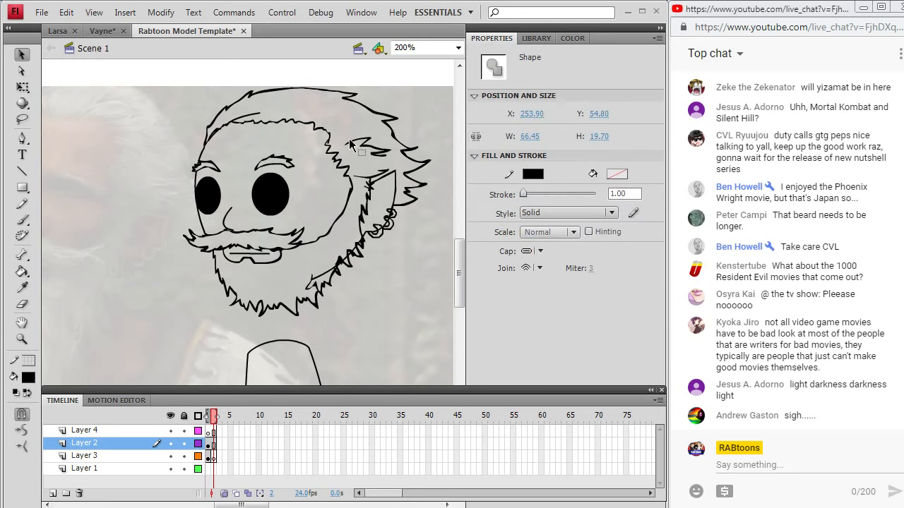
pyautogui.click(246, 113)
pyautogui.press('Delete')
pyautogui.press('Delete')
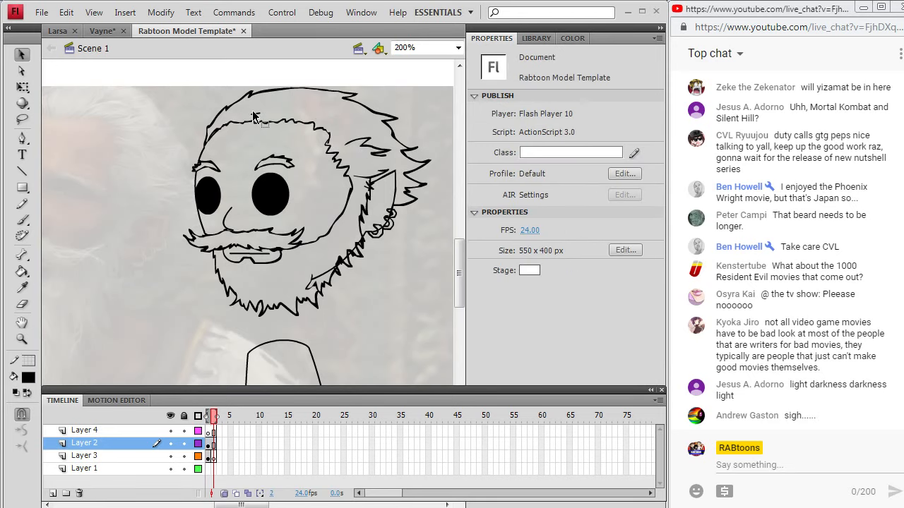
pyautogui.click(259, 113)
pyautogui.click(214, 136)
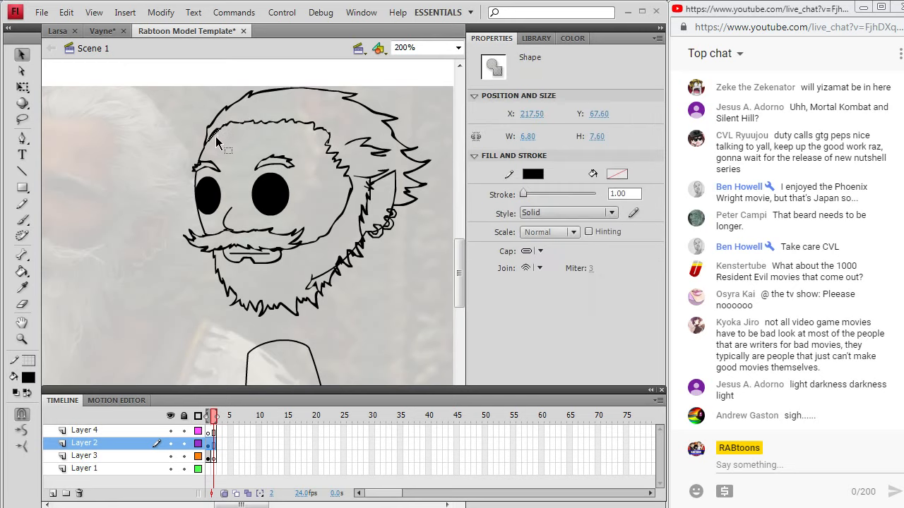
pyautogui.press('Delete')
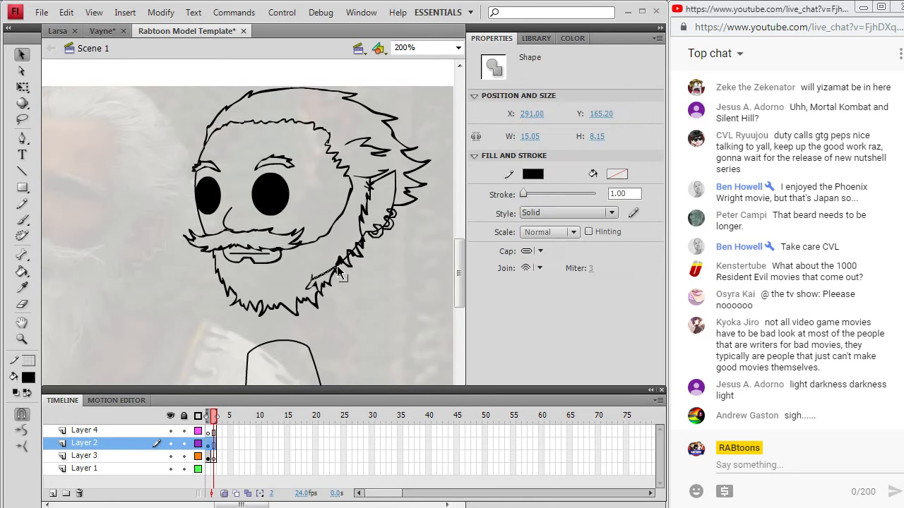
# Delete the leftover template jawline fragments overlapping the jagged beard edge below the ear
pyautogui.click(356, 250)
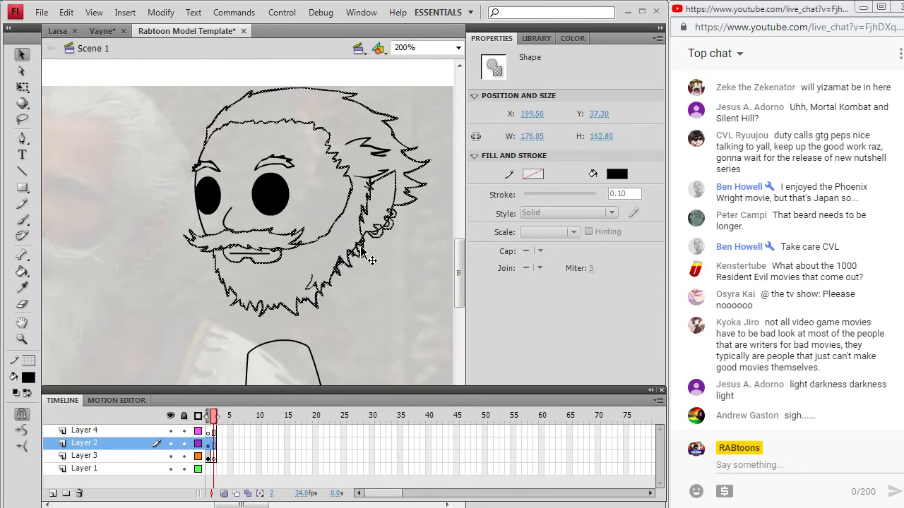
pyautogui.click(363, 252)
pyautogui.click(360, 252)
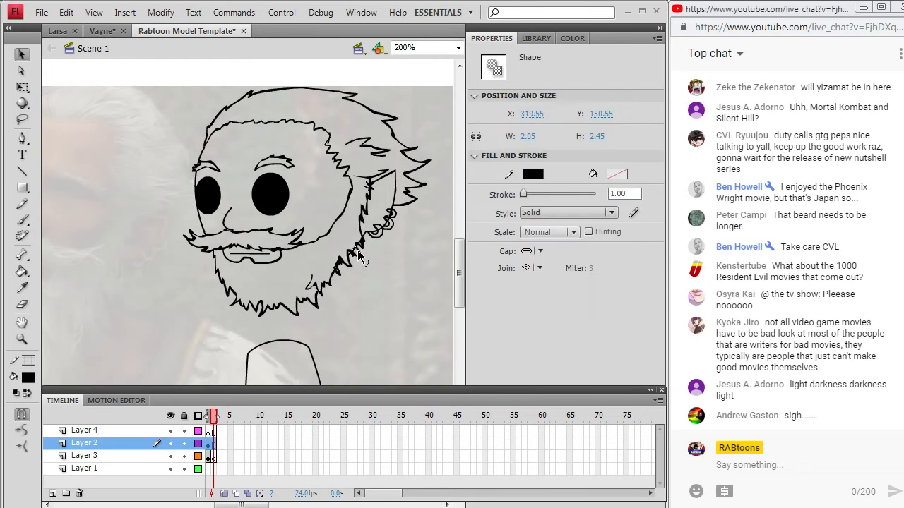
pyautogui.click(364, 256)
pyautogui.click(362, 248)
pyautogui.click(356, 238)
pyautogui.click(361, 243)
pyautogui.click(364, 245)
# Delete the ear outline fragments that cross the insides of the hoop earrings
pyautogui.click(384, 231)
pyautogui.click(387, 233)
pyautogui.click(390, 223)
pyautogui.click(391, 223)
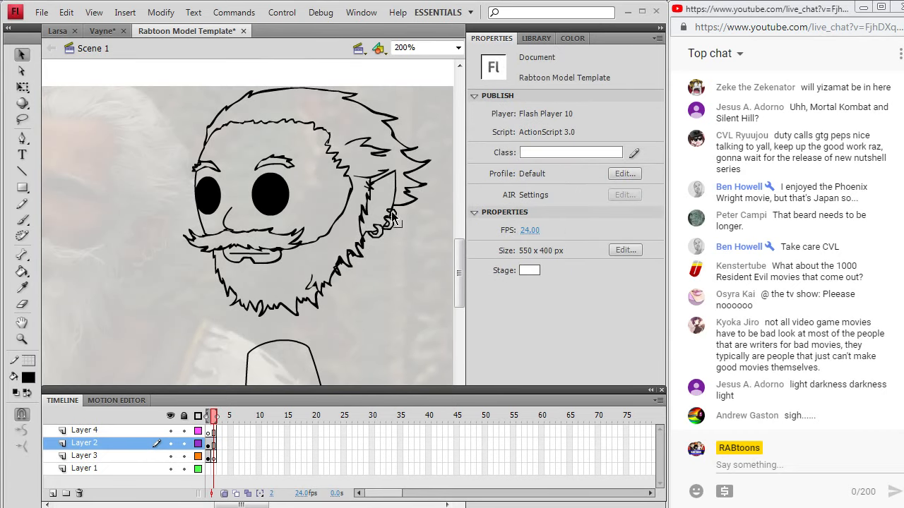
pyautogui.click(392, 221)
pyautogui.click(391, 219)
pyautogui.click(393, 218)
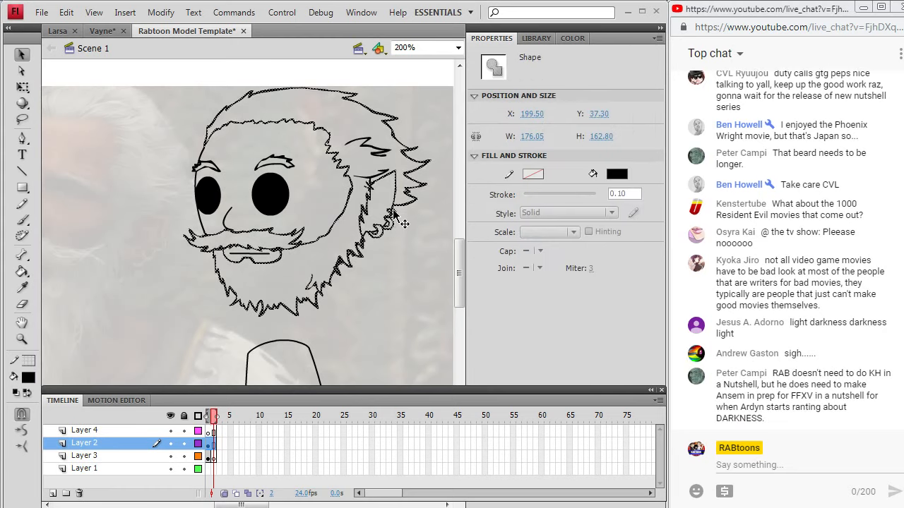
pyautogui.click(397, 216)
pyautogui.click(392, 219)
pyautogui.click(405, 212)
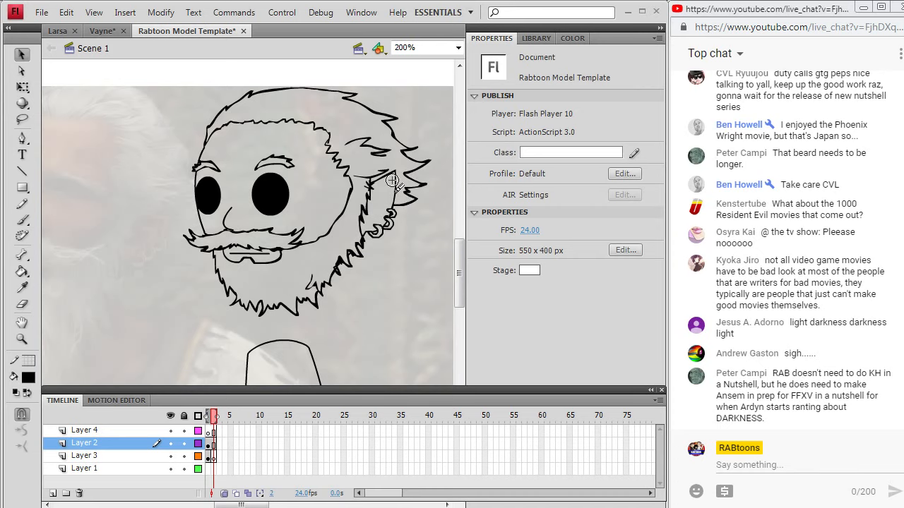
# Brush short wrinkle lines under both eyes and on the near cheek on Layer 2, checking Dalan's image
pyautogui.hotkey('alt', 'Tab')
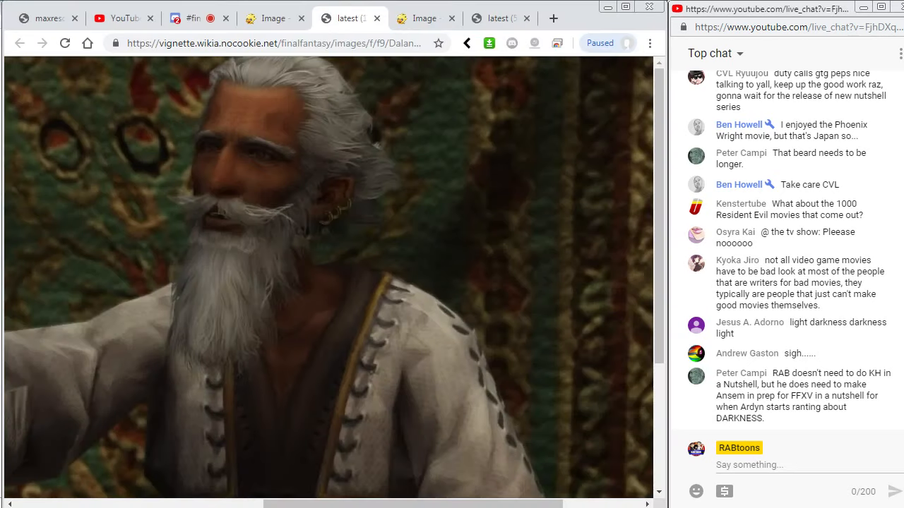
pyautogui.hotkey('alt', 'Tab')
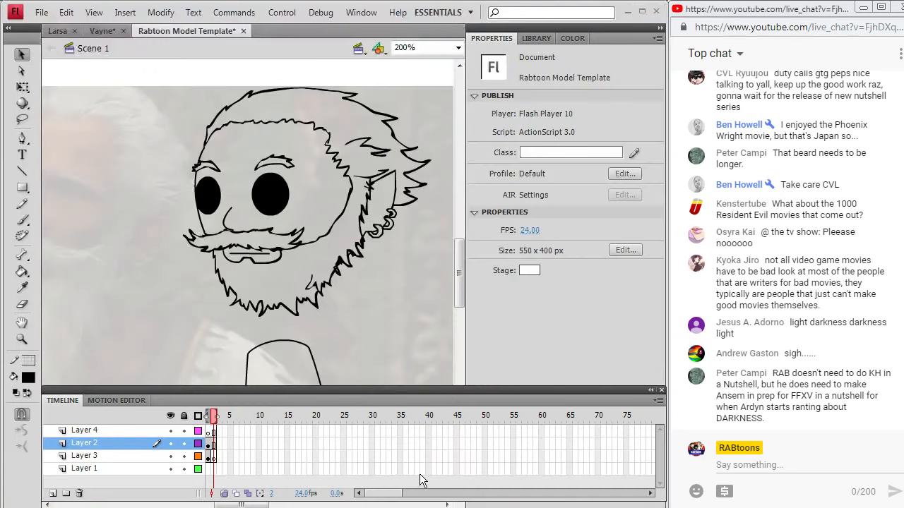
pyautogui.click(21, 218)
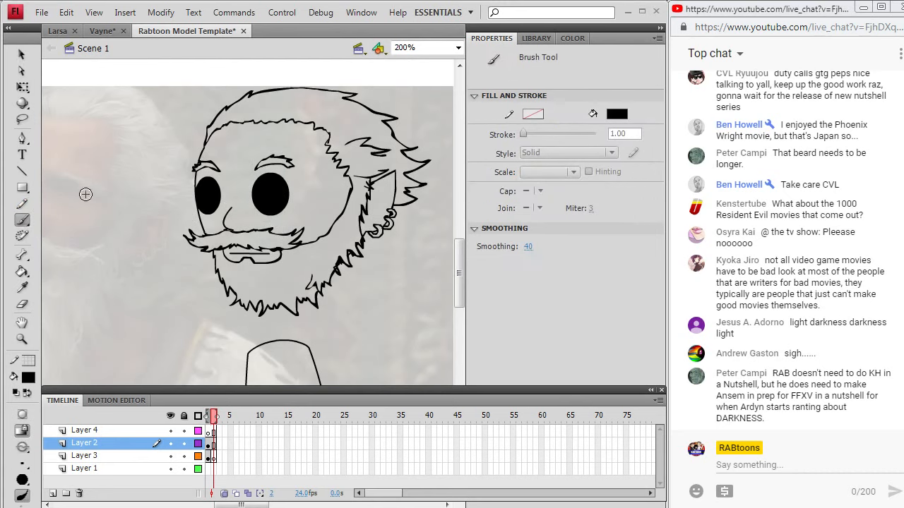
pyautogui.click(214, 449)
pyautogui.moveTo(203, 219); pyautogui.dragTo(201, 218)
pyautogui.moveTo(281, 220); pyautogui.dragTo(313, 227)
# Brush short strand strokes into the hair above the forehead and along the side, following Dalan's image
pyautogui.hotkey('alt', 'Tab')
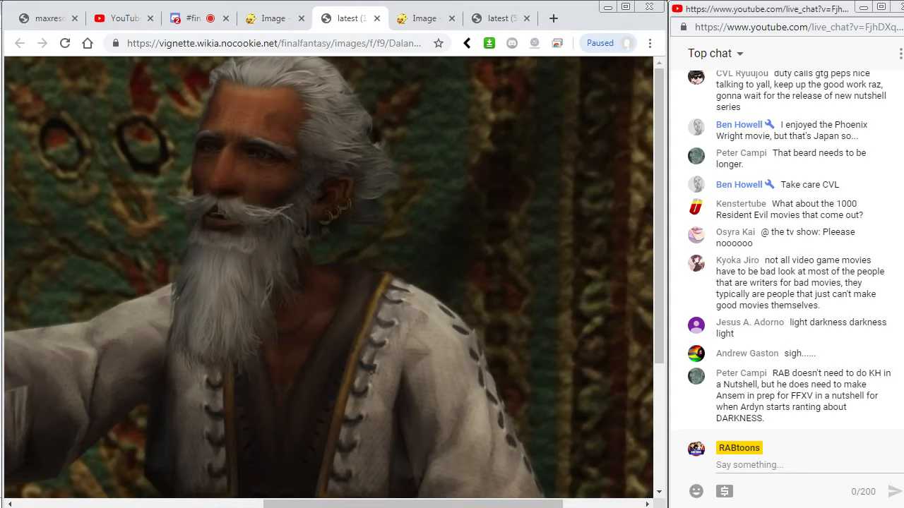
pyautogui.hotkey('alt', 'Tab')
pyautogui.hotkey('alt', 'Tab')
pyautogui.hotkey('alt', 'Tab')
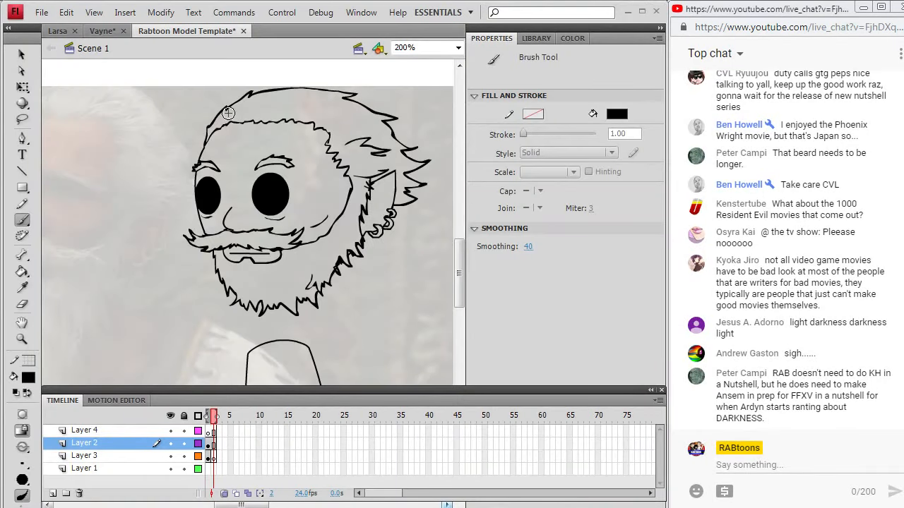
pyautogui.moveTo(228, 115); pyautogui.dragTo(287, 108)
pyautogui.hotkey('alt', 'Tab')
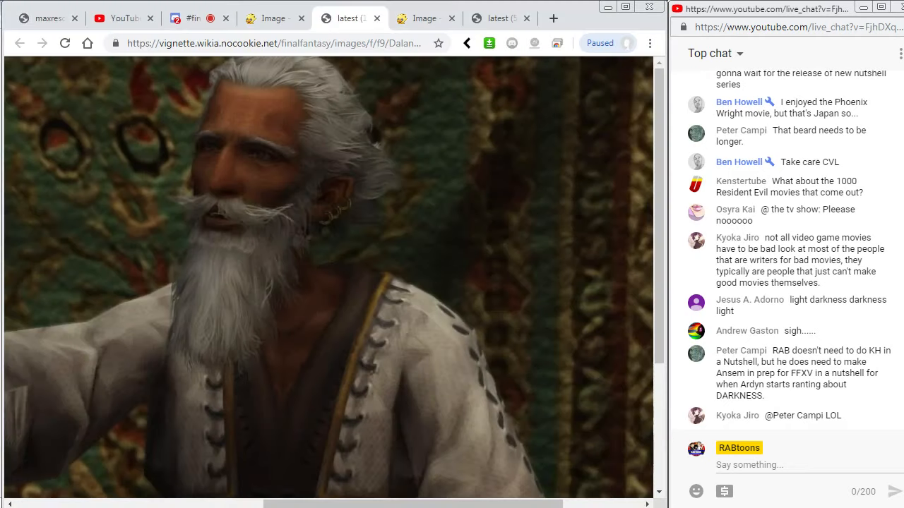
pyautogui.hotkey('alt', 'Tab')
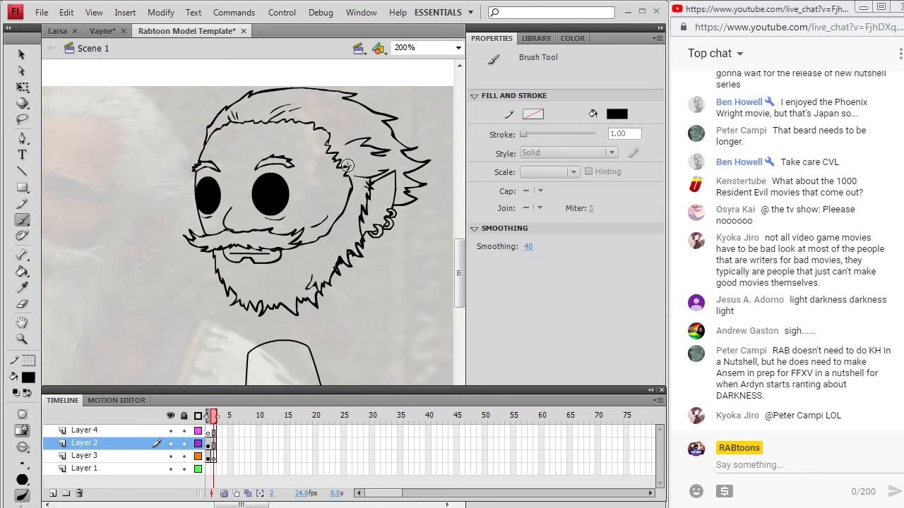
pyautogui.moveTo(357, 125); pyautogui.dragTo(366, 119)
# Brush short strand strokes inside the beard below the mouth and along its sides, checking against Dalan's image
pyautogui.hotkey('alt', 'Tab')
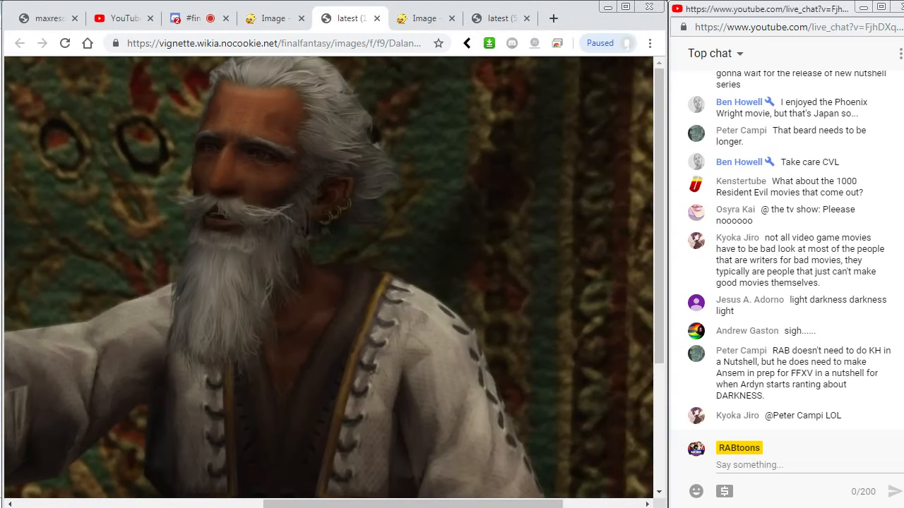
pyautogui.hotkey('alt', 'Tab')
pyautogui.hotkey('alt', 'Tab')
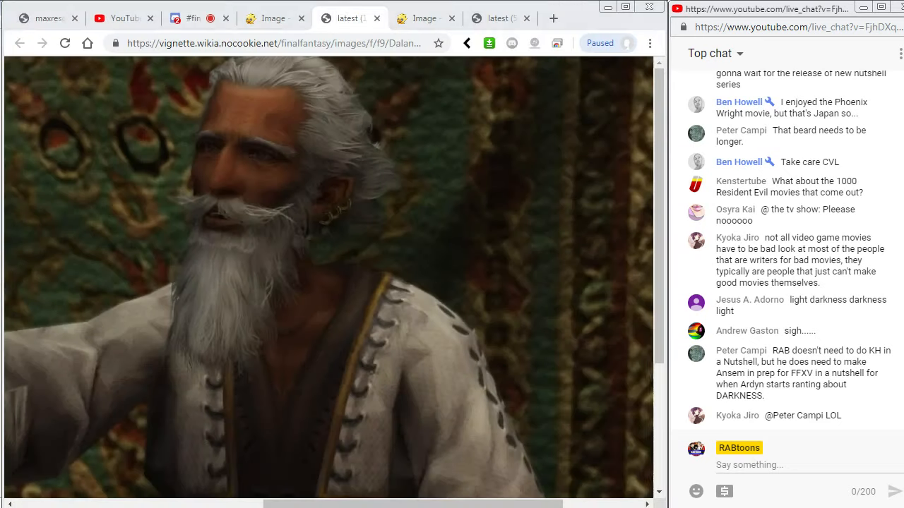
pyautogui.hotkey('alt', 'Tab')
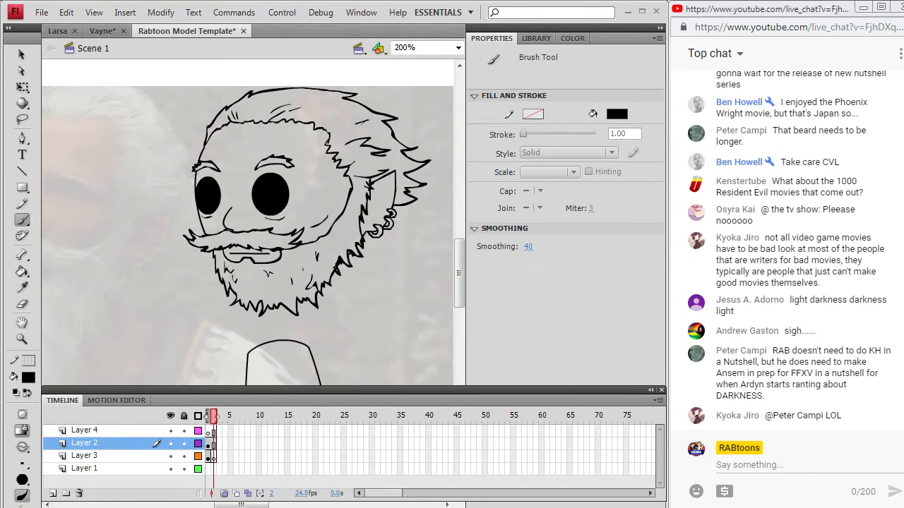
pyautogui.moveTo(273, 269); pyautogui.dragTo(280, 276)
pyautogui.moveTo(285, 271); pyautogui.dragTo(290, 279)
pyautogui.hotkey('alt', 'Tab')
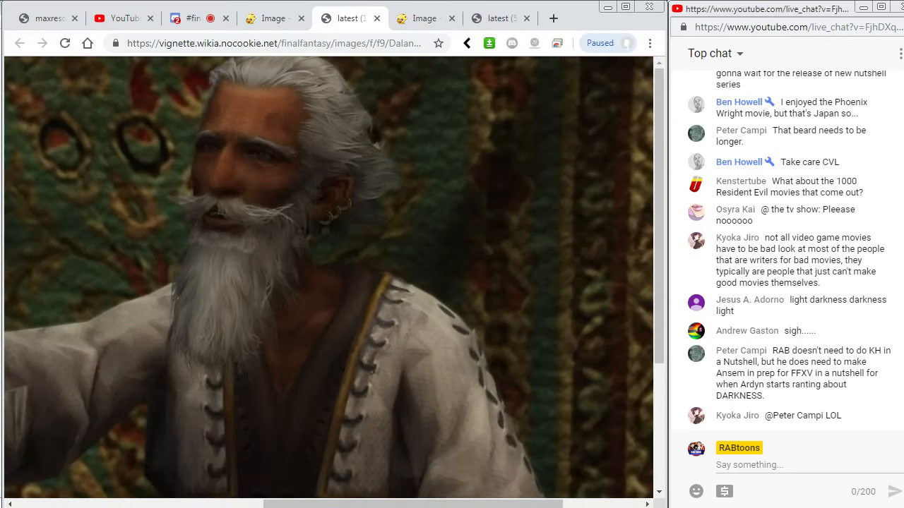
# Save the document as Dalan in the Games > Final Fantasy > FFXII folder
pyautogui.hotkey('alt', 'Tab')
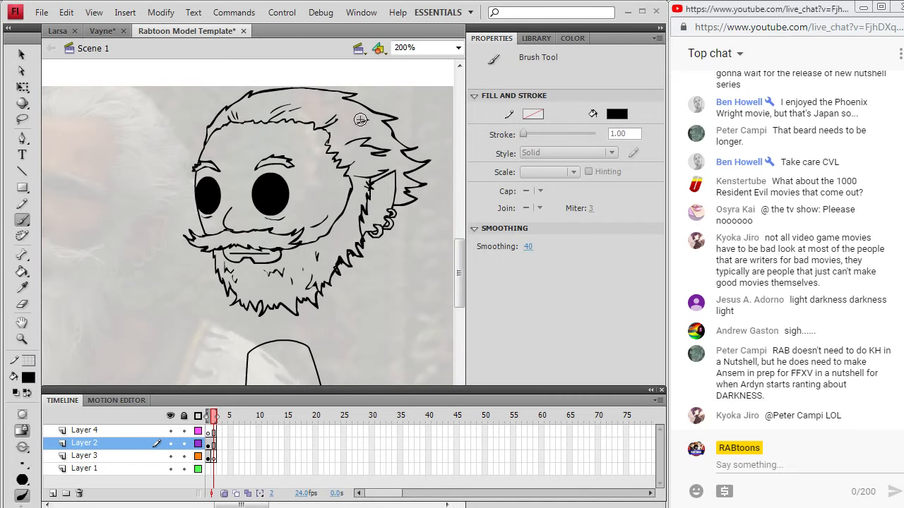
pyautogui.scroll(-3, 422, 159)
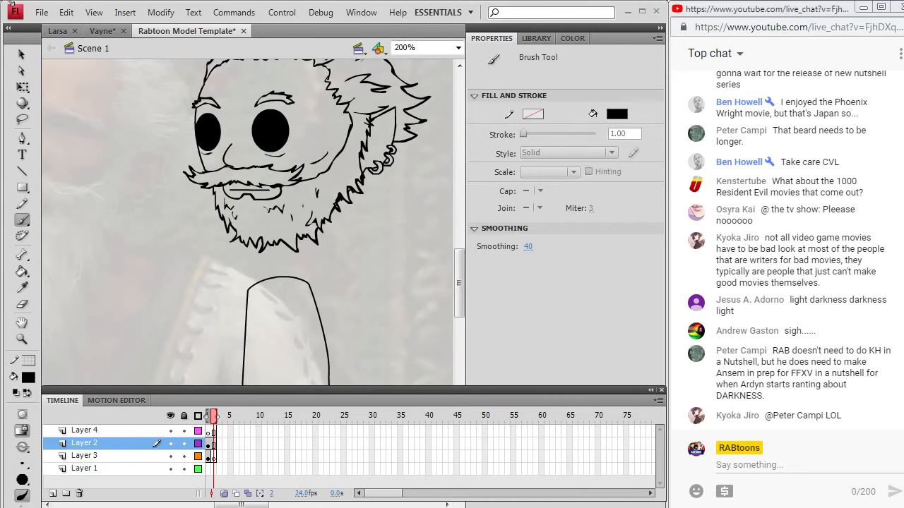
pyautogui.click(41, 12)
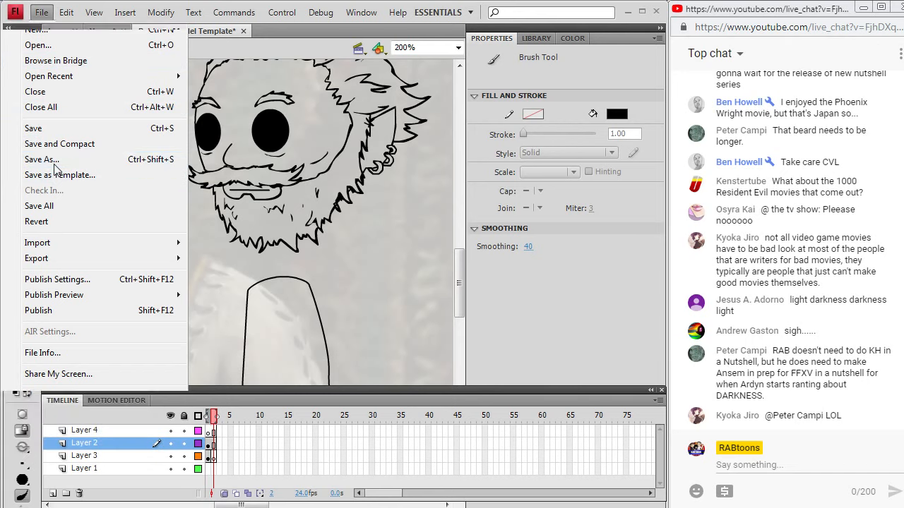
pyautogui.click(54, 161)
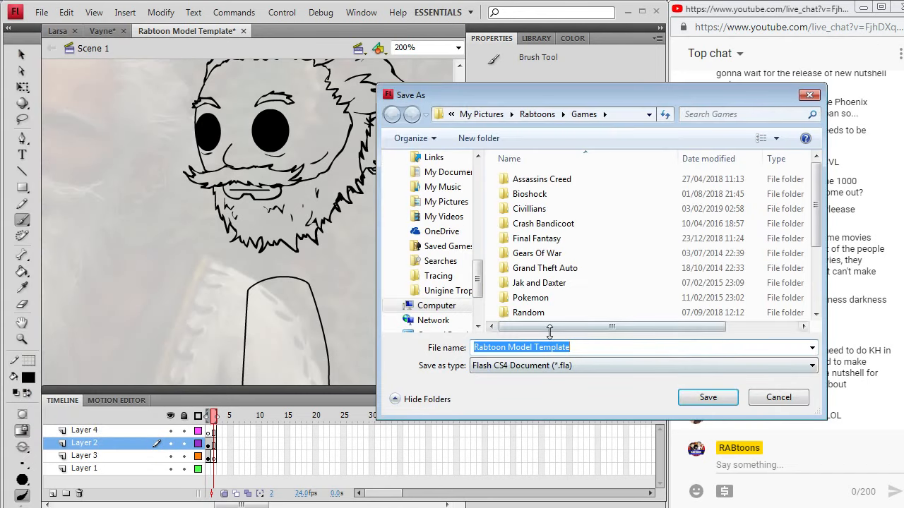
pyautogui.write('Dalan')
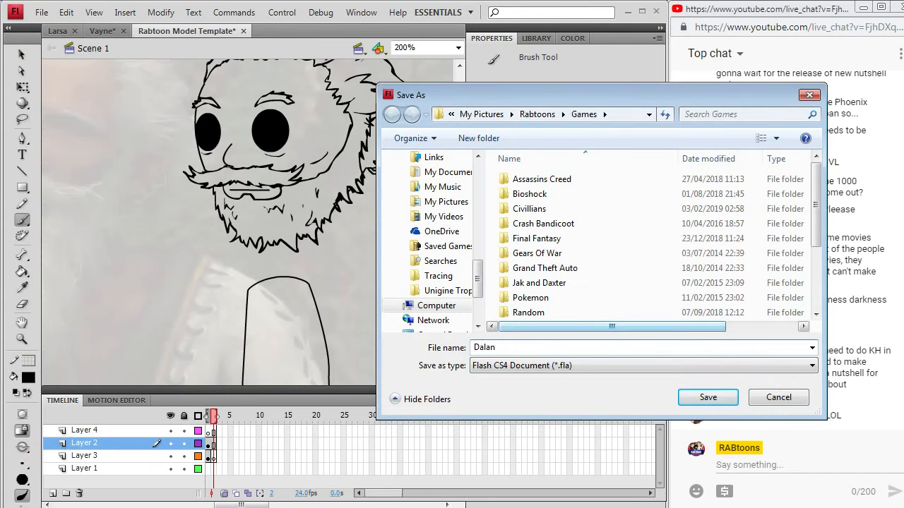
pyautogui.doubleClick(548, 240)
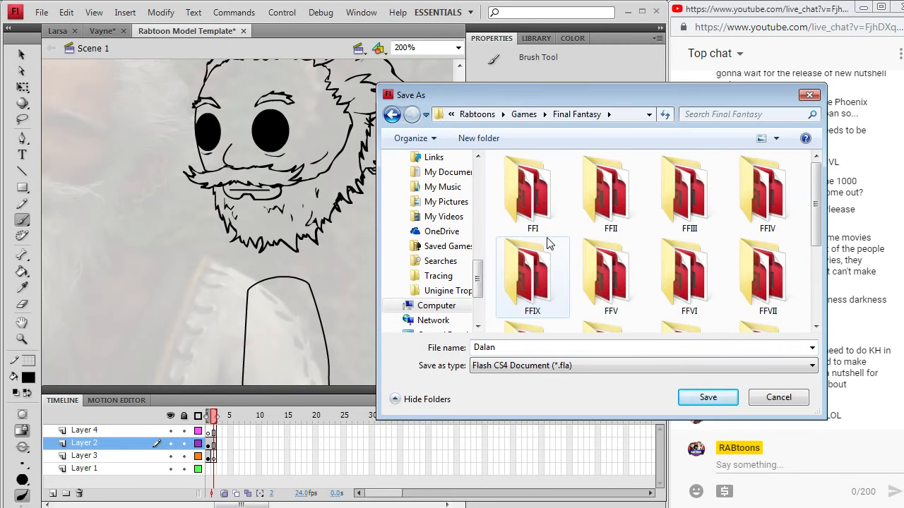
pyautogui.click(601, 263)
pyautogui.scroll(-1, 601, 262)
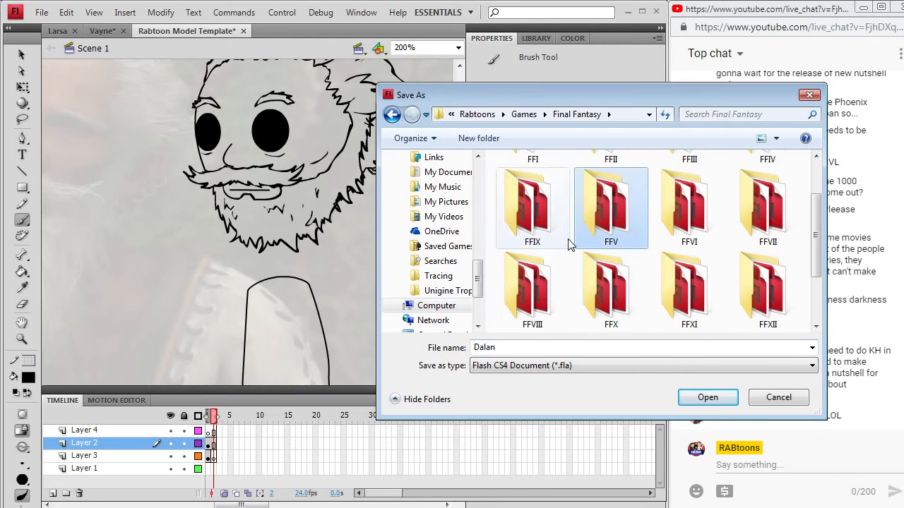
pyautogui.moveTo(815, 238); pyautogui.dragTo(815, 272)
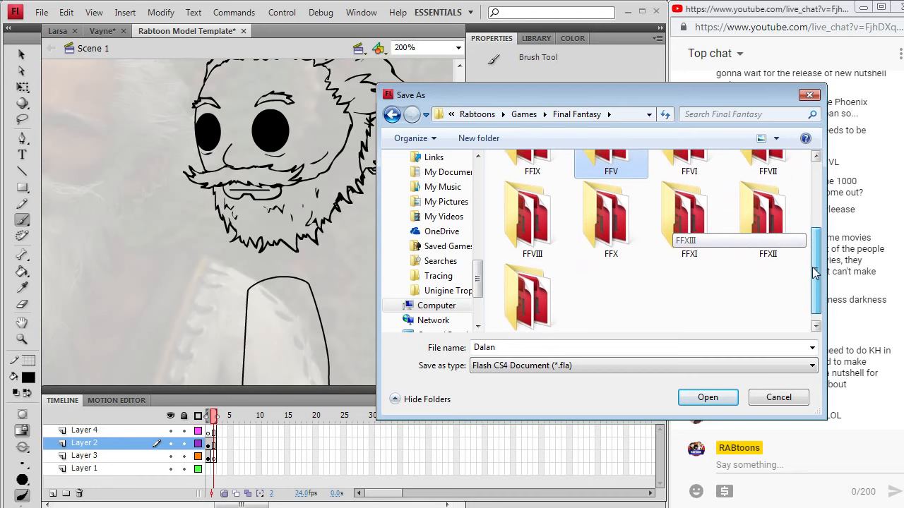
pyautogui.click(779, 236)
pyautogui.doubleClick(778, 237)
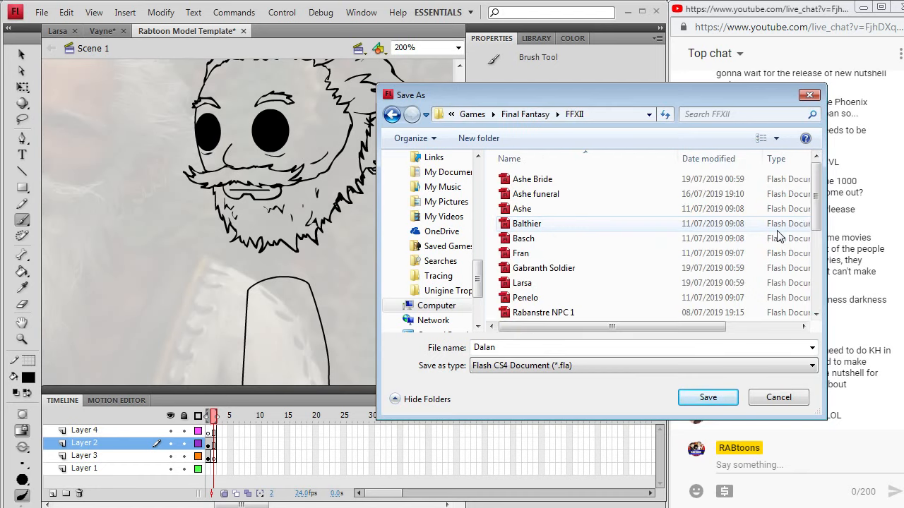
pyautogui.click(815, 309)
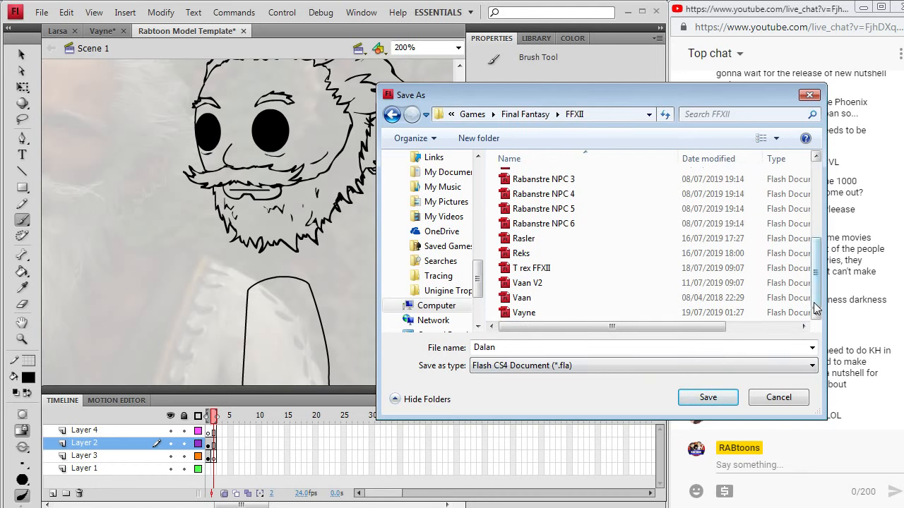
pyautogui.moveTo(816, 306); pyautogui.dragTo(818, 232)
pyautogui.click(709, 398)
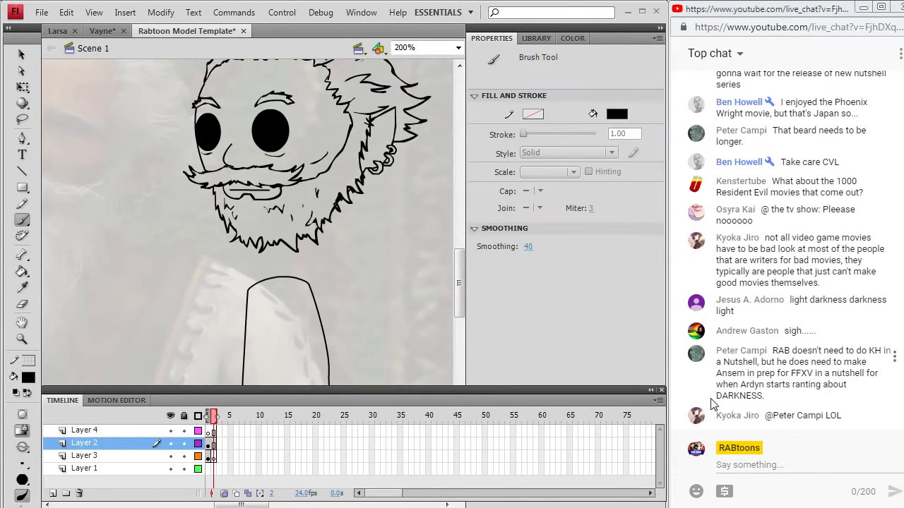
# Brush one more short strand stroke at the near side of the beard, checking against Dalan's image
pyautogui.moveTo(459, 275); pyautogui.dragTo(462, 284)
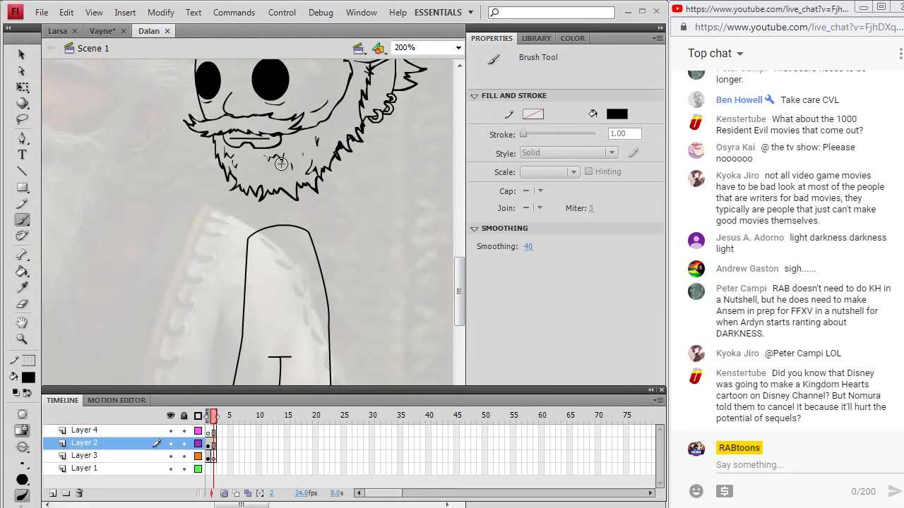
pyautogui.scroll(5, 452, 264)
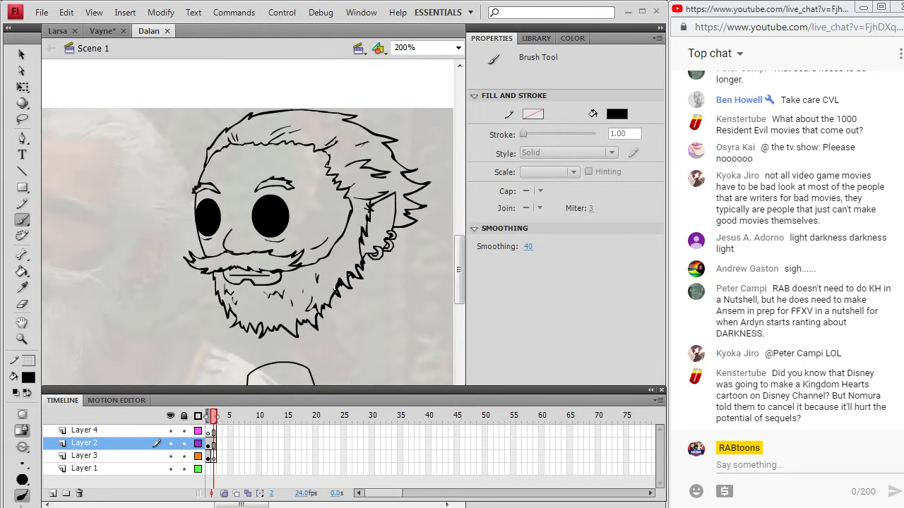
pyautogui.moveTo(335, 288); pyautogui.dragTo(340, 286)
pyautogui.hotkey('alt', 'Tab')
pyautogui.hotkey('alt', 'Tab')
pyautogui.hotkey('alt', 'Tab')
pyautogui.hotkey('alt', 'Tab')
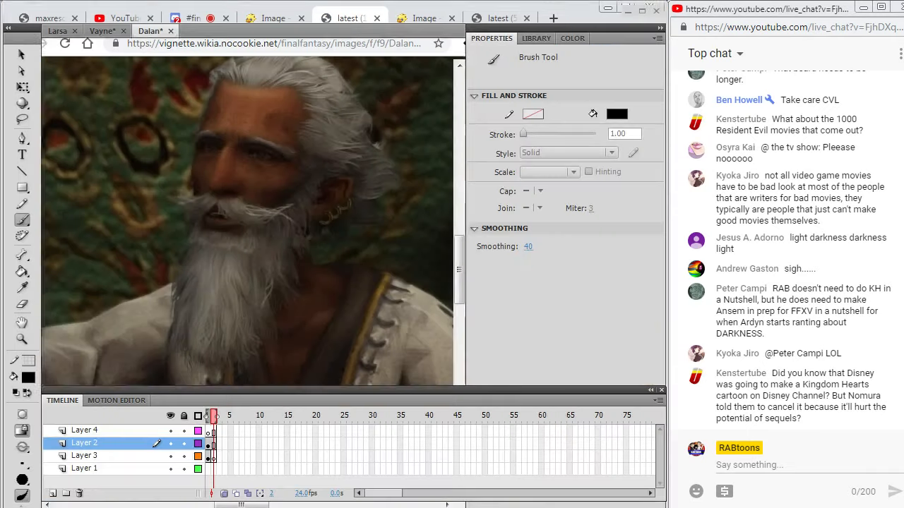
pyautogui.hotkey('alt', 'Tab')
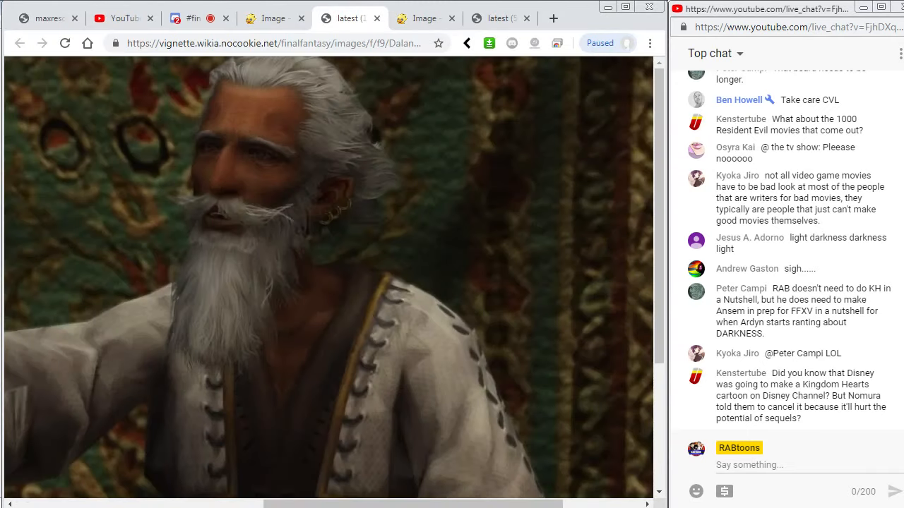
pyautogui.hotkey('alt', 'Tab')
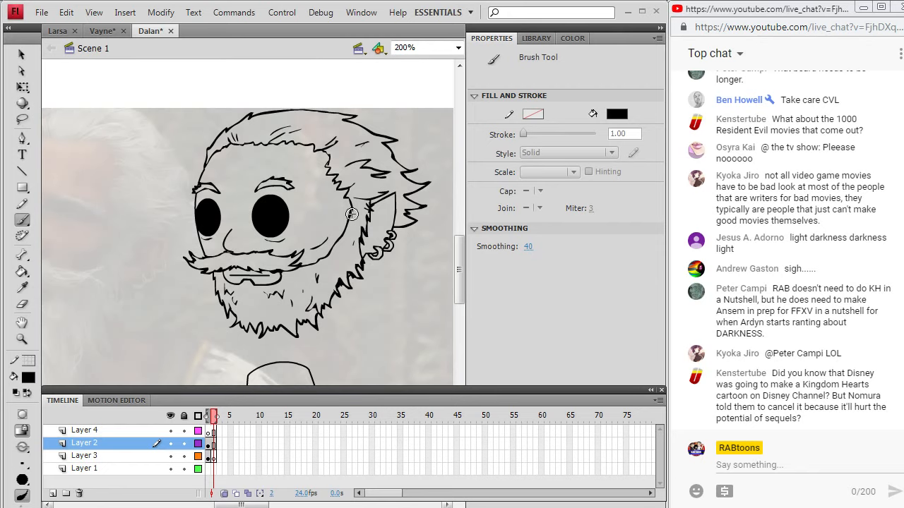
# Brush the short vest's outline around the upper torso on Layer 4, following Dalan's full image
pyautogui.moveTo(461, 265)
pyautogui.mouseDown()
pyautogui.moveTo(461, 301)
pyautogui.moveTo(459, 266)
pyautogui.moveTo(459, 274)
pyautogui.mouseUp()
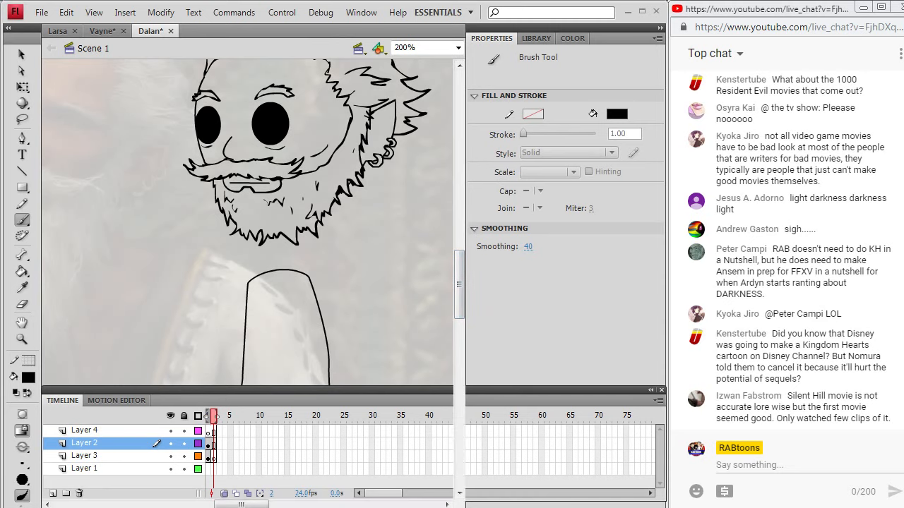
pyautogui.hotkey('alt', 'Tab')
pyautogui.click(475, 318)
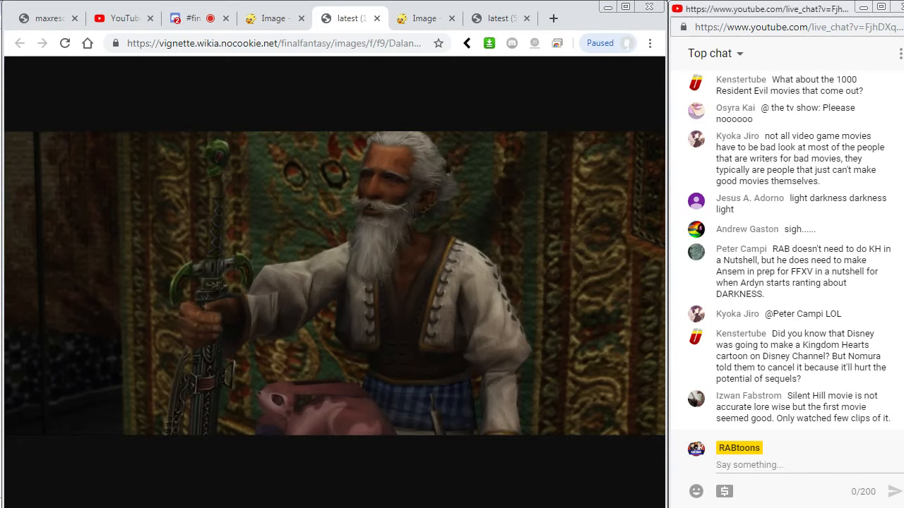
pyautogui.hotkey('alt', 'Tab')
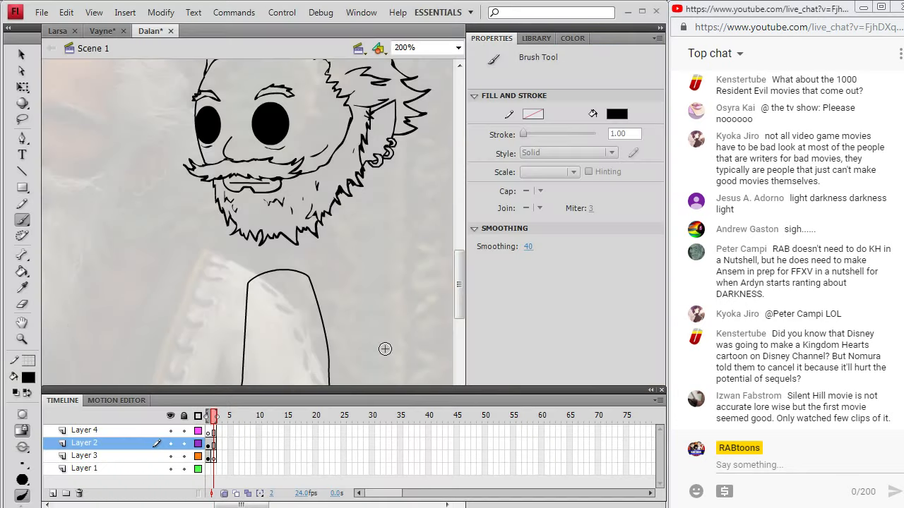
pyautogui.scroll(-3, 460, 258)
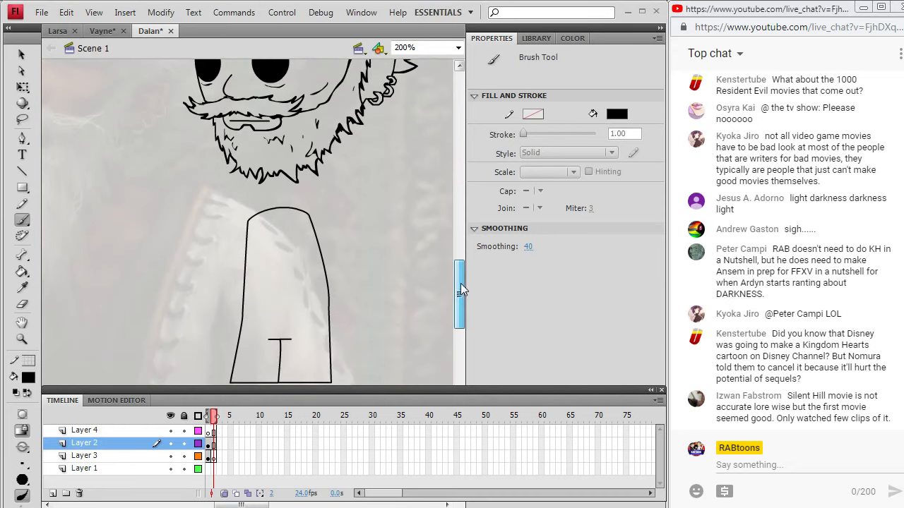
pyautogui.click(213, 431)
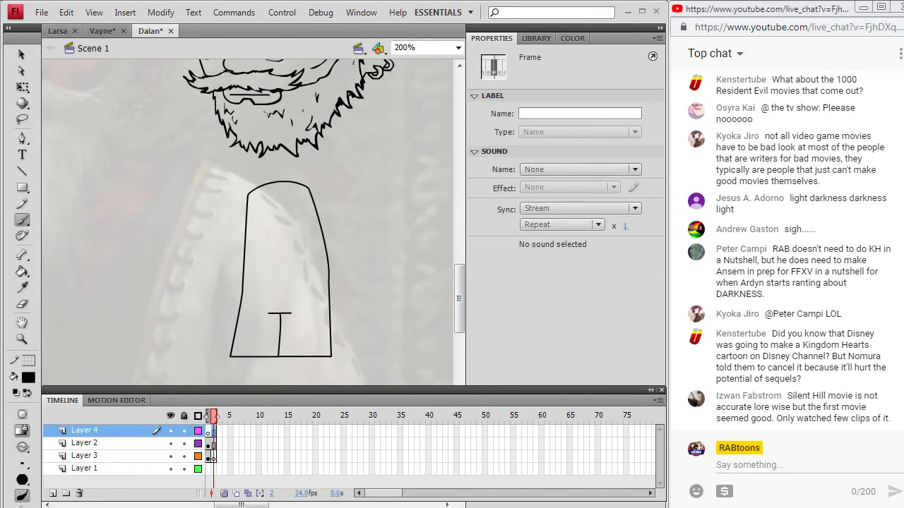
pyautogui.hotkey('alt', 'Tab')
pyautogui.hotkey('alt', 'Tab')
pyautogui.moveTo(308, 272); pyautogui.dragTo(323, 266)
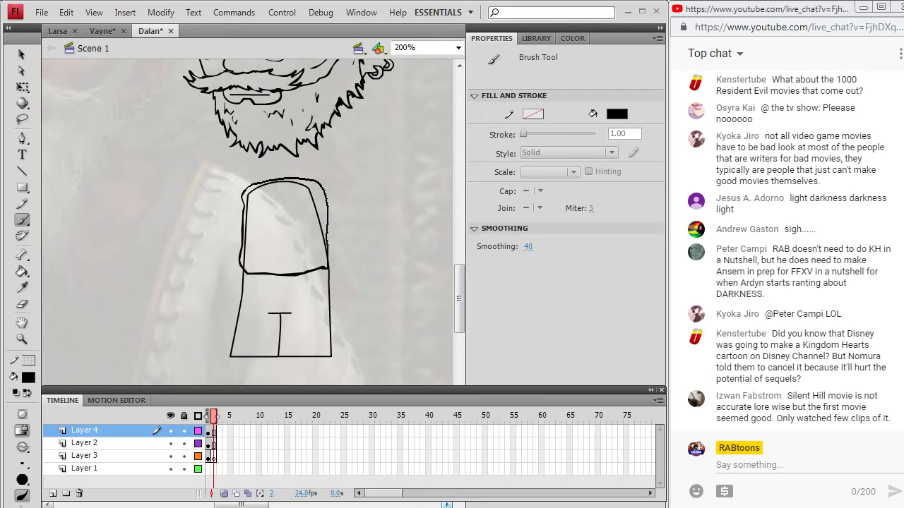
# Brush the vest's two front opening edges from the shoulders down to its hem, following Dalan's image
pyautogui.hotkey('alt', 'Tab')
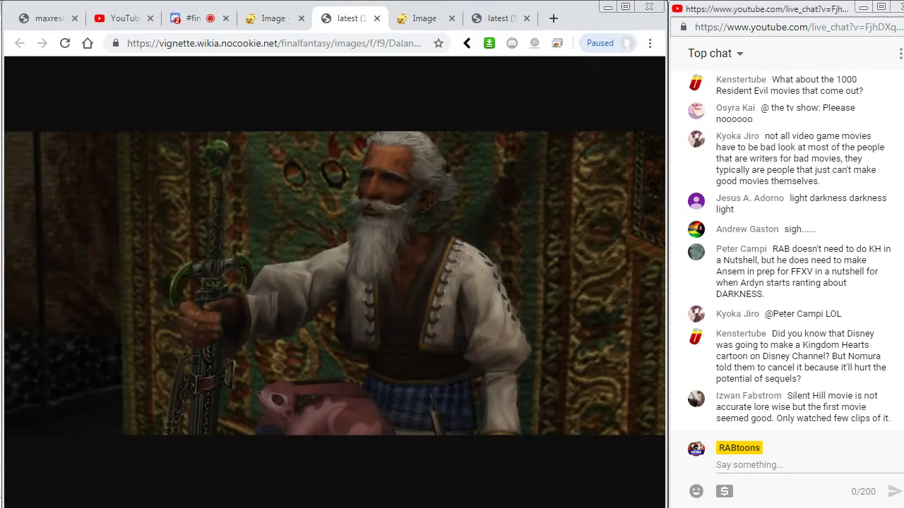
pyautogui.hotkey('alt', 'Tab')
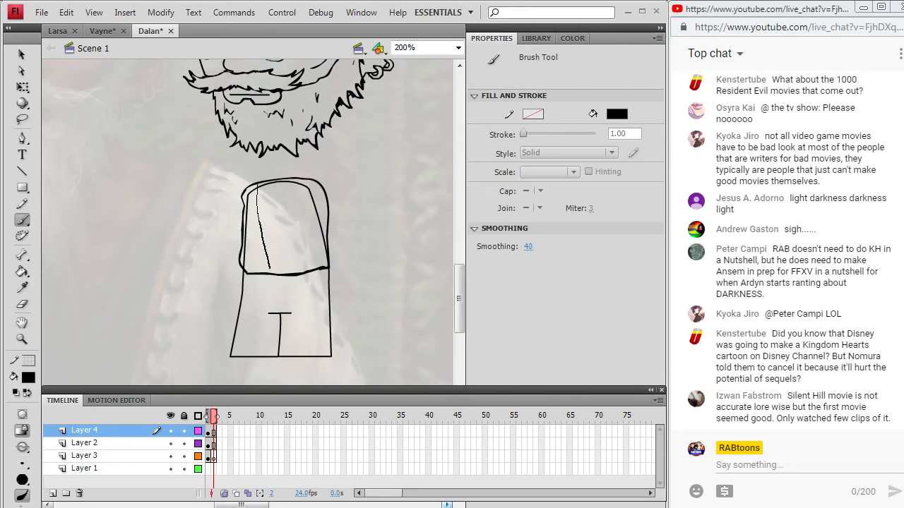
pyautogui.moveTo(257, 186); pyautogui.dragTo(270, 271)
pyautogui.hotkey('alt', 'Tab')
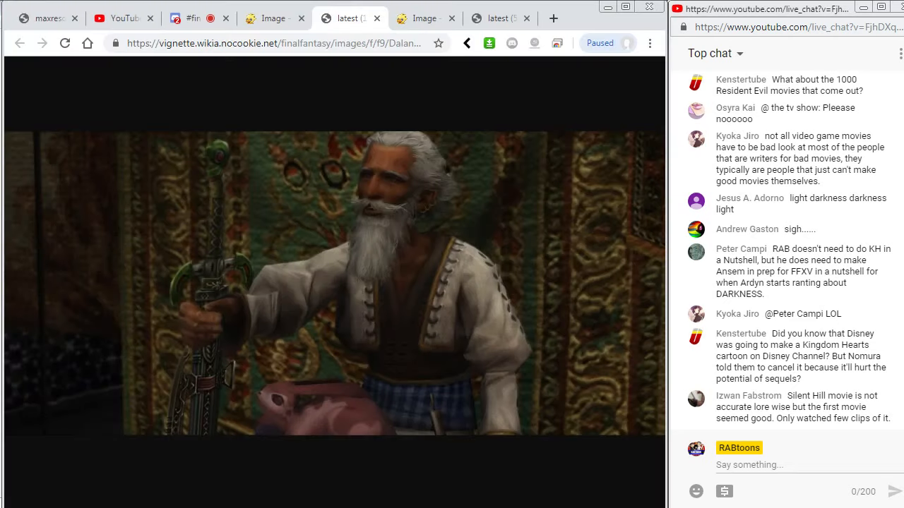
pyautogui.hotkey('alt', 'Tab')
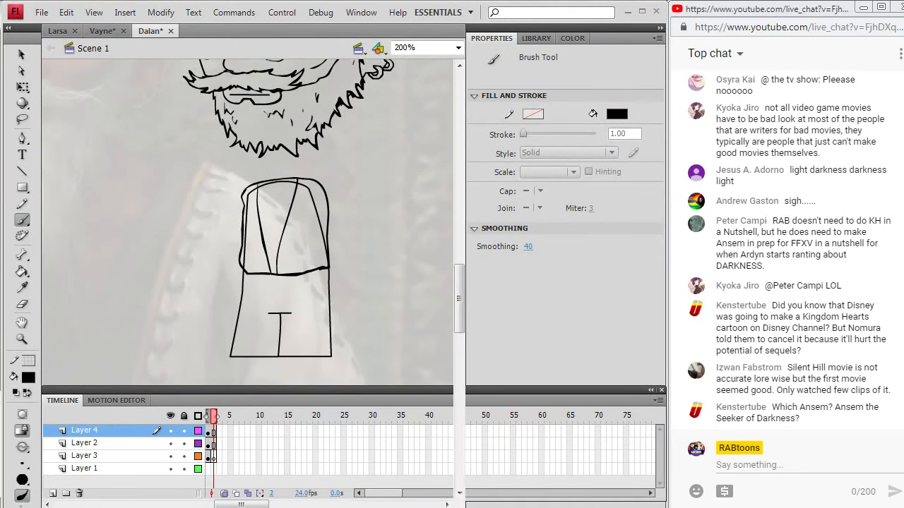
# Brush the undershirt's V-neck inside the vest opening and short lacing stitches along both front edges
pyautogui.hotkey('alt', 'Tab')
pyautogui.hotkey('alt', 'Tab')
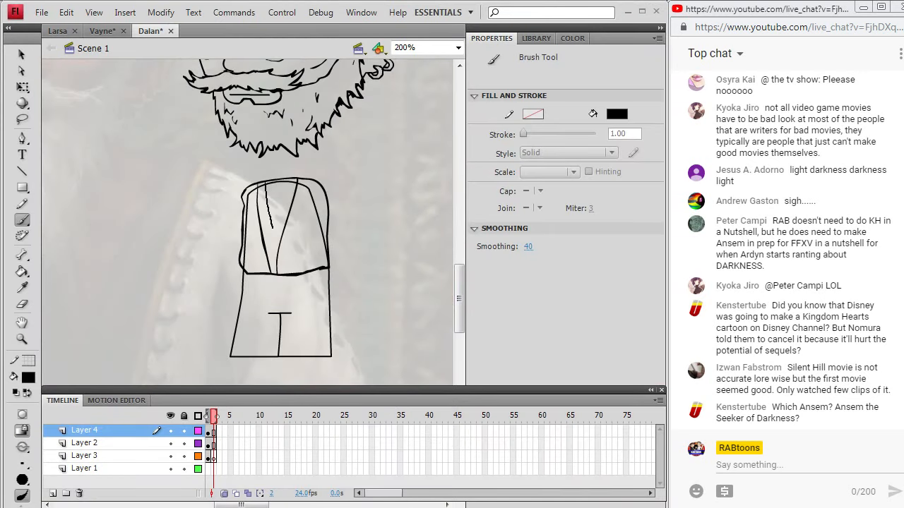
pyautogui.moveTo(273, 227); pyautogui.dragTo(273, 229)
pyautogui.hotkey('alt', 'Tab')
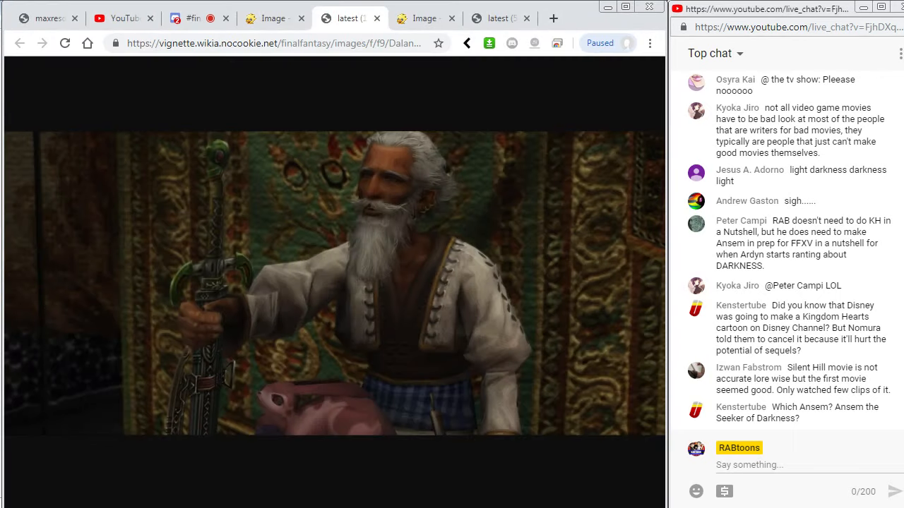
pyautogui.hotkey('alt', 'Tab')
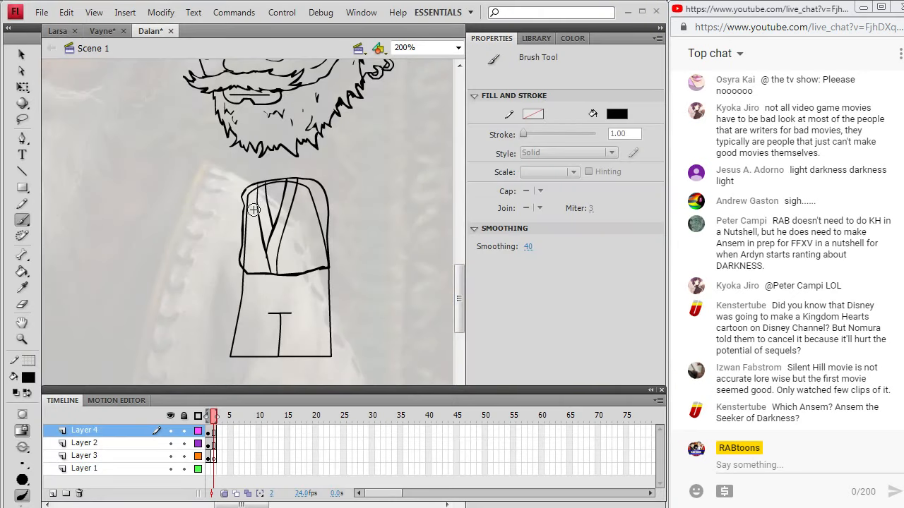
pyautogui.moveTo(257, 202)
pyautogui.mouseDown()
pyautogui.moveTo(258, 225)
pyautogui.moveTo(257, 203)
pyautogui.mouseUp()
pyautogui.moveTo(255, 236)
pyautogui.mouseDown()
pyautogui.moveTo(264, 267)
pyautogui.moveTo(277, 264)
pyautogui.moveTo(285, 229)
pyautogui.mouseUp()
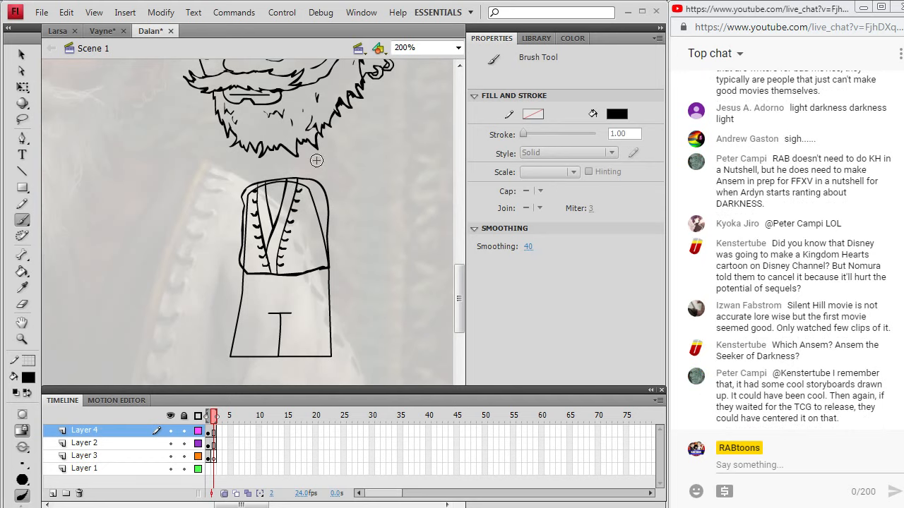
# Brush a waistband across the body directly below the vest's hem, checking against Dalan's image
pyautogui.hotkey('alt', 'Tab')
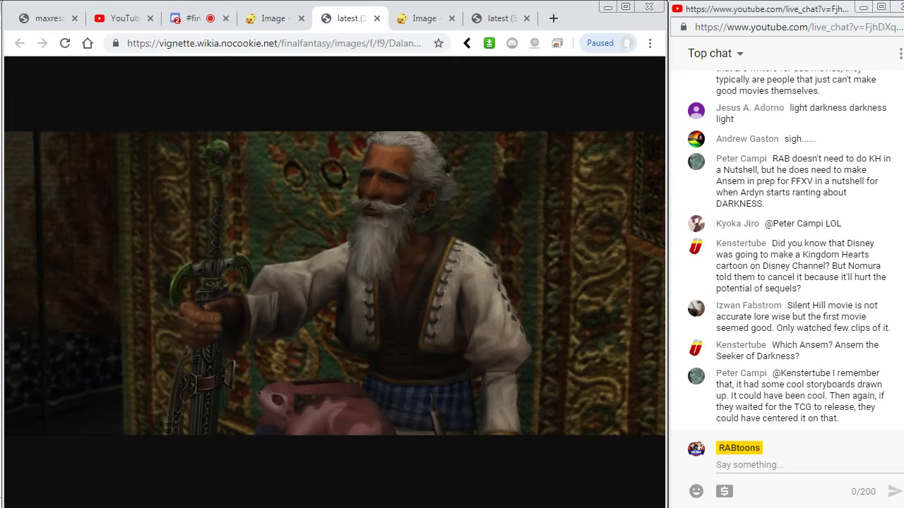
pyautogui.hotkey('alt', 'Tab')
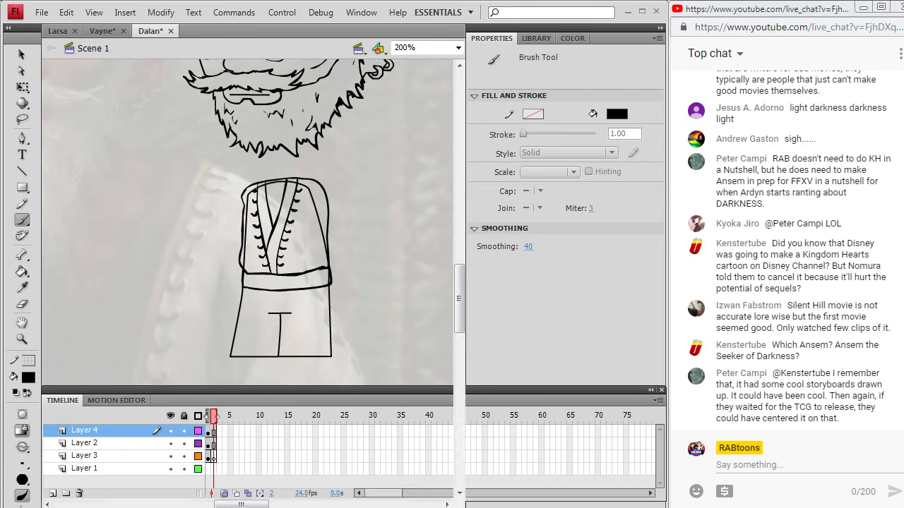
pyautogui.hotkey('alt', 'Tab')
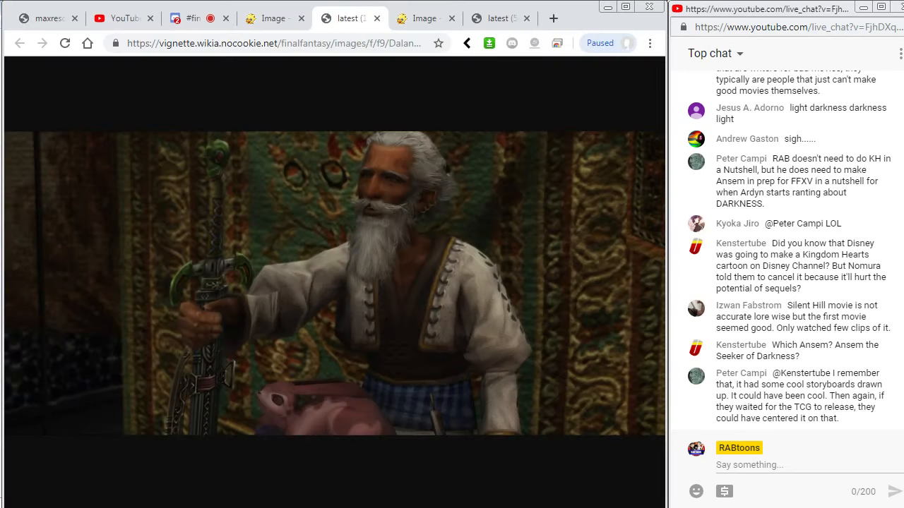
pyautogui.hotkey('alt', 'Tab')
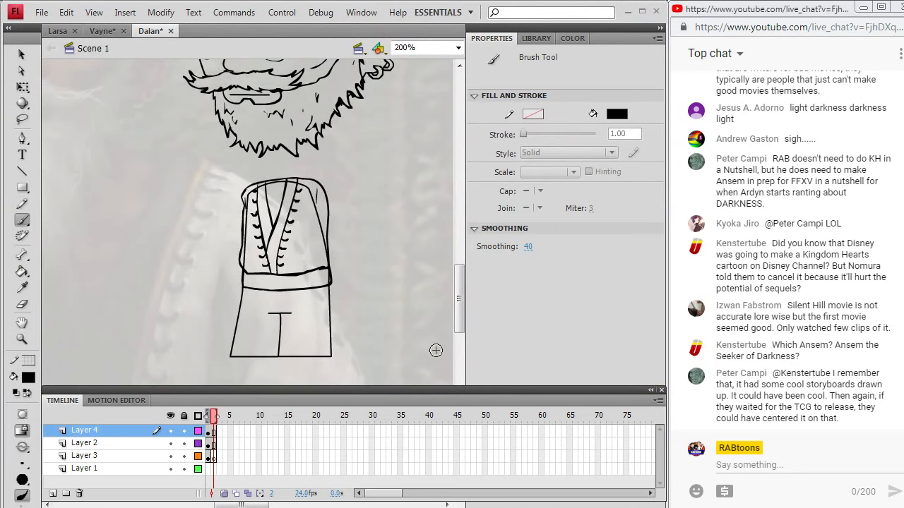
pyautogui.scroll(-3, 459, 320)
pyautogui.hotkey('alt', 'Tab')
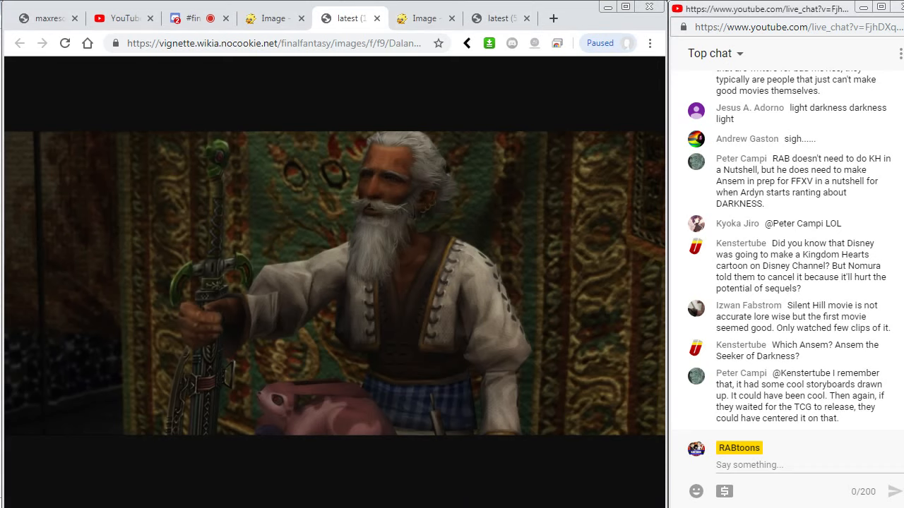
# Brush a plaid pattern of crossing vertical and horizontal lines across the lower sash band, following Dalan's image
pyautogui.hotkey('alt', 'Tab')
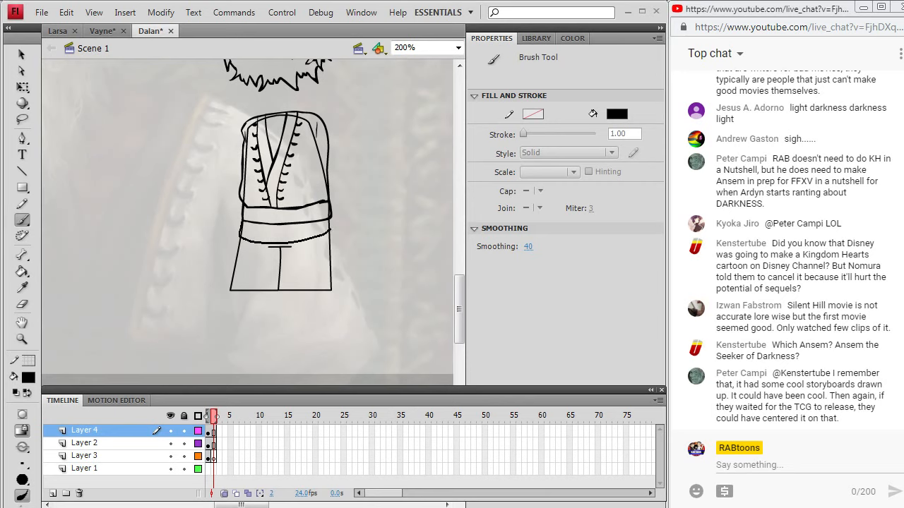
pyautogui.hotkey('alt', 'Tab')
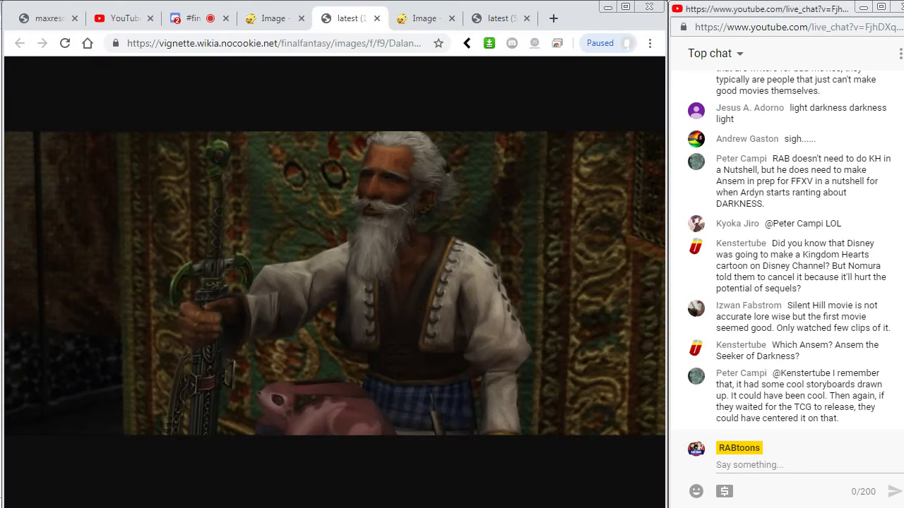
pyautogui.hotkey('alt', 'Tab')
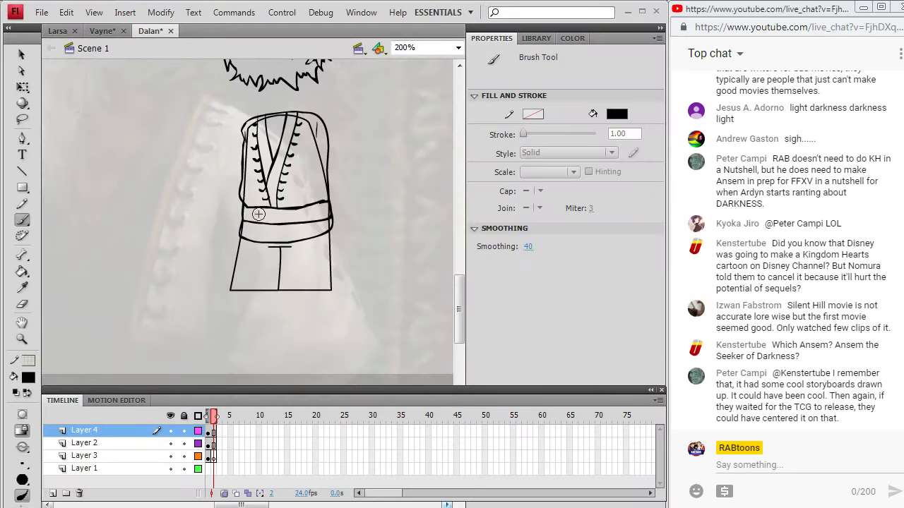
pyautogui.moveTo(262, 228)
pyautogui.mouseDown()
pyautogui.moveTo(298, 233)
pyautogui.moveTo(317, 224)
pyautogui.moveTo(318, 231)
pyautogui.mouseUp()
pyautogui.moveTo(326, 221); pyautogui.dragTo(326, 229)
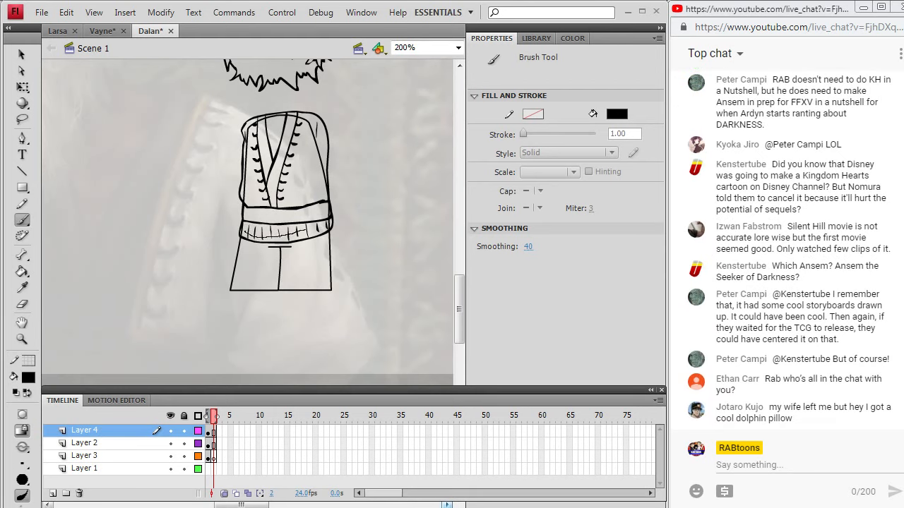
pyautogui.moveTo(307, 229); pyautogui.dragTo(326, 226)
pyautogui.moveTo(249, 226); pyautogui.dragTo(286, 229)
# Brush a short flared shirt hem below the plaid sash, with an overlapping split at its front
pyautogui.hotkey('alt', 'Tab')
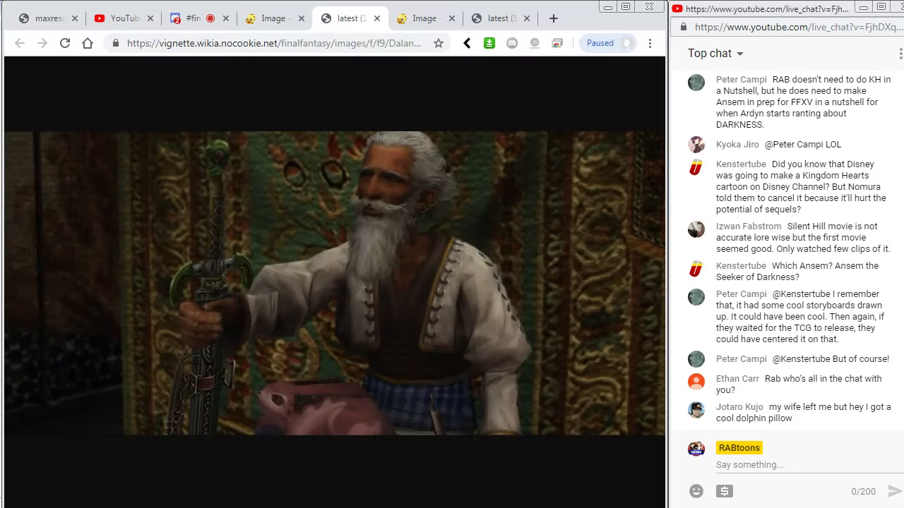
pyautogui.hotkey('alt', 'Tab')
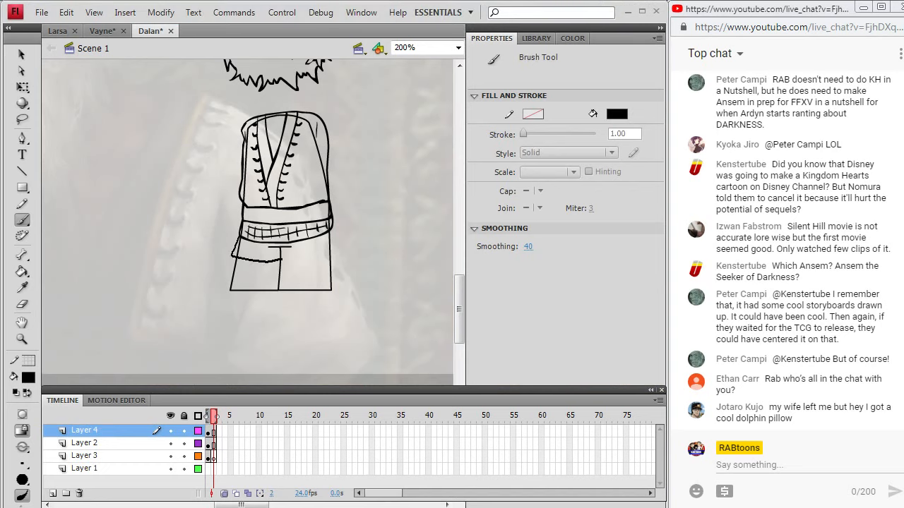
pyautogui.moveTo(281, 260); pyautogui.dragTo(286, 258)
pyautogui.moveTo(338, 235); pyautogui.dragTo(336, 223)
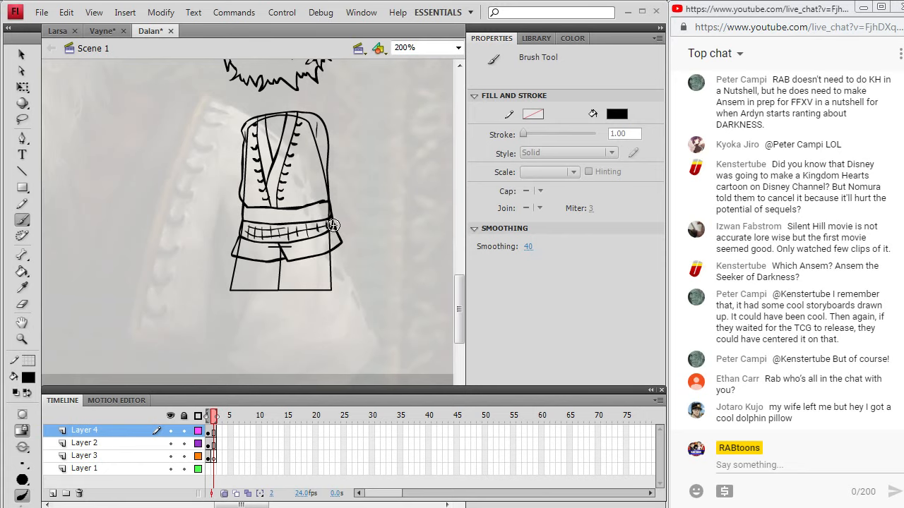
# Brush a second, longer flared garment tier below the shirt hem, checking against the Dalan artwork page
pyautogui.hotkey('alt', 'Tab')
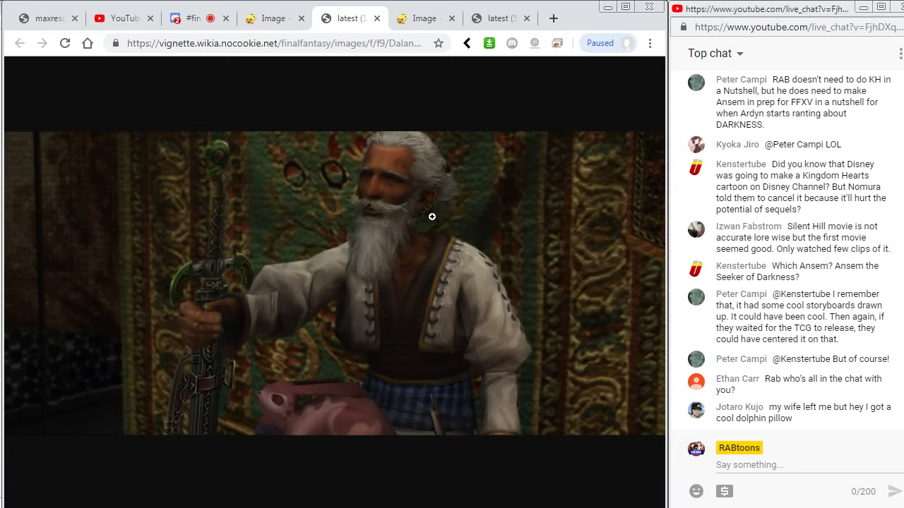
pyautogui.click(425, 19)
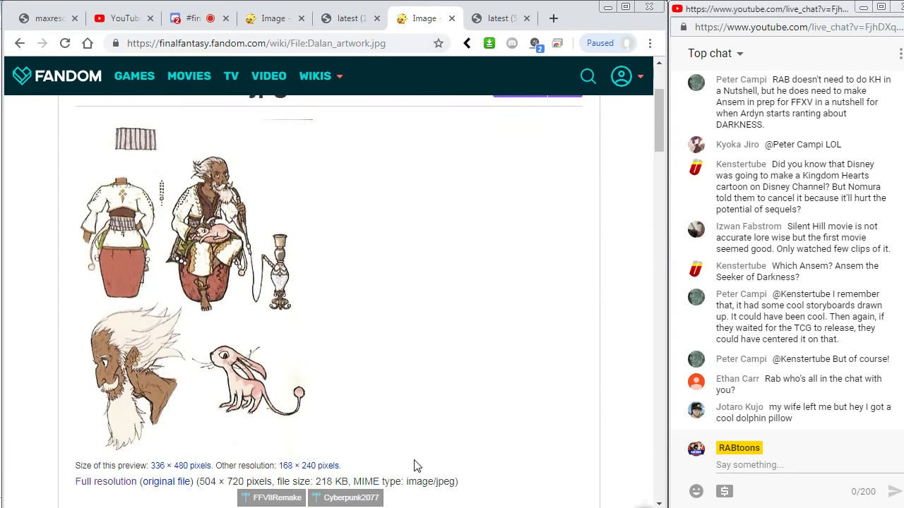
pyautogui.hotkey('alt', 'Tab')
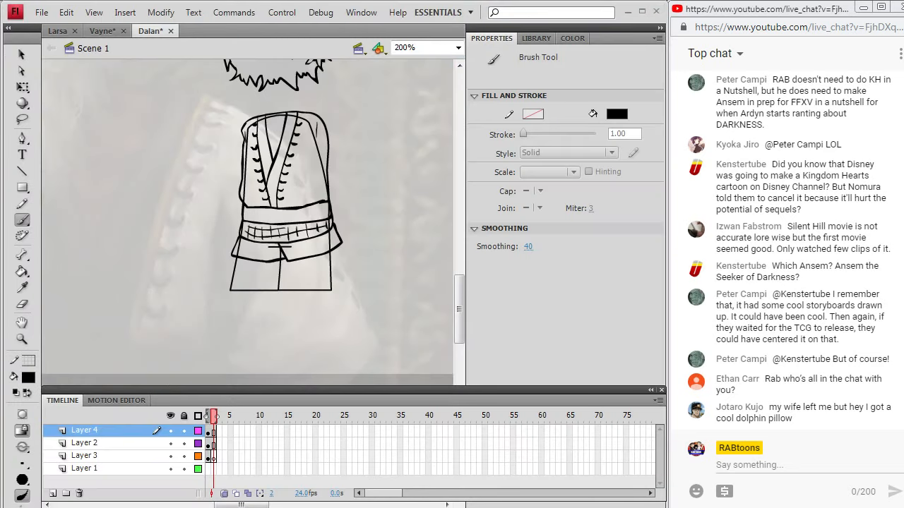
pyautogui.hotkey('alt', 'Tab')
pyautogui.hotkey('alt', 'Tab')
pyautogui.moveTo(340, 275); pyautogui.dragTo(336, 246)
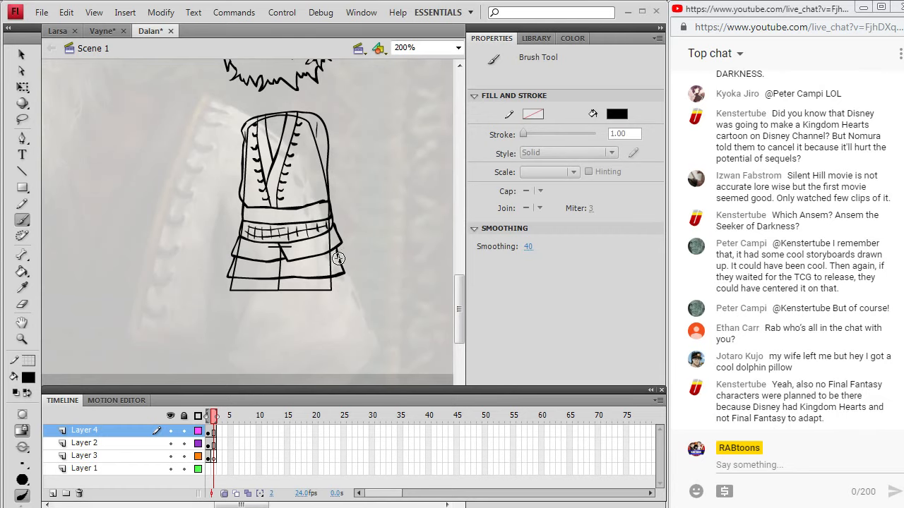
pyautogui.hotkey('alt', 'Tab')
pyautogui.hotkey('alt', 'Tab')
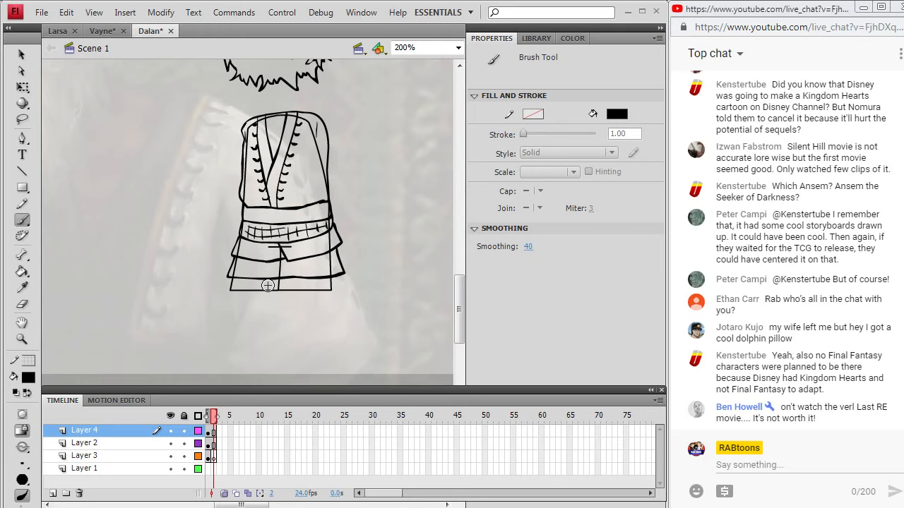
# Cut the clothing line art from Layer 4 and paste it in place on Layer 2 at frame 2
pyautogui.scroll(3, 227, 192)
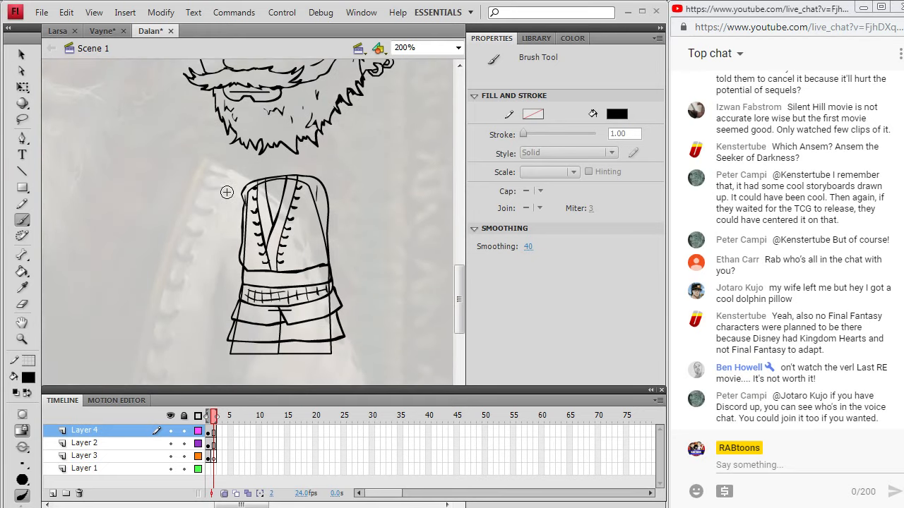
pyautogui.scroll(-5, 227, 192)
pyautogui.scroll(5, 227, 192)
pyautogui.click(214, 431)
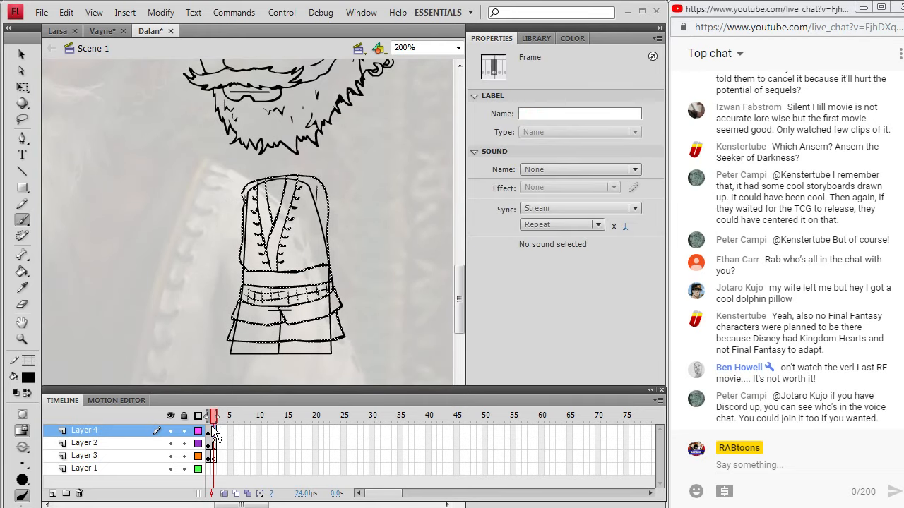
pyautogui.click(67, 12)
pyautogui.click(47, 70)
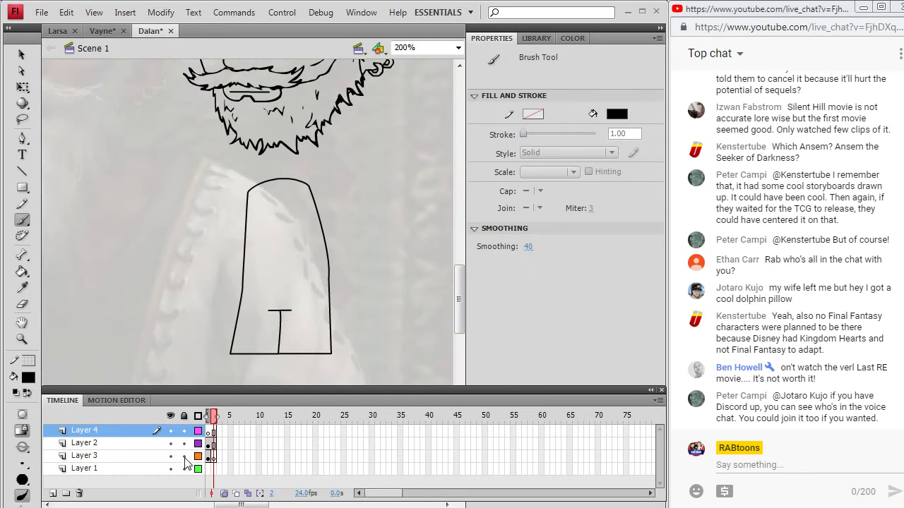
pyautogui.click(214, 444)
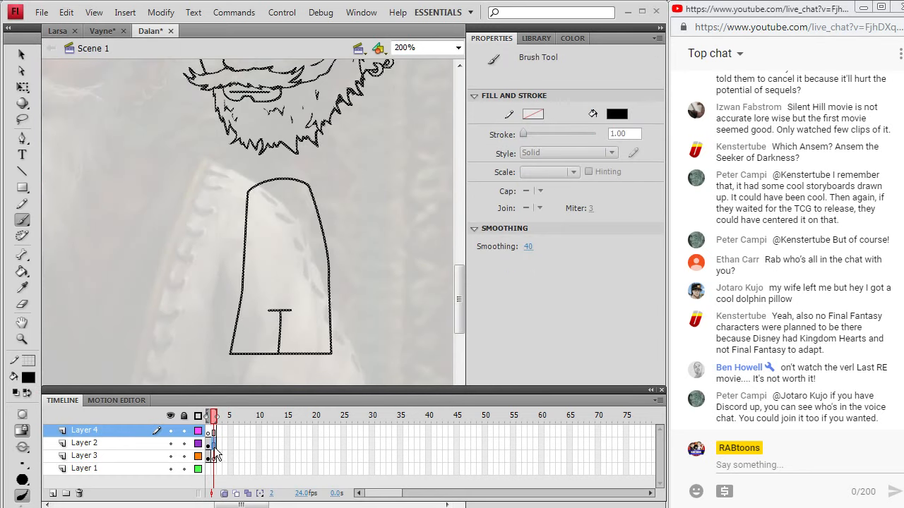
pyautogui.click(66, 12)
pyautogui.click(50, 113)
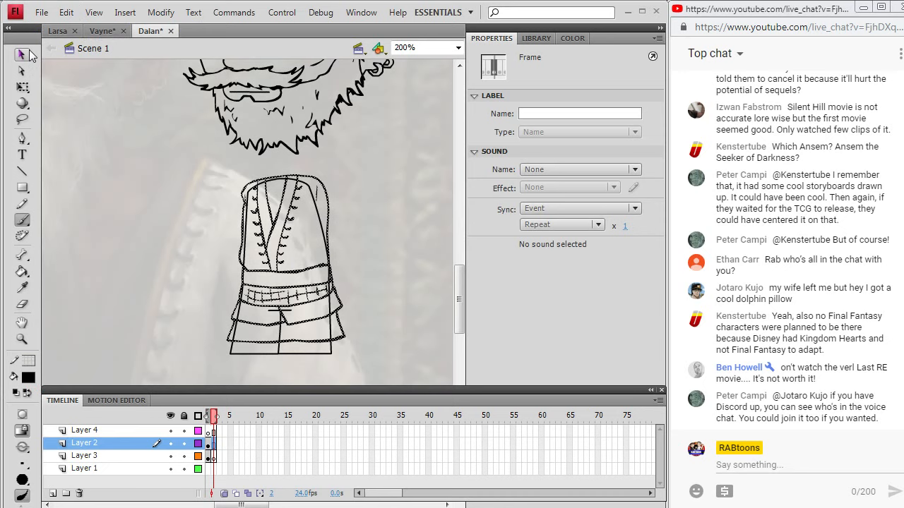
pyautogui.click(166, 158)
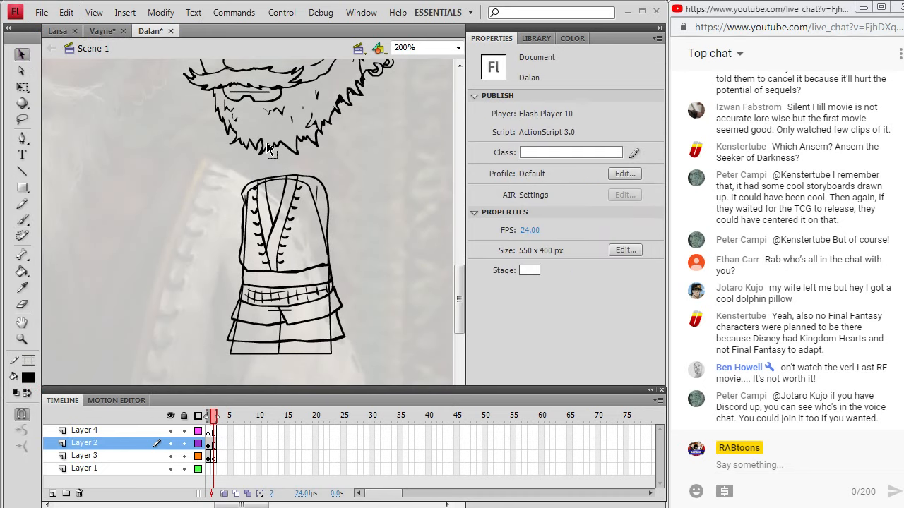
# Delete the template body's left outline segments beside the vest, sash and upper garment tiers
pyautogui.click(243, 245)
pyautogui.press('Delete')
pyautogui.click(242, 304)
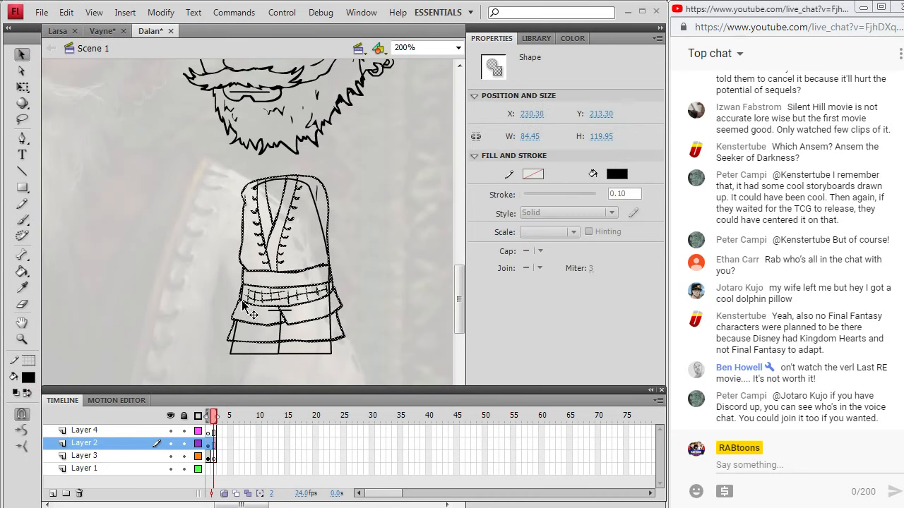
pyautogui.press('Delete')
pyautogui.click(242, 300)
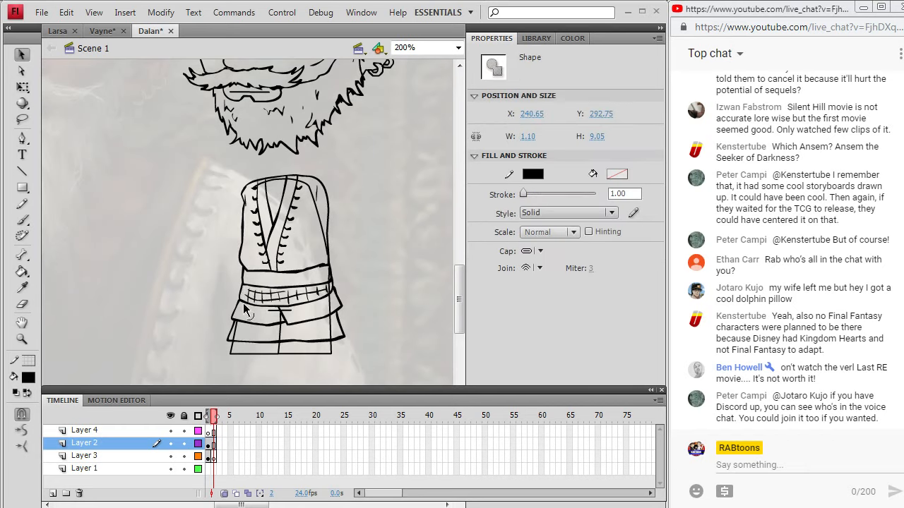
pyautogui.press('Delete')
pyautogui.click(243, 343)
pyautogui.press('Delete')
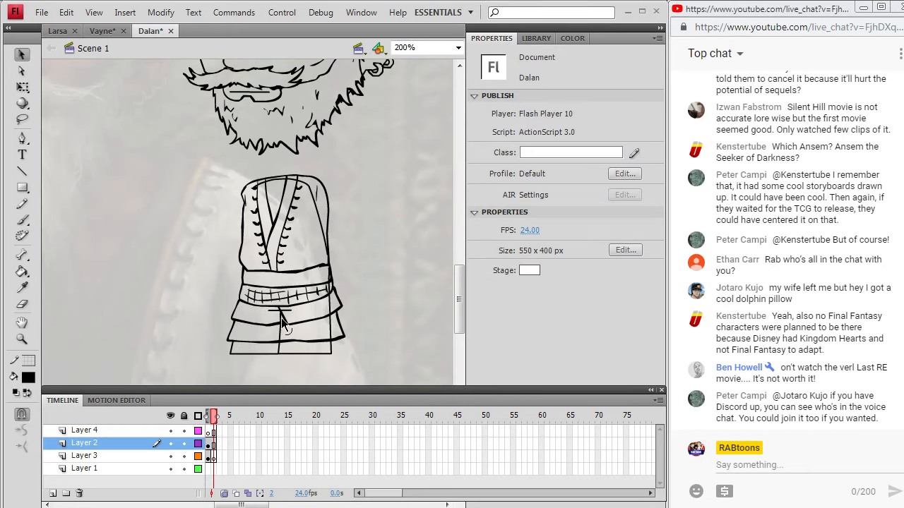
# Delete the template's horizontal crotch line and the leg divider segment inside the shirt hem
pyautogui.click(281, 319)
pyautogui.press('Delete')
pyautogui.click(277, 311)
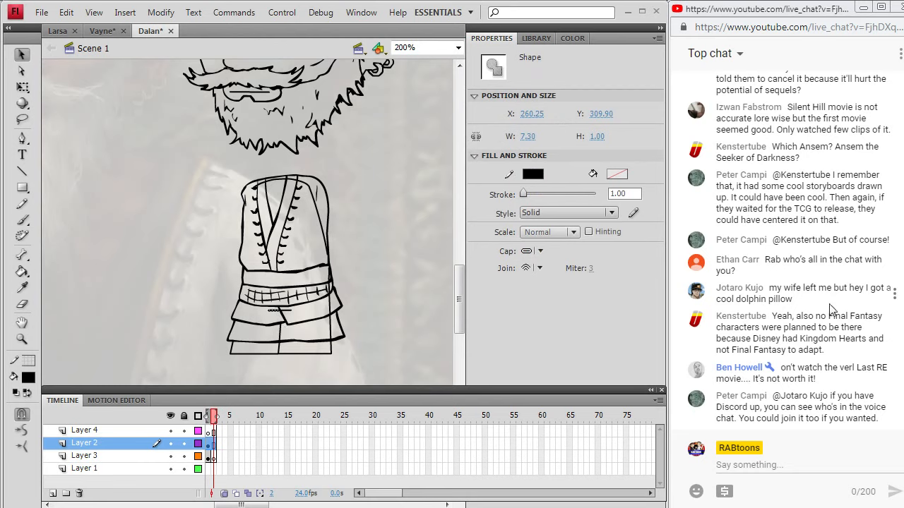
pyautogui.press('Delete')
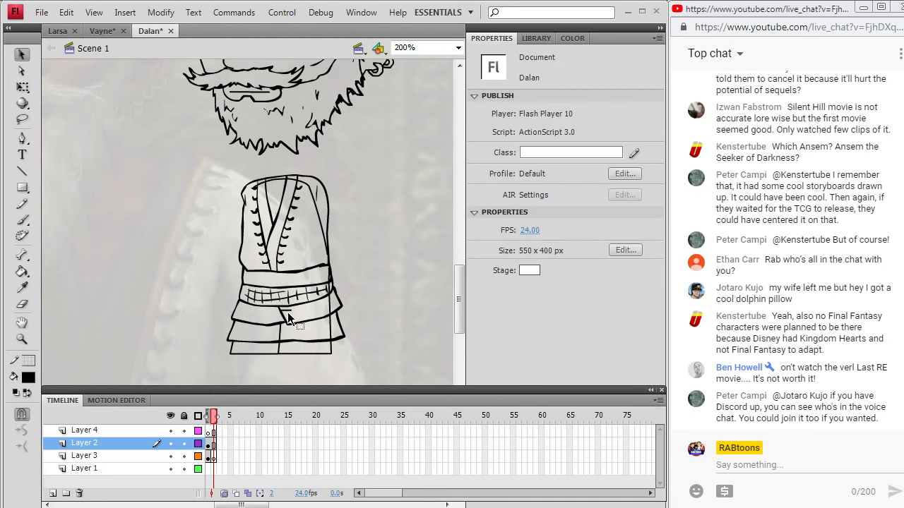
pyautogui.click(291, 311)
pyautogui.press('Delete')
# Delete the template body's right outline segments beside the garment tiers and the plaid sash
pyautogui.click(332, 324)
pyautogui.press('Delete')
pyautogui.click(331, 290)
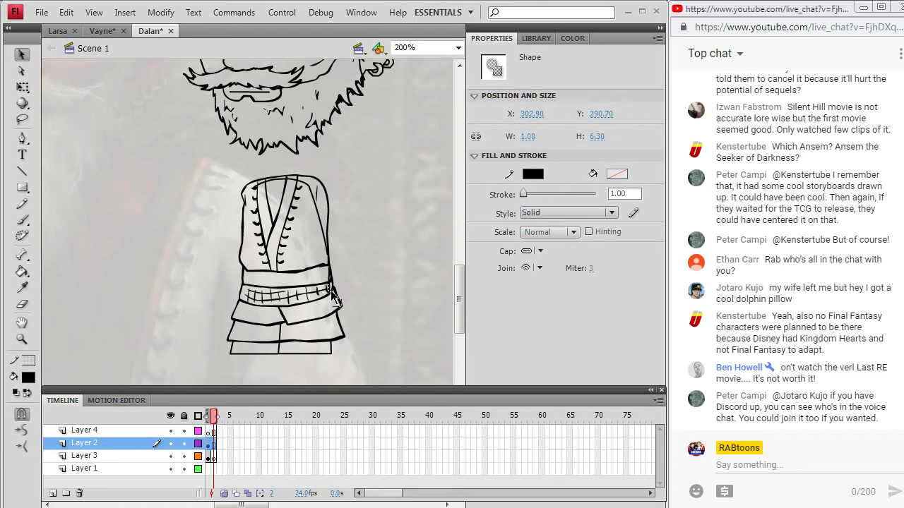
pyautogui.press('Delete')
pyautogui.click(330, 286)
pyautogui.press('Delete')
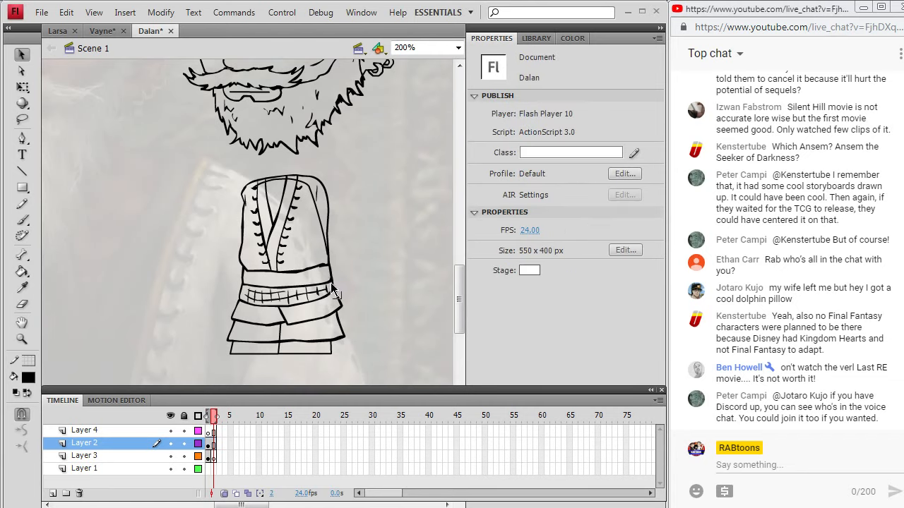
# Delete the remaining template outline segments inside the vest, along its right side and across the shoulders and neckline
pyautogui.click(320, 214)
pyautogui.press('Delete')
pyautogui.click(293, 185)
pyautogui.press('Delete')
pyautogui.click(276, 185)
pyautogui.press('Delete')
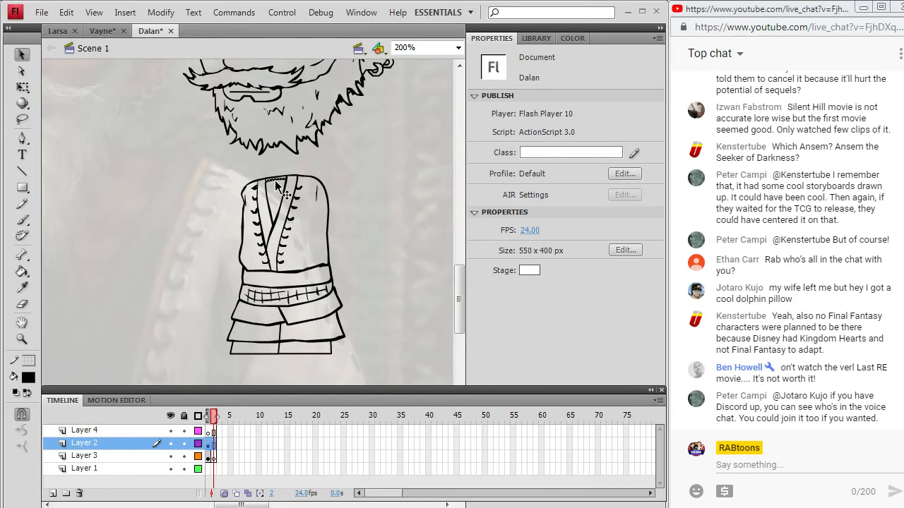
pyautogui.press('Delete')
pyautogui.click(256, 185)
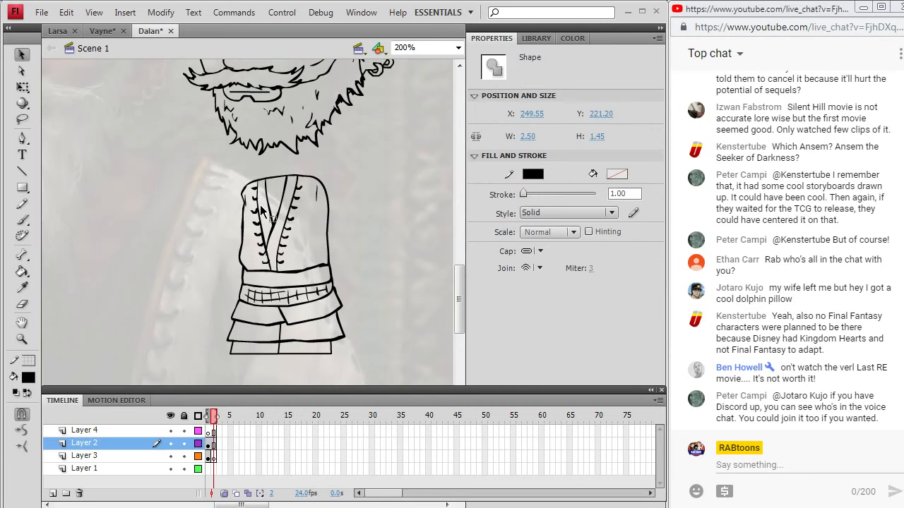
pyautogui.press('Delete')
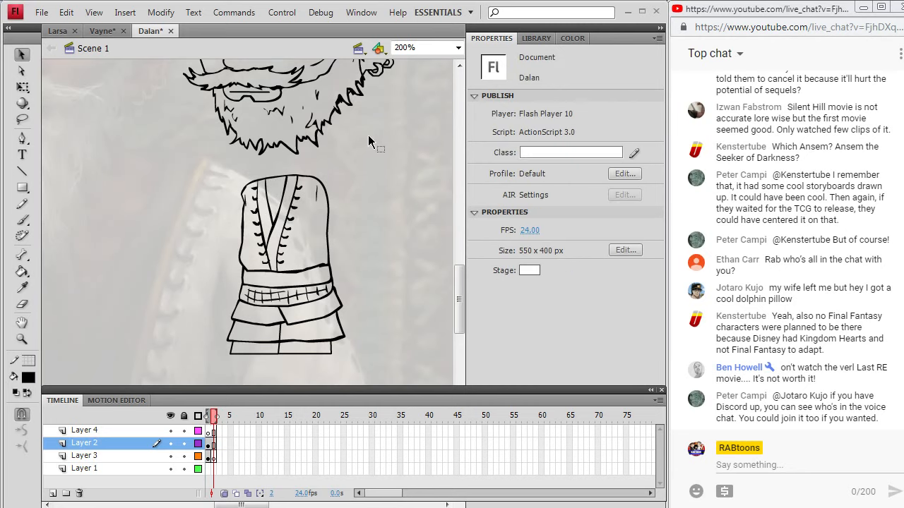
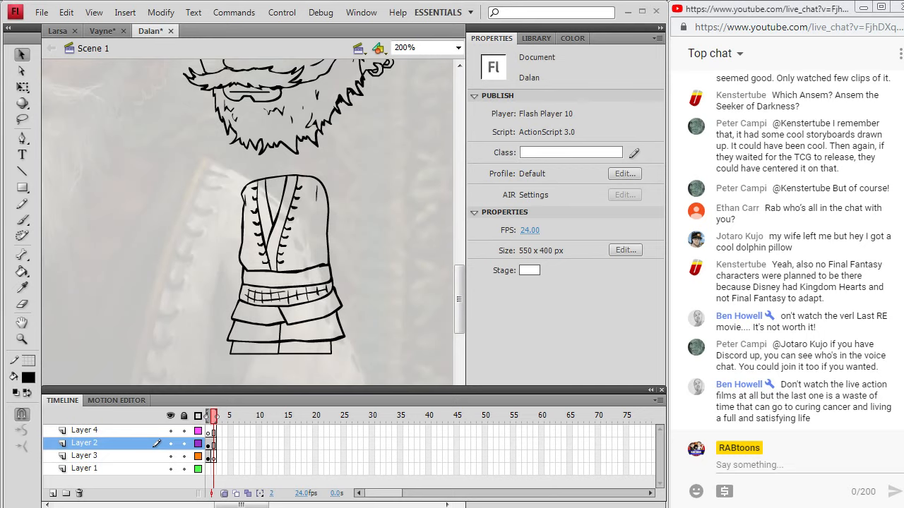
pyautogui.moveTo(459, 281)
pyautogui.mouseDown()
pyautogui.moveTo(460, 322)
pyautogui.moveTo(457, 262)
pyautogui.moveTo(458, 295)
pyautogui.moveTo(454, 276)
pyautogui.mouseUp()
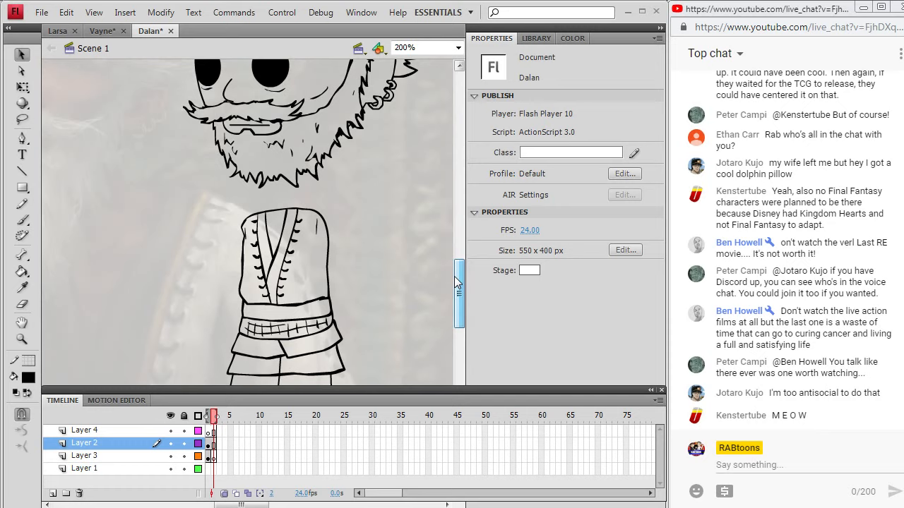
pyautogui.scroll(-4, 347, 246)
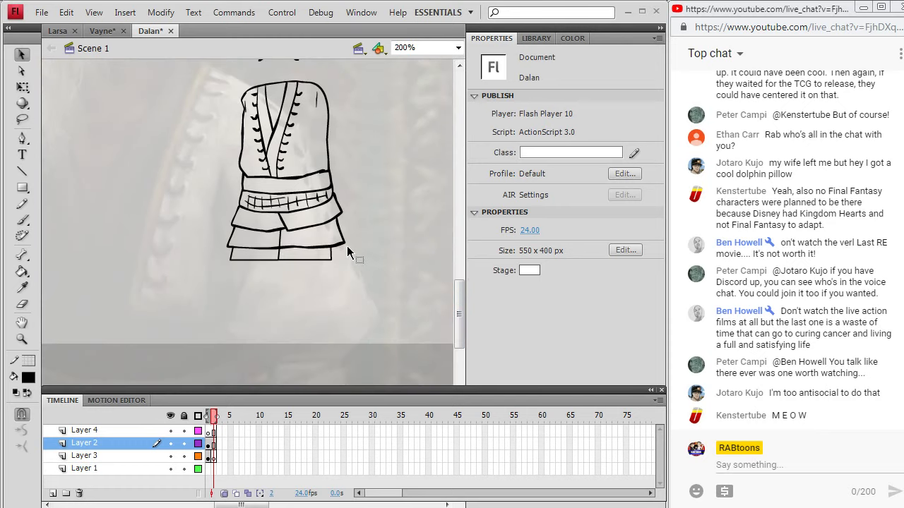
pyautogui.scroll(2, 347, 246)
pyautogui.moveTo(453, 290)
pyautogui.mouseDown()
pyautogui.moveTo(456, 299)
pyautogui.moveTo(459, 248)
pyautogui.moveTo(451, 306)
pyautogui.moveTo(448, 288)
pyautogui.mouseUp()
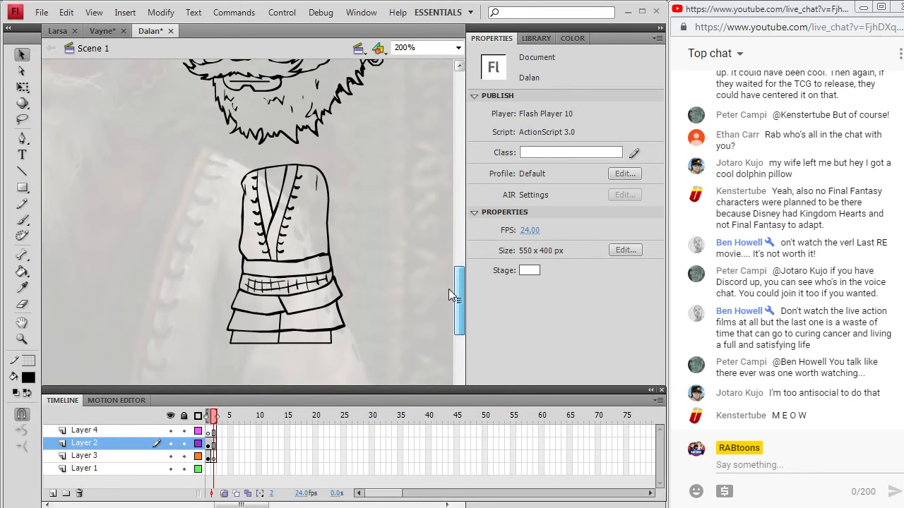
pyautogui.click(214, 444)
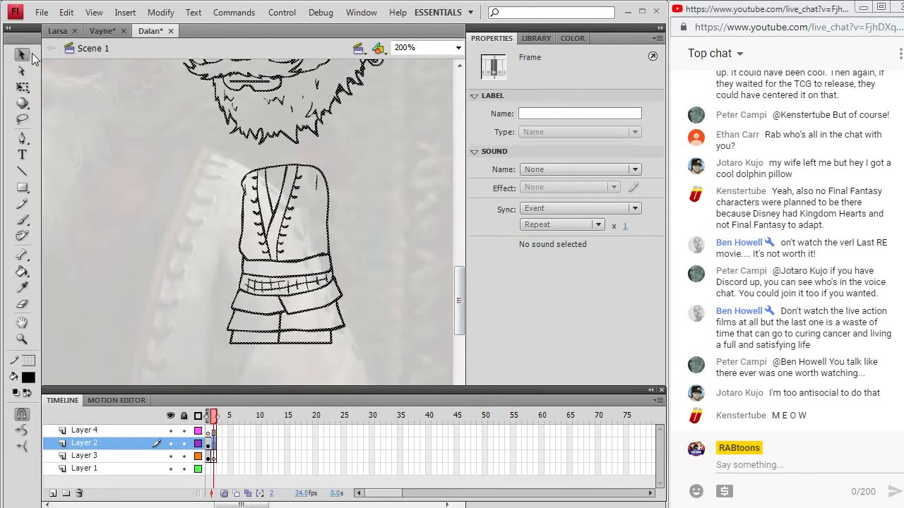
pyautogui.click(123, 171)
# Save the Dalan file
pyautogui.scroll(5, 123, 171)
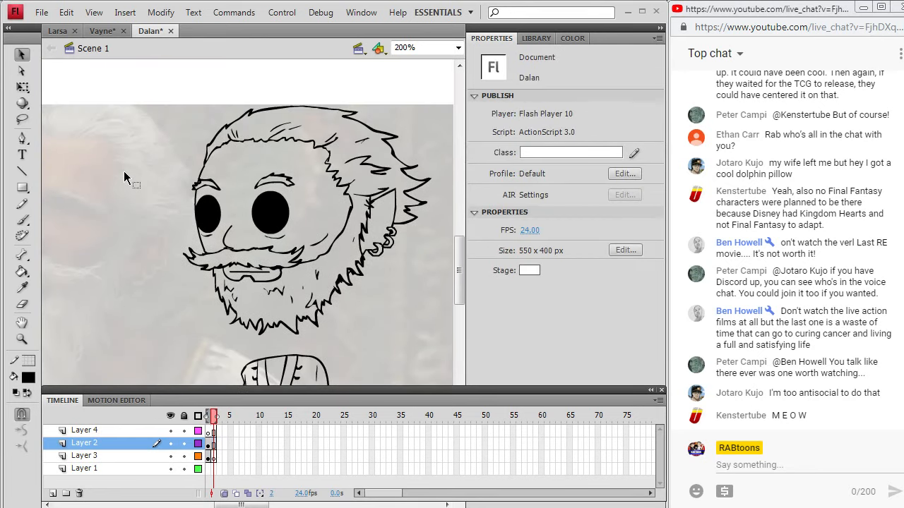
pyautogui.click(41, 12)
pyautogui.click(34, 129)
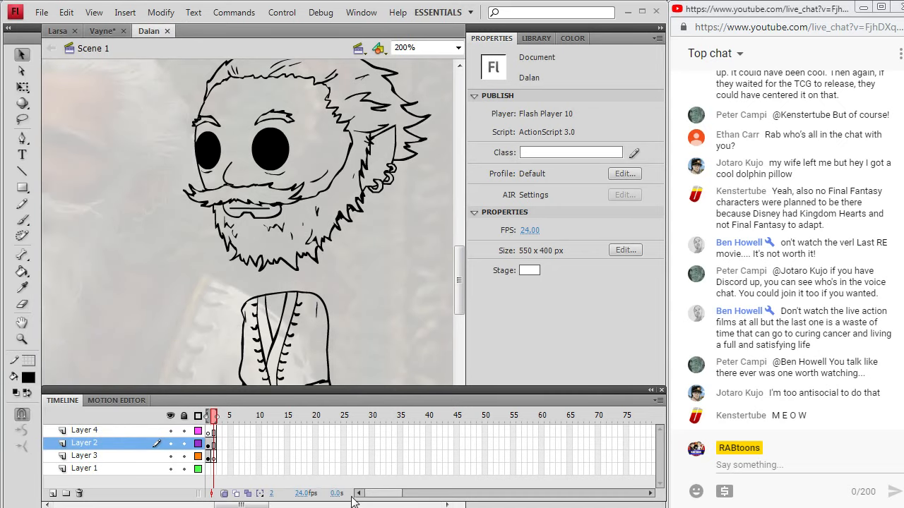
# Switch to the browser and copy the Dalan artwork image from the Final Fantasy wiki file page
pyautogui.click(314, 475)
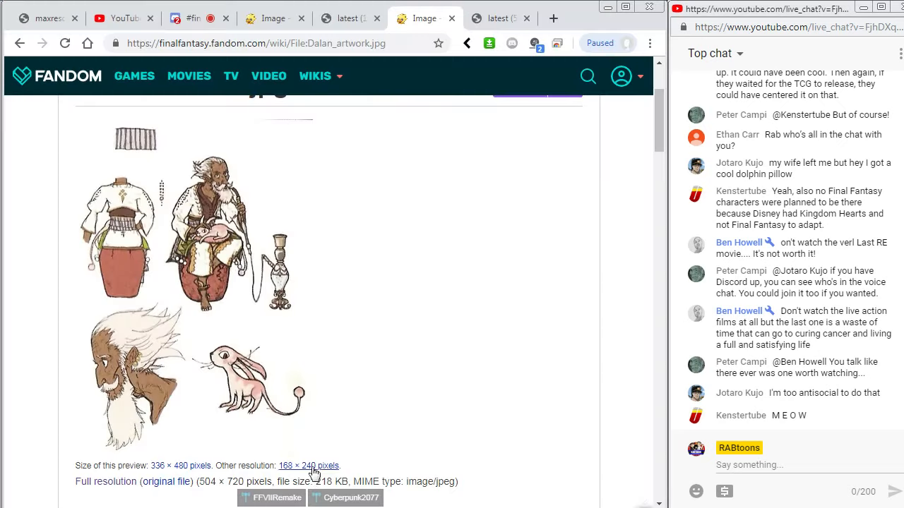
pyautogui.rightClick(228, 252)
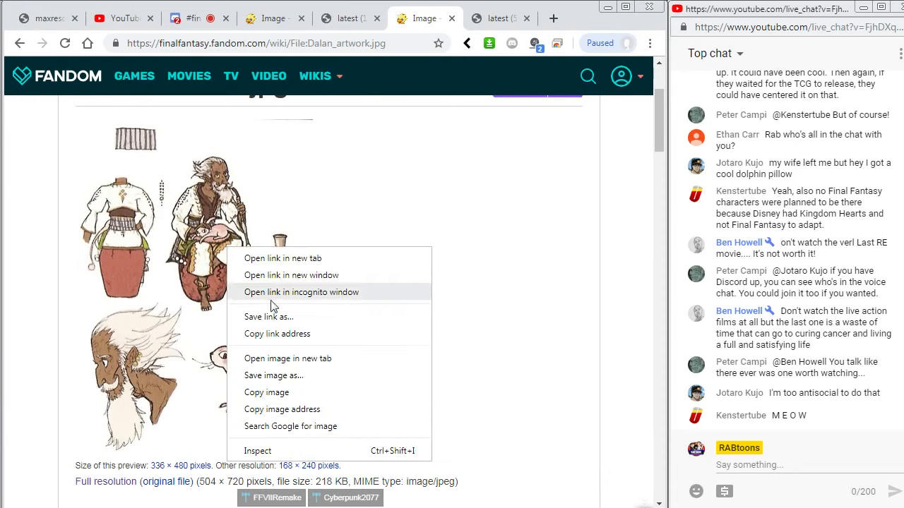
pyautogui.press('Escape')
pyautogui.rightClick(212, 246)
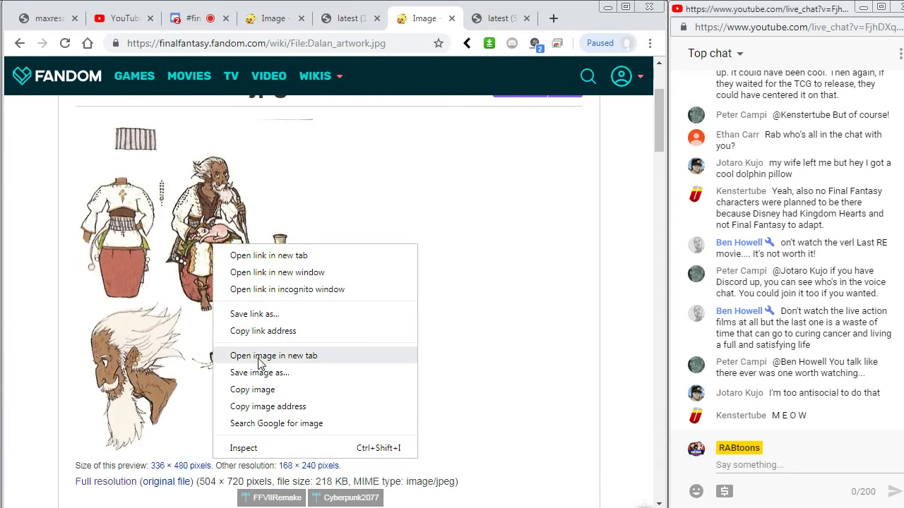
pyautogui.click(256, 389)
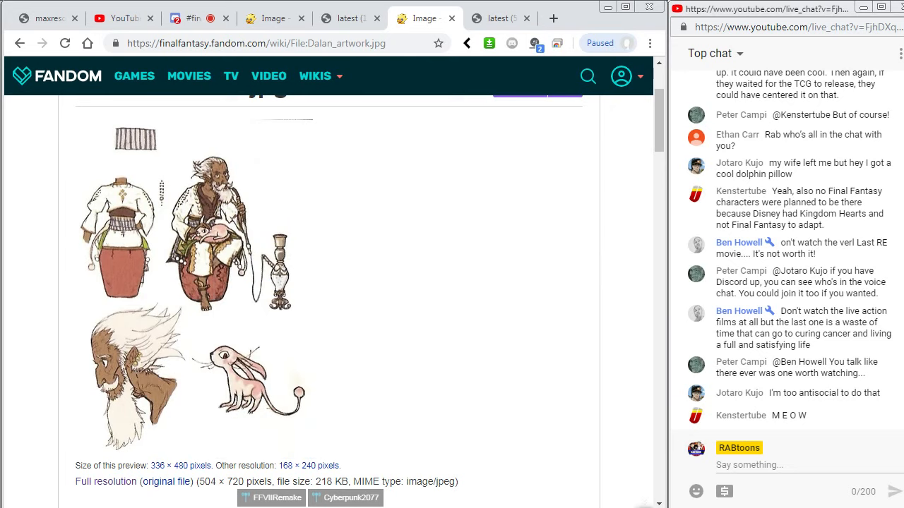
# Return to Flash and paste the copied artwork onto frame 2 of Layer 4
pyautogui.hotkey('alt', 'Tab')
pyautogui.hotkey('alt', 'Tab')
pyautogui.hotkey('alt', 'Tab')
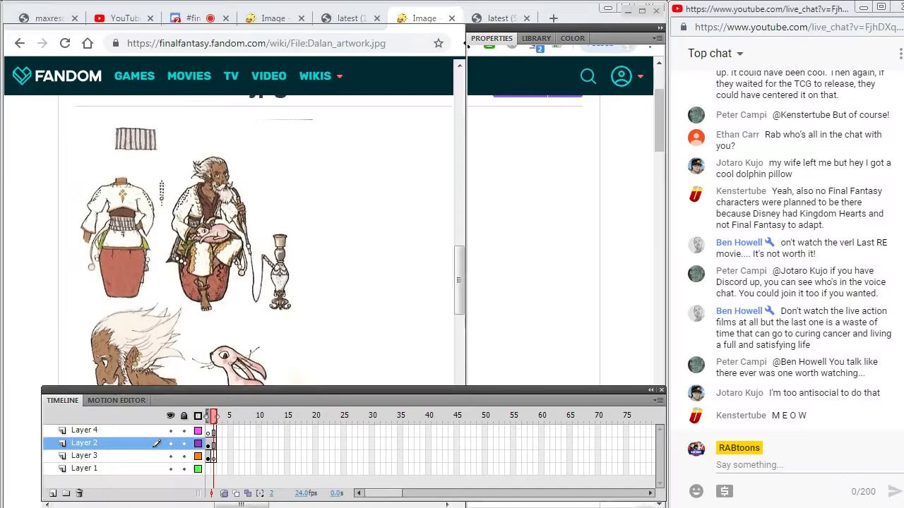
pyautogui.click(214, 430)
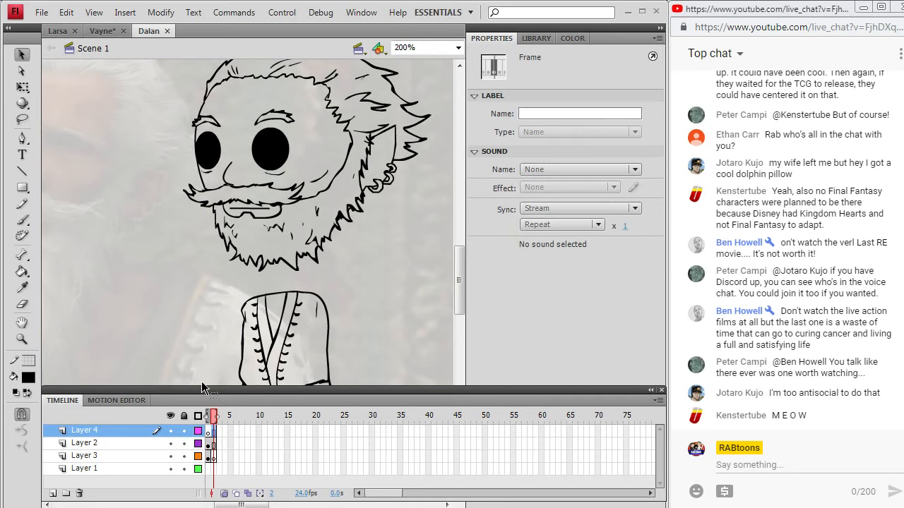
pyautogui.click(67, 12)
pyautogui.click(76, 104)
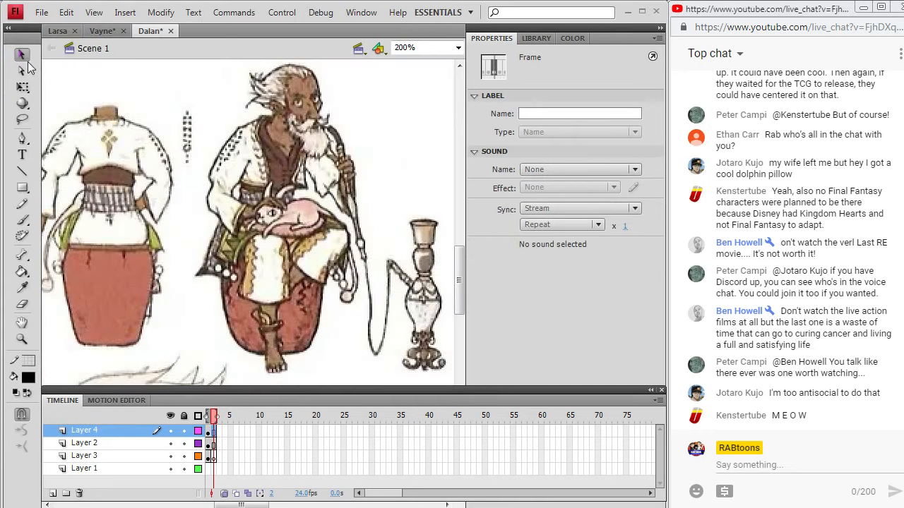
# Move Layer 4 below Layer 3 and shift the pasted artwork sideways so the seated figure sits beside the character drawing
pyautogui.moveTo(136, 432); pyautogui.dragTo(134, 460)
pyautogui.moveTo(107, 235); pyautogui.dragTo(31, 233)
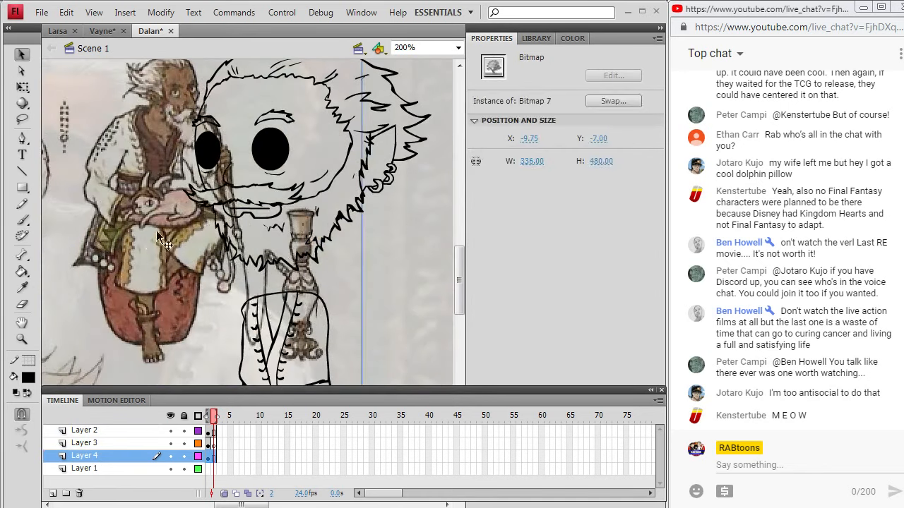
pyautogui.moveTo(171, 216); pyautogui.dragTo(100, 236)
pyautogui.click(384, 261)
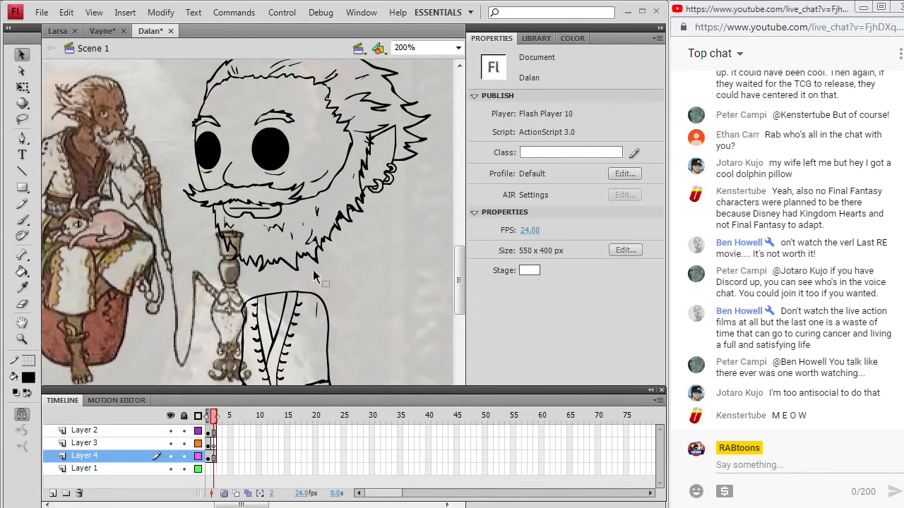
# Set the fill colour to white and fill both sides of the shirt with the Paint Bucket
pyautogui.click(22, 288)
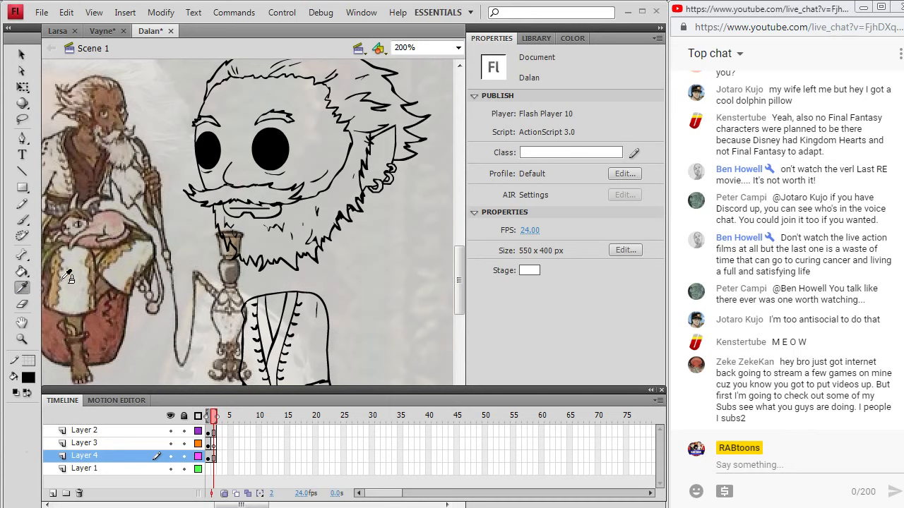
pyautogui.click(29, 379)
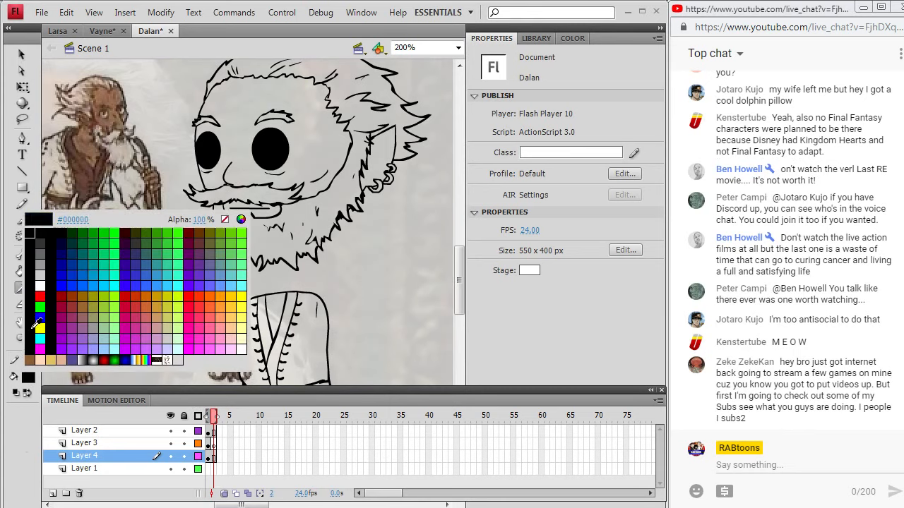
pyautogui.click(22, 293)
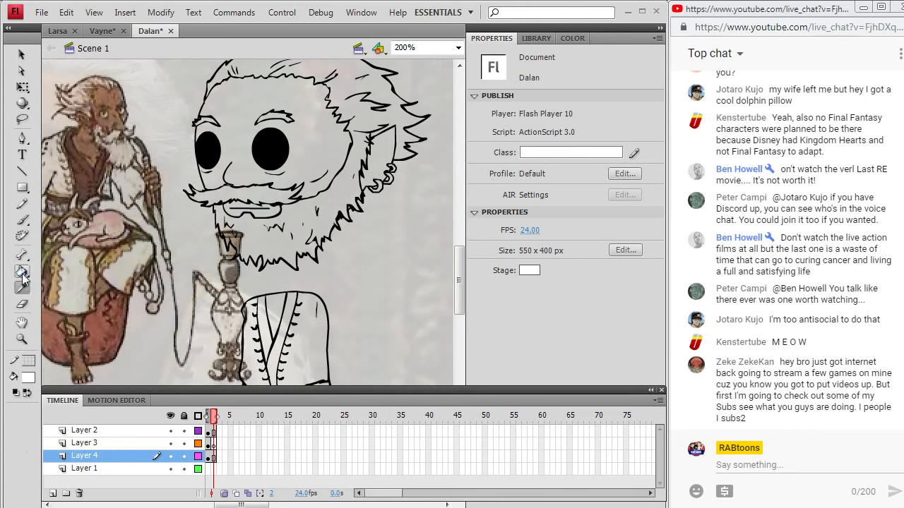
pyautogui.click(22, 272)
pyautogui.click(297, 338)
pyautogui.click(247, 320)
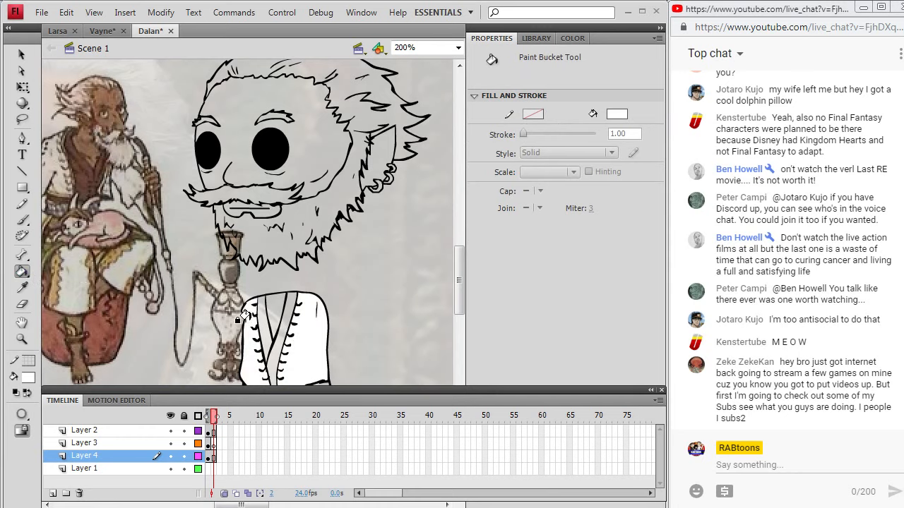
# Fill both panels of the upper and lower garment tiers beneath the plaid sash with white
pyautogui.scroll(-3, 240, 319)
pyautogui.click(239, 307)
pyautogui.click(293, 305)
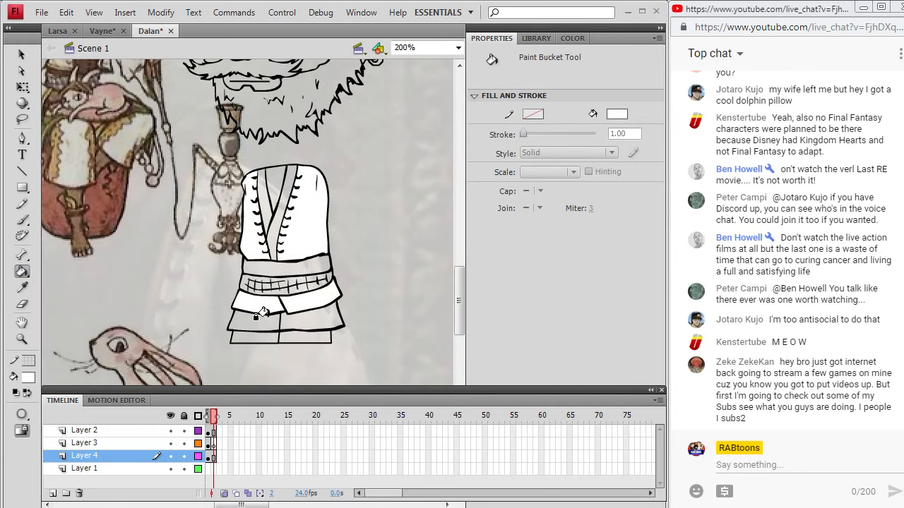
pyautogui.click(261, 316)
pyautogui.click(288, 317)
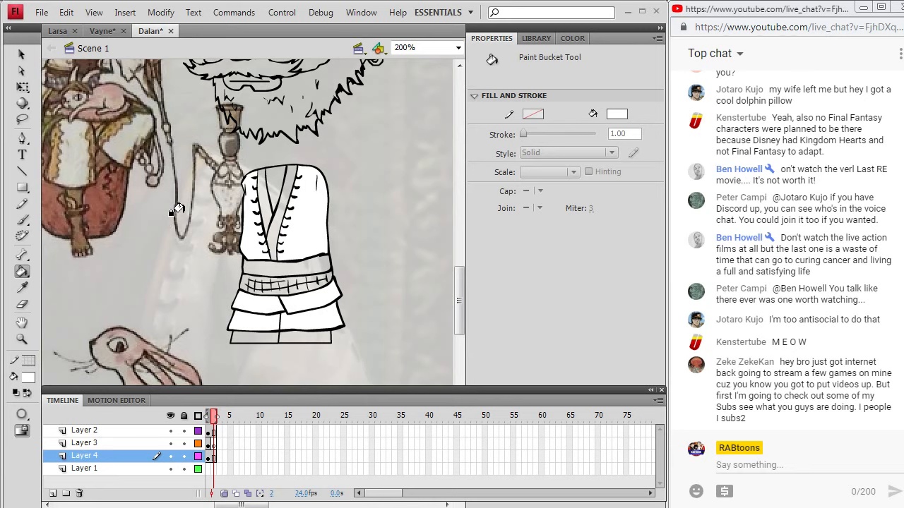
# On Layer 2, set the Pencil stroke to #FFFF00 at 0% alpha and draw trim boundaries on the lower garment tier
pyautogui.click(22, 204)
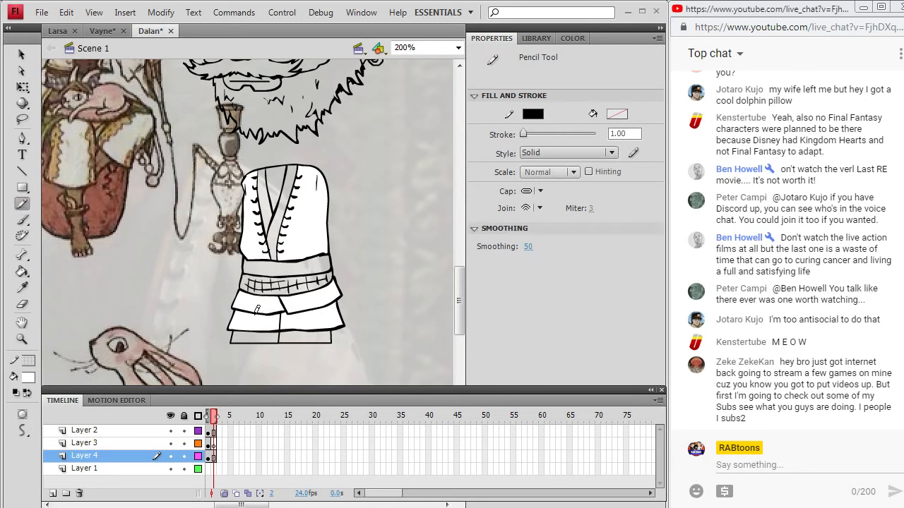
pyautogui.click(213, 431)
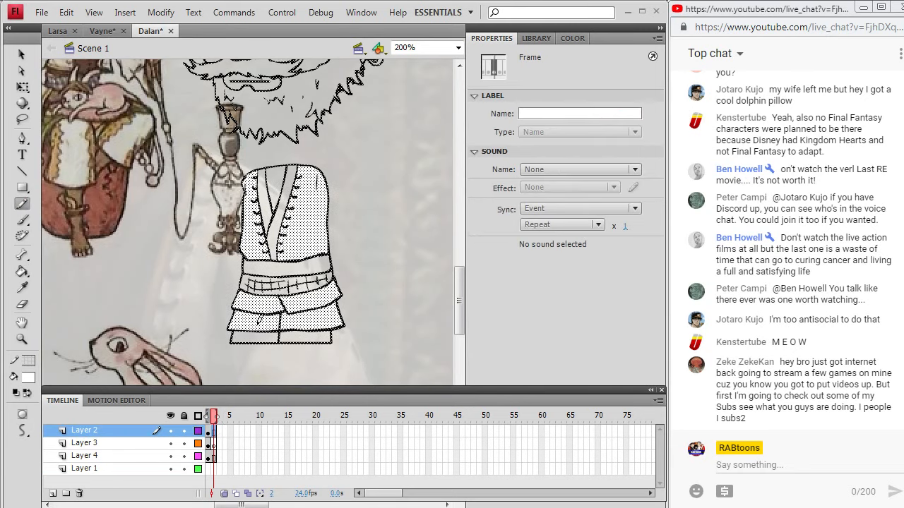
pyautogui.click(244, 328)
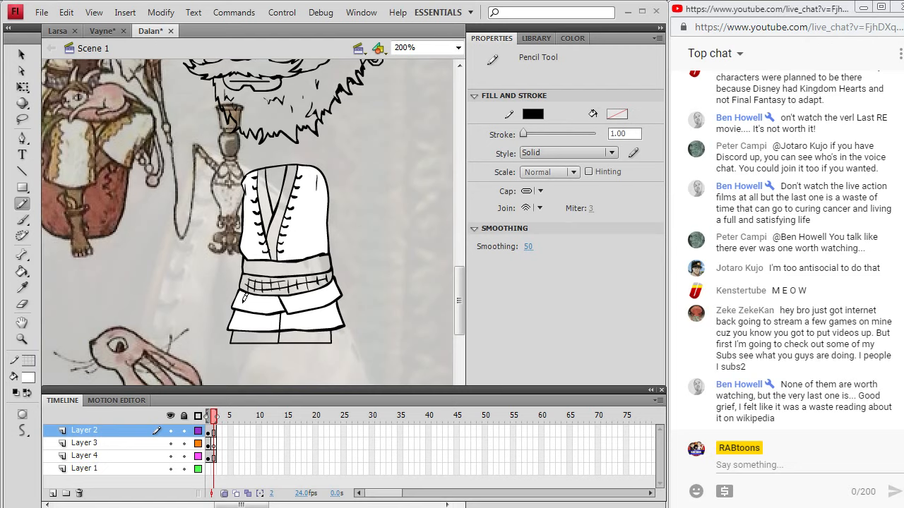
pyautogui.click(28, 364)
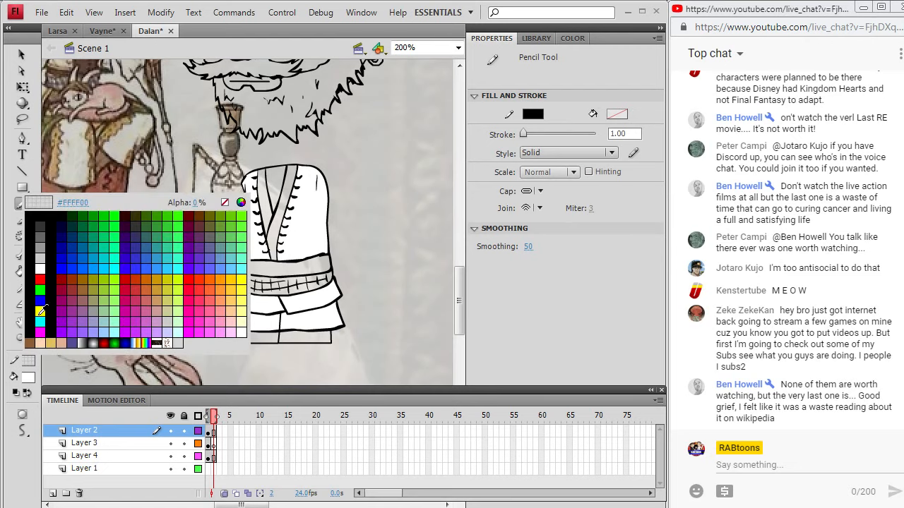
pyautogui.click(40, 312)
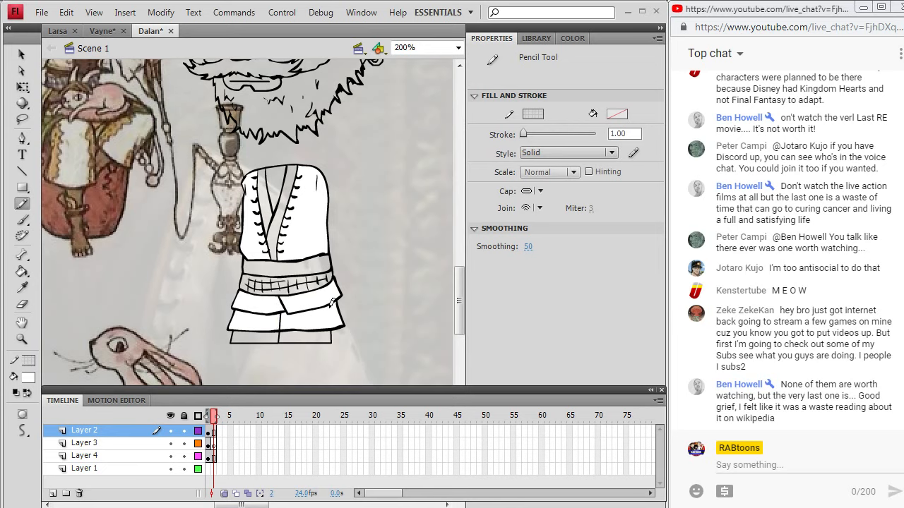
# Sample the tan trim colour from the artwork and fill the side and centre trim areas of the lower garment tier
pyautogui.click(21, 287)
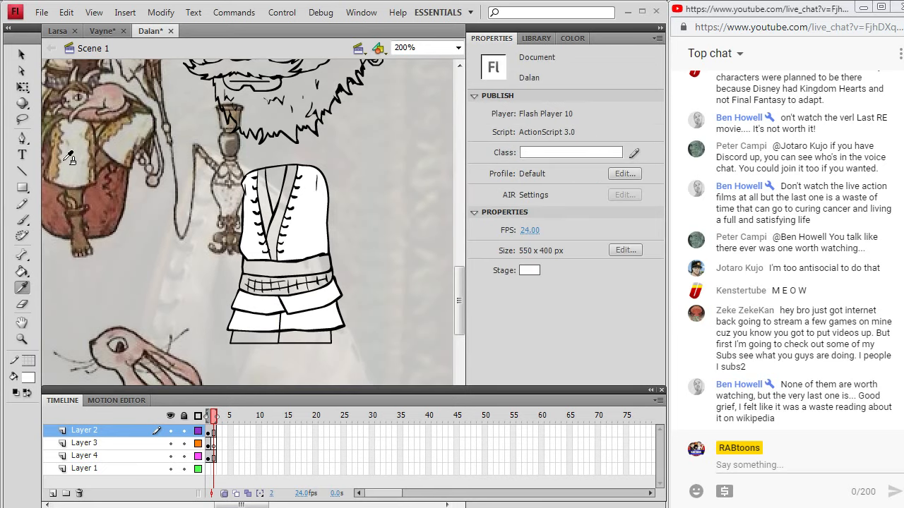
pyautogui.click(60, 162)
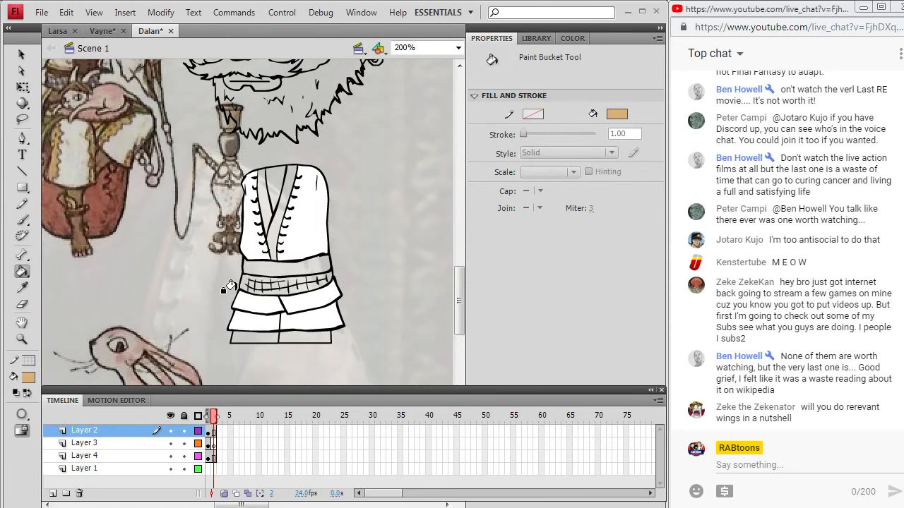
pyautogui.click(268, 321)
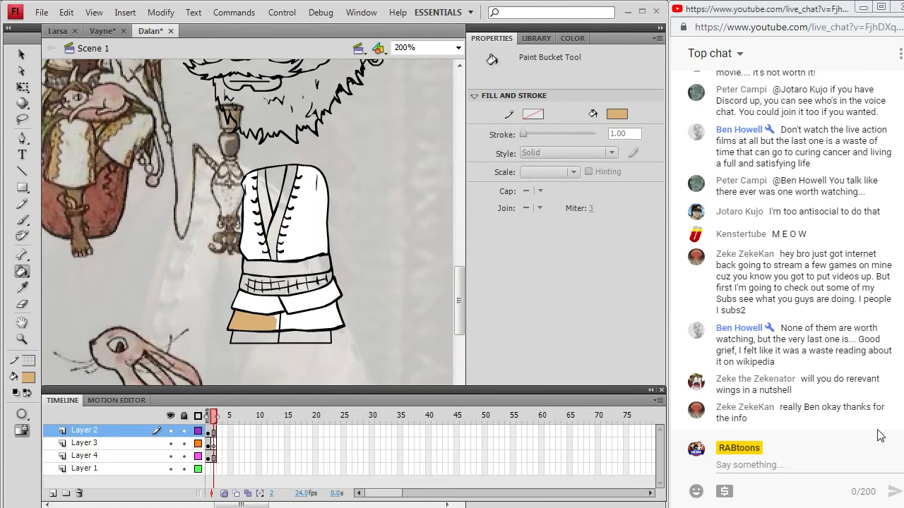
pyautogui.hotkey('ctrl', 'z')
pyautogui.click(277, 317)
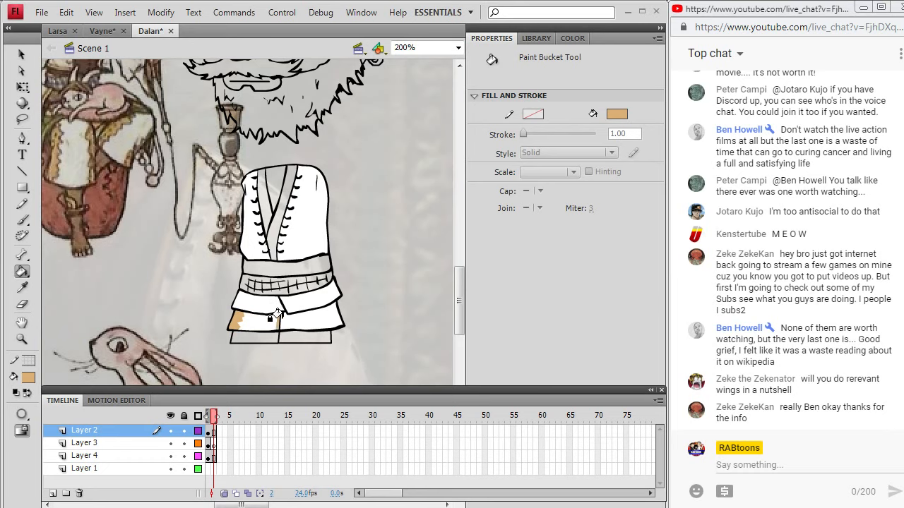
pyautogui.click(330, 311)
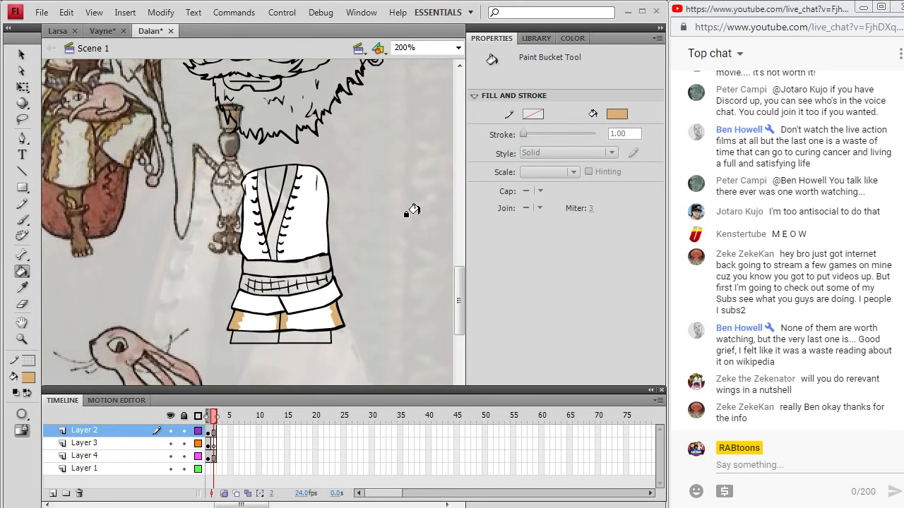
# Sample the dark brown of the artwork's undershirt and fill the crossed collar bands inside the shirt with it
pyautogui.moveTo(462, 282); pyautogui.dragTo(460, 274)
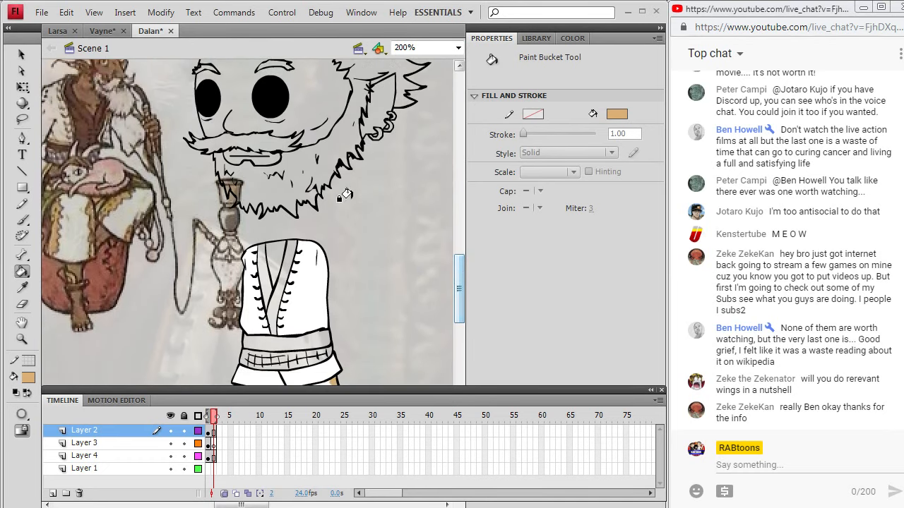
pyautogui.click(22, 287)
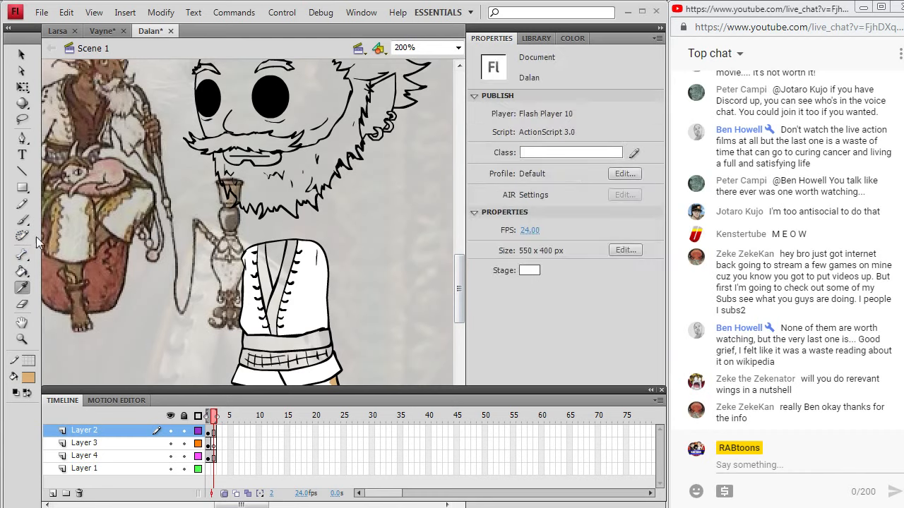
pyautogui.click(89, 129)
pyautogui.click(264, 286)
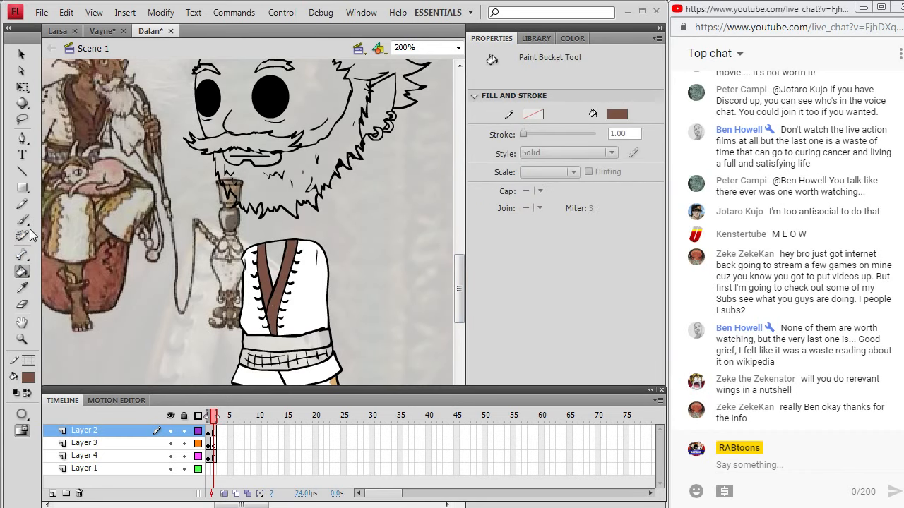
# Sample the brown skin tone from the artwork and fill the chest opening and the leg below the hem
pyautogui.click(22, 287)
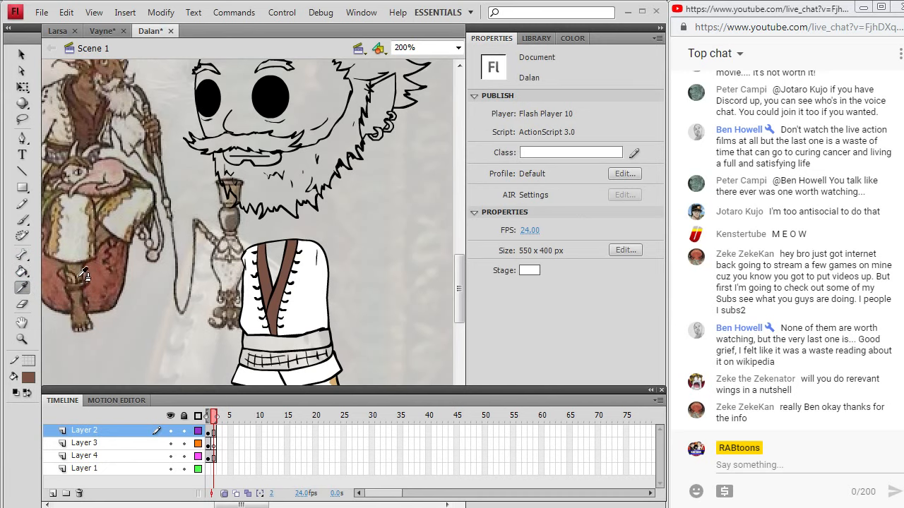
pyautogui.click(96, 73)
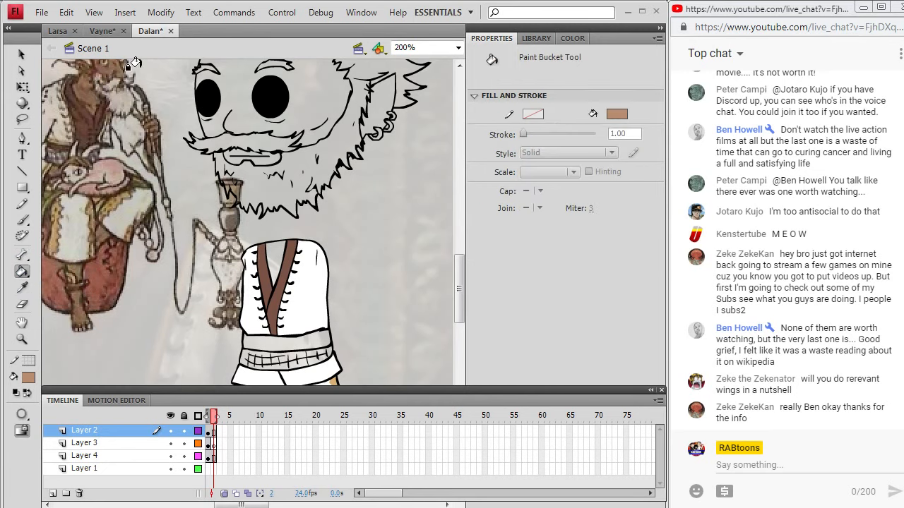
pyautogui.moveTo(462, 271); pyautogui.dragTo(465, 291)
pyautogui.click(290, 317)
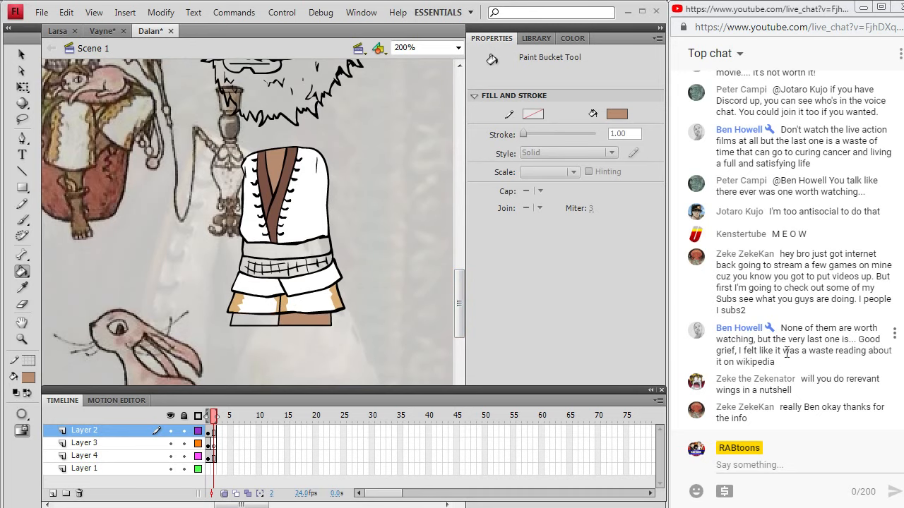
# Fill the character's face and lips with the sampled skin tone
pyautogui.moveTo(458, 302); pyautogui.dragTo(459, 268)
pyautogui.click(265, 263)
pyautogui.click(290, 218)
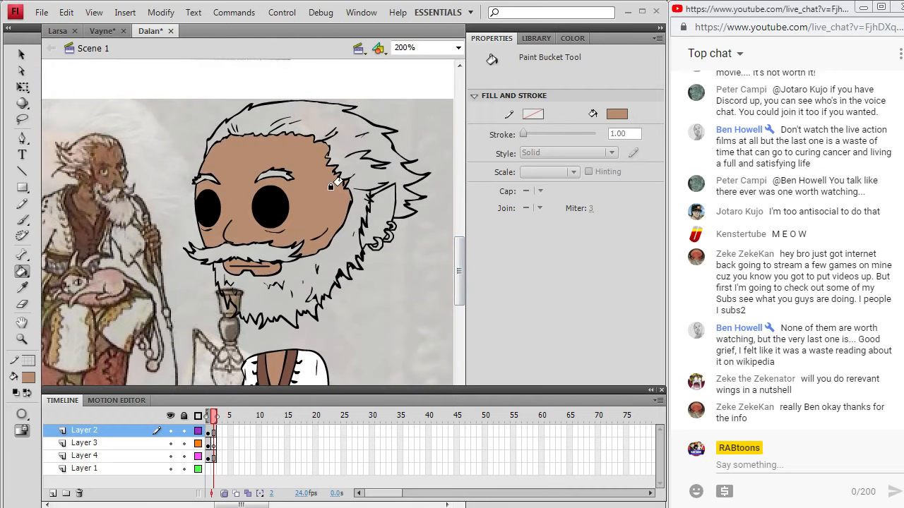
# Sample the off-white beard colour from the artwork and fill the hair, beard, moustache and eyebrows with it
pyautogui.click(22, 288)
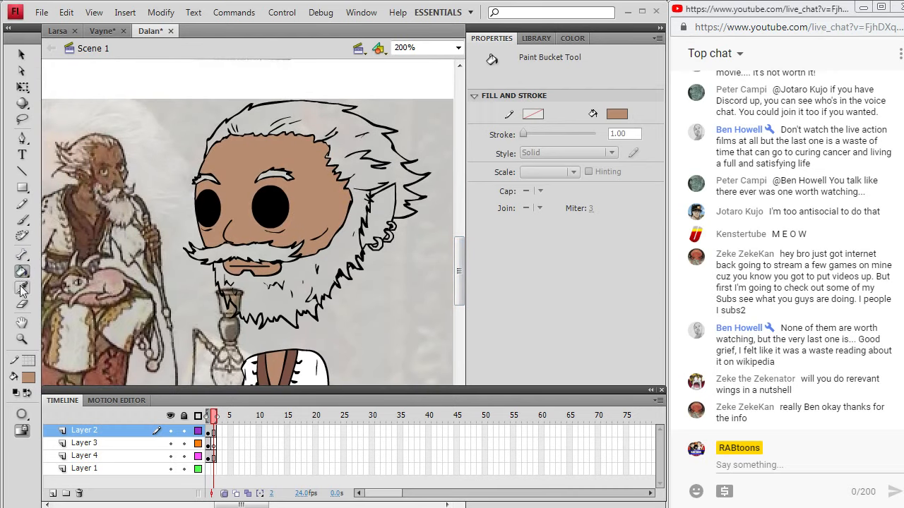
pyautogui.click(116, 205)
pyautogui.click(244, 120)
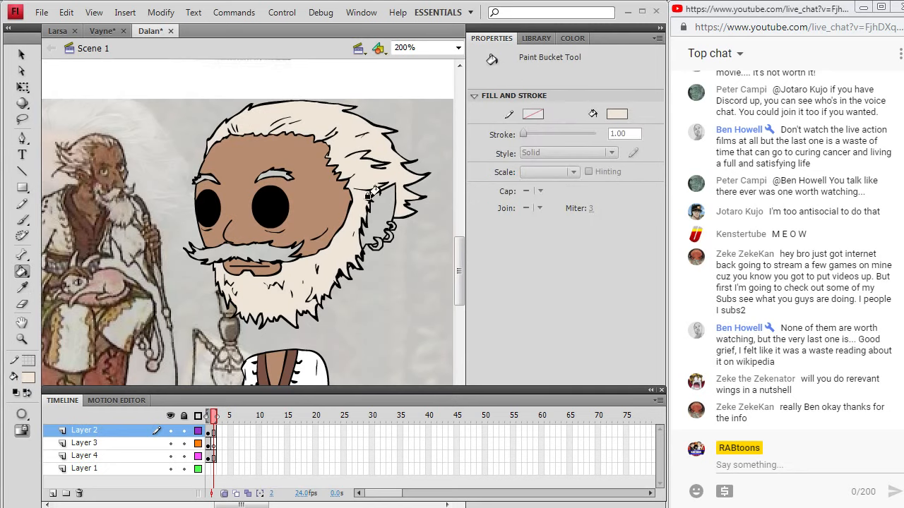
pyautogui.click(256, 254)
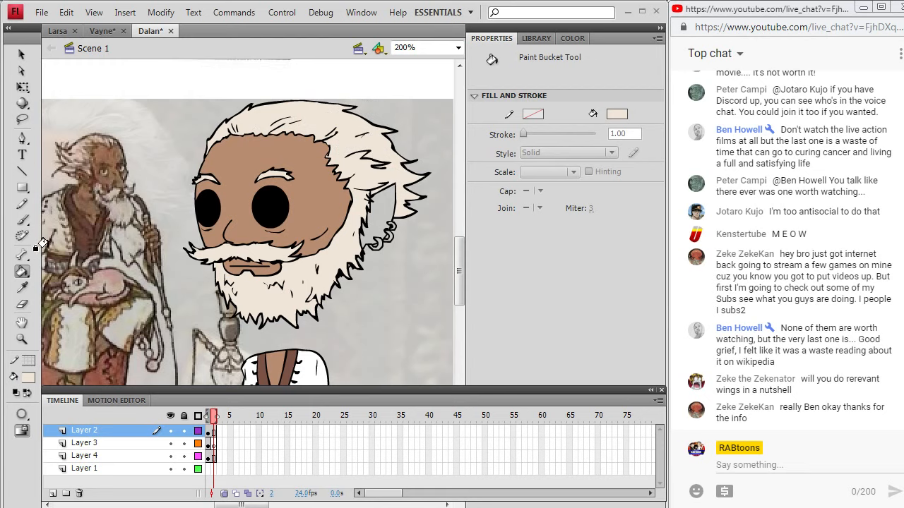
# Sample the skin tone from the face to fill the ear, and pick up the beard's off-white again
pyautogui.click(22, 287)
pyautogui.click(313, 203)
pyautogui.click(374, 205)
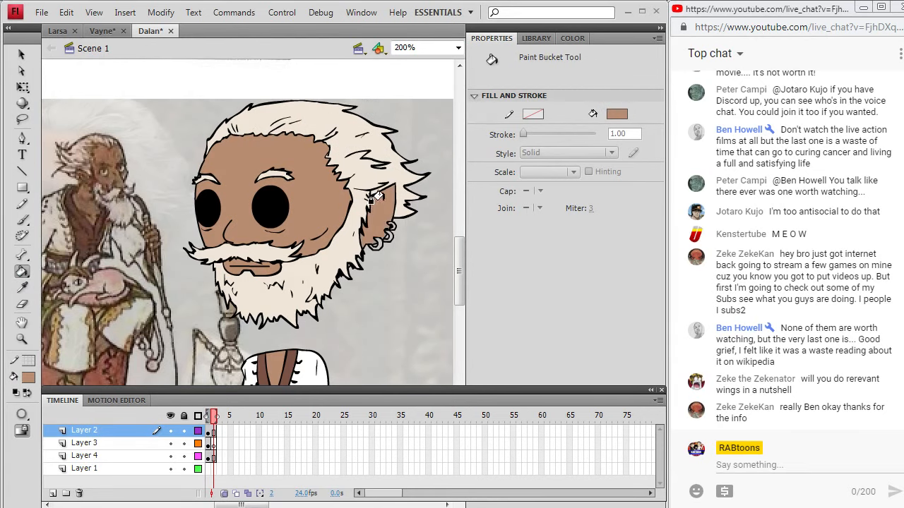
pyautogui.click(19, 288)
pyautogui.click(333, 245)
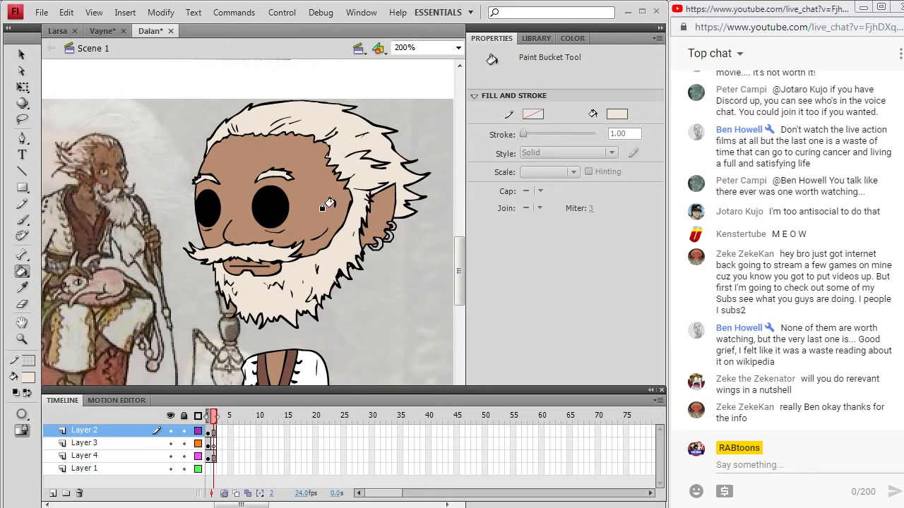
pyautogui.click(26, 381)
pyautogui.click(37, 248)
pyautogui.click(22, 220)
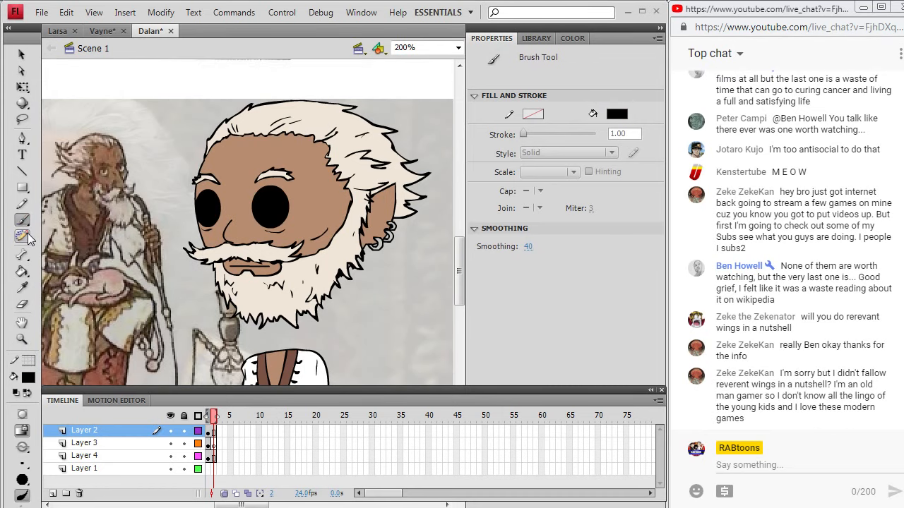
# Sample the grey-beige sash colour from the artwork, fill the checked waistband with it, and check the reference page in the browser
pyautogui.moveTo(458, 257)
pyautogui.mouseDown()
pyautogui.moveTo(458, 305)
pyautogui.moveTo(459, 256)
pyautogui.moveTo(458, 266)
pyautogui.mouseUp()
pyautogui.click(22, 287)
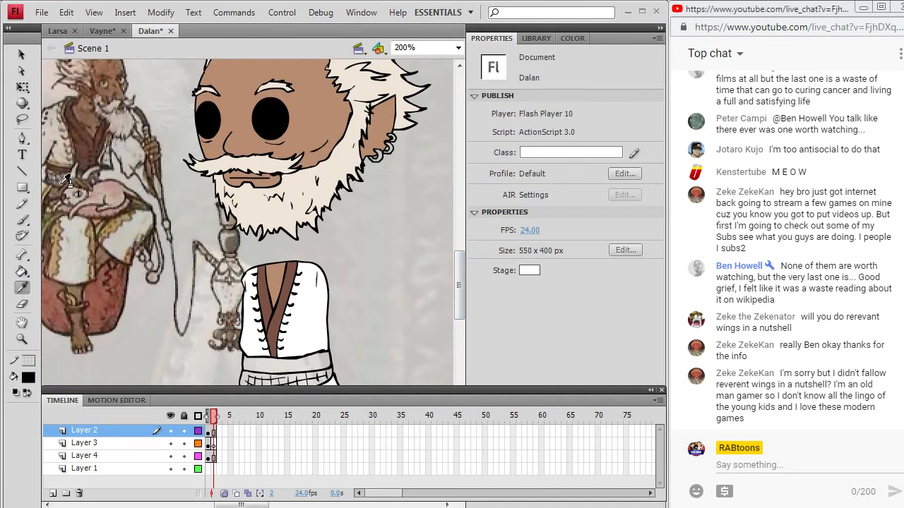
pyautogui.click(60, 182)
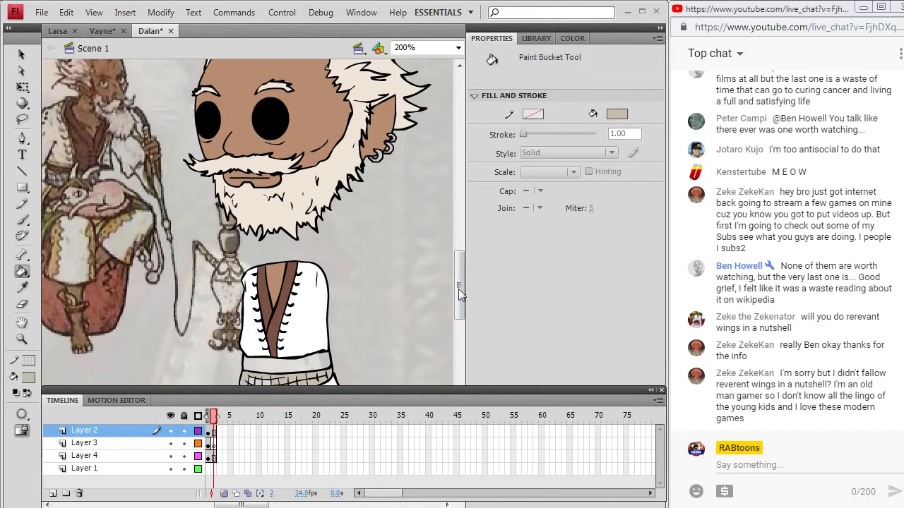
pyautogui.moveTo(458, 289); pyautogui.dragTo(460, 296)
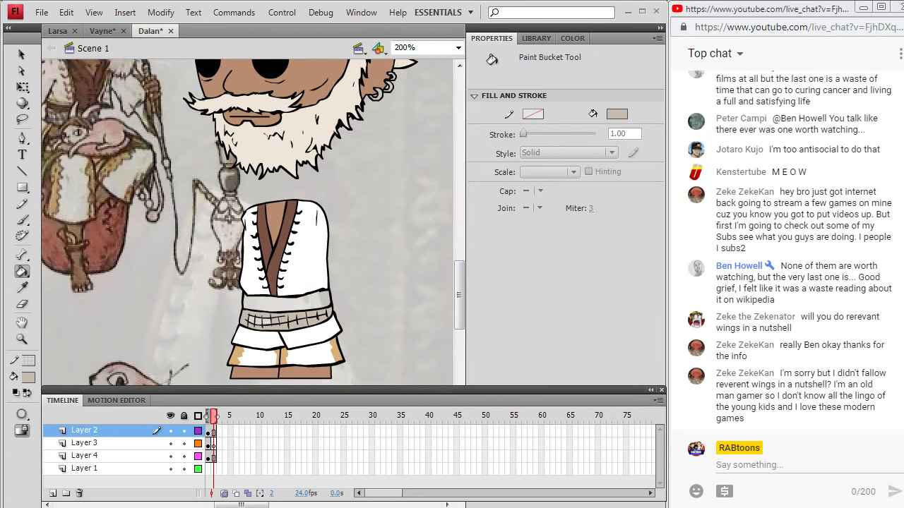
pyautogui.hotkey('alt', 'Tab')
pyautogui.hotkey('alt', 'Tab')
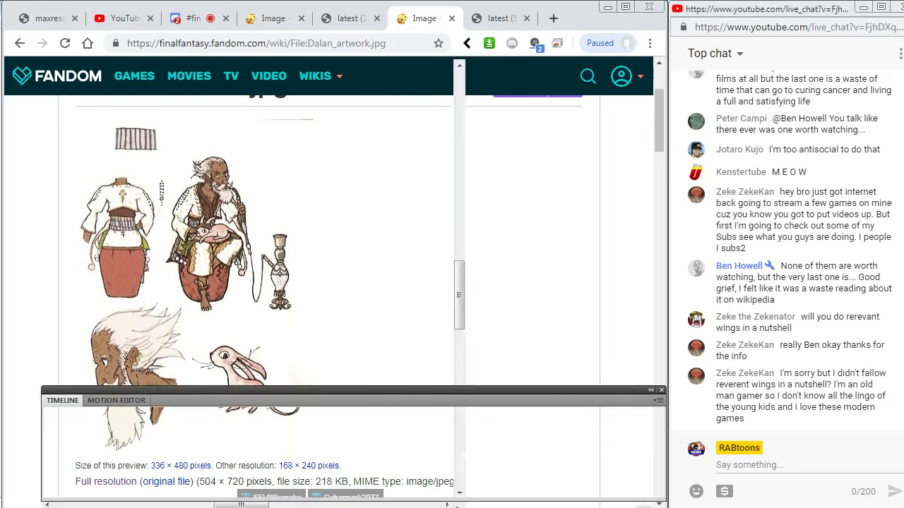
# Try a bright blue and a slightly darker blue as fills for the cells of the checked waistband
pyautogui.click(29, 385)
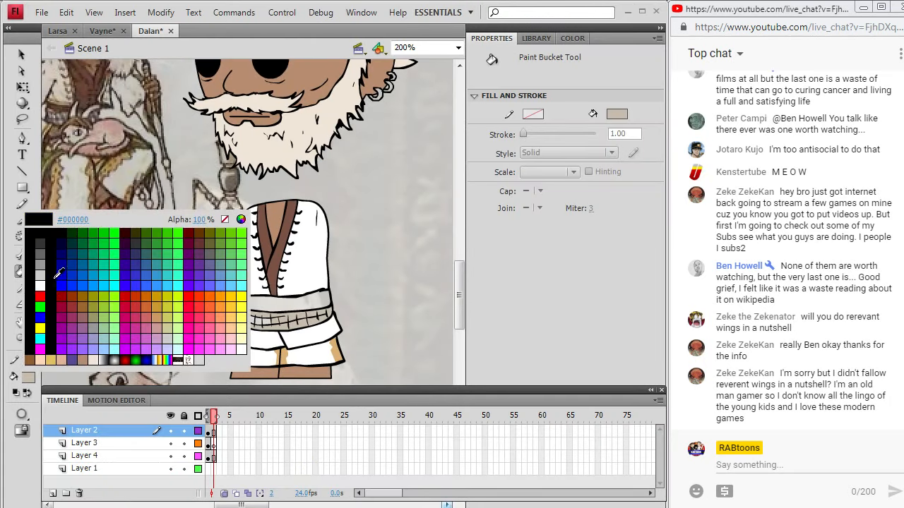
pyautogui.click(89, 276)
pyautogui.click(258, 322)
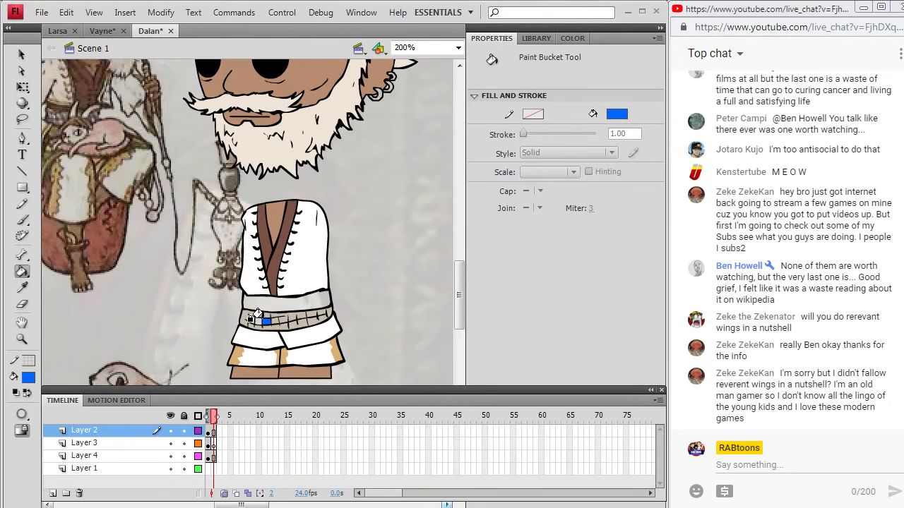
pyautogui.click(33, 377)
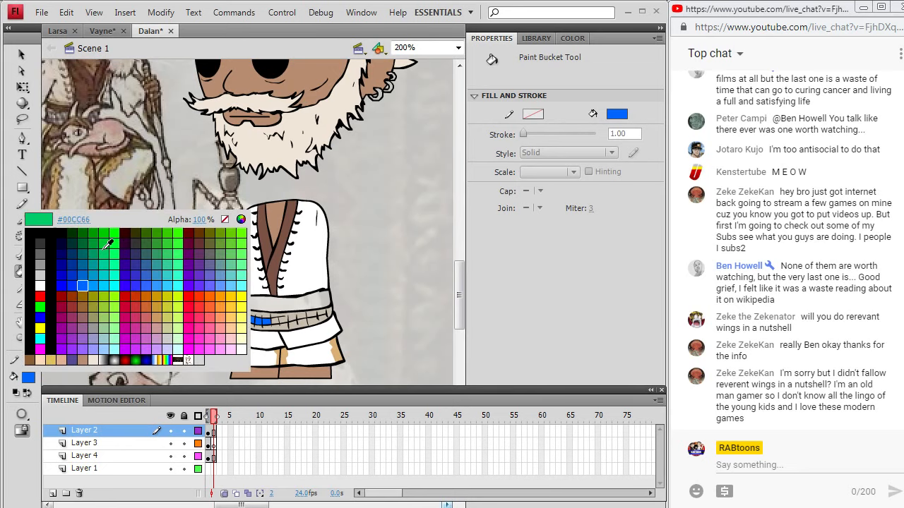
pyautogui.click(88, 277)
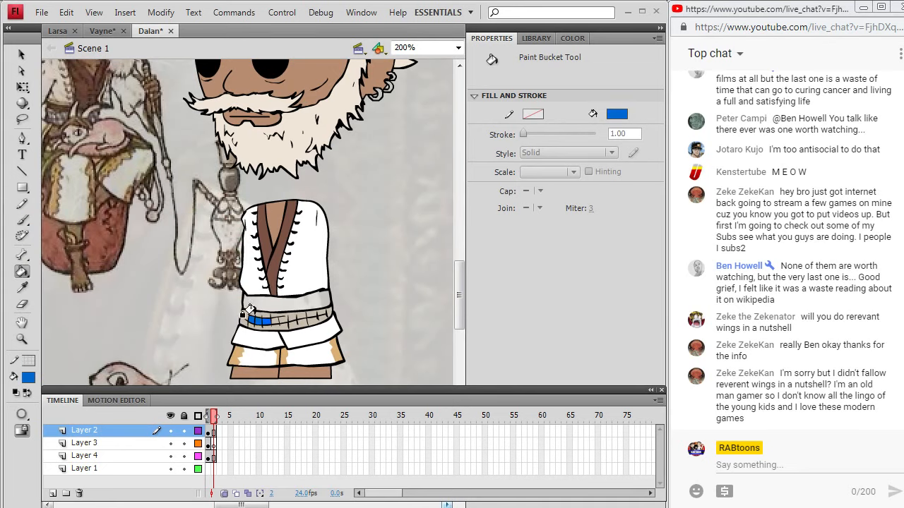
pyautogui.click(253, 315)
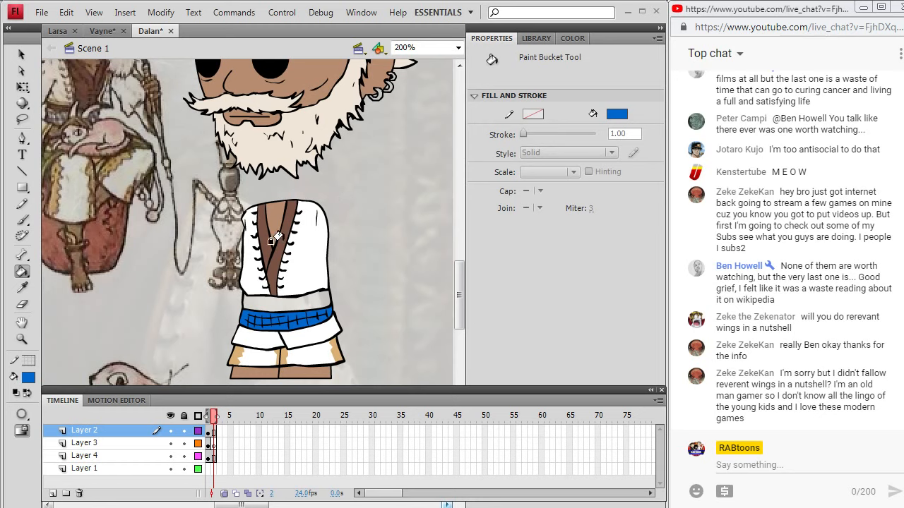
# Fill the checked waistband with a muted medium blue and the plain sash band above it with dark navy
pyautogui.click(27, 382)
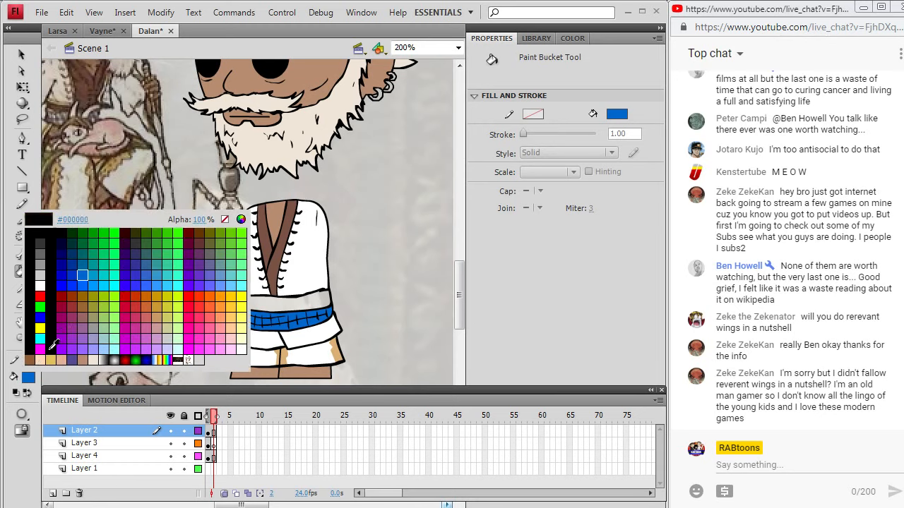
pyautogui.click(75, 267)
pyautogui.click(244, 318)
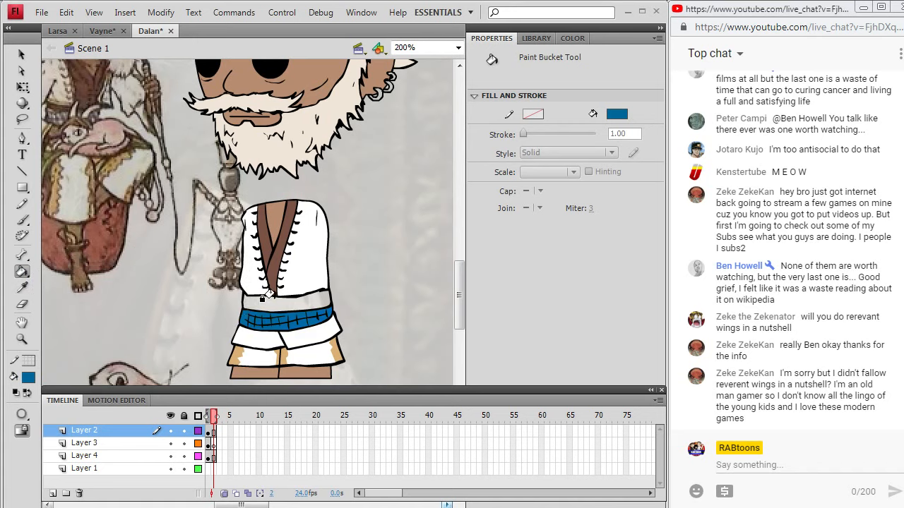
pyautogui.click(28, 378)
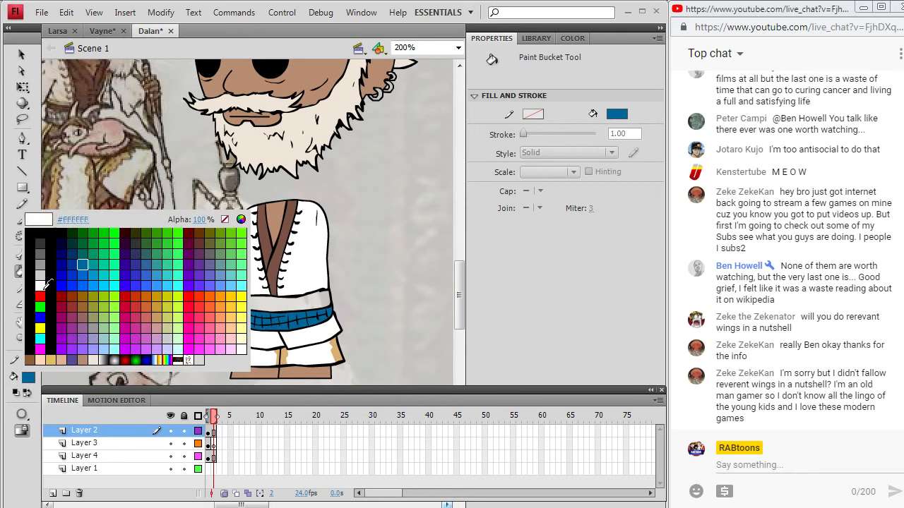
pyautogui.click(73, 248)
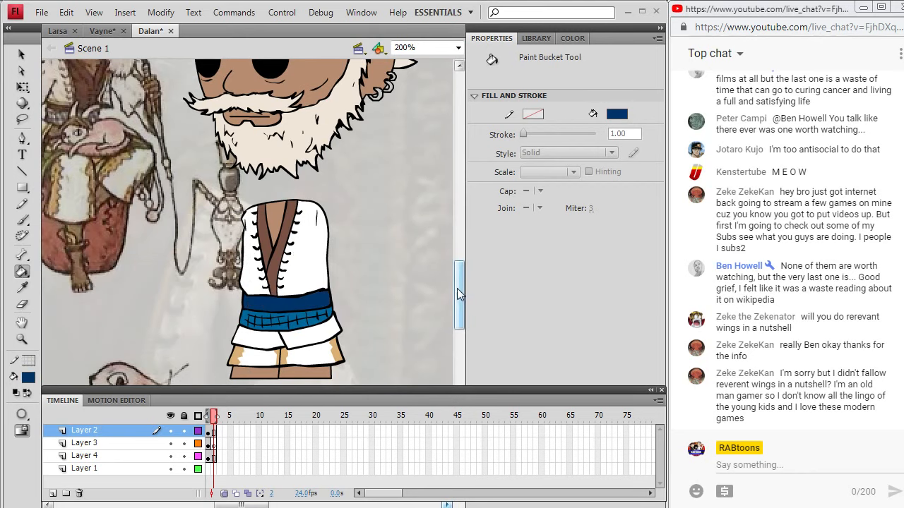
# Draw a pencil line across the shirt just above the sash and fill the strip below it with the tan sampled from the skirt trim
pyautogui.moveTo(457, 288)
pyautogui.mouseDown()
pyautogui.moveTo(460, 268)
pyautogui.moveTo(459, 290)
pyautogui.mouseUp()
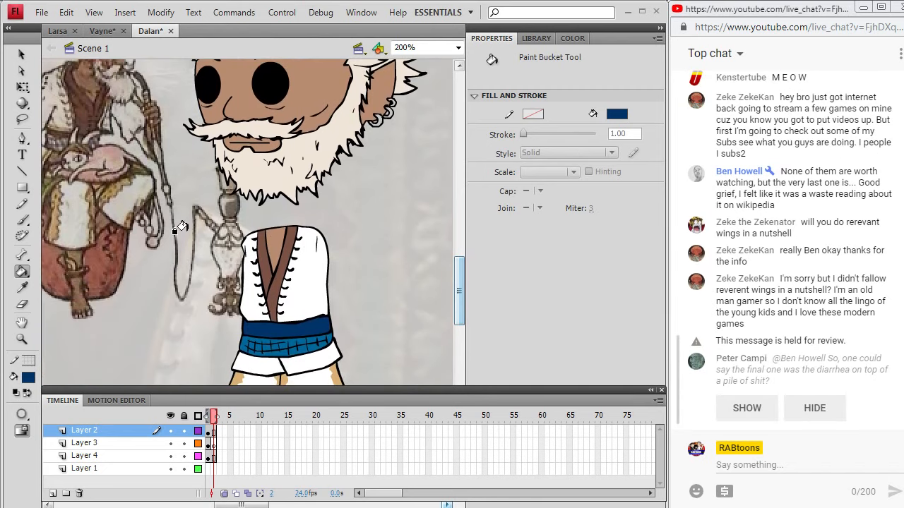
pyautogui.press('y')
pyautogui.click(214, 429)
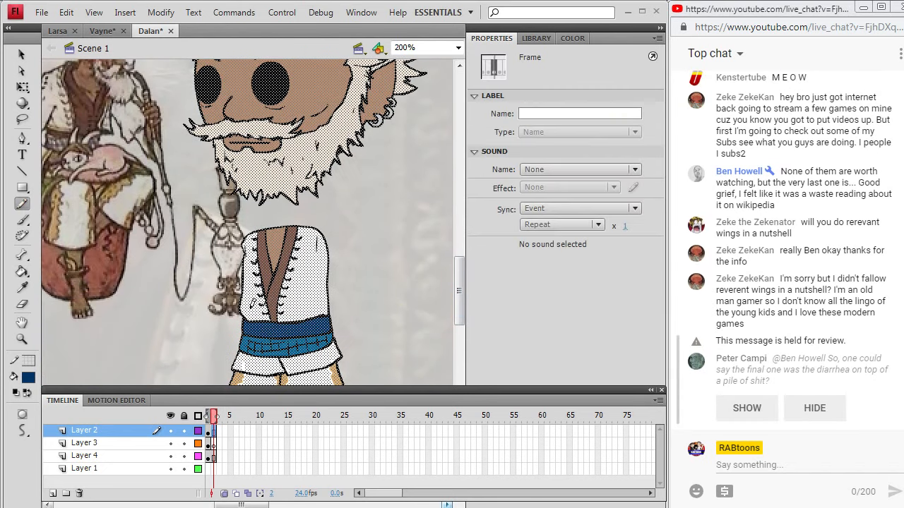
pyautogui.click(243, 305)
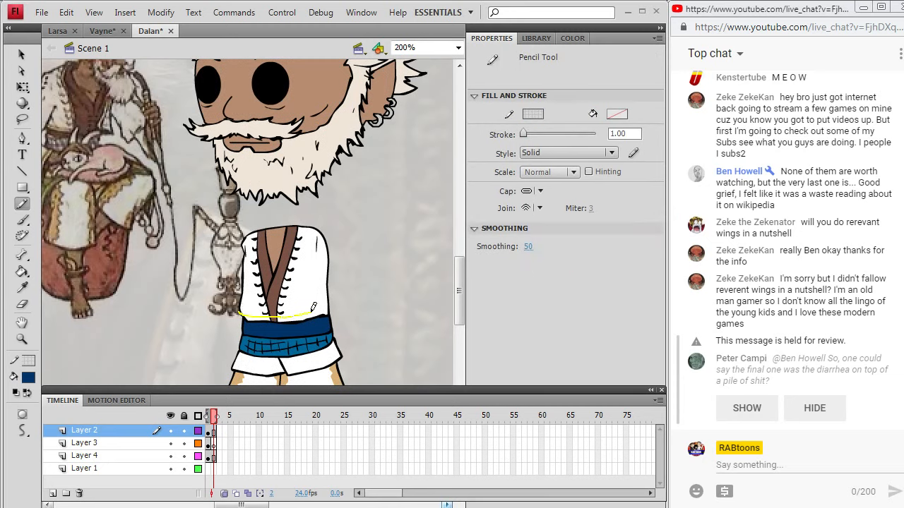
pyautogui.click(22, 287)
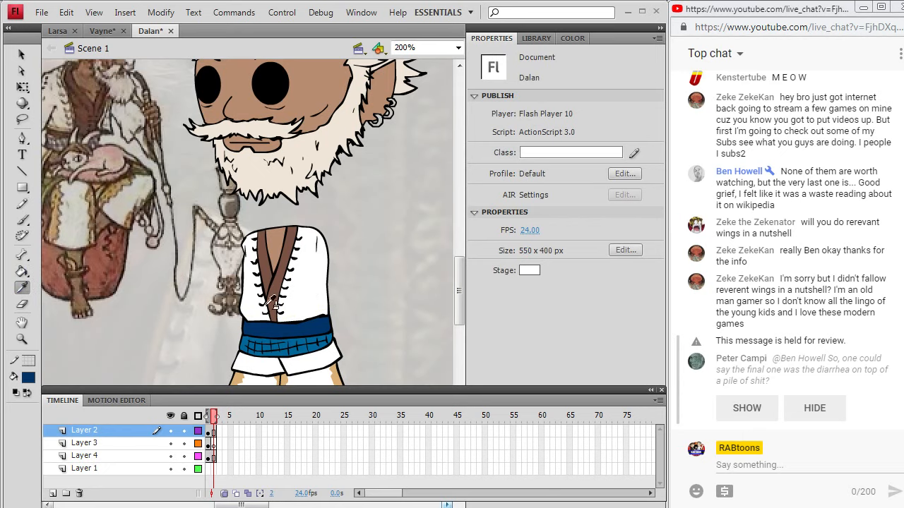
pyautogui.click(239, 378)
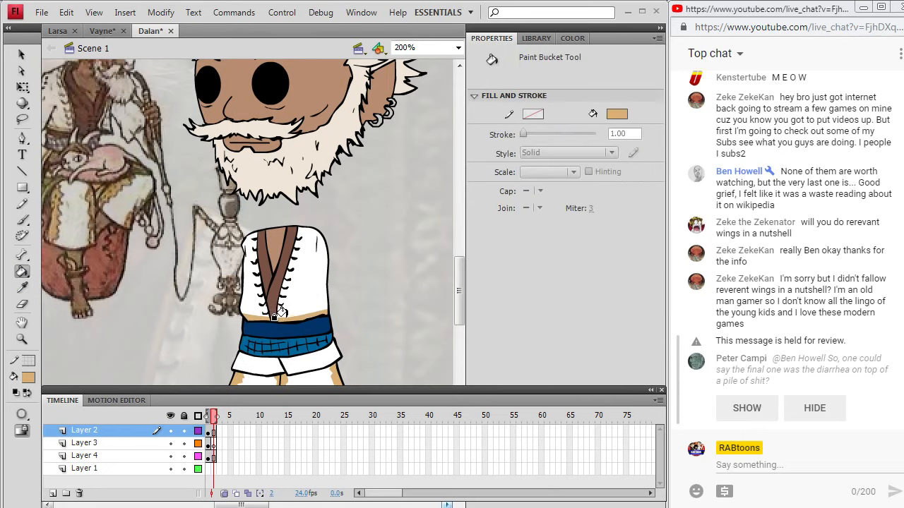
# Delete both reference images, the character artwork on Layer 4 and the portrait in frame 1 of Layer 3
pyautogui.moveTo(459, 286)
pyautogui.mouseDown()
pyautogui.moveTo(460, 294)
pyautogui.moveTo(461, 264)
pyautogui.moveTo(461, 277)
pyautogui.mouseUp()
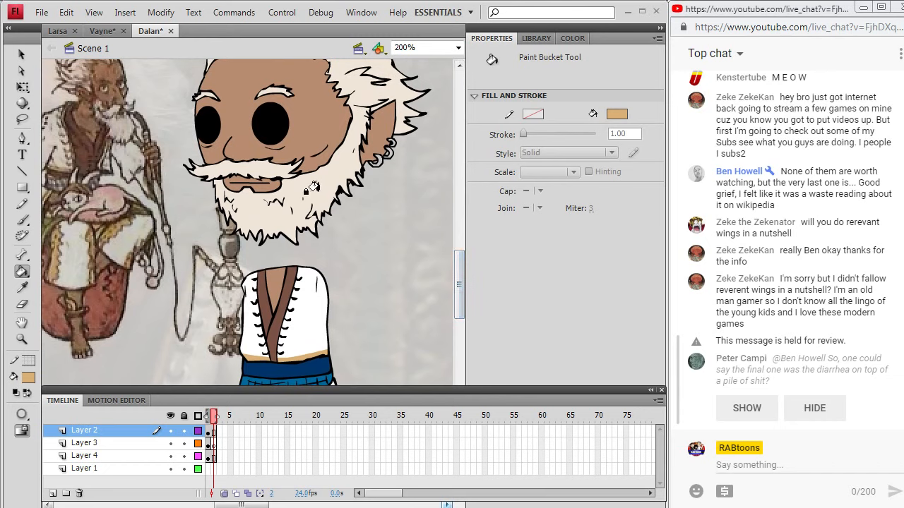
pyautogui.click(22, 204)
pyautogui.click(21, 54)
pyautogui.click(124, 248)
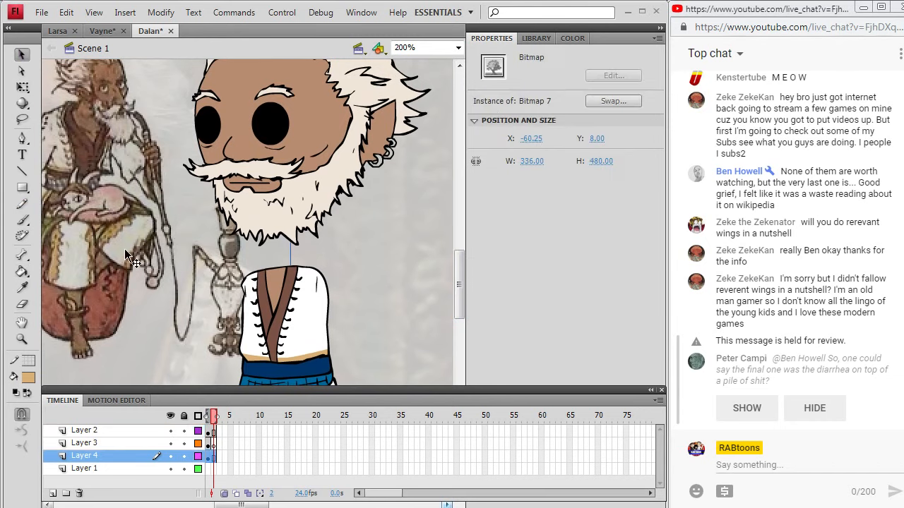
pyautogui.press('Delete')
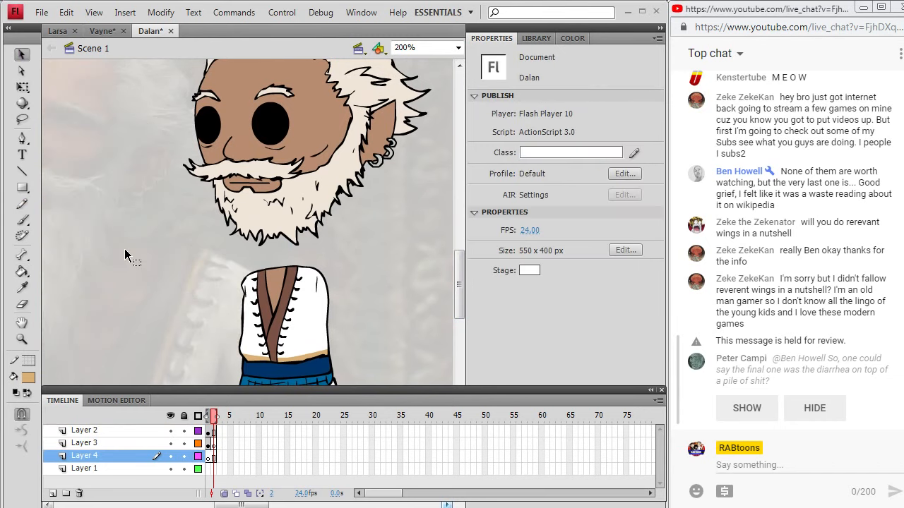
pyautogui.click(209, 417)
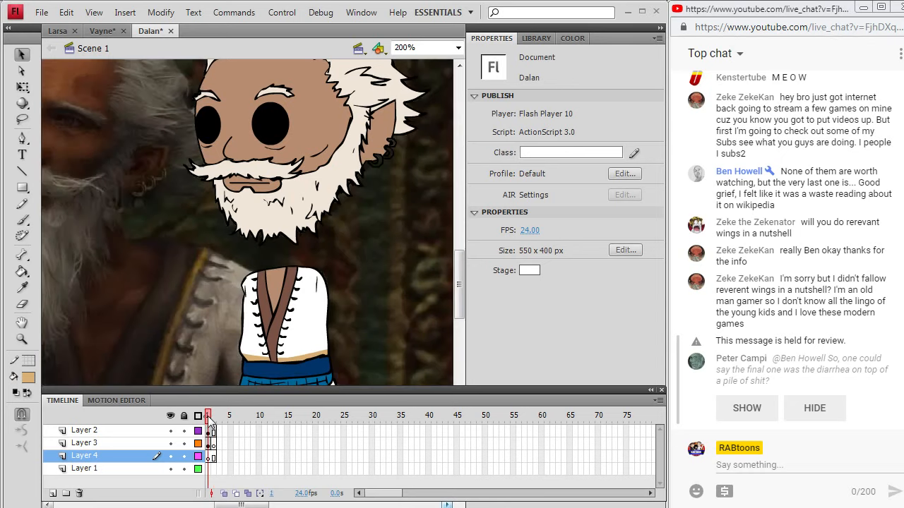
pyautogui.click(133, 198)
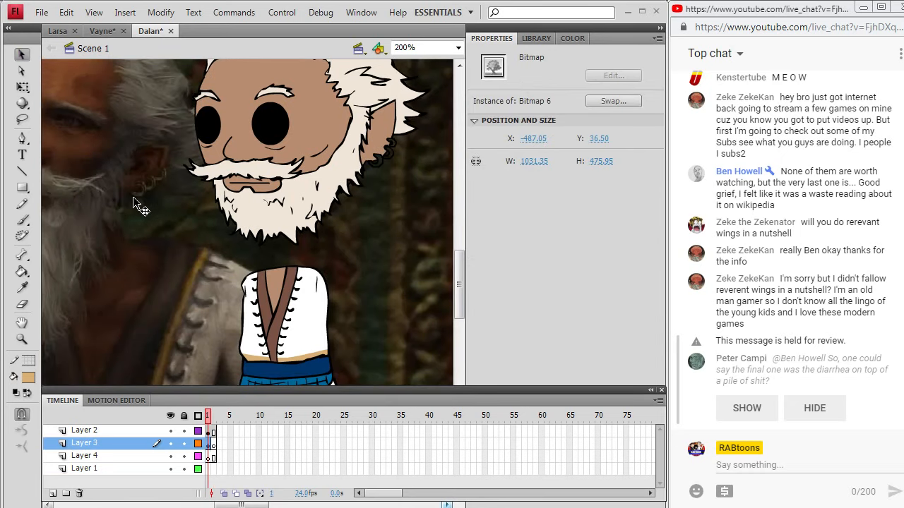
pyautogui.press('Delete')
# Sample white from the shirt, and fill the hoop earrings with medium grey
pyautogui.scroll(-5, 457, 279)
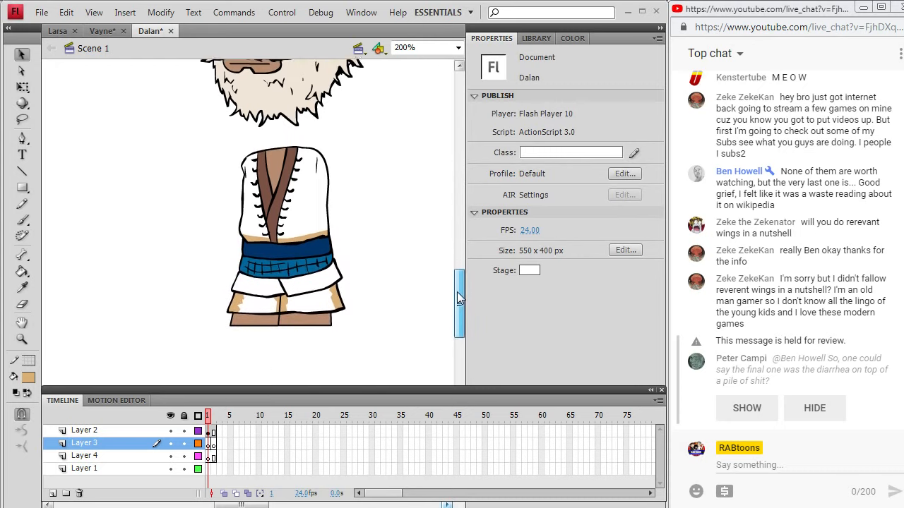
pyautogui.press('i')
pyautogui.click(329, 182)
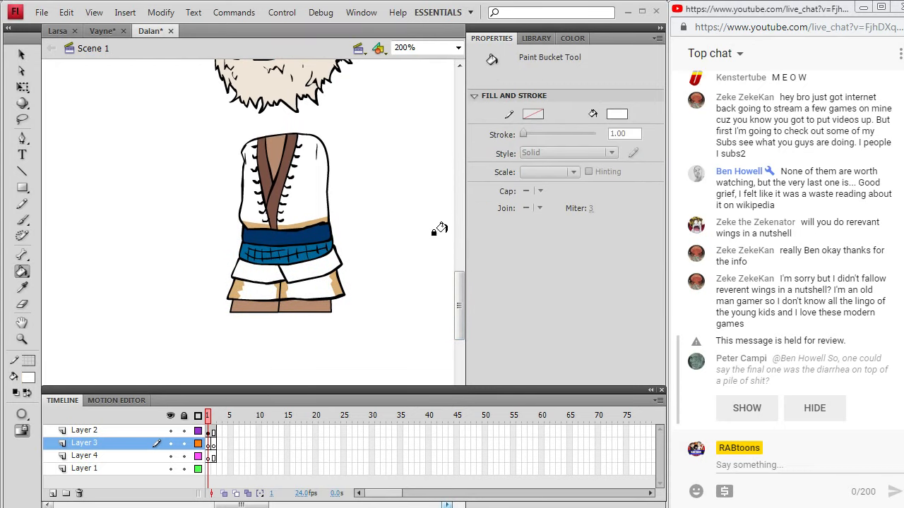
pyautogui.moveTo(460, 283); pyautogui.dragTo(460, 255)
pyautogui.click(28, 378)
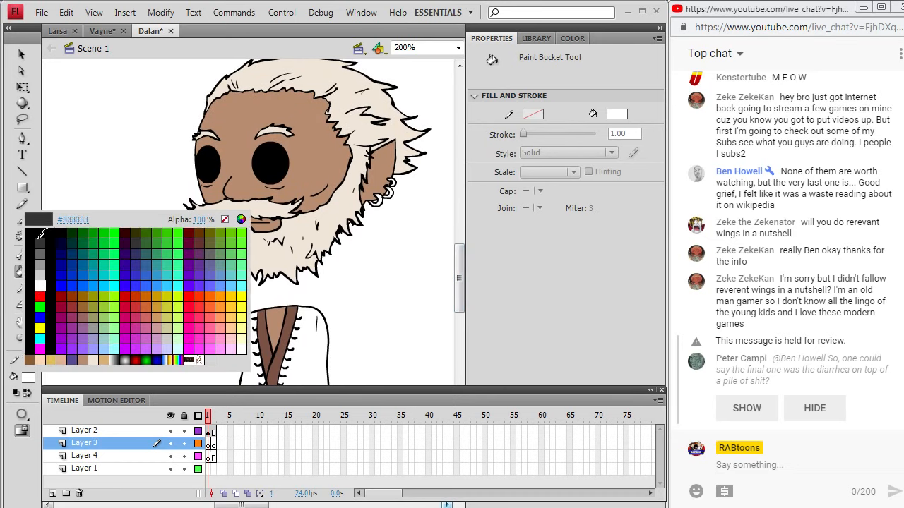
pyautogui.click(23, 255)
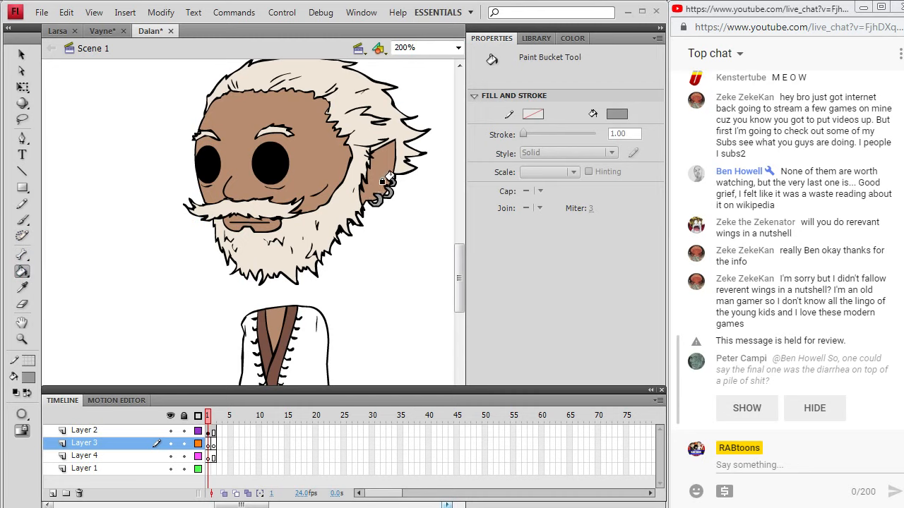
# Draw a pencil boundary line for shading down the body from the collar to the bottom of the legs
pyautogui.moveTo(459, 259)
pyautogui.mouseDown()
pyautogui.moveTo(460, 278)
pyautogui.moveTo(460, 270)
pyautogui.mouseUp()
pyautogui.click(22, 203)
pyautogui.scroll(-3, 457, 261)
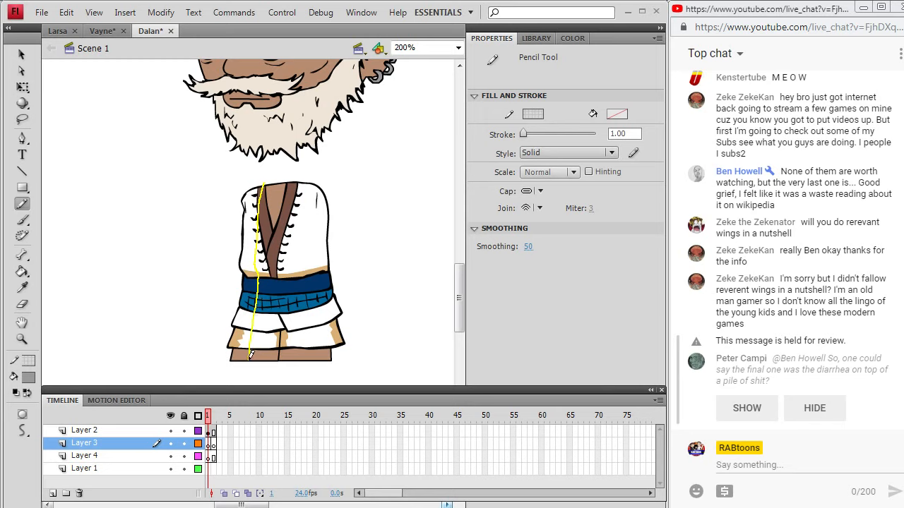
pyautogui.moveTo(251, 355); pyautogui.dragTo(251, 356)
# Try a light grey shading fill on the upper skirt's left flap, undo it, and make Layer 2 active
pyautogui.click(28, 361)
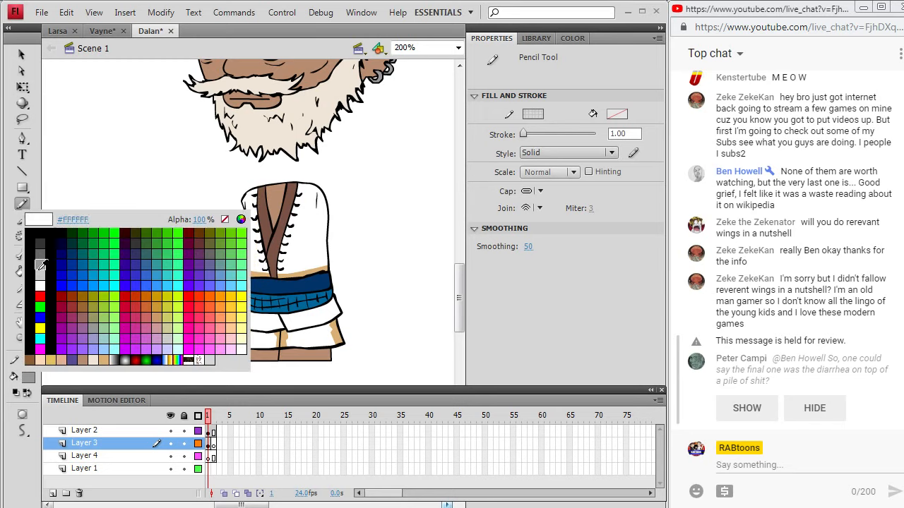
pyautogui.click(41, 265)
pyautogui.click(22, 271)
pyautogui.click(237, 316)
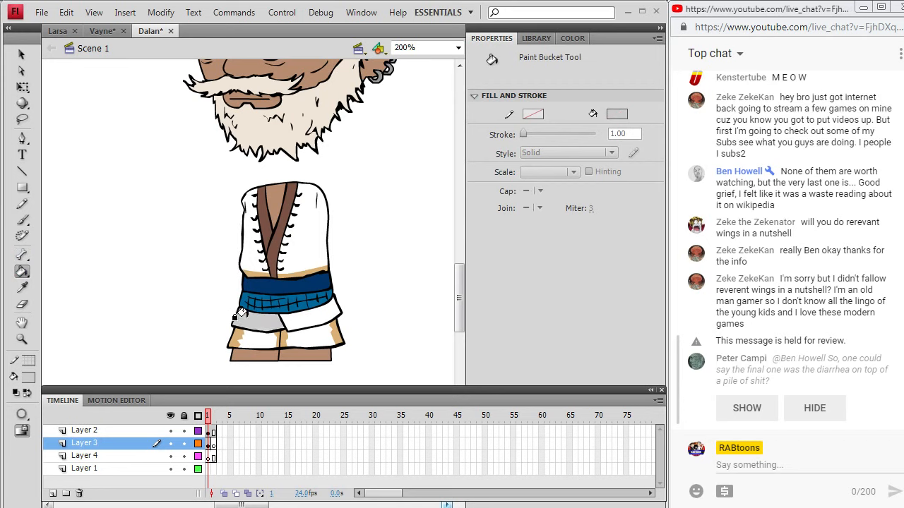
pyautogui.hotkey('ctrl', 'z')
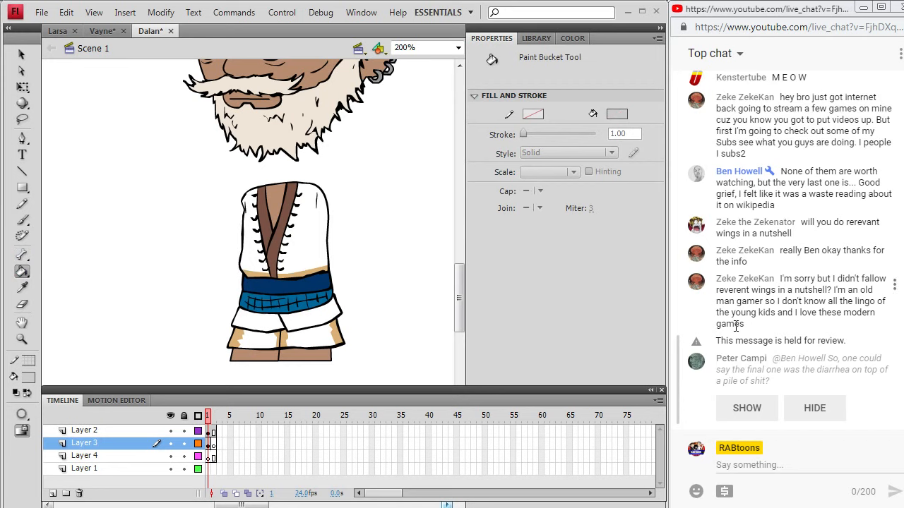
pyautogui.click(209, 430)
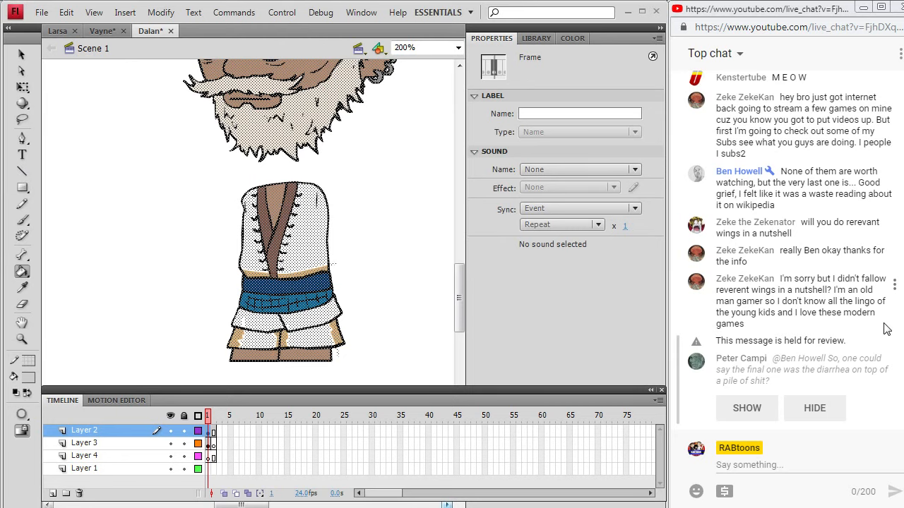
# Cut the body's shading boundary line from Layer 3 and paste it in place onto the artwork in Layer 2
pyautogui.click(22, 203)
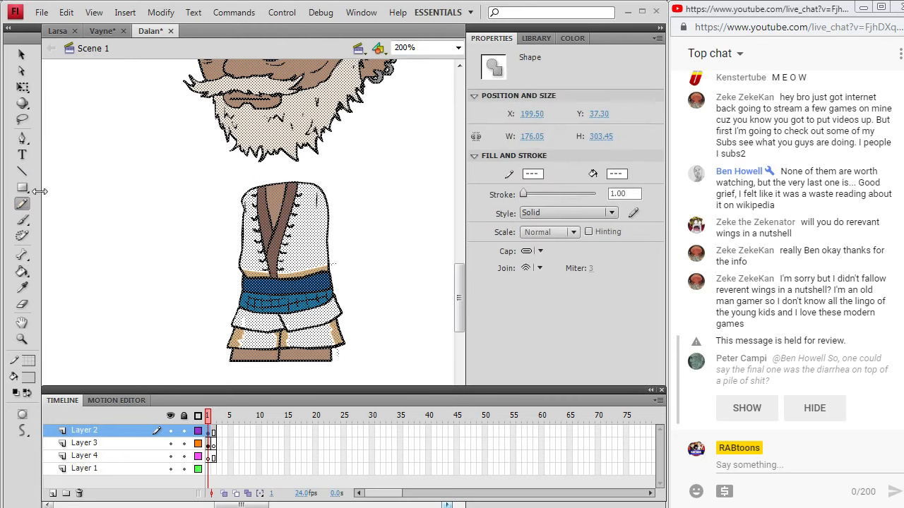
pyautogui.click(174, 434)
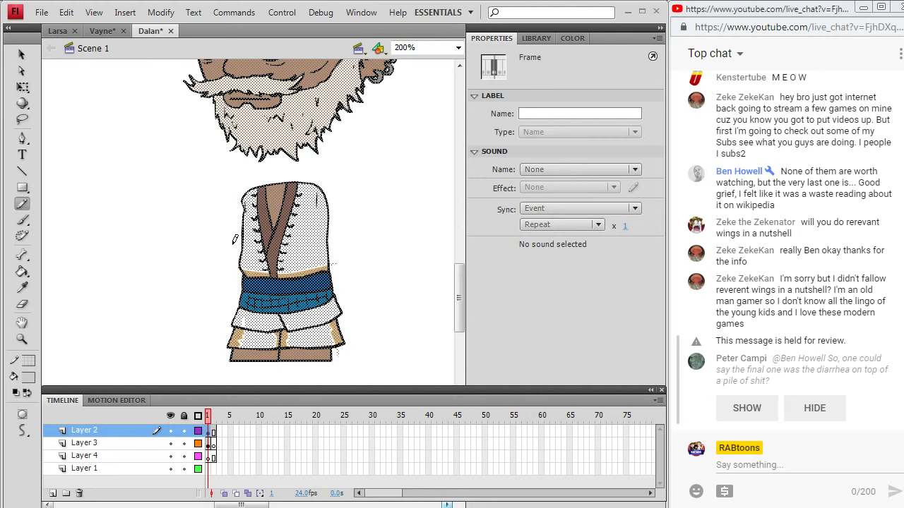
pyautogui.click(210, 443)
pyautogui.click(22, 55)
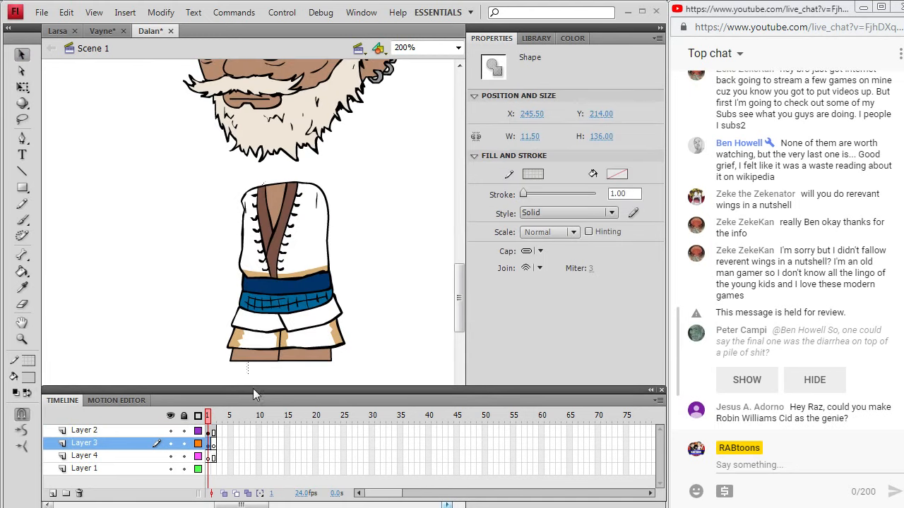
pyautogui.click(66, 12)
pyautogui.click(61, 65)
pyautogui.click(210, 430)
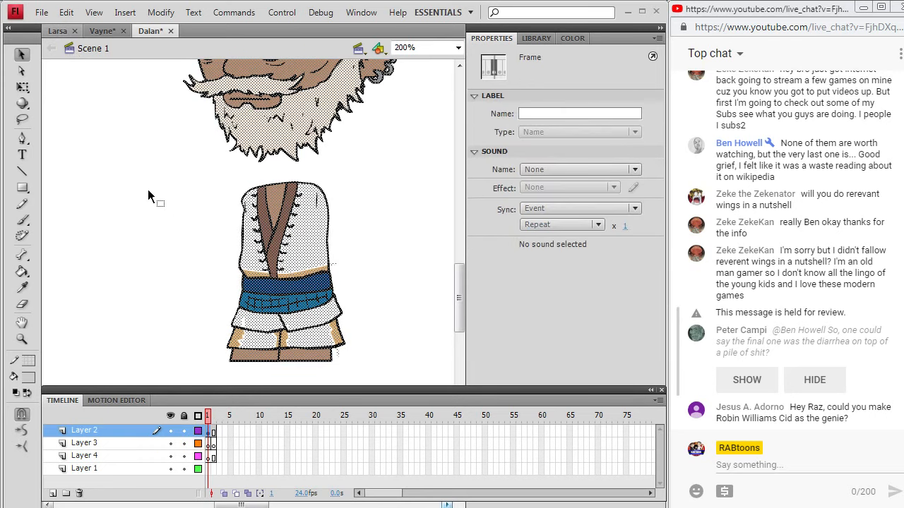
pyautogui.click(66, 13)
pyautogui.click(66, 113)
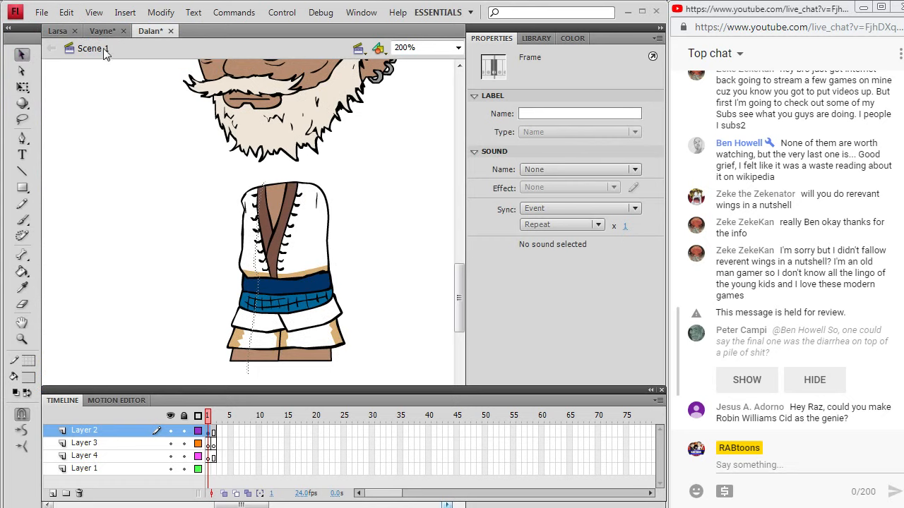
pyautogui.click(375, 221)
# Fill the shadow areas along the shirt's left side and the skirt's left flaps with light grey #CCCCCC
pyautogui.click(29, 377)
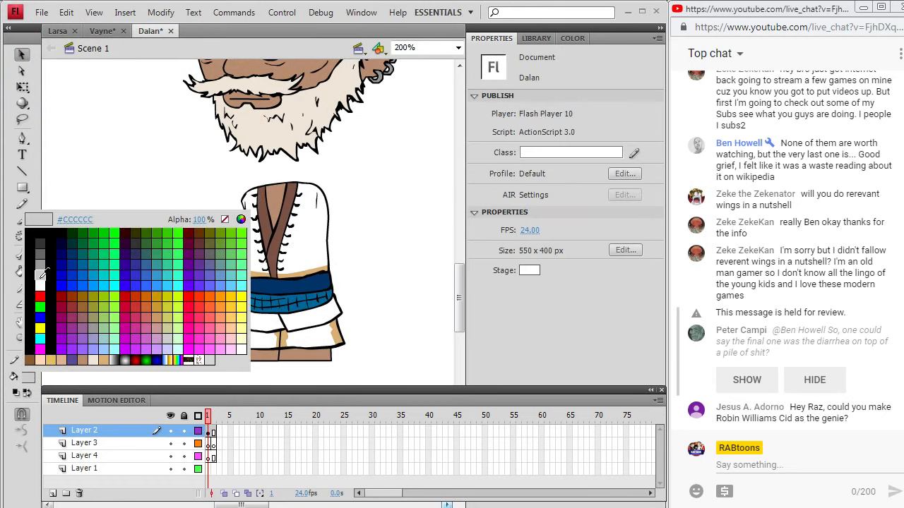
pyautogui.click(43, 273)
pyautogui.click(22, 272)
pyautogui.click(248, 234)
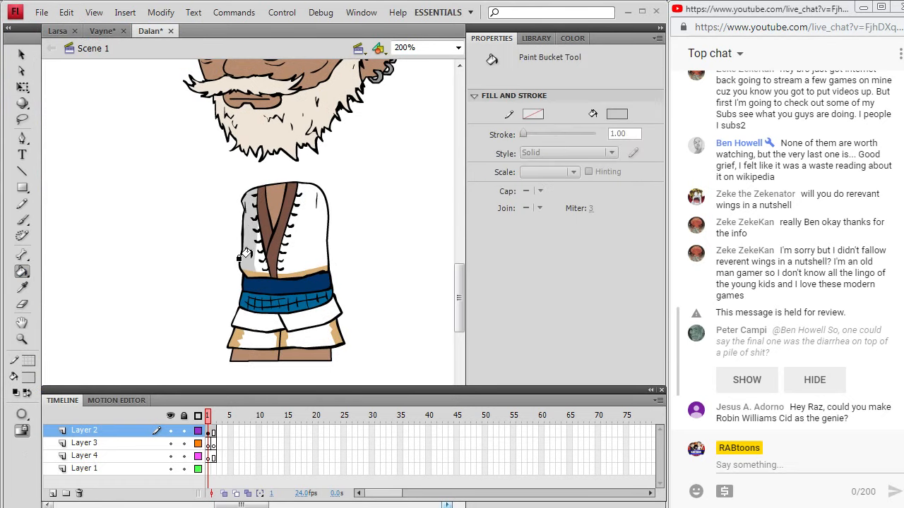
pyautogui.click(240, 322)
# Sample the tan of the clothing trim, darken it, and fill the trim's shaded areas on the left of the waist and lower skirt
pyautogui.click(23, 289)
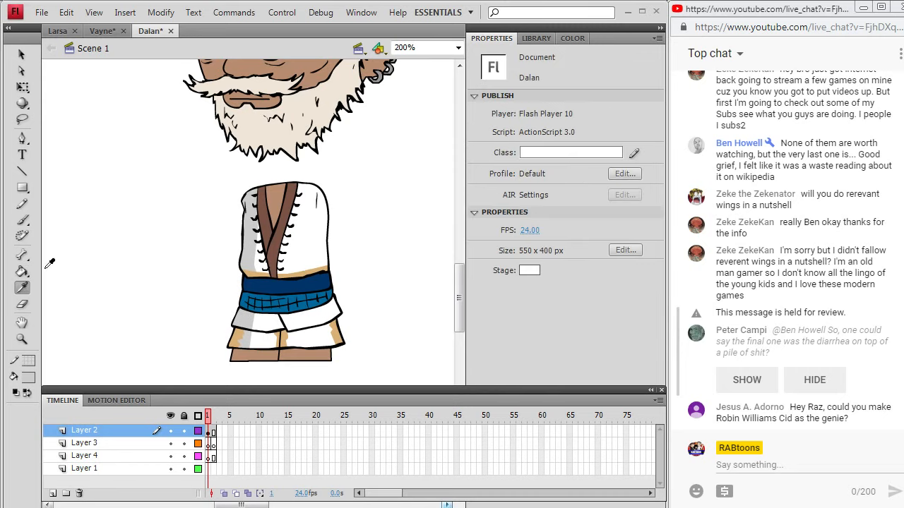
pyautogui.click(331, 338)
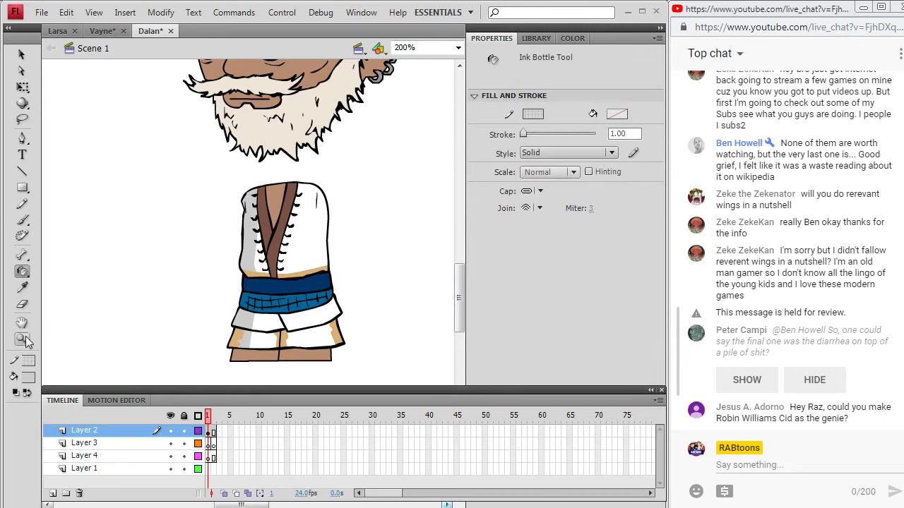
pyautogui.click(23, 289)
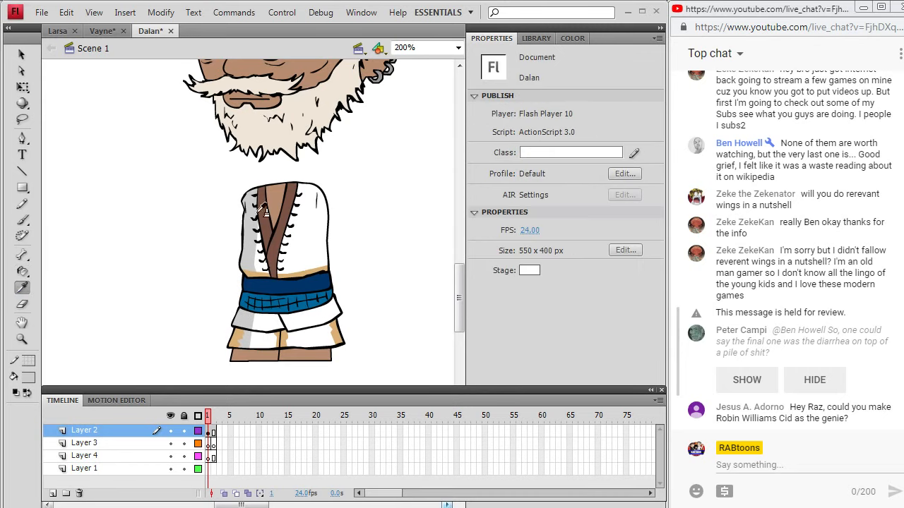
pyautogui.click(304, 270)
pyautogui.click(30, 376)
pyautogui.click(240, 219)
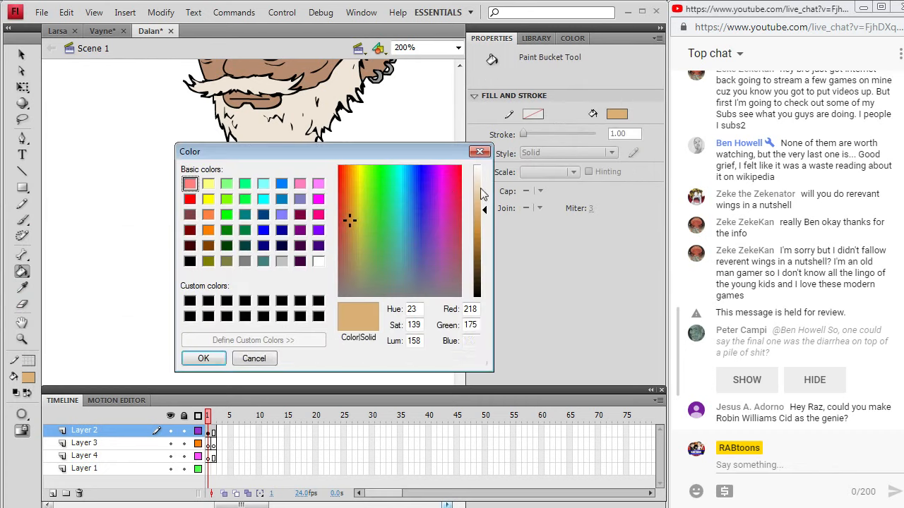
pyautogui.click(483, 226)
pyautogui.click(203, 359)
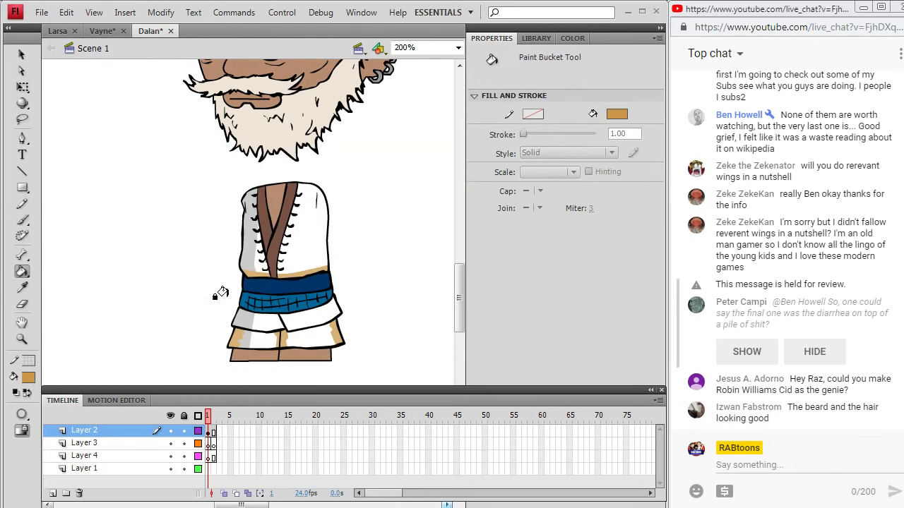
pyautogui.click(228, 338)
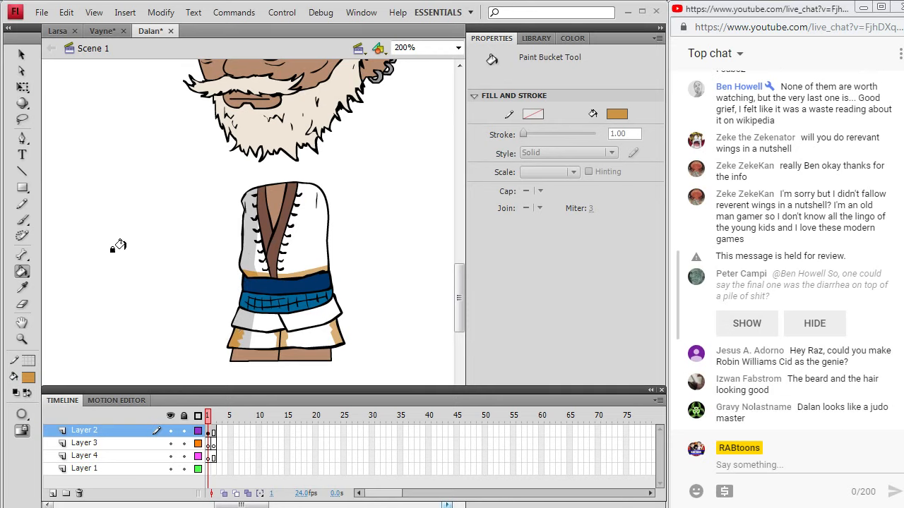
# Sample the collar's brown and darken the fill colour to RGB 92, 63, 52 for the collar's shading
pyautogui.click(22, 288)
pyautogui.click(278, 240)
pyautogui.click(28, 378)
pyautogui.click(242, 216)
pyautogui.moveTo(483, 254); pyautogui.dragTo(486, 262)
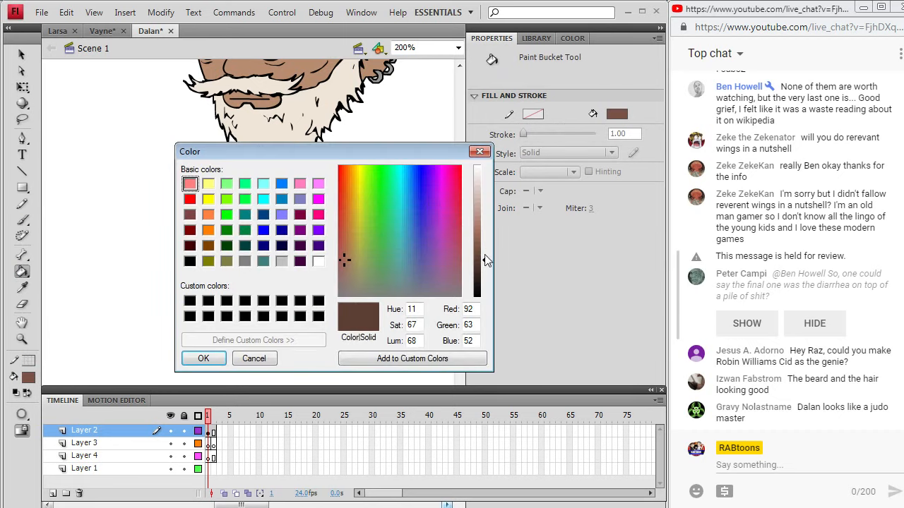
pyautogui.click(216, 359)
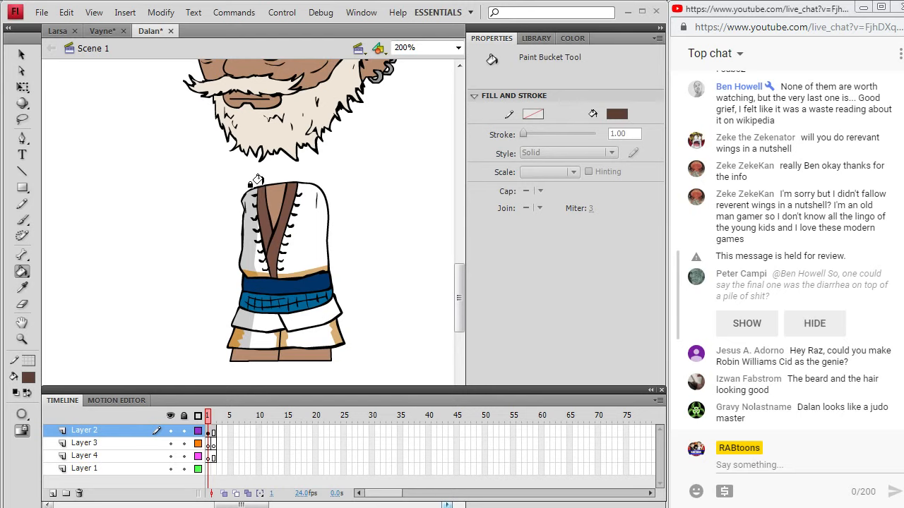
# Try filling the beard with its sampled cream darkened to RGB 214, 188, 154, and undo the fill
pyautogui.click(25, 286)
pyautogui.click(277, 119)
pyautogui.click(28, 377)
pyautogui.click(242, 216)
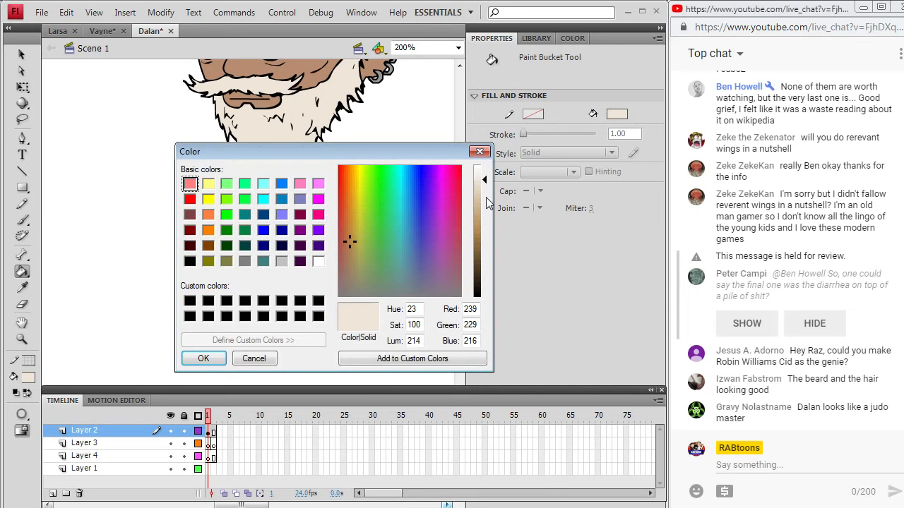
pyautogui.click(486, 203)
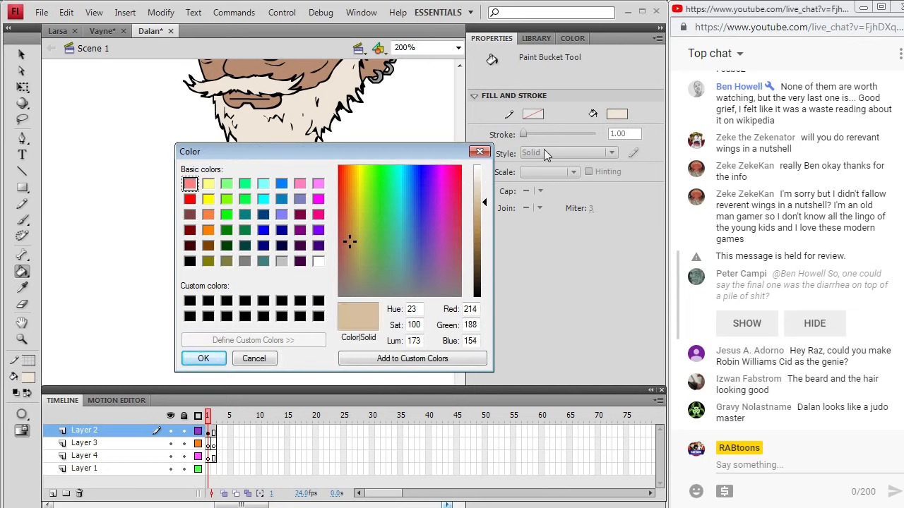
pyautogui.click(203, 358)
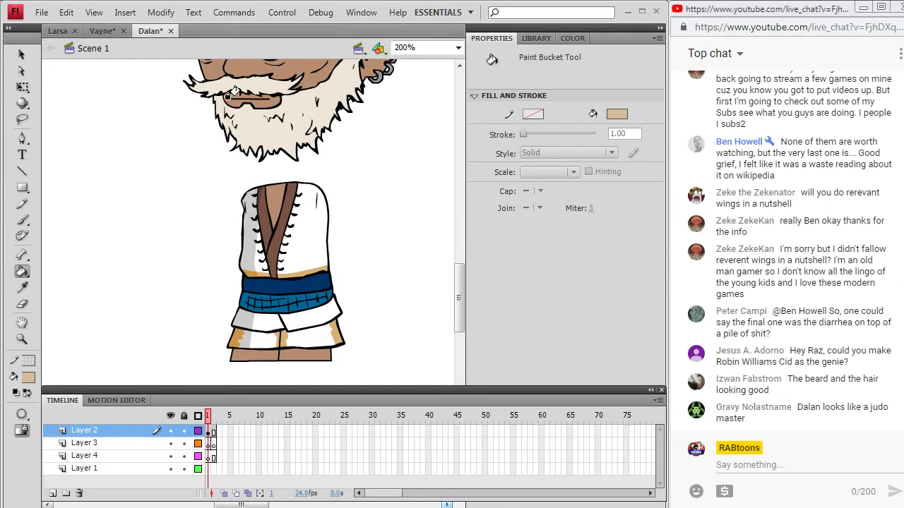
pyautogui.click(227, 124)
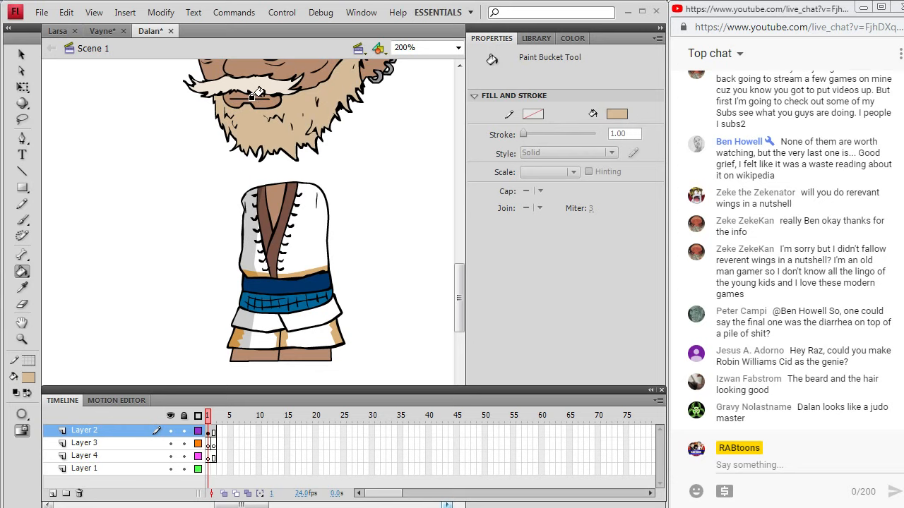
pyautogui.hotkey('ctrl', 'z')
# Draw a pencil boundary line for shading on the head, running from the beard's lower edge up through the face to the hair
pyautogui.moveTo(458, 281); pyautogui.dragTo(460, 250)
pyautogui.press('y')
pyautogui.click(209, 431)
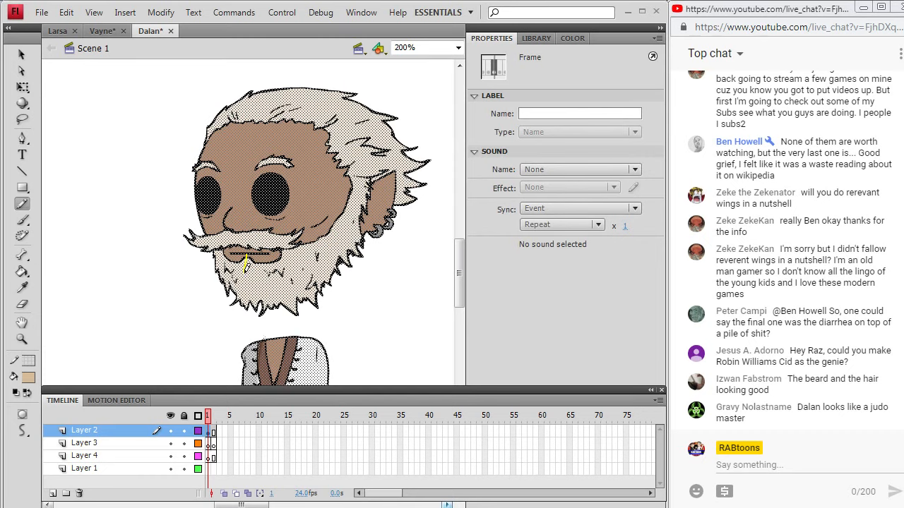
pyautogui.moveTo(257, 310); pyautogui.dragTo(258, 313)
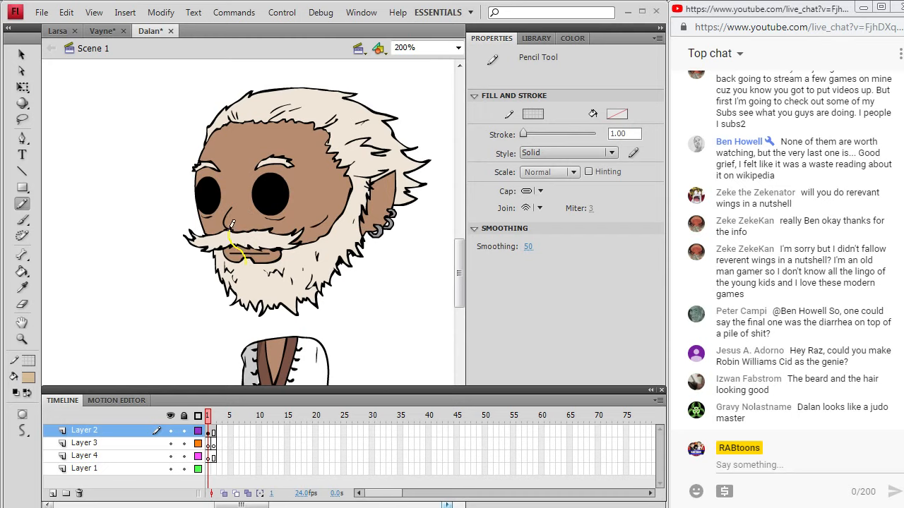
pyautogui.moveTo(228, 190); pyautogui.dragTo(230, 136)
pyautogui.moveTo(256, 102); pyautogui.dragTo(274, 84)
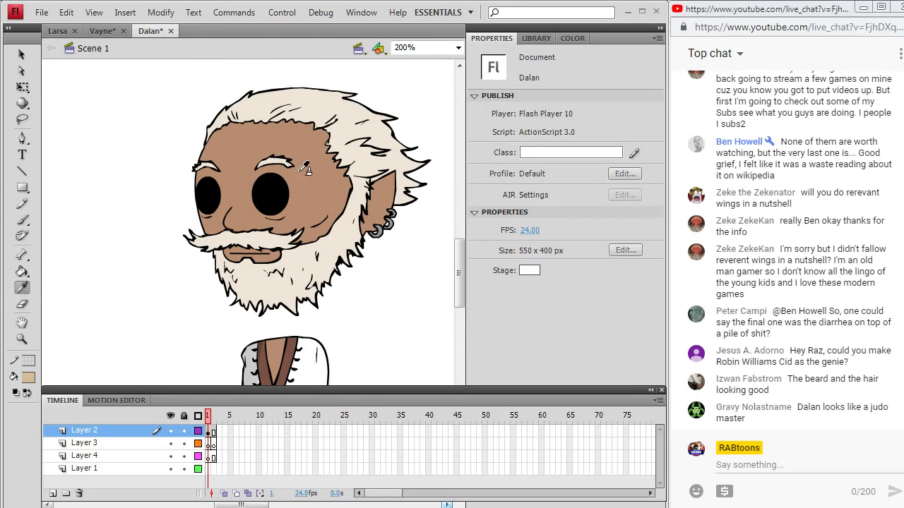
# Sample the skin colour, darken it, and fill the shaded left side of the face and mouth
pyautogui.click(22, 272)
pyautogui.click(28, 378)
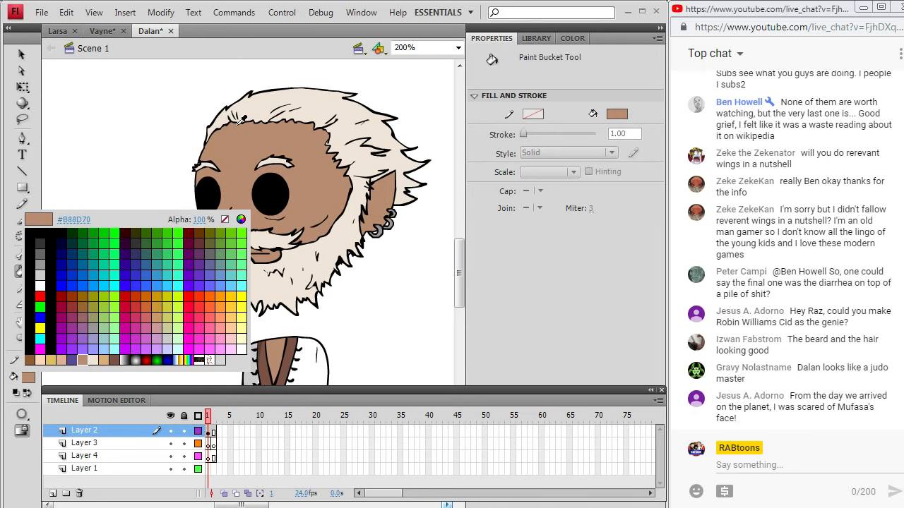
pyautogui.click(310, 175)
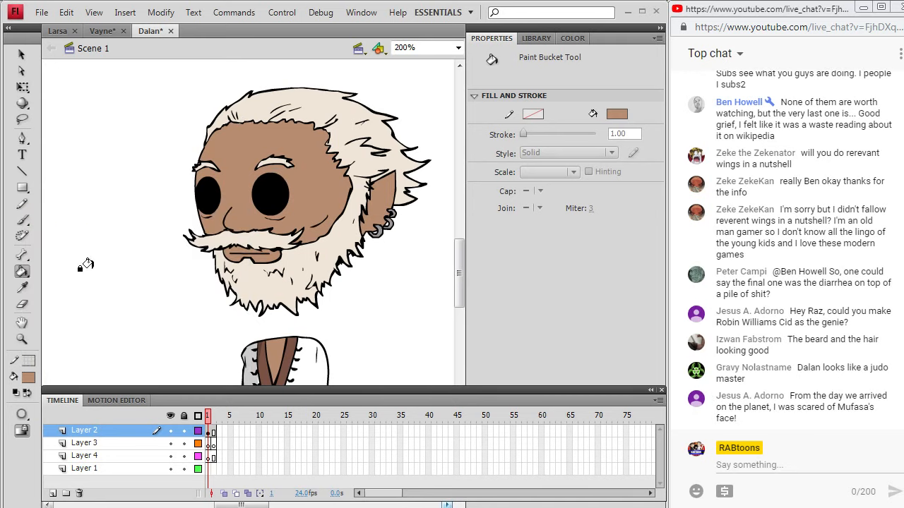
pyautogui.click(30, 378)
pyautogui.click(241, 219)
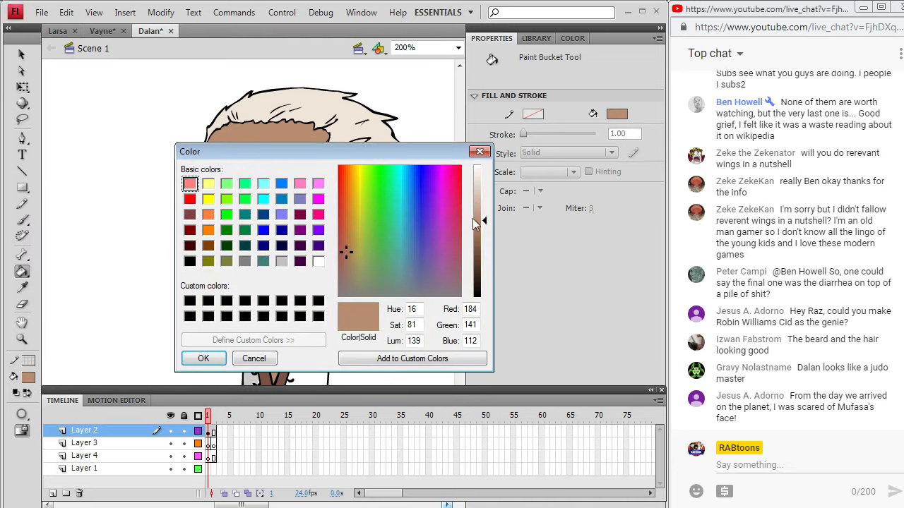
pyautogui.click(483, 244)
pyautogui.click(203, 359)
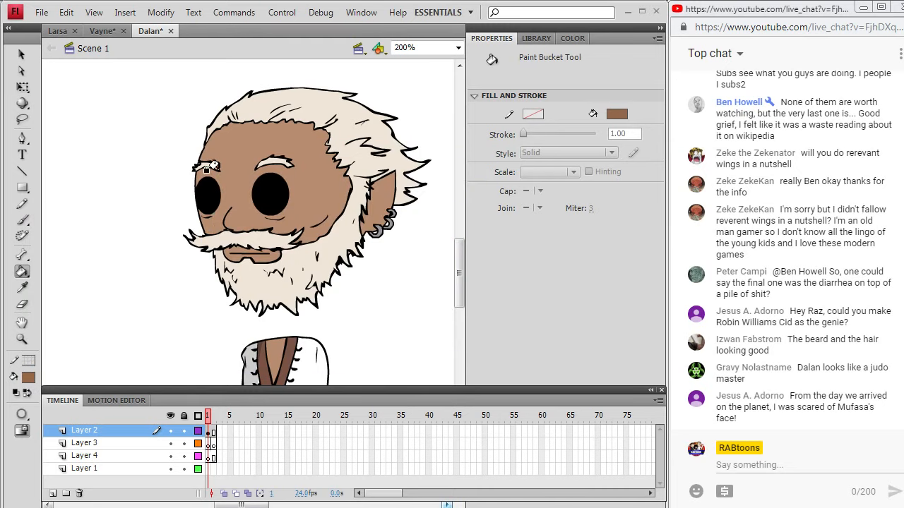
pyautogui.click(222, 150)
pyautogui.click(227, 249)
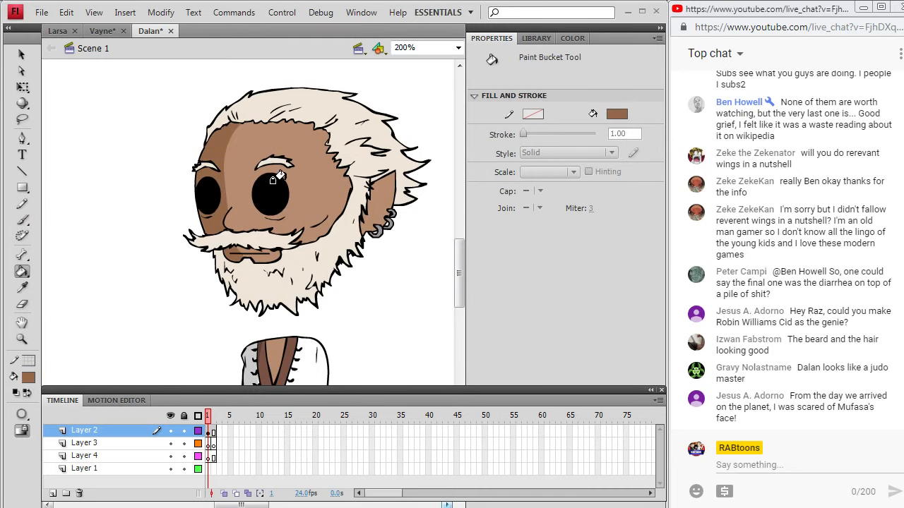
# Darken the sampled beard cream to RGB 216, 191, 158, shade the left of the beard, moustache and hair, and pencil a shadow line above the ear
pyautogui.click(22, 288)
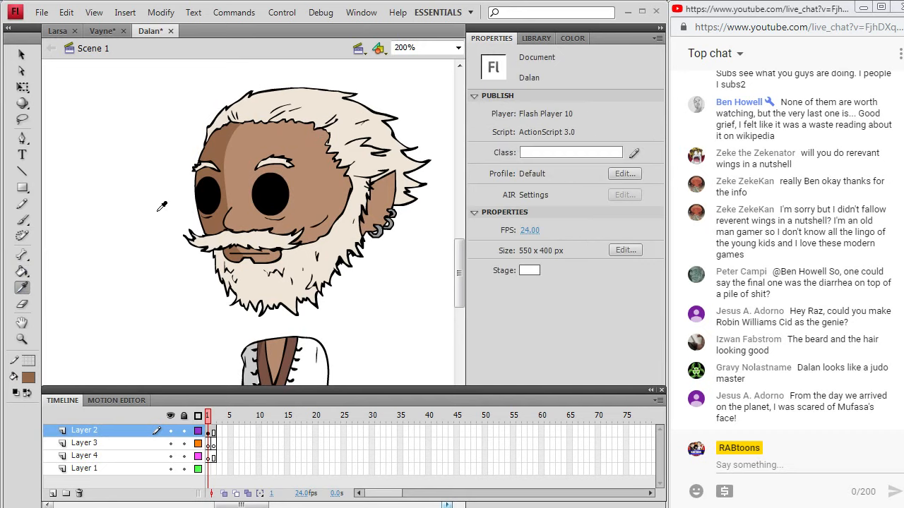
pyautogui.click(288, 281)
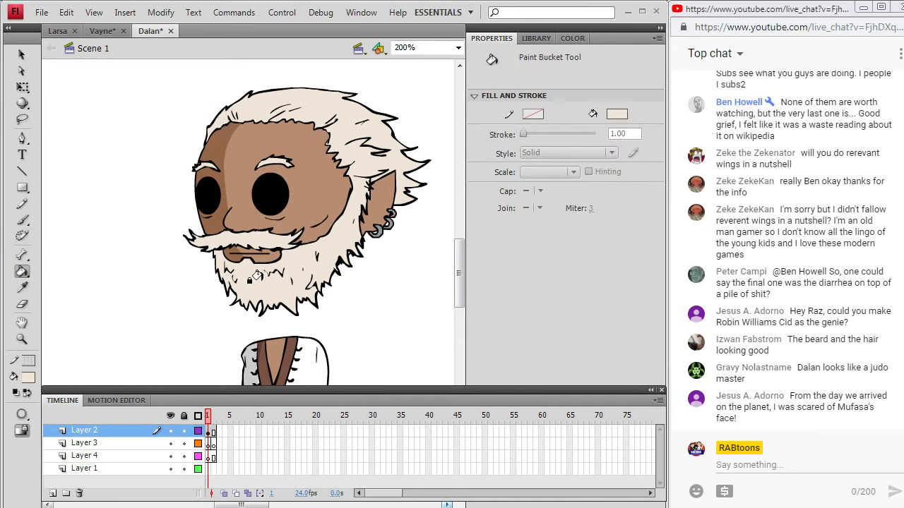
pyautogui.click(29, 379)
pyautogui.click(240, 219)
pyautogui.click(484, 203)
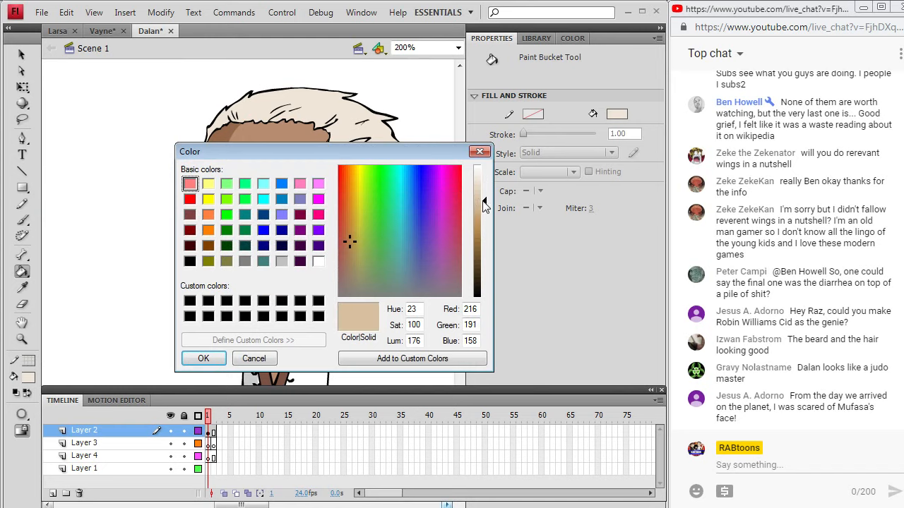
pyautogui.click(206, 359)
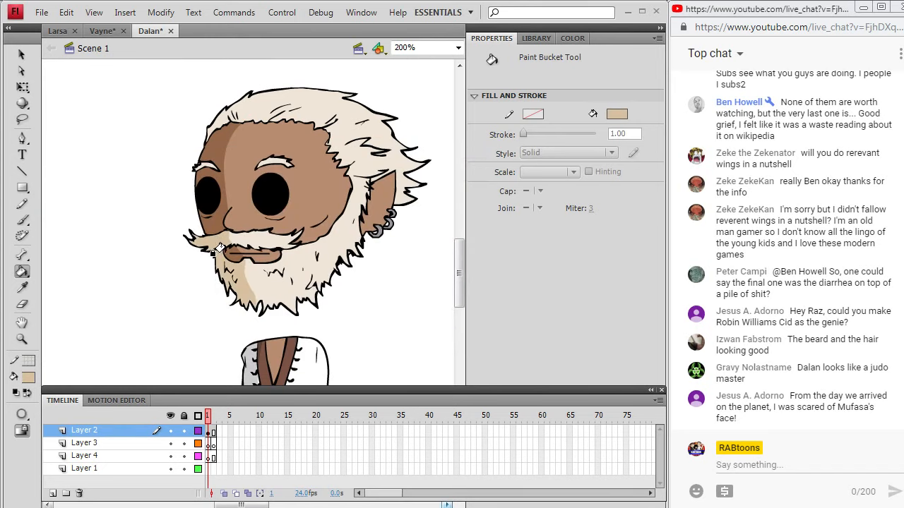
pyautogui.click(219, 109)
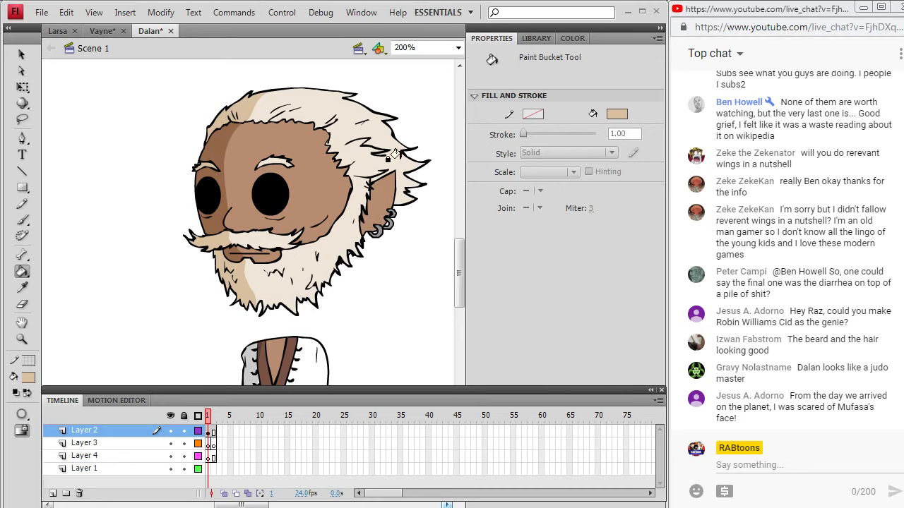
pyautogui.click(22, 204)
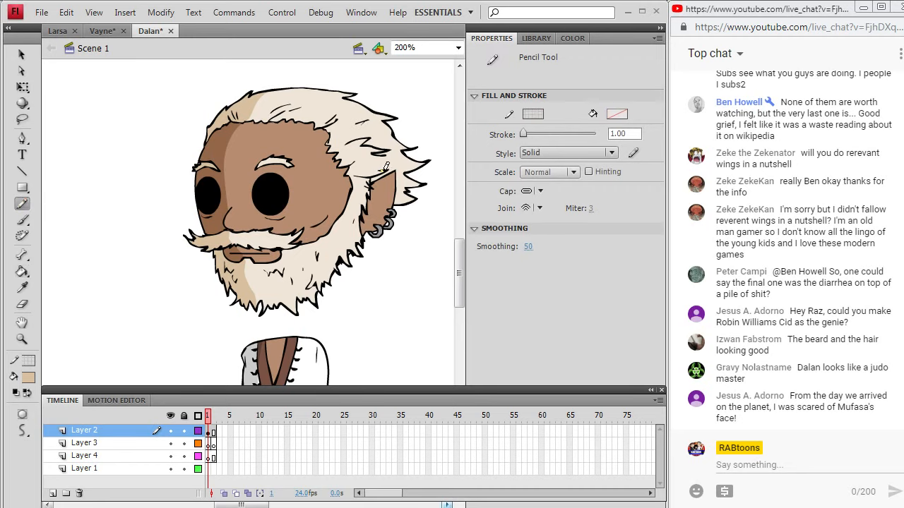
pyautogui.press('k')
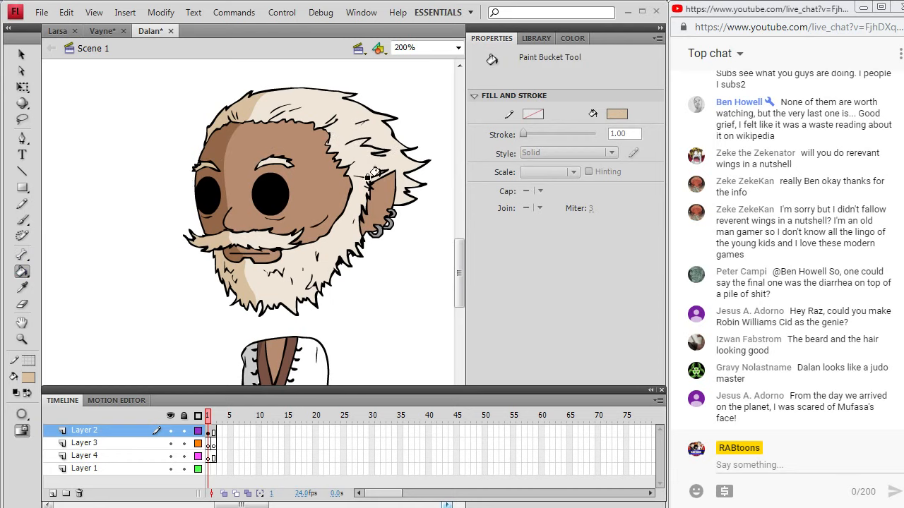
# Sample the darkened skin tone from the face and fill the shaded left part of the legs with it
pyautogui.moveTo(462, 252)
pyautogui.mouseDown()
pyautogui.moveTo(461, 274)
pyautogui.moveTo(465, 260)
pyautogui.mouseUp()
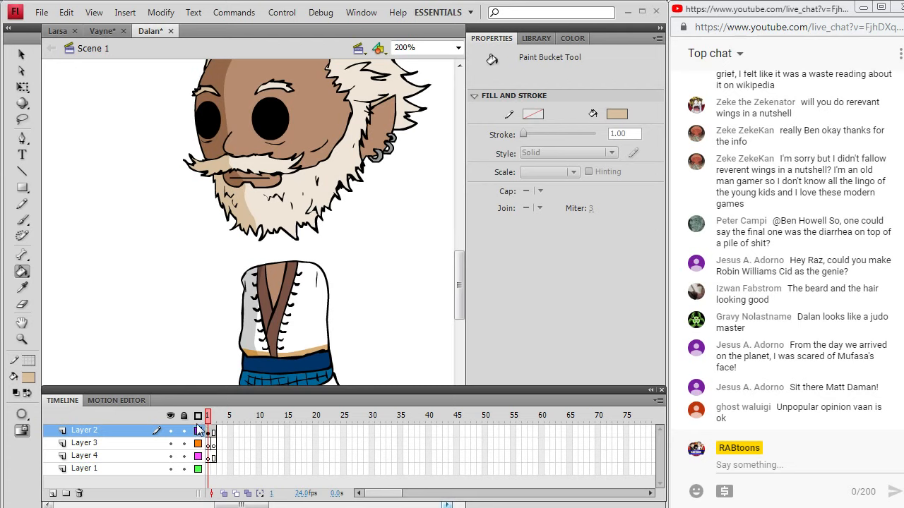
pyautogui.moveTo(459, 278); pyautogui.dragTo(458, 292)
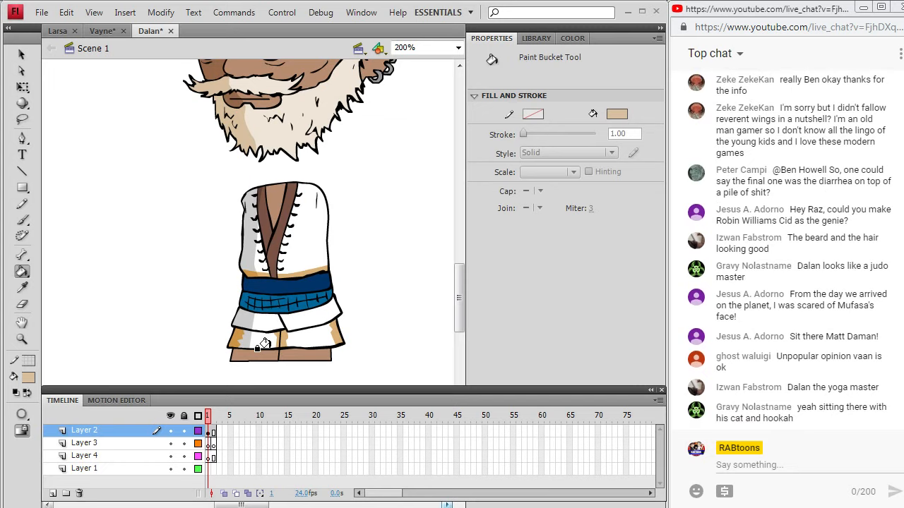
pyautogui.press('i')
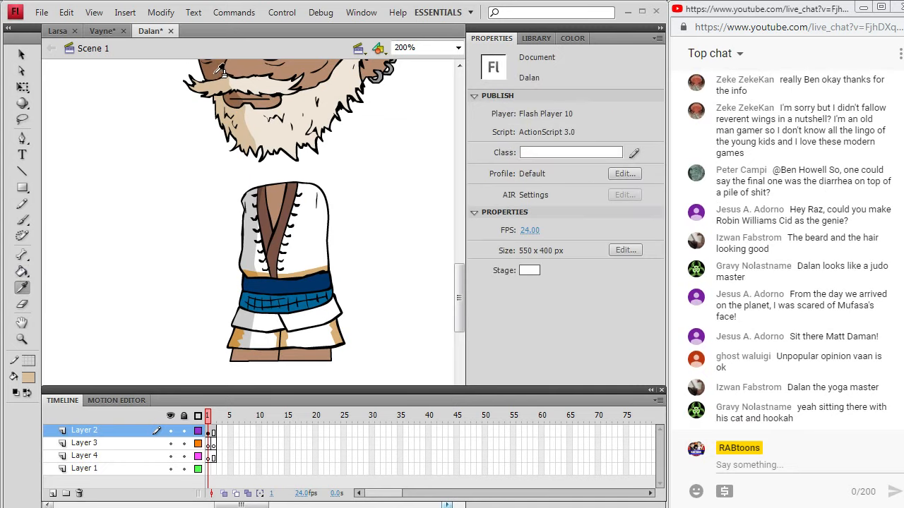
pyautogui.click(230, 353)
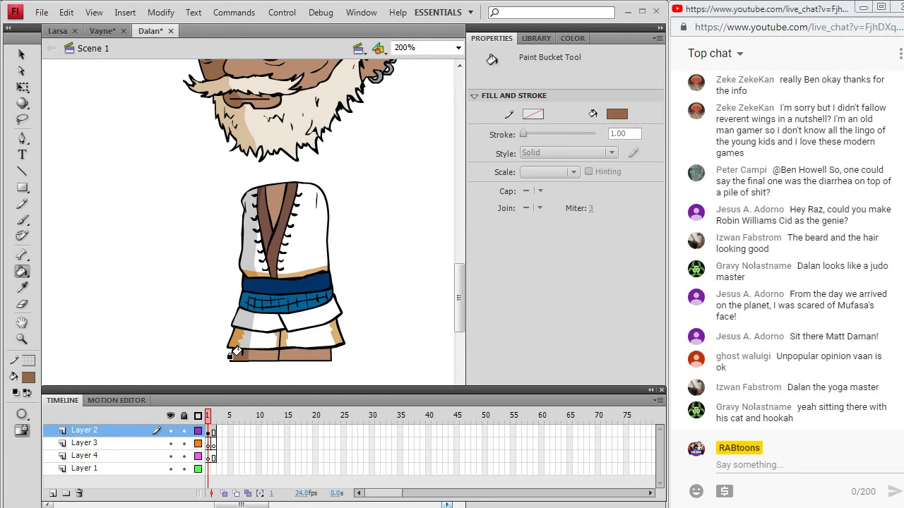
pyautogui.scroll(5, 283, 283)
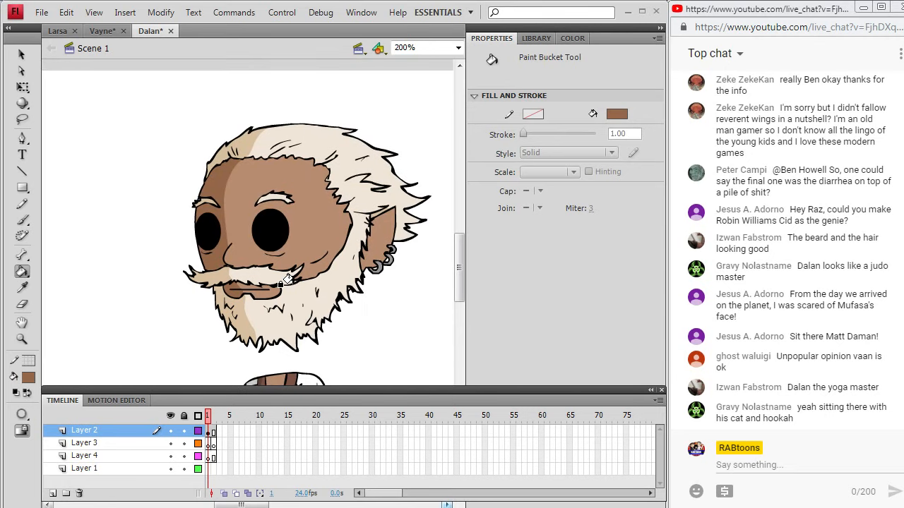
pyautogui.scroll(-5, 286, 279)
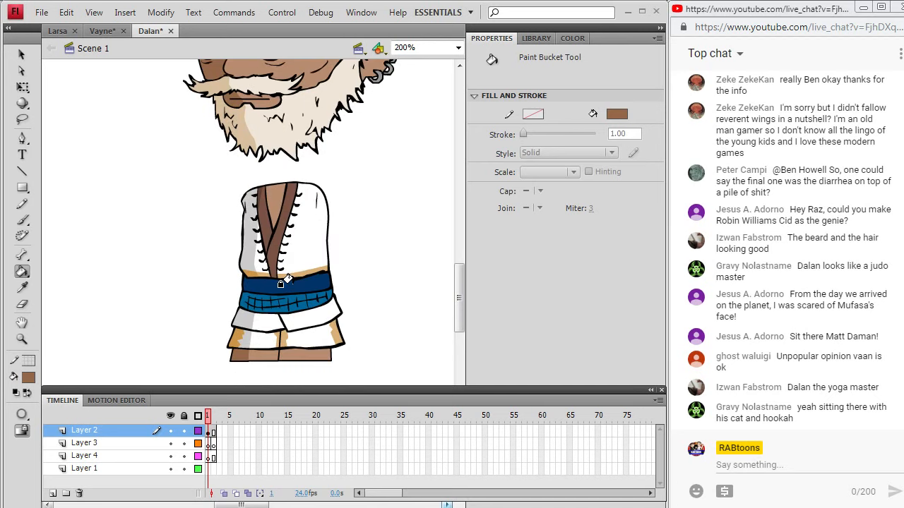
# Sample the dark blue of the figure's upper sash and darken the fill colour to RGB 0, 33, 66 for its shadow
pyautogui.scroll(5, 286, 279)
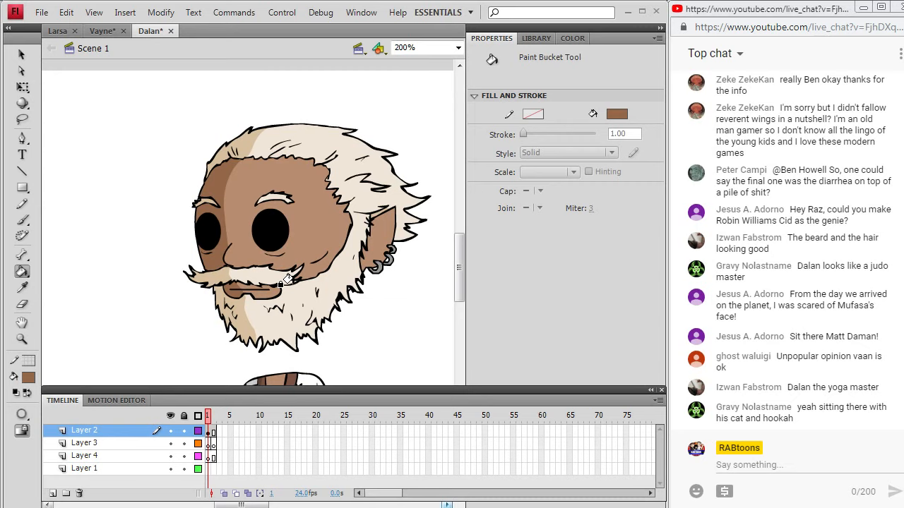
pyautogui.scroll(-10, 316, 265)
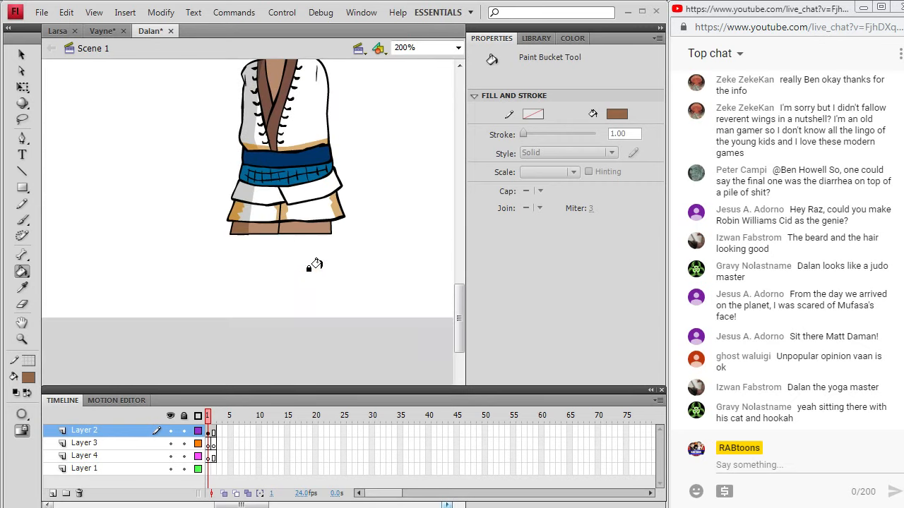
pyautogui.scroll(3, 316, 265)
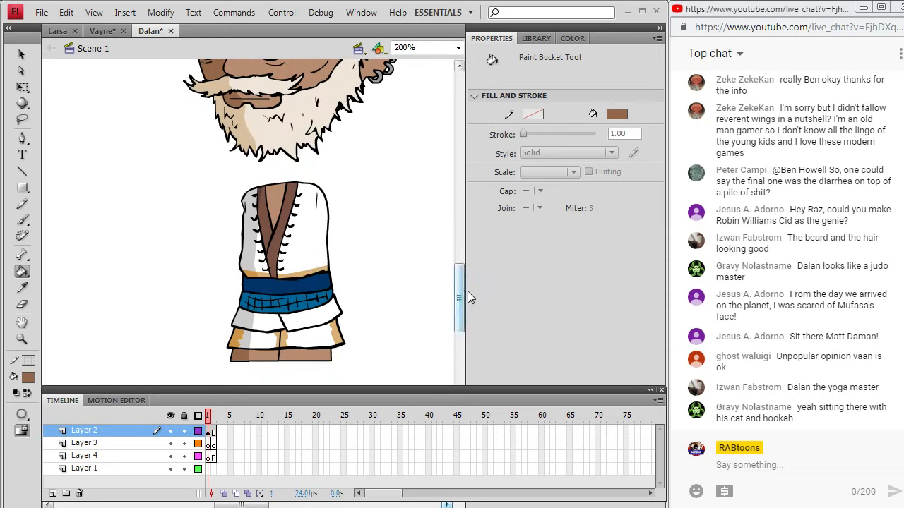
pyautogui.scroll(-2, 462, 292)
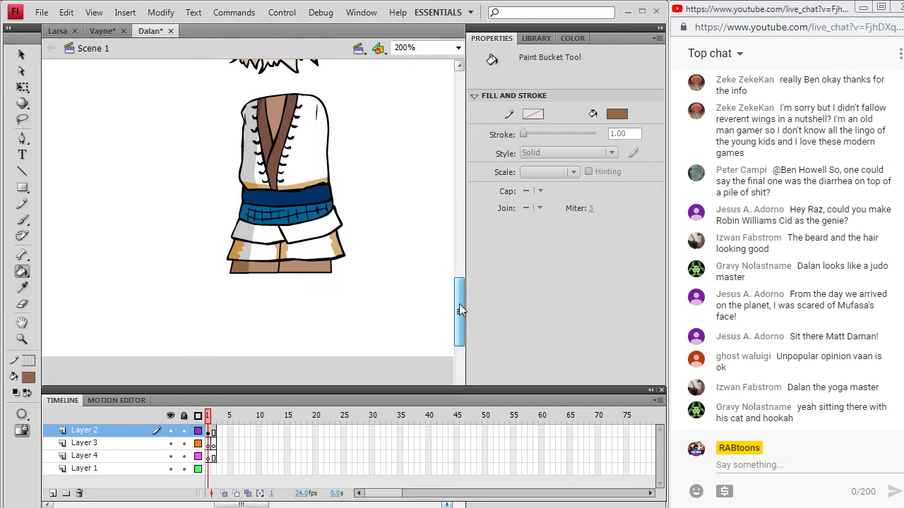
pyautogui.click(21, 289)
pyautogui.click(311, 201)
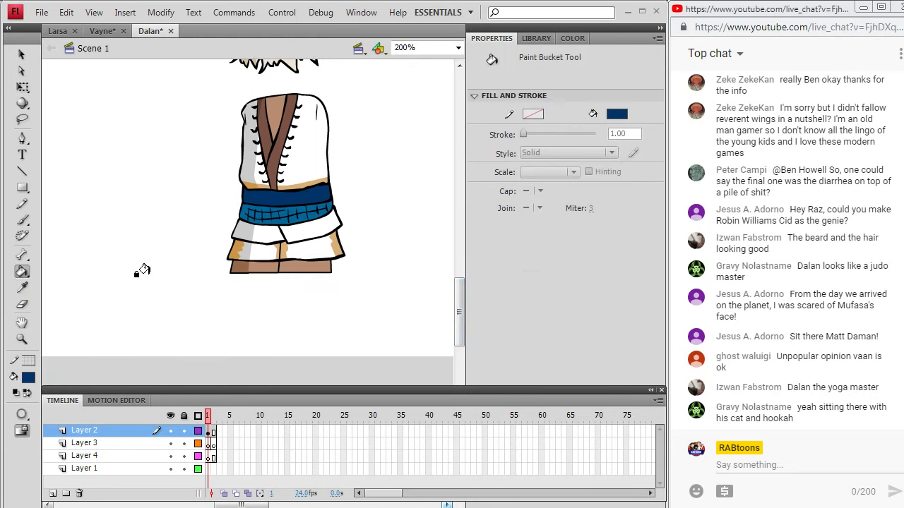
pyautogui.click(28, 378)
pyautogui.click(242, 220)
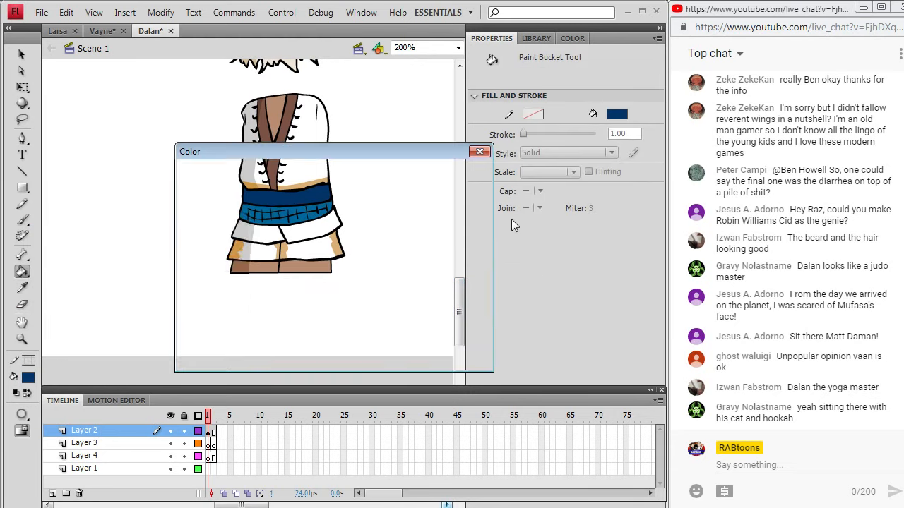
pyautogui.click(486, 284)
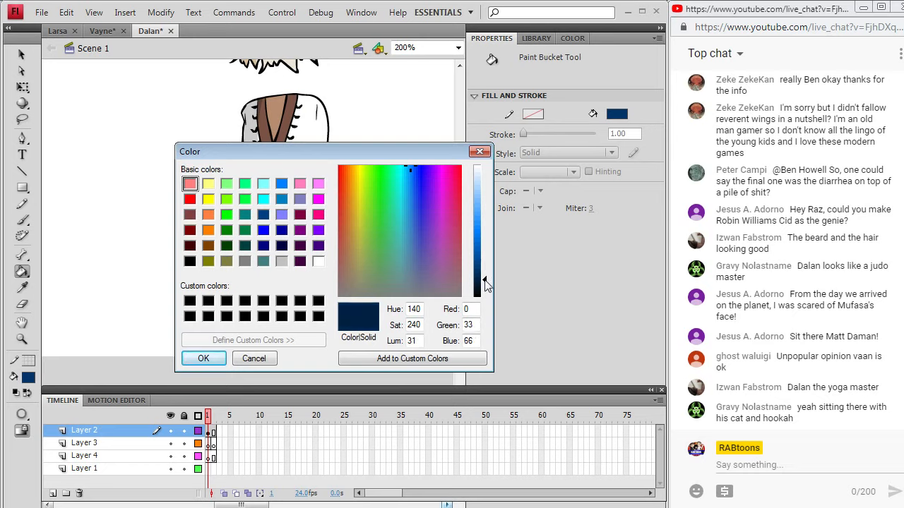
pyautogui.click(203, 359)
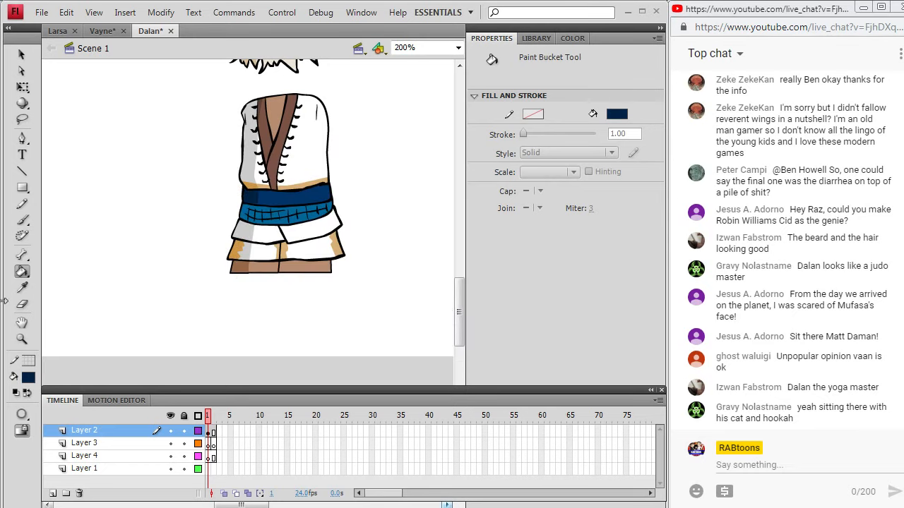
# Fill the shaded side of the checked lower sash with the upper sash's original dark blue
pyautogui.click(22, 288)
pyautogui.click(280, 199)
pyautogui.click(243, 210)
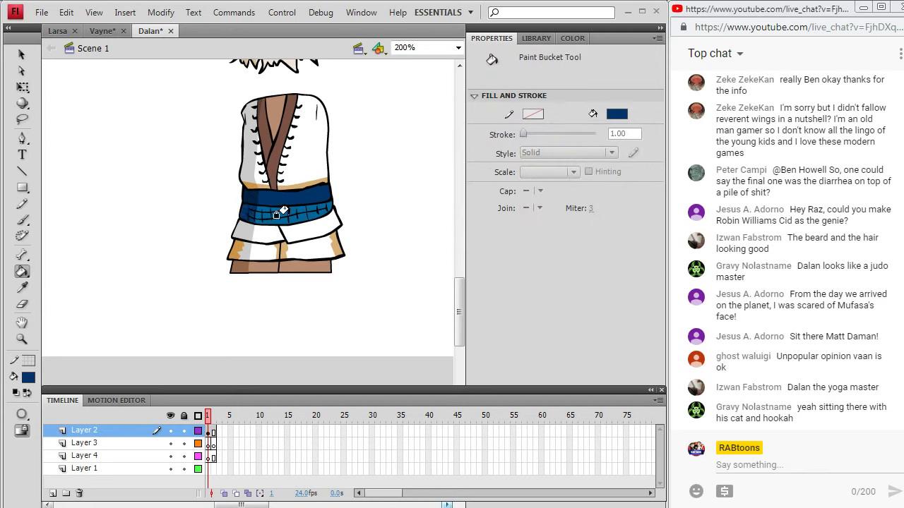
# Dismiss the Reddit notification, then save the Dalan drawing with the view at 100%
pyautogui.scroll(-3, 297, 257)
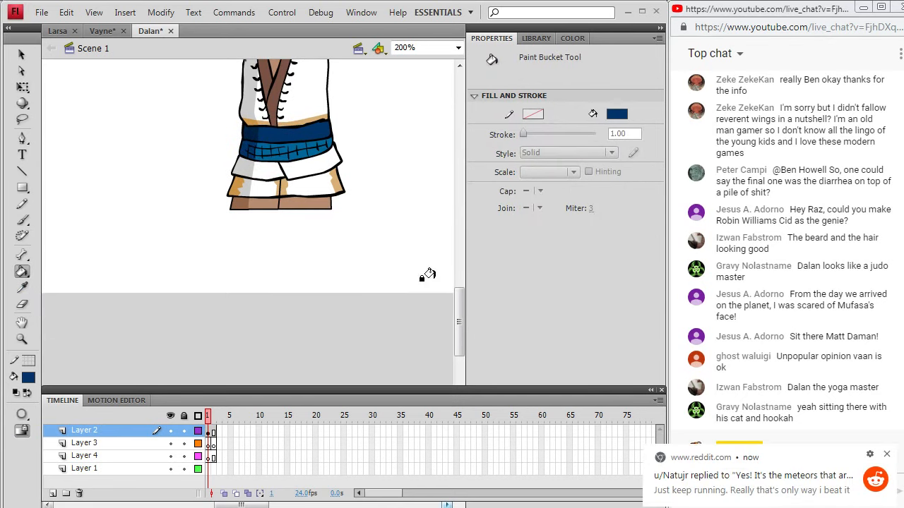
pyautogui.click(885, 456)
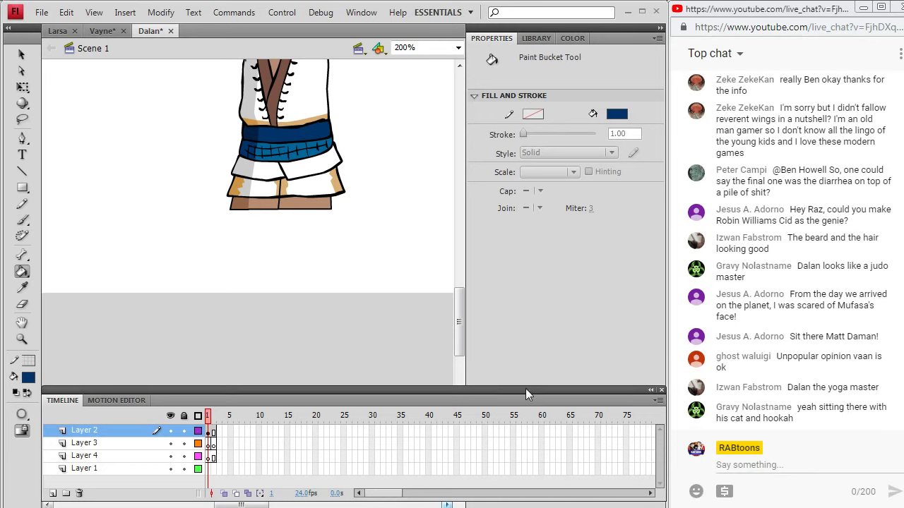
pyautogui.scroll(9, 428, 337)
pyautogui.scroll(3, 426, 332)
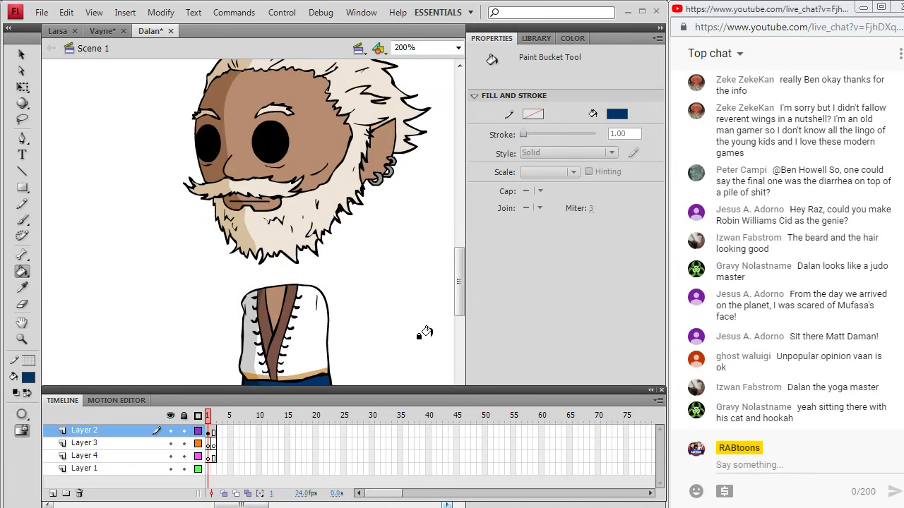
pyautogui.scroll(-3, 424, 332)
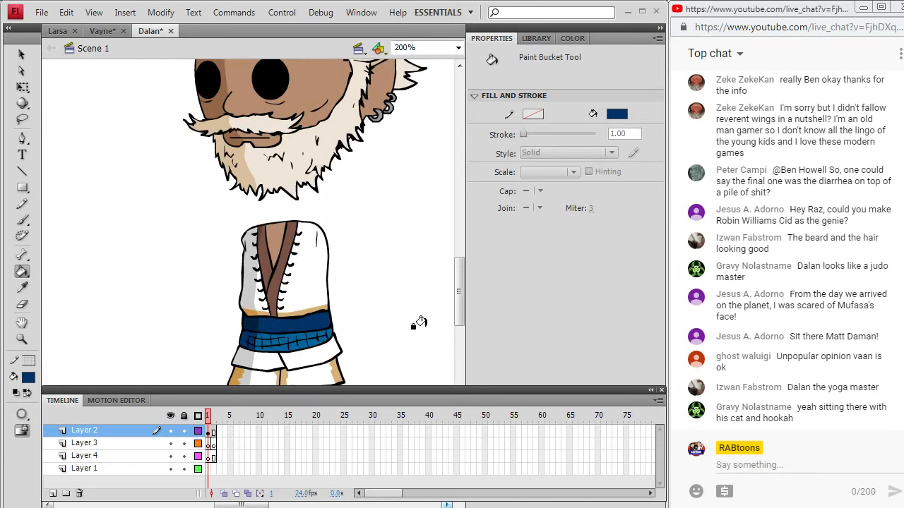
pyautogui.click(458, 47)
pyautogui.click(401, 106)
pyautogui.press('v')
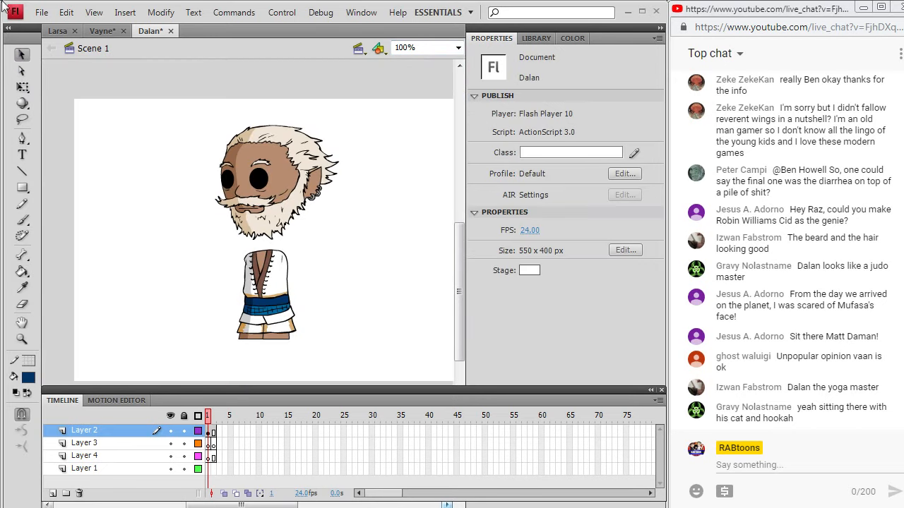
pyautogui.click(40, 12)
pyautogui.click(42, 127)
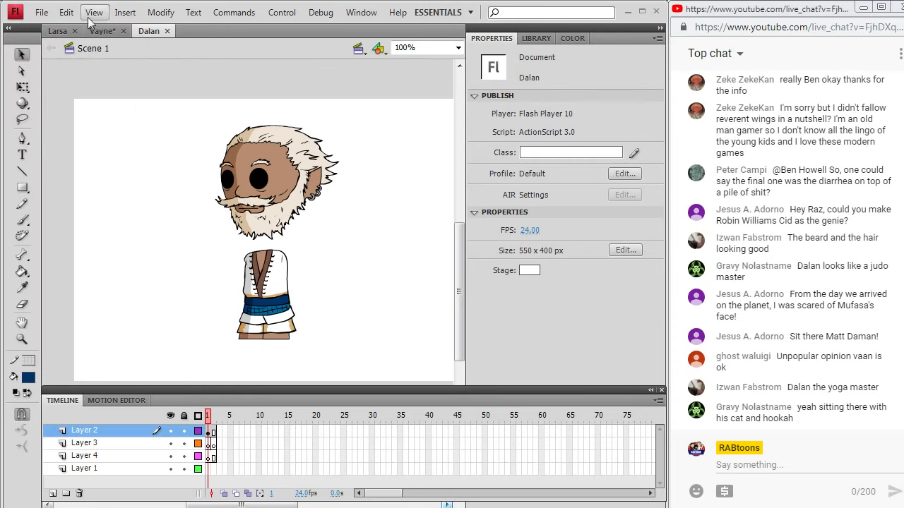
# Switch to WordPad and remove the finished entry "Dalan," from the character list
pyautogui.hotkey('alt', 'Tab')
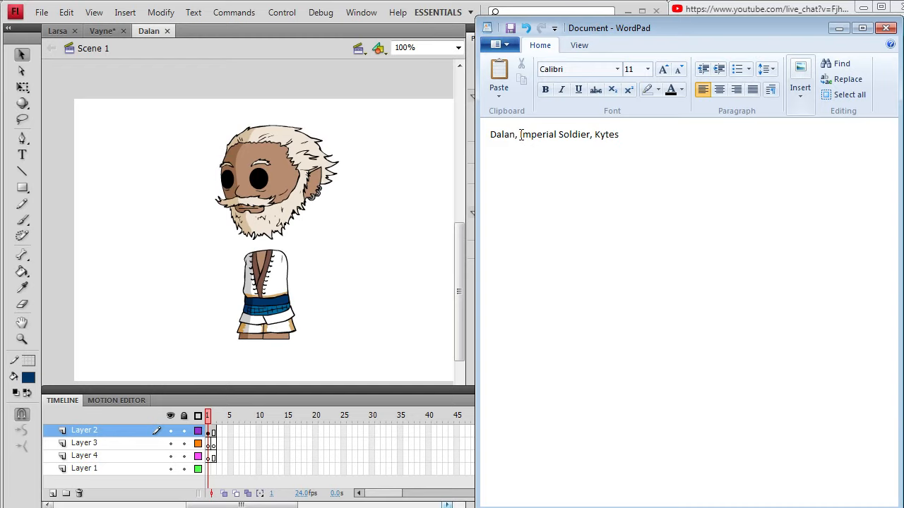
pyautogui.moveTo(520, 134); pyautogui.dragTo(483, 138)
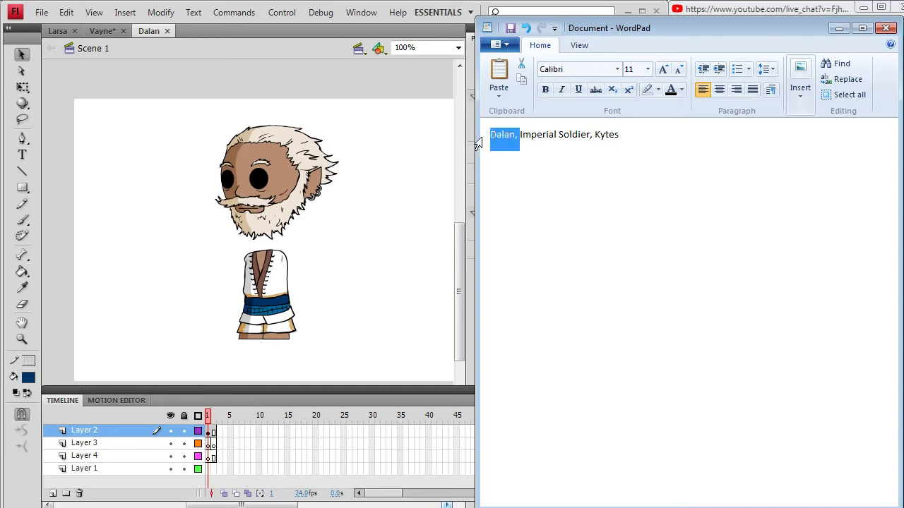
pyautogui.press('Return')
pyautogui.press('BackSpace')
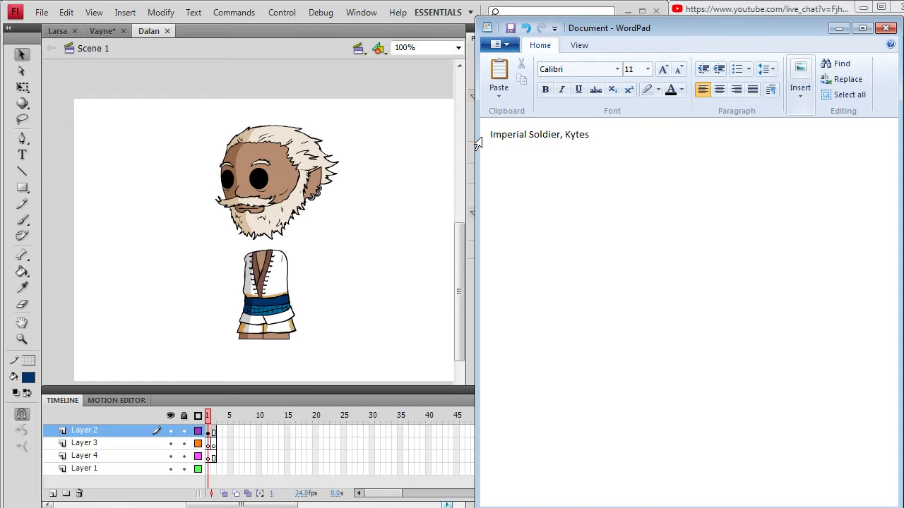
# Return to Flash, look over the Larsa and Vayne drawings, and go back to the Dalan document
pyautogui.click(106, 83)
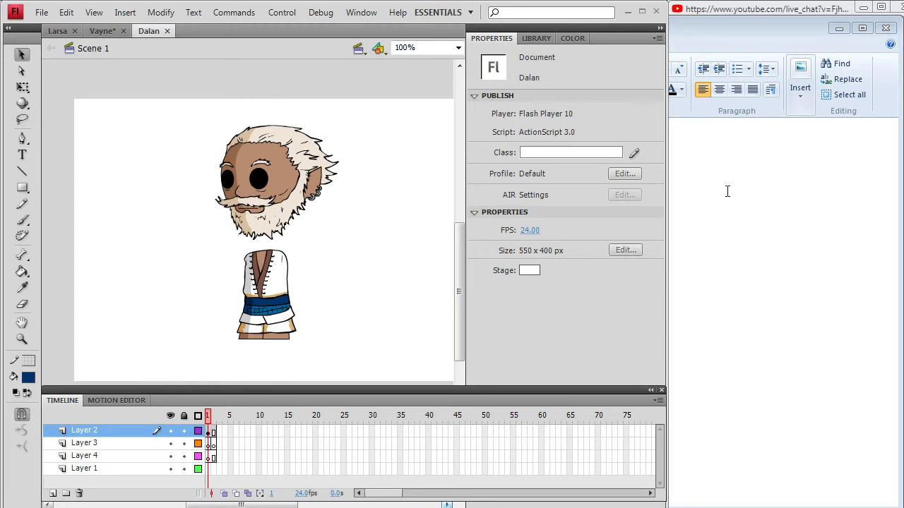
pyautogui.click(373, 496)
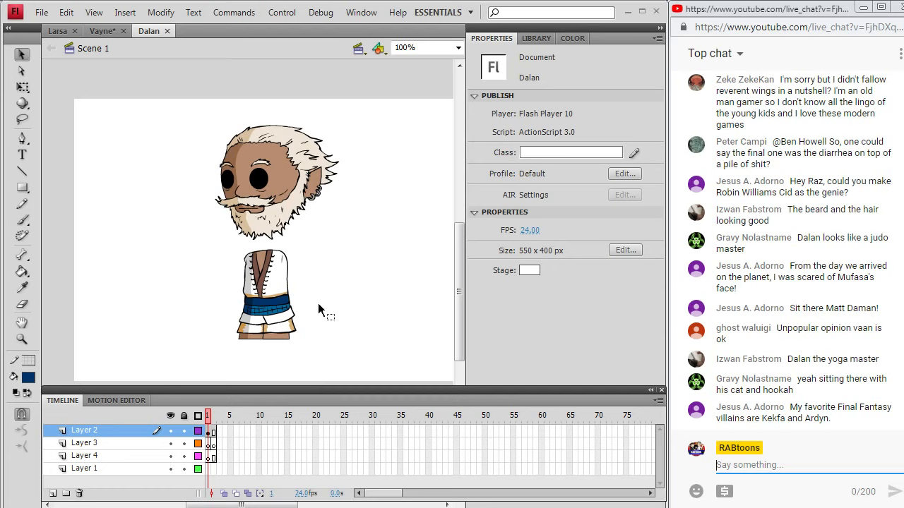
pyautogui.click(52, 28)
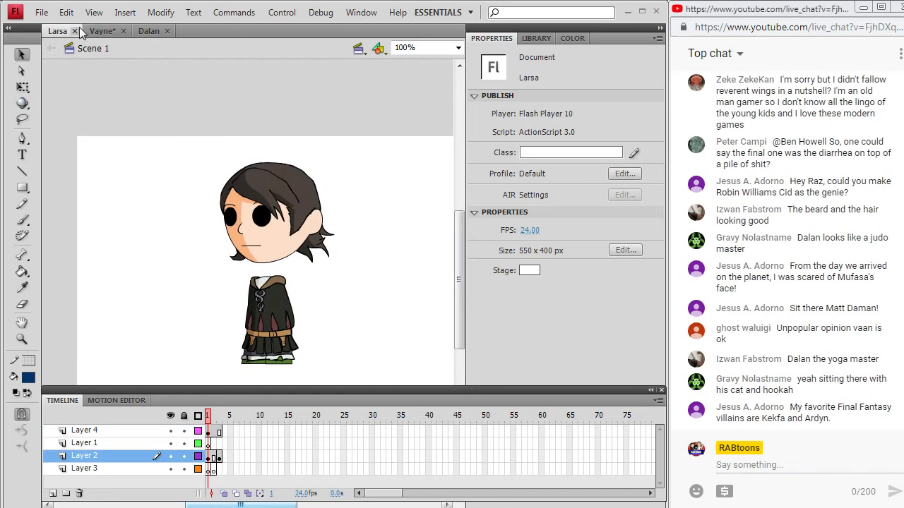
pyautogui.click(108, 33)
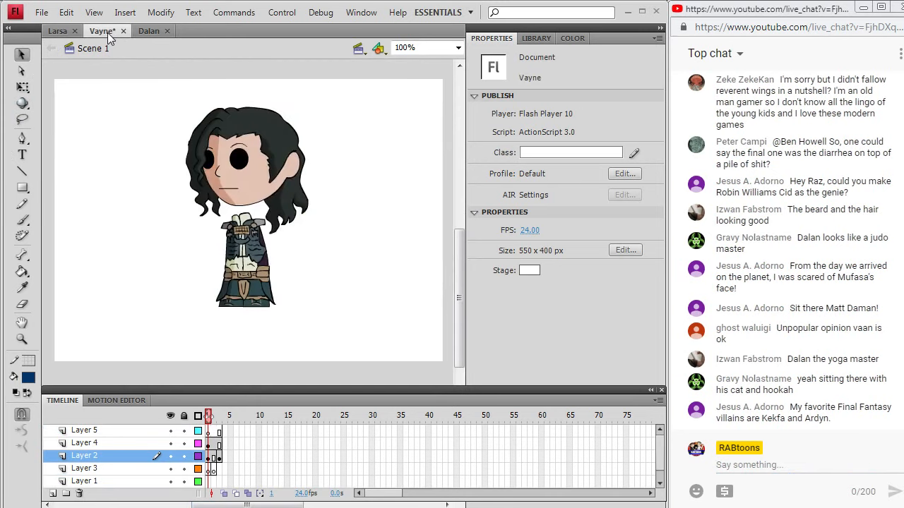
pyautogui.click(144, 34)
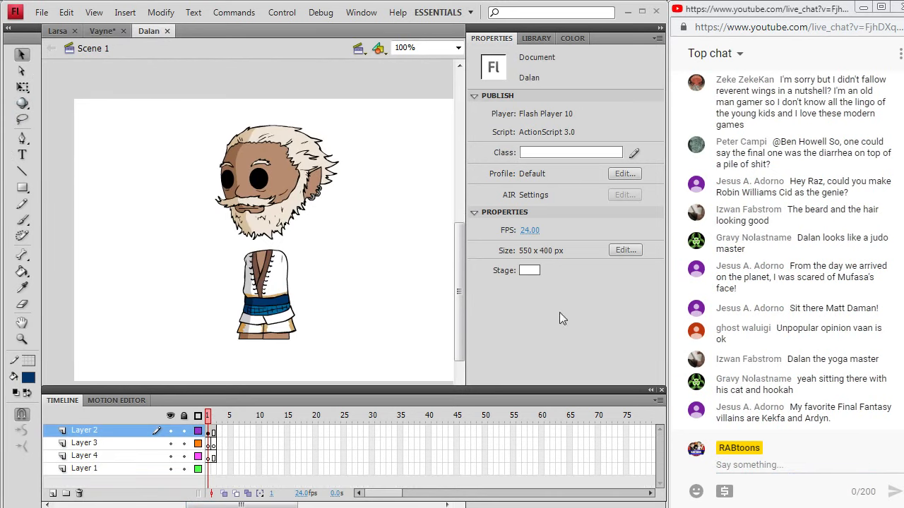
# Switch to WordPad and delete ", Kytes" so that the list holds only "Imperial Soldier"
pyautogui.hotkey('alt', 'Tab')
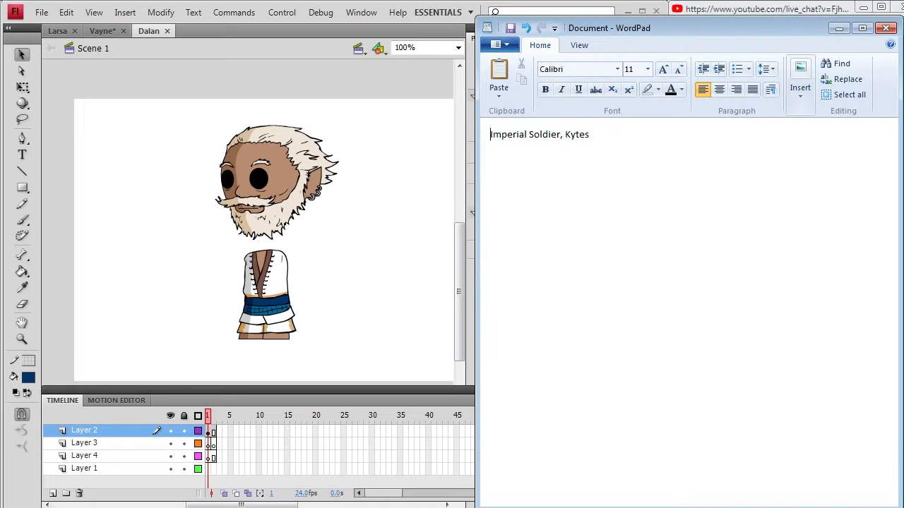
pyautogui.moveTo(565, 134); pyautogui.dragTo(630, 140)
pyautogui.click(548, 139)
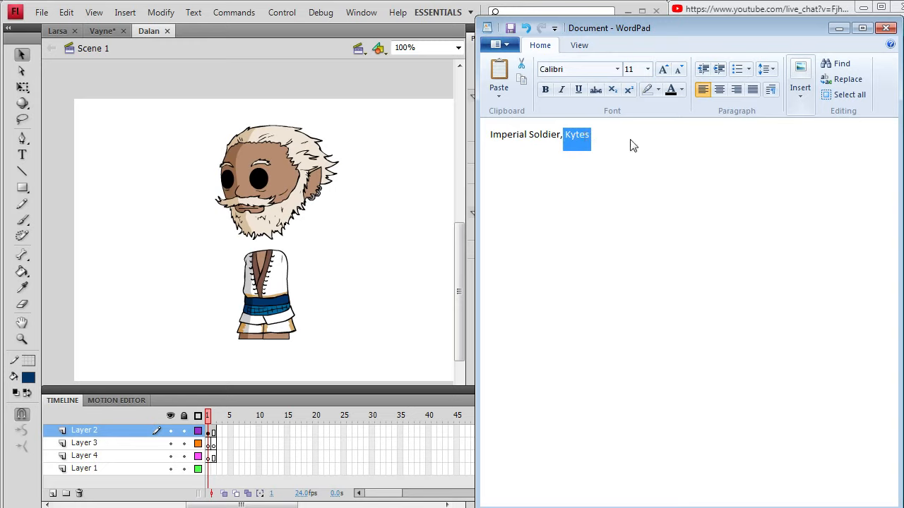
pyautogui.press('BackSpace')
pyautogui.press('BackSpace')
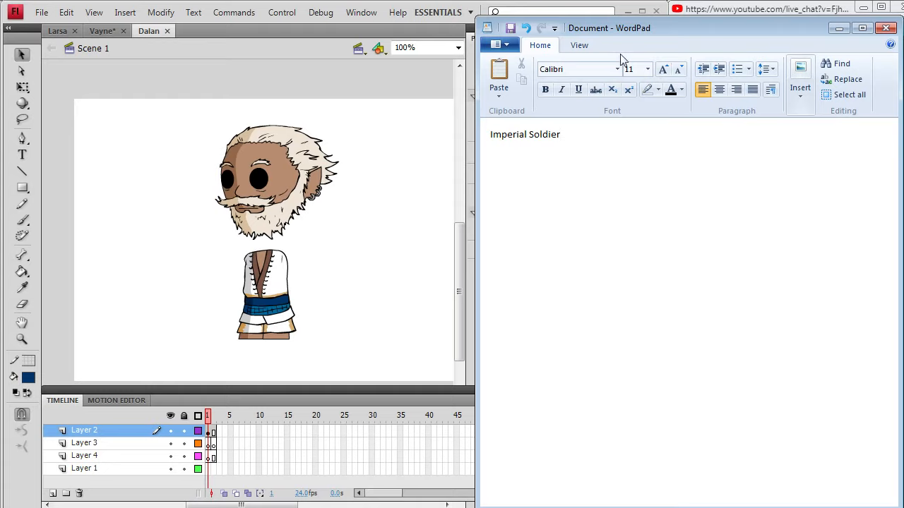
# Switch to Chrome with the live chat in view and close the last three Dalan reference tabs
pyautogui.click(322, 507)
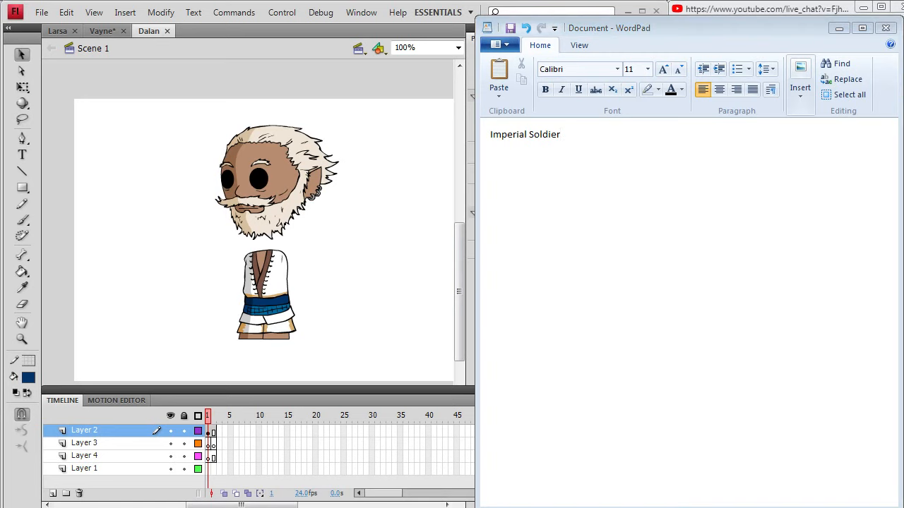
pyautogui.click(302, 483)
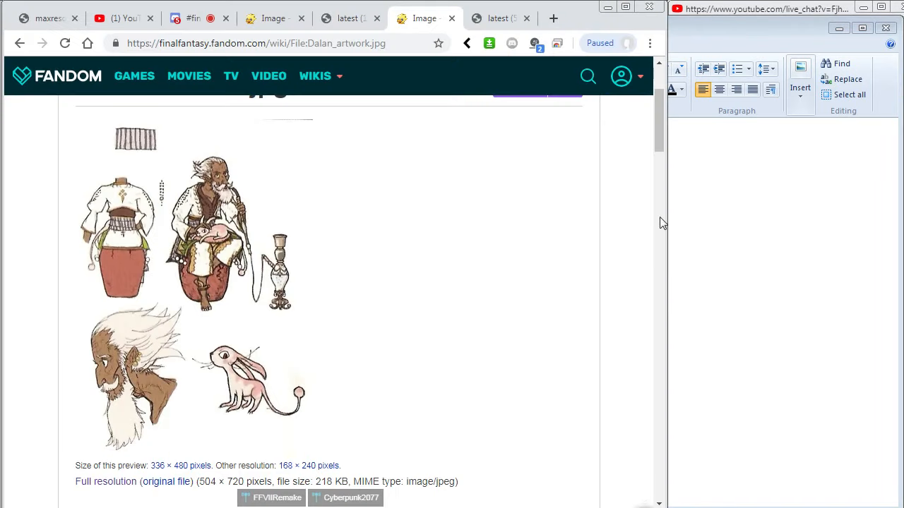
pyautogui.click(322, 507)
pyautogui.click(375, 501)
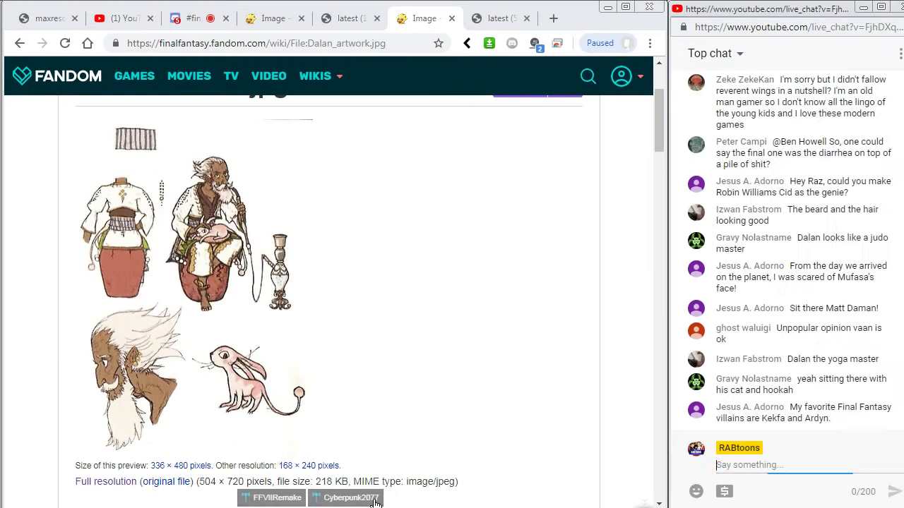
pyautogui.click(498, 17)
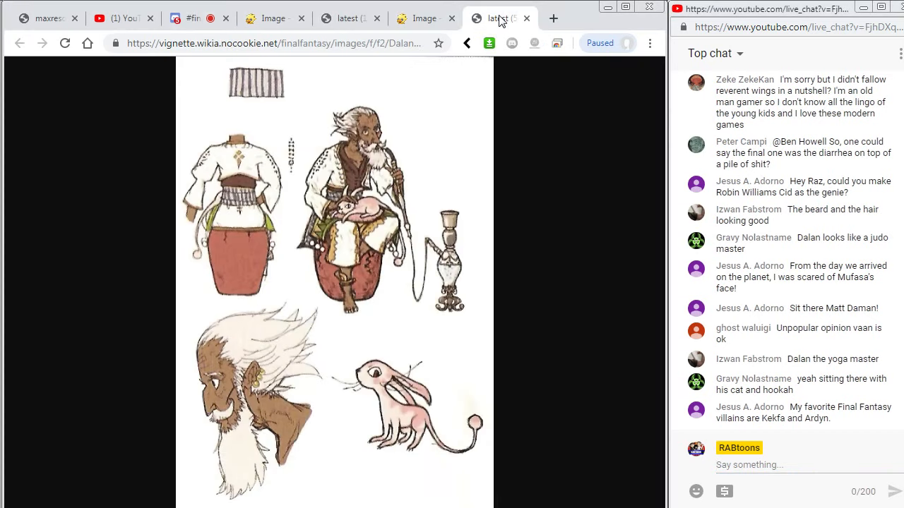
pyautogui.hotkey('ctrl', 'w')
pyautogui.hotkey('ctrl', 'w')
pyautogui.hotkey('ctrl', 'w')
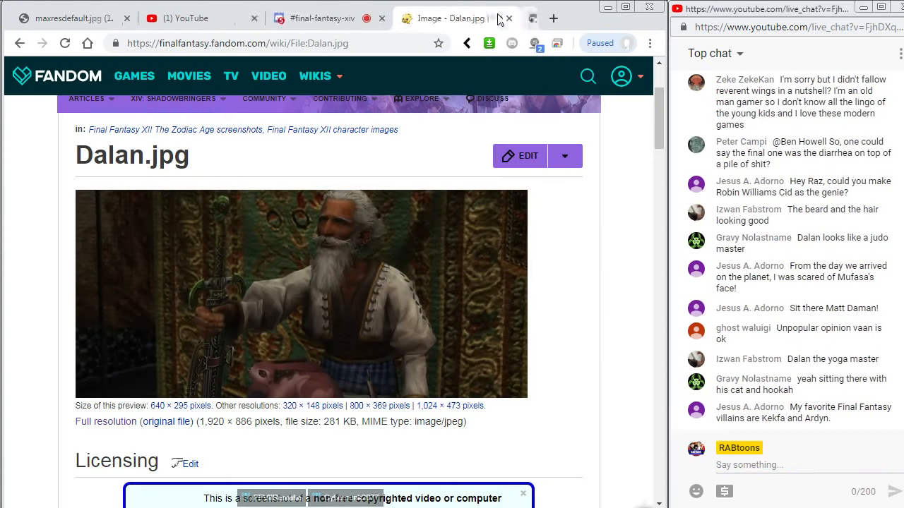
# Search Google for "imperial soldier ffxii" in the tab showing Dalan.jpg
pyautogui.click(306, 48)
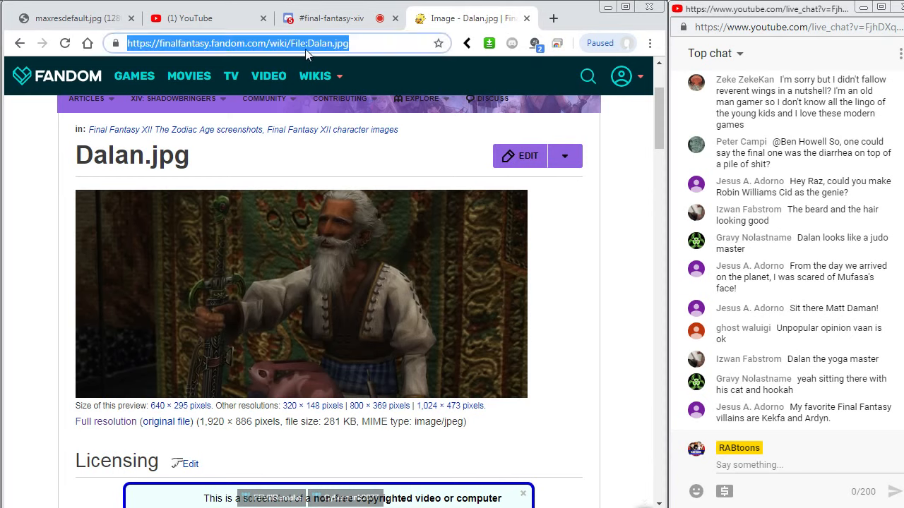
pyautogui.write('imperia')
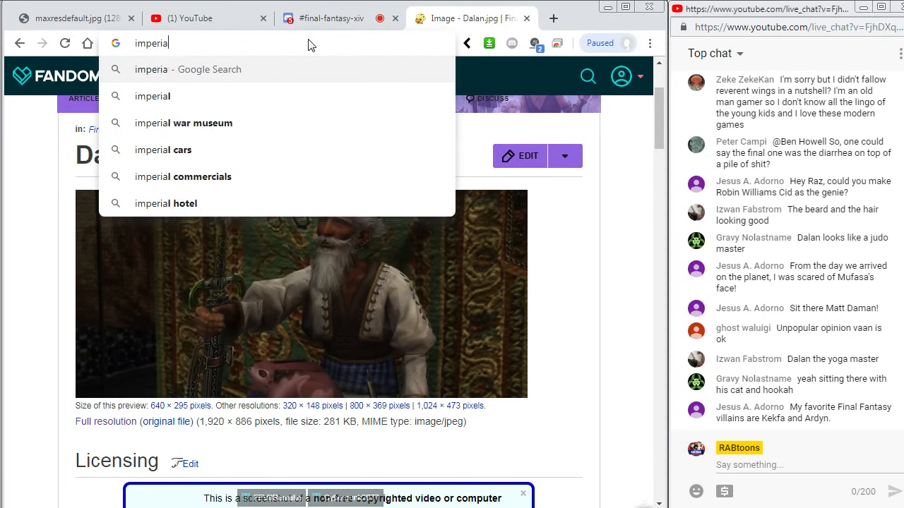
pyautogui.write('l soldier ')
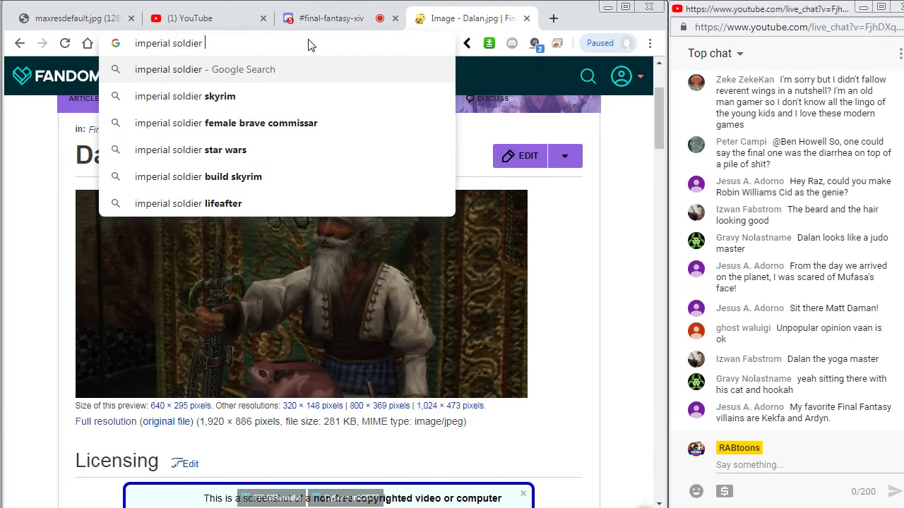
pyautogui.write('ffxii')
pyautogui.press('Return')
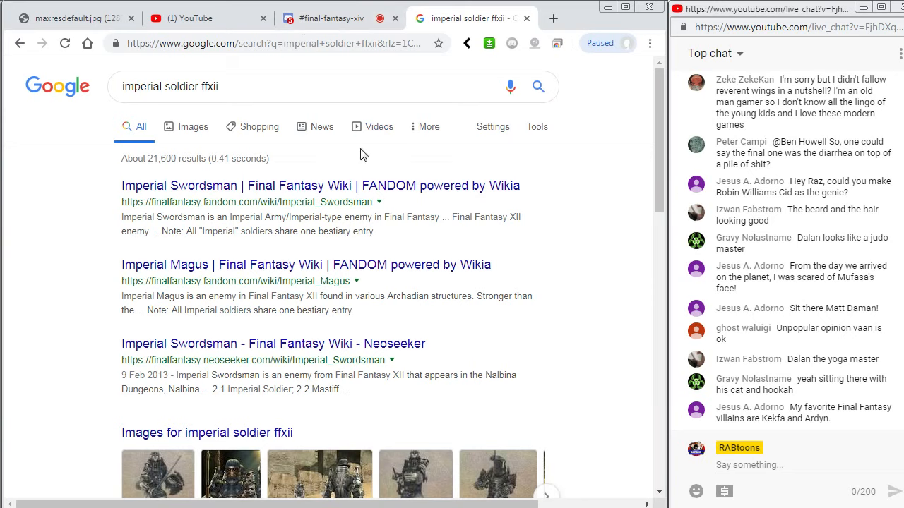
# Preview the DeviantArt "FFXII Imperial Soldier" picture from the image results and open its page in a new tab
pyautogui.scroll(-2, 351, 218)
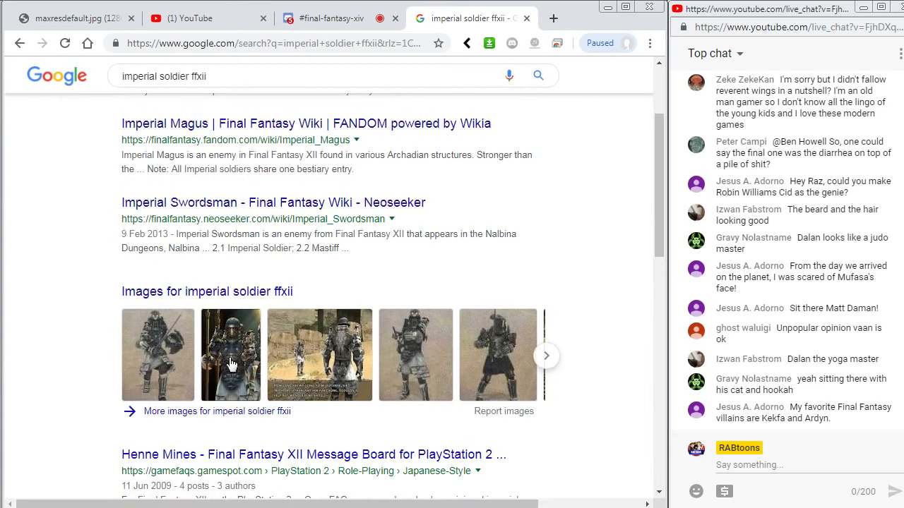
pyautogui.click(150, 353)
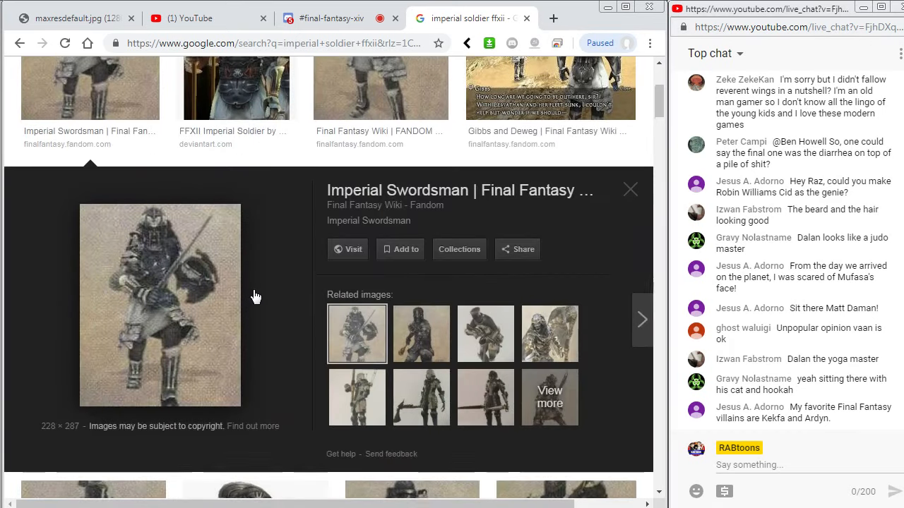
pyautogui.scroll(2, 256, 296)
pyautogui.click(242, 202)
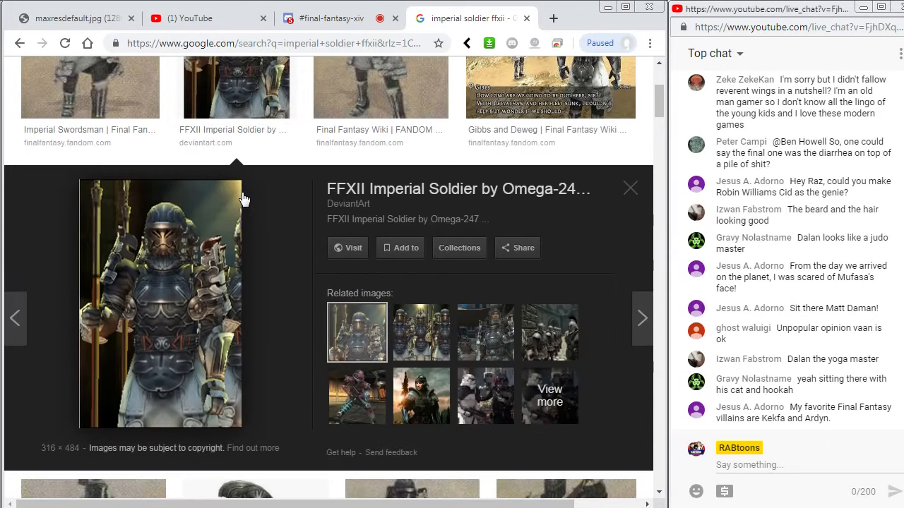
pyautogui.rightClick(179, 288)
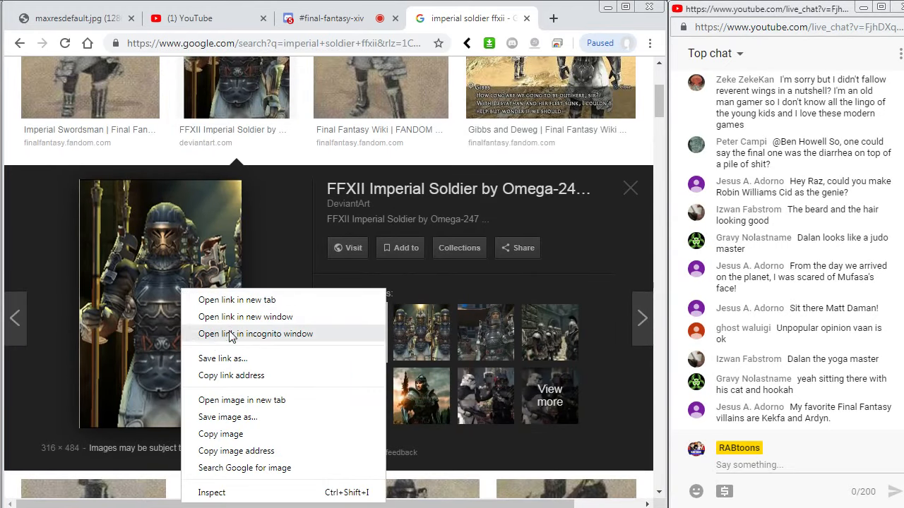
pyautogui.click(182, 324)
pyautogui.click(495, 18)
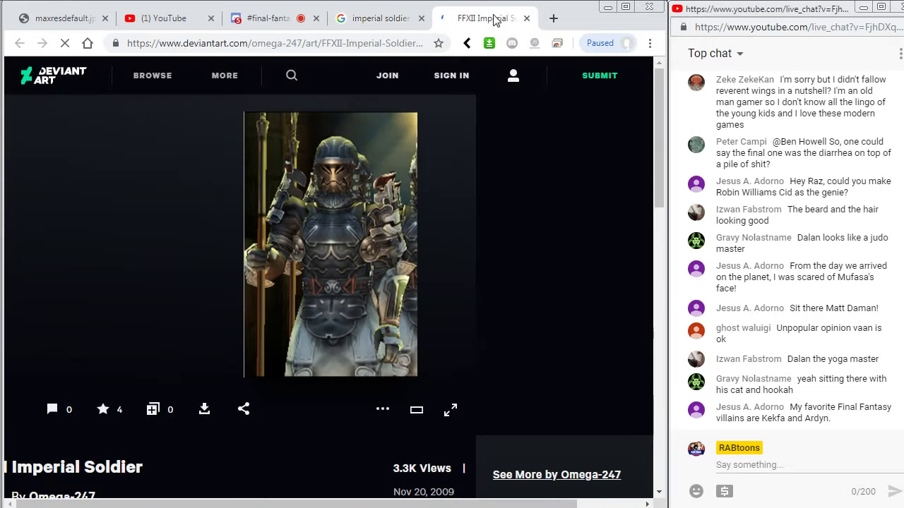
# Open the DeviantArt soldier picture by itself in its own tab and close the DeviantArt page
pyautogui.rightClick(351, 221)
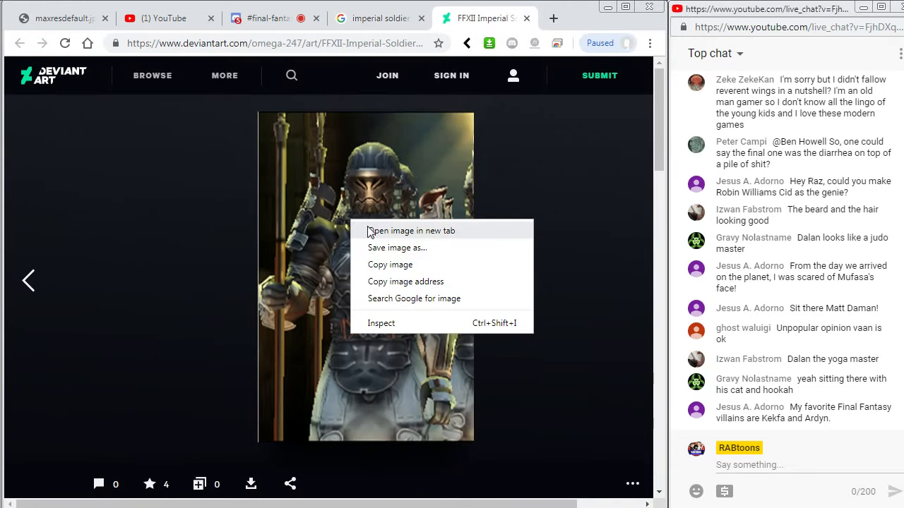
pyautogui.click(361, 230)
pyautogui.click(469, 18)
pyautogui.click(420, 19)
pyautogui.click(438, 17)
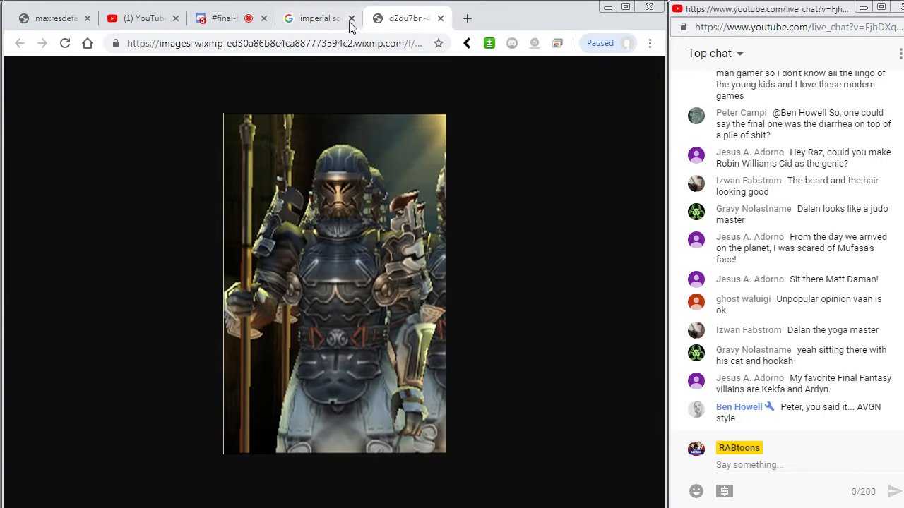
# Preview the full-body Imperial Swordsman picture from Pinterest in the image results and compare it with the DeviantArt soldier
pyautogui.click(331, 21)
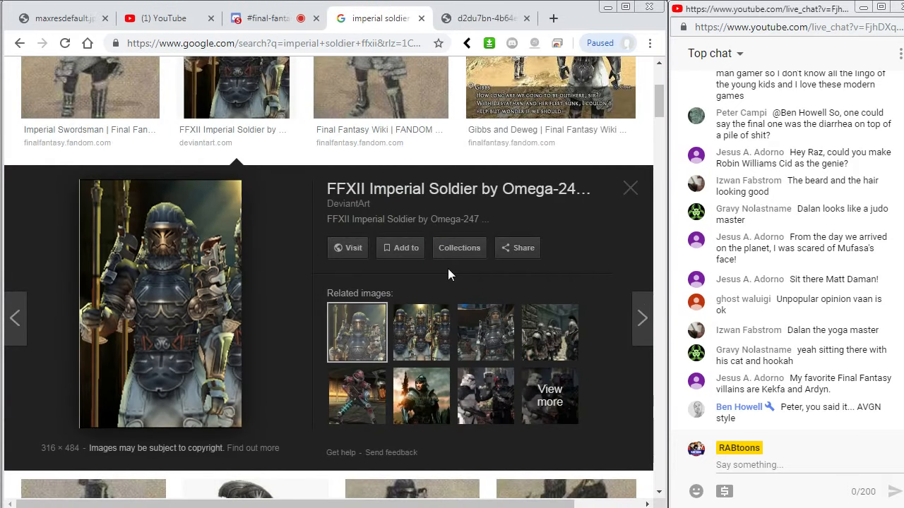
pyautogui.scroll(1, 470, 332)
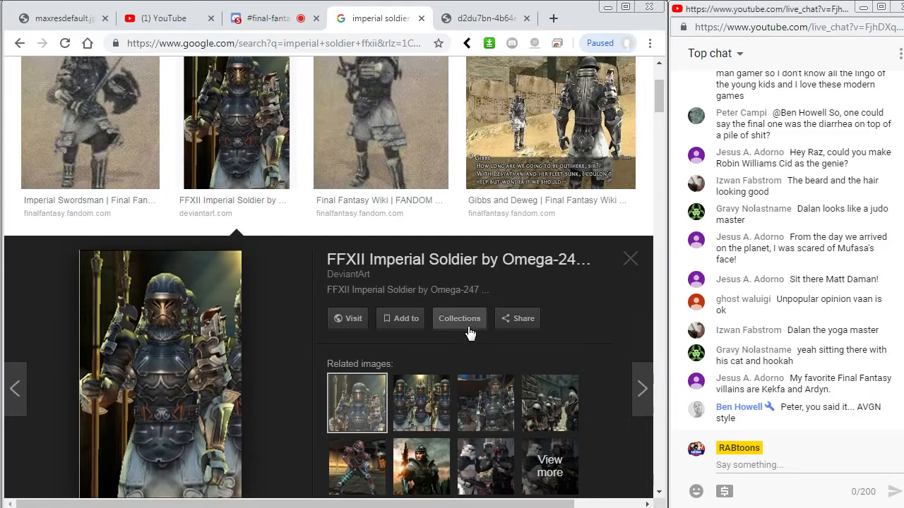
pyautogui.scroll(2, 471, 311)
pyautogui.scroll(-2, 578, 273)
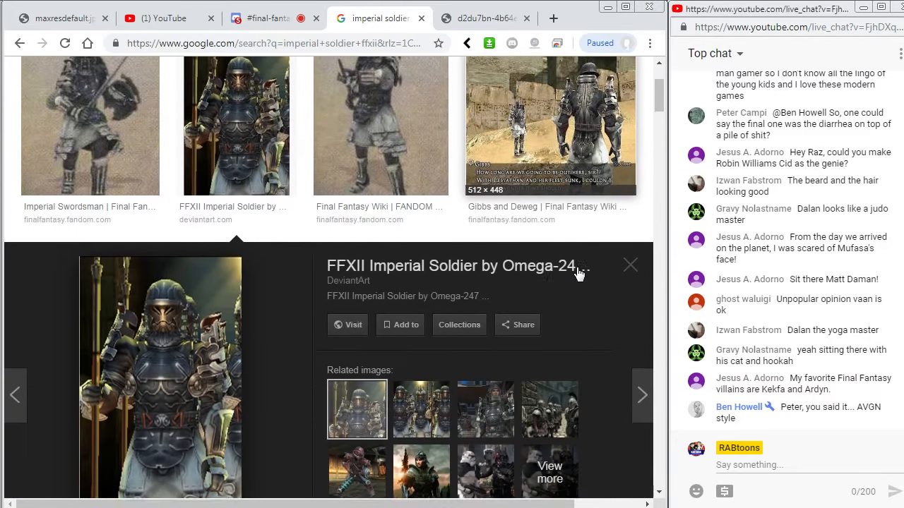
pyautogui.scroll(-6, 578, 274)
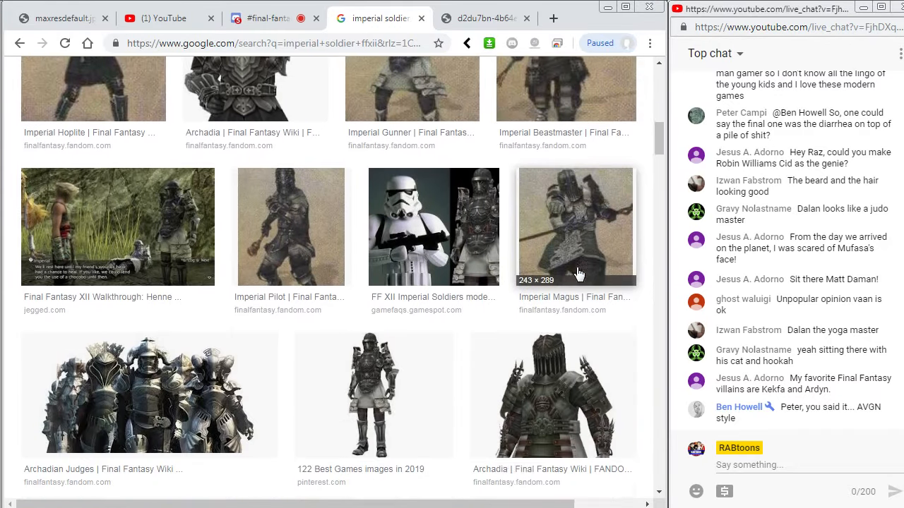
pyautogui.scroll(-3, 577, 273)
pyautogui.click(389, 205)
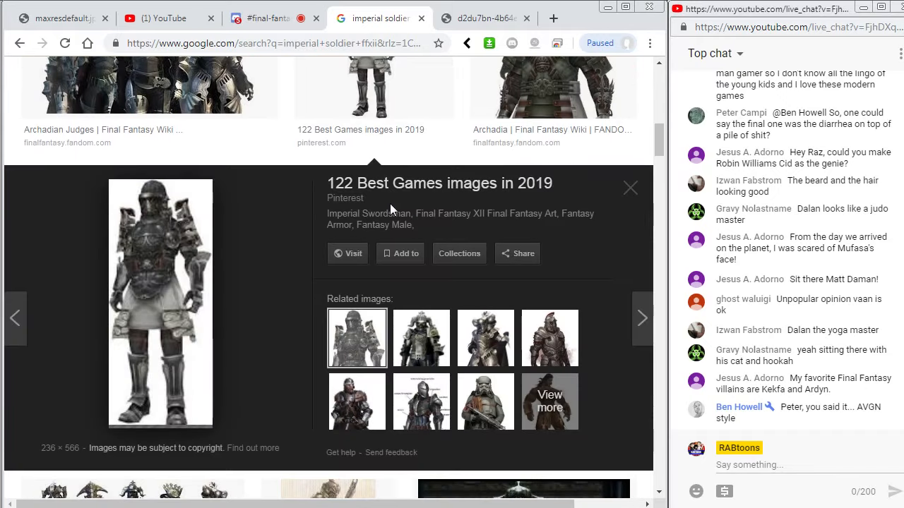
pyautogui.scroll(2, 390, 212)
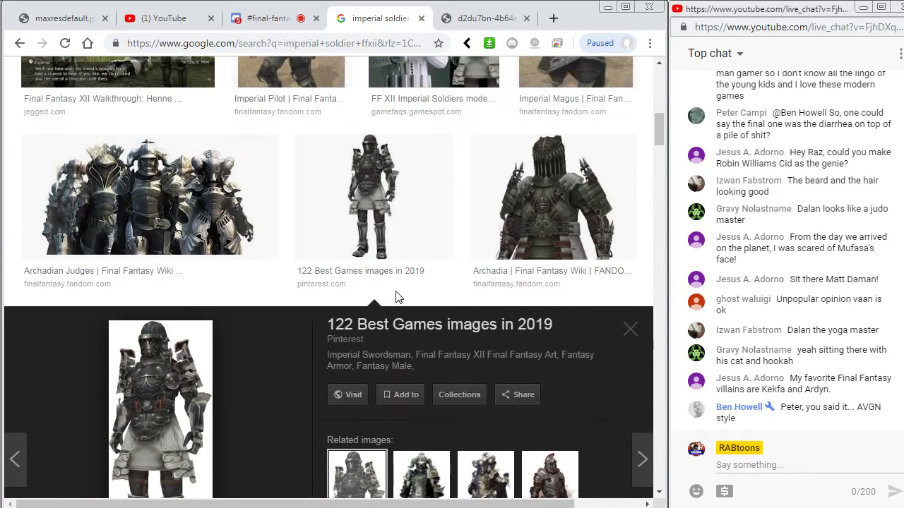
pyautogui.click(483, 19)
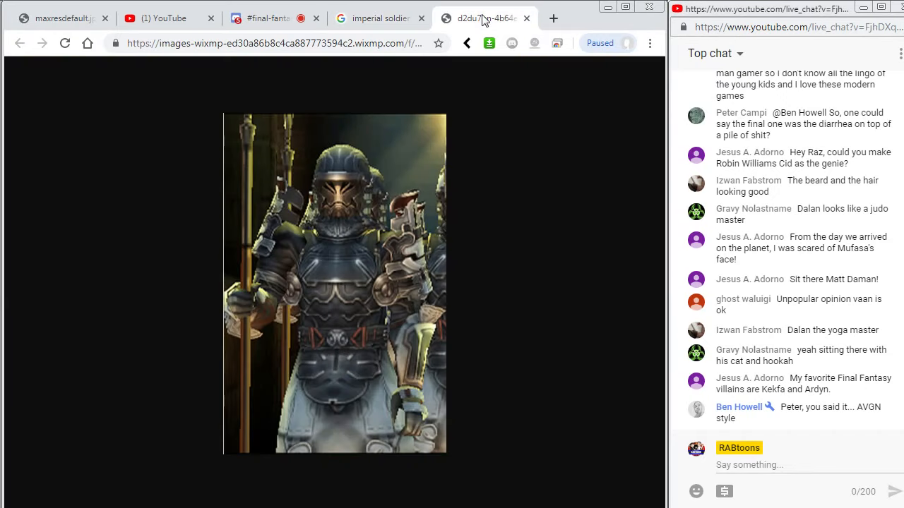
pyautogui.click(381, 17)
pyautogui.scroll(-2, 161, 286)
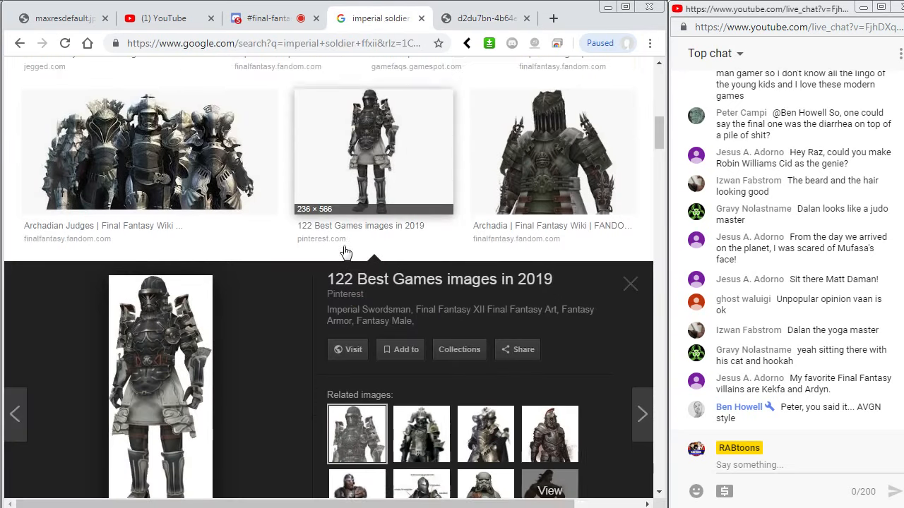
pyautogui.middleClick(161, 286)
pyautogui.click(481, 21)
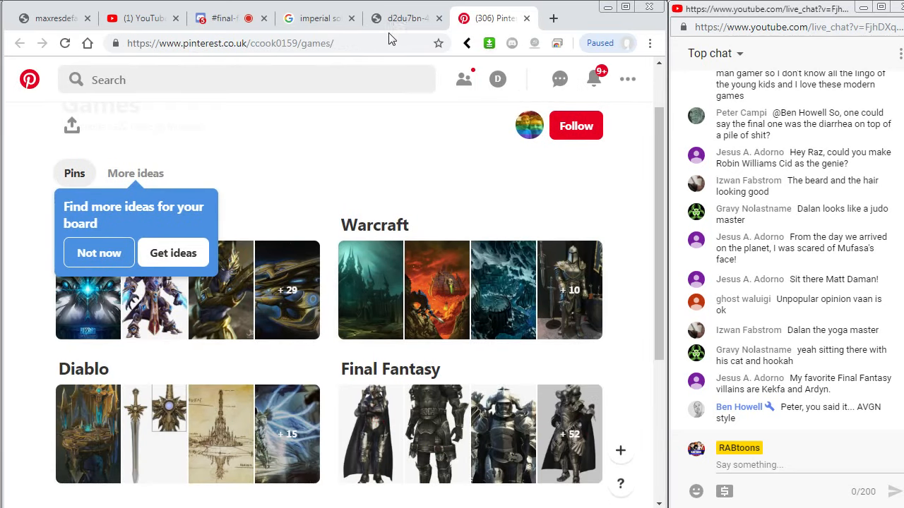
pyautogui.click(389, 25)
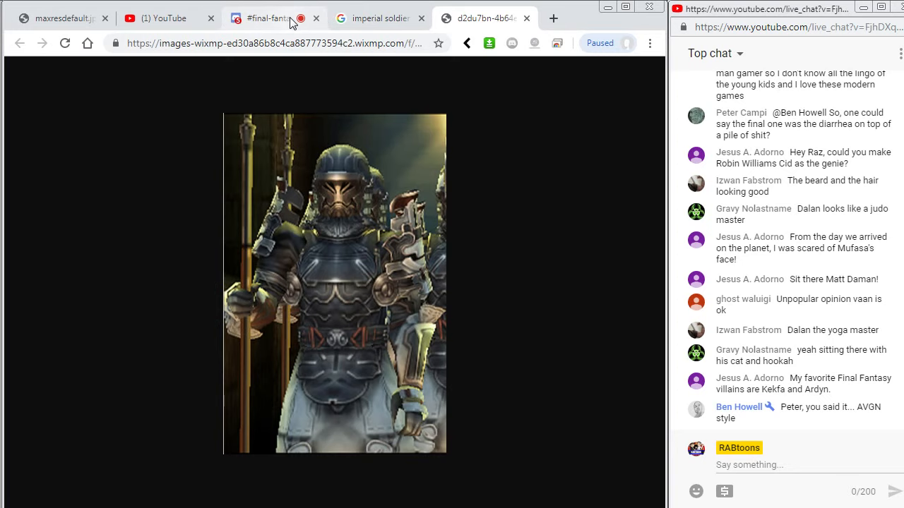
pyautogui.click(289, 23)
pyautogui.click(333, 24)
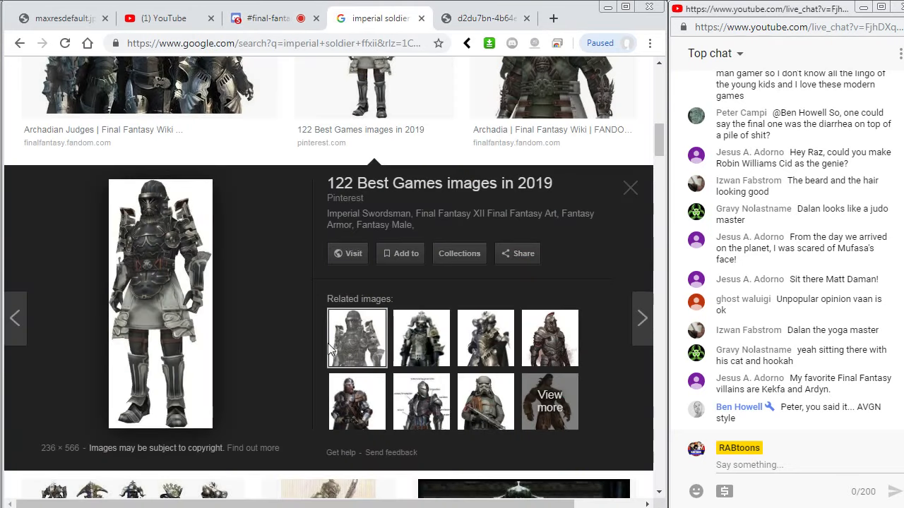
# Open the full-body Pinterest picture in its own tab and compare it with the DeviantArt soldier picture
pyautogui.rightClick(168, 267)
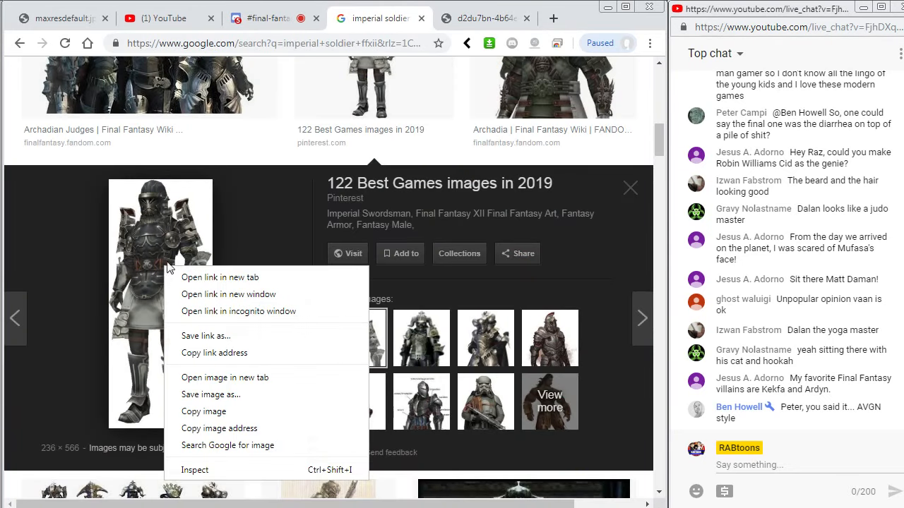
pyautogui.click(194, 377)
pyautogui.click(395, 26)
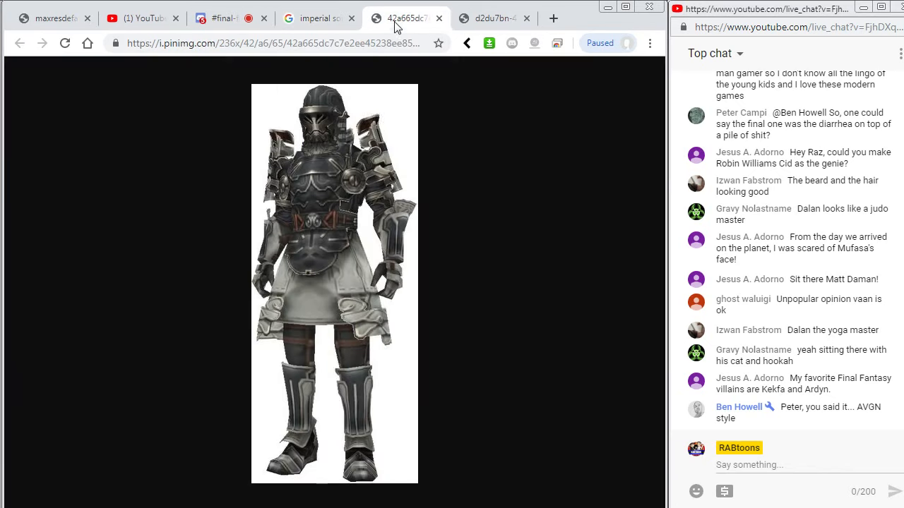
pyautogui.click(494, 21)
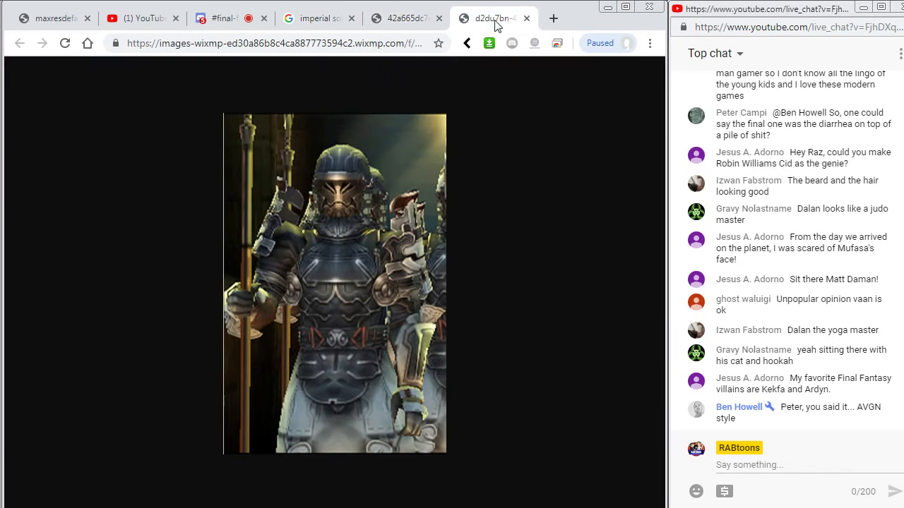
pyautogui.click(379, 21)
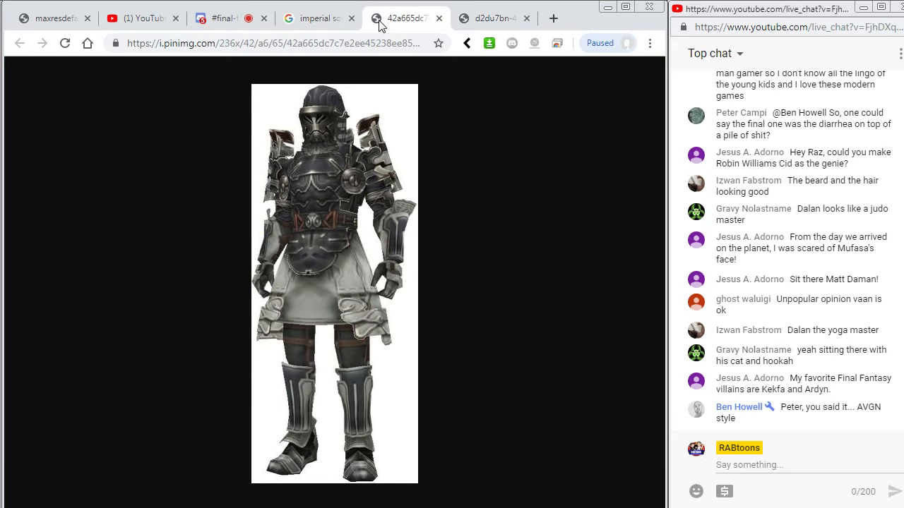
pyautogui.click(493, 21)
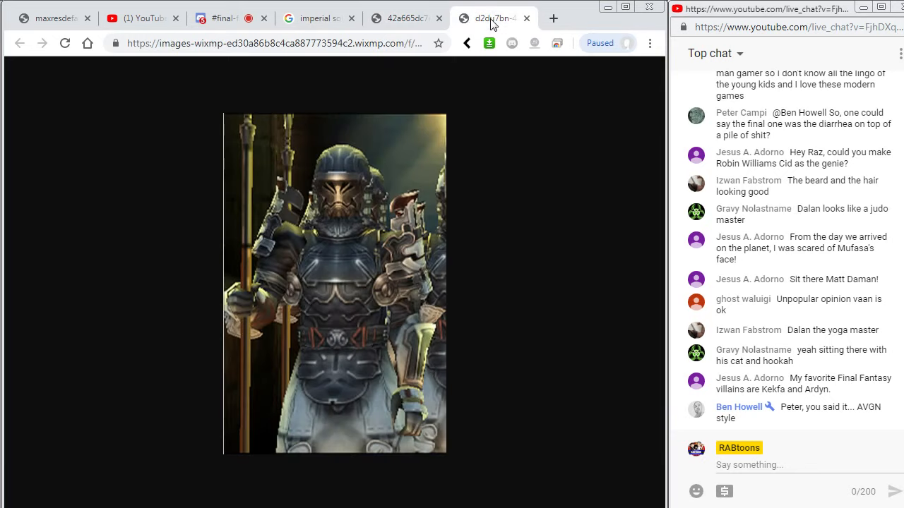
pyautogui.click(393, 20)
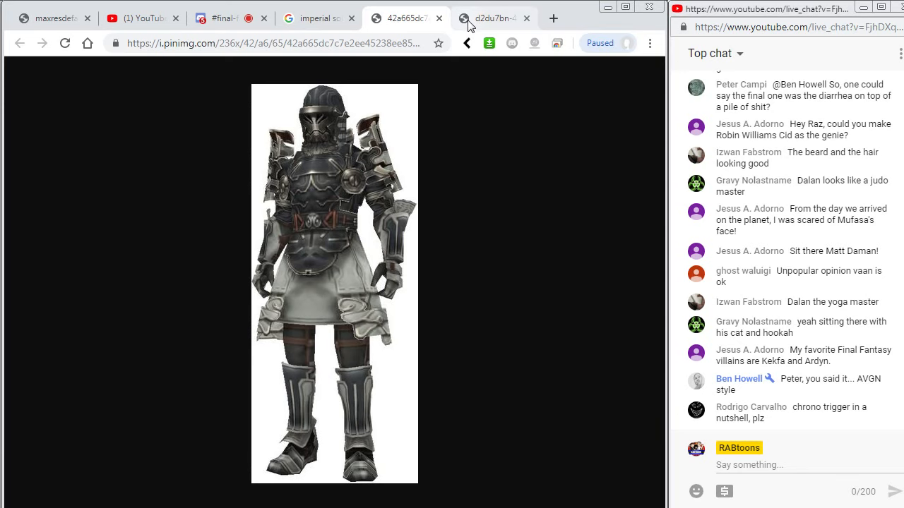
# Return to the "imperial soldier ffxii" search and change from the image results to the general web results
pyautogui.click(332, 26)
pyautogui.scroll(7, 263, 275)
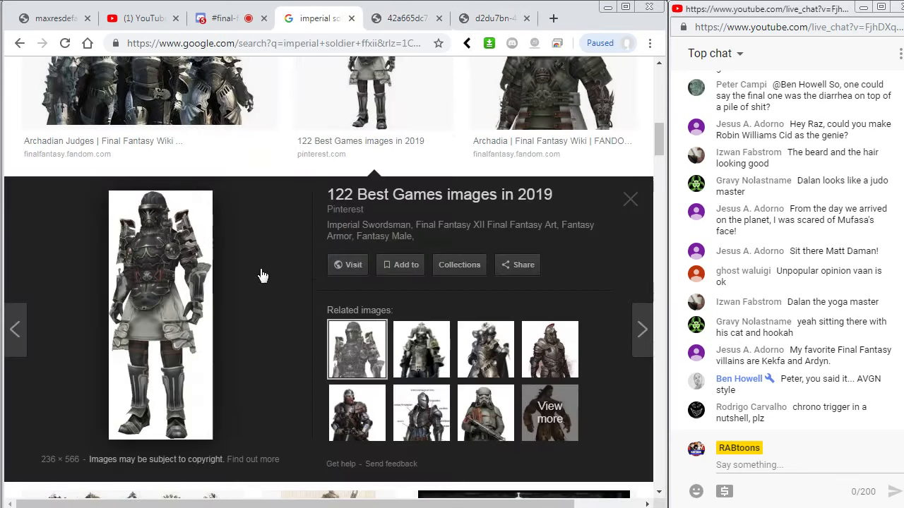
pyautogui.scroll(-1, 262, 274)
pyautogui.scroll(5, 261, 274)
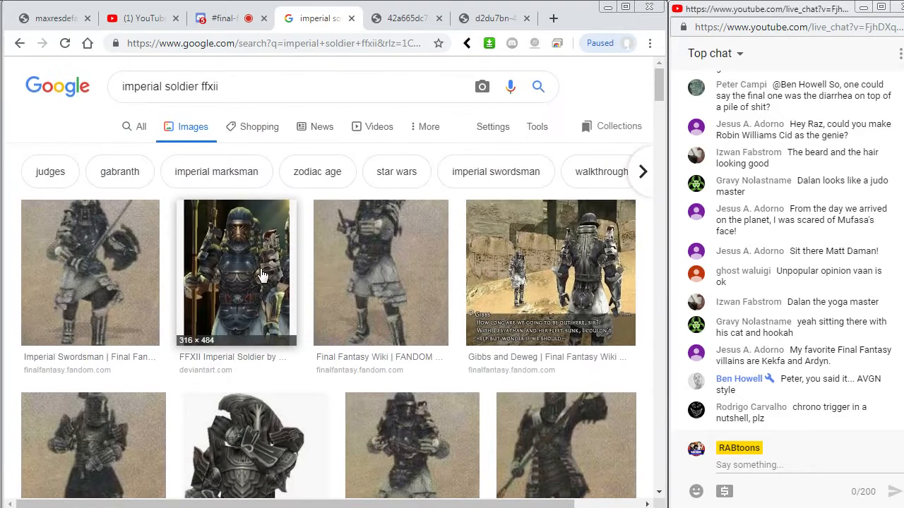
pyautogui.click(137, 127)
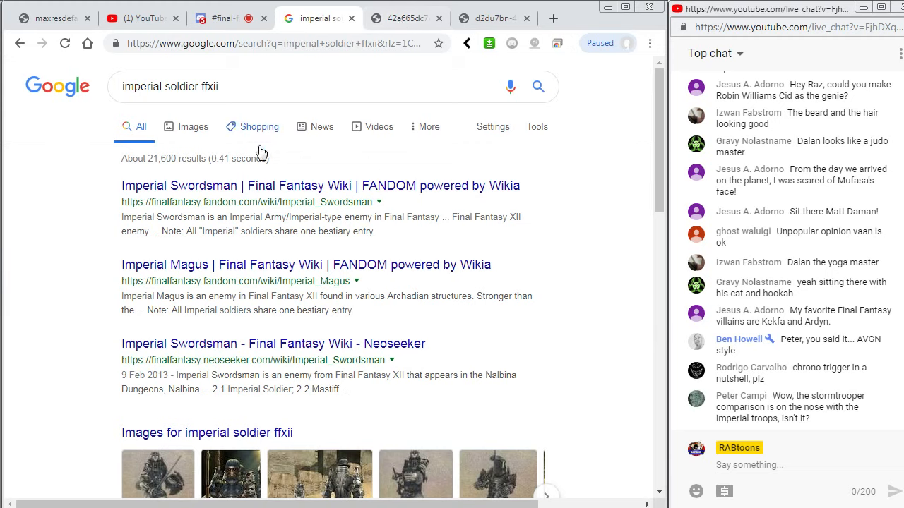
pyautogui.click(195, 138)
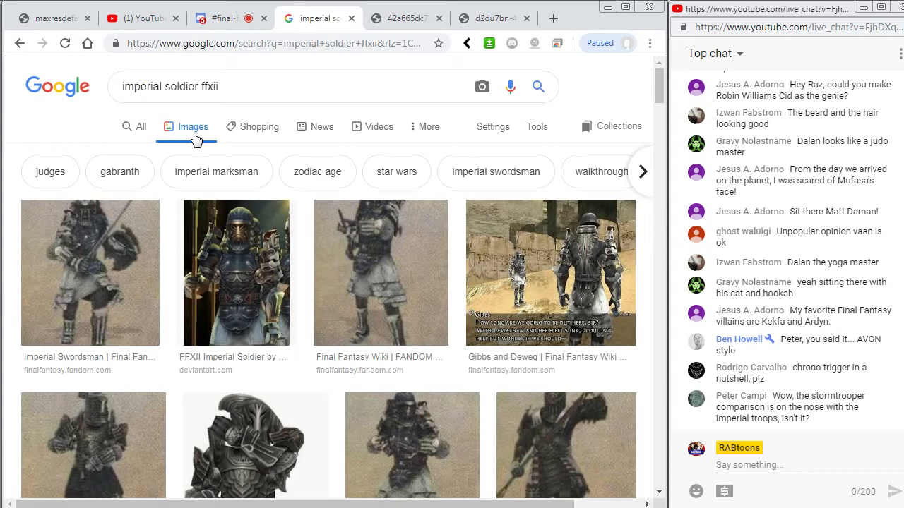
pyautogui.click(138, 134)
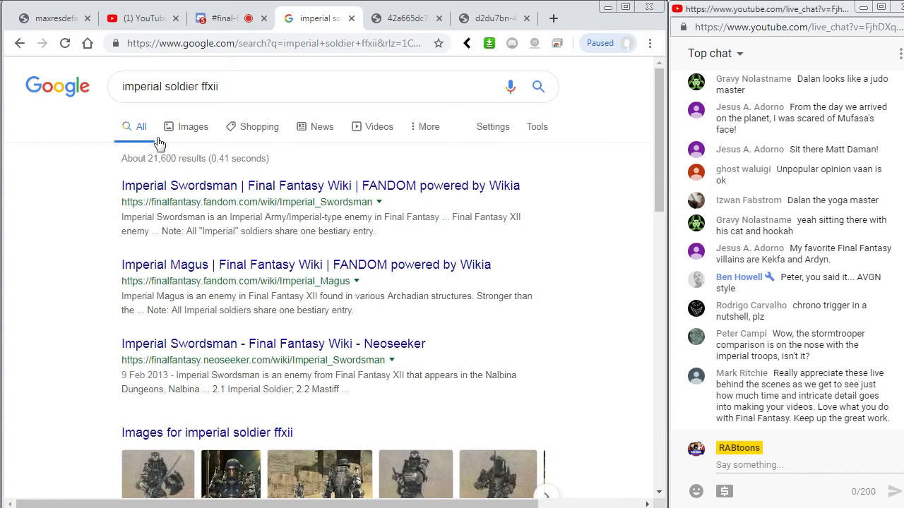
# Look through the web results and open the Final Fantasy Wiki article on the Imperial Swordsman
pyautogui.scroll(-3, 346, 286)
pyautogui.scroll(-3, 439, 286)
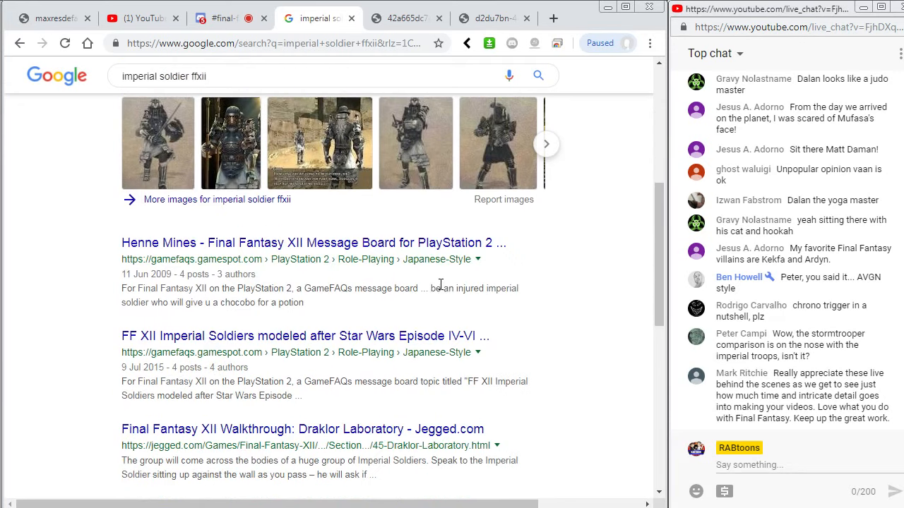
pyautogui.scroll(5, 439, 286)
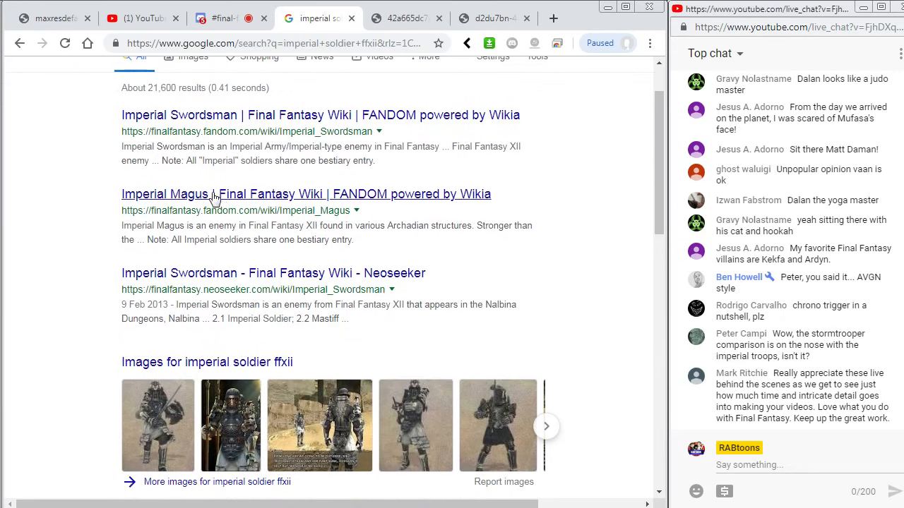
pyautogui.click(234, 117)
# Look through the Imperial Swordsman wiki article, examining its artwork, bestiary entry and stats sections for usable reference pictures
pyautogui.scroll(-4, 233, 212)
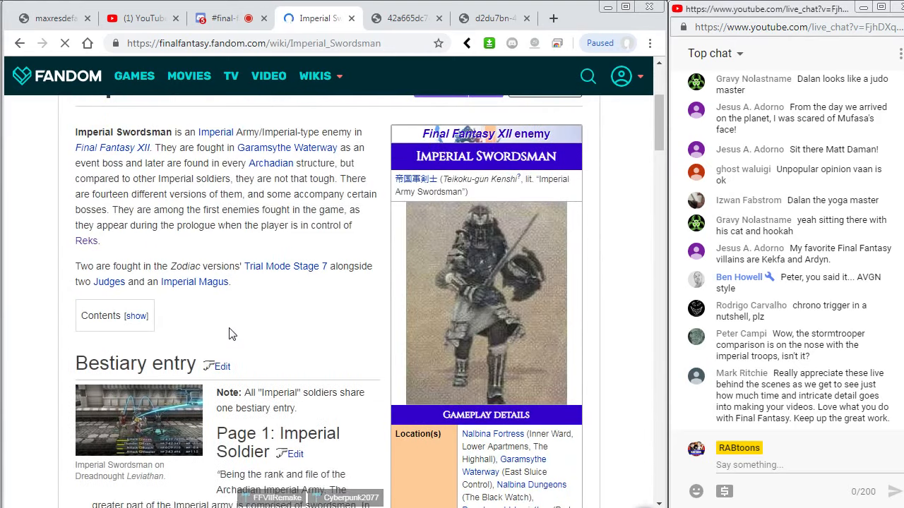
pyautogui.scroll(-3, 227, 334)
pyautogui.scroll(-15, 228, 334)
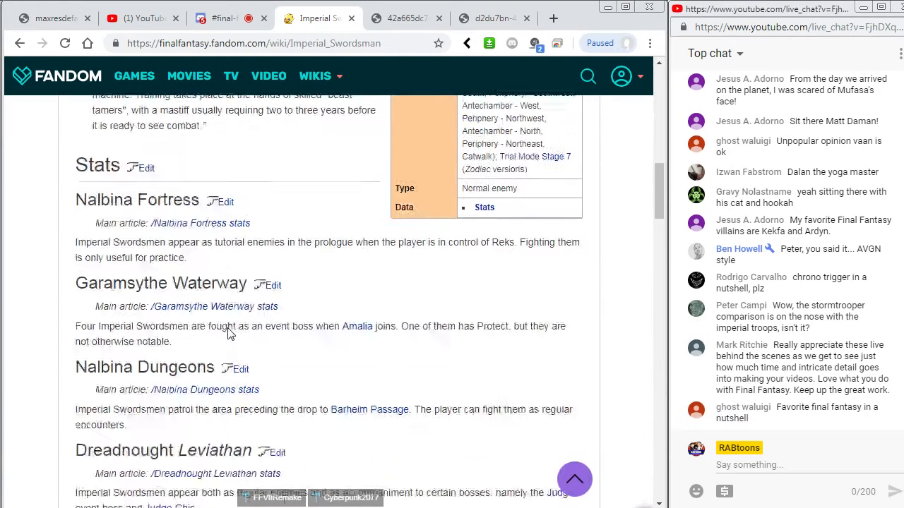
pyautogui.scroll(-12, 228, 334)
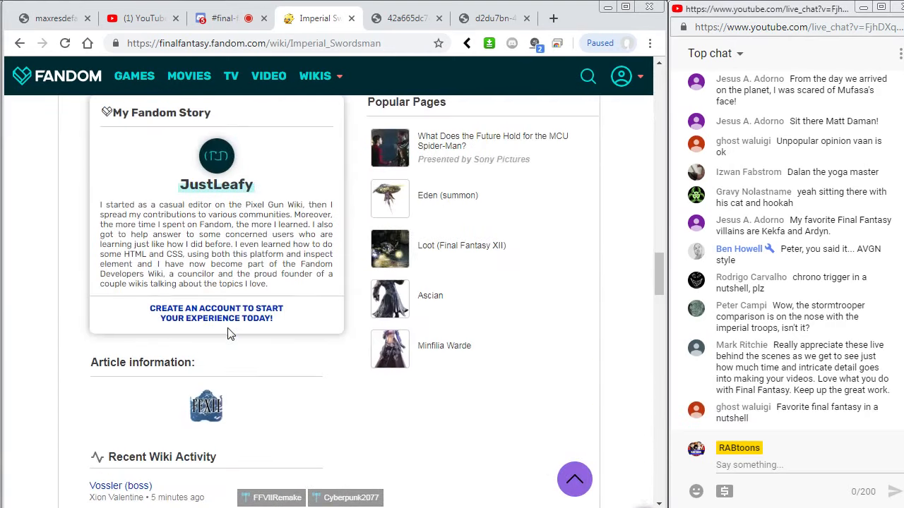
pyautogui.scroll(9, 226, 333)
pyautogui.scroll(15, 226, 333)
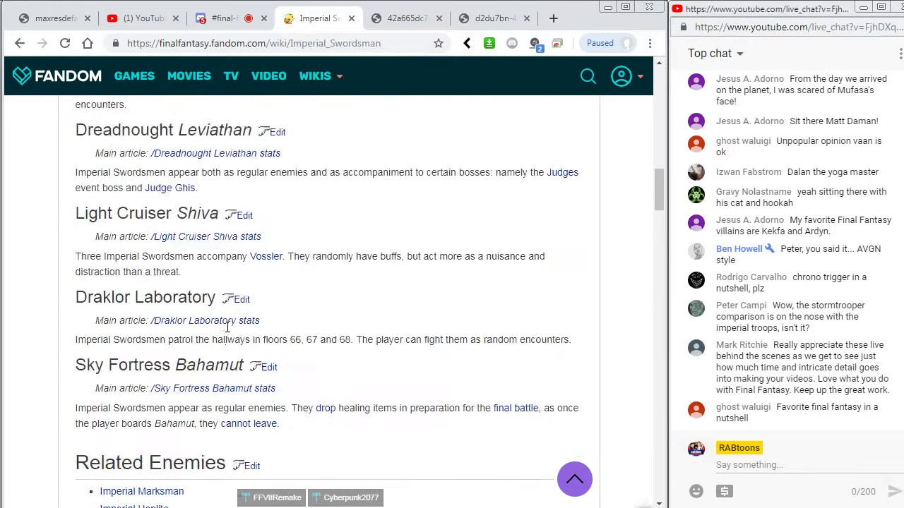
pyautogui.scroll(5, 228, 332)
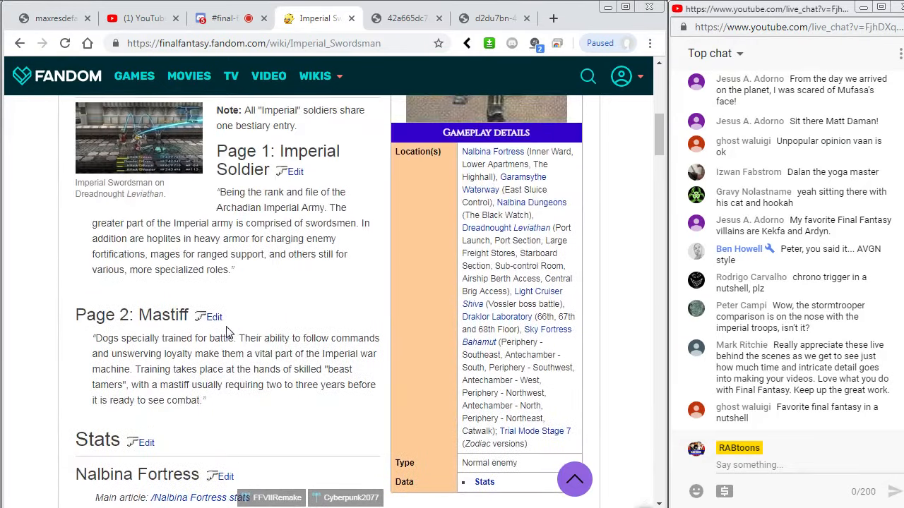
pyautogui.scroll(4, 227, 328)
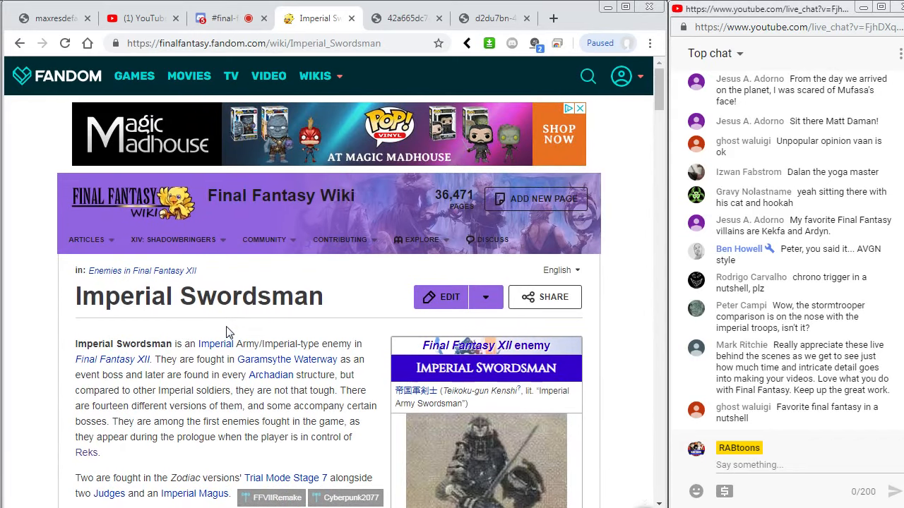
pyautogui.scroll(-4, 221, 284)
# Compare the full-body Pinterest picture with the DeviantArt soldier picture and the wiki article's swordsman artwork
pyautogui.click(415, 21)
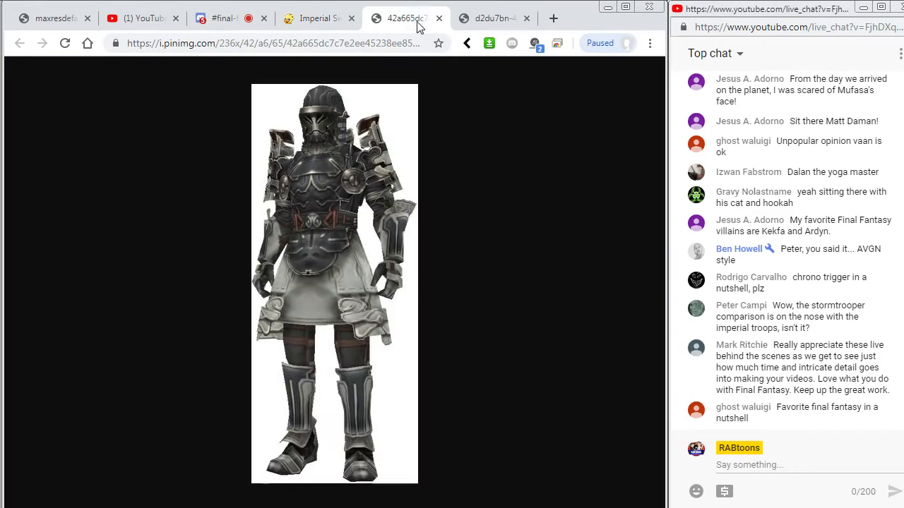
pyautogui.click(462, 24)
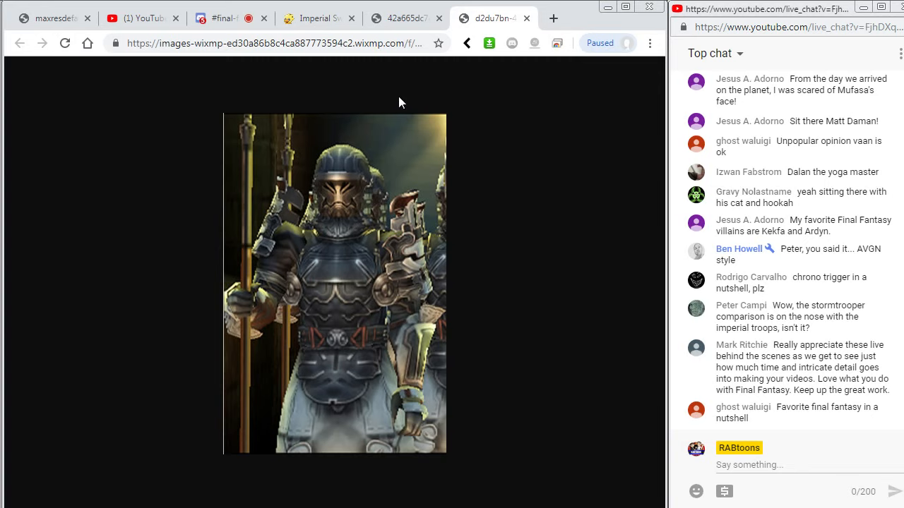
pyautogui.click(392, 25)
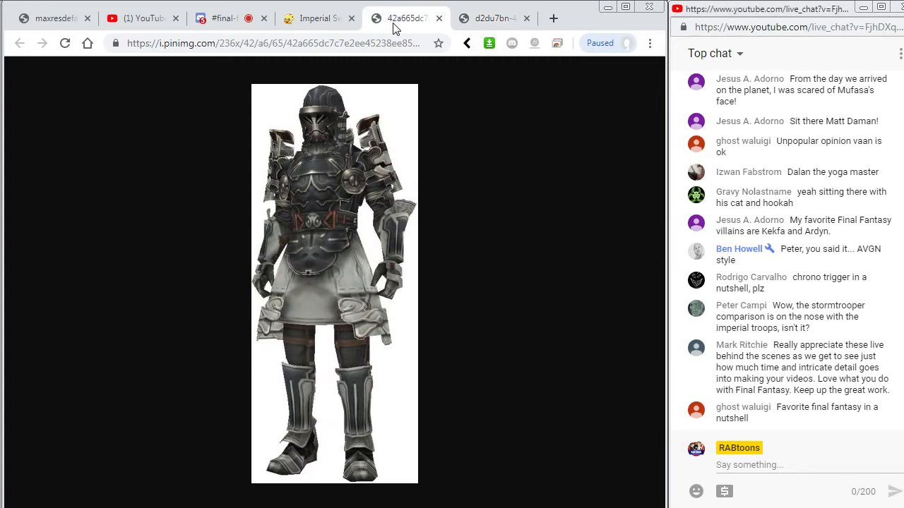
pyautogui.click(309, 17)
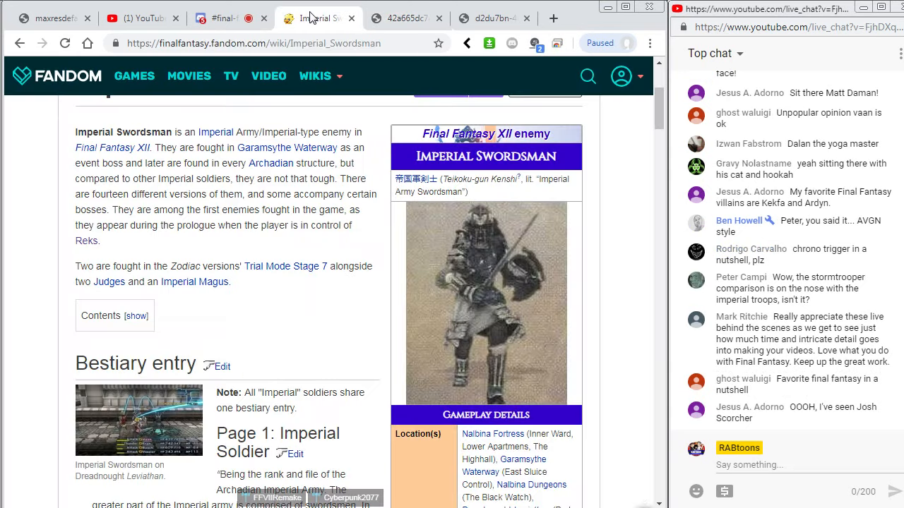
pyautogui.click(387, 17)
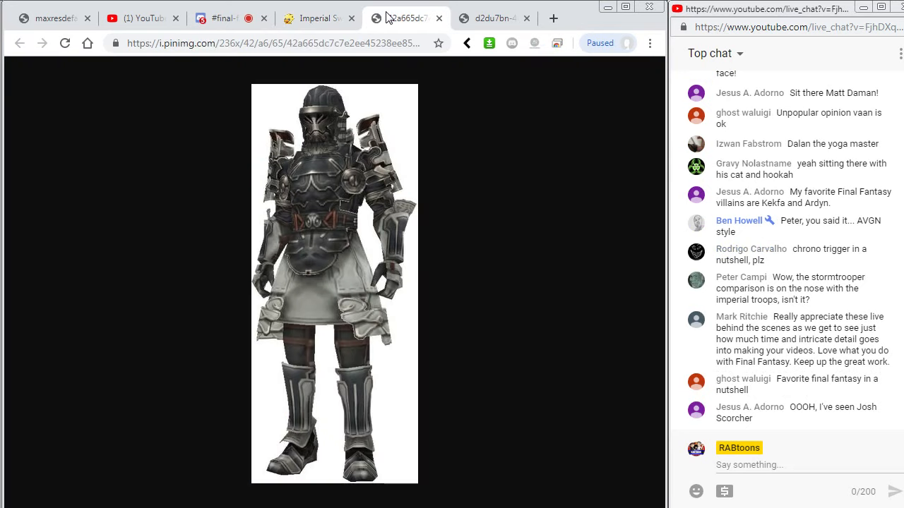
pyautogui.click(494, 19)
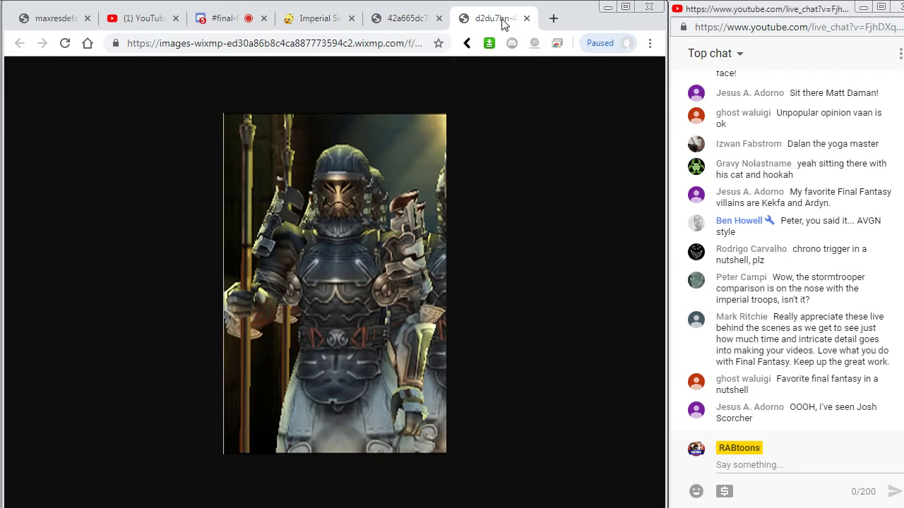
# Copy the full-body Pinterest soldier image
pyautogui.click(388, 19)
pyautogui.rightClick(343, 145)
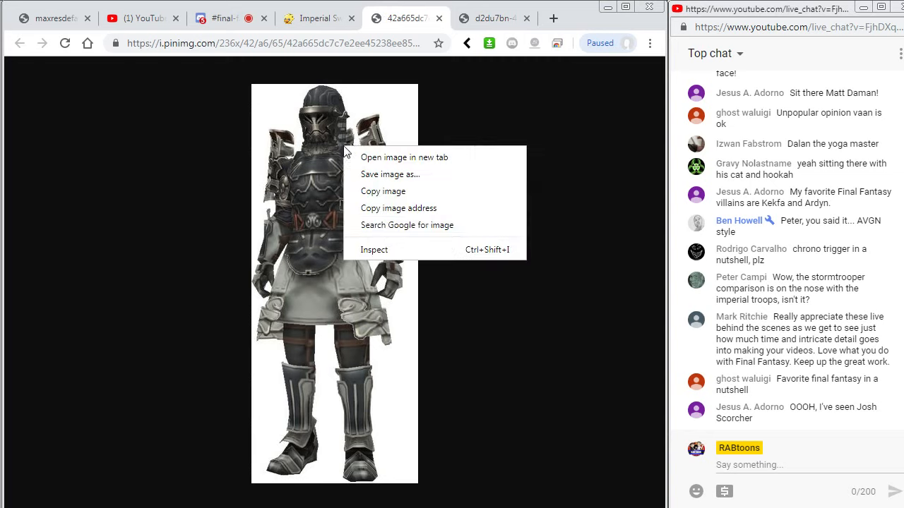
pyautogui.click(386, 211)
# Switch to Flash and open the Rabtoon Model Template file from the Games folder
pyautogui.hotkey('alt', 'Tab')
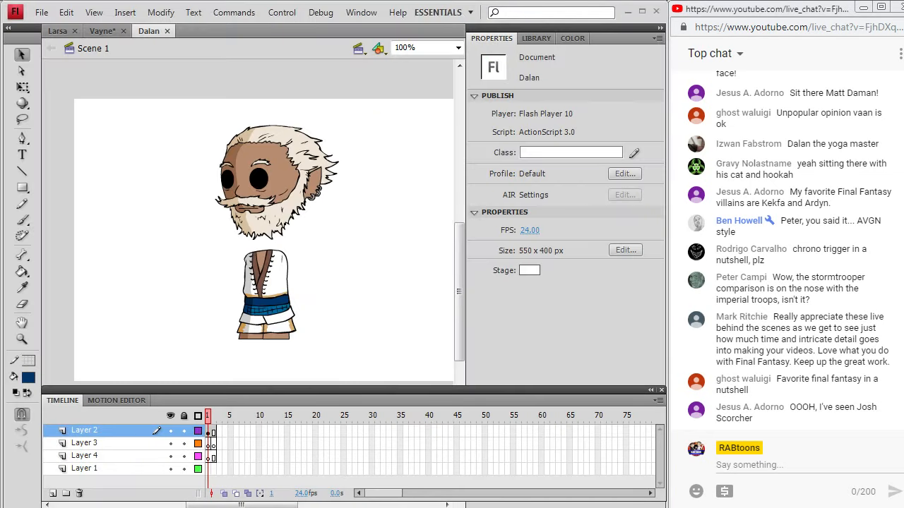
pyautogui.click(46, 14)
pyautogui.click(49, 46)
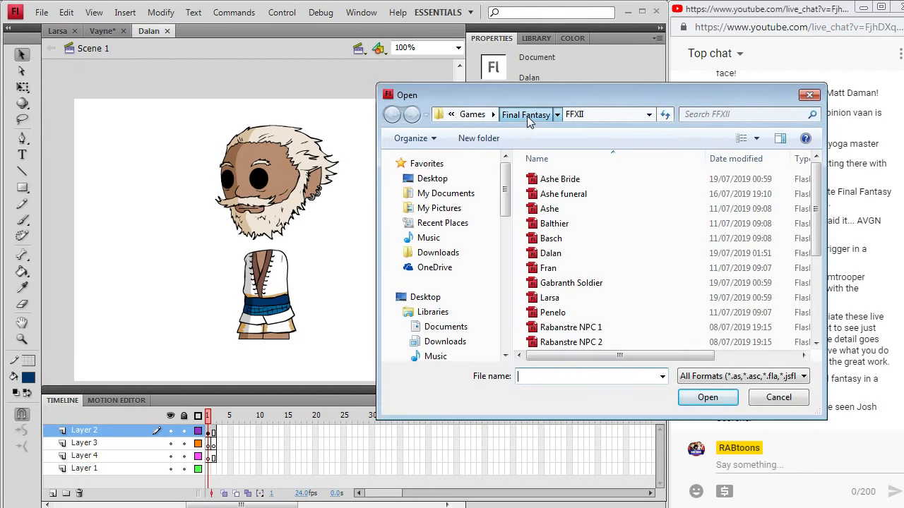
pyautogui.click(527, 116)
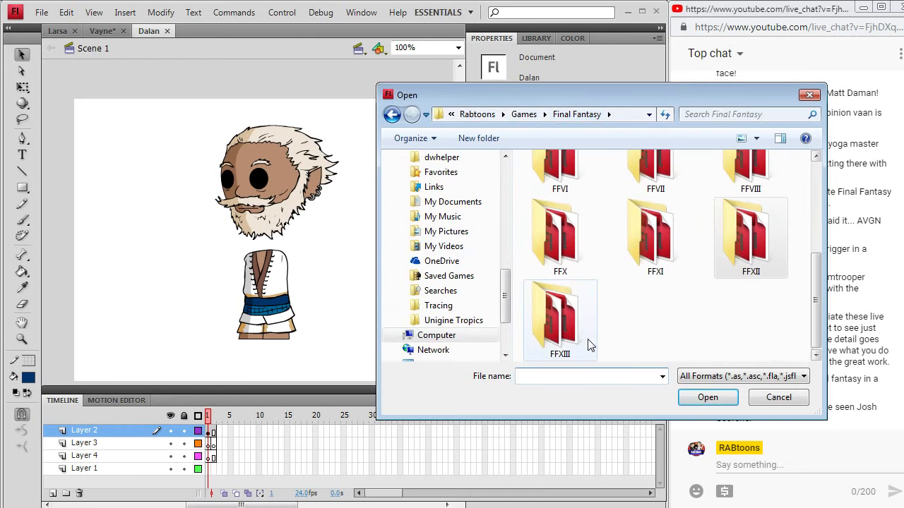
pyautogui.click(525, 115)
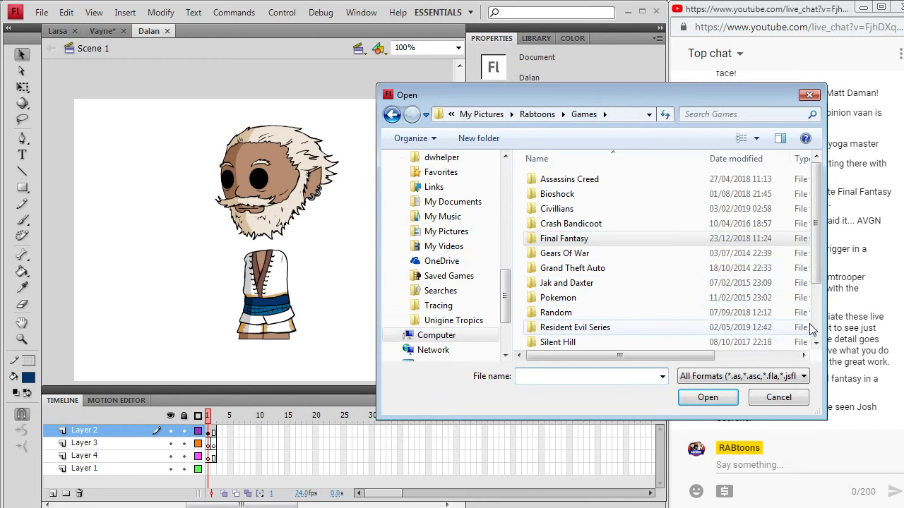
pyautogui.scroll(-2, 798, 318)
pyautogui.doubleClick(588, 341)
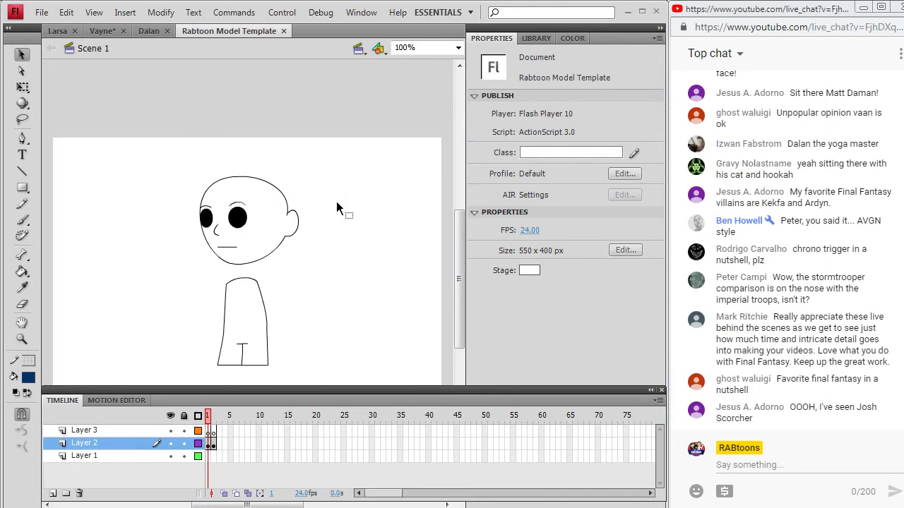
# Paste the soldier picture into frame 1 of Layer 3 and place it beside the template figure at about X -38.55, Y -6
pyautogui.click(207, 428)
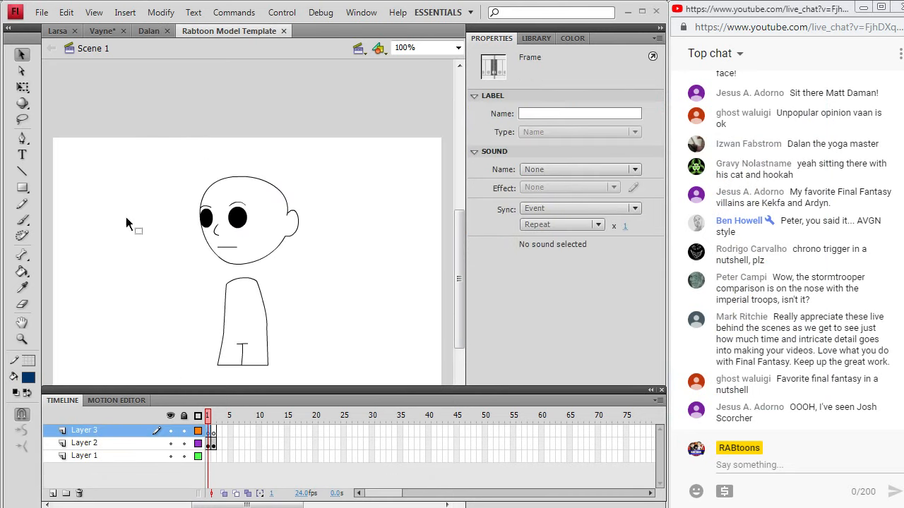
pyautogui.click(66, 12)
pyautogui.click(124, 151)
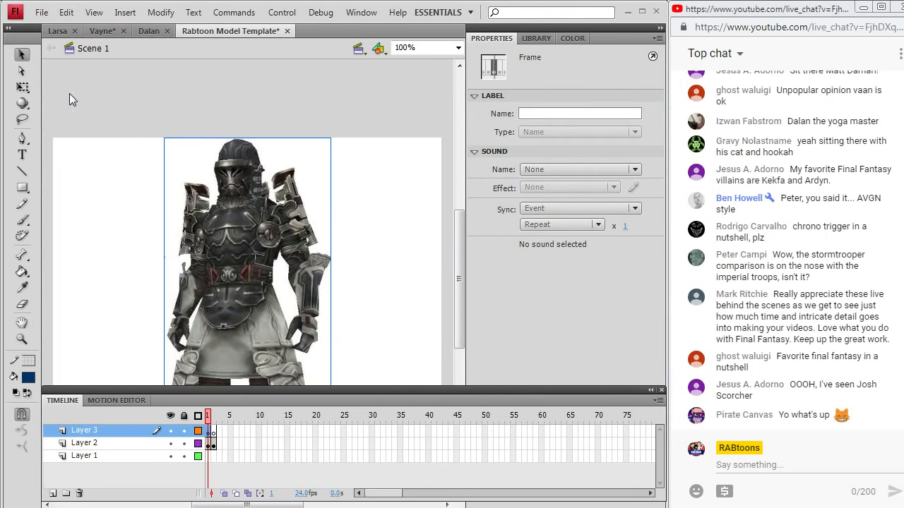
pyautogui.moveTo(283, 281)
pyautogui.mouseDown()
pyautogui.moveTo(200, 263)
pyautogui.moveTo(135, 271)
pyautogui.mouseUp()
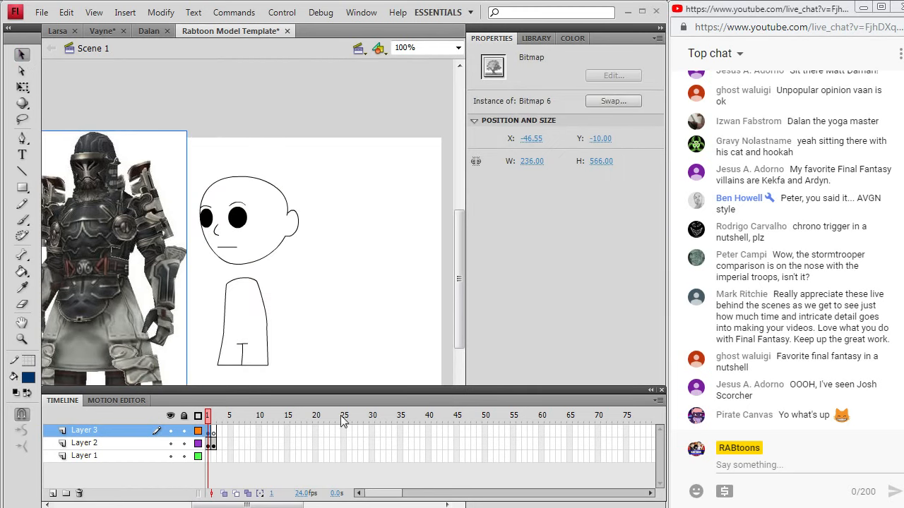
pyautogui.click(47, 504)
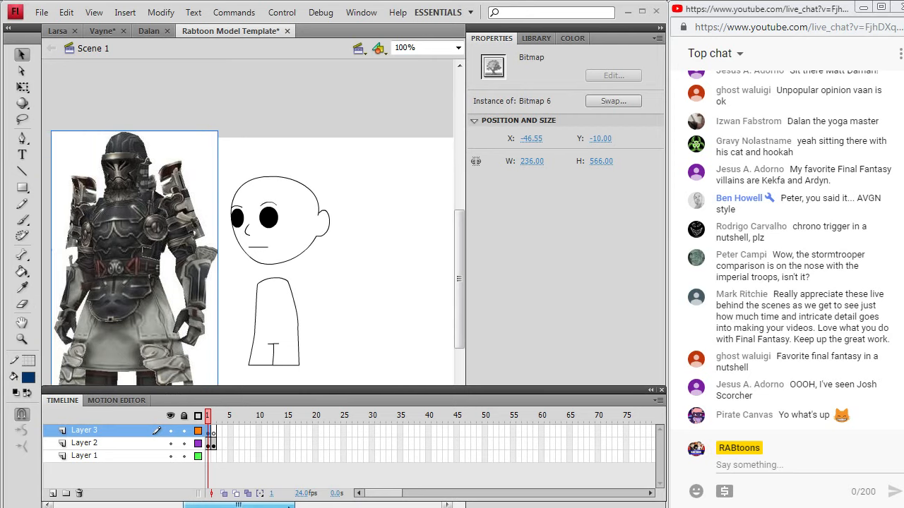
pyautogui.moveTo(155, 293)
pyautogui.mouseDown()
pyautogui.moveTo(177, 296)
pyautogui.moveTo(161, 296)
pyautogui.mouseUp()
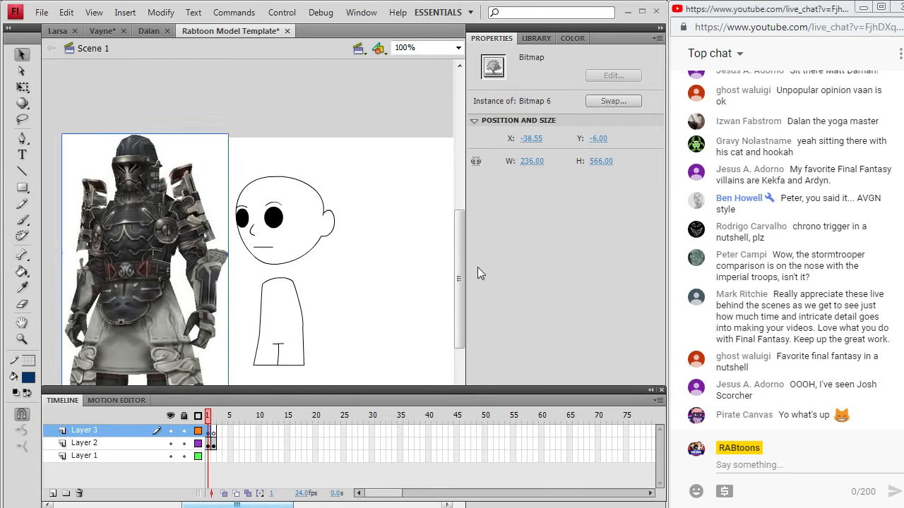
# Undo the blue test stroke across the template's forehead and set the brush fill colour to black, #000000
pyautogui.hotkey('alt', 'Tab')
pyautogui.hotkey('alt', 'Tab')
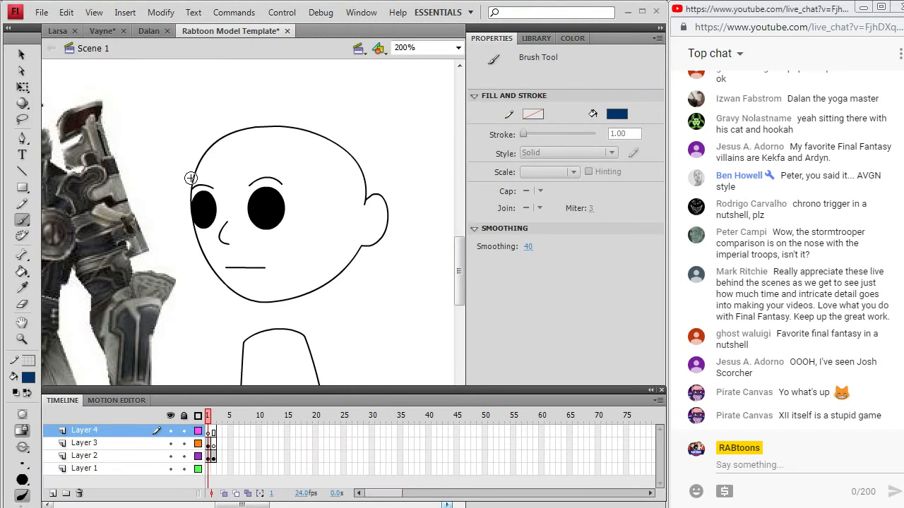
pyautogui.moveTo(191, 181); pyautogui.dragTo(313, 173)
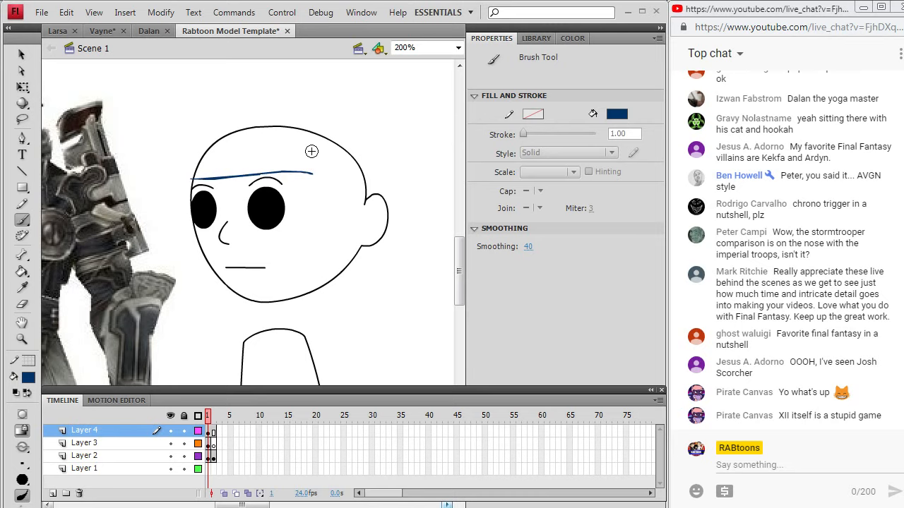
pyautogui.hotkey('ctrl', 'z')
pyautogui.click(29, 378)
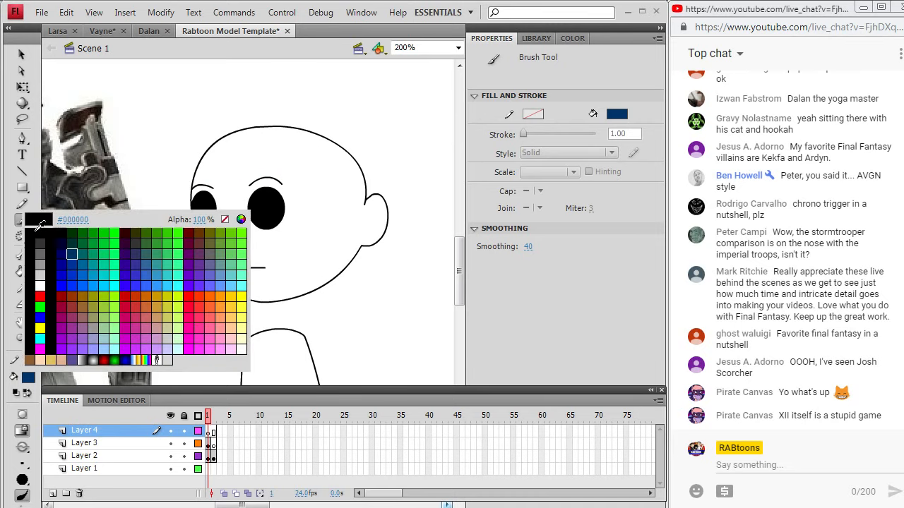
pyautogui.click(32, 233)
# Check both soldier pictures in the browser and brush the helmet's brow band across the forehead in black on Layer 4
pyautogui.click(417, 507)
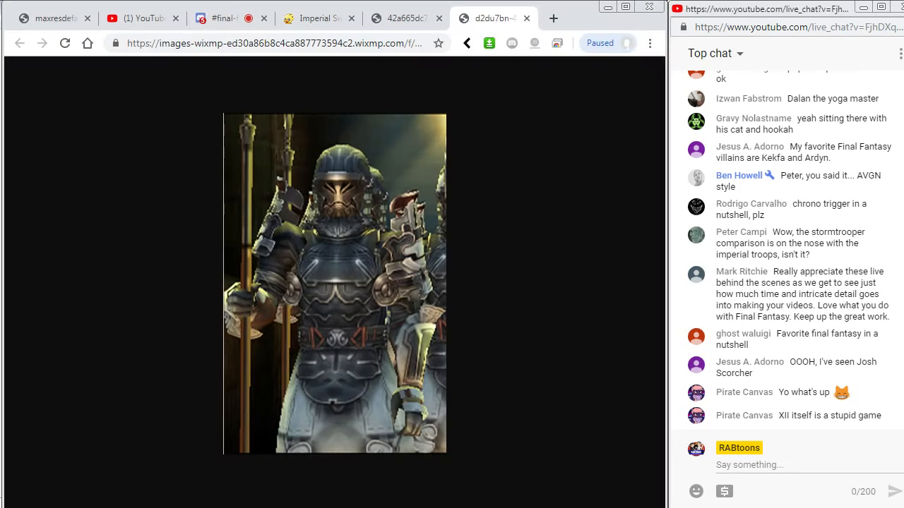
pyautogui.click(419, 21)
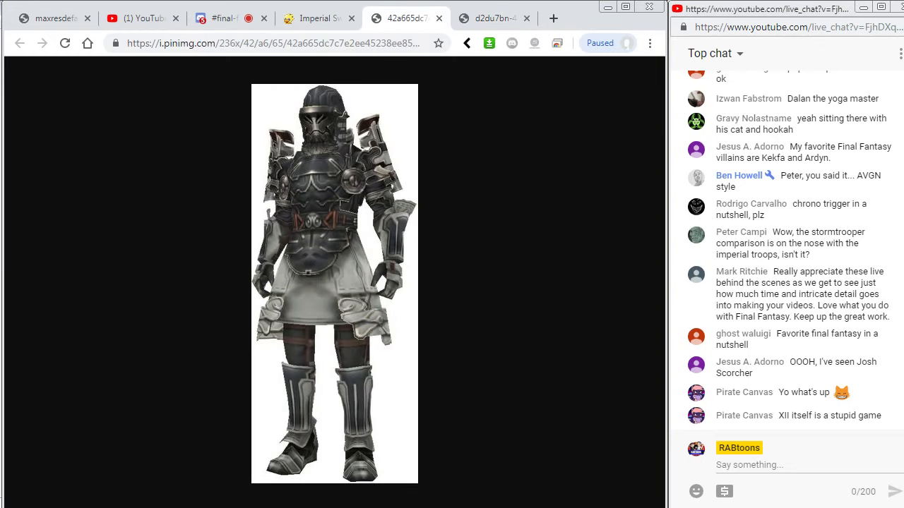
pyautogui.hotkey('alt', 'Tab')
pyautogui.moveTo(320, 180)
pyautogui.mouseDown()
pyautogui.moveTo(259, 171)
pyautogui.moveTo(192, 182)
pyautogui.moveTo(193, 167)
pyautogui.moveTo(205, 161)
pyautogui.moveTo(260, 153)
pyautogui.moveTo(319, 181)
pyautogui.mouseUp()
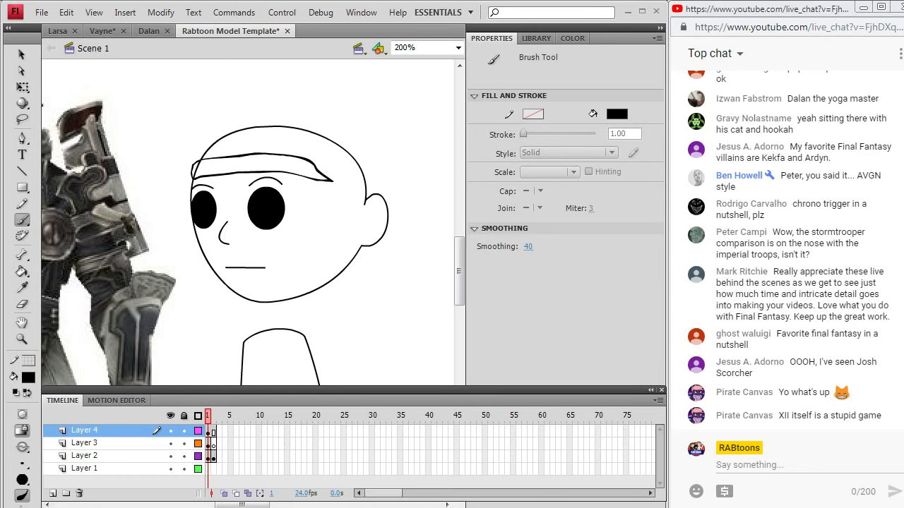
# Check the full-body reference and brush the helmet's pointed side piece from the end of the brow band over the ear
pyautogui.hotkey('alt', 'Tab')
pyautogui.hotkey('alt', 'Tab')
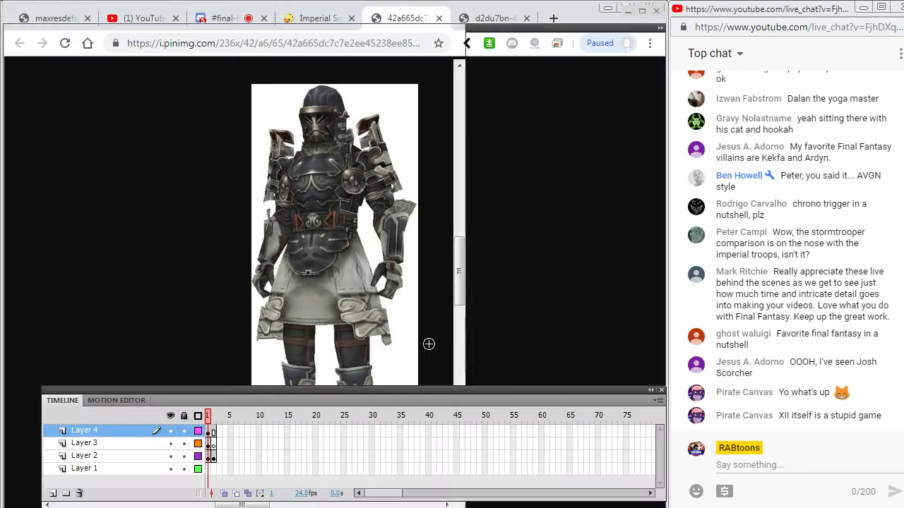
pyautogui.moveTo(332, 183)
pyautogui.mouseDown()
pyautogui.moveTo(374, 174)
pyautogui.moveTo(386, 196)
pyautogui.moveTo(341, 187)
pyautogui.mouseUp()
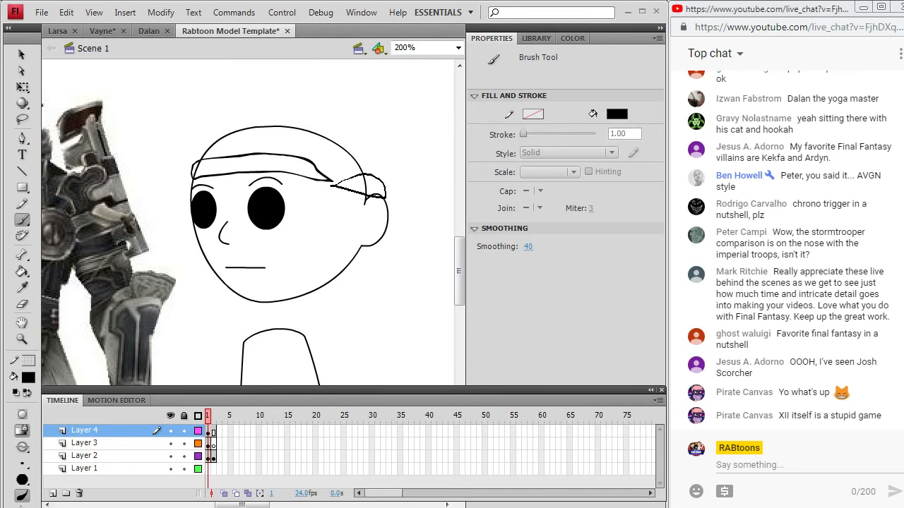
# Try to brush the helmet's dome outline above the brow band, checking the full-body reference picture
pyautogui.hotkey('alt', 'Tab')
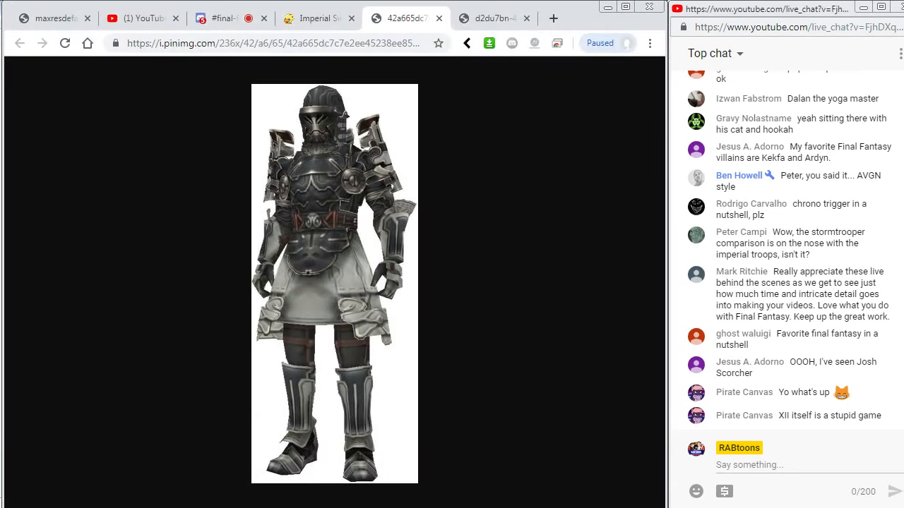
pyautogui.hotkey('alt', 'Tab')
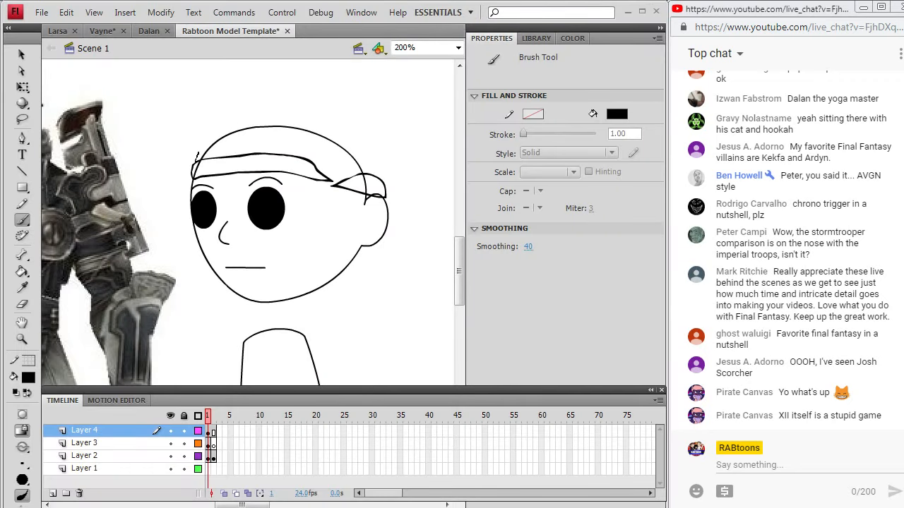
pyautogui.moveTo(197, 153)
pyautogui.mouseDown()
pyautogui.moveTo(232, 114)
pyautogui.moveTo(300, 97)
pyautogui.mouseUp()
pyautogui.hotkey('ctrl', 'z')
pyautogui.hotkey('alt', 'Tab')
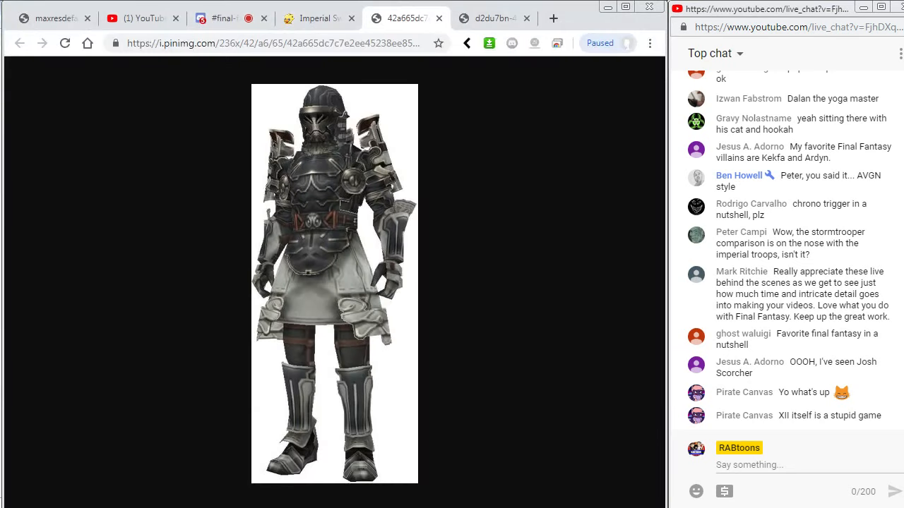
pyautogui.hotkey('alt', 'Tab')
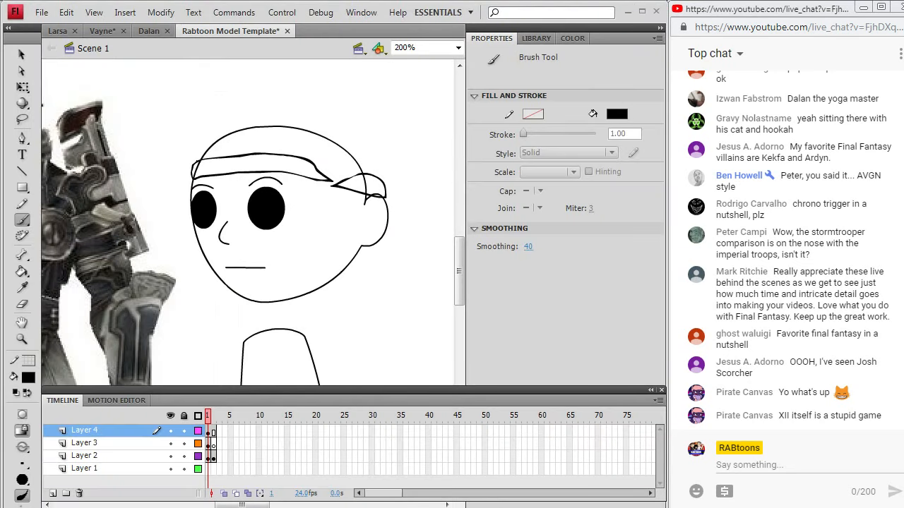
# Brush the helmet's dome outline from the front of the brow band over the head to the side piece, then check both soldier pictures
pyautogui.moveTo(201, 149)
pyautogui.mouseDown()
pyautogui.moveTo(230, 122)
pyautogui.moveTo(282, 109)
pyautogui.moveTo(334, 117)
pyautogui.moveTo(372, 142)
pyautogui.moveTo(385, 185)
pyautogui.mouseUp()
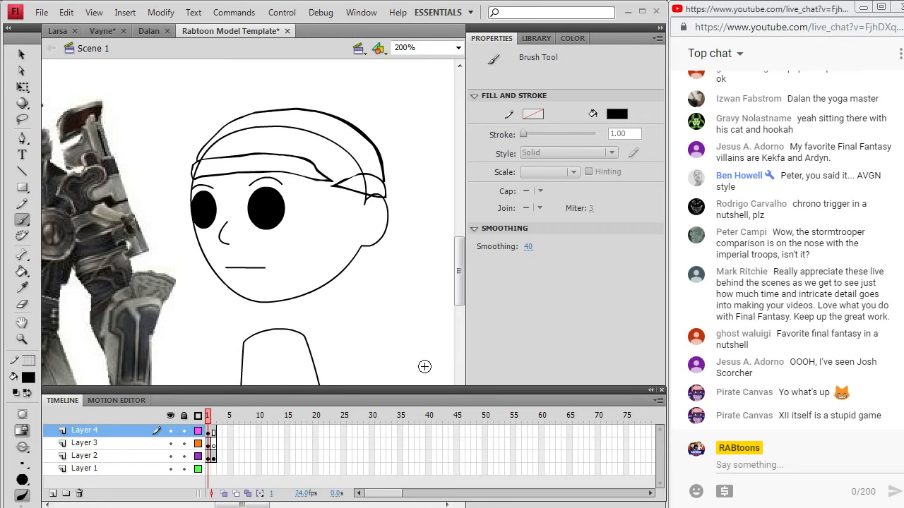
pyautogui.hotkey('alt', 'Tab')
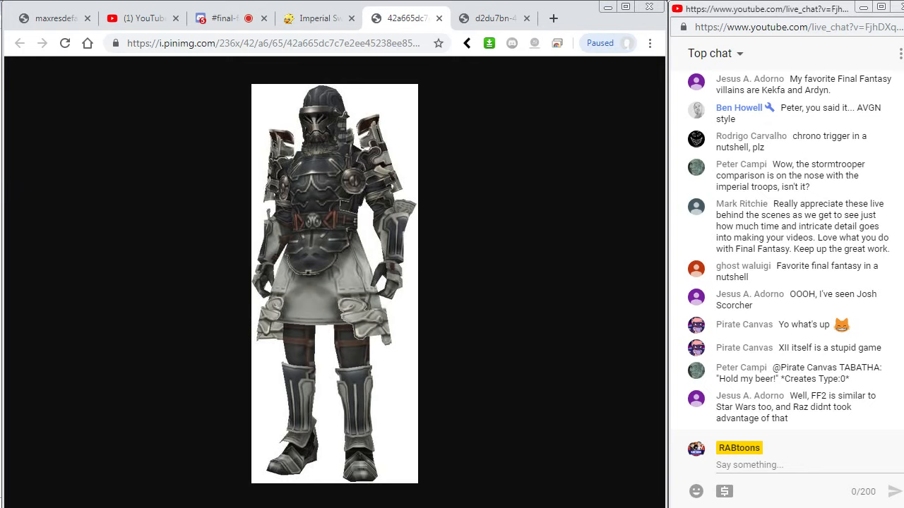
pyautogui.click(491, 18)
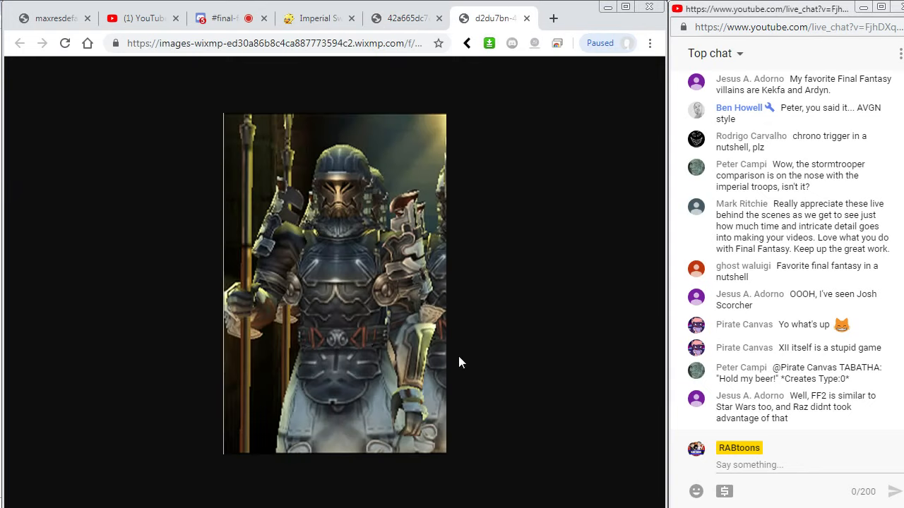
pyautogui.hotkey('alt', 'Tab')
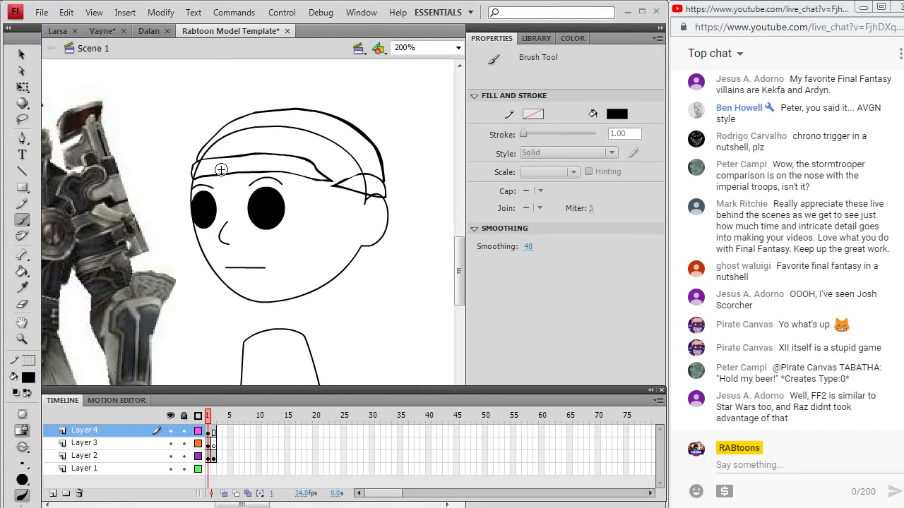
# Brush the mask's slanted eye slits beneath the brow band over both eyes, comparing them with the close-up soldier picture
pyautogui.moveTo(213, 179)
pyautogui.mouseDown()
pyautogui.moveTo(229, 205)
pyautogui.moveTo(199, 178)
pyautogui.mouseUp()
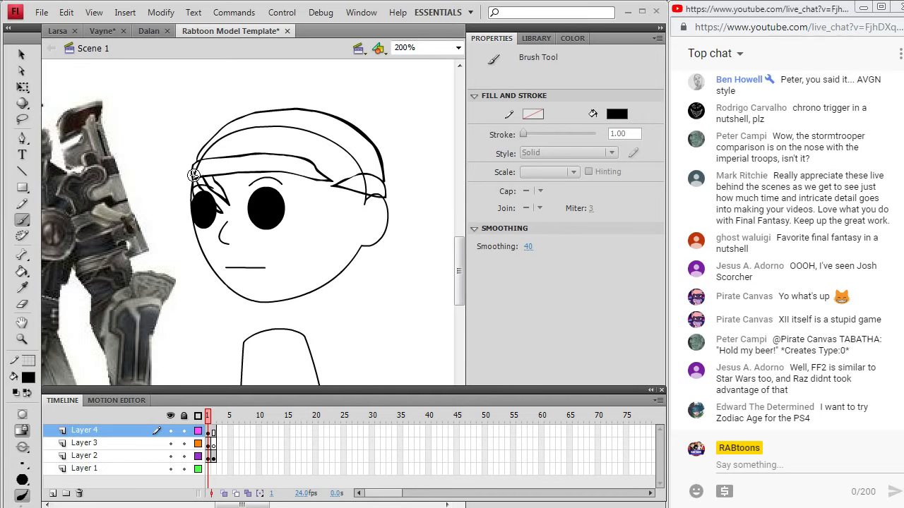
pyautogui.moveTo(242, 192)
pyautogui.mouseDown()
pyautogui.moveTo(241, 203)
pyautogui.moveTo(267, 173)
pyautogui.mouseUp()
pyautogui.moveTo(240, 204)
pyautogui.mouseDown()
pyautogui.moveTo(284, 174)
pyautogui.moveTo(295, 198)
pyautogui.moveTo(309, 177)
pyautogui.mouseUp()
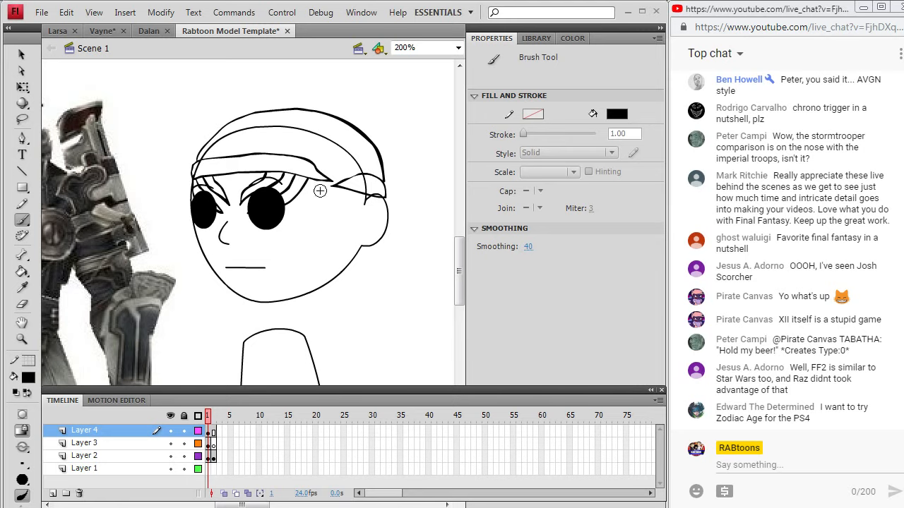
pyautogui.hotkey('alt', 'Tab')
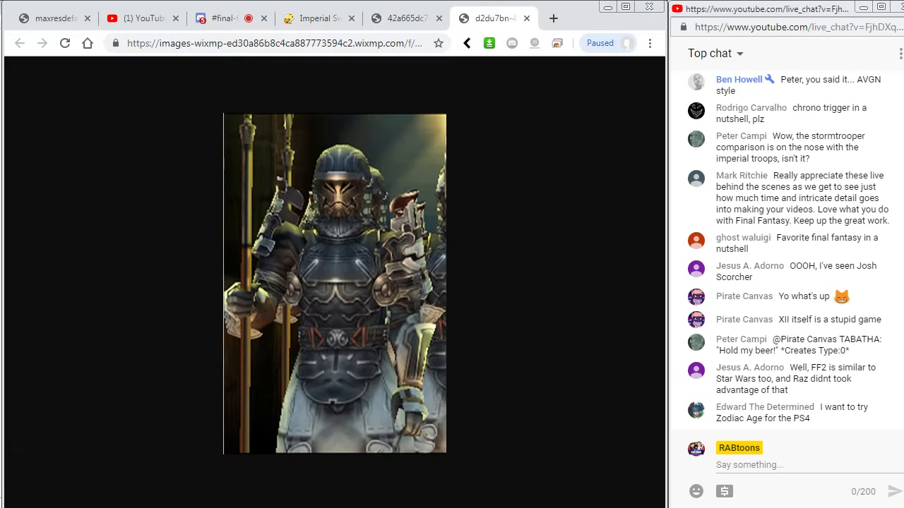
pyautogui.hotkey('alt', 'Tab')
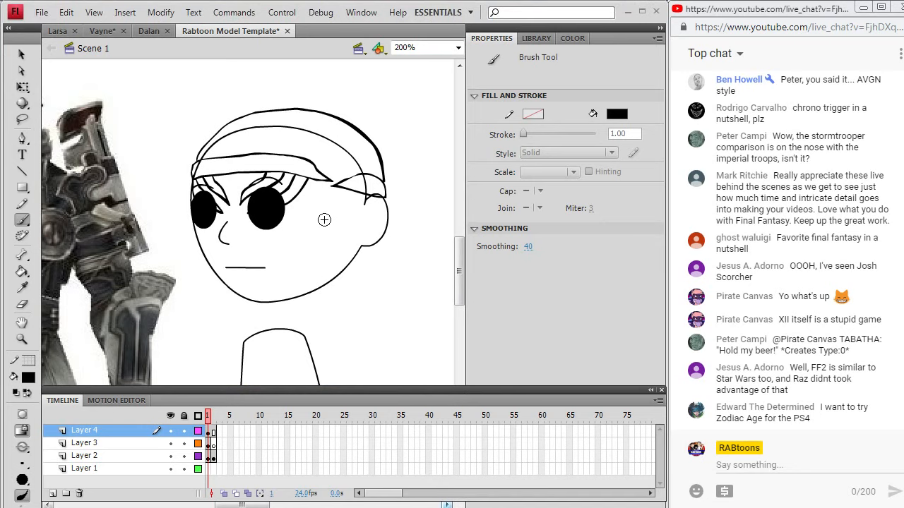
# Check the full-body reference and brush the mask's upper face plate outline: the edge over the nose, the cheek edge and the front edge
pyautogui.hotkey('alt', 'Tab')
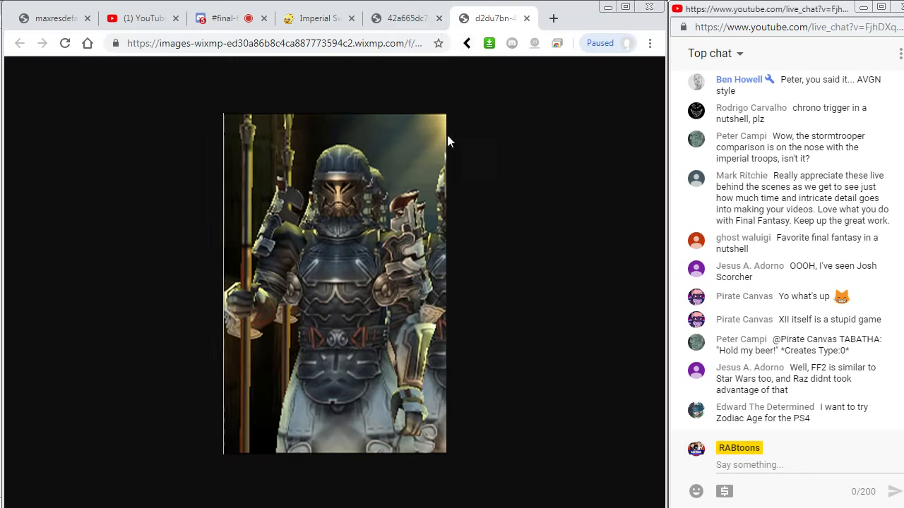
pyautogui.click(412, 20)
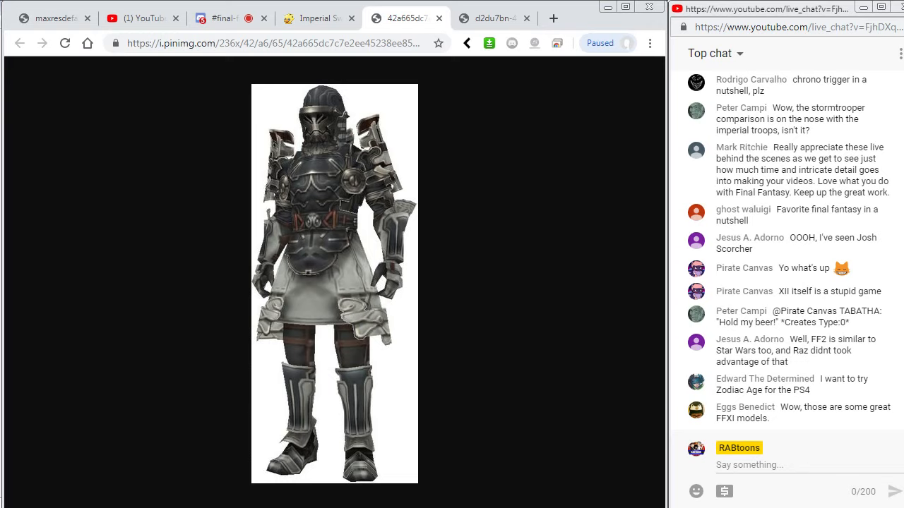
pyautogui.hotkey('alt', 'Tab')
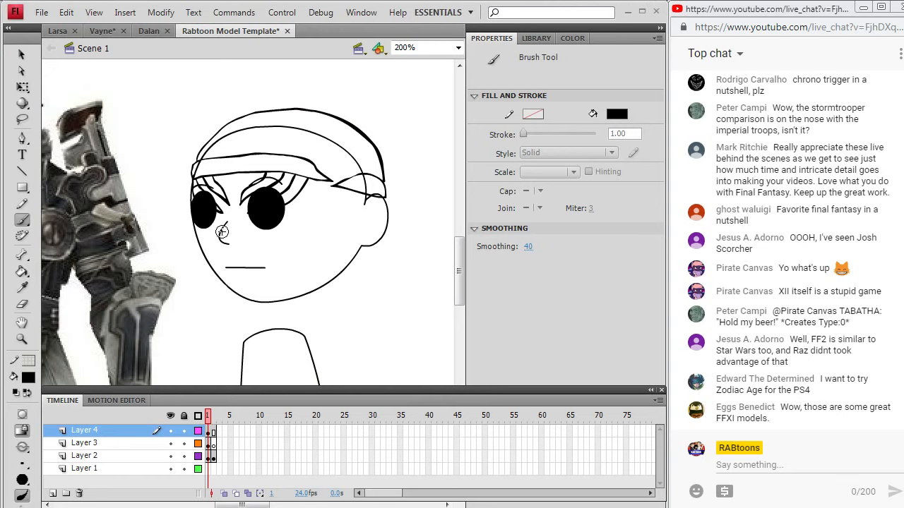
pyautogui.moveTo(221, 243)
pyautogui.mouseDown()
pyautogui.moveTo(233, 233)
pyautogui.moveTo(273, 249)
pyautogui.mouseUp()
pyautogui.hotkey('alt', 'Tab')
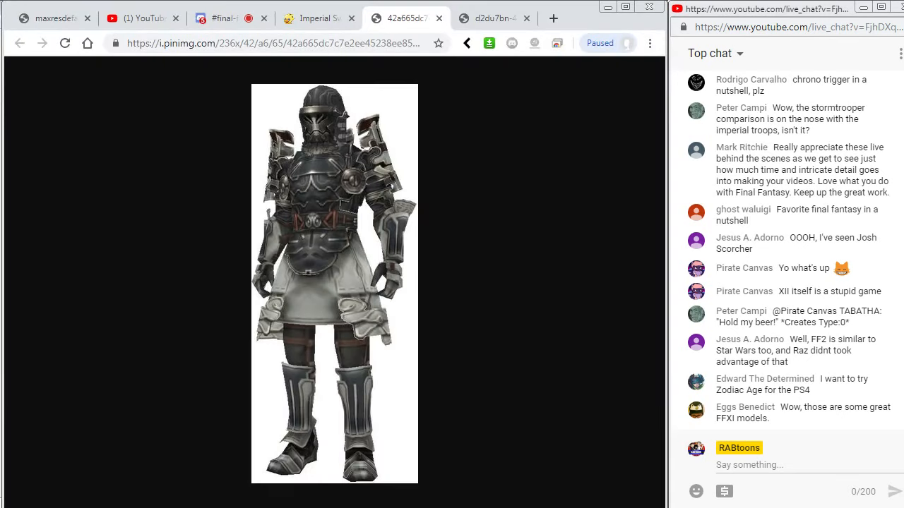
pyautogui.hotkey('alt', 'Tab')
pyautogui.moveTo(331, 181)
pyautogui.mouseDown()
pyautogui.moveTo(310, 251)
pyautogui.moveTo(280, 252)
pyautogui.moveTo(309, 252)
pyautogui.mouseUp()
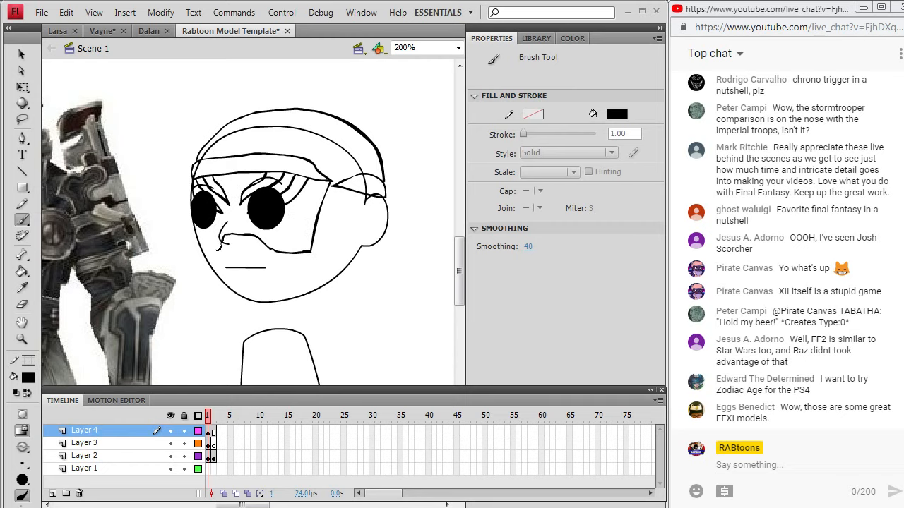
pyautogui.moveTo(218, 251)
pyautogui.mouseDown()
pyautogui.moveTo(205, 252)
pyautogui.moveTo(193, 225)
pyautogui.moveTo(193, 184)
pyautogui.mouseUp()
# Brush the mask's jaw guard below the face plate, following its upper edge and closing around the chin, checking the full-body reference
pyautogui.click(431, 507)
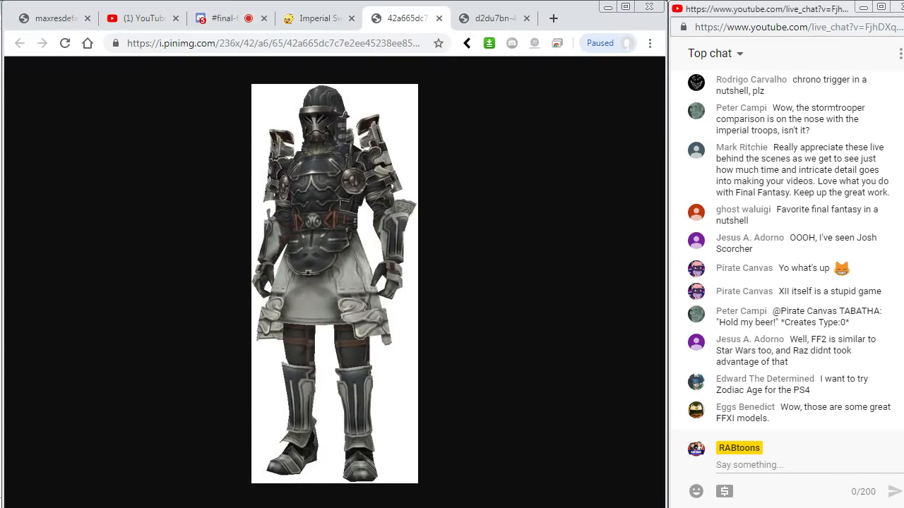
pyautogui.click(424, 507)
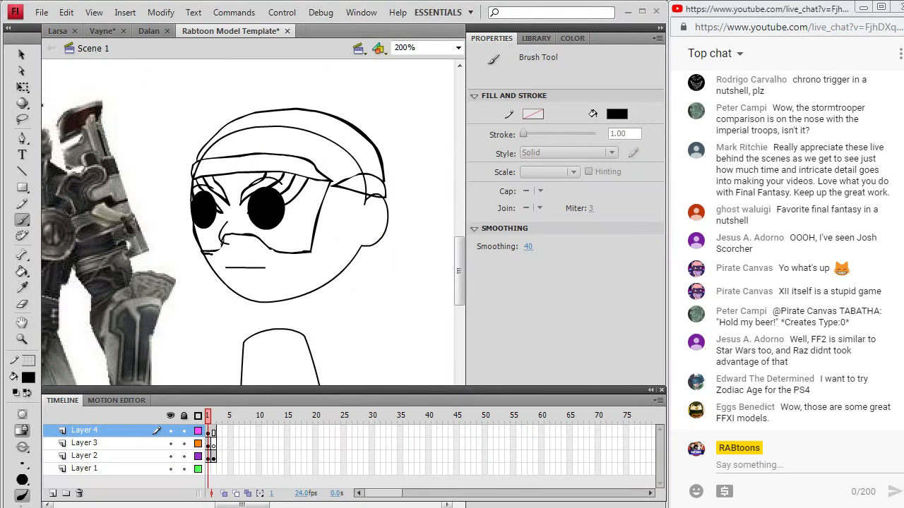
pyautogui.moveTo(225, 248); pyautogui.dragTo(309, 253)
pyautogui.click(424, 507)
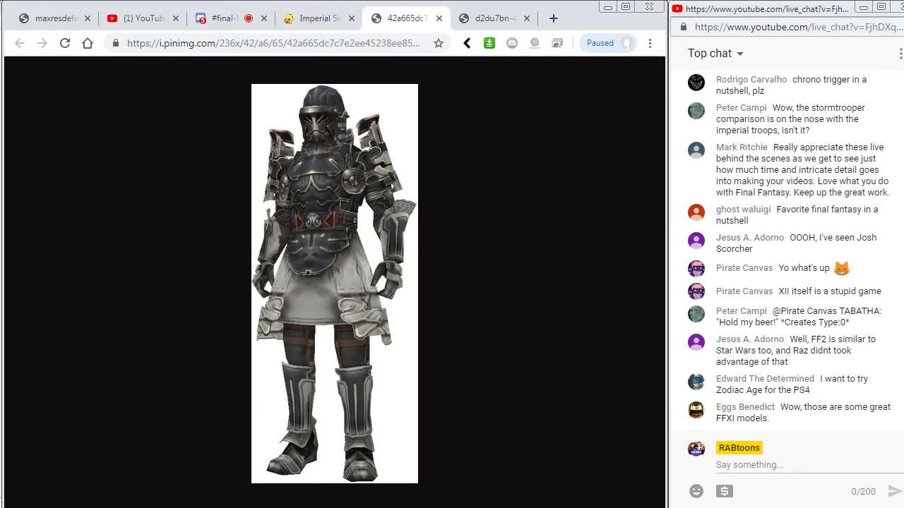
pyautogui.click(456, 505)
pyautogui.moveTo(224, 248)
pyautogui.mouseDown()
pyautogui.moveTo(203, 252)
pyautogui.moveTo(246, 302)
pyautogui.moveTo(286, 306)
pyautogui.moveTo(327, 276)
pyautogui.moveTo(321, 262)
pyautogui.mouseUp()
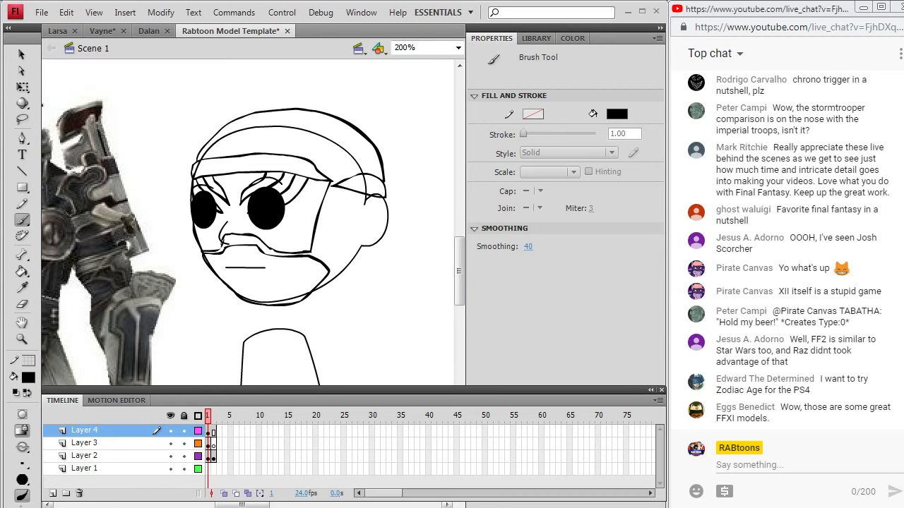
# Check the full-body reference and brush the downturned mouth crease on the jaw guard
pyautogui.click(456, 506)
pyautogui.click(456, 506)
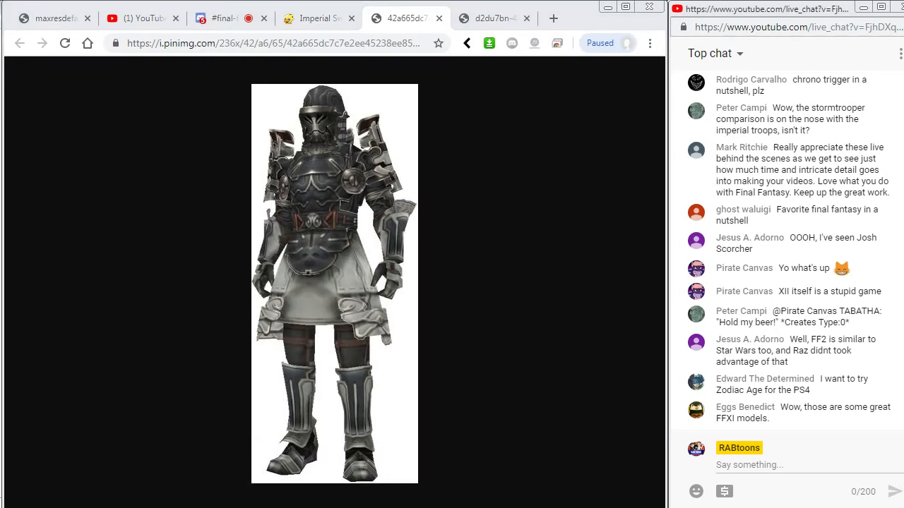
pyautogui.moveTo(221, 271)
pyautogui.mouseDown()
pyautogui.moveTo(248, 253)
pyautogui.moveTo(281, 275)
pyautogui.mouseUp()
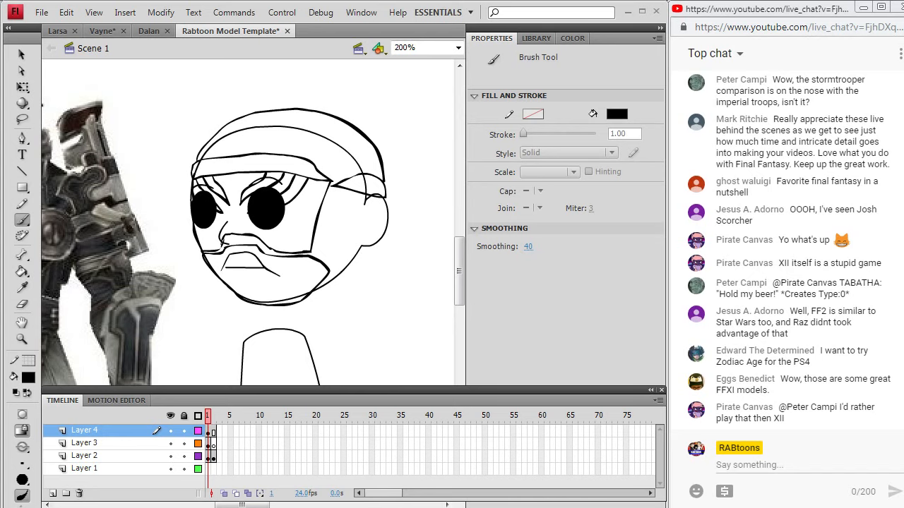
# Check the full-body reference and brush the helmet's side guard hanging from the brow band's end down over the ear
pyautogui.hotkey('alt', 'Tab')
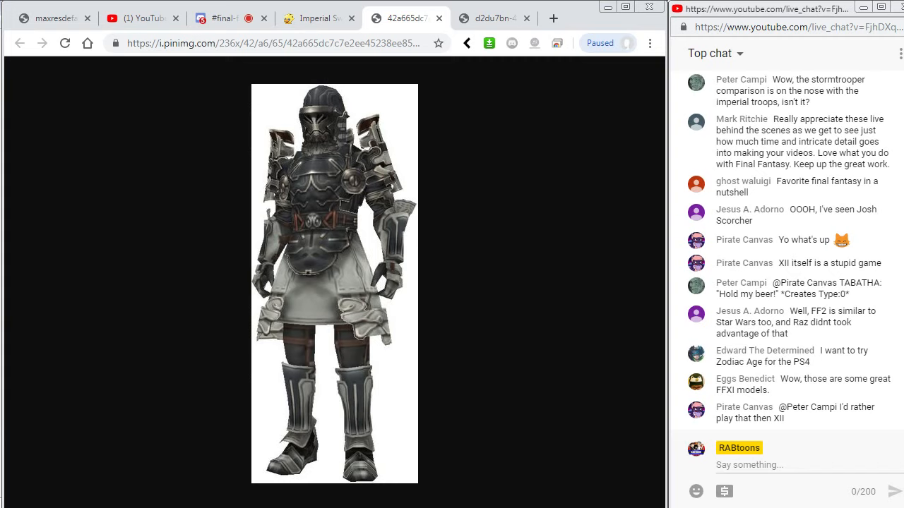
pyautogui.hotkey('alt', 'Tab')
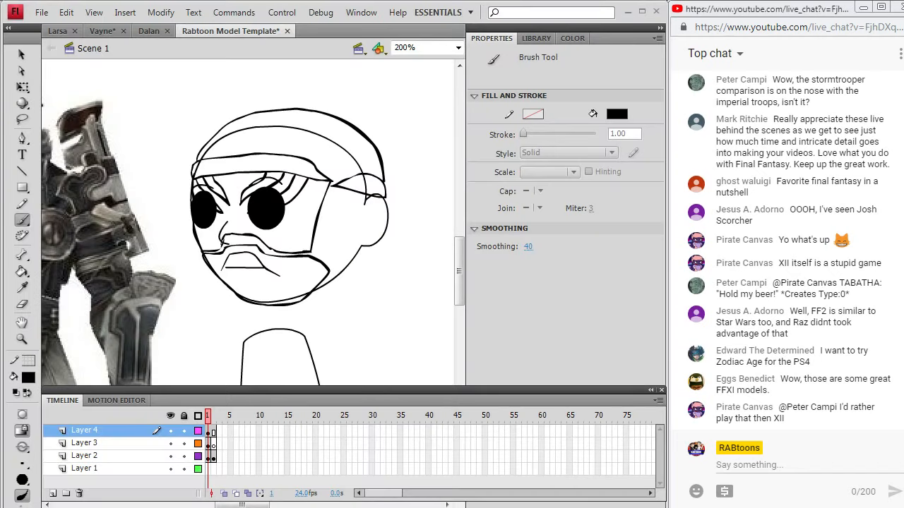
pyautogui.moveTo(331, 185)
pyautogui.mouseDown()
pyautogui.moveTo(332, 293)
pyautogui.moveTo(378, 286)
pyautogui.moveTo(385, 199)
pyautogui.mouseUp()
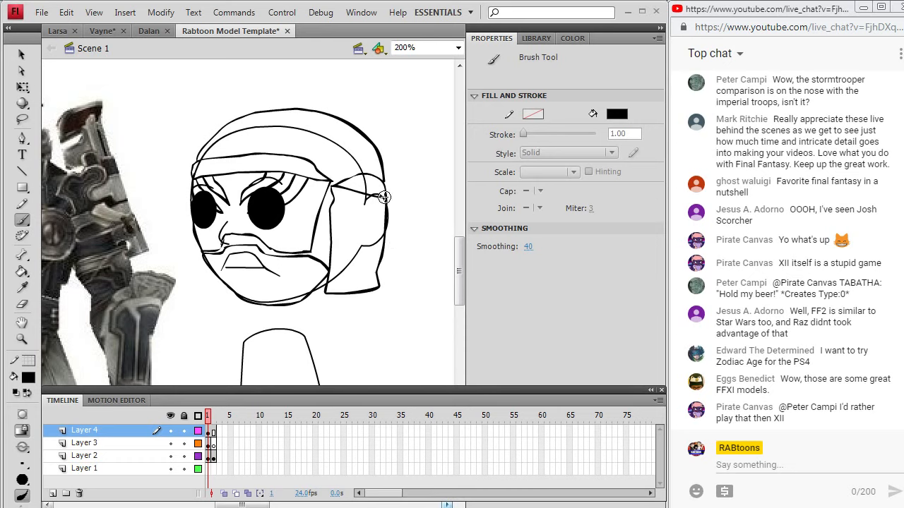
# Check the full-body reference and brush two rounded horizontal slots on the helmet's side guard
pyautogui.hotkey('alt', 'Tab')
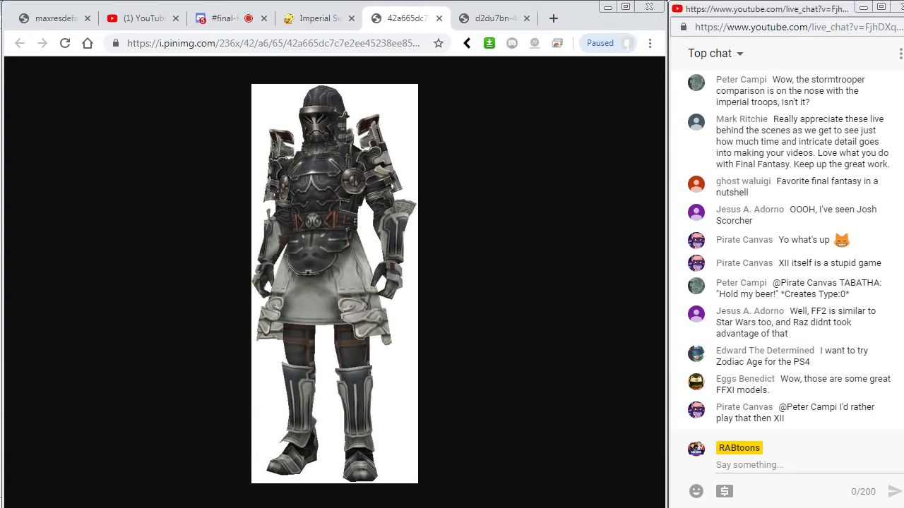
pyautogui.hotkey('alt', 'Tab')
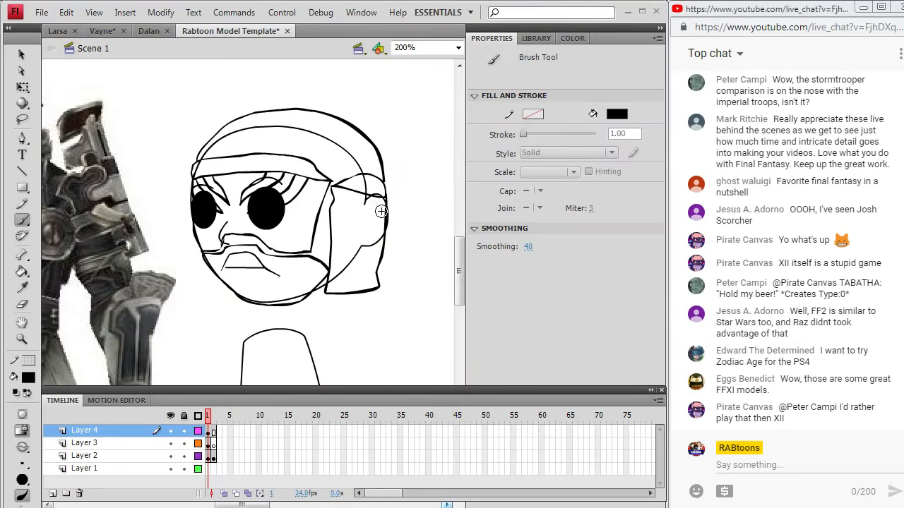
pyautogui.moveTo(382, 211); pyautogui.dragTo(346, 211)
pyautogui.moveTo(381, 232); pyautogui.dragTo(376, 246)
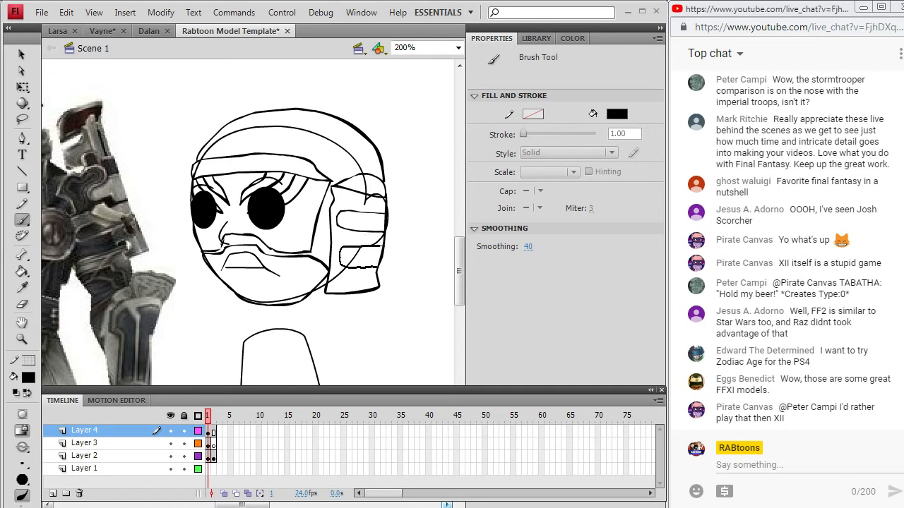
pyautogui.moveTo(377, 267); pyautogui.dragTo(379, 267)
# Brush the panel lines on the helmet's dome, two angular ones at the front and a curved one at the side, checking the full-body reference
pyautogui.hotkey('alt', 'Tab')
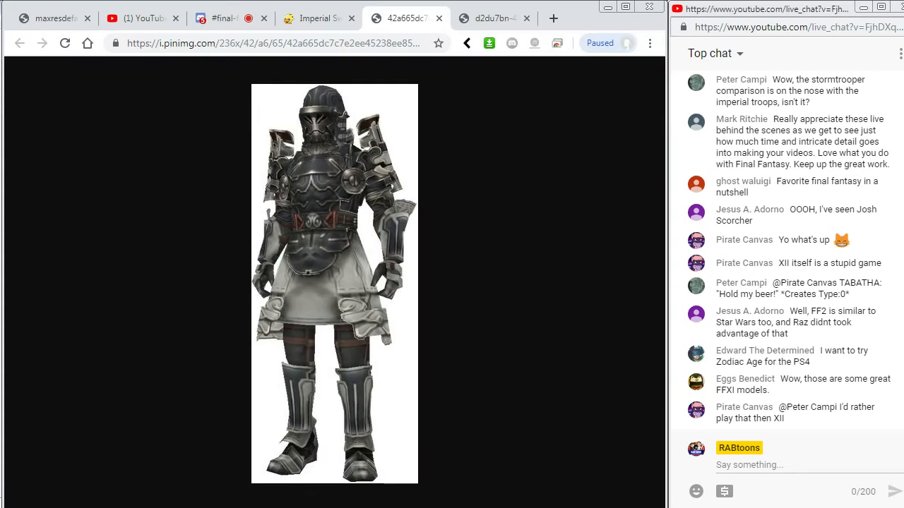
pyautogui.hotkey('alt', 'Tab')
pyautogui.hotkey('alt', 'Tab')
pyautogui.hotkey('alt', 'Tab')
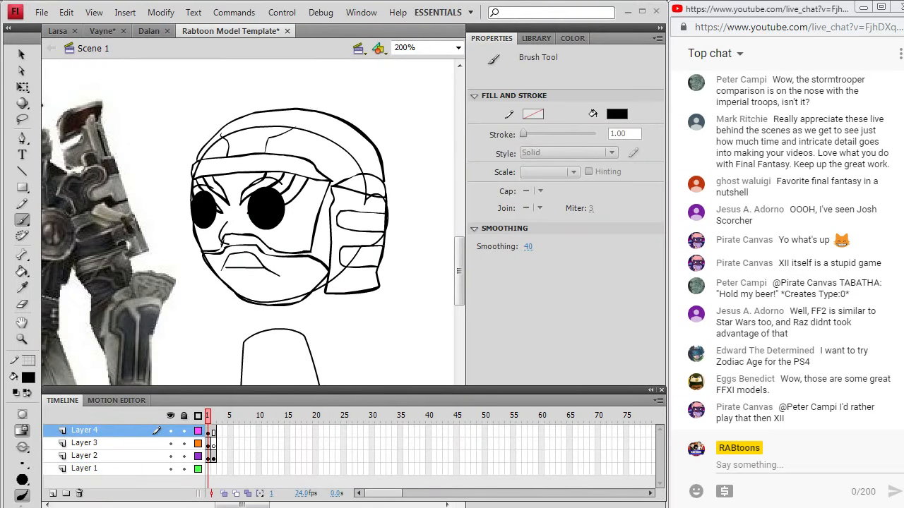
pyautogui.hotkey('alt', 'Tab')
pyautogui.hotkey('alt', 'Tab')
pyautogui.hotkey('alt', 'Tab')
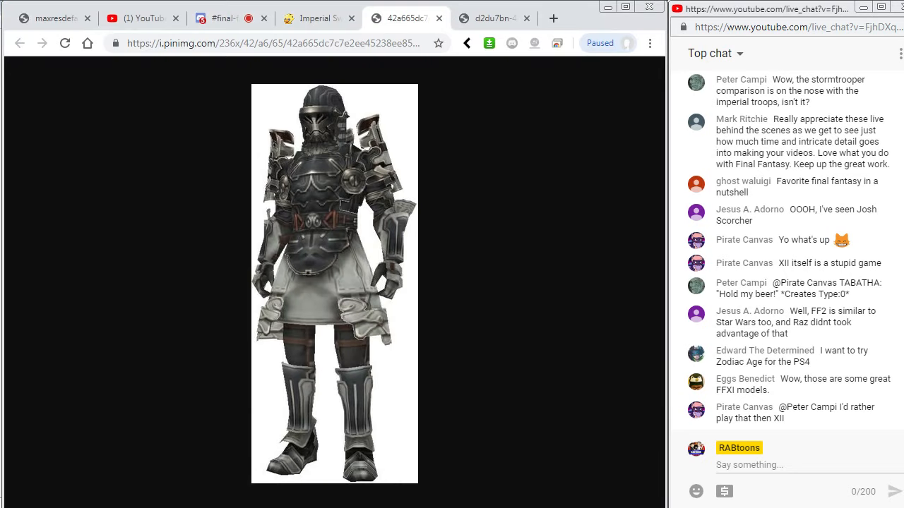
pyautogui.hotkey('alt', 'Tab')
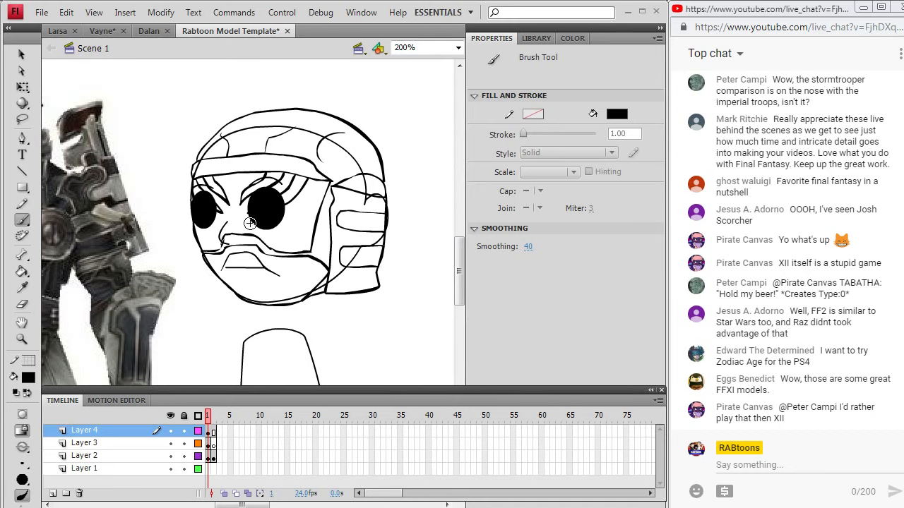
# Hide the template head on Layer 2, keeping the reference picture on Layer 3 visible
pyautogui.click(170, 443)
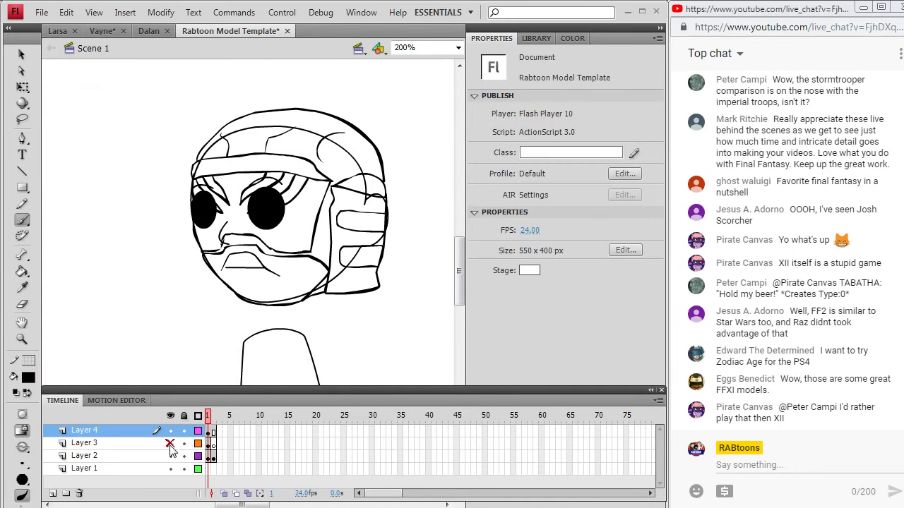
pyautogui.click(171, 443)
pyautogui.click(170, 456)
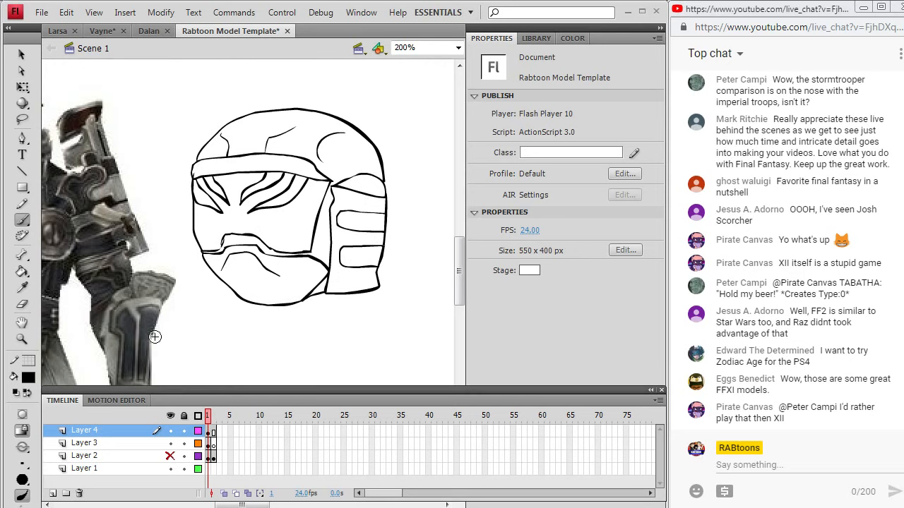
# Move the full-body reference picture closer to the helmet drawing and return to frame 1 of Layer 4 with the Brush tool
pyautogui.click(21, 55)
pyautogui.moveTo(74, 211); pyautogui.dragTo(159, 297)
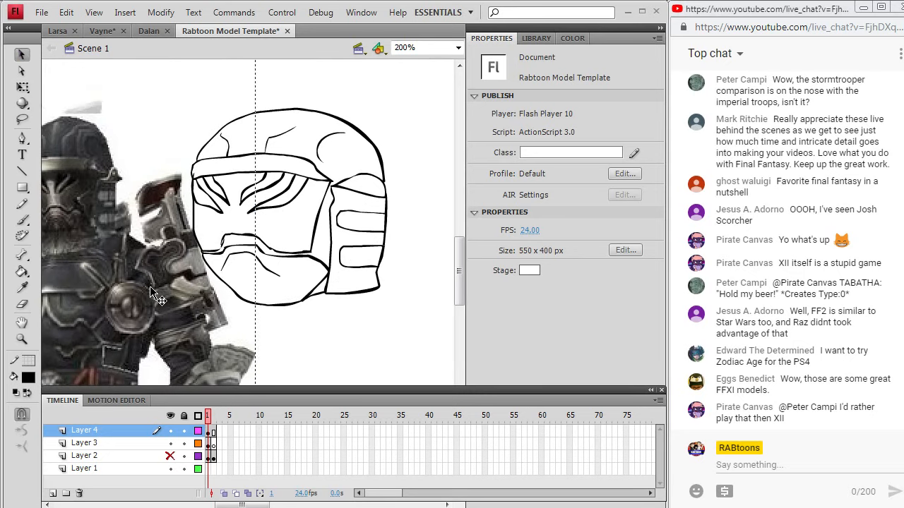
pyautogui.moveTo(249, 505); pyautogui.dragTo(238, 504)
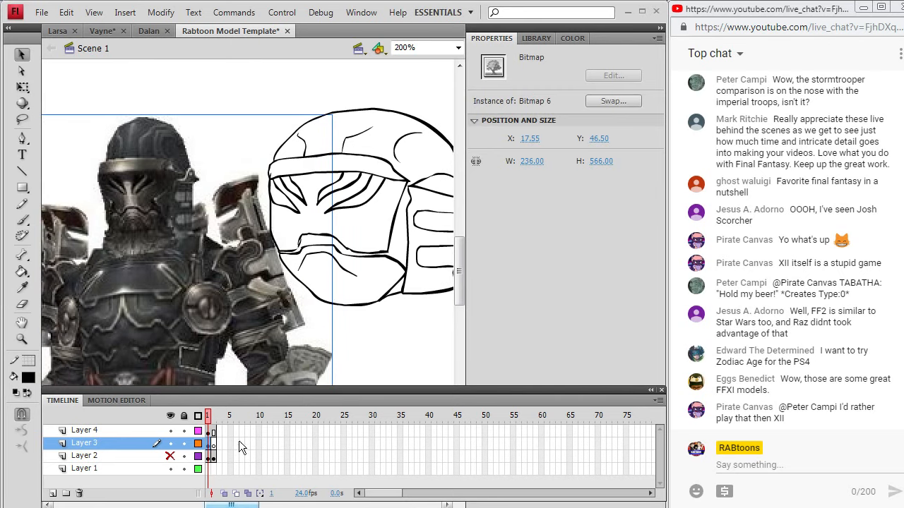
pyautogui.click(210, 431)
pyautogui.click(212, 431)
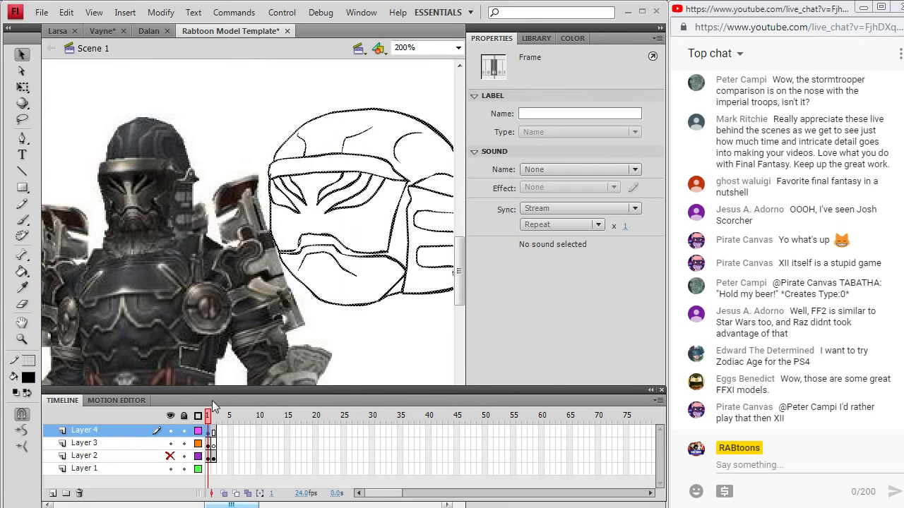
pyautogui.click(22, 221)
pyautogui.click(328, 210)
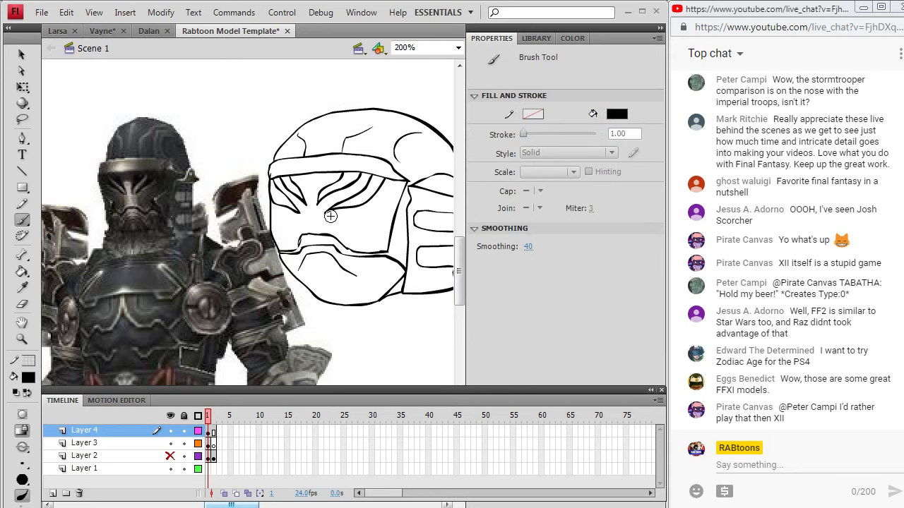
# Fill the curved eye slits on both sides of the helmet's mask with black using the Paint Bucket tool
pyautogui.click(22, 271)
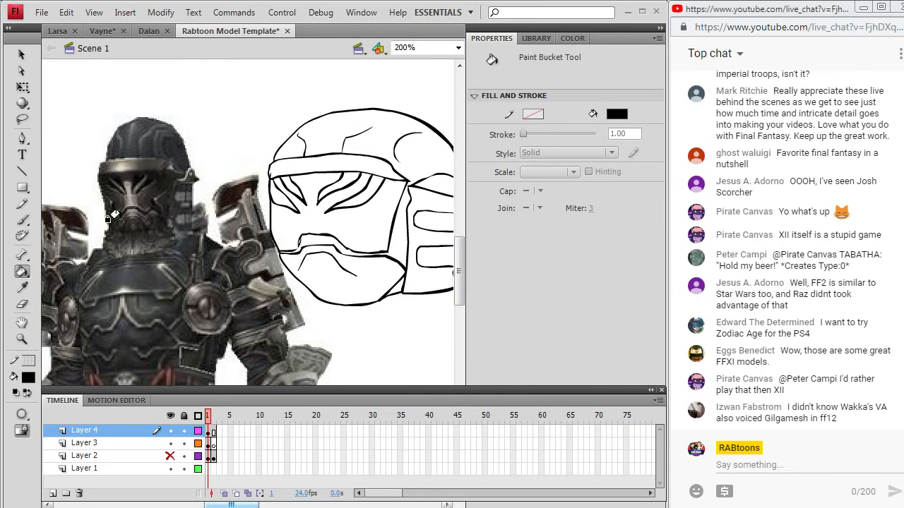
pyautogui.click(274, 190)
pyautogui.click(291, 185)
pyautogui.click(353, 178)
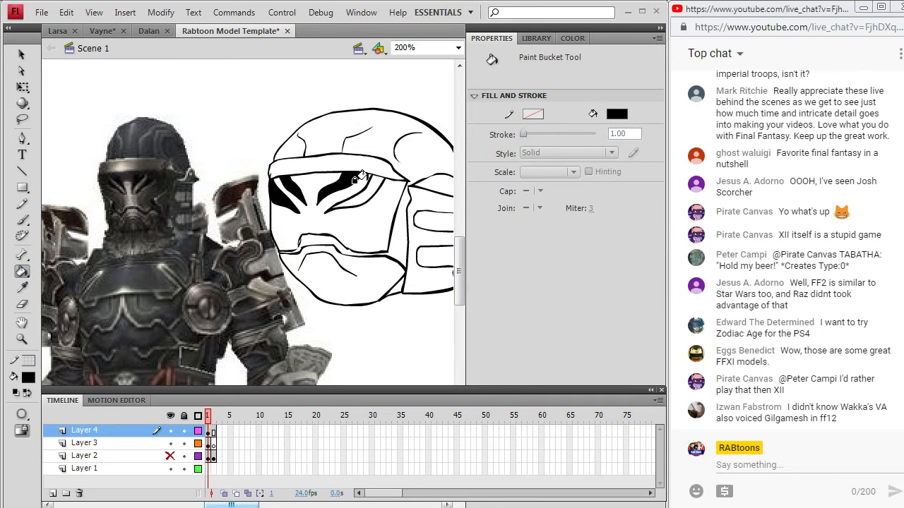
pyautogui.click(369, 186)
# Brush a small round rivet on the upper part of the helmet's side guard
pyautogui.click(22, 219)
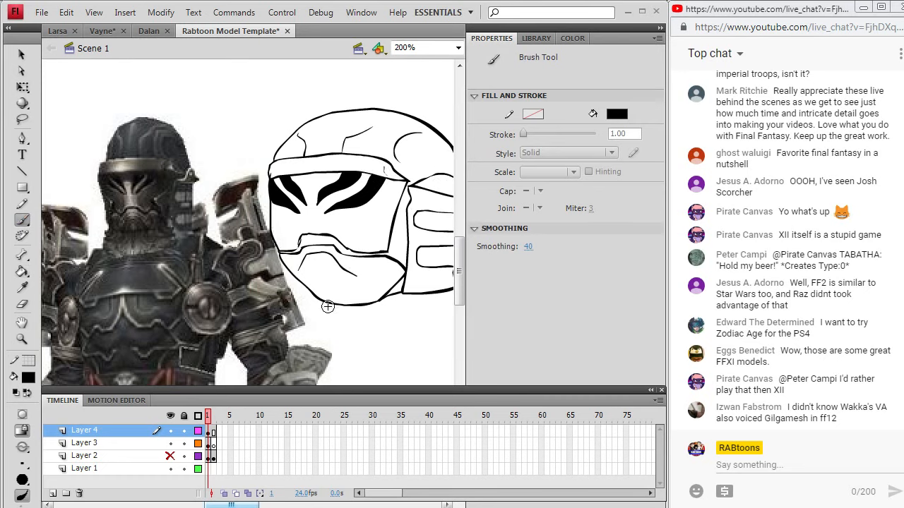
pyautogui.moveTo(258, 502); pyautogui.dragTo(264, 502)
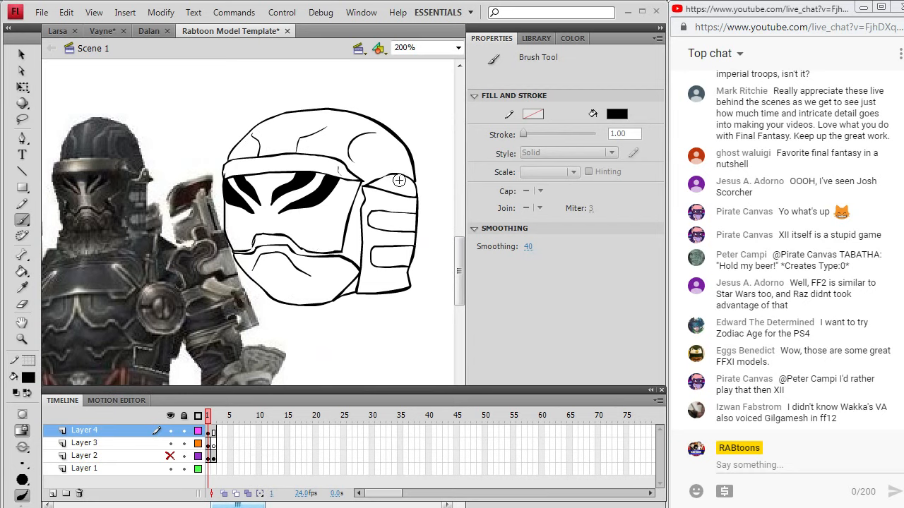
pyautogui.moveTo(398, 184); pyautogui.dragTo(398, 179)
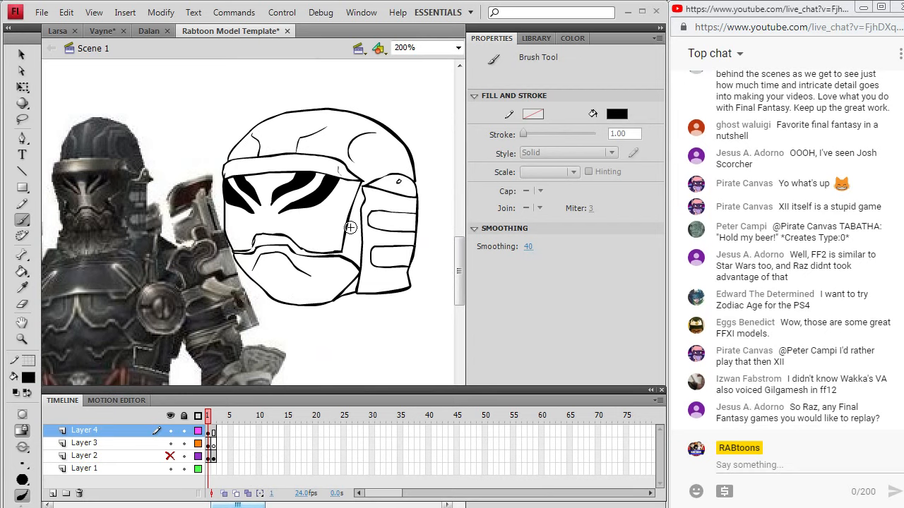
# Brush a closing stroke at the mask's rear lower corner and fill the mouth gap and corner with black
pyautogui.moveTo(340, 243); pyautogui.dragTo(339, 249)
pyautogui.click(22, 271)
pyautogui.click(330, 246)
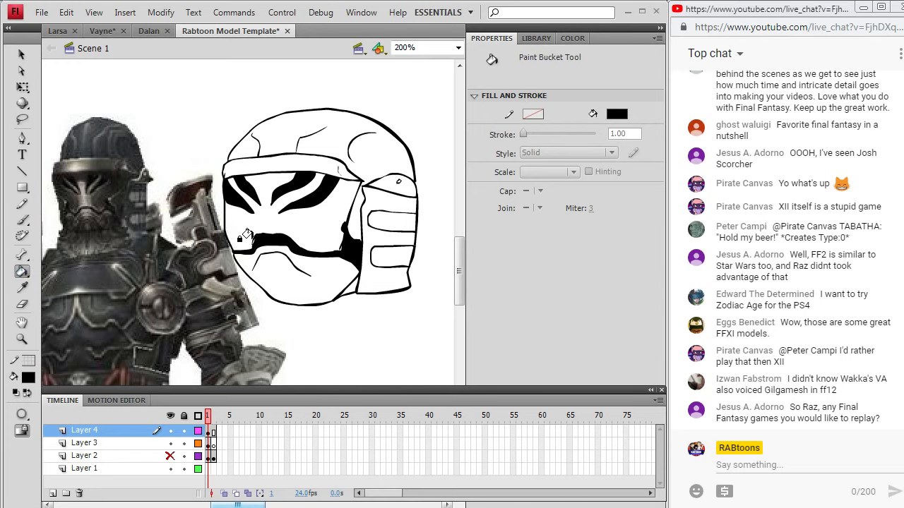
# Brush the angular contour lines on the mask's chin guard below the black mouth gap
pyautogui.click(22, 220)
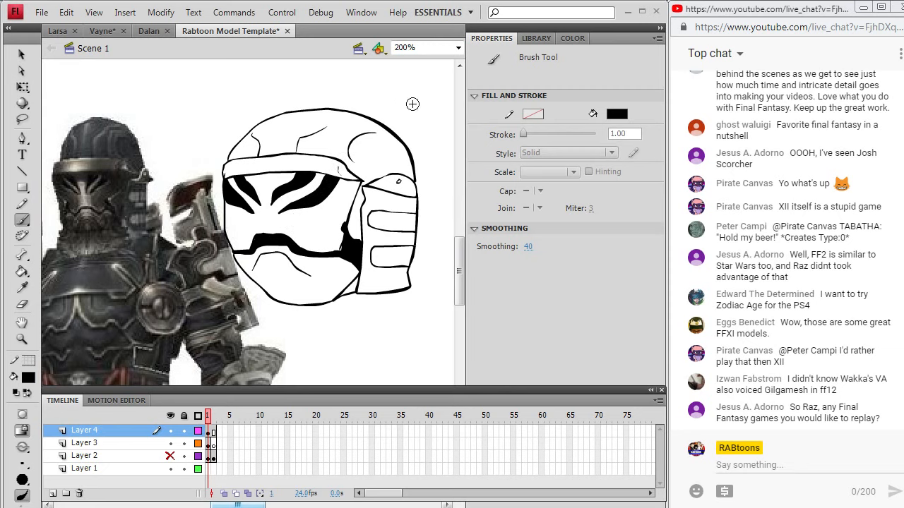
pyautogui.moveTo(365, 175); pyautogui.dragTo(353, 173)
pyautogui.moveTo(263, 271); pyautogui.dragTo(305, 286)
pyautogui.moveTo(238, 253); pyautogui.dragTo(258, 260)
pyautogui.moveTo(319, 262); pyautogui.dragTo(351, 264)
# Brush a second small curve on the side of the helmet's dome and redraw the brow band with a pointed rear end
pyautogui.moveTo(378, 150); pyautogui.dragTo(371, 163)
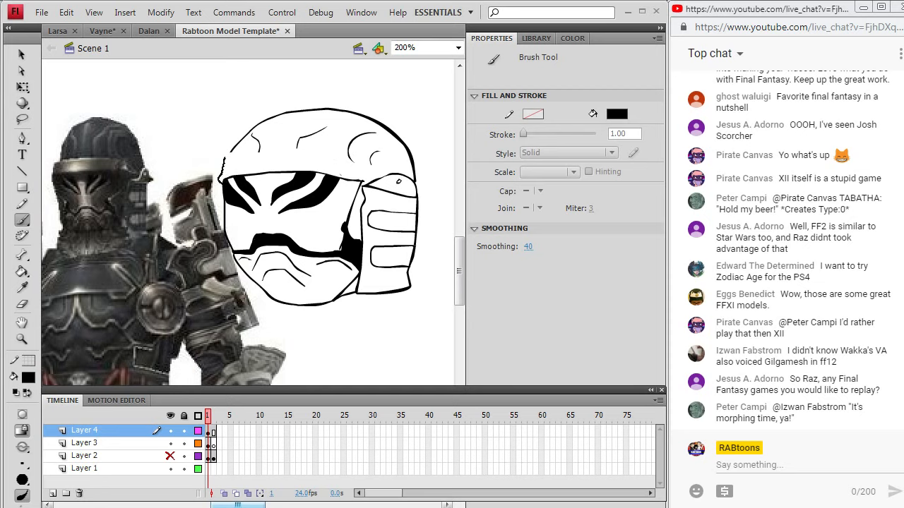
pyautogui.moveTo(303, 151); pyautogui.dragTo(304, 150)
pyautogui.moveTo(368, 179); pyautogui.dragTo(342, 170)
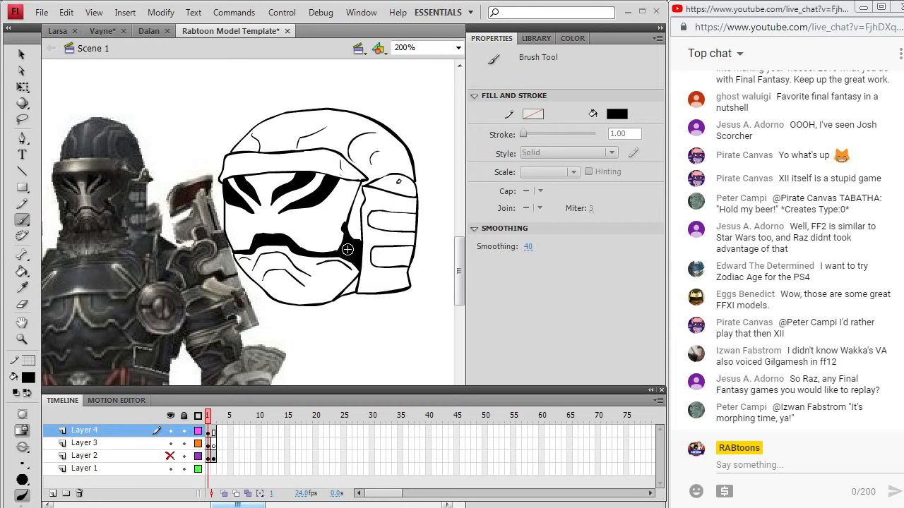
# Touch up the black shape at the mask's rear lower corner beside the side guard
pyautogui.moveTo(350, 249)
pyautogui.mouseDown()
pyautogui.moveTo(361, 241)
pyautogui.moveTo(360, 225)
pyautogui.moveTo(367, 220)
pyautogui.moveTo(373, 233)
pyautogui.mouseUp()
pyautogui.moveTo(345, 251); pyautogui.dragTo(334, 266)
# Show the template body on Layer 2 and move the full-body reference picture clear of the helmet drawing
pyautogui.moveTo(459, 255); pyautogui.dragTo(462, 275)
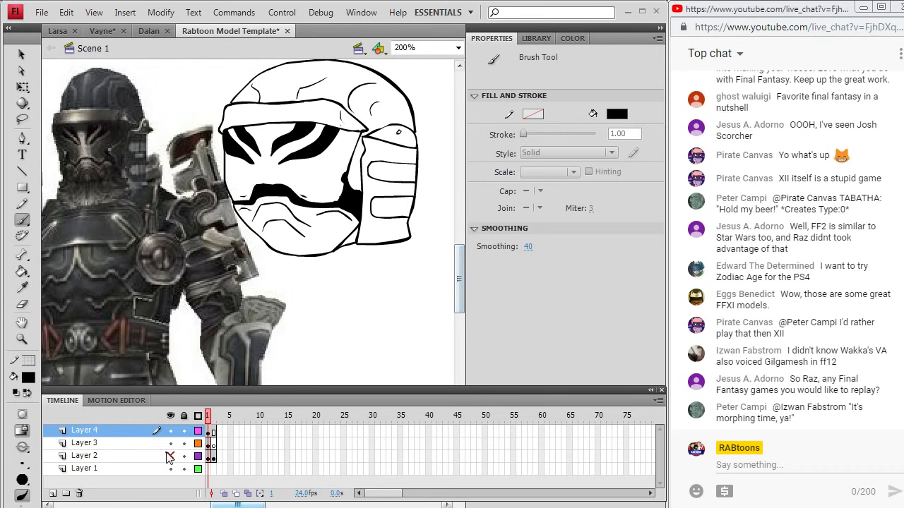
pyautogui.click(169, 457)
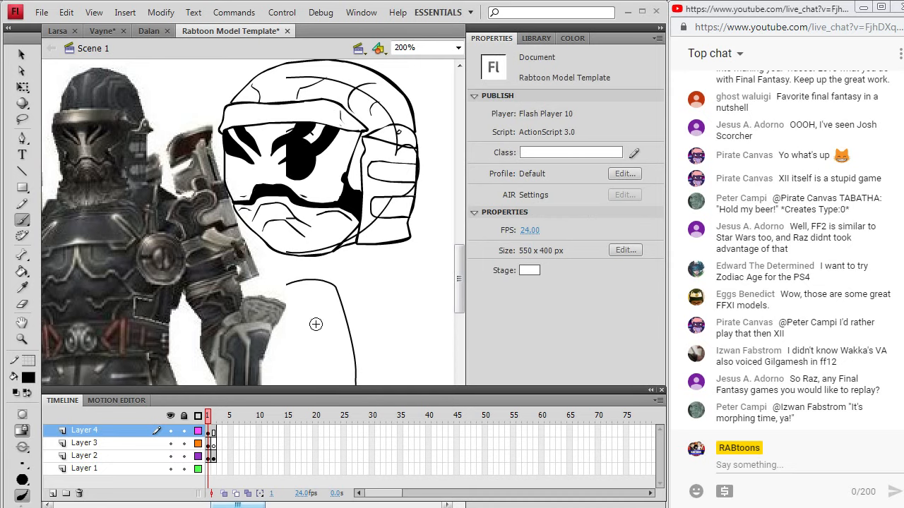
pyautogui.press('v')
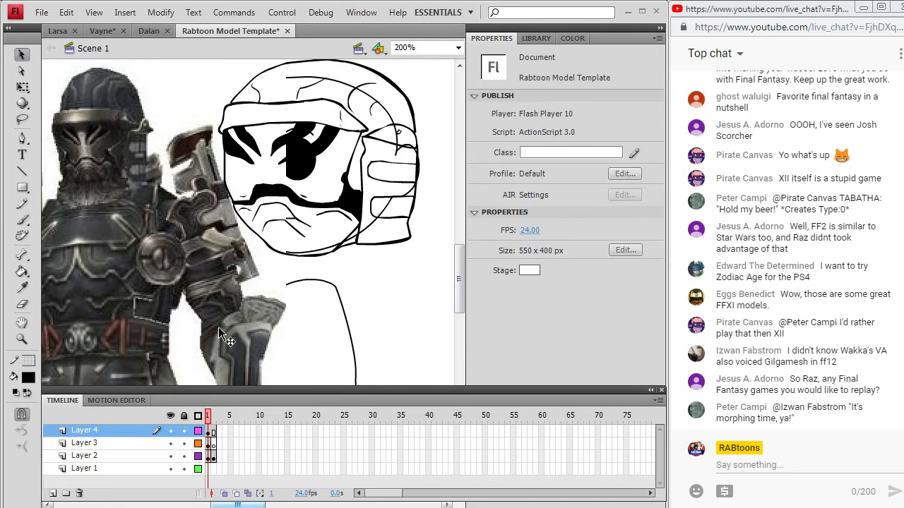
pyautogui.moveTo(218, 327); pyautogui.dragTo(146, 342)
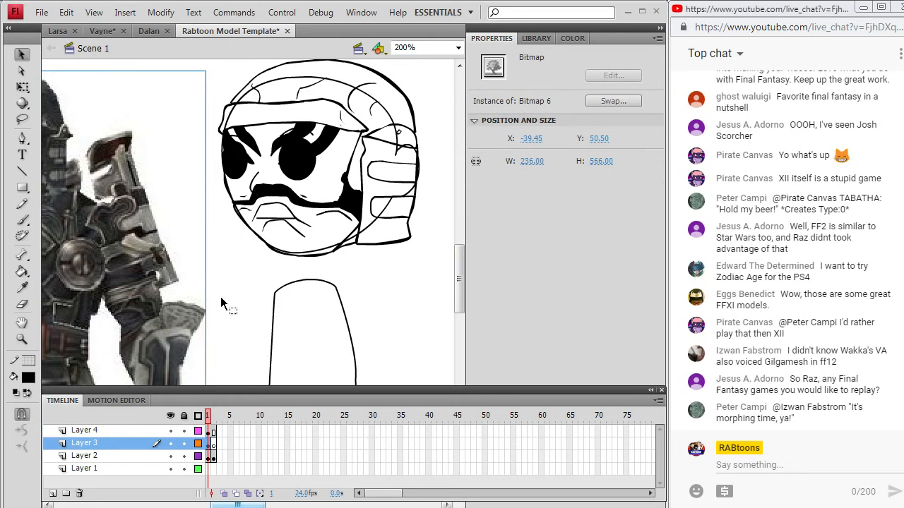
pyautogui.click(358, 279)
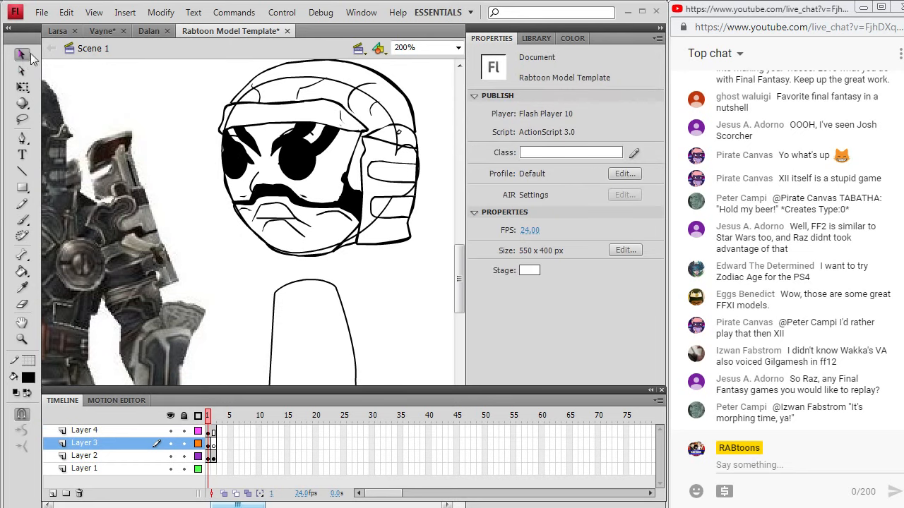
# Hide the helmet on Layer 4, delete the template head from Layer 2, and show Layer 4 again
pyautogui.click(170, 430)
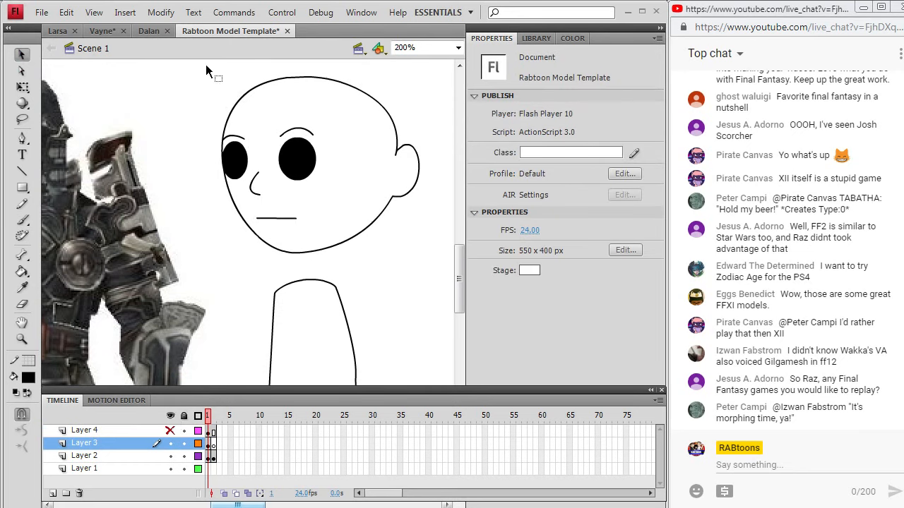
pyautogui.moveTo(200, 257); pyautogui.dragTo(422, 69)
pyautogui.click(227, 244)
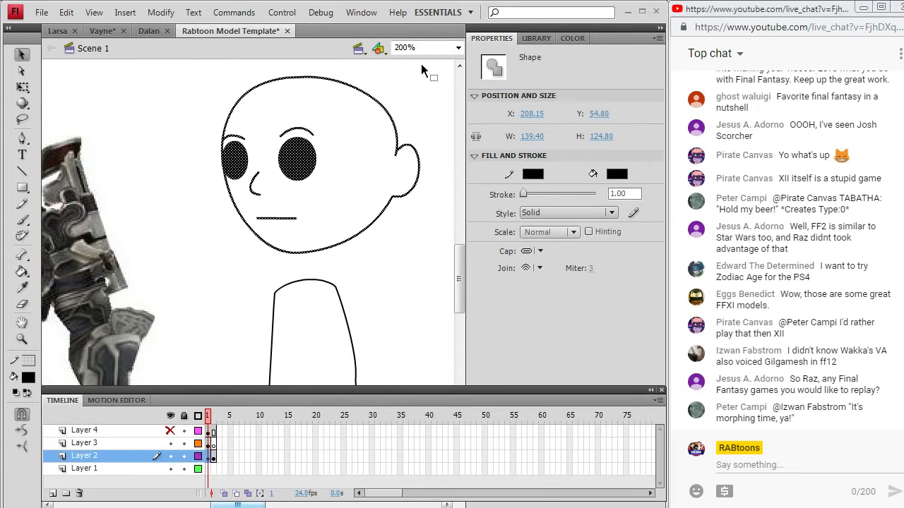
pyautogui.press('Delete')
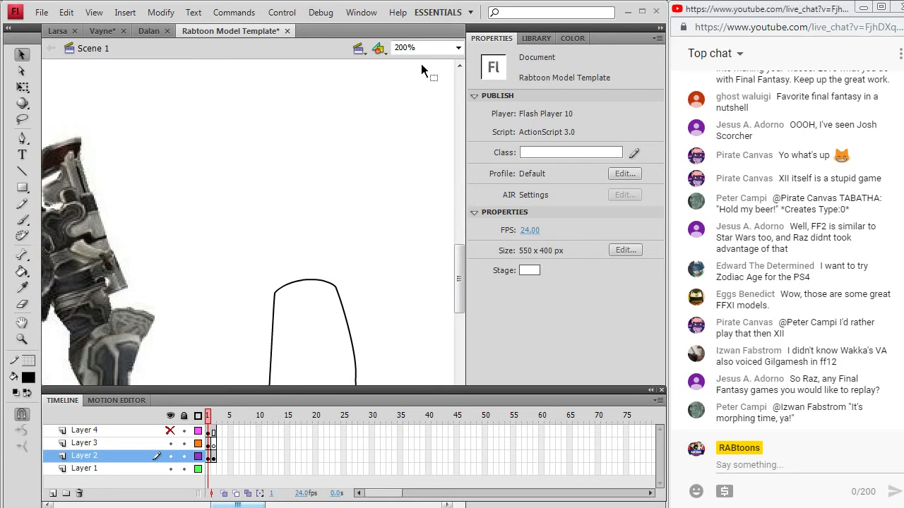
pyautogui.hotkey('ctrl', 'z')
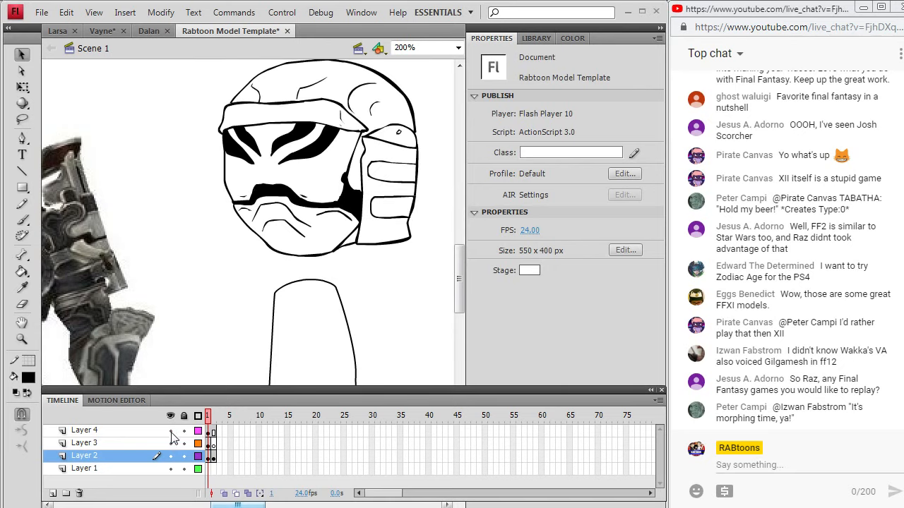
# Check the full-body reference and brush two round chest discs over the template torso on frame 1 of Layer 4
pyautogui.click(21, 219)
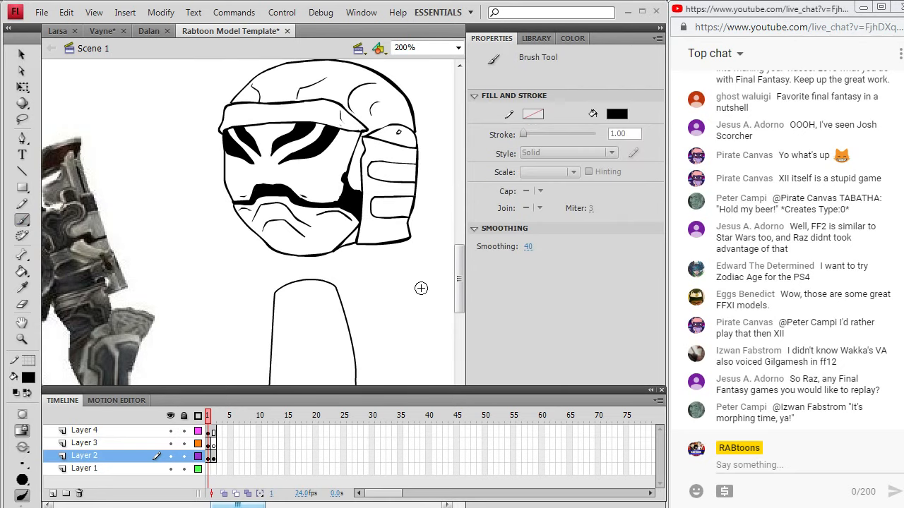
pyautogui.moveTo(456, 278); pyautogui.dragTo(459, 291)
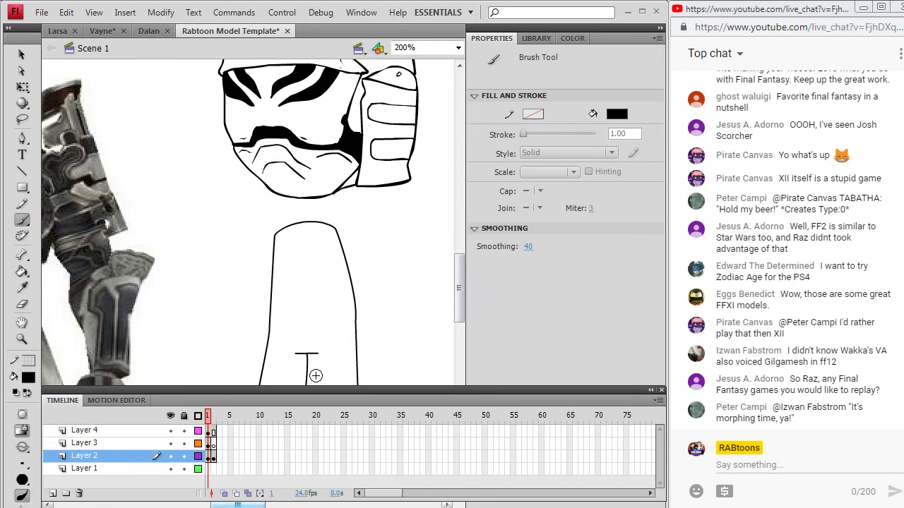
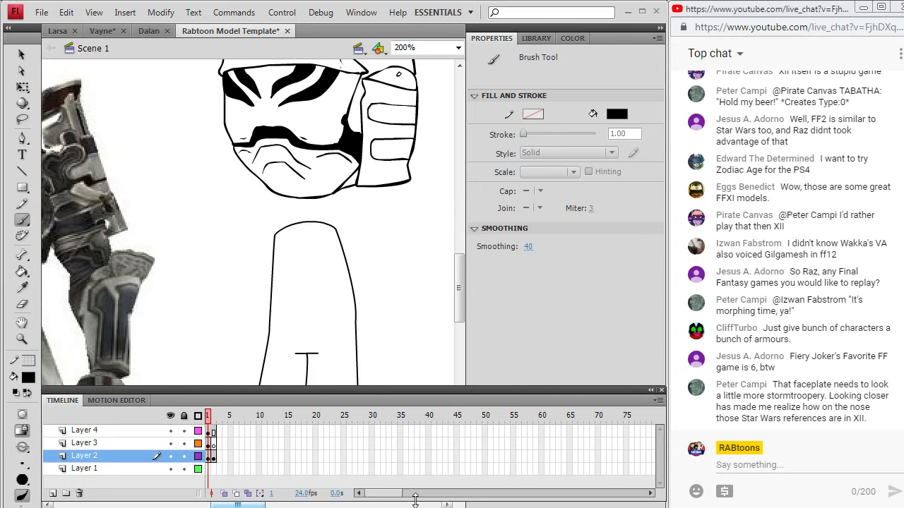
pyautogui.hotkey('alt', 'Tab')
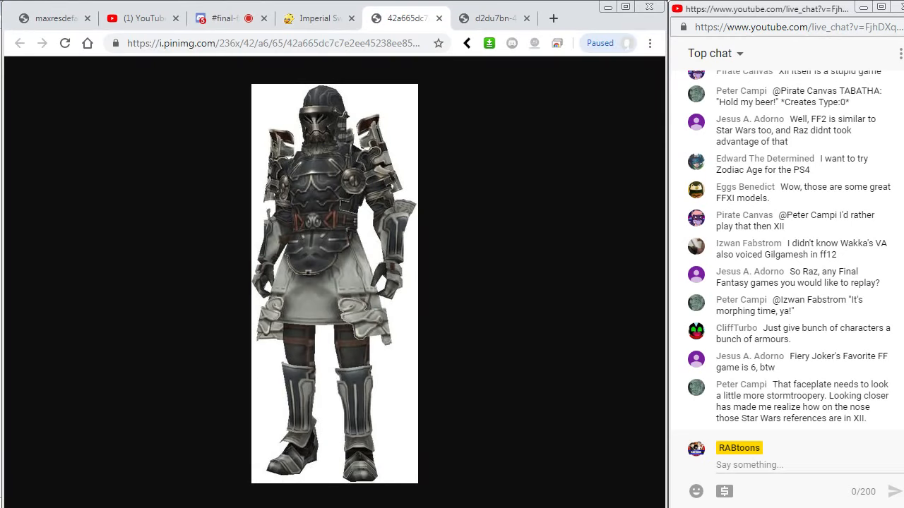
pyautogui.hotkey('alt', 'Tab')
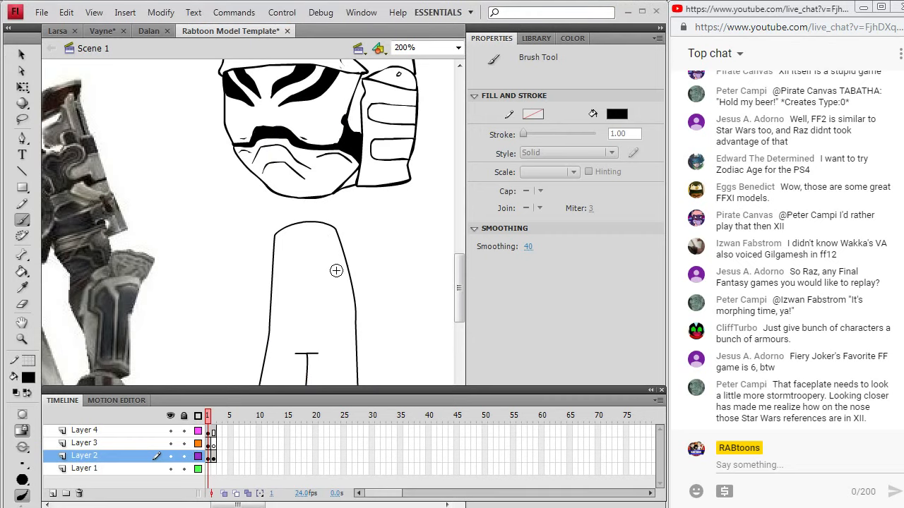
pyautogui.click(210, 431)
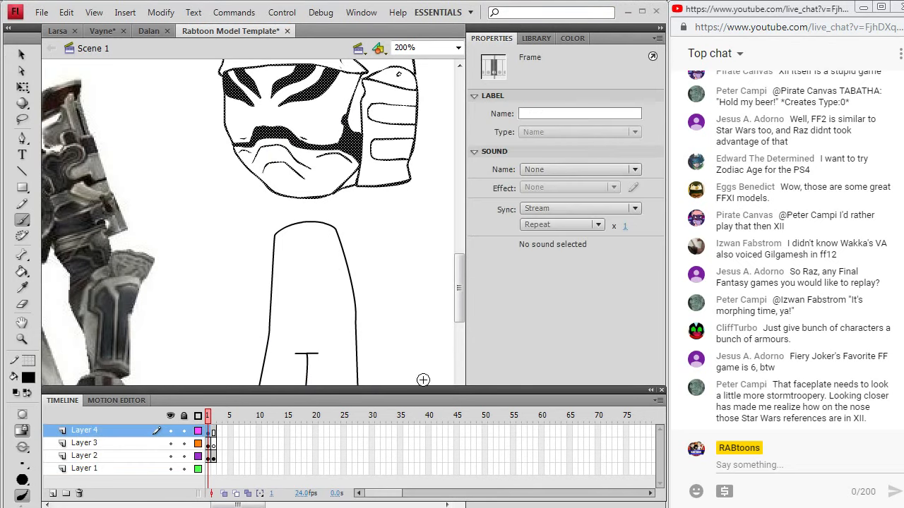
pyautogui.hotkey('alt', 'Tab')
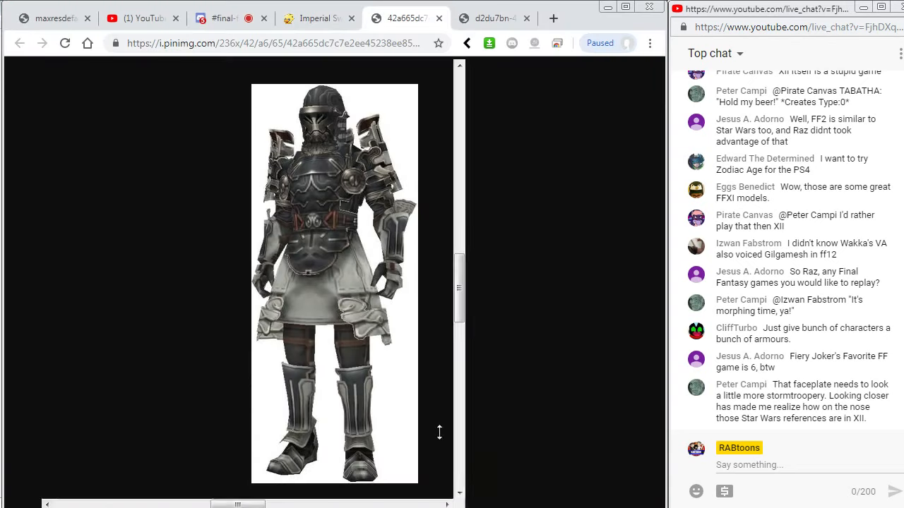
pyautogui.hotkey('alt', 'Tab')
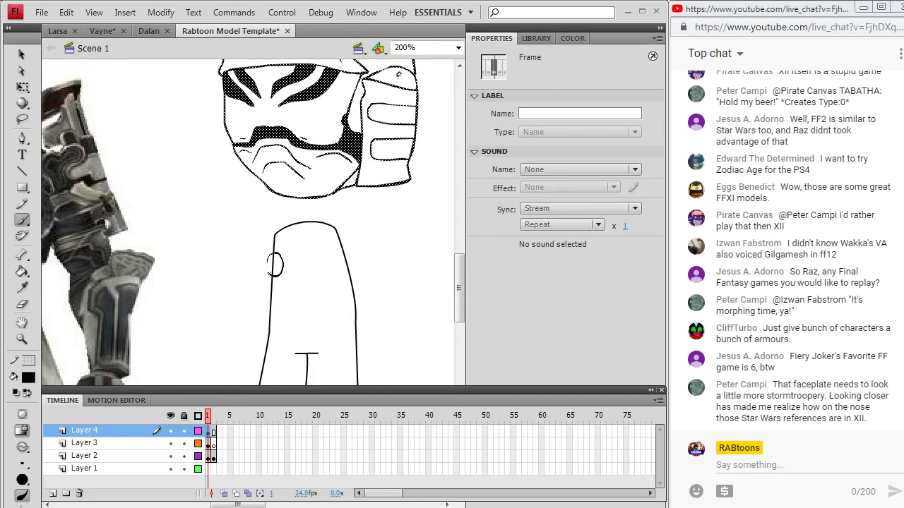
pyautogui.moveTo(269, 259); pyautogui.dragTo(268, 274)
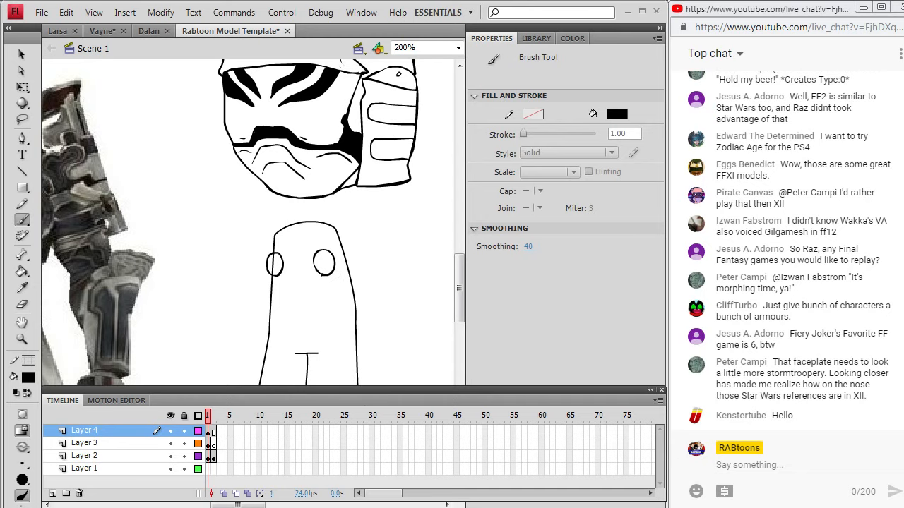
# Brush a smaller ring inside each chest disc, checking the full-body reference
pyautogui.hotkey('alt', 'Tab')
pyautogui.hotkey('alt', 'Tab')
pyautogui.moveTo(273, 261); pyautogui.dragTo(275, 262)
pyautogui.hotkey('alt', 'Tab')
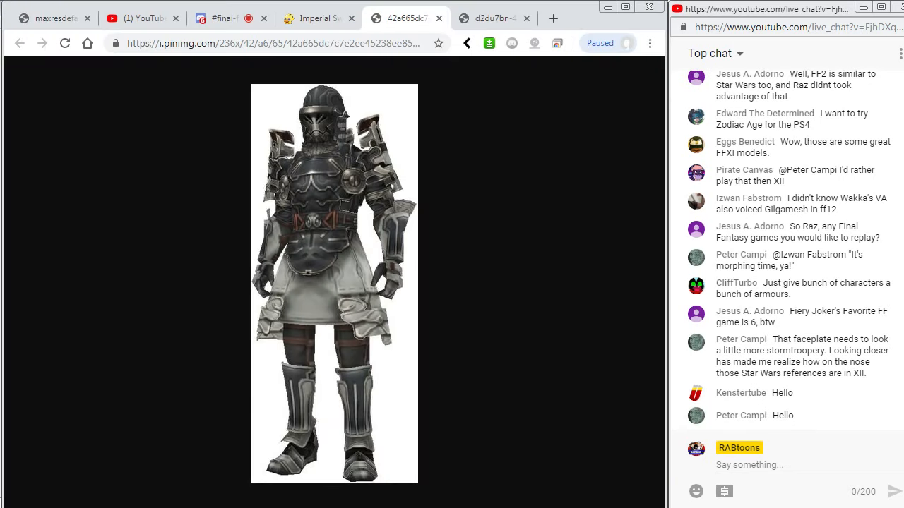
pyautogui.hotkey('alt', 'Tab')
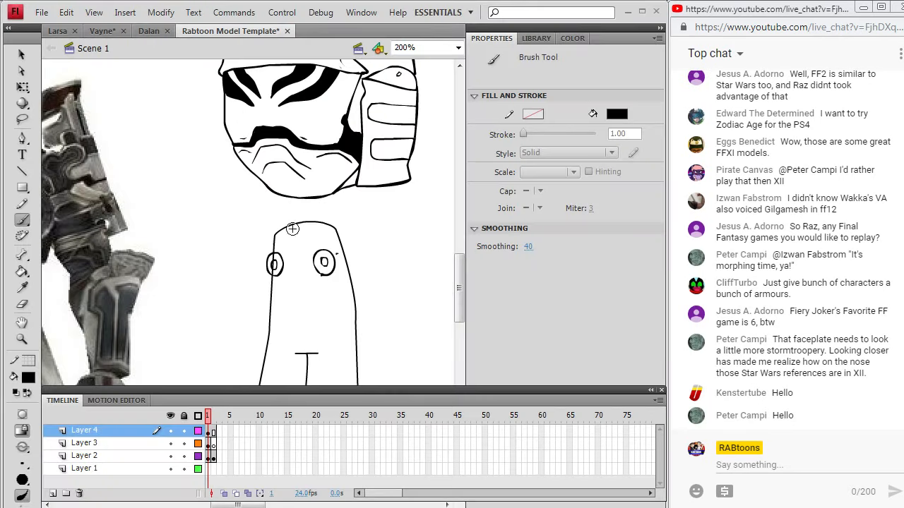
# Brush the upper chest plate between the discs with its collar line and shoulder straps, checking the full-body reference
pyautogui.moveTo(281, 258); pyautogui.dragTo(316, 255)
pyautogui.hotkey('alt', 'Tab')
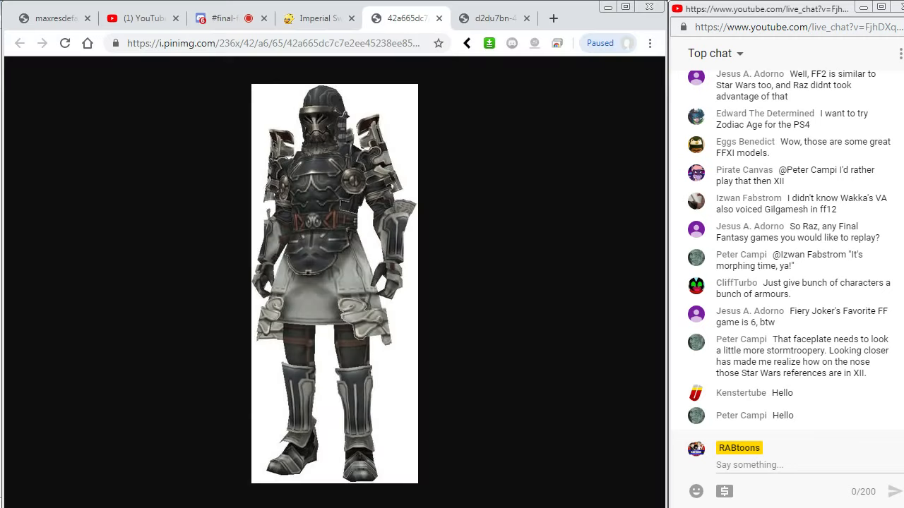
pyautogui.hotkey('alt', 'Tab')
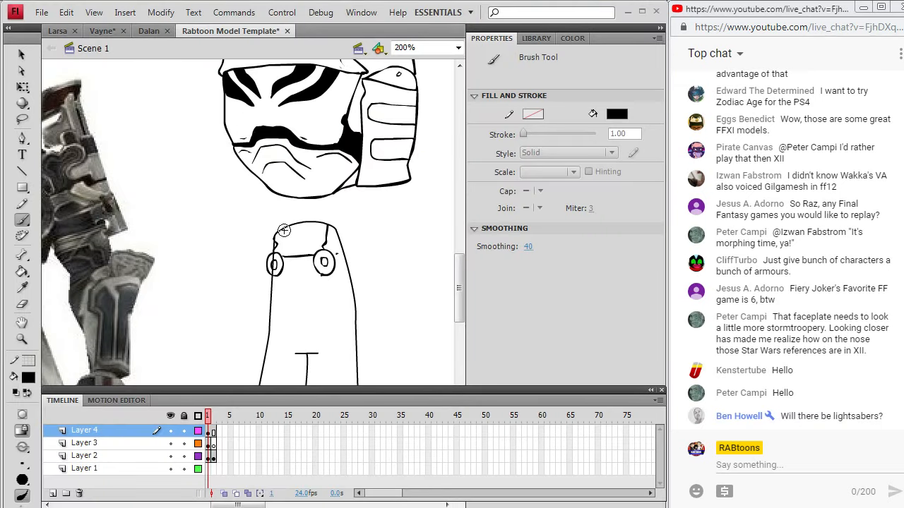
pyautogui.moveTo(272, 251)
pyautogui.mouseDown()
pyautogui.moveTo(274, 230)
pyautogui.moveTo(326, 226)
pyautogui.moveTo(329, 234)
pyautogui.mouseUp()
pyautogui.hotkey('alt', 'Tab')
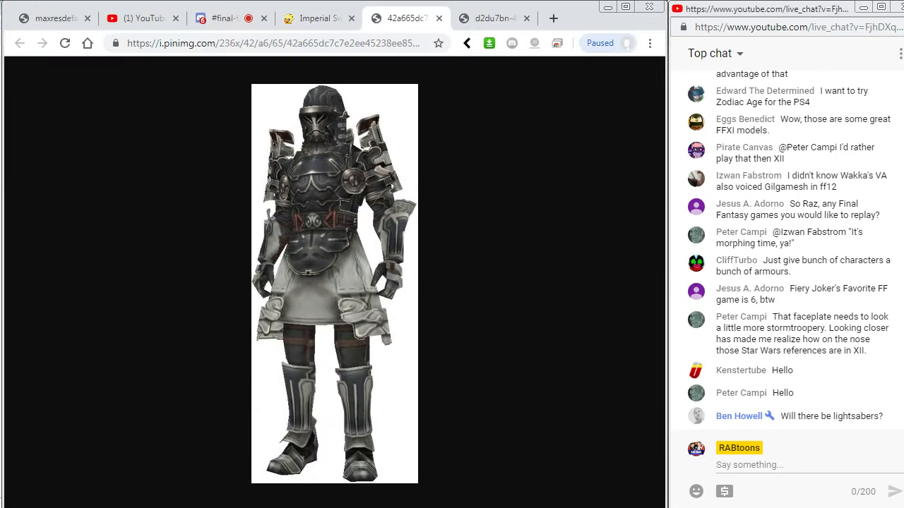
pyautogui.hotkey('alt', 'Tab')
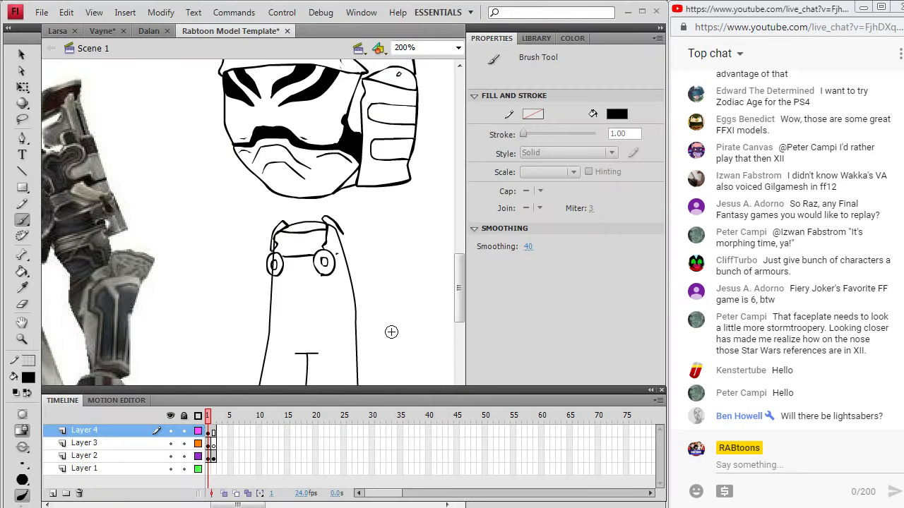
# Brush the short center line and the curved lower chest contours below the discs, checking the full-body reference
pyautogui.moveTo(293, 277)
pyautogui.mouseDown()
pyautogui.moveTo(279, 283)
pyautogui.moveTo(322, 285)
pyautogui.mouseUp()
pyautogui.hotkey('alt', 'Tab')
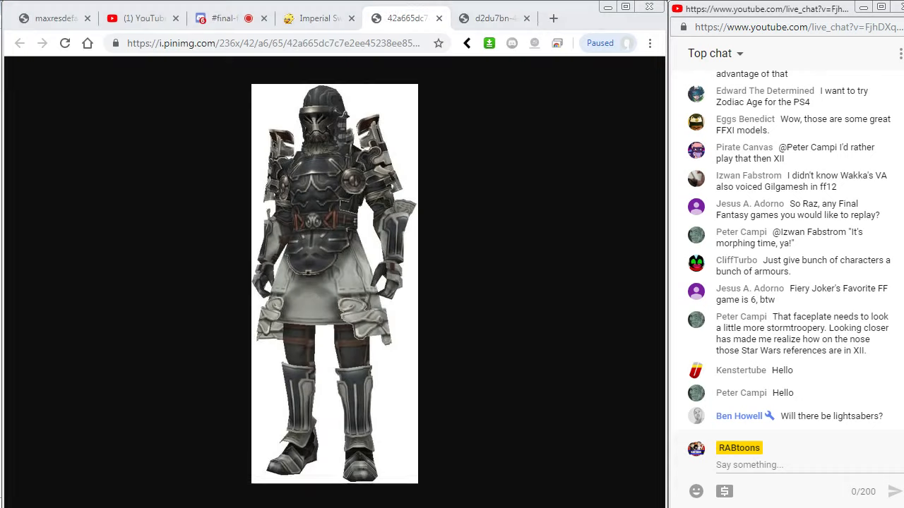
pyautogui.hotkey('alt', 'Tab')
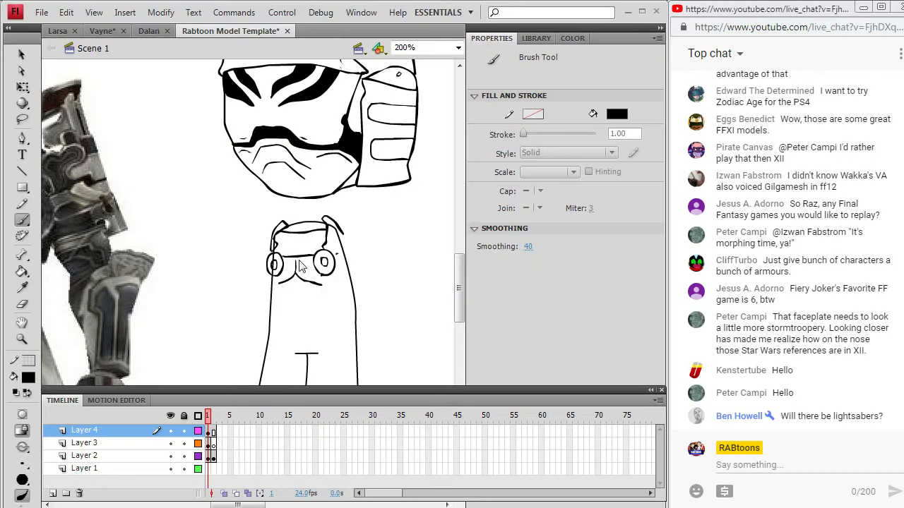
# Brush a second pair of curved contours beneath the lower chest and the inner side lines beside them, checking the full-body reference
pyautogui.moveTo(275, 277)
pyautogui.mouseDown()
pyautogui.moveTo(275, 302)
pyautogui.moveTo(298, 290)
pyautogui.moveTo(322, 304)
pyautogui.mouseUp()
pyautogui.hotkey('alt', 'Tab')
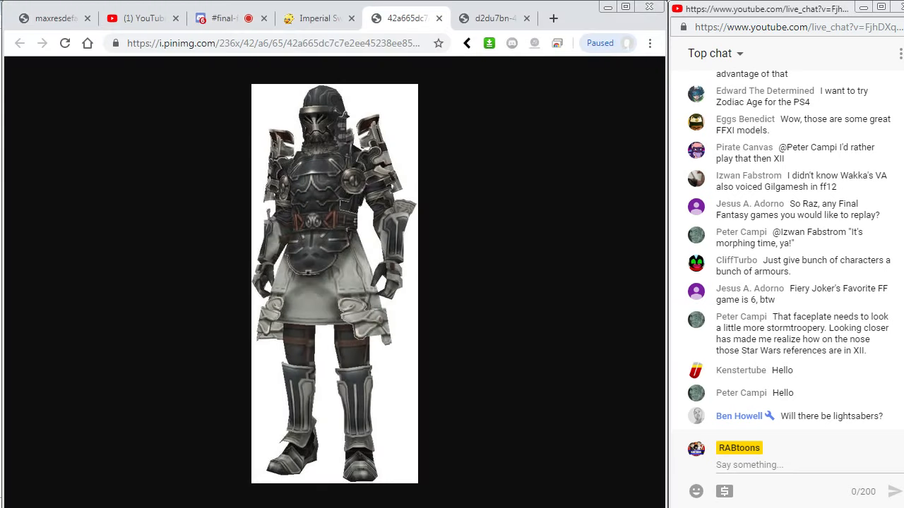
pyautogui.hotkey('alt', 'Tab')
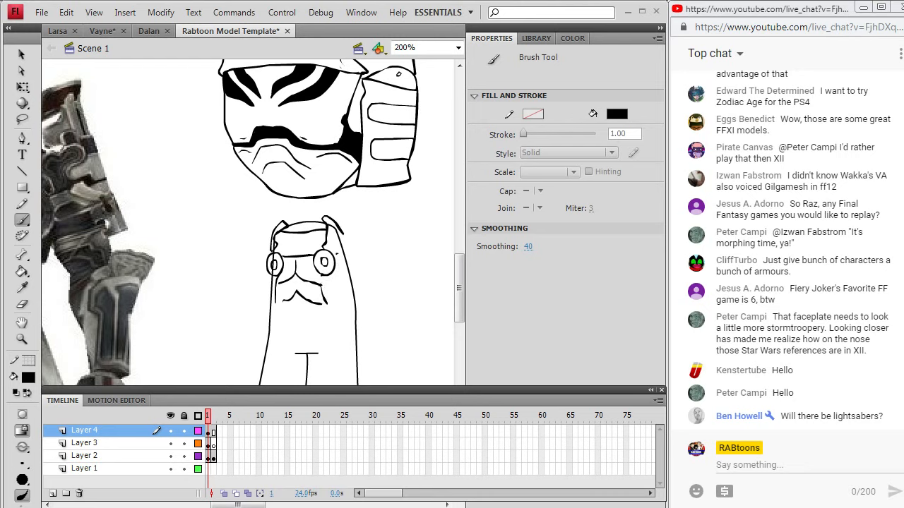
pyautogui.hotkey('alt', 'Tab')
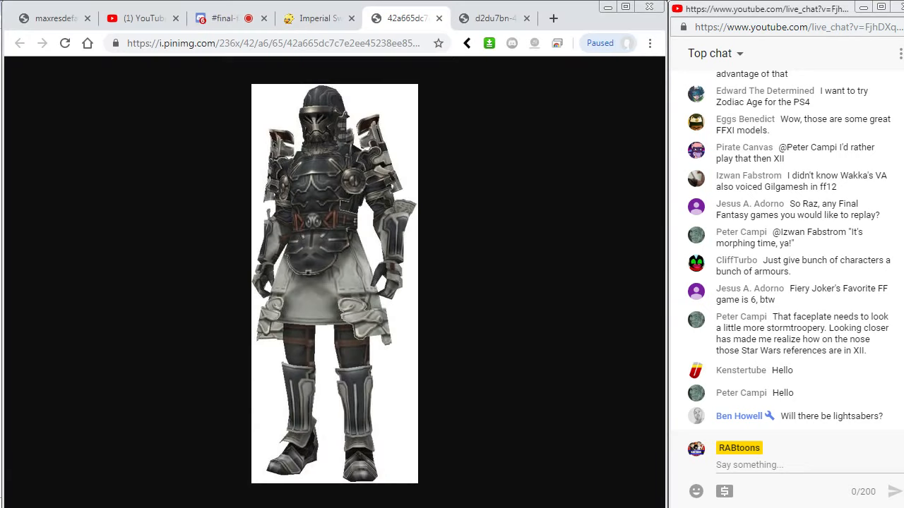
pyautogui.hotkey('alt', 'Tab')
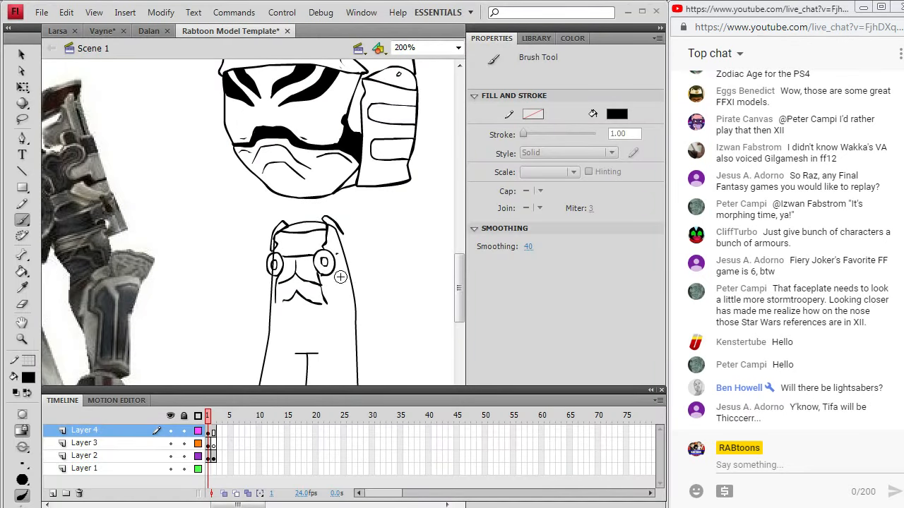
pyautogui.hotkey('alt', 'Tab')
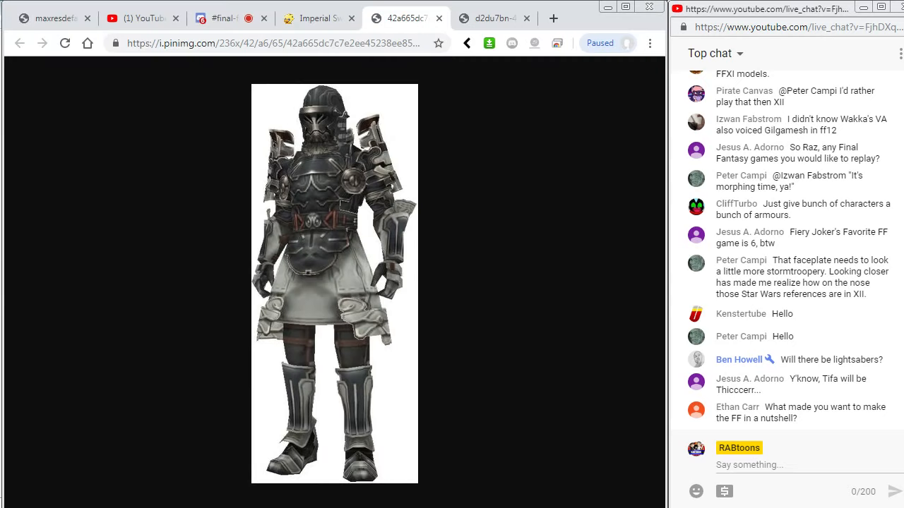
pyautogui.hotkey('alt', 'Tab')
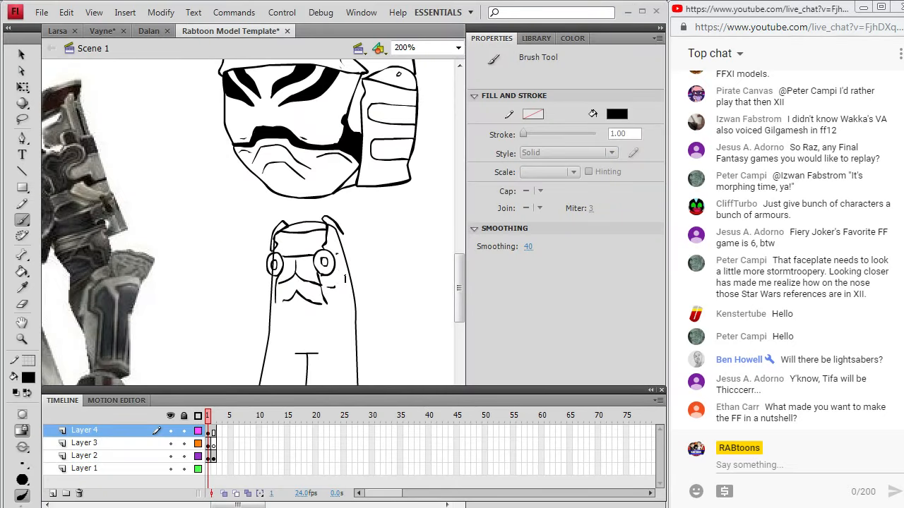
# Brush both side panels of the torso armor down to the waist and a short center line on the upper chest plate, checking the full-body reference
pyautogui.moveTo(269, 273)
pyautogui.mouseDown()
pyautogui.moveTo(269, 310)
pyautogui.moveTo(275, 296)
pyautogui.mouseUp()
pyautogui.moveTo(326, 309); pyautogui.dragTo(357, 310)
pyautogui.hotkey('alt', 'Tab')
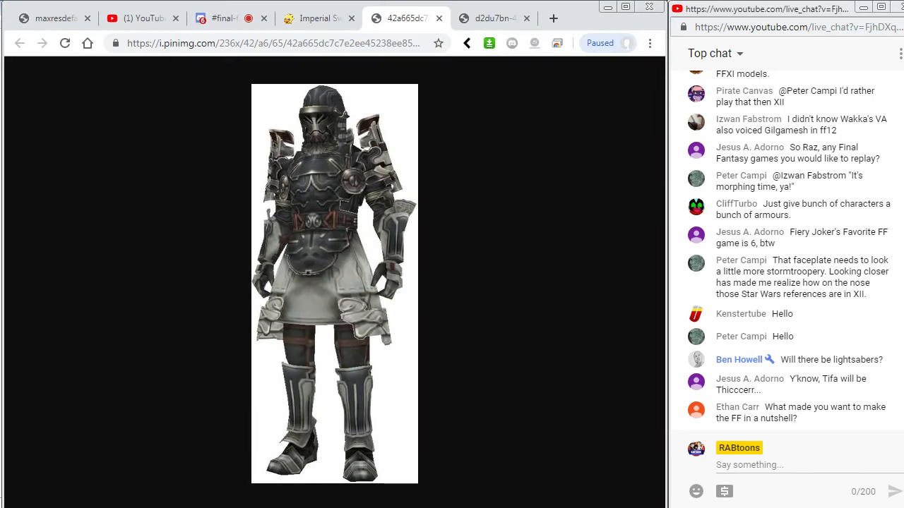
pyautogui.hotkey('alt', 'Tab')
pyautogui.moveTo(341, 247); pyautogui.dragTo(338, 254)
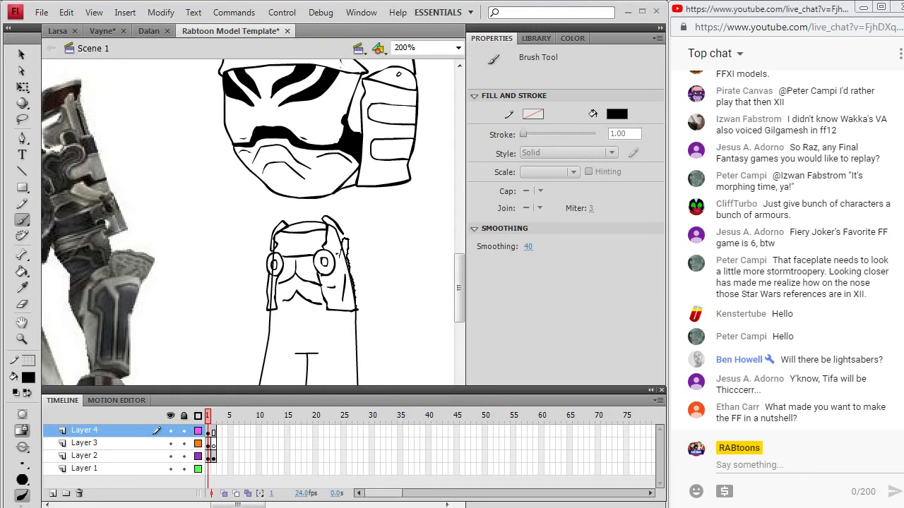
pyautogui.moveTo(355, 306); pyautogui.dragTo(355, 310)
pyautogui.moveTo(342, 229); pyautogui.dragTo(347, 240)
pyautogui.hotkey('alt', 'Tab')
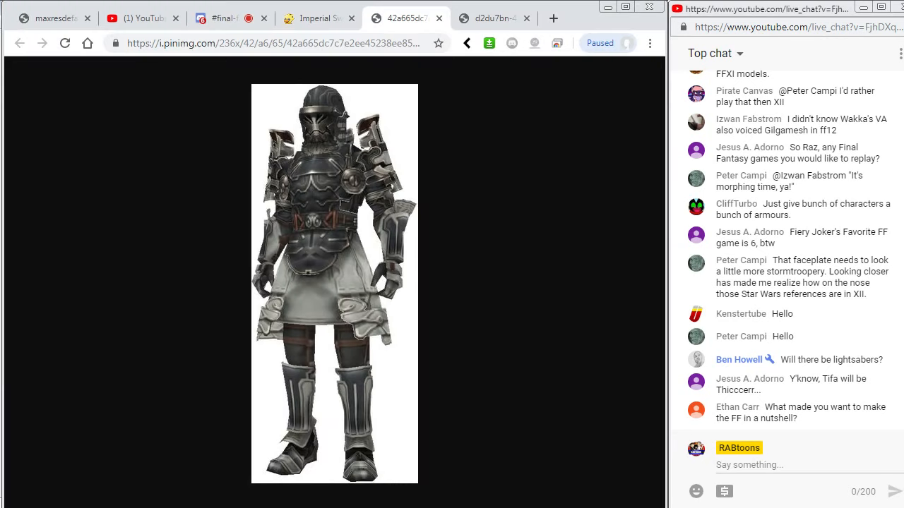
pyautogui.hotkey('alt', 'Tab')
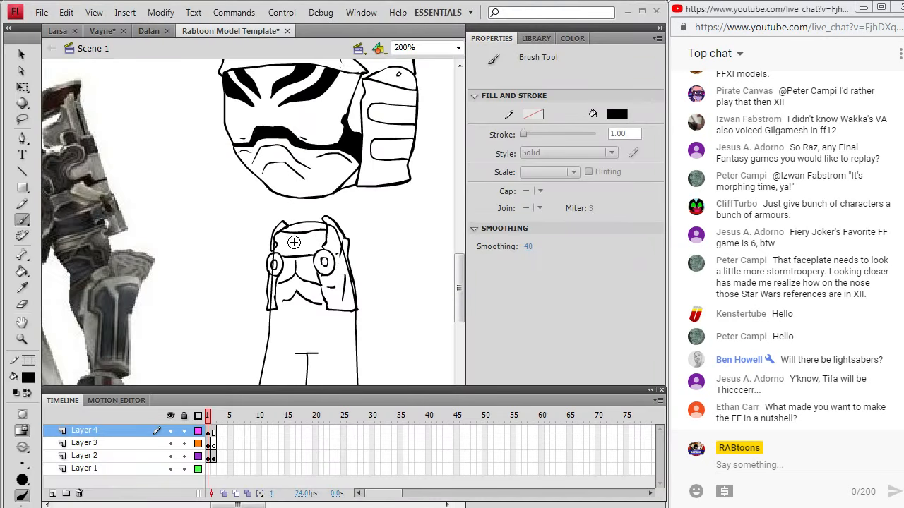
pyautogui.moveTo(298, 242); pyautogui.dragTo(298, 250)
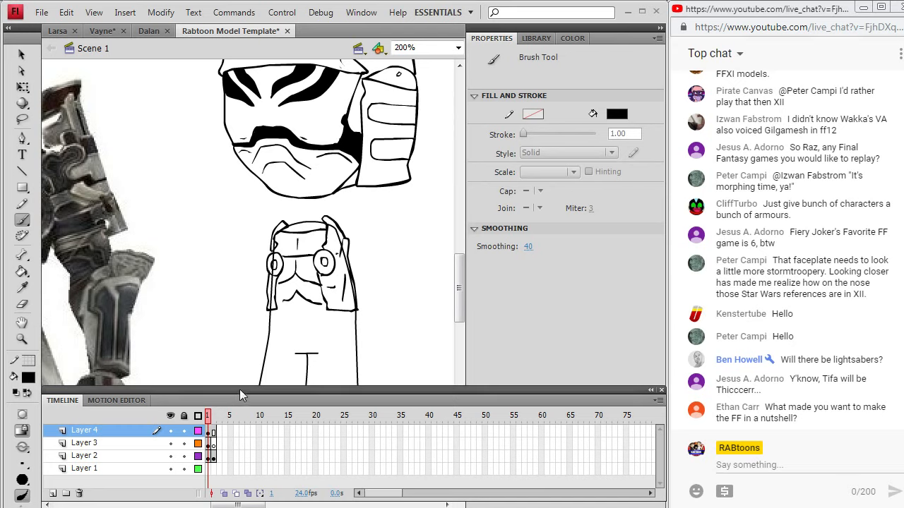
# Check the full-body reference and brush a belt band across the waist below the chest armor
pyautogui.hotkey('alt', 'Tab')
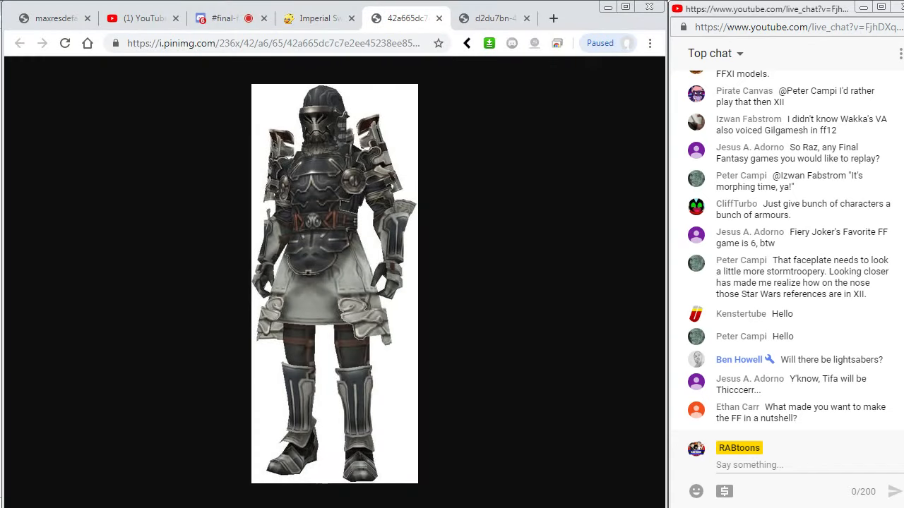
pyautogui.hotkey('alt', 'Tab')
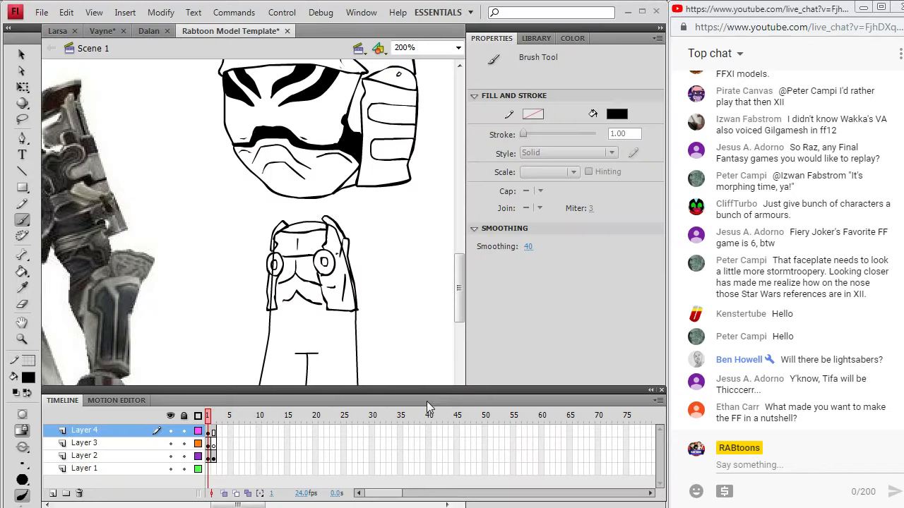
pyautogui.moveTo(267, 329)
pyautogui.mouseDown()
pyautogui.moveTo(359, 323)
pyautogui.moveTo(358, 310)
pyautogui.moveTo(291, 311)
pyautogui.mouseUp()
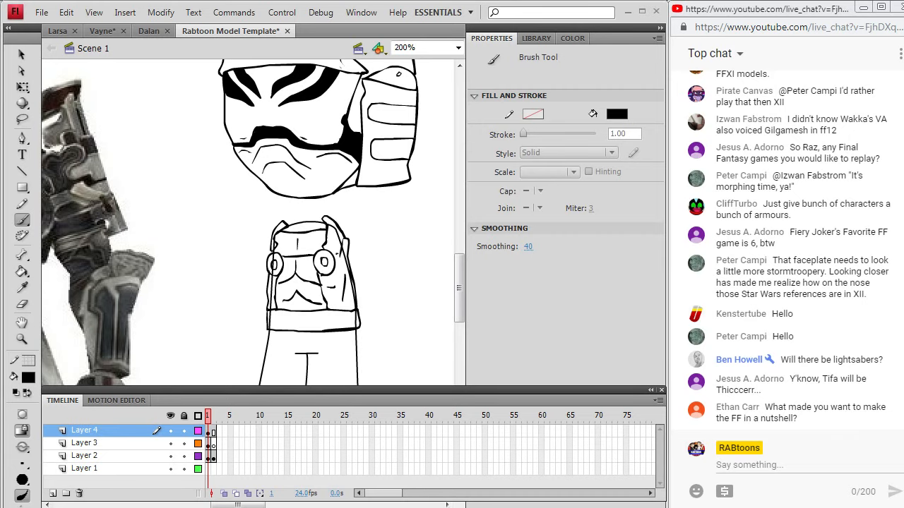
# Brush the angular pieces at the belt's center and a round buckle between them, checking the full-body reference
pyautogui.hotkey('alt', 'Tab')
pyautogui.hotkey('alt', 'Tab')
pyautogui.moveTo(285, 313); pyautogui.dragTo(291, 329)
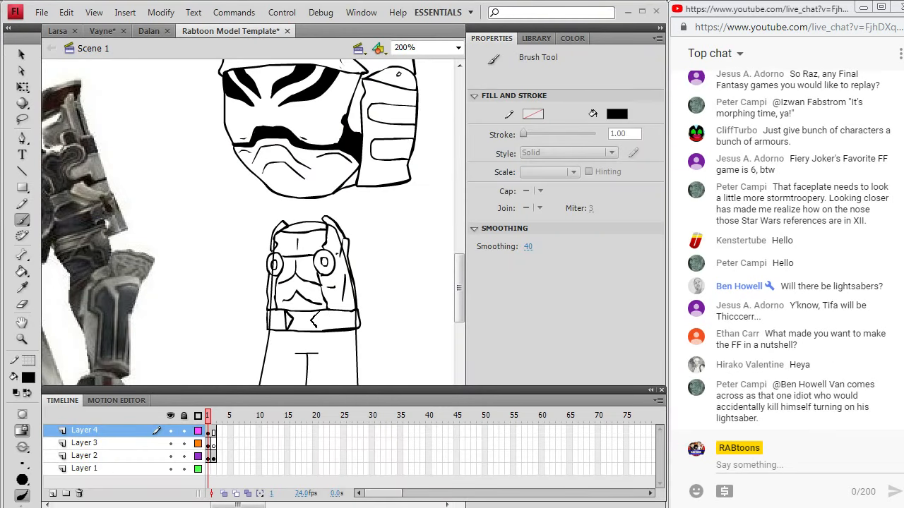
pyautogui.hotkey('alt', 'Tab')
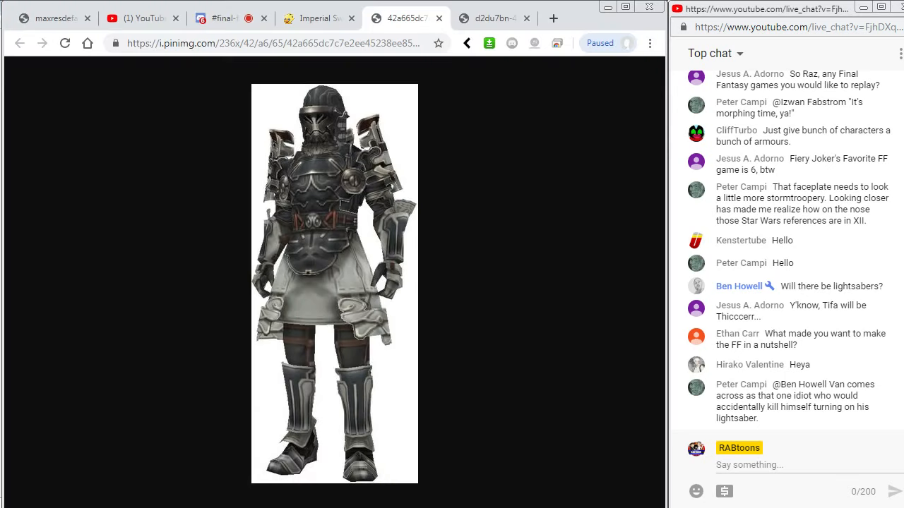
pyautogui.hotkey('alt', 'Tab')
pyautogui.moveTo(316, 314)
pyautogui.mouseDown()
pyautogui.moveTo(311, 329)
pyautogui.moveTo(311, 315)
pyautogui.mouseUp()
pyautogui.hotkey('ctrl', 'z')
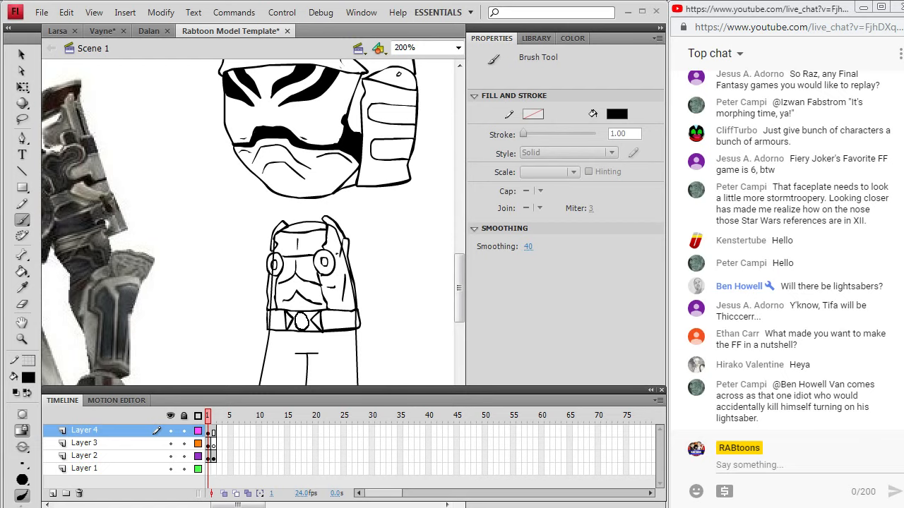
# Brush the emblem inside the round buckle and a short vertical line on each side of the belt, checking the full-body reference
pyautogui.hotkey('alt', 'Tab')
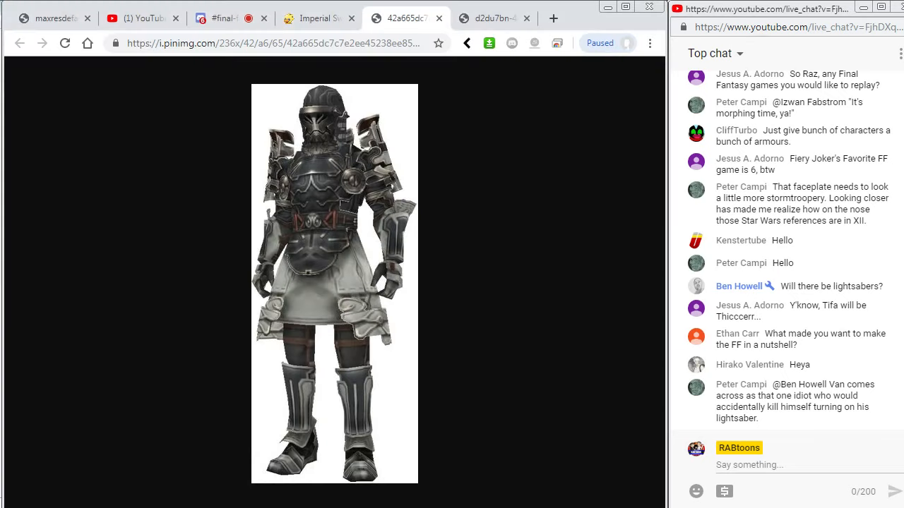
pyautogui.hotkey('alt', 'Tab')
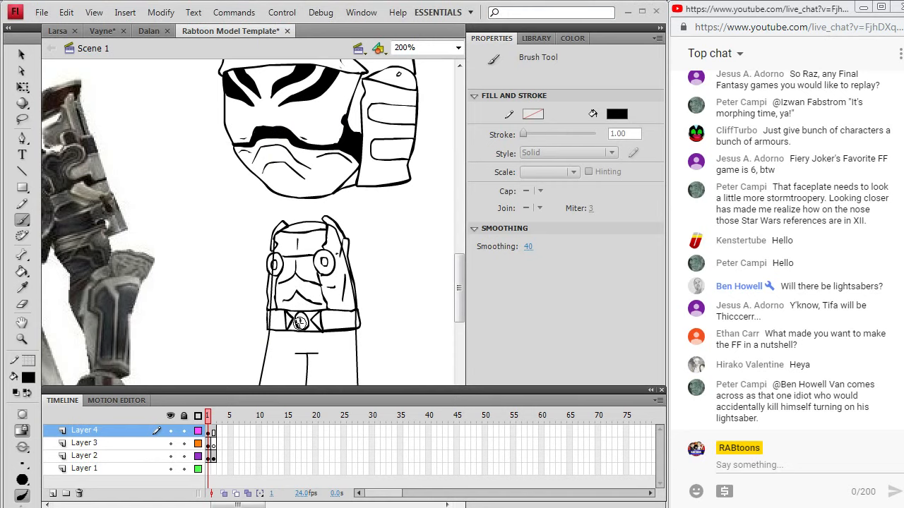
pyautogui.hotkey('alt', 'Tab')
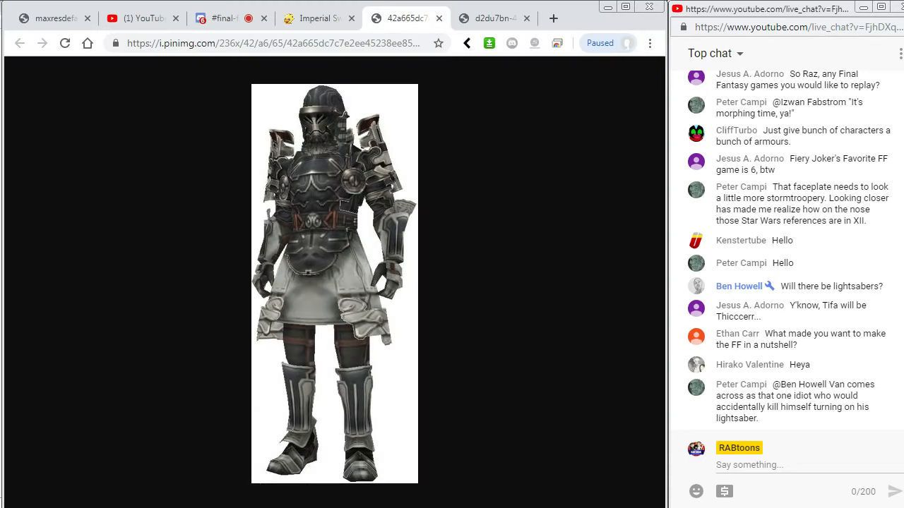
pyautogui.hotkey('alt', 'Tab')
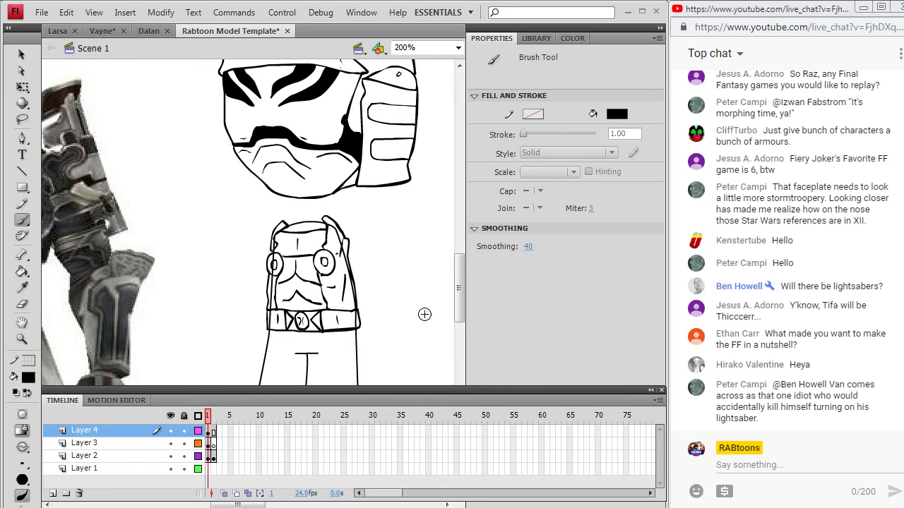
# Brush the rounded lower abdomen plate with notched sides below the belt, checking the full-body reference
pyautogui.moveTo(463, 288)
pyautogui.mouseDown()
pyautogui.moveTo(460, 275)
pyautogui.moveTo(459, 302)
pyautogui.mouseUp()
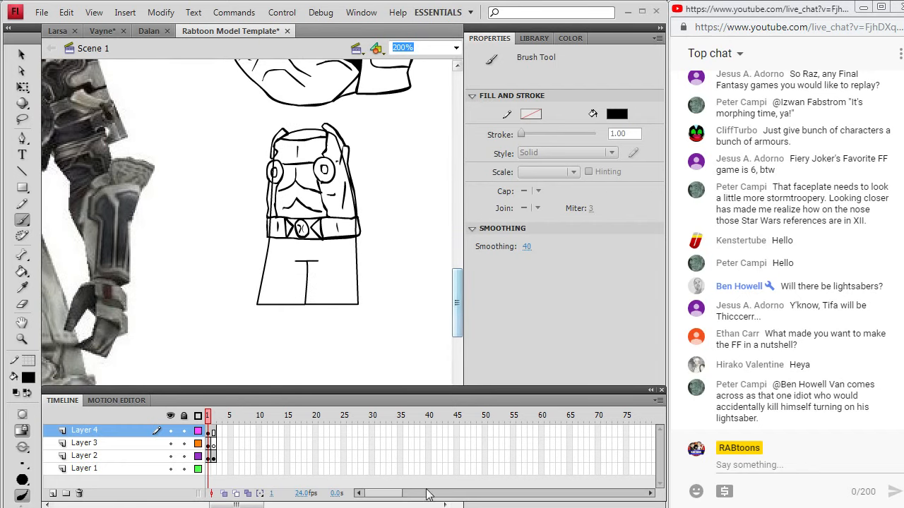
pyautogui.hotkey('alt', 'Tab')
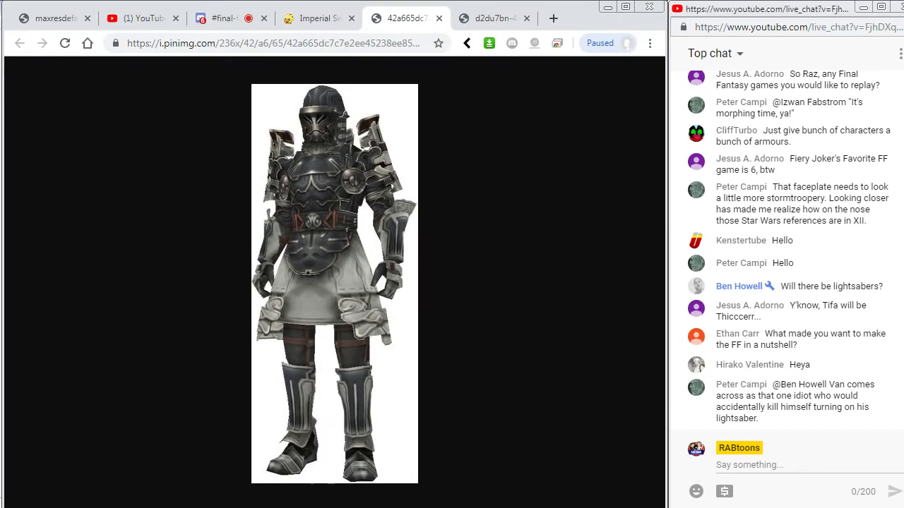
pyautogui.hotkey('alt', 'Tab')
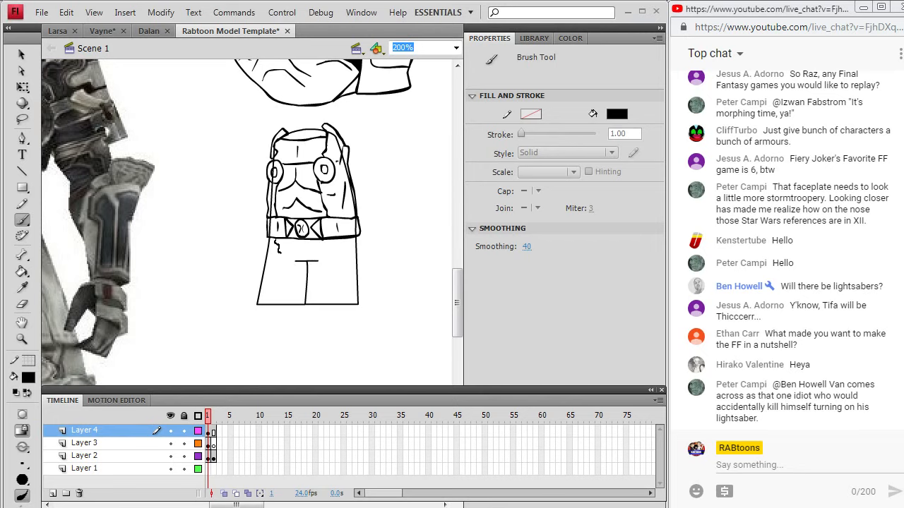
pyautogui.moveTo(280, 252); pyautogui.dragTo(296, 274)
pyautogui.moveTo(333, 244); pyautogui.dragTo(336, 242)
pyautogui.hotkey('alt', 'Tab')
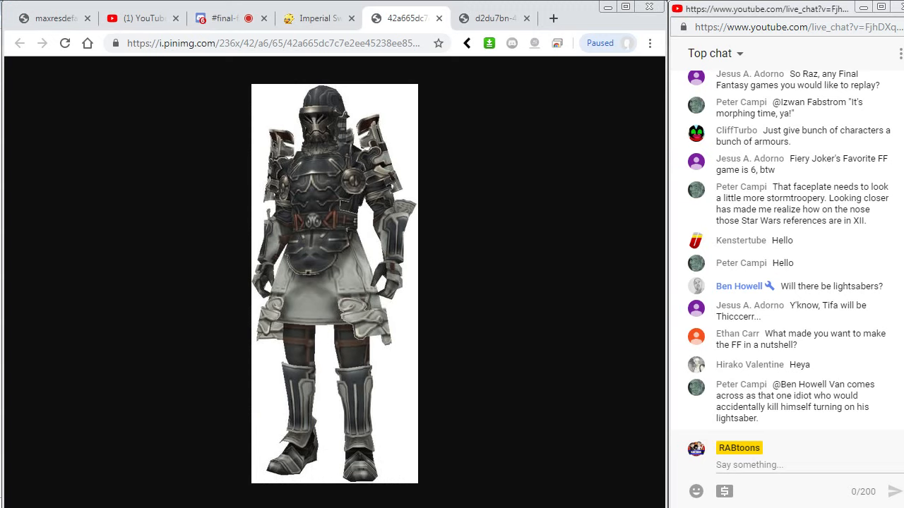
pyautogui.hotkey('alt', 'Tab')
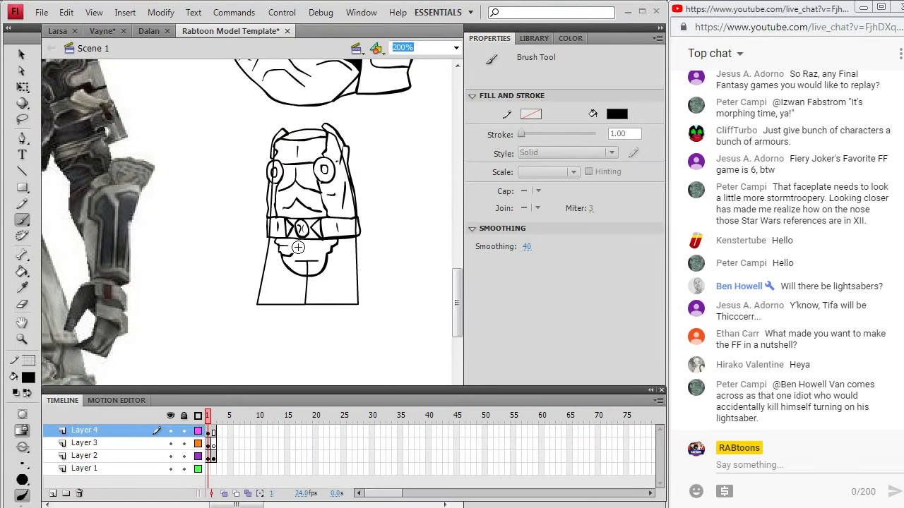
# Brush the inner side contours and the center line on the abdomen plate, checking the full-body reference
pyautogui.moveTo(315, 255); pyautogui.dragTo(333, 246)
pyautogui.hotkey('alt', 'Tab')
pyautogui.hotkey('alt', 'Tab')
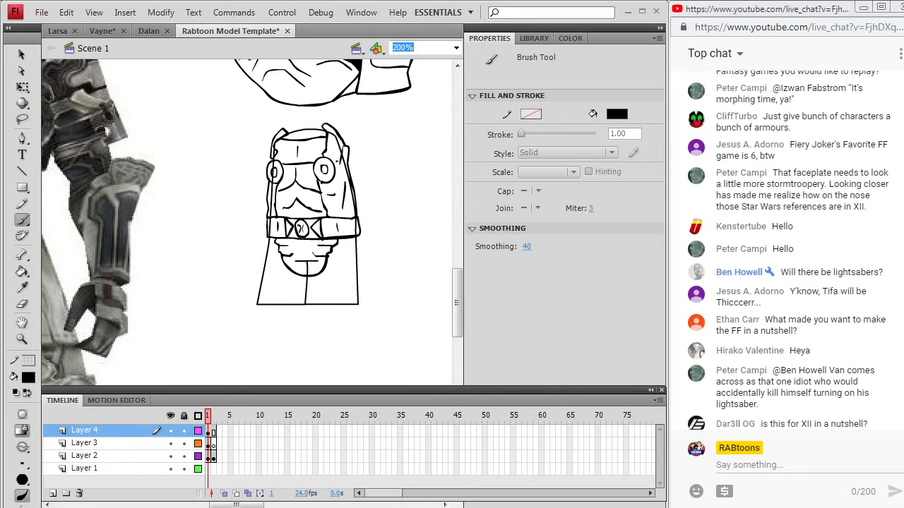
pyautogui.hotkey('alt', 'Tab')
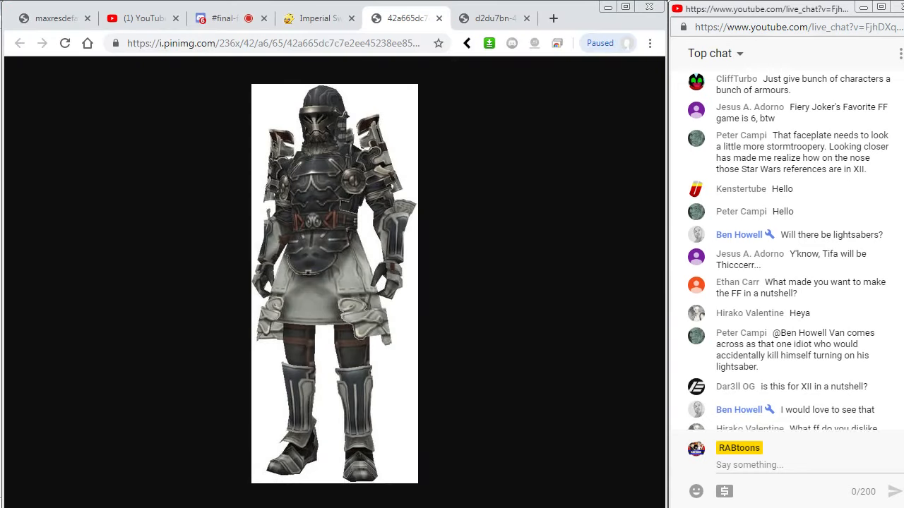
pyautogui.hotkey('alt', 'Tab')
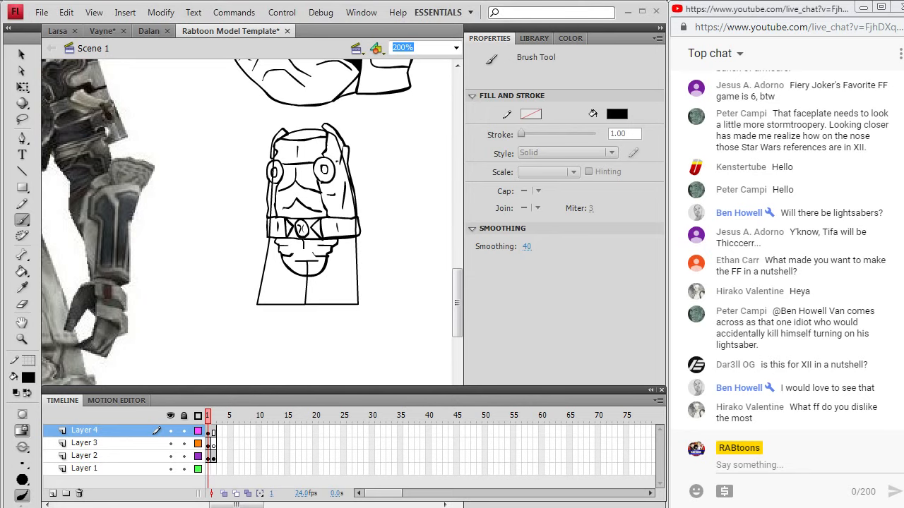
pyautogui.hotkey('alt', 'Tab')
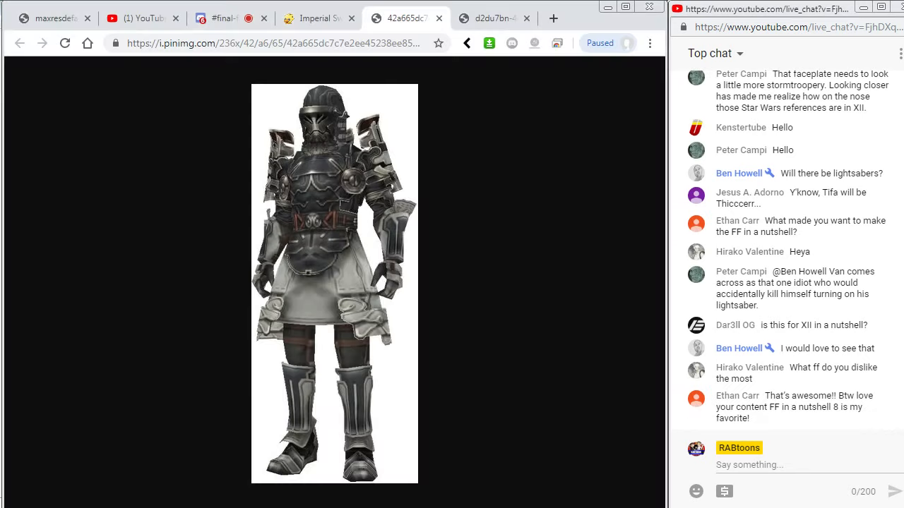
pyautogui.hotkey('alt', 'Tab')
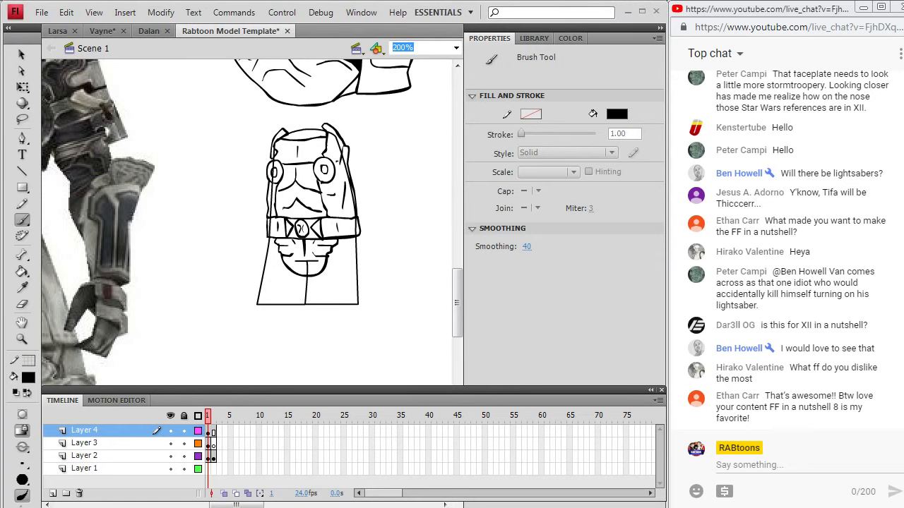
# Check the full-body reference and brush a short line down from the abdomen plate's right edge over the skirt
pyautogui.hotkey('alt', 'Tab')
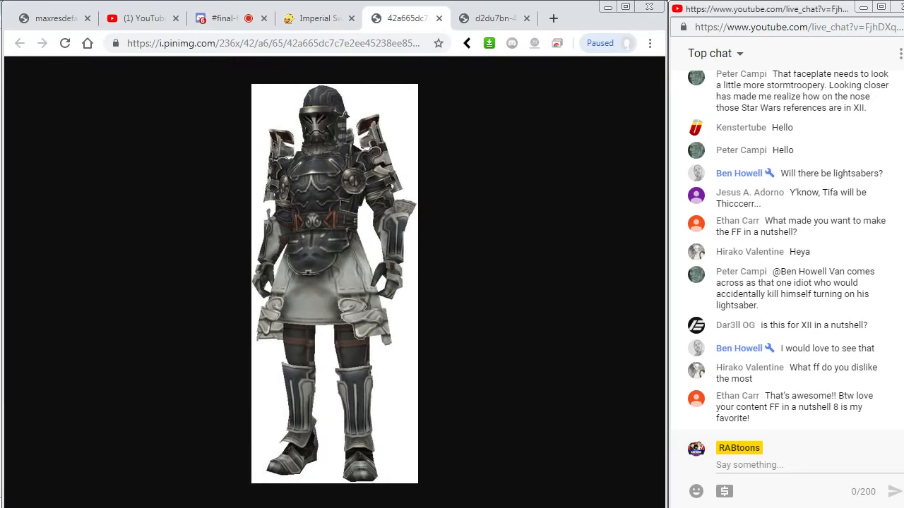
pyautogui.hotkey('alt', 'Tab')
pyautogui.hotkey('alt', 'Tab')
pyautogui.hotkey('alt', 'Tab')
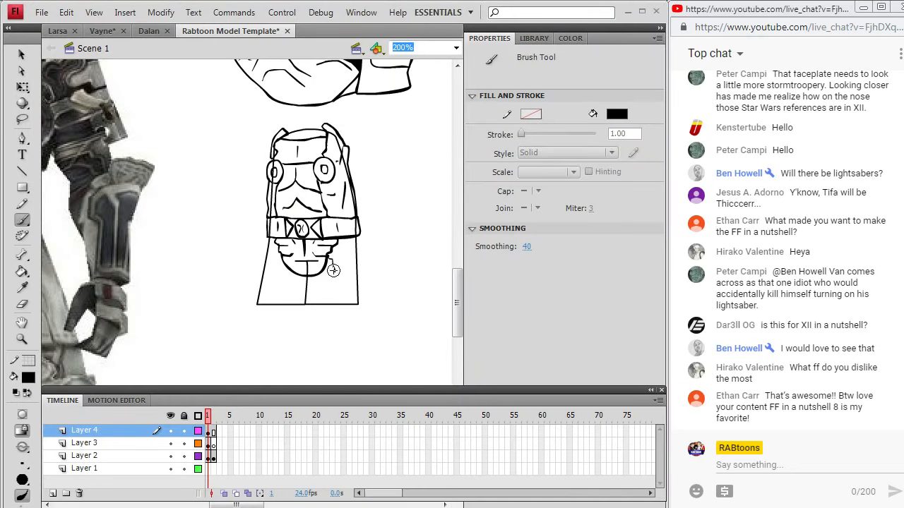
# Move the reference image to show its hip armor and brush the right hip guard and a line below the abdomen plate
pyautogui.click(21, 54)
pyautogui.moveTo(81, 337); pyautogui.dragTo(187, 185)
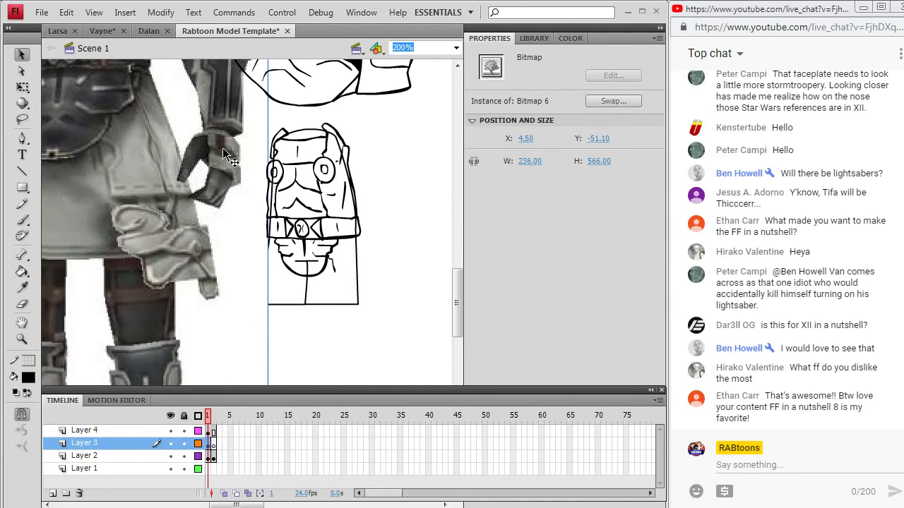
pyautogui.moveTo(161, 289); pyautogui.dragTo(138, 305)
pyautogui.press('b')
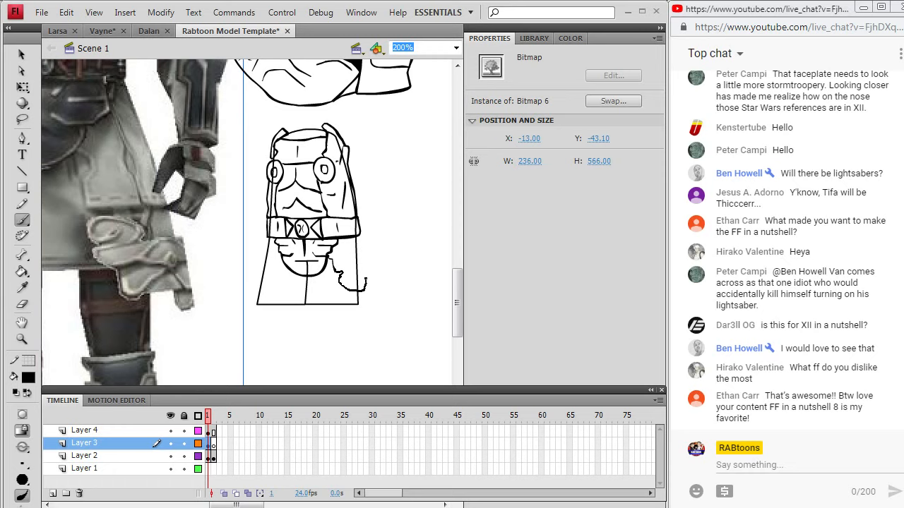
pyautogui.moveTo(359, 270)
pyautogui.mouseDown()
pyautogui.moveTo(338, 262)
pyautogui.moveTo(356, 261)
pyautogui.moveTo(361, 234)
pyautogui.moveTo(360, 272)
pyautogui.moveTo(283, 280)
pyautogui.moveTo(280, 257)
pyautogui.moveTo(283, 281)
pyautogui.mouseUp()
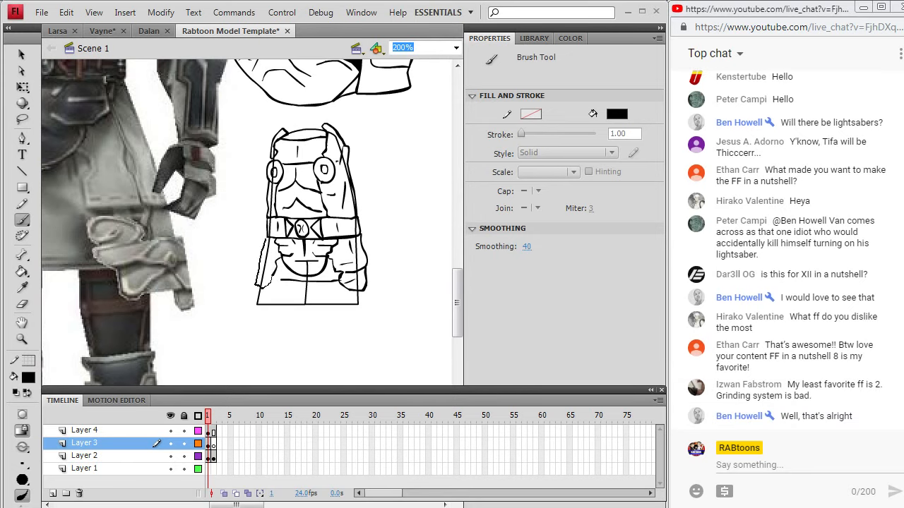
# Brush the left hip guard's outline and inner lines beside the skirt, checking the full-body reference
pyautogui.moveTo(266, 237); pyautogui.dragTo(256, 286)
pyautogui.moveTo(262, 272)
pyautogui.mouseDown()
pyautogui.moveTo(271, 271)
pyautogui.moveTo(271, 260)
pyautogui.mouseUp()
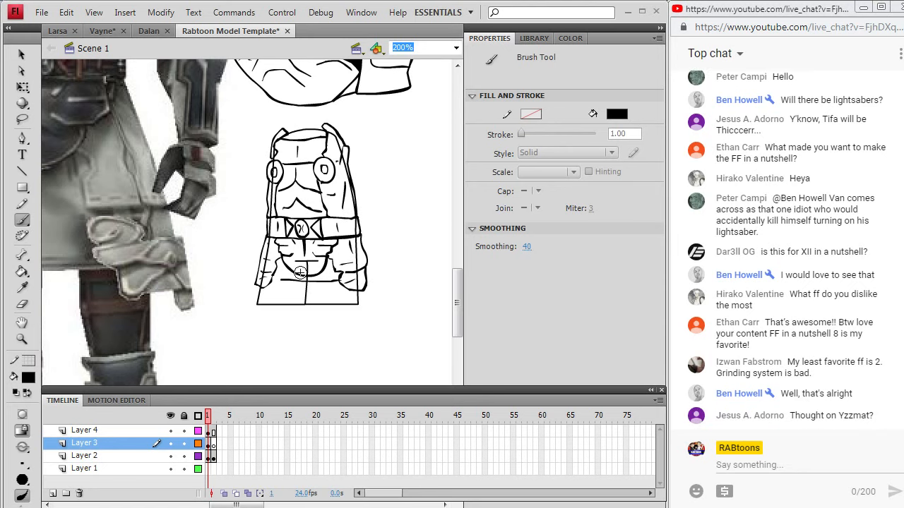
pyautogui.hotkey('alt', 'Tab')
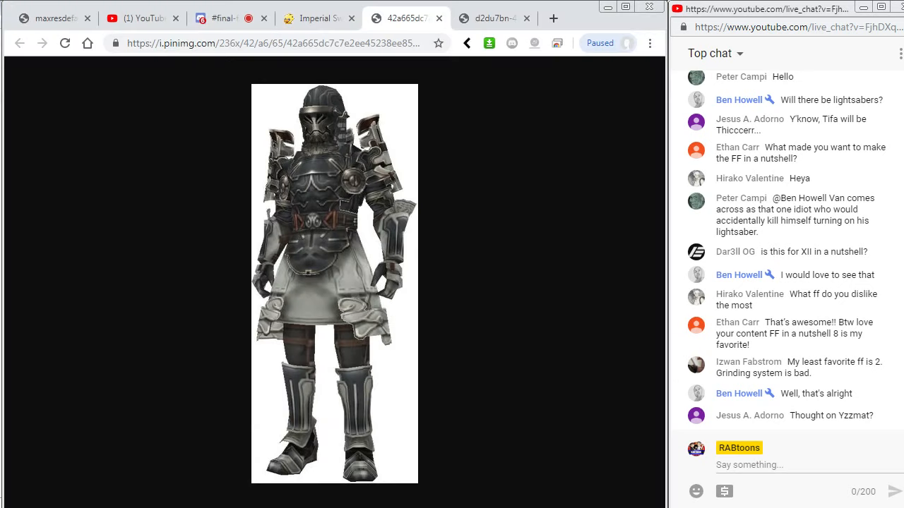
pyautogui.hotkey('alt', 'Tab')
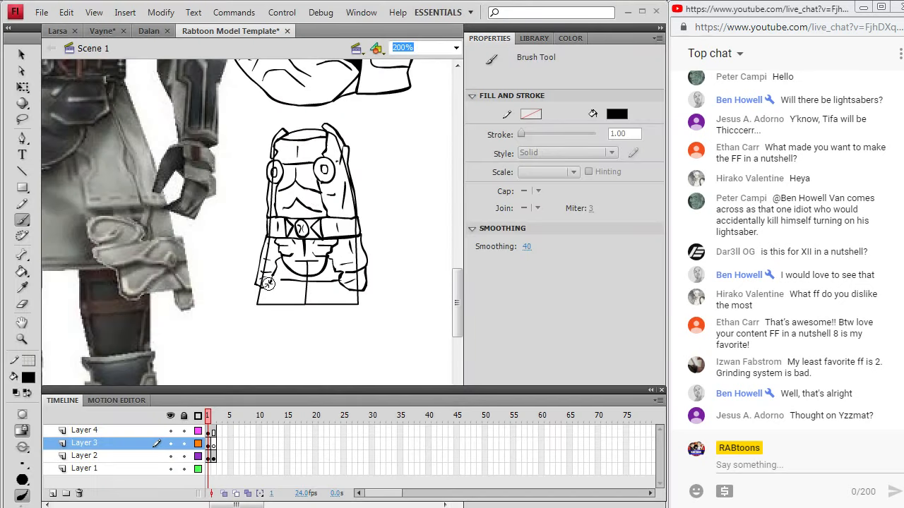
# Brush the wavy fold and hem lines across both halves of the lower skirt, checking the full-body reference
pyautogui.moveTo(280, 284); pyautogui.dragTo(306, 290)
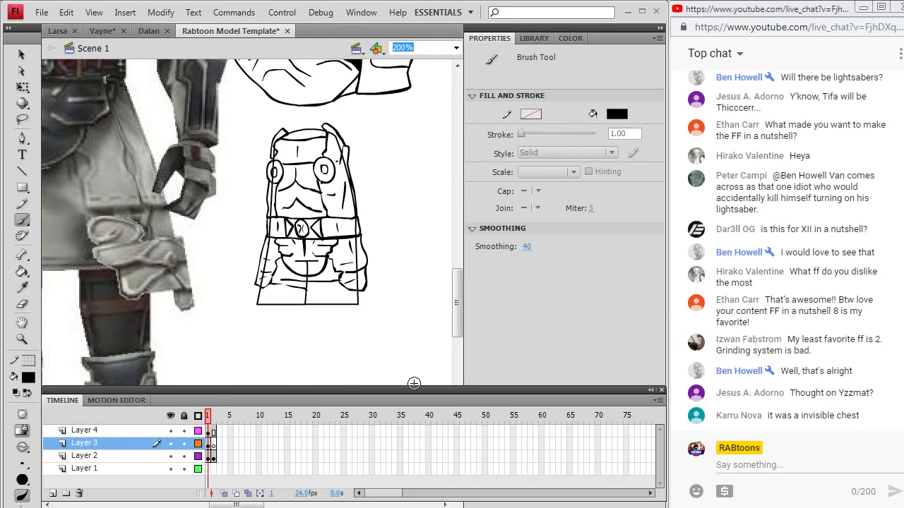
pyautogui.hotkey('alt', 'Tab')
pyautogui.hotkey('alt', 'Tab')
pyautogui.moveTo(260, 298); pyautogui.dragTo(300, 298)
pyautogui.moveTo(307, 289)
pyautogui.mouseDown()
pyautogui.moveTo(343, 285)
pyautogui.moveTo(313, 296)
pyautogui.moveTo(355, 298)
pyautogui.mouseUp()
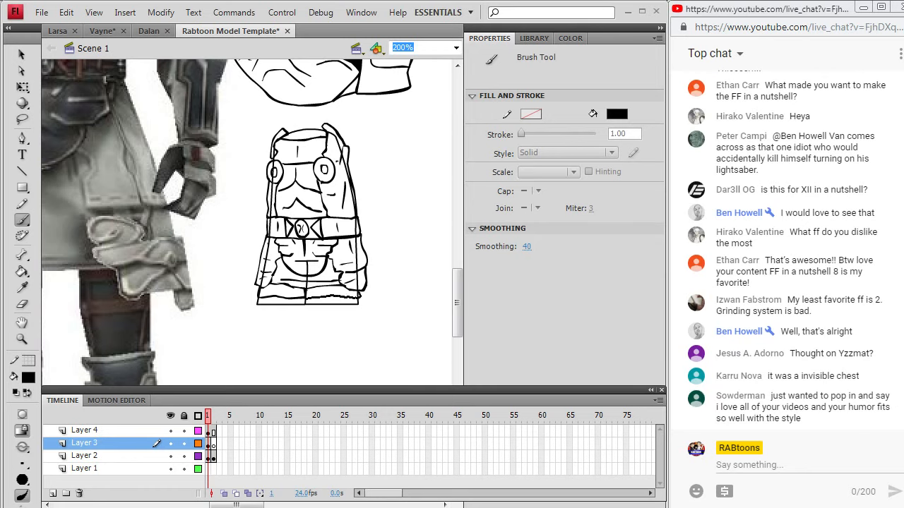
pyautogui.moveTo(267, 301); pyautogui.dragTo(283, 300)
pyautogui.scroll(3, 456, 267)
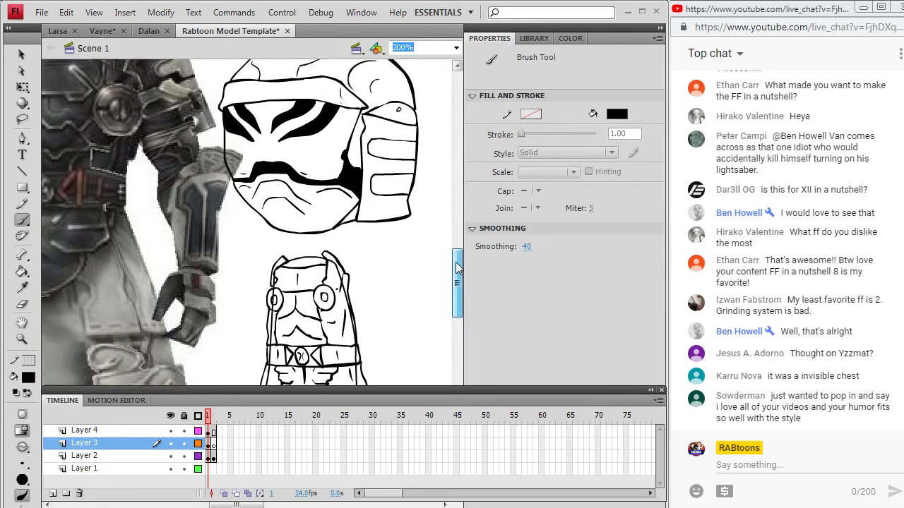
pyautogui.scroll(4, 456, 267)
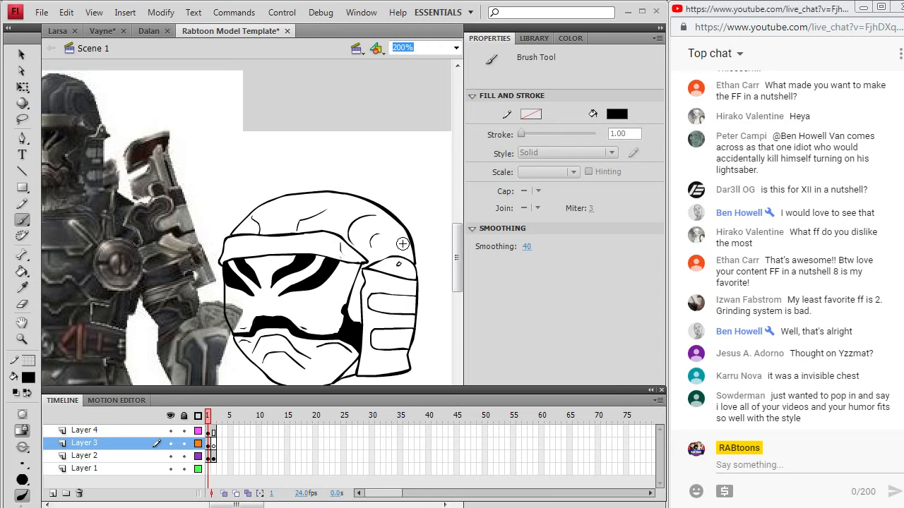
pyautogui.click(425, 507)
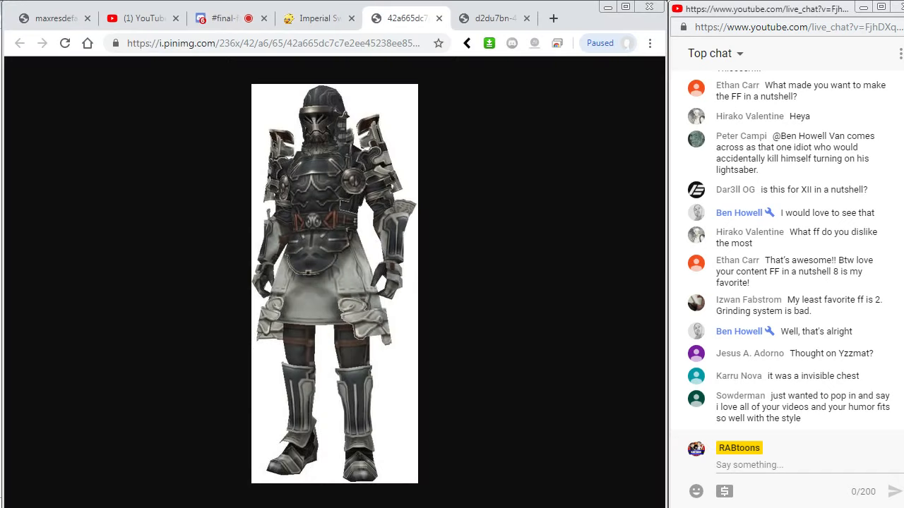
pyautogui.click(441, 507)
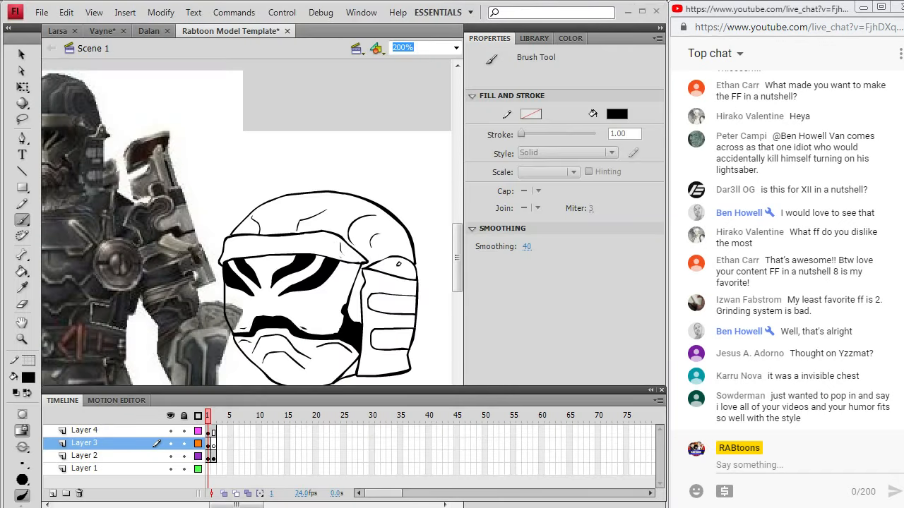
pyautogui.moveTo(459, 240); pyautogui.dragTo(456, 275)
pyautogui.click(21, 288)
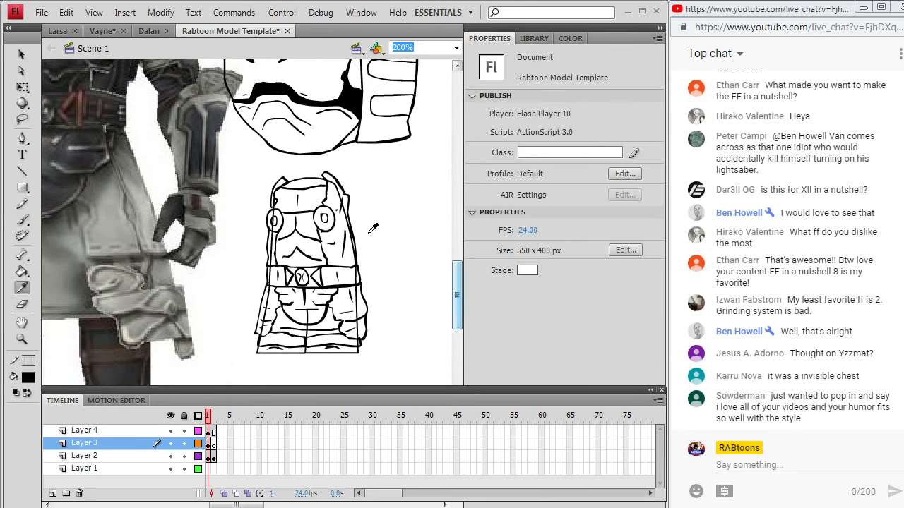
# Cut the artwork from frame 1 of Layer 4 and paste it in place on frame 1 of Layer 2
pyautogui.click(22, 54)
pyautogui.click(208, 432)
pyautogui.hotkey('ctrl', 'x')
pyautogui.click(208, 457)
pyautogui.click(68, 13)
pyautogui.click(85, 113)
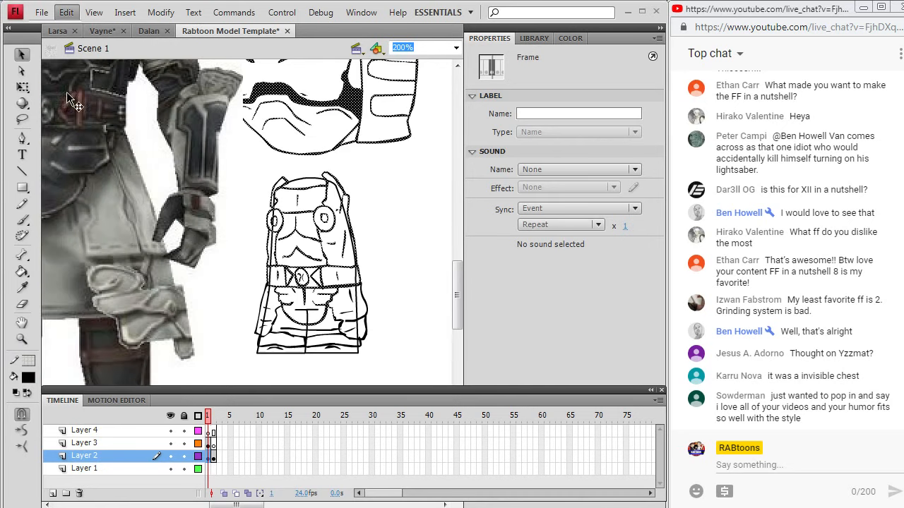
# Try deleting the template line along the skirt's right side, and undo the deletion
pyautogui.click(270, 319)
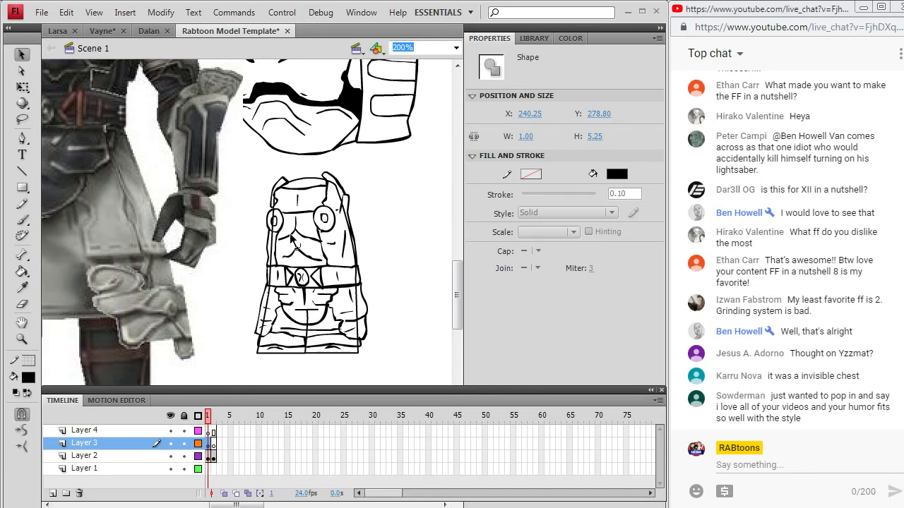
pyautogui.click(359, 321)
pyautogui.press('Delete')
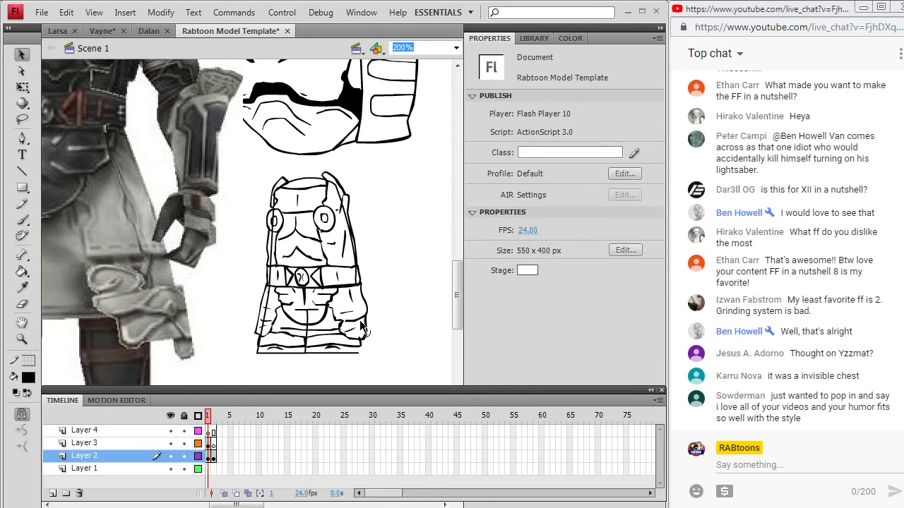
pyautogui.hotkey('ctrl', 'z')
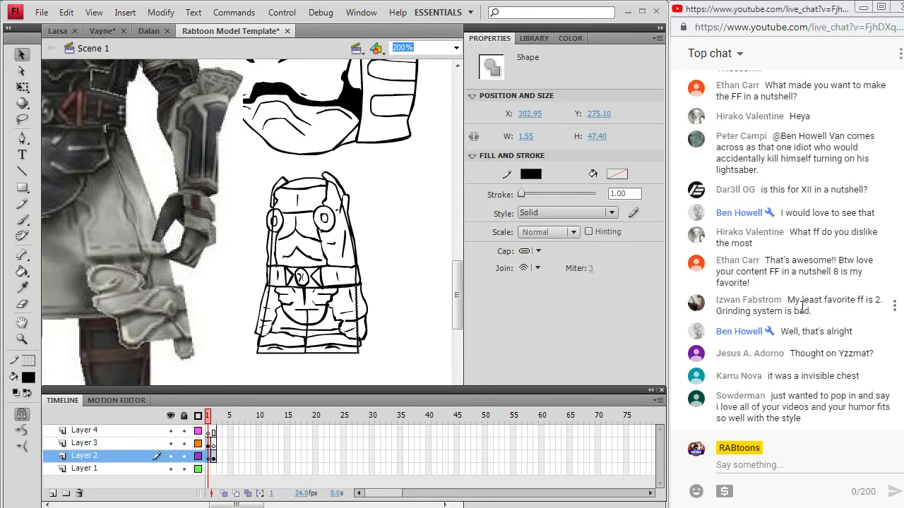
# Cut the brush strokes and reference image from frame 1 of Layer 3 and paste them in place on Layer 2
pyautogui.click(208, 447)
pyautogui.click(210, 456)
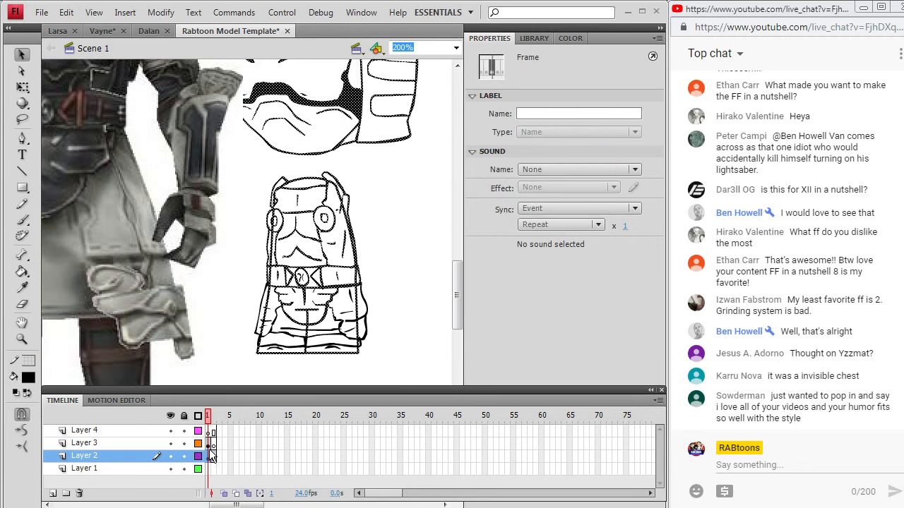
pyautogui.click(210, 443)
pyautogui.click(66, 12)
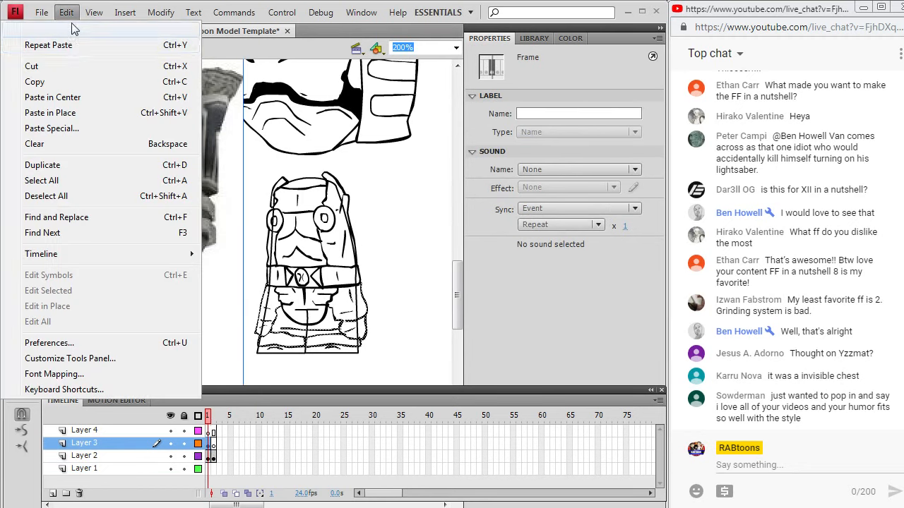
pyautogui.click(282, 232)
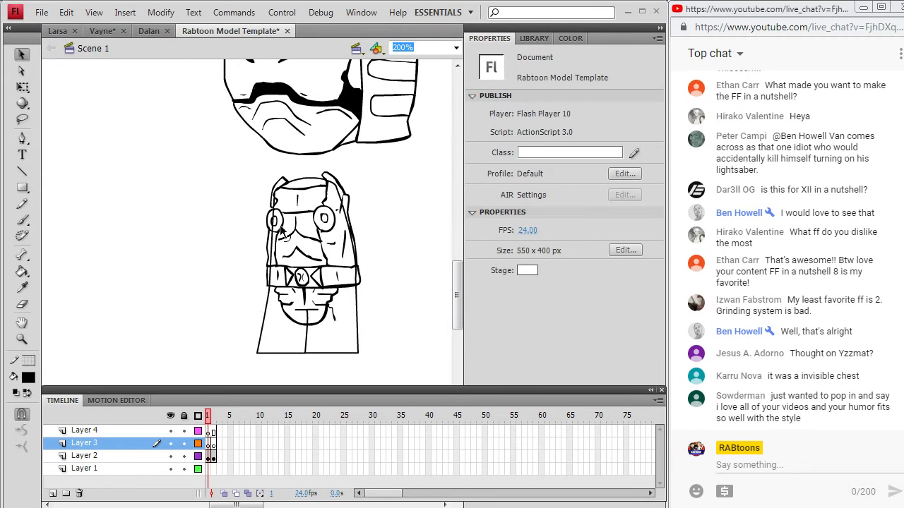
pyautogui.click(211, 455)
pyautogui.click(208, 455)
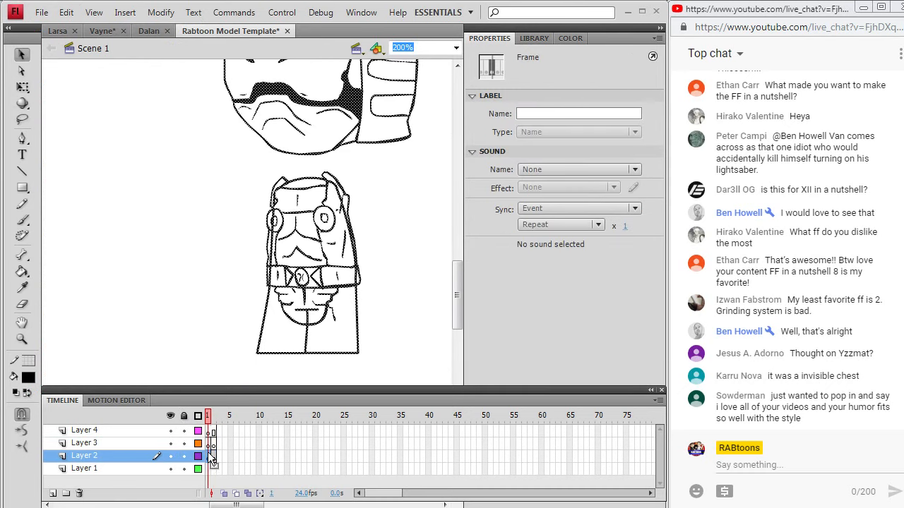
pyautogui.click(65, 12)
pyautogui.click(50, 113)
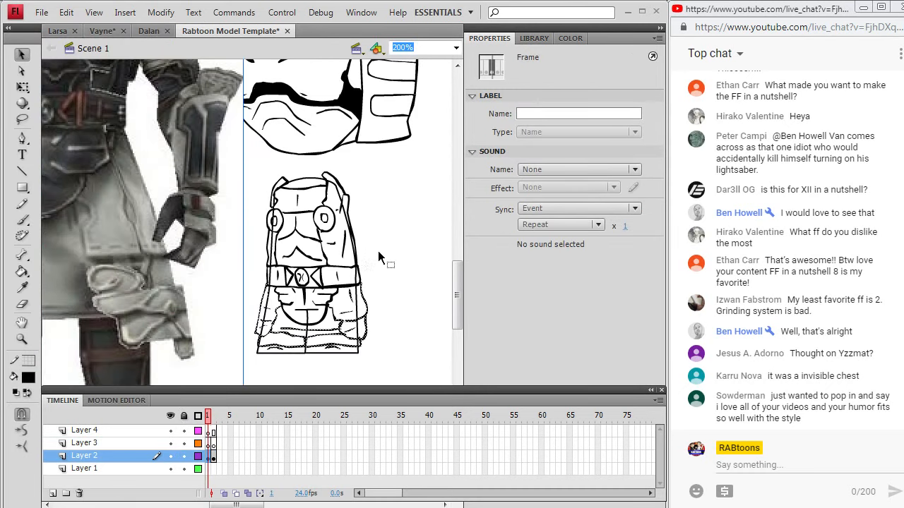
# Delete the leftover template line segments running through the left hip guard and up to the belt
pyautogui.click(269, 317)
pyautogui.click(263, 327)
pyautogui.press('Delete')
pyautogui.click(266, 312)
pyautogui.press('Delete')
pyautogui.click(269, 294)
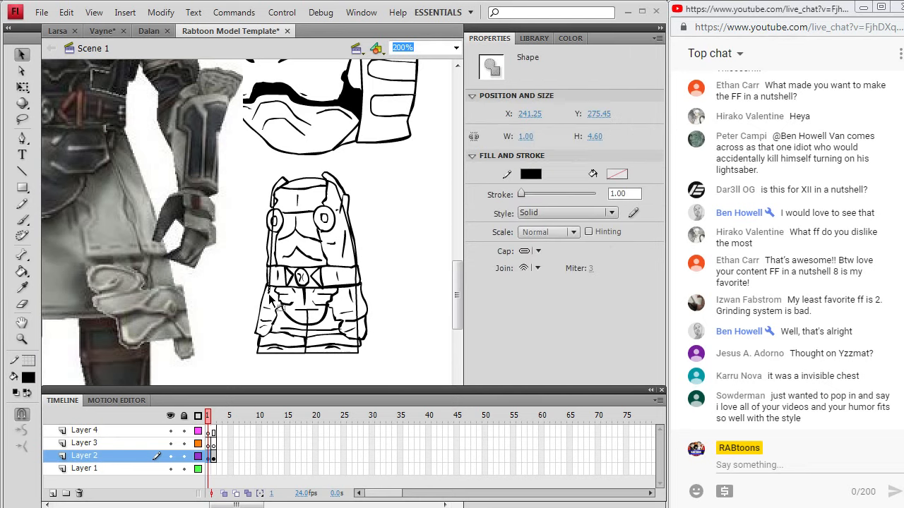
pyautogui.press('Delete')
pyautogui.click(270, 284)
pyautogui.press('Delete')
# Delete the leftover template line segments from the belt's right end down through the right hip guard
pyautogui.click(356, 280)
pyautogui.press('Delete')
pyautogui.click(358, 292)
pyautogui.press('Delete')
pyautogui.click(359, 311)
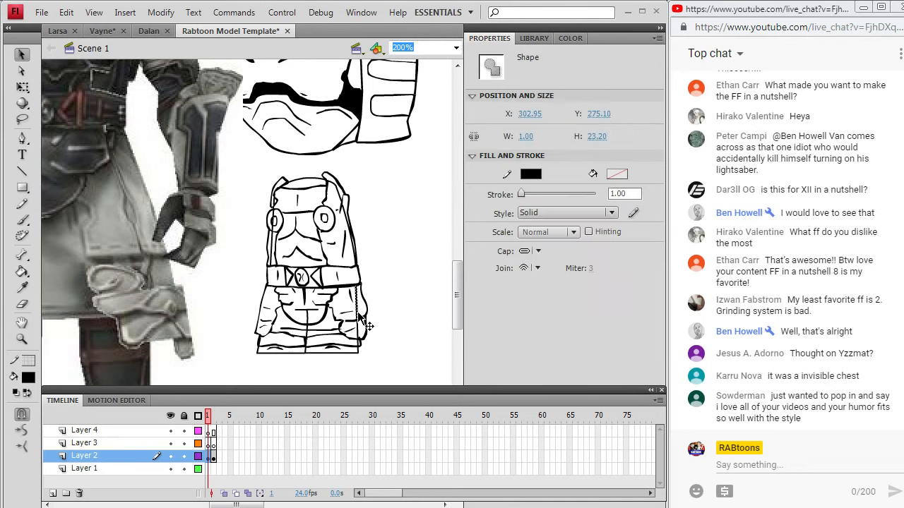
pyautogui.press('Delete')
pyautogui.click(357, 330)
pyautogui.press('Delete')
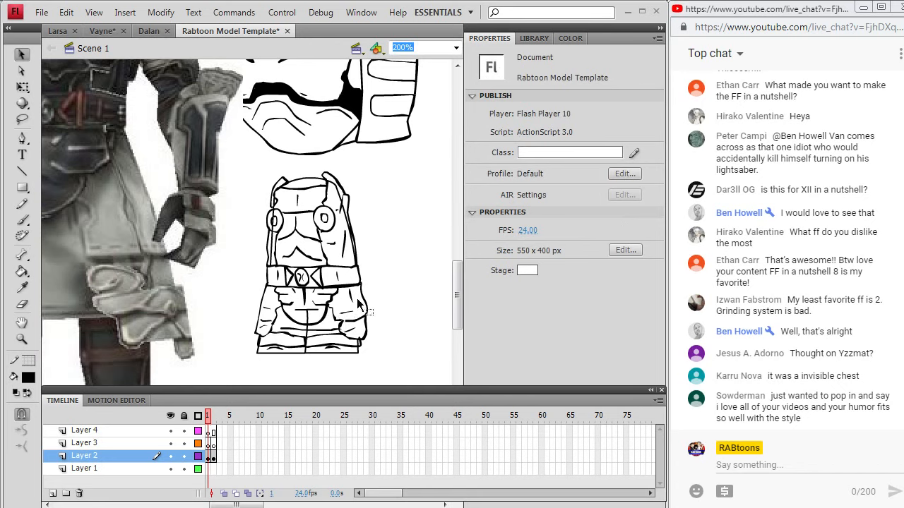
# Delete the vertical center segment and the short horizontal line inside the lower abdomen plate
pyautogui.click(307, 311)
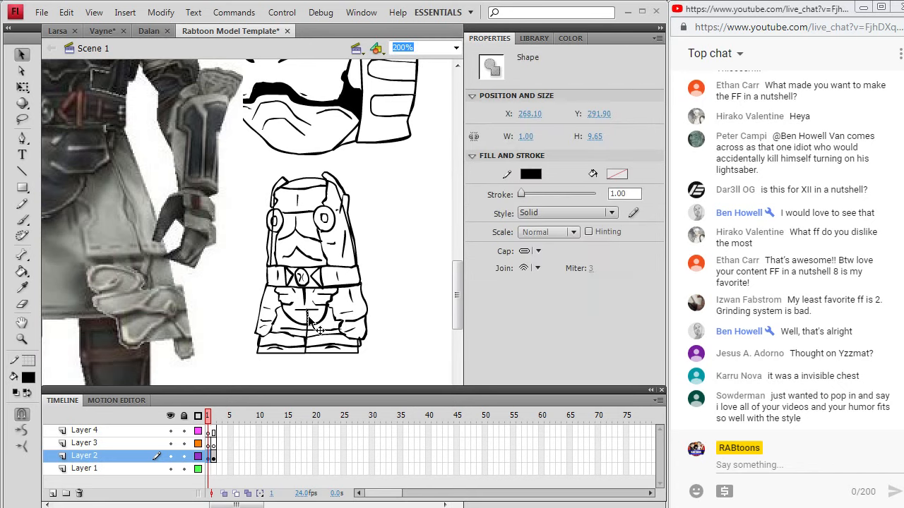
pyautogui.press('Delete')
pyautogui.click(309, 313)
pyautogui.press('Delete')
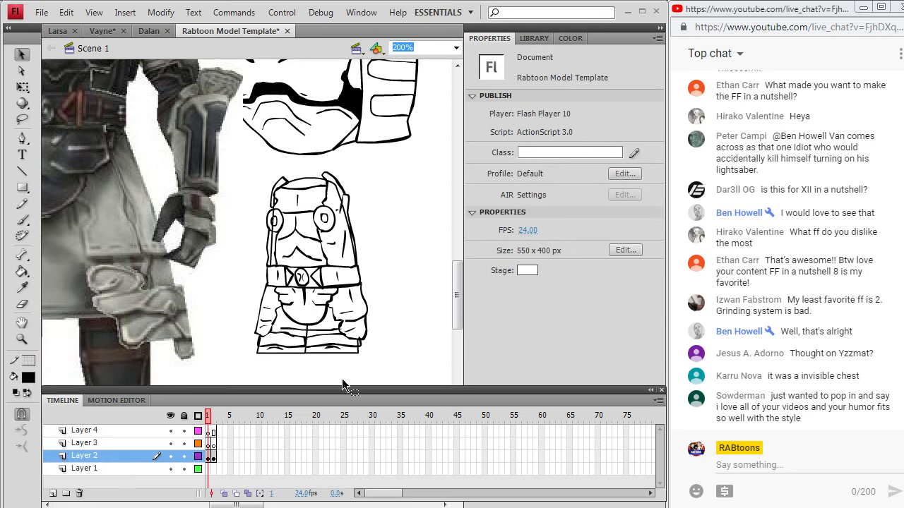
# Delete the template's left side line segments beside the chest and through the left round disc
pyautogui.click(273, 248)
pyautogui.press('Delete')
pyautogui.click(274, 226)
pyautogui.press('Delete')
pyautogui.click(274, 220)
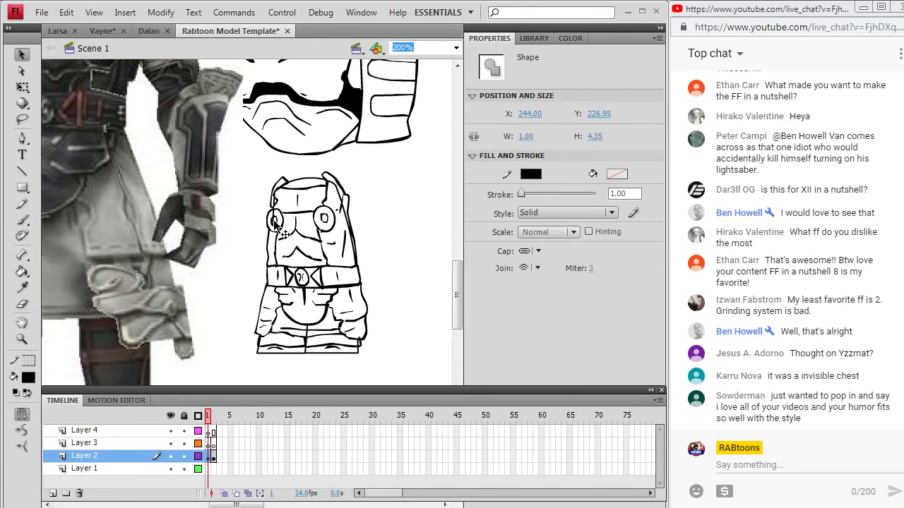
pyautogui.press('Delete')
pyautogui.click(274, 215)
pyautogui.press('Delete')
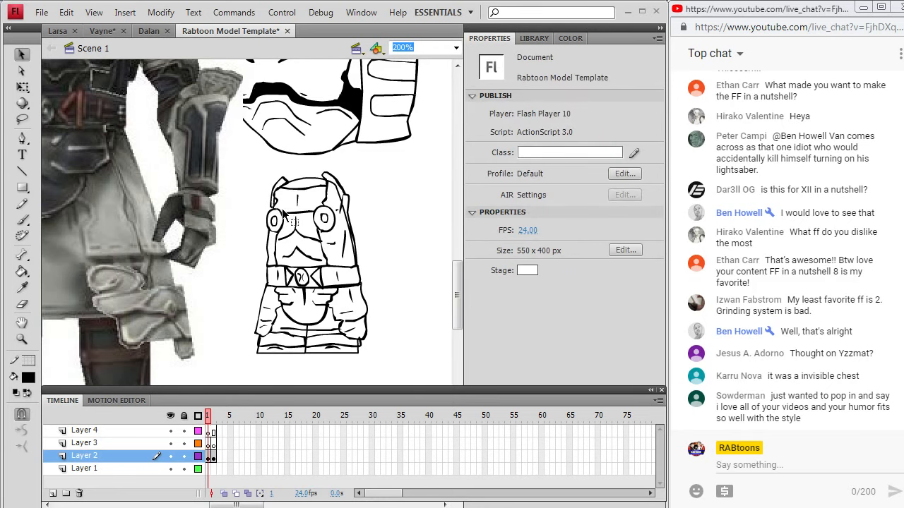
# Delete the leftover template line segments around the upper chest near both shoulders
pyautogui.click(279, 215)
pyautogui.press('Delete')
pyautogui.click(282, 199)
pyautogui.press('Delete')
pyautogui.click(339, 190)
pyautogui.press('Delete')
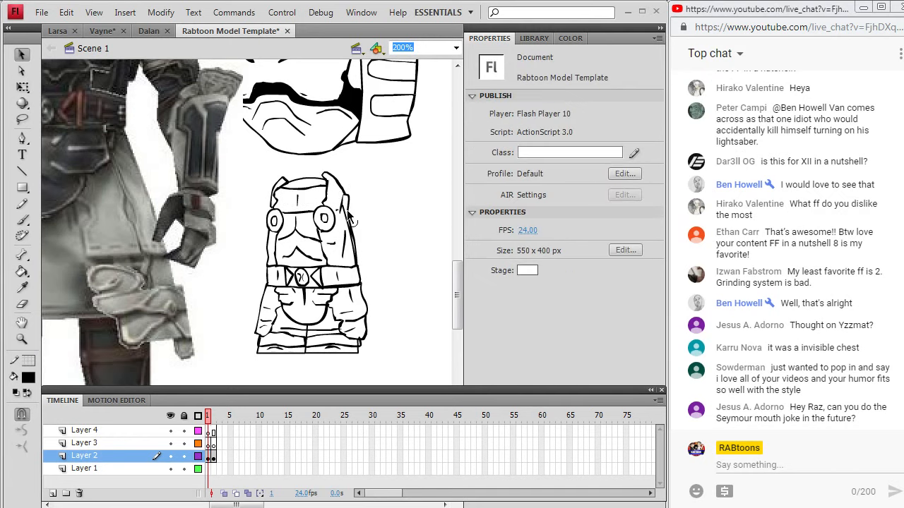
# Delete the template's right torso side line above the belt and the stray segment near the skirt's lower right corner
pyautogui.click(345, 216)
pyautogui.click(363, 200)
pyautogui.click(346, 215)
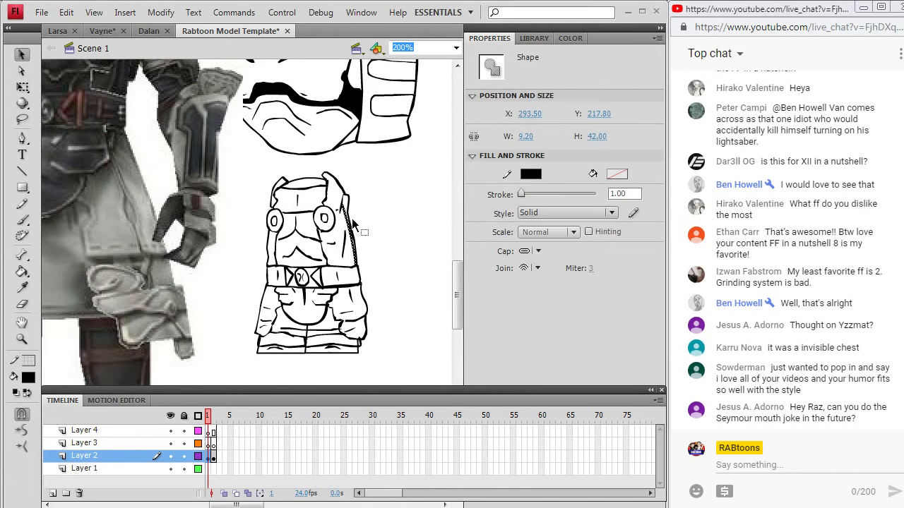
pyautogui.press('Delete')
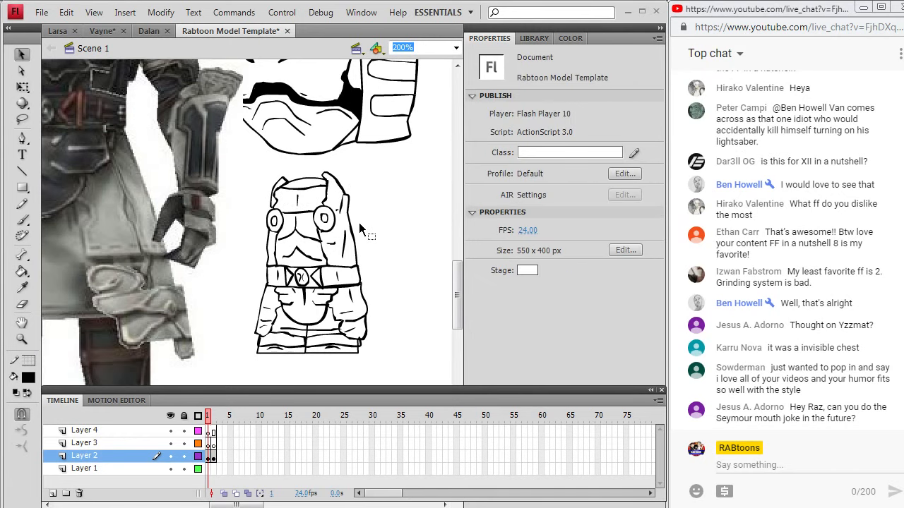
pyautogui.click(361, 345)
pyautogui.press('Delete')
# Fill the skirt's left and right side flaps and the lower abdomen plate with light grey sampled from the reference skirt
pyautogui.hscroll(-5, 390, 221)
pyautogui.click(22, 288)
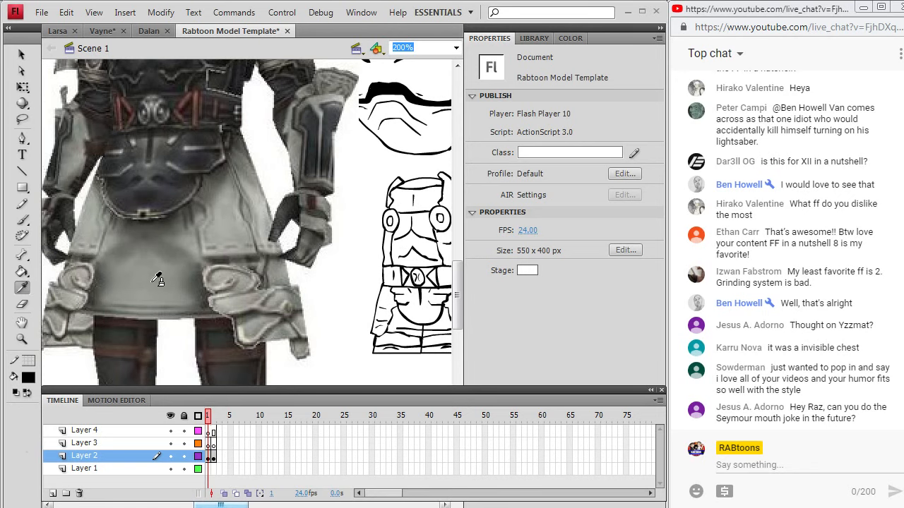
pyautogui.click(233, 225)
pyautogui.click(380, 312)
pyautogui.click(399, 296)
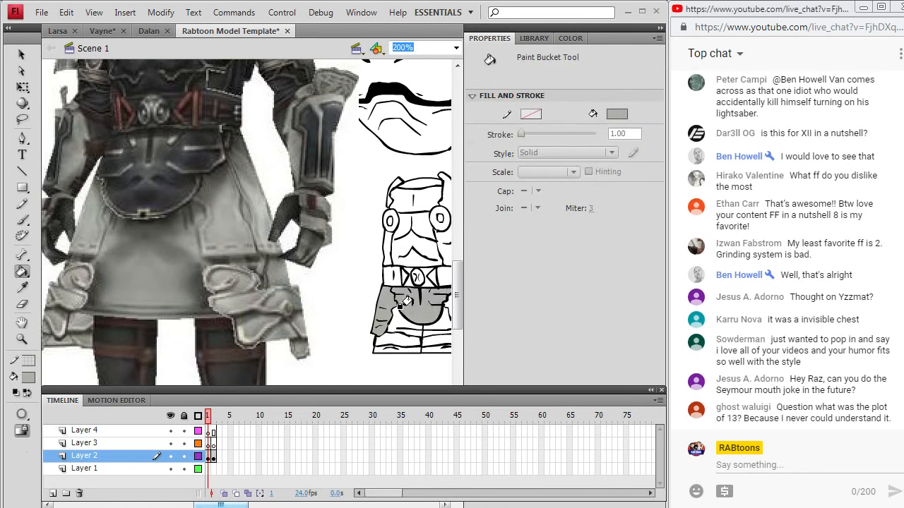
pyautogui.click(420, 311)
pyautogui.moveTo(221, 505); pyautogui.dragTo(229, 506)
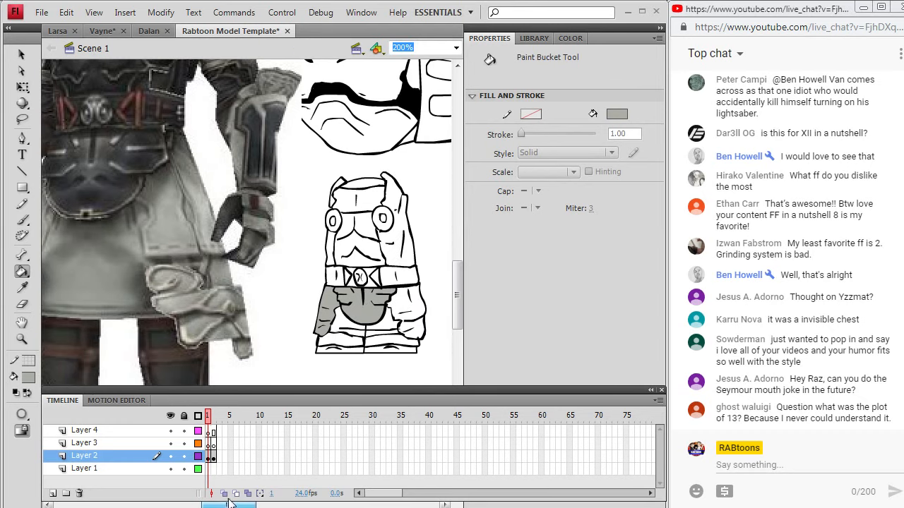
pyautogui.click(393, 314)
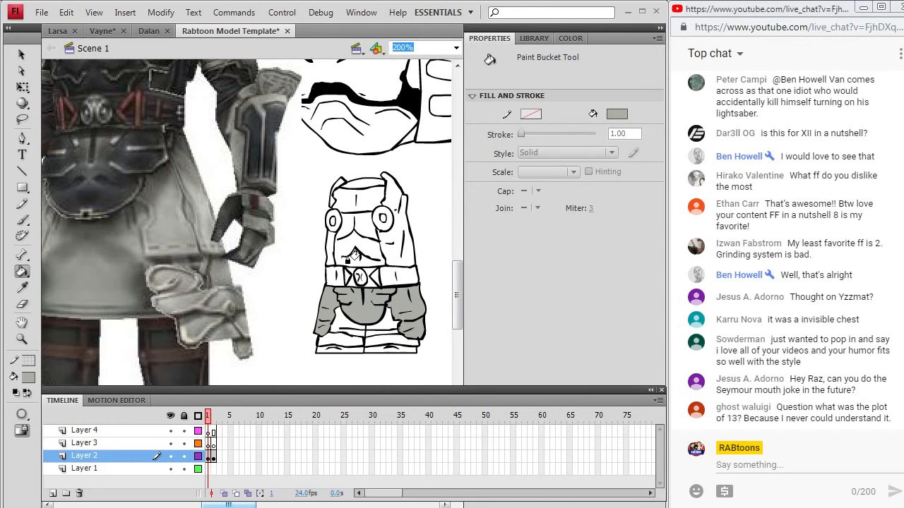
# Fill the lower abdomen plate and both side sections of the belt with dark grey sampled from the reference armor
pyautogui.press('i')
pyautogui.click(94, 174)
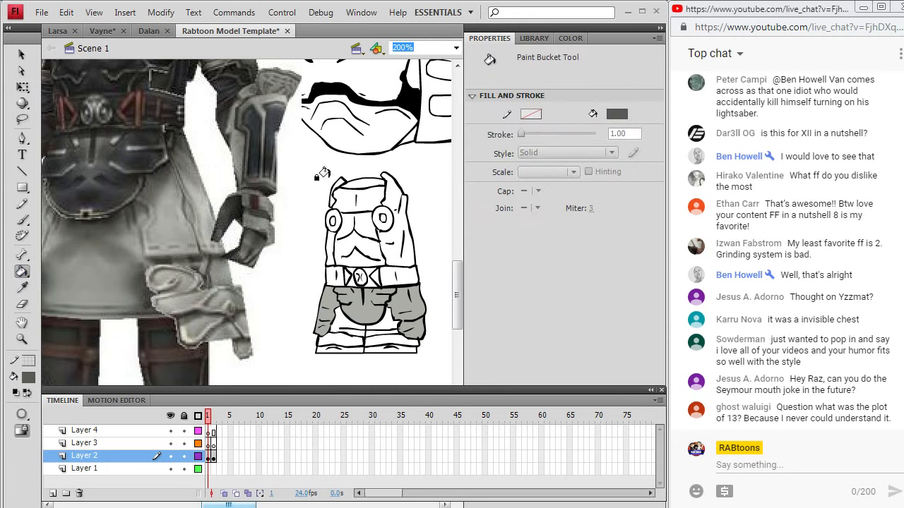
pyautogui.click(345, 296)
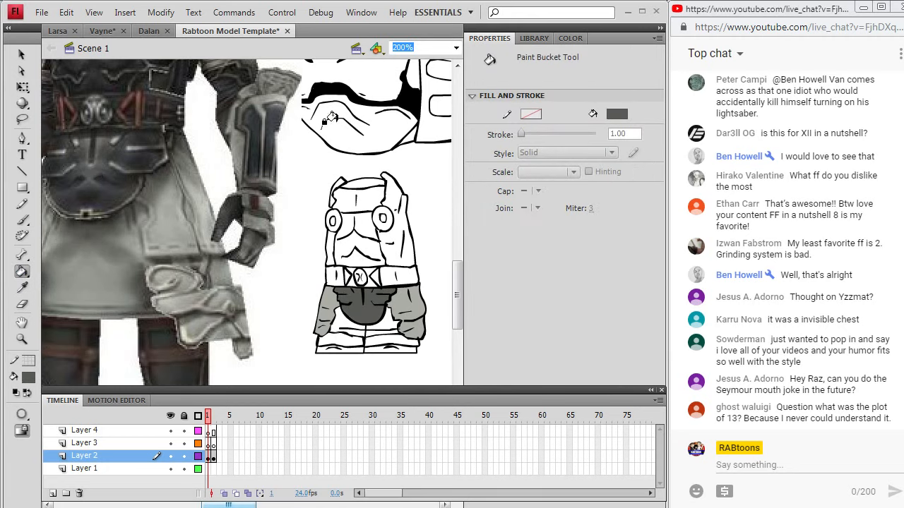
pyautogui.scroll(3, 460, 296)
pyautogui.click(329, 337)
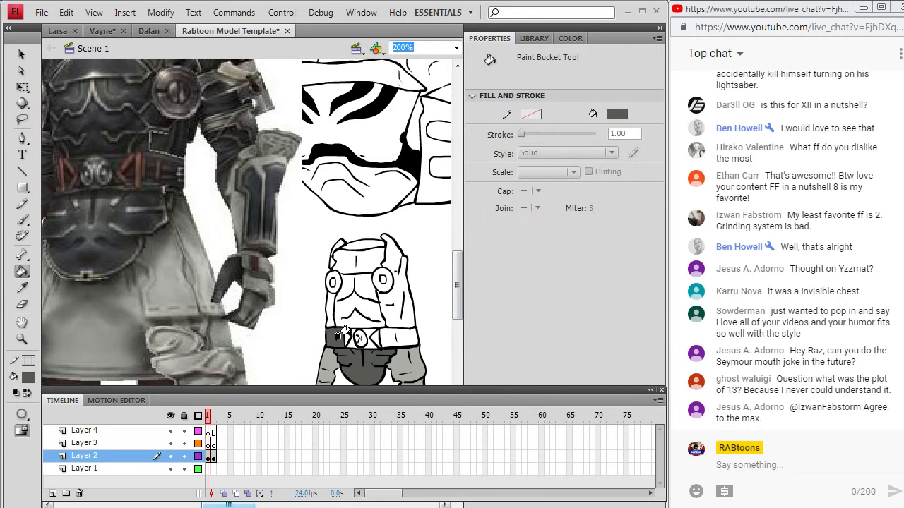
pyautogui.click(395, 336)
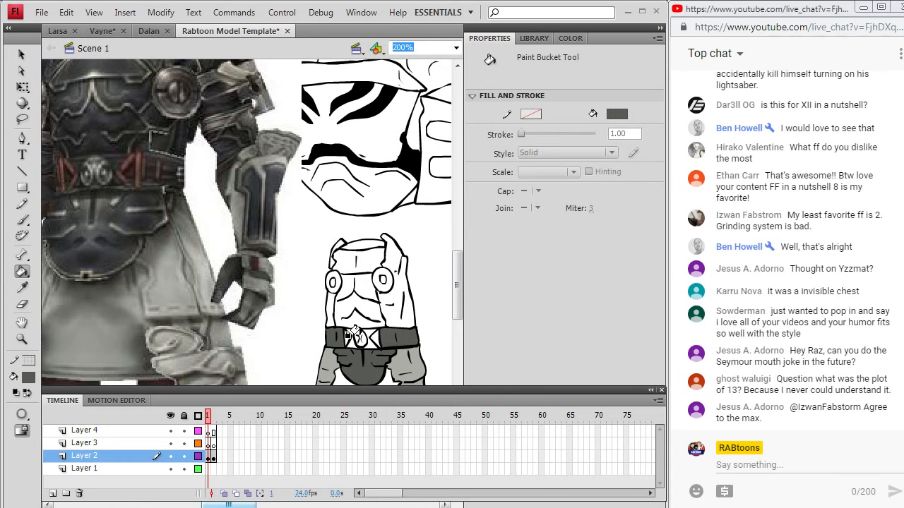
pyautogui.click(353, 333)
# Color the belt buckle and the two triangles beside it with grey and reddish brown sampled from the reference belt
pyautogui.press('i')
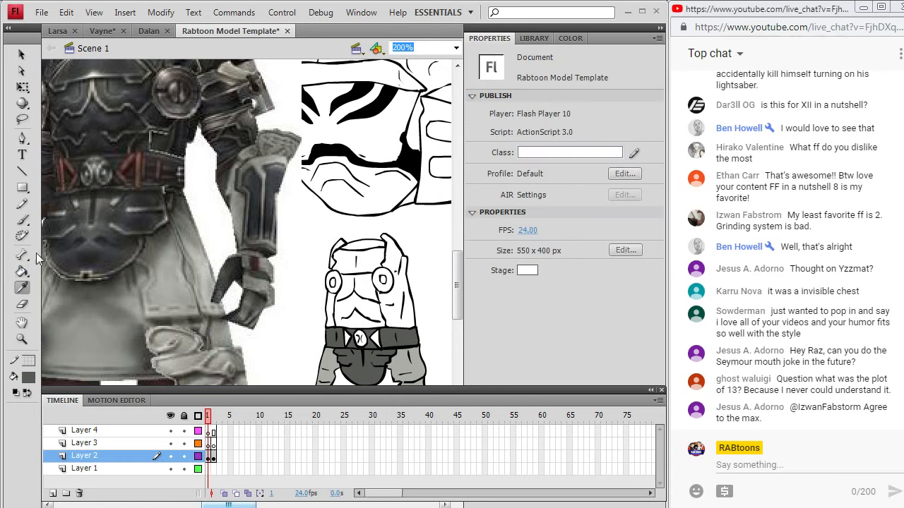
pyautogui.click(108, 163)
pyautogui.click(360, 339)
pyautogui.press('i')
pyautogui.click(129, 170)
pyautogui.click(347, 338)
pyautogui.click(376, 338)
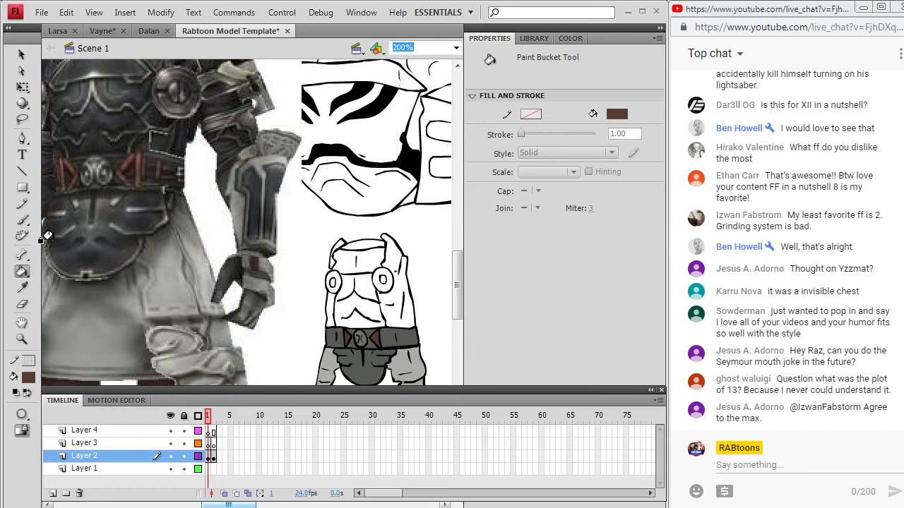
# Fill both round chest discs with grey sampled from the reference's shoulder disc
pyautogui.press('i')
pyautogui.click(168, 89)
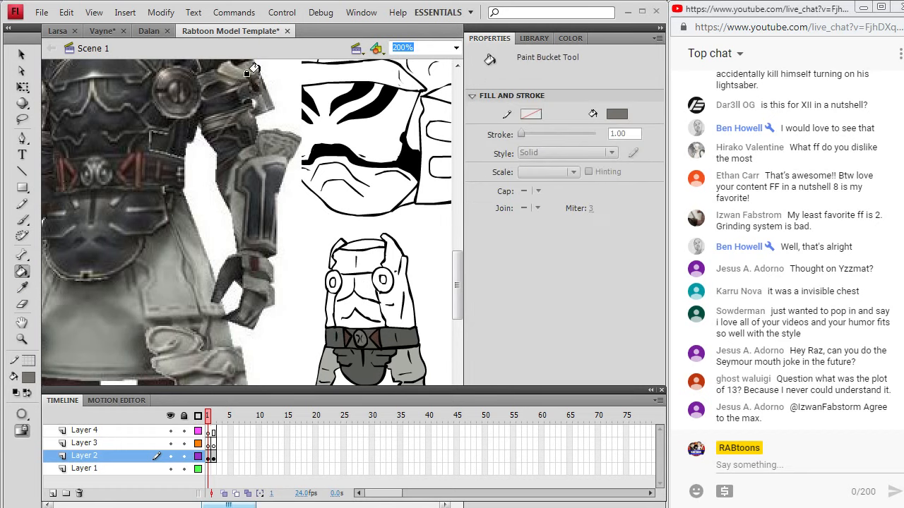
pyautogui.click(330, 278)
pyautogui.click(380, 276)
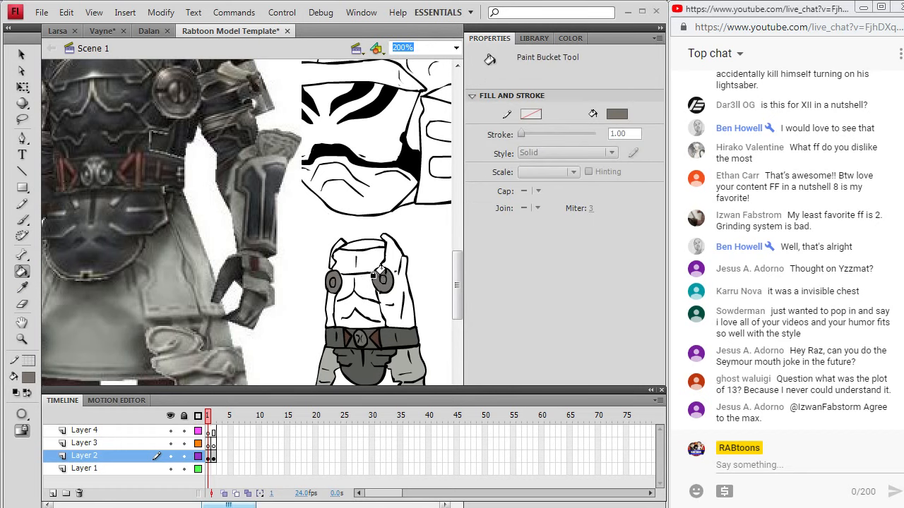
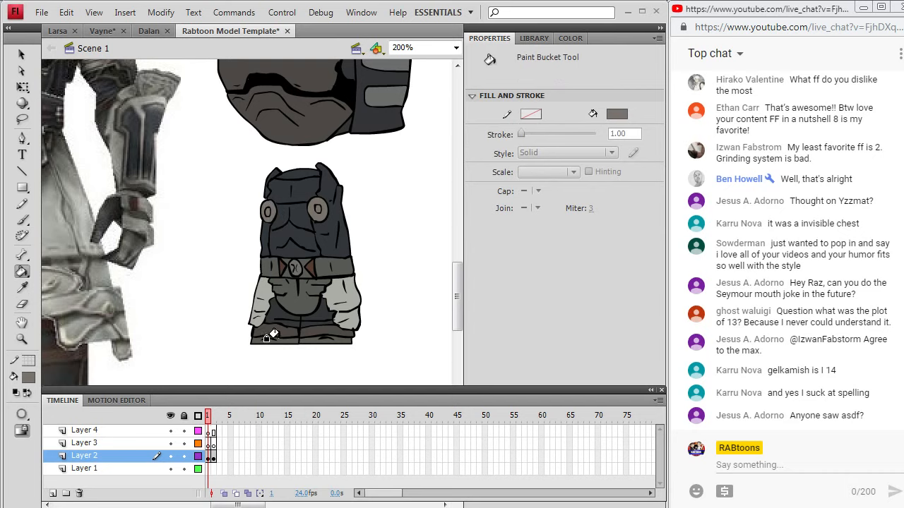
# Delete the reference picture of the soldier beside the drawing
pyautogui.press('v')
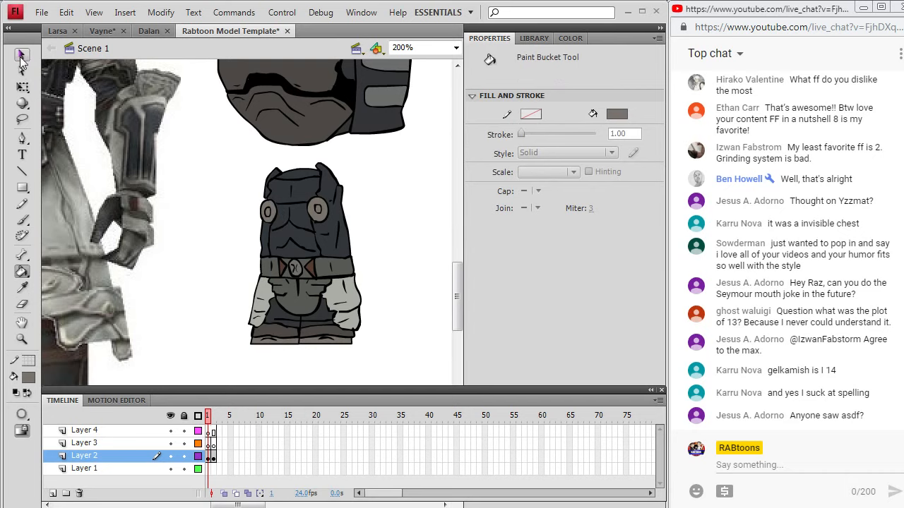
pyautogui.click(91, 269)
pyautogui.press('Delete')
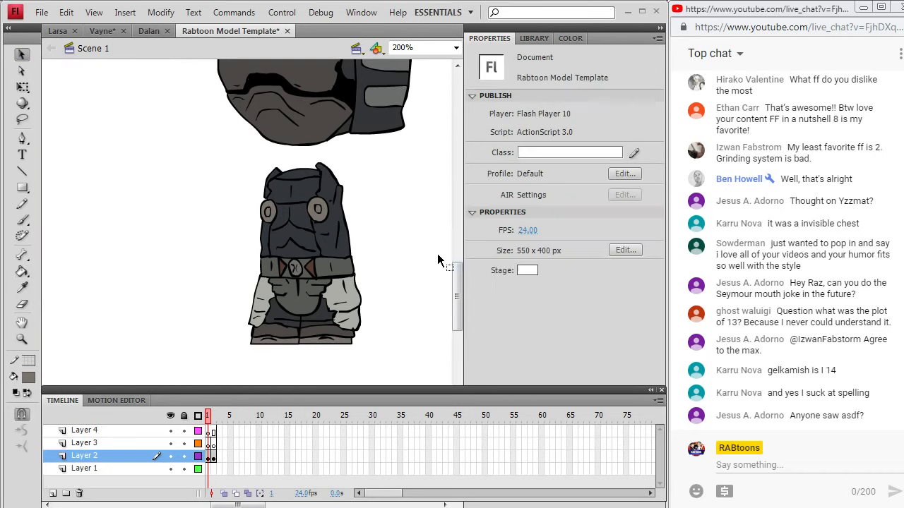
# Shade the left side of the mask's face, chin and headband with a darker brown
pyautogui.moveTo(461, 290); pyautogui.dragTo(460, 255)
pyautogui.click(240, 236)
pyautogui.click(258, 290)
pyautogui.click(234, 172)
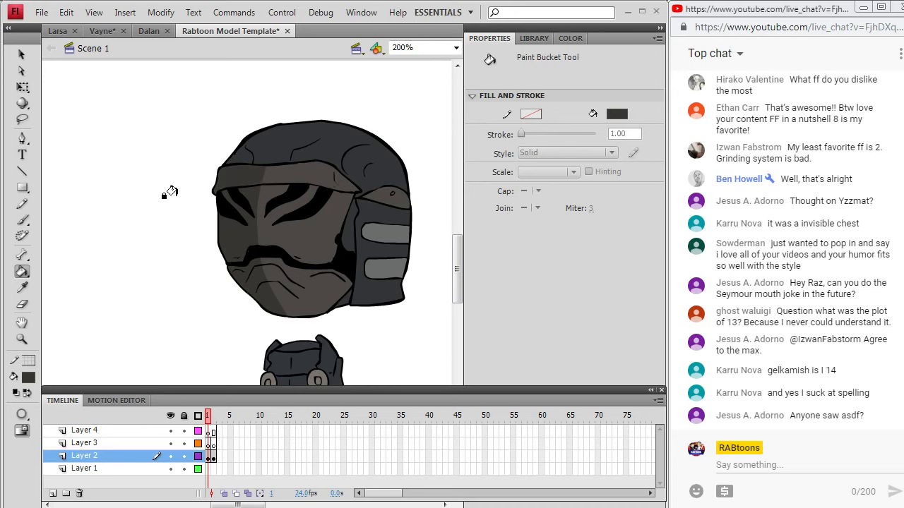
# Darken the sampled helmet dome color to luminance 30 and fill the dome's left section with it
pyautogui.click(22, 287)
pyautogui.click(283, 132)
pyautogui.click(29, 378)
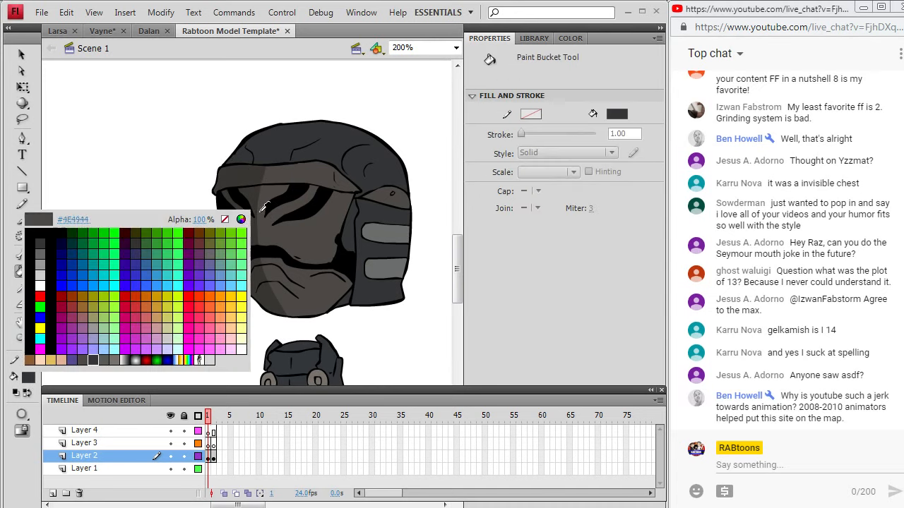
pyautogui.click(243, 216)
pyautogui.moveTo(483, 275); pyautogui.dragTo(485, 286)
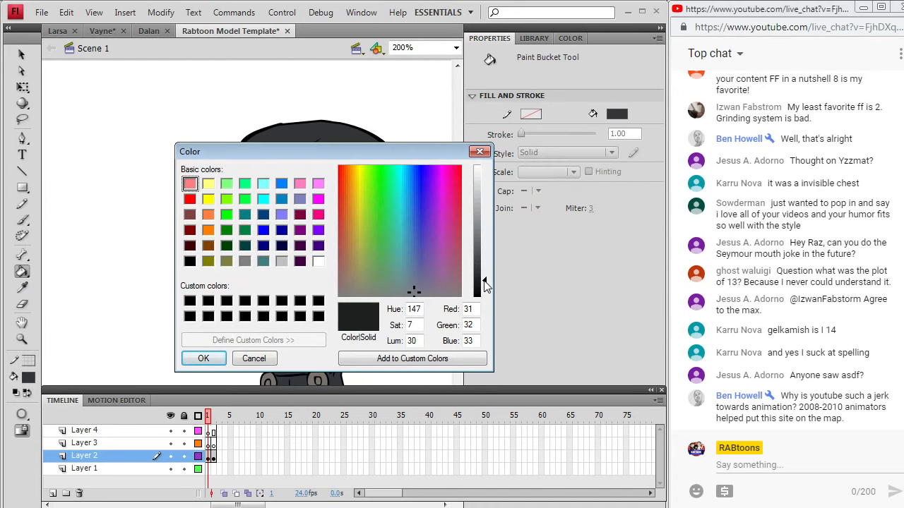
pyautogui.click(215, 360)
pyautogui.click(235, 151)
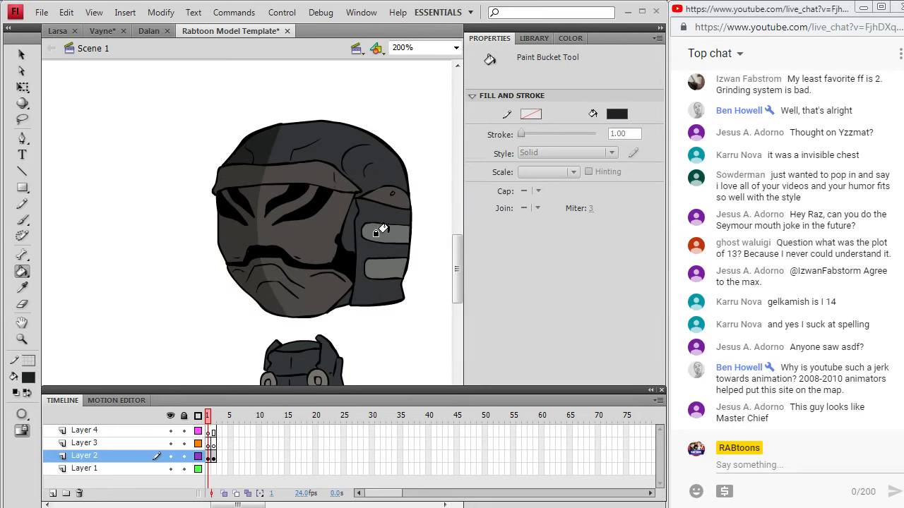
pyautogui.moveTo(458, 260)
pyautogui.mouseDown()
pyautogui.moveTo(457, 272)
pyautogui.moveTo(456, 252)
pyautogui.moveTo(457, 283)
pyautogui.mouseUp()
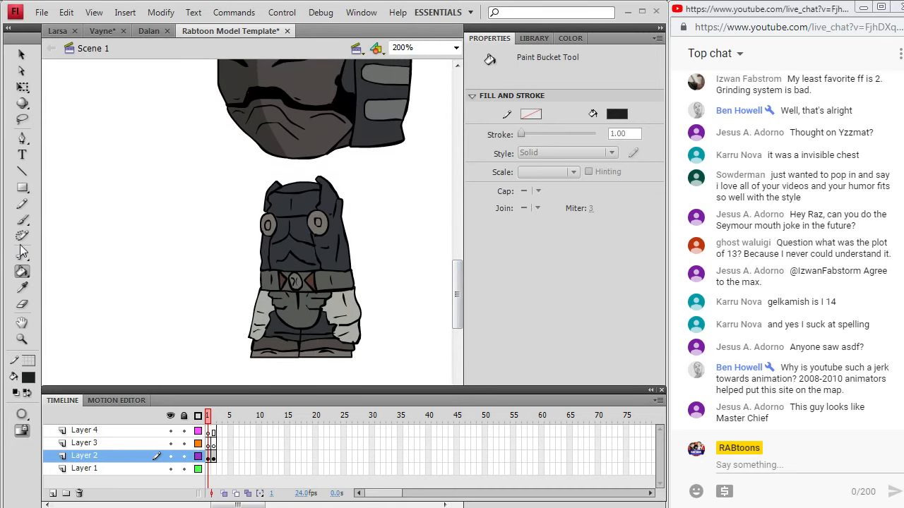
pyautogui.click(22, 288)
pyautogui.moveTo(456, 288)
pyautogui.mouseDown()
pyautogui.moveTo(456, 274)
pyautogui.moveTo(456, 283)
pyautogui.mouseUp()
pyautogui.press('k')
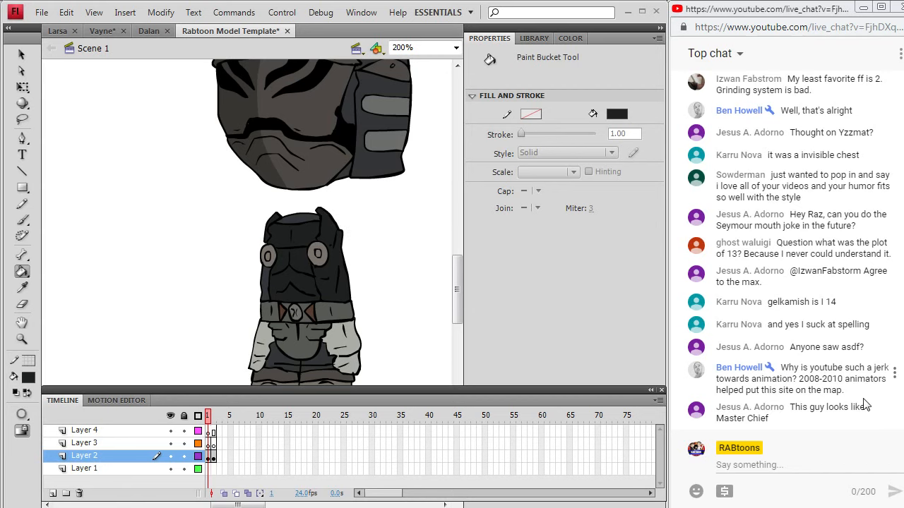
pyautogui.hotkey('ctrl', 'z')
# Draw a vertical shadow boundary with the Pencil tool down the left part of the torso, from collar to hem
pyautogui.press('y')
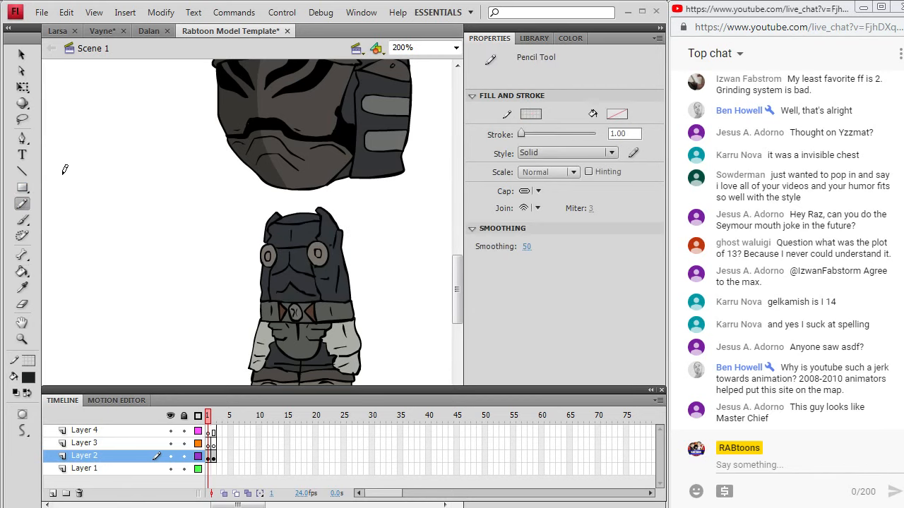
pyautogui.click(210, 455)
pyautogui.moveTo(457, 291); pyautogui.dragTo(457, 298)
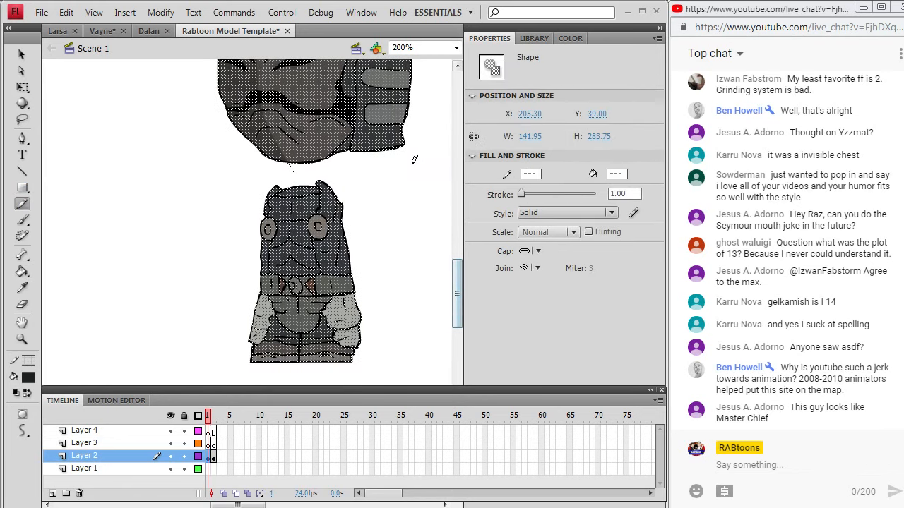
pyautogui.click(288, 185)
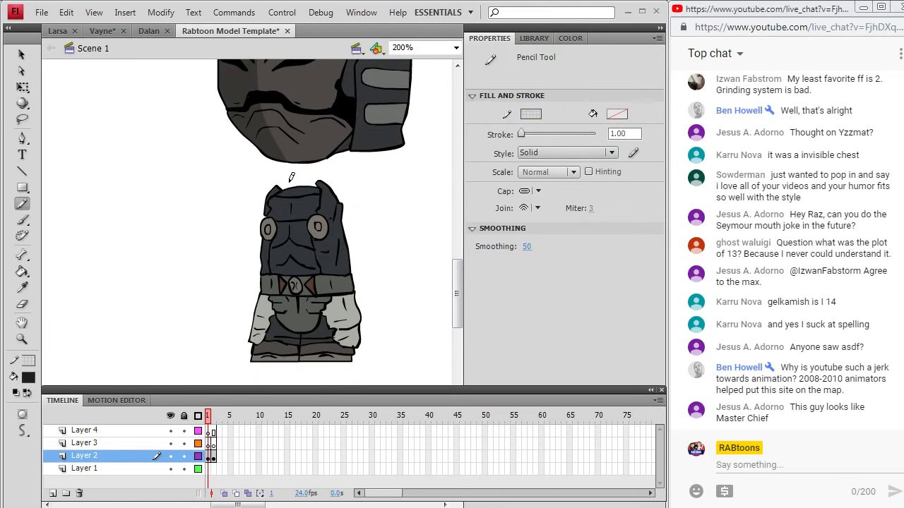
pyautogui.moveTo(278, 290); pyautogui.dragTo(276, 378)
# Fill the shadowed left sections of the collar, chest, torso side and dark skirt with the helmet's dark shade
pyautogui.press('i')
pyautogui.moveTo(457, 289)
pyautogui.mouseDown()
pyautogui.moveTo(458, 265)
pyautogui.moveTo(458, 289)
pyautogui.mouseUp()
pyautogui.click(272, 120)
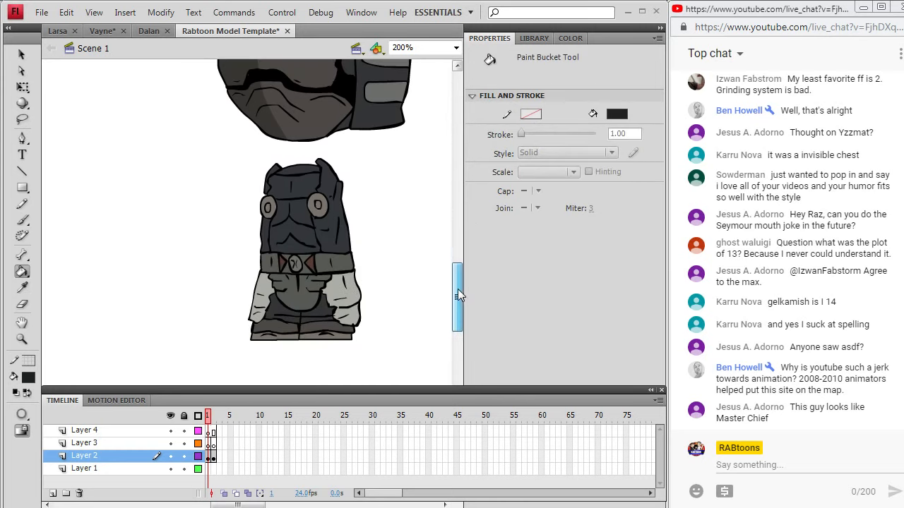
pyautogui.click(268, 175)
pyautogui.click(277, 181)
pyautogui.click(279, 170)
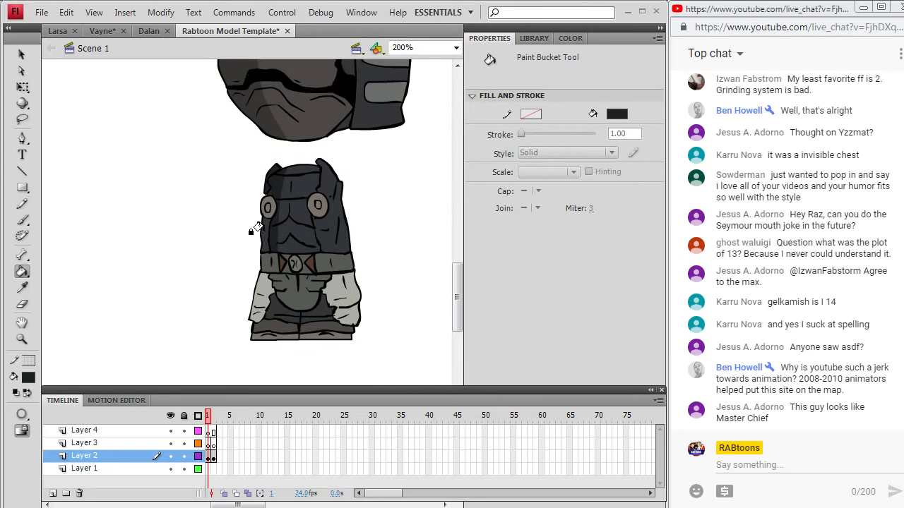
pyautogui.click(264, 235)
pyautogui.click(269, 309)
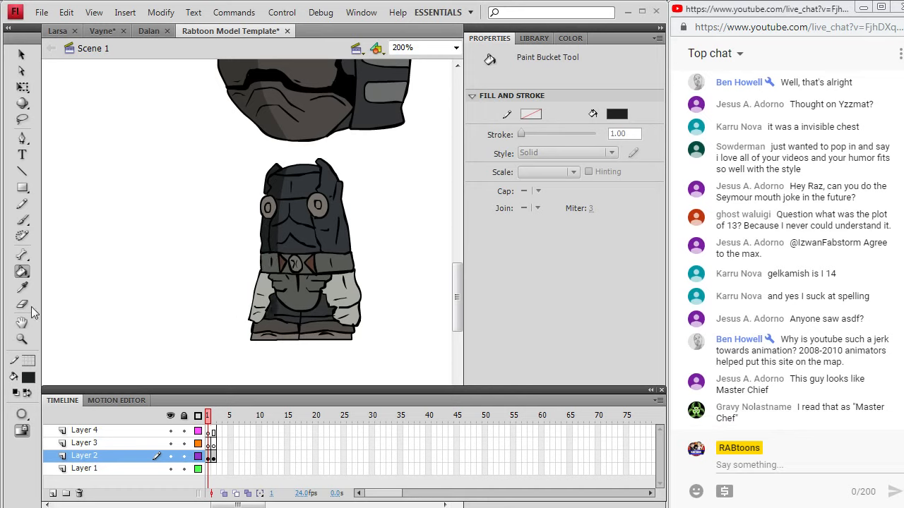
# Shade the left section of the skirt's bottom band with the dark brown sampled from the mask's chin
pyautogui.click(22, 287)
pyautogui.click(275, 99)
pyautogui.click(254, 318)
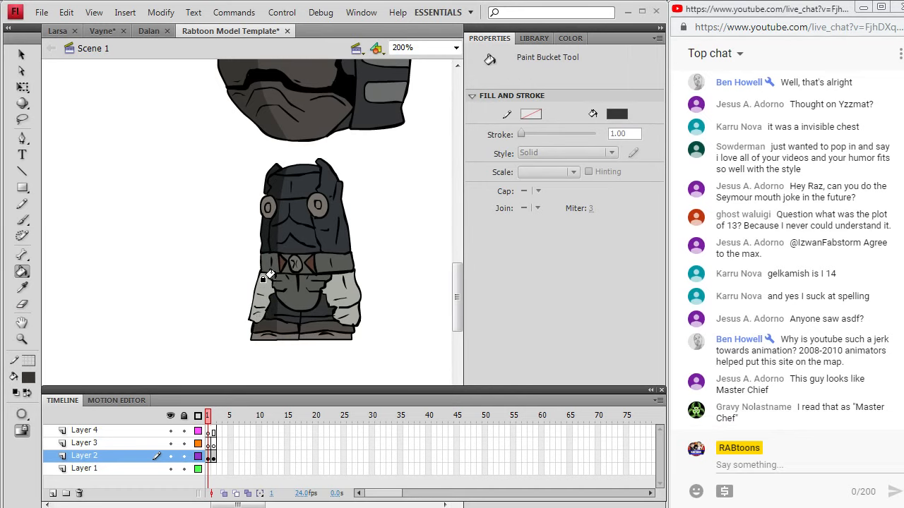
# Darken the grey #575954 sampled from the lower abdomen plate and apply it to the plate's shadowed left part
pyautogui.click(22, 287)
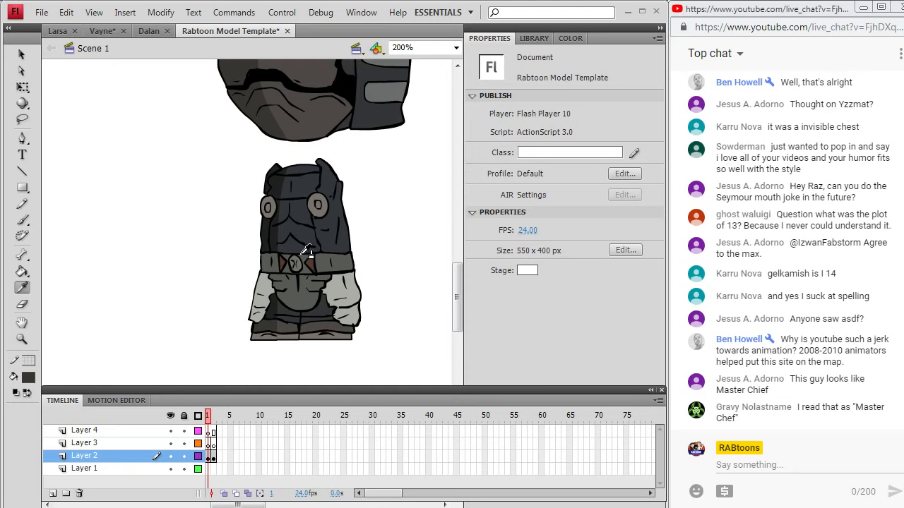
pyautogui.click(305, 297)
pyautogui.click(28, 377)
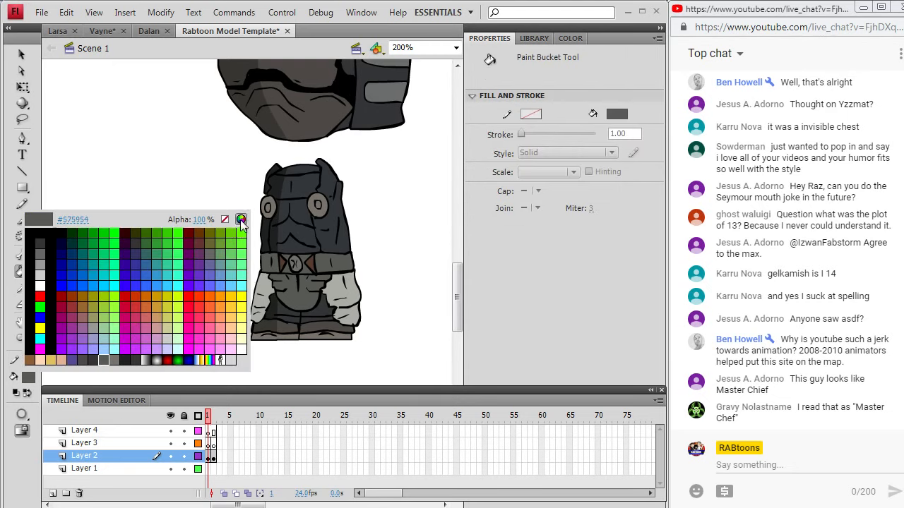
pyautogui.click(241, 220)
pyautogui.click(484, 272)
pyautogui.click(204, 358)
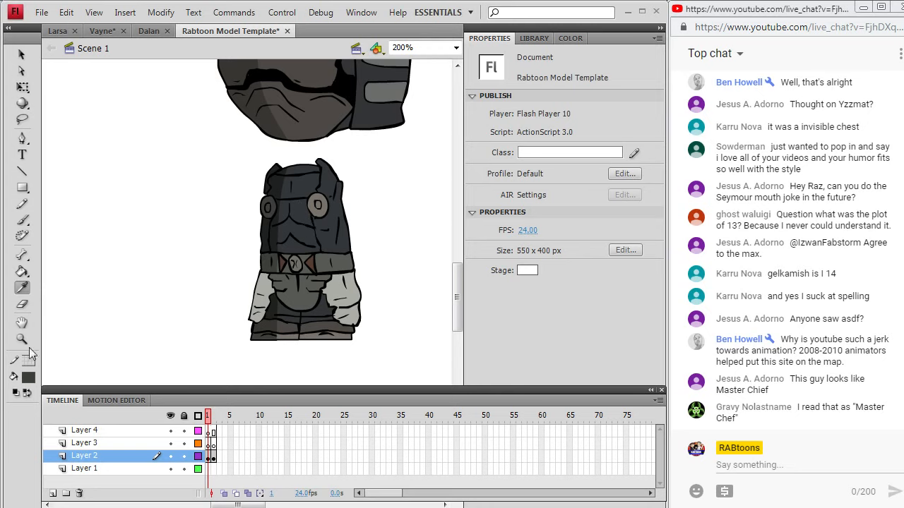
# Fill the left skirt flap with a darker grey and touch up the area beneath the belt with its shadow color
pyautogui.click(29, 378)
pyautogui.click(44, 251)
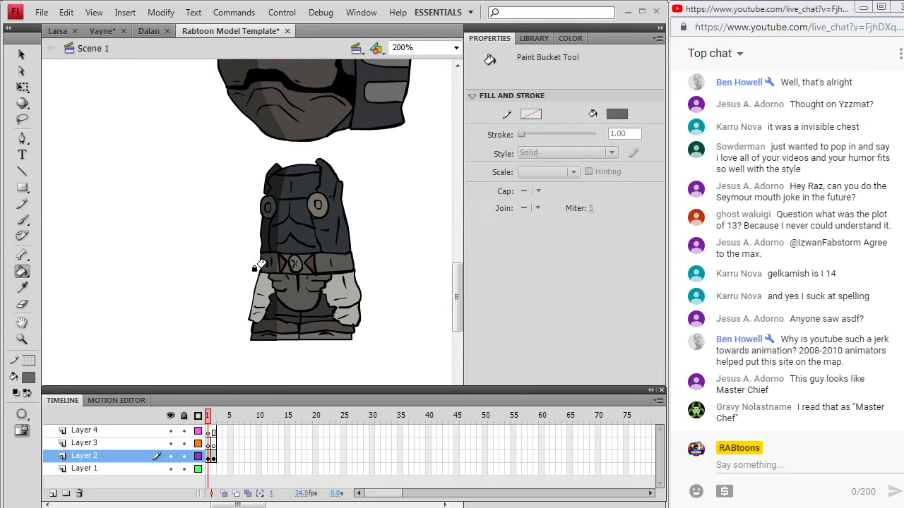
pyautogui.click(261, 286)
pyautogui.click(22, 287)
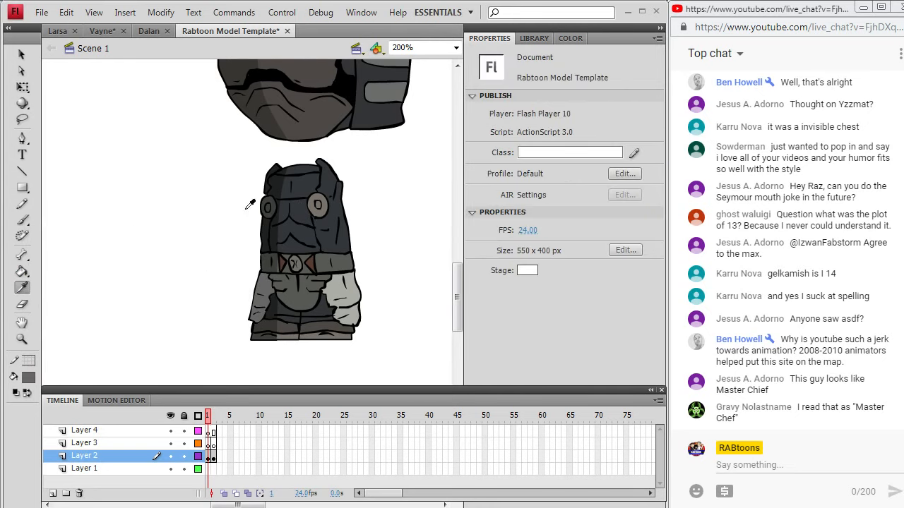
pyautogui.click(268, 274)
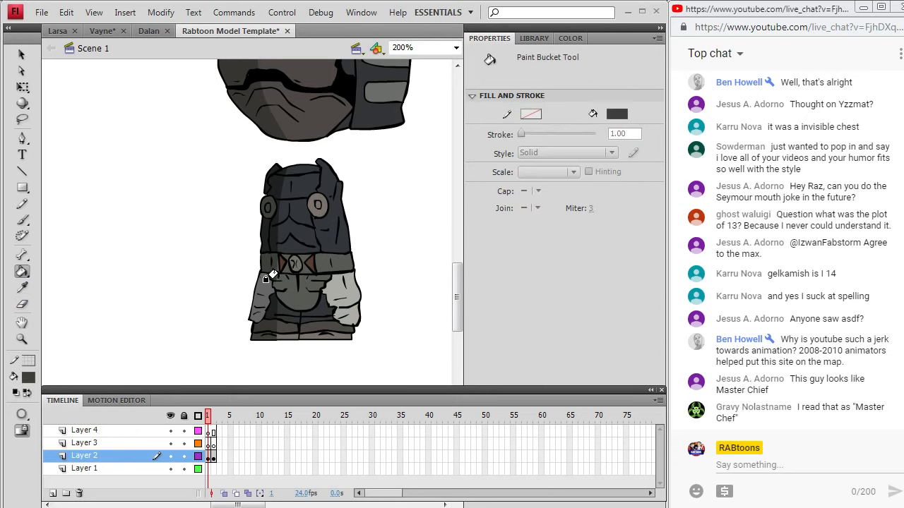
pyautogui.click(269, 276)
# Save the finished drawing under the file name "Imperial Soldier" in the FFXII folder inside Final Fantasy
pyautogui.moveTo(456, 306); pyautogui.dragTo(459, 273)
pyautogui.click(456, 47)
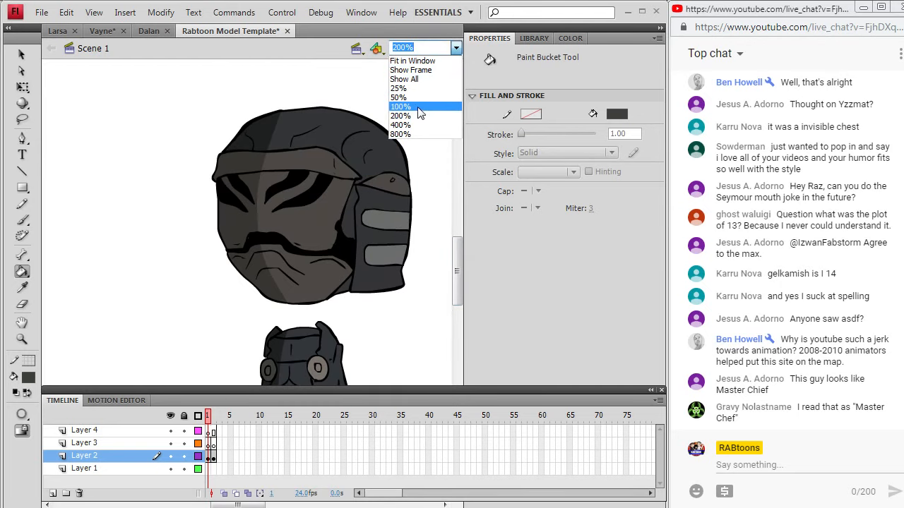
pyautogui.click(421, 110)
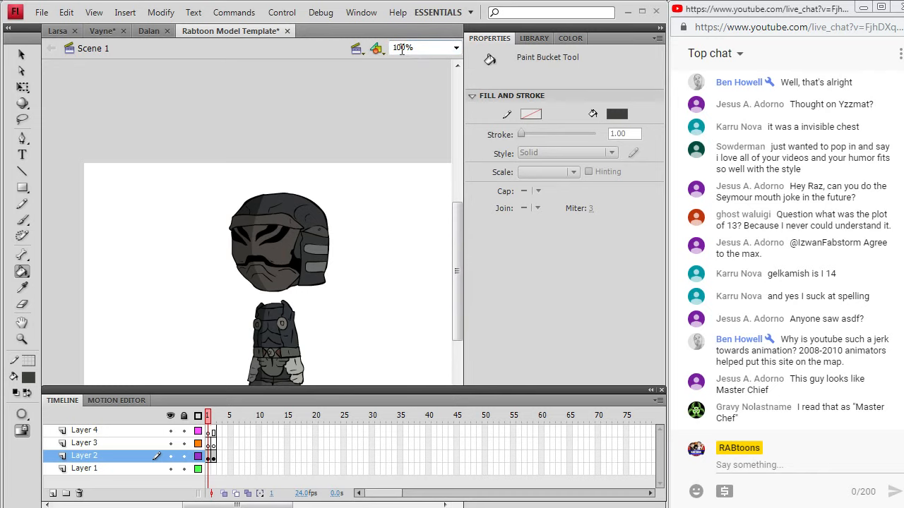
pyautogui.scroll(-3, 347, 184)
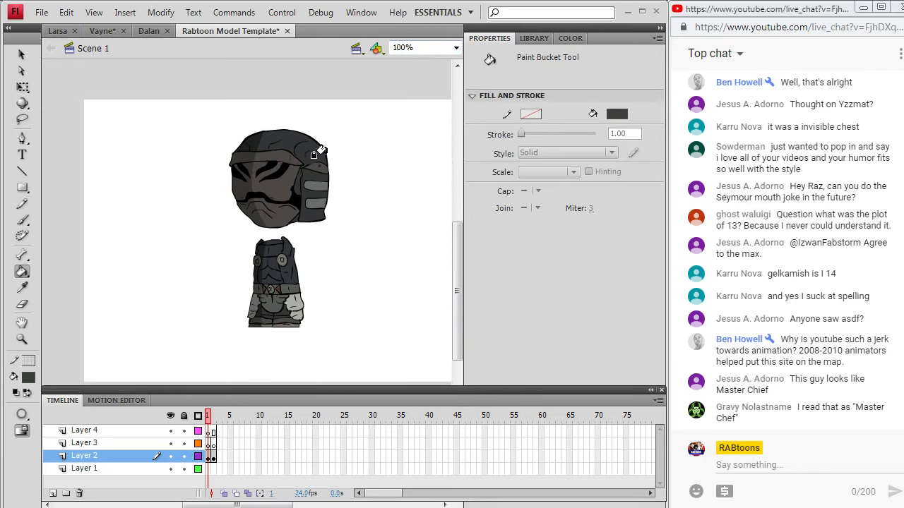
pyautogui.click(42, 12)
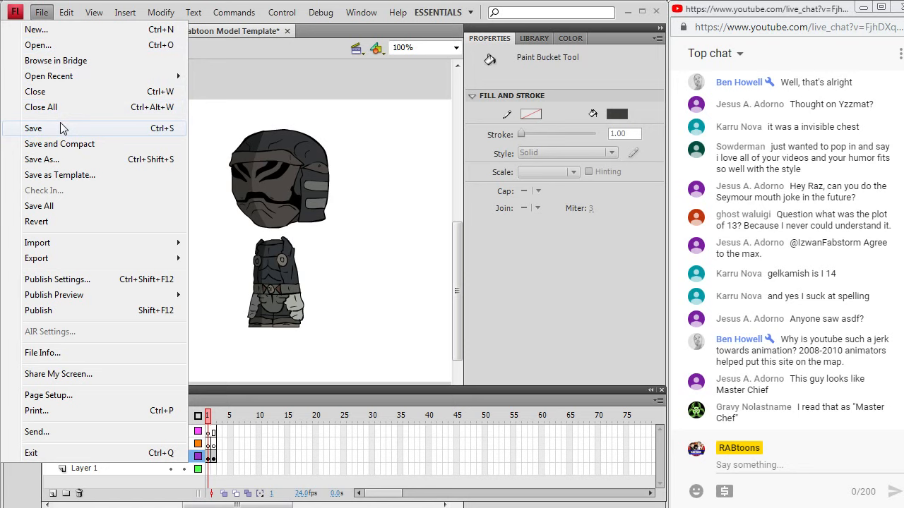
pyautogui.click(43, 160)
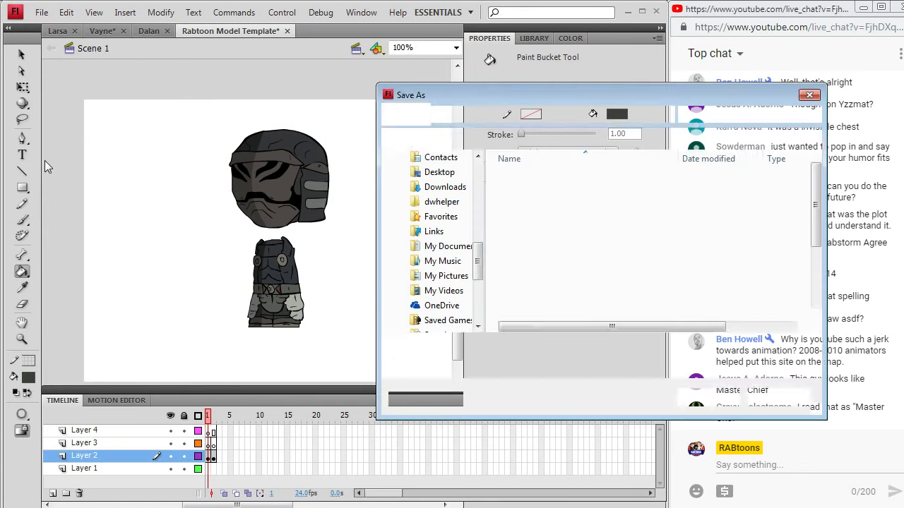
pyautogui.click(538, 242)
pyautogui.doubleClick(538, 243)
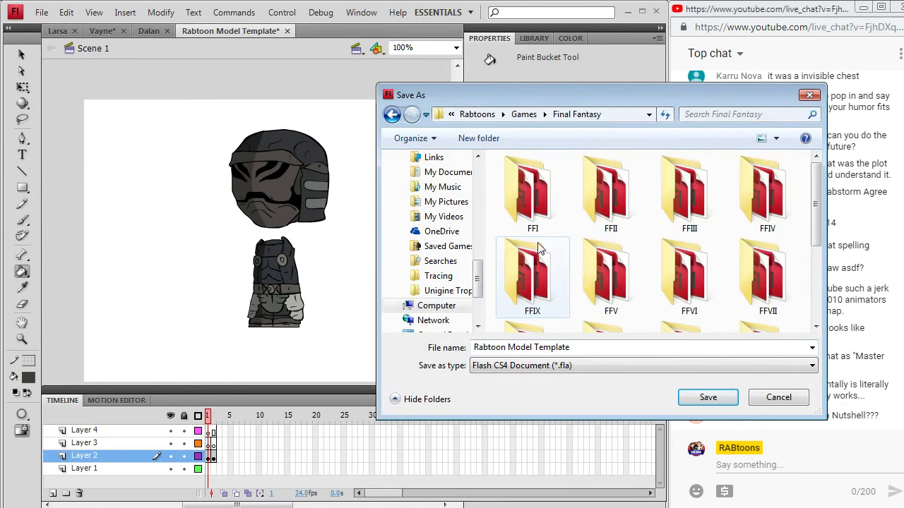
pyautogui.click(600, 268)
pyautogui.scroll(-3, 602, 270)
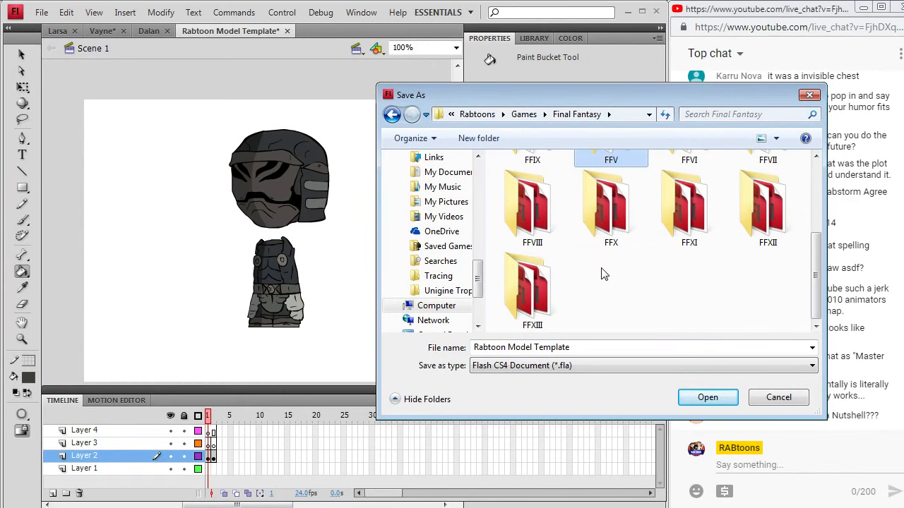
pyautogui.doubleClick(766, 212)
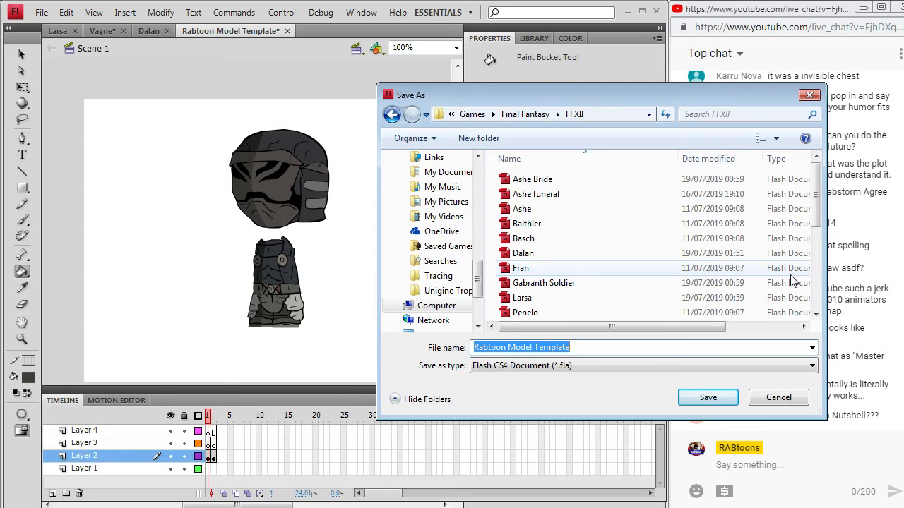
pyautogui.write('Imperial Soldier')
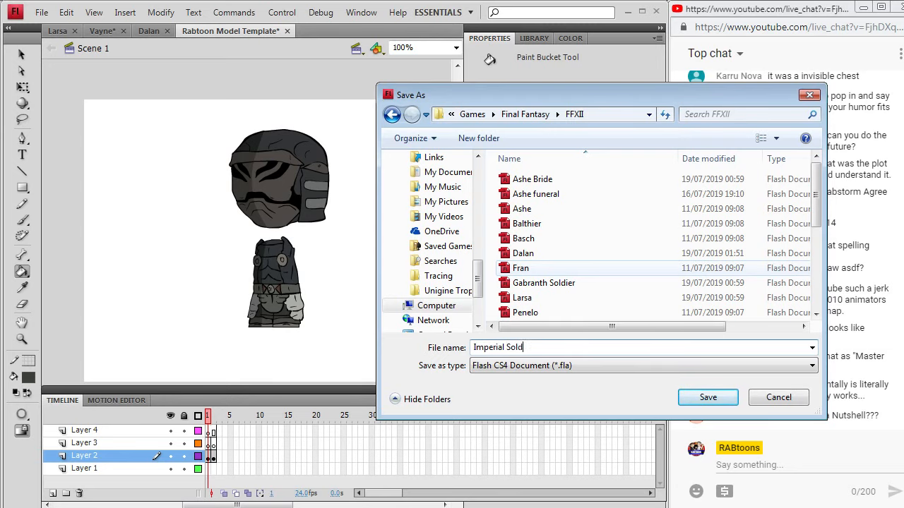
pyautogui.click(708, 396)
# Switch to WordPad, cut the text "Imperial Soldier" from the document and return to the Flash drawing
pyautogui.hotkey('alt', 'Tab')
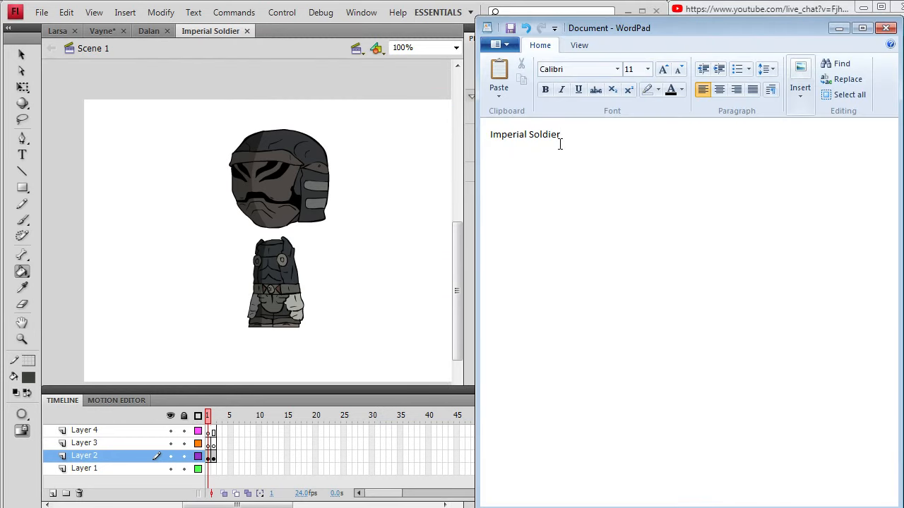
pyautogui.hotkey('ctrl', 'a')
pyautogui.hotkey('ctrl', 'x')
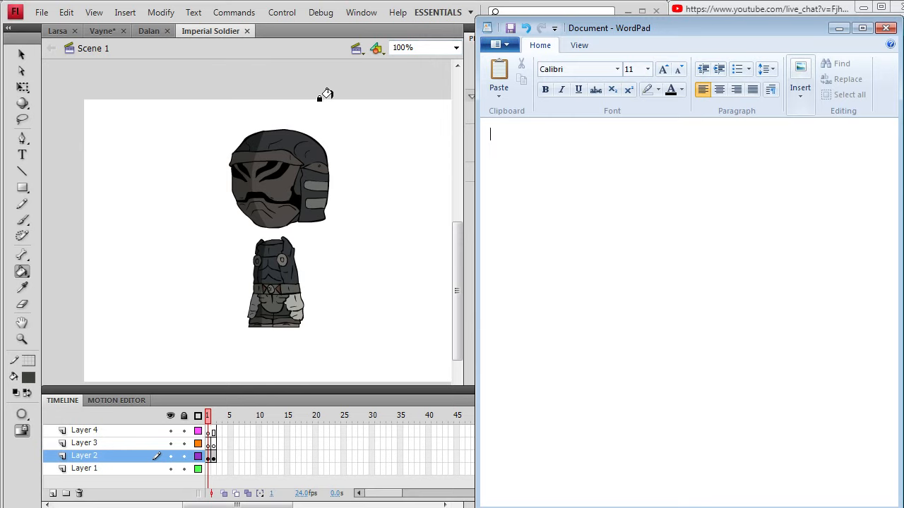
pyautogui.click(21, 55)
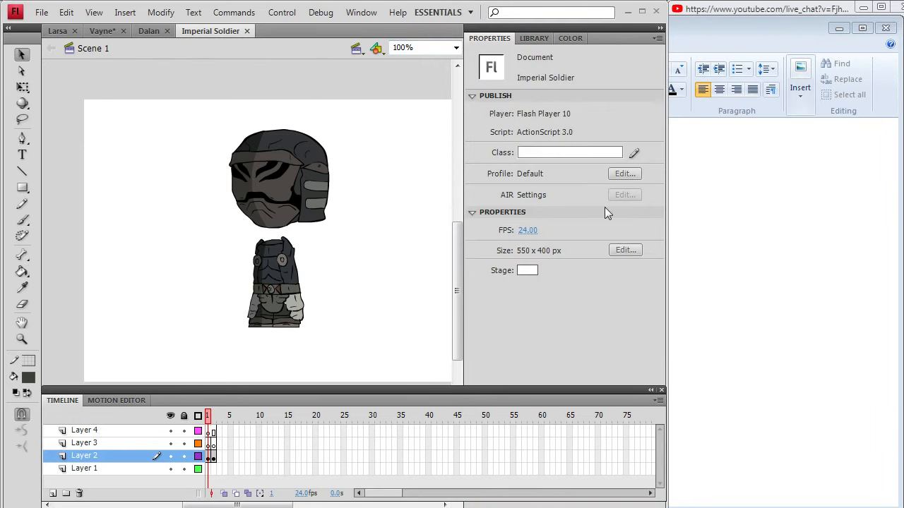
pyautogui.click(375, 493)
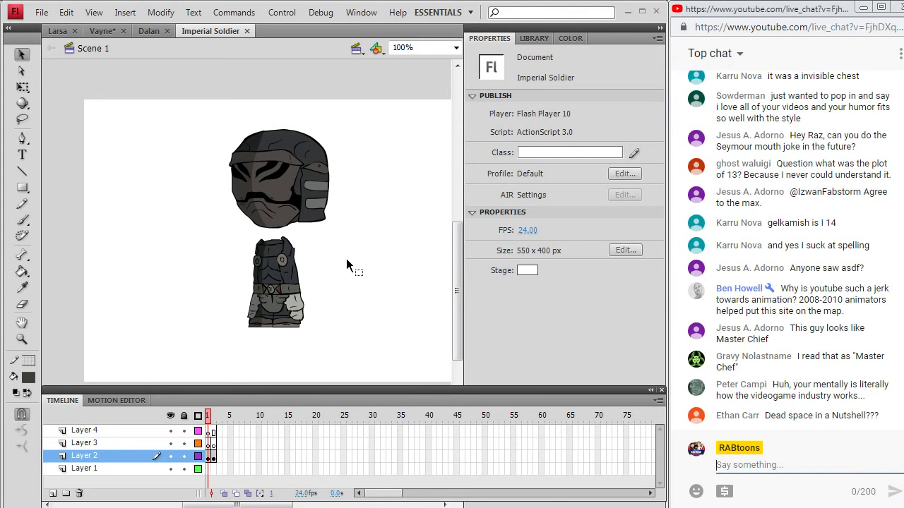
# Open all the character files in the FFXII folder together, dismissing the notices for files already open
pyautogui.click(46, 13)
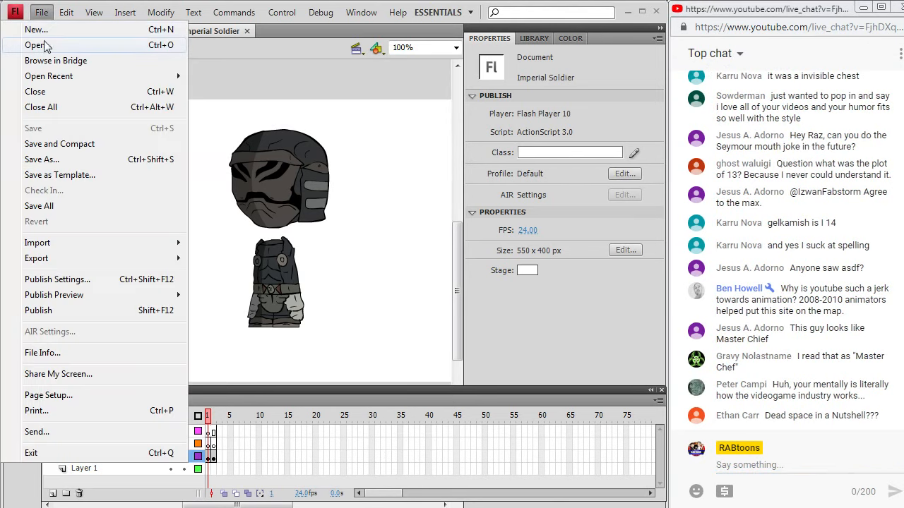
pyautogui.click(44, 44)
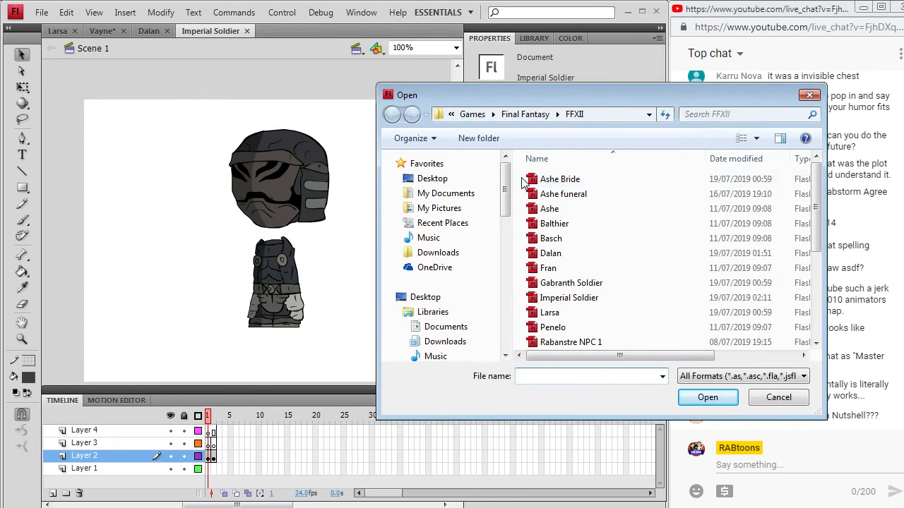
pyautogui.moveTo(524, 183); pyautogui.dragTo(671, 383)
pyautogui.rightClick(535, 220)
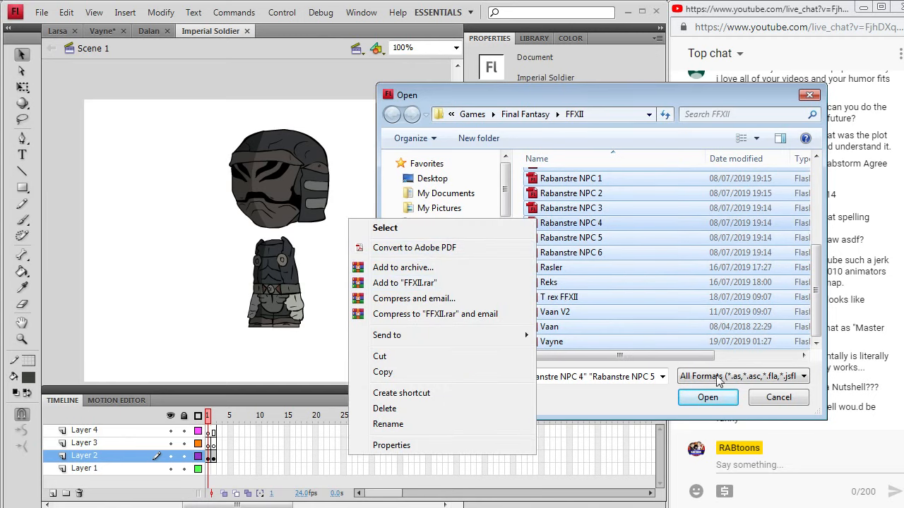
pyautogui.click(708, 398)
pyautogui.click(709, 397)
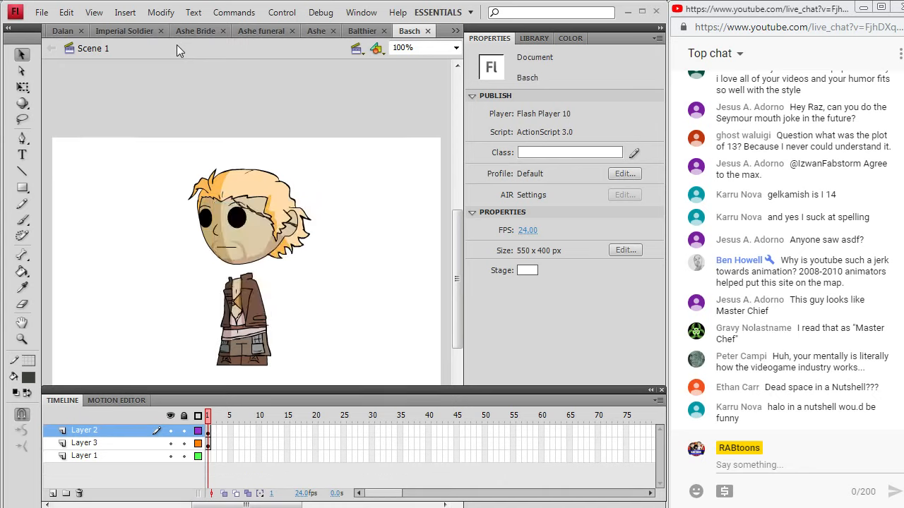
pyautogui.click(413, 295)
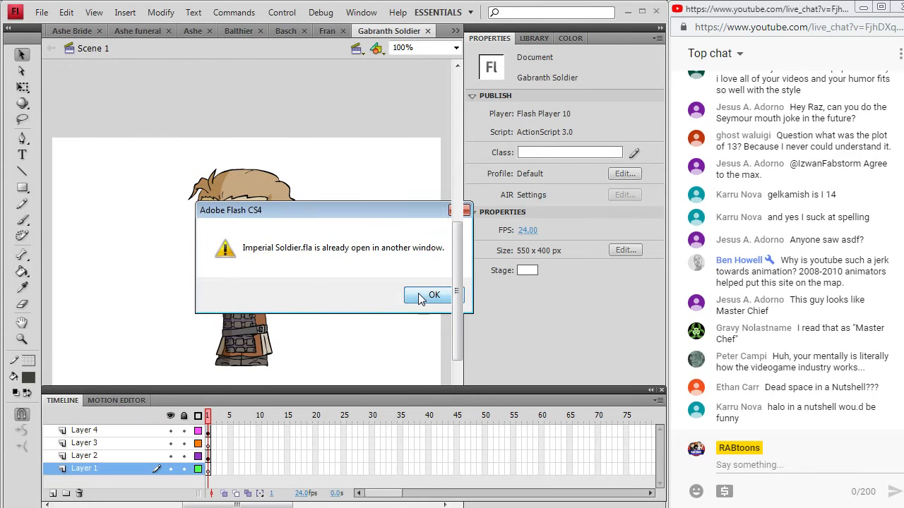
pyautogui.click(415, 297)
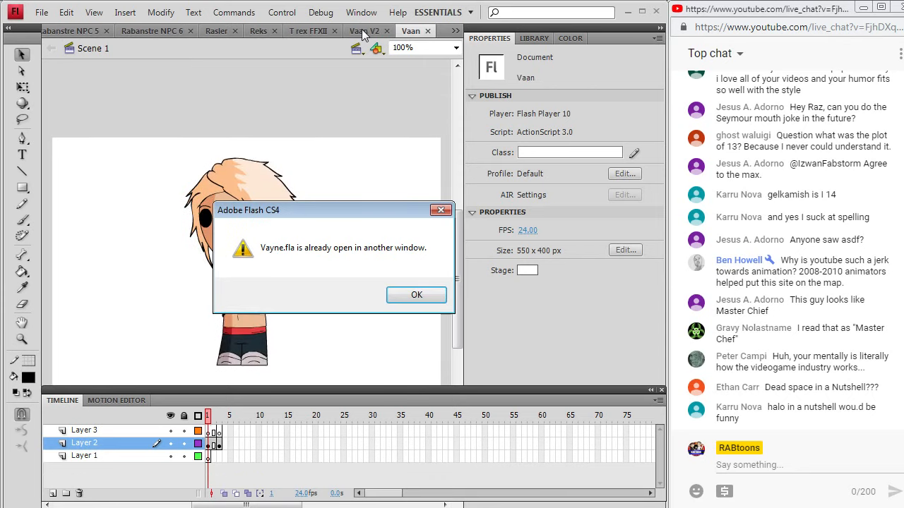
pyautogui.click(415, 296)
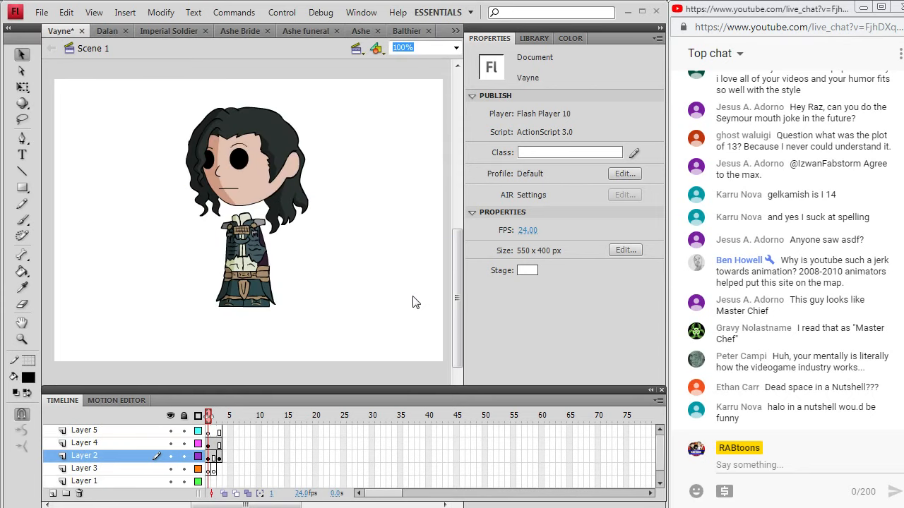
# Close Vayne with its changes saved, and close the Vaan, Vaan V2, T rex FFXII and Reks documents
pyautogui.click(81, 31)
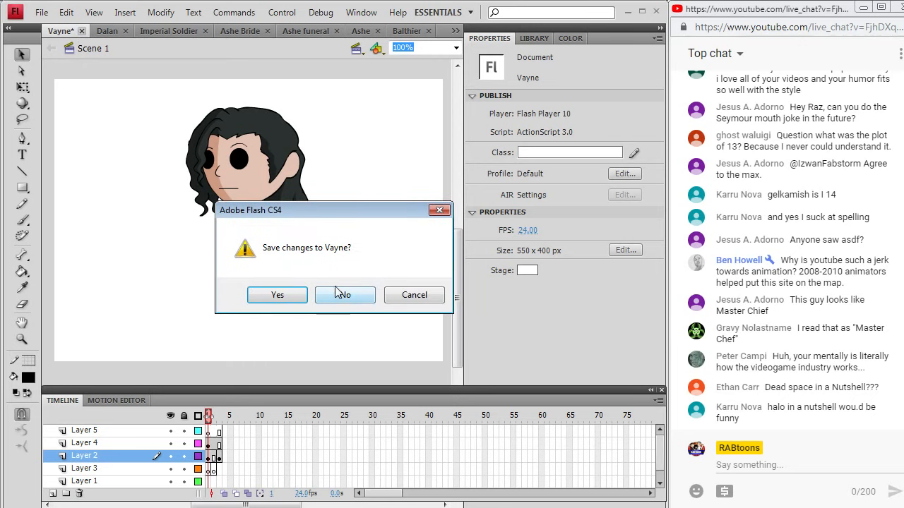
pyautogui.click(276, 297)
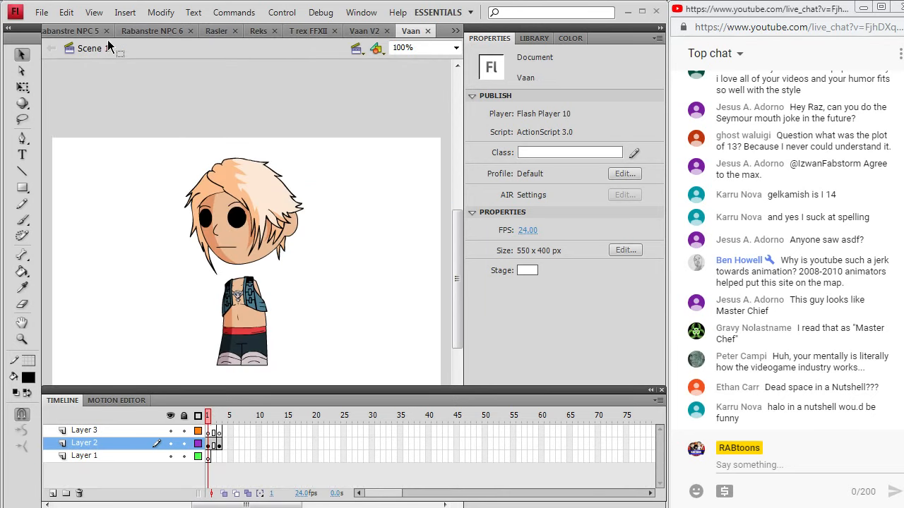
pyautogui.click(428, 31)
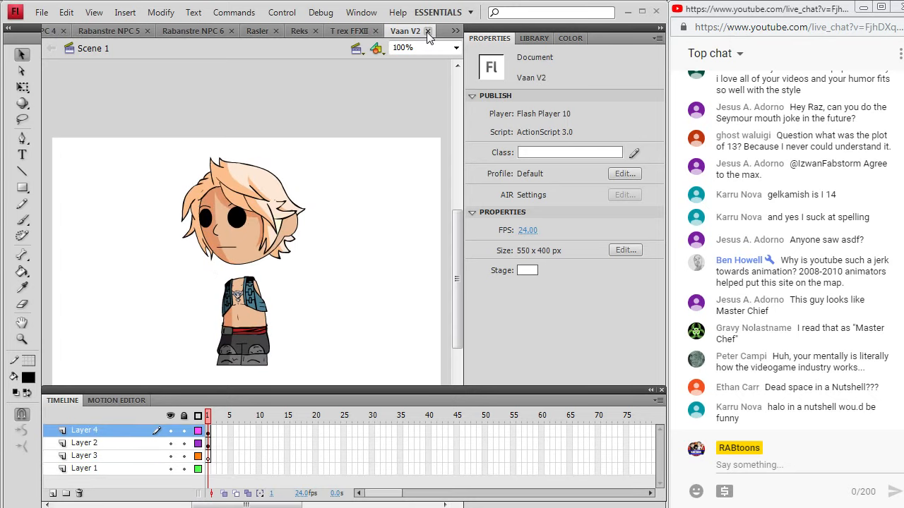
pyautogui.click(427, 31)
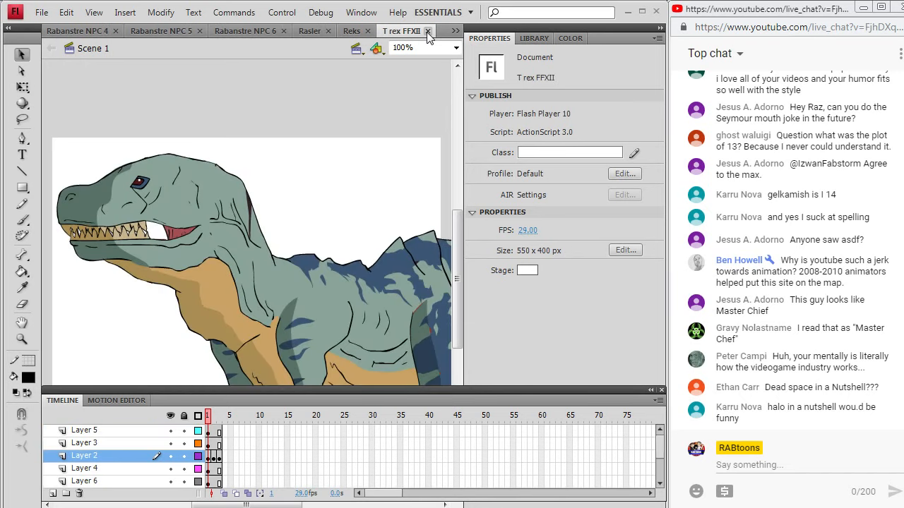
pyautogui.click(427, 31)
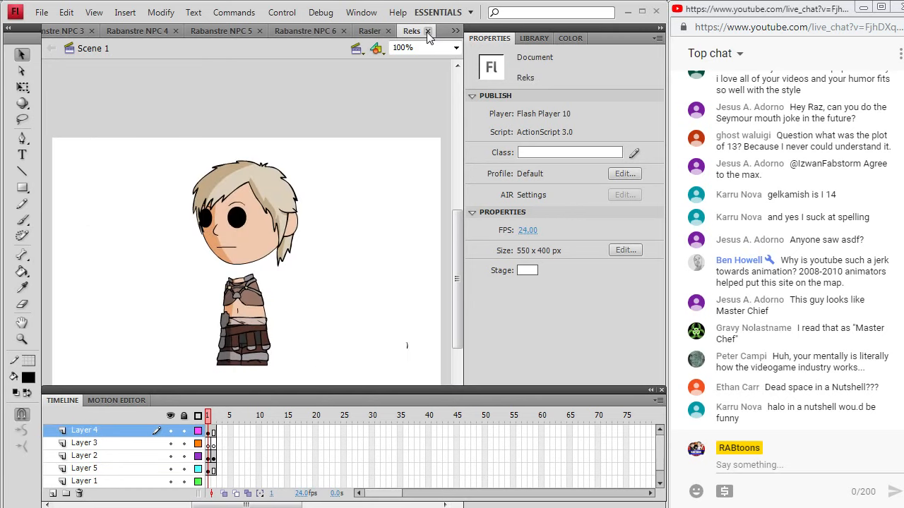
pyautogui.click(427, 31)
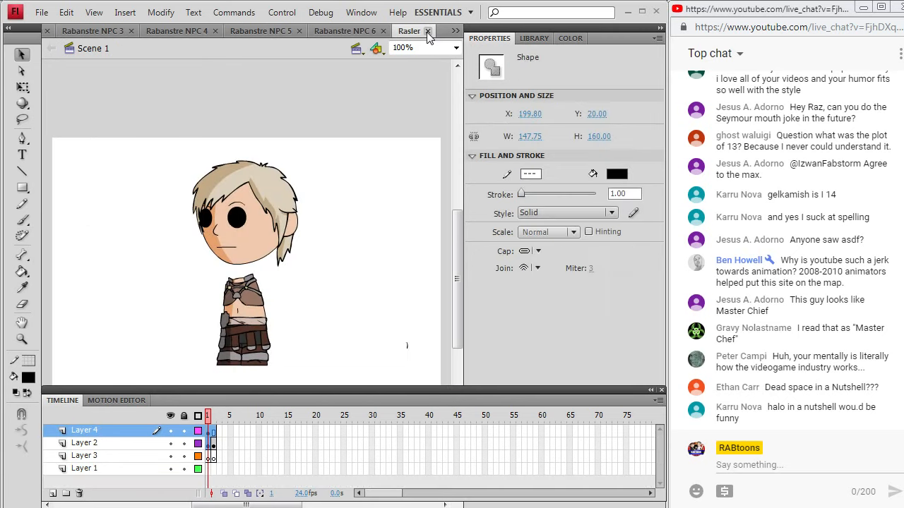
# Deselect the artwork in Rasler and close the Rasler document and the Rabanstre NPC 6 through NPC 1 documents
pyautogui.click(161, 115)
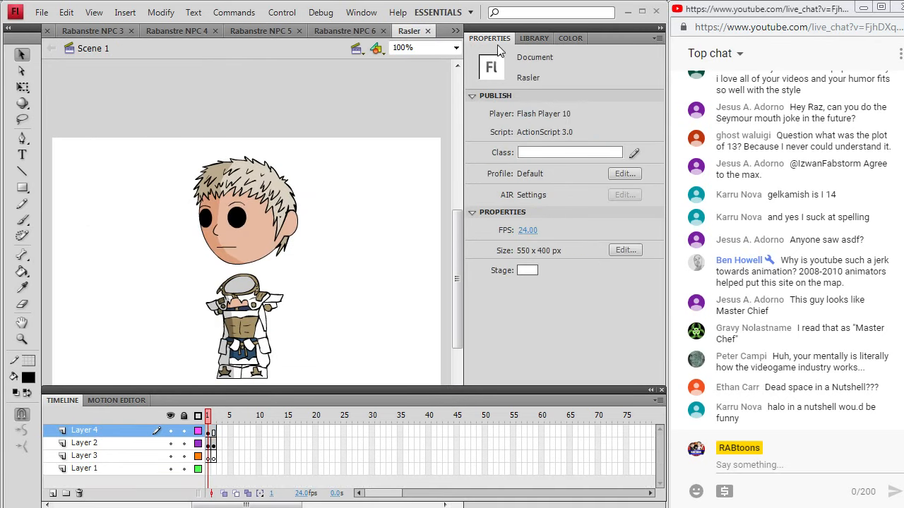
pyautogui.click(427, 31)
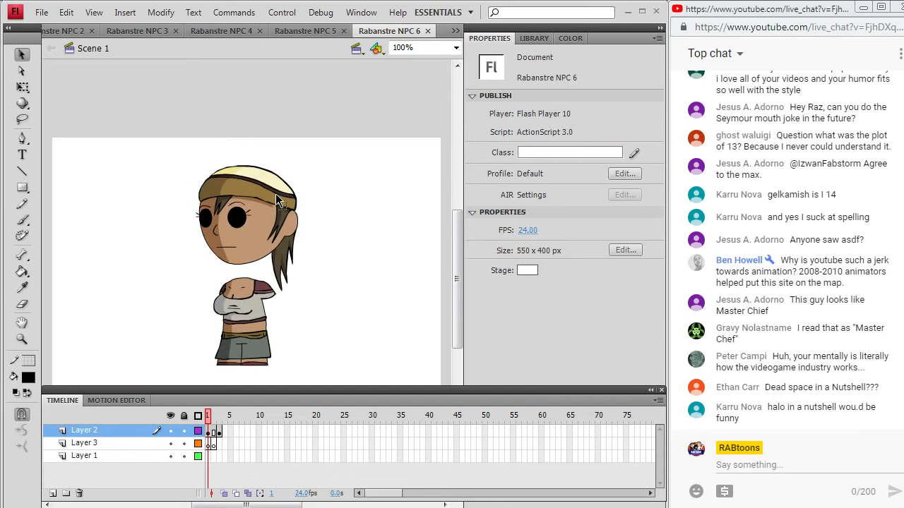
pyautogui.click(428, 31)
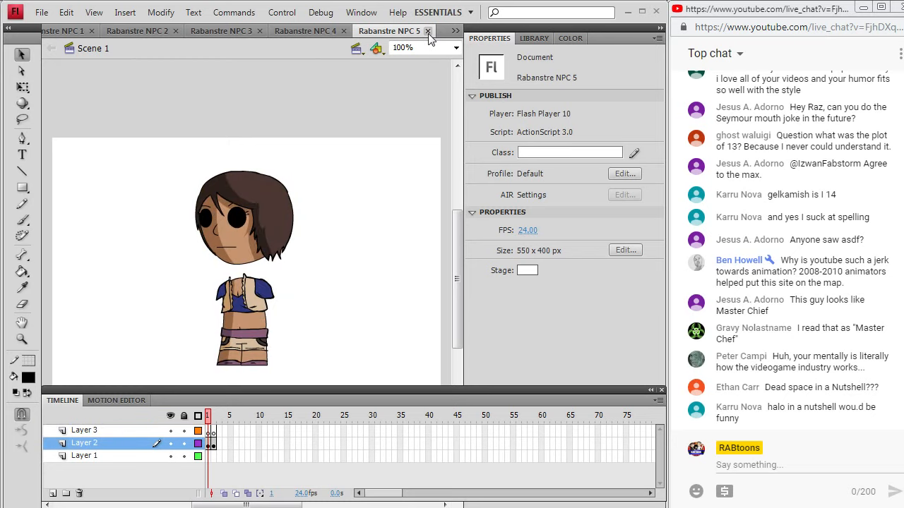
pyautogui.click(428, 31)
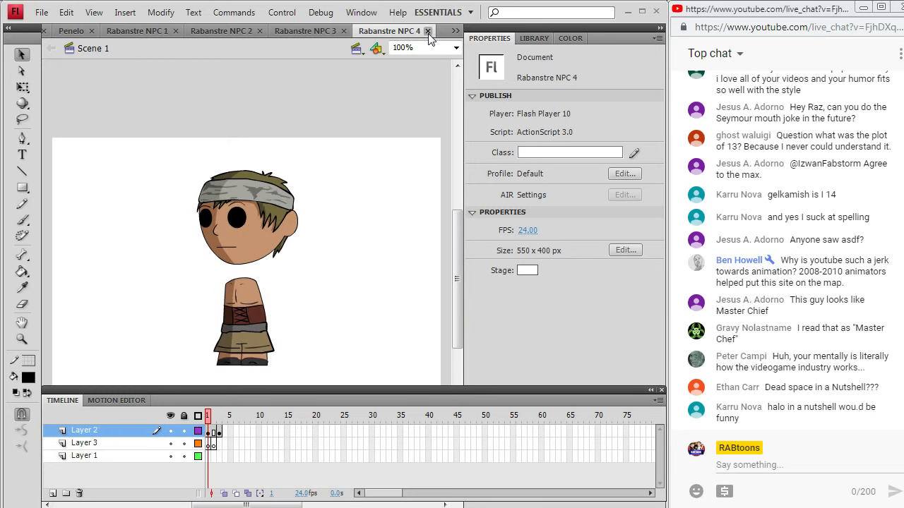
pyautogui.click(428, 31)
pyautogui.click(427, 31)
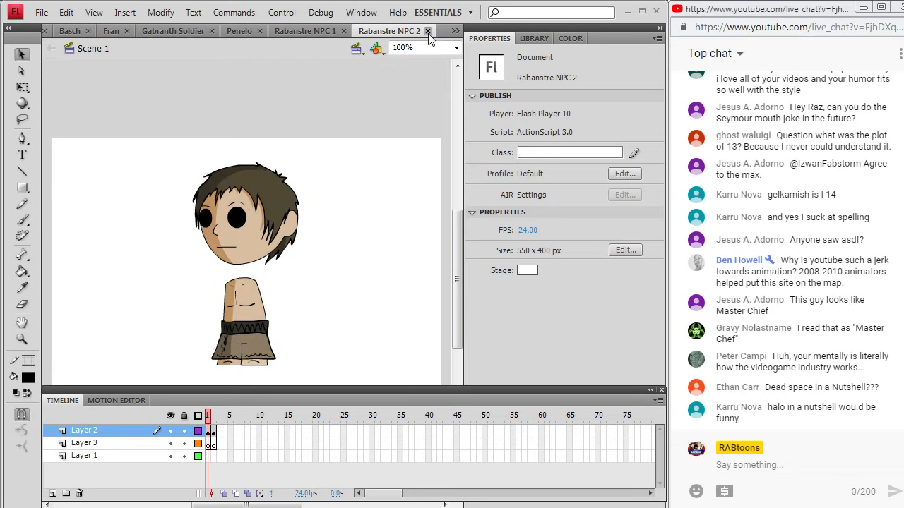
pyautogui.click(427, 31)
pyautogui.click(427, 31)
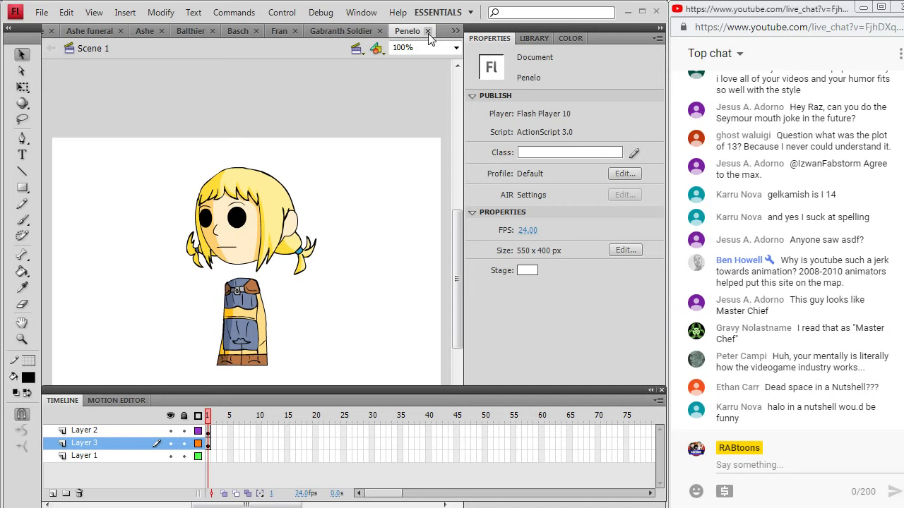
# Close the Penelo, Larsa and Imperial Soldier documents
pyautogui.click(427, 31)
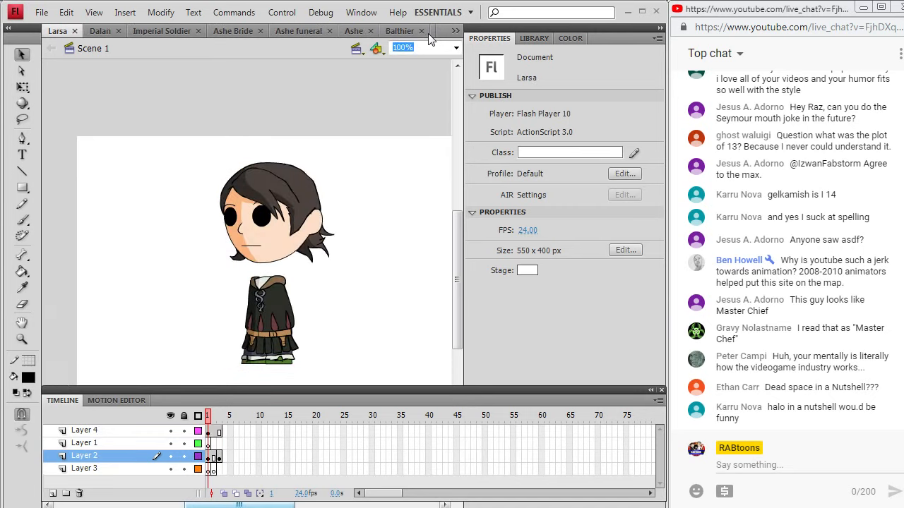
pyautogui.click(75, 31)
pyautogui.click(76, 31)
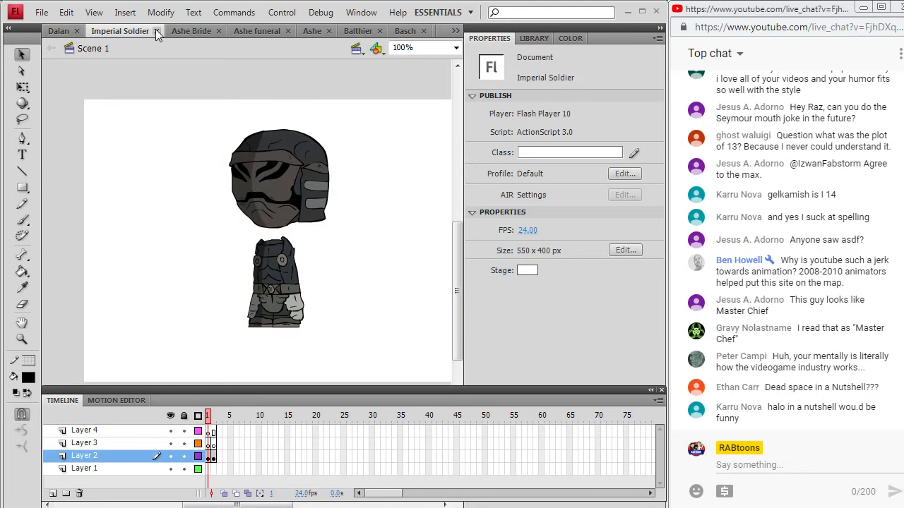
pyautogui.click(156, 31)
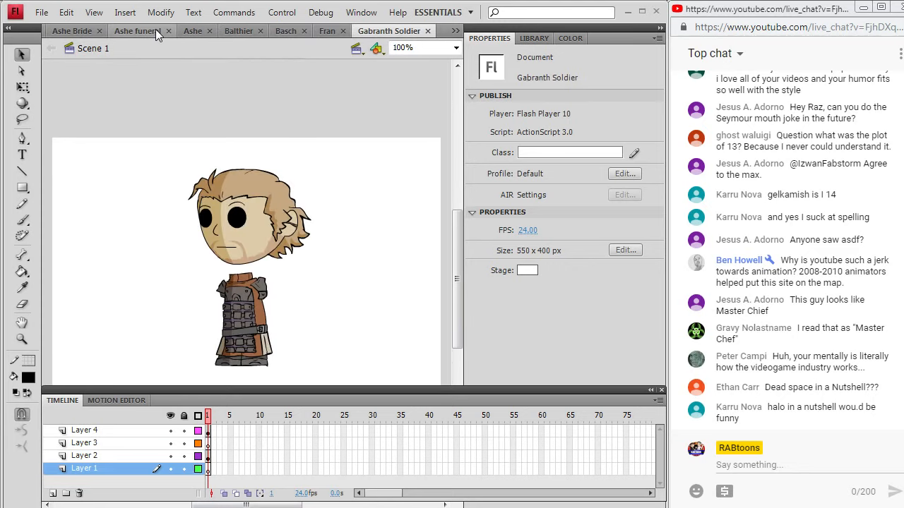
# Close the Gabranth Soldier, Fran, Dalan, Basch, Balthier, Ashe, Ashe funeral and Ashe Bride documents
pyautogui.click(427, 31)
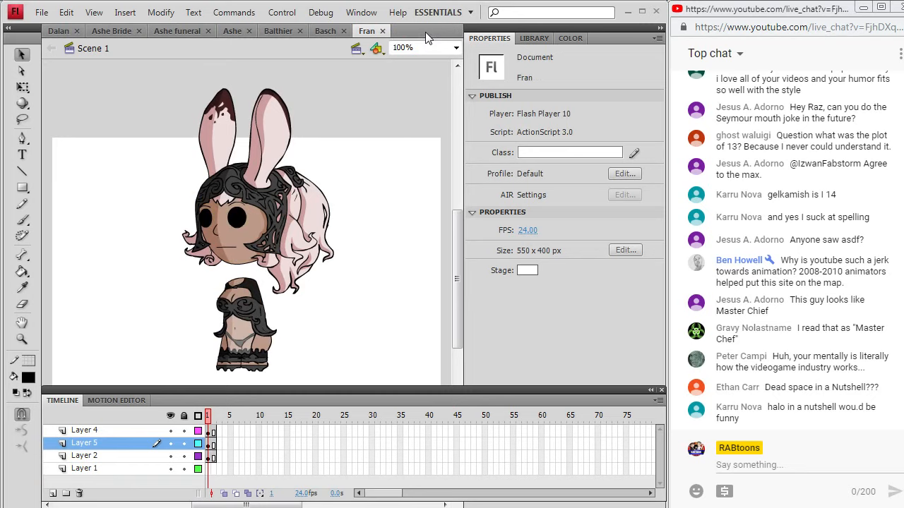
pyautogui.click(385, 33)
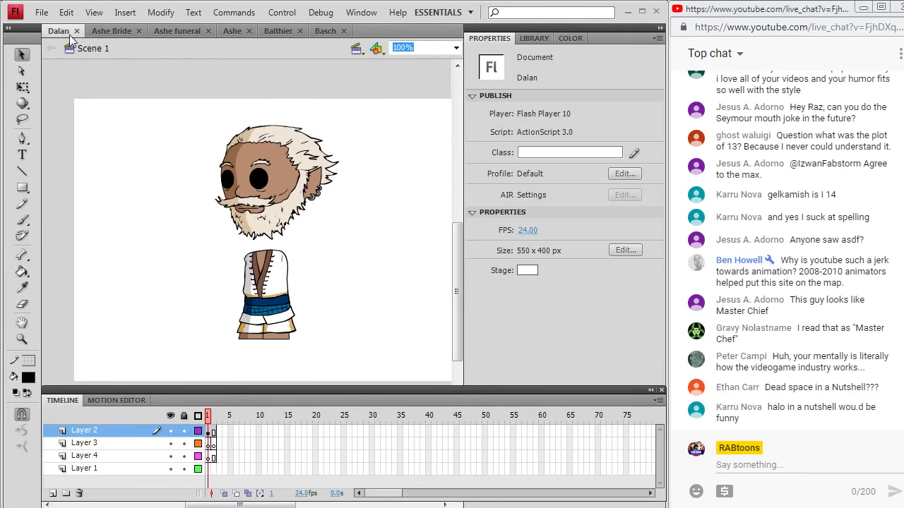
pyautogui.click(76, 31)
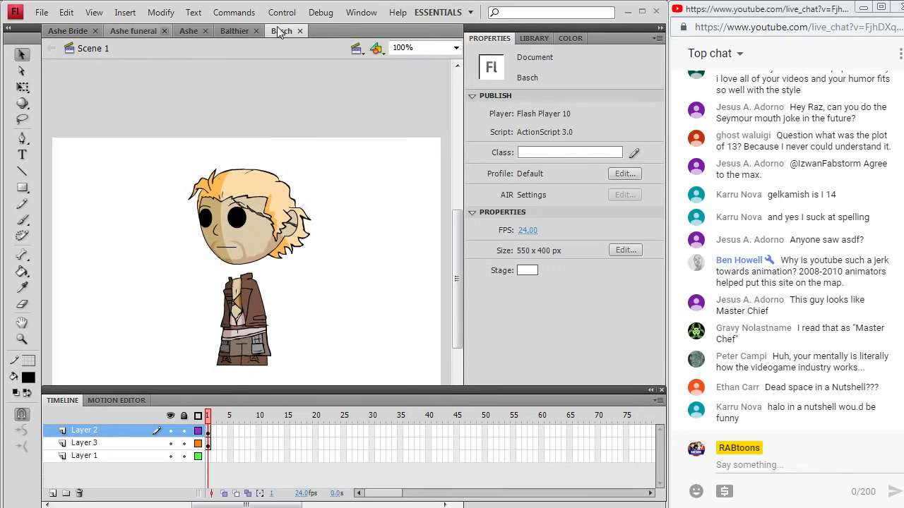
pyautogui.click(299, 31)
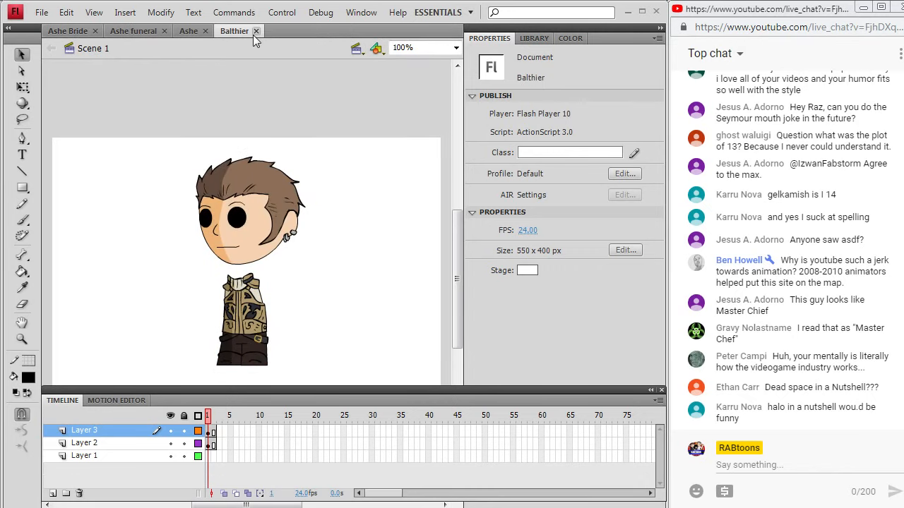
pyautogui.click(203, 31)
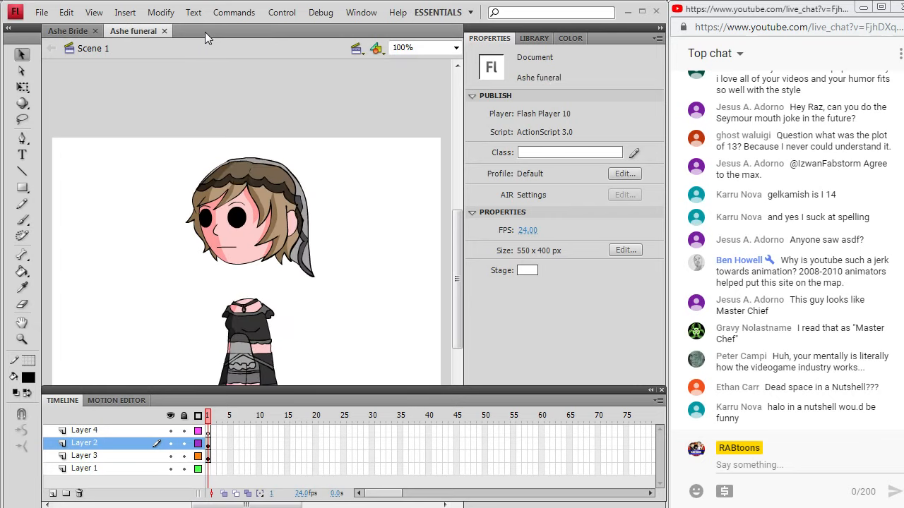
pyautogui.click(163, 31)
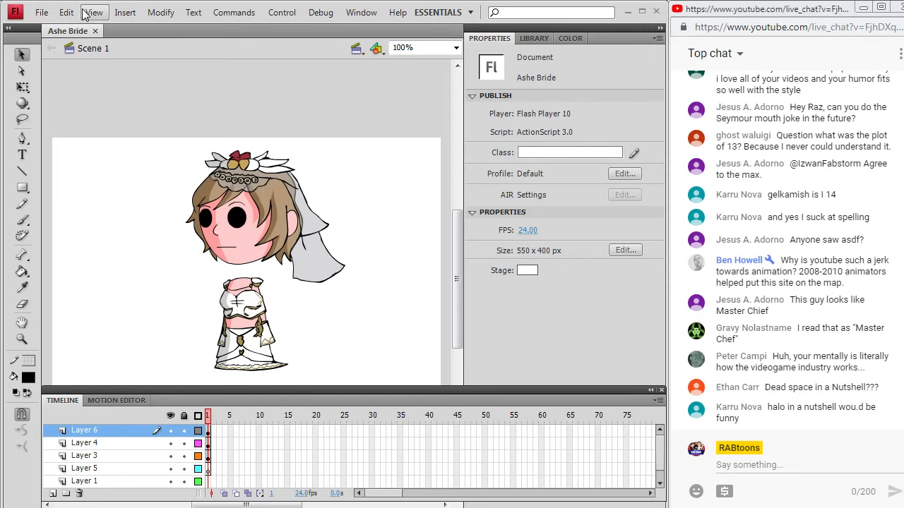
pyautogui.click(95, 31)
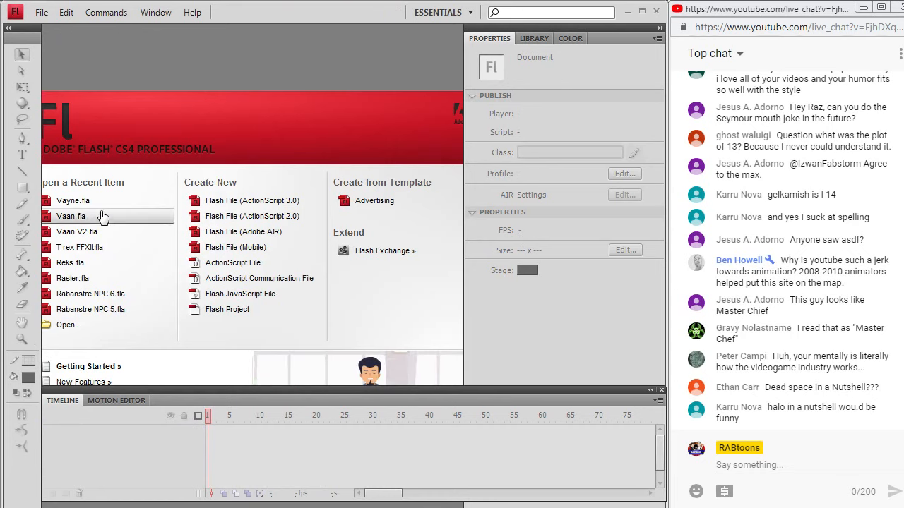
# Create a new ActionScript 3.0 Flash file and activate the Brush tool
pyautogui.click(232, 206)
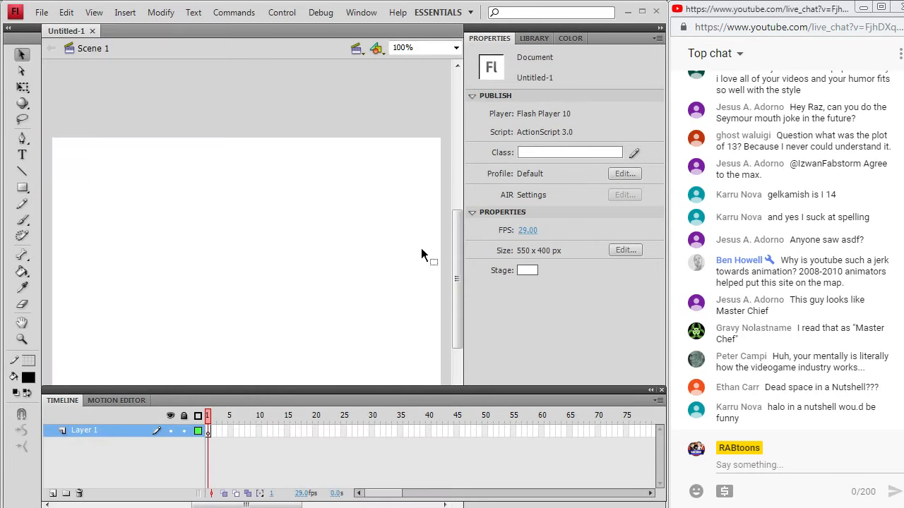
pyautogui.moveTo(456, 247); pyautogui.dragTo(452, 268)
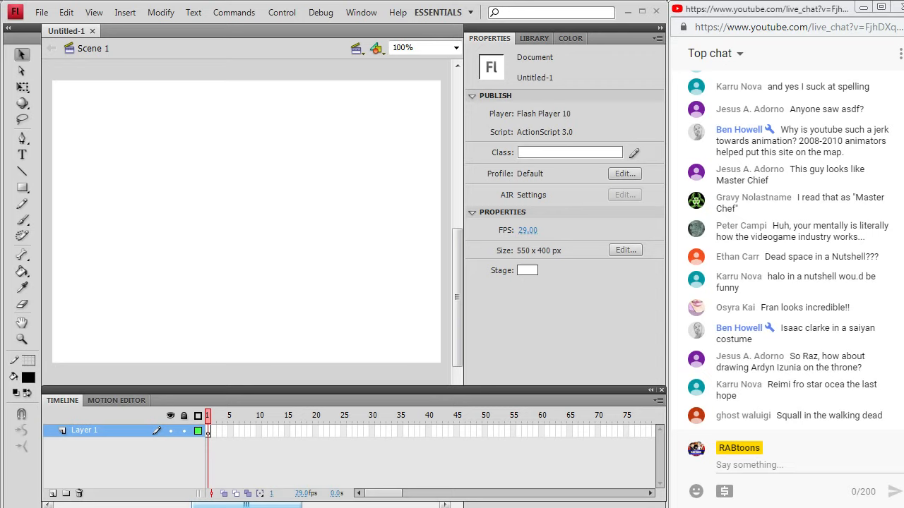
pyautogui.click(22, 220)
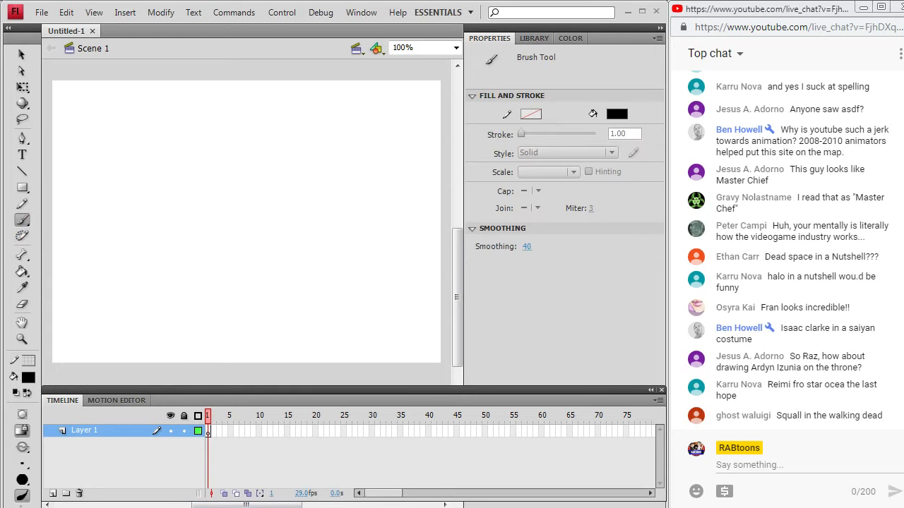
# Switch to Chrome and close the two reference image pages and the Imperial Swordsman wiki page
pyautogui.hotkey('alt', 'Tab')
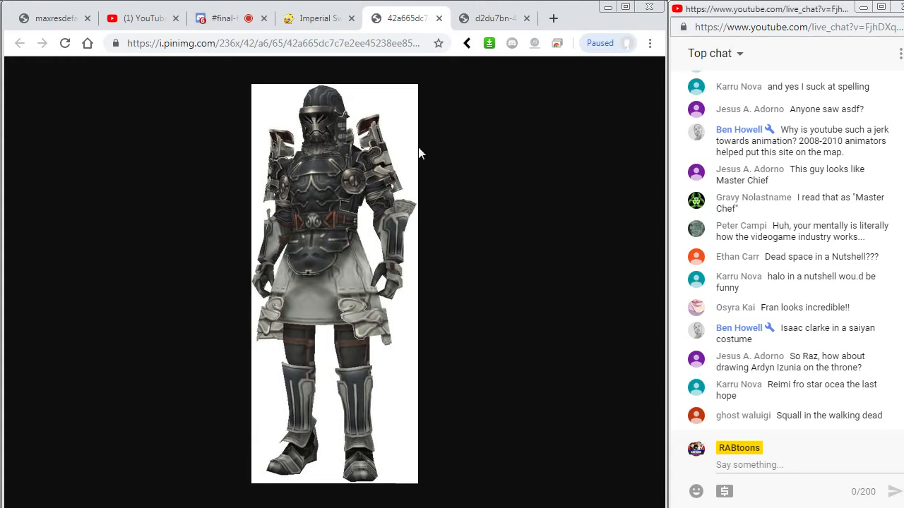
pyautogui.click(437, 18)
pyautogui.click(439, 18)
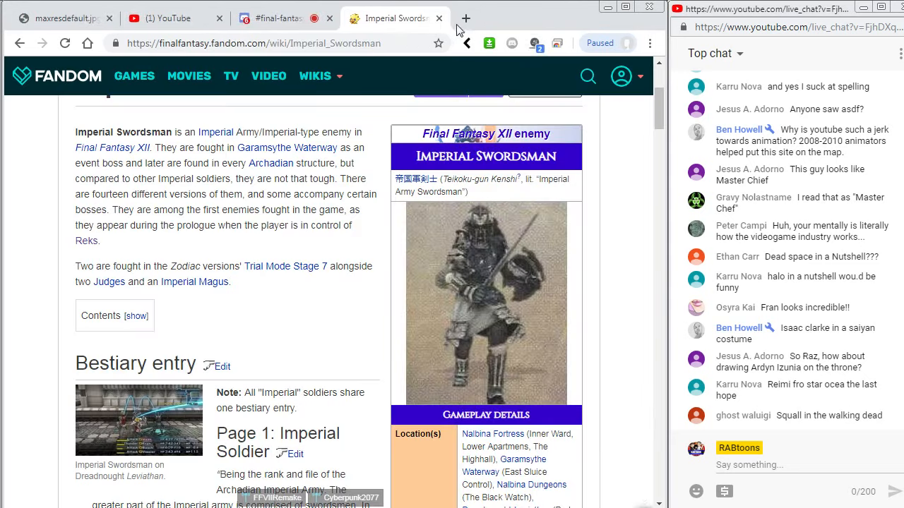
pyautogui.click(440, 18)
# Search Google Images for "isaac clarke" in a new tab and examine the helmet and suit designs
pyautogui.click(464, 19)
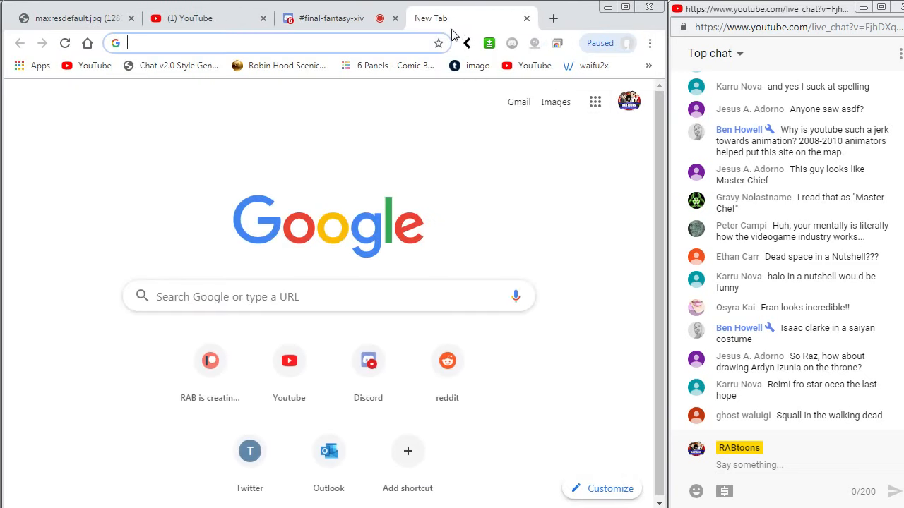
pyautogui.write('isaac clarke')
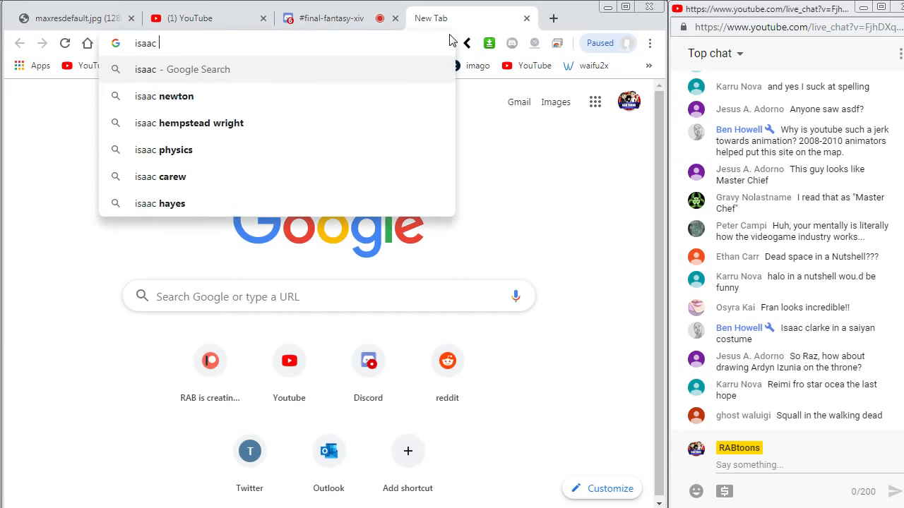
pyautogui.press('Return')
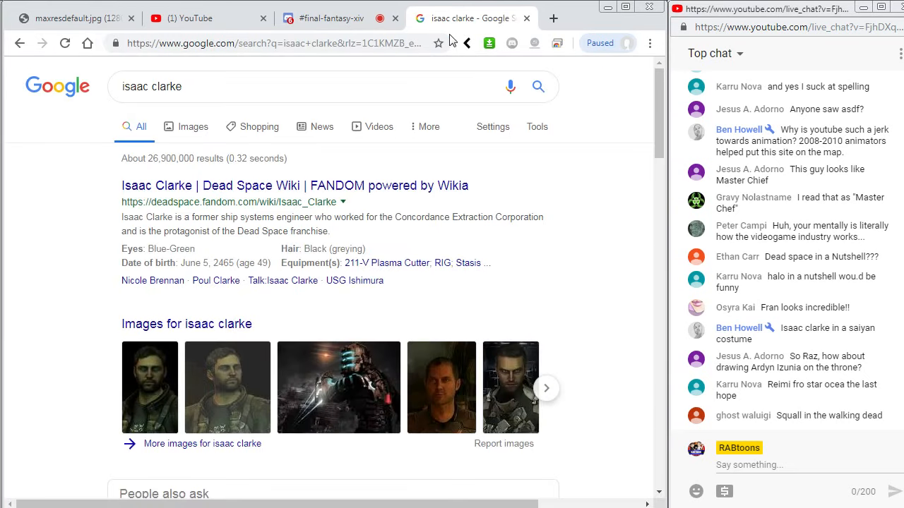
pyautogui.click(191, 127)
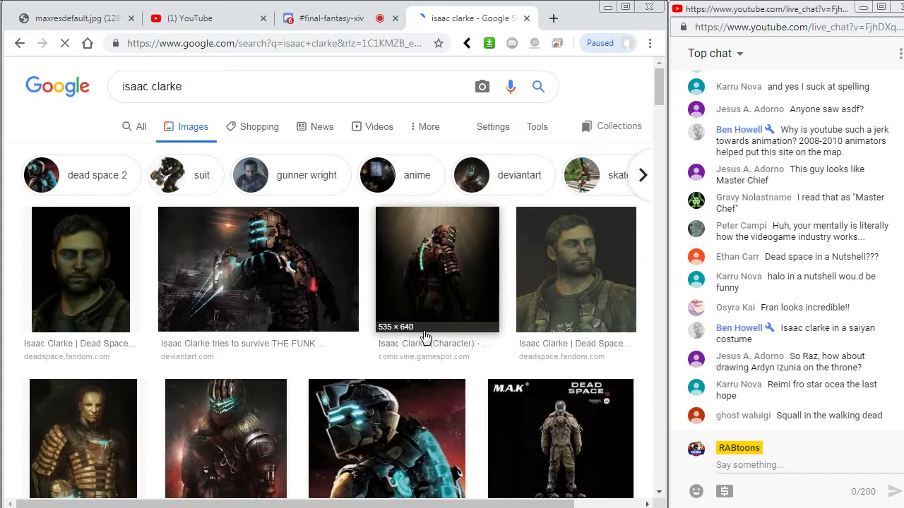
pyautogui.scroll(-2, 601, 205)
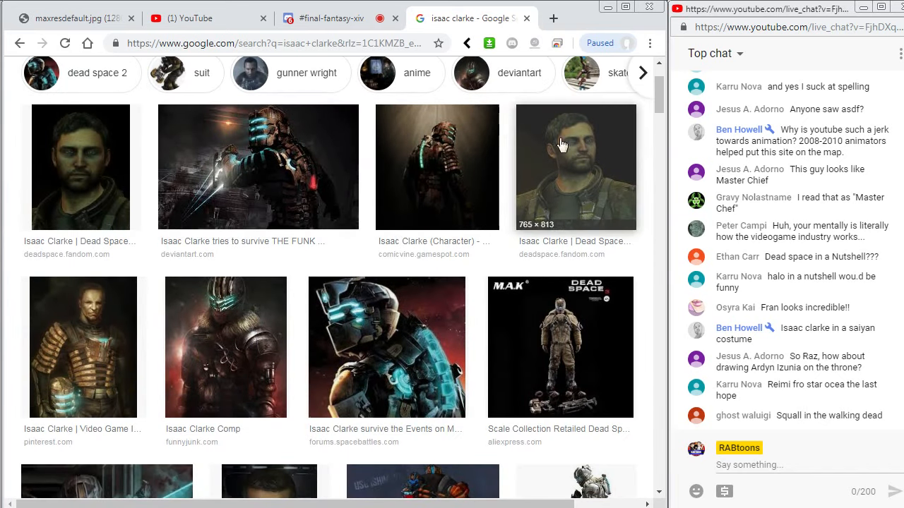
pyautogui.moveTo(659, 93); pyautogui.dragTo(661, 144)
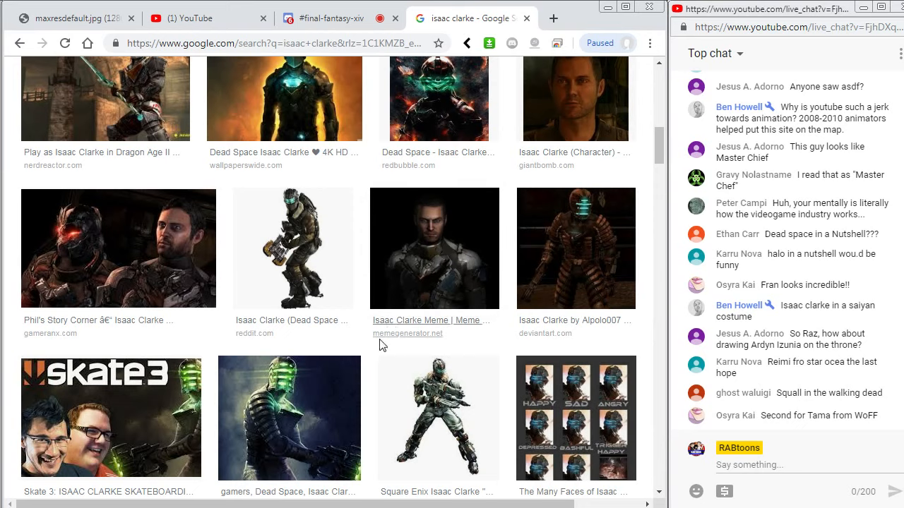
pyautogui.moveTo(659, 162); pyautogui.dragTo(657, 90)
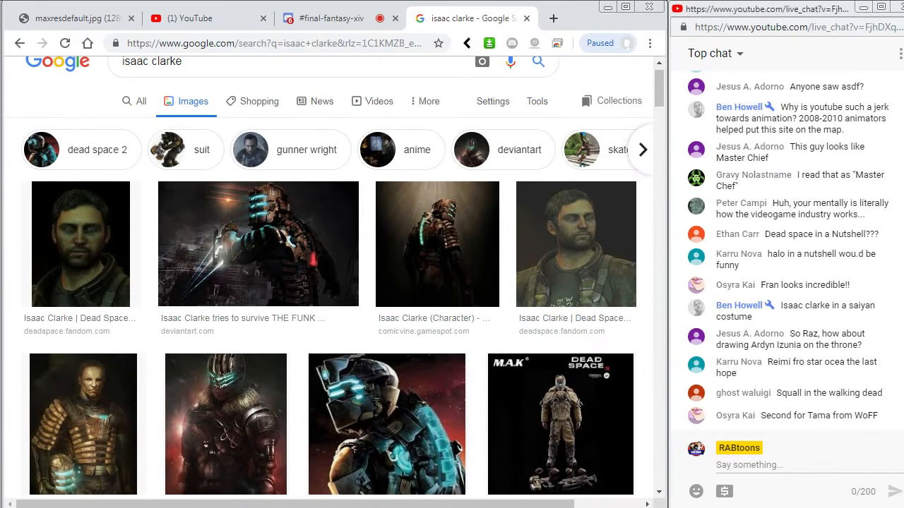
# Back in Flash, draw three curved visor slits and an angular faceplate outline around them in the upper part of the stage
pyautogui.hotkey('alt', 'Tab')
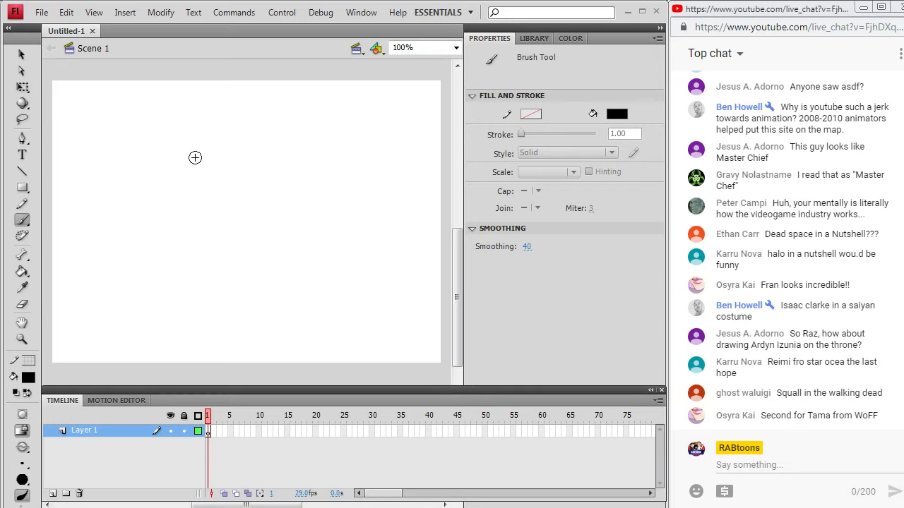
pyautogui.moveTo(185, 146)
pyautogui.mouseDown()
pyautogui.moveTo(247, 135)
pyautogui.moveTo(219, 154)
pyautogui.moveTo(185, 148)
pyautogui.moveTo(192, 163)
pyautogui.moveTo(214, 165)
pyautogui.moveTo(255, 152)
pyautogui.moveTo(235, 167)
pyautogui.moveTo(193, 166)
pyautogui.moveTo(203, 177)
pyautogui.moveTo(259, 170)
pyautogui.moveTo(209, 181)
pyautogui.mouseUp()
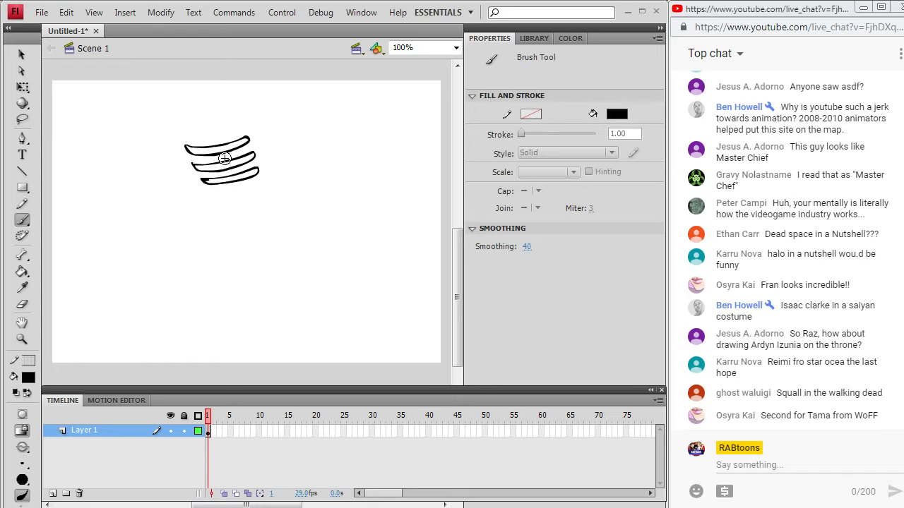
pyautogui.moveTo(181, 142)
pyautogui.mouseDown()
pyautogui.moveTo(205, 198)
pyautogui.moveTo(225, 209)
pyautogui.moveTo(281, 183)
pyautogui.mouseUp()
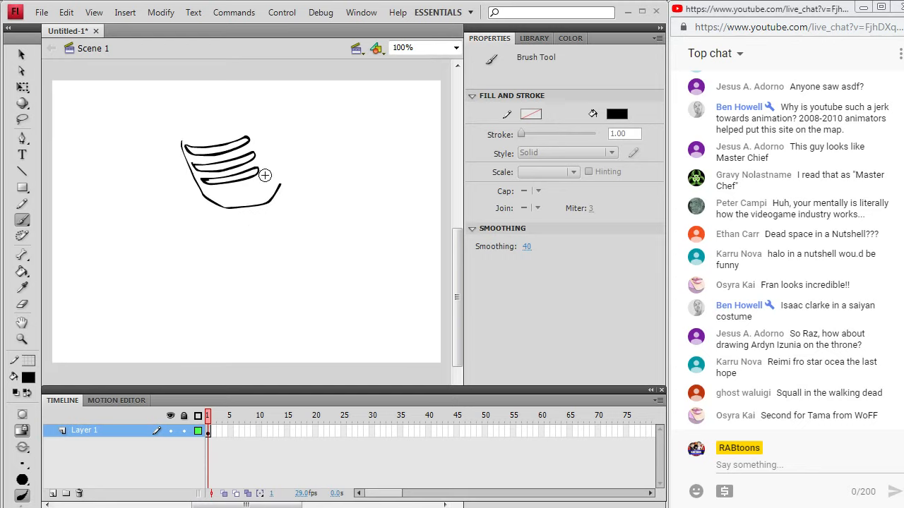
pyautogui.moveTo(182, 134)
pyautogui.mouseDown()
pyautogui.moveTo(239, 120)
pyautogui.moveTo(267, 132)
pyautogui.moveTo(282, 185)
pyautogui.mouseUp()
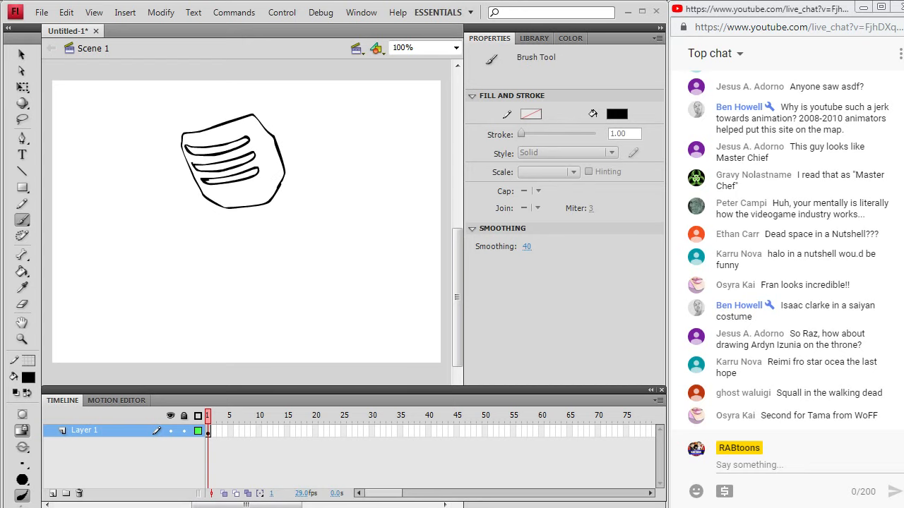
# Draw the rounded helmet dome and back behind the faceplate with short detail lines at its side and chin, checking the Isaac Clarke reference images
pyautogui.hotkey('alt', 'Tab')
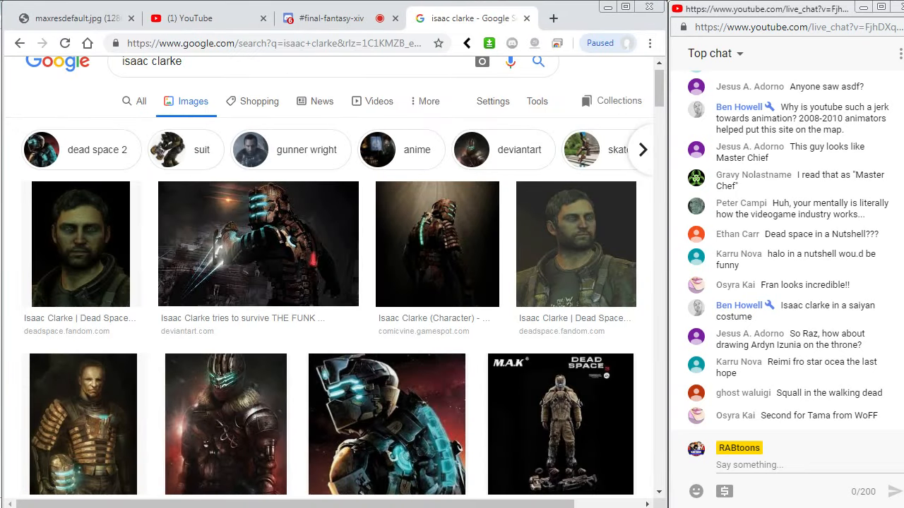
pyautogui.hotkey('alt', 'Tab')
pyautogui.moveTo(188, 131)
pyautogui.mouseDown()
pyautogui.moveTo(213, 84)
pyautogui.moveTo(242, 74)
pyautogui.moveTo(276, 91)
pyautogui.mouseUp()
pyautogui.hotkey('alt', 'Tab')
pyautogui.hotkey('alt', 'Tab')
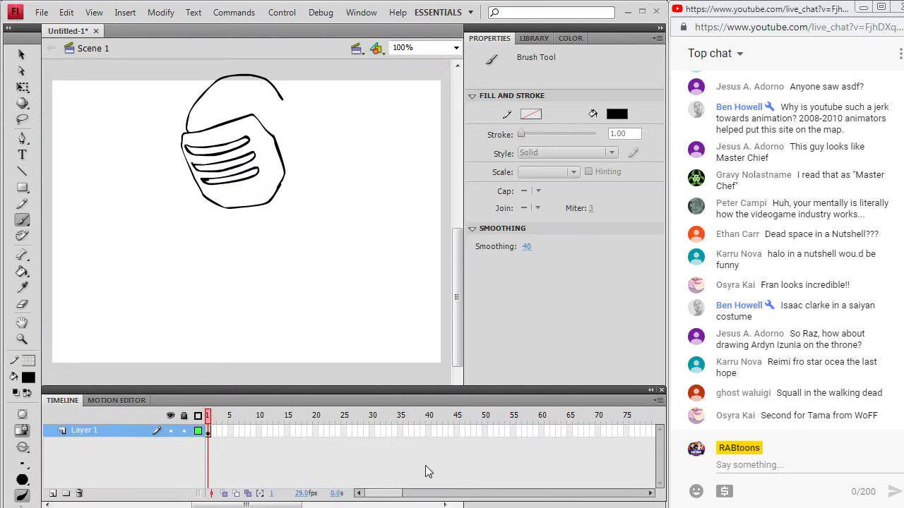
pyautogui.moveTo(269, 125)
pyautogui.mouseDown()
pyautogui.moveTo(286, 111)
pyautogui.moveTo(262, 116)
pyautogui.moveTo(294, 112)
pyautogui.moveTo(306, 150)
pyautogui.moveTo(301, 180)
pyautogui.moveTo(272, 197)
pyautogui.mouseUp()
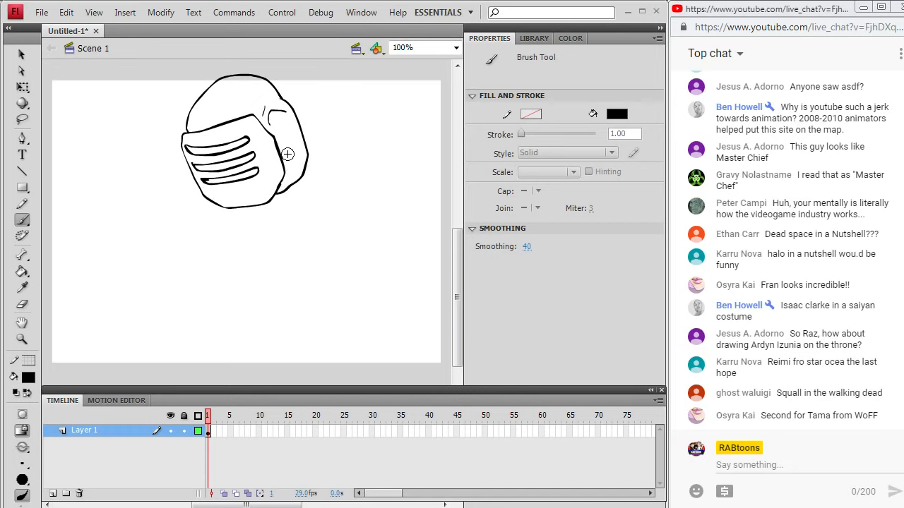
pyautogui.moveTo(283, 150); pyautogui.dragTo(288, 146)
pyautogui.moveTo(283, 161); pyautogui.dragTo(301, 157)
pyautogui.moveTo(230, 193)
pyautogui.mouseDown()
pyautogui.moveTo(235, 205)
pyautogui.moveTo(245, 203)
pyautogui.mouseUp()
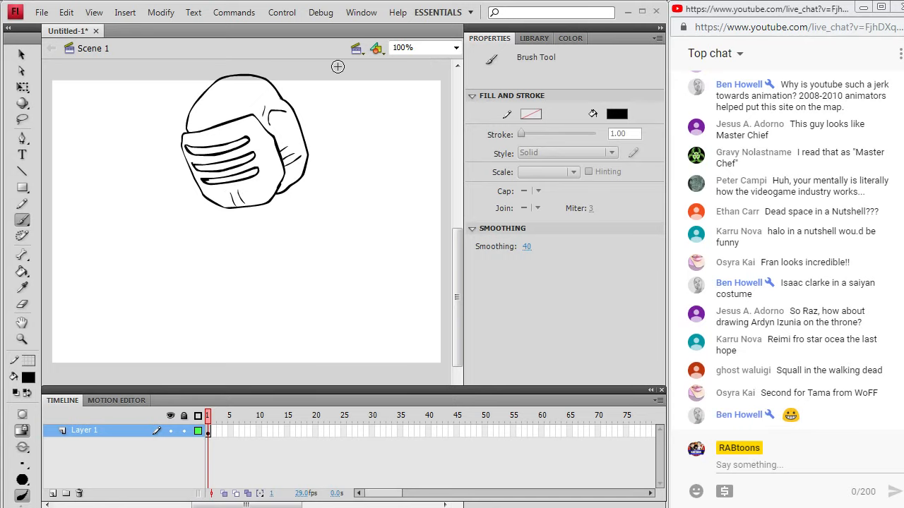
# Draw the striped pointed shoulder guard below the chin, the chest plate outline, and the strap and neck lines behind the helmet
pyautogui.moveTo(212, 205)
pyautogui.mouseDown()
pyautogui.moveTo(174, 224)
pyautogui.moveTo(249, 249)
pyautogui.moveTo(244, 225)
pyautogui.moveTo(284, 223)
pyautogui.moveTo(323, 201)
pyautogui.moveTo(342, 212)
pyautogui.mouseUp()
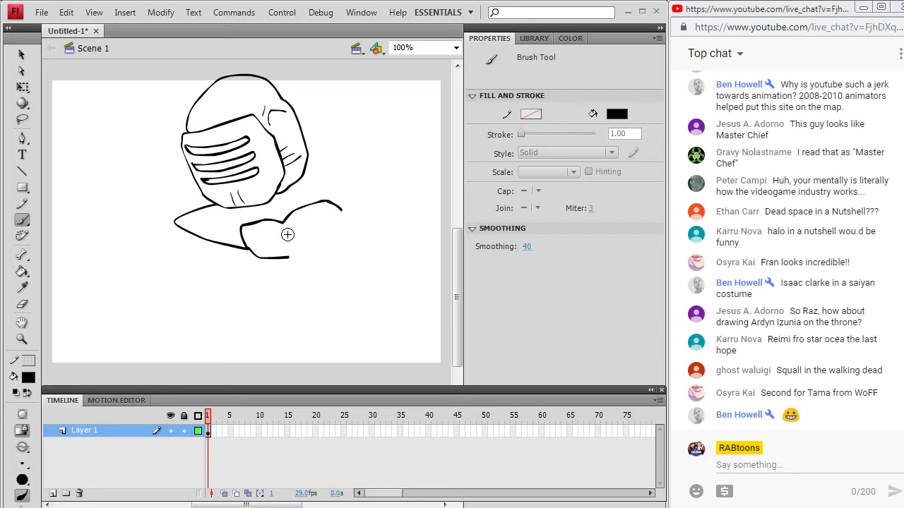
pyautogui.moveTo(286, 231)
pyautogui.mouseDown()
pyautogui.moveTo(291, 246)
pyautogui.moveTo(346, 243)
pyautogui.moveTo(351, 229)
pyautogui.mouseUp()
pyautogui.moveTo(235, 210); pyautogui.dragTo(241, 243)
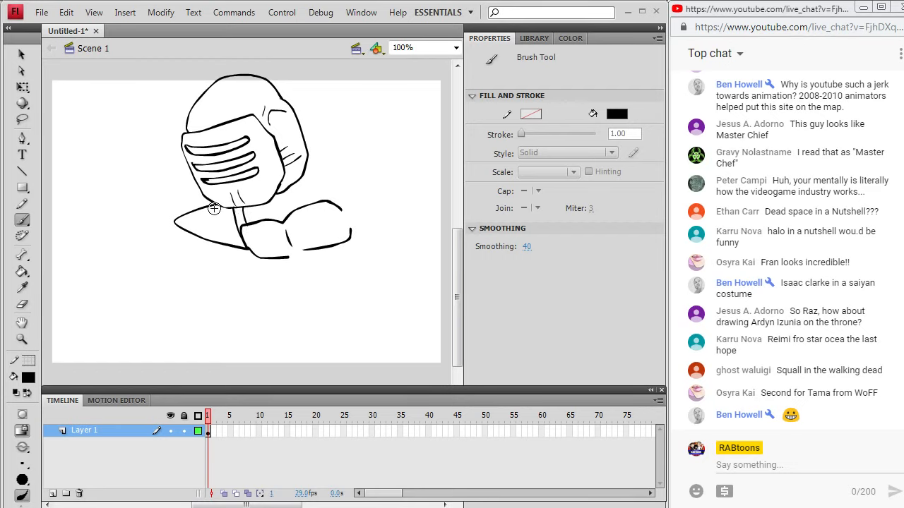
pyautogui.moveTo(185, 220)
pyautogui.mouseDown()
pyautogui.moveTo(241, 243)
pyautogui.moveTo(206, 225)
pyautogui.moveTo(225, 235)
pyautogui.mouseUp()
pyautogui.moveTo(327, 201)
pyautogui.mouseDown()
pyautogui.moveTo(324, 170)
pyautogui.moveTo(332, 169)
pyautogui.moveTo(344, 210)
pyautogui.mouseUp()
pyautogui.moveTo(309, 164)
pyautogui.mouseDown()
pyautogui.moveTo(322, 176)
pyautogui.moveTo(297, 178)
pyautogui.mouseUp()
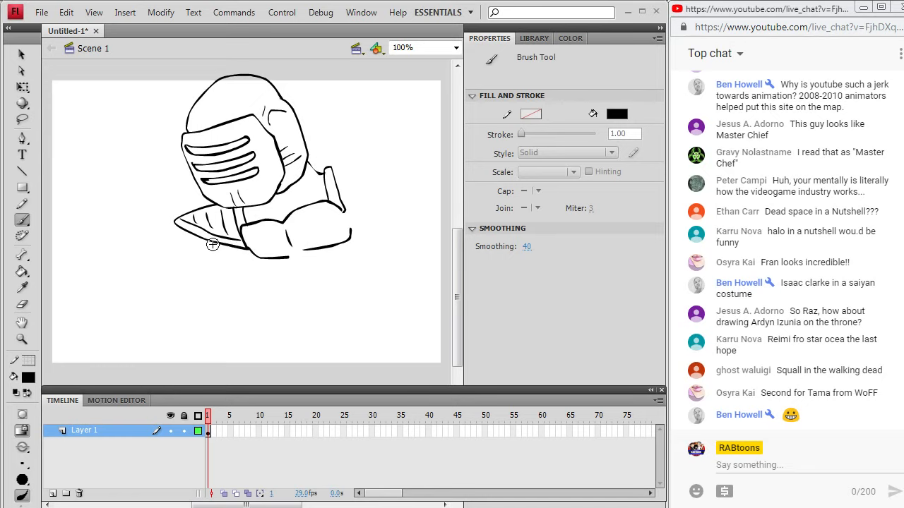
# Draw the hanging arm, the lined abdomen, the curved waistband and the three pointed armour flaps below it
pyautogui.moveTo(205, 244)
pyautogui.mouseDown()
pyautogui.moveTo(182, 326)
pyautogui.moveTo(208, 337)
pyautogui.moveTo(256, 256)
pyautogui.moveTo(283, 268)
pyautogui.moveTo(290, 283)
pyautogui.moveTo(324, 289)
pyautogui.moveTo(365, 272)
pyautogui.mouseUp()
pyautogui.moveTo(290, 285)
pyautogui.mouseDown()
pyautogui.moveTo(319, 304)
pyautogui.moveTo(373, 288)
pyautogui.moveTo(373, 267)
pyautogui.mouseUp()
pyautogui.moveTo(300, 263)
pyautogui.mouseDown()
pyautogui.moveTo(308, 283)
pyautogui.moveTo(309, 266)
pyautogui.moveTo(318, 283)
pyautogui.moveTo(311, 269)
pyautogui.moveTo(325, 345)
pyautogui.moveTo(351, 367)
pyautogui.moveTo(359, 338)
pyautogui.moveTo(349, 297)
pyautogui.mouseUp()
pyautogui.moveTo(291, 297)
pyautogui.mouseDown()
pyautogui.moveTo(249, 341)
pyautogui.moveTo(263, 344)
pyautogui.moveTo(318, 308)
pyautogui.moveTo(371, 311)
pyautogui.moveTo(452, 287)
pyautogui.mouseUp()
pyautogui.moveTo(389, 281)
pyautogui.mouseDown()
pyautogui.moveTo(440, 275)
pyautogui.moveTo(450, 285)
pyautogui.mouseUp()
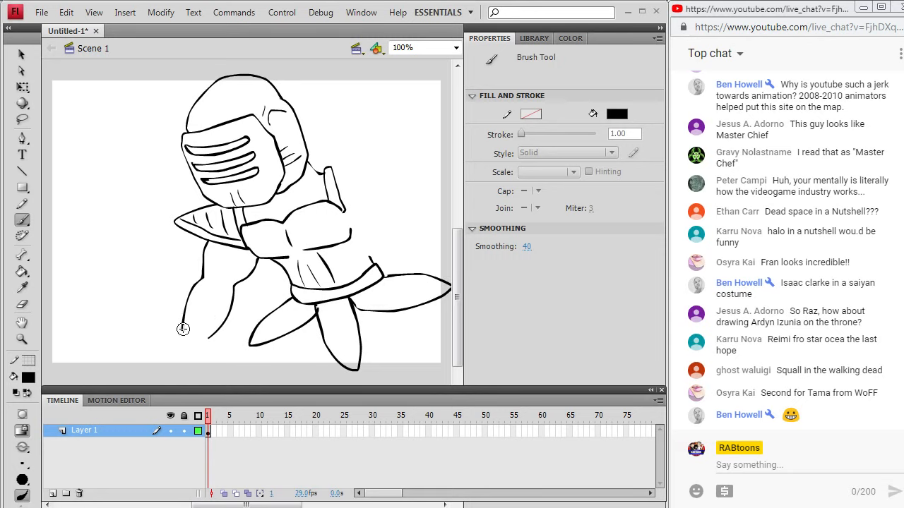
# Draw the glove cuff and fist at the end of the hanging arm
pyautogui.moveTo(178, 331)
pyautogui.mouseDown()
pyautogui.moveTo(212, 337)
pyautogui.moveTo(182, 328)
pyautogui.moveTo(178, 365)
pyautogui.mouseUp()
pyautogui.moveTo(217, 343)
pyautogui.mouseDown()
pyautogui.moveTo(204, 372)
pyautogui.moveTo(179, 364)
pyautogui.moveTo(172, 385)
pyautogui.mouseUp()
pyautogui.scroll(-1, 455, 283)
pyautogui.moveTo(455, 277); pyautogui.dragTo(455, 292)
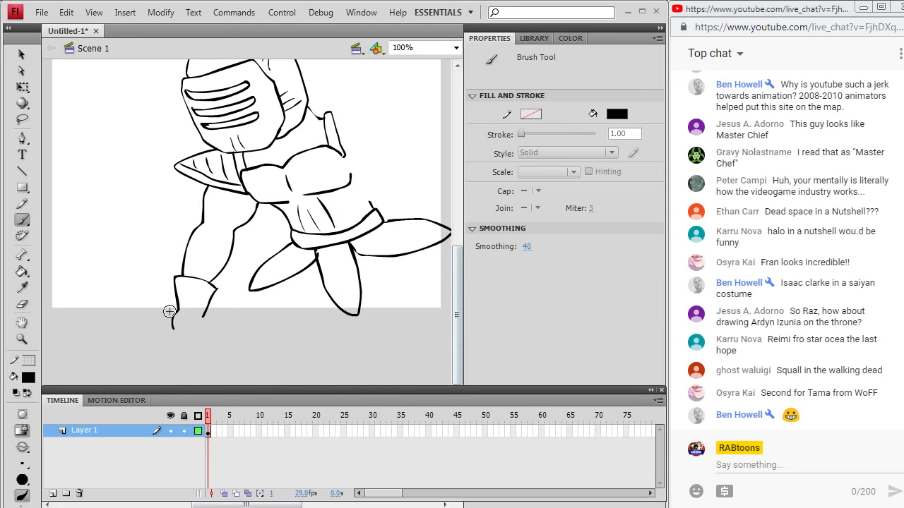
pyautogui.moveTo(173, 327)
pyautogui.mouseDown()
pyautogui.moveTo(173, 336)
pyautogui.moveTo(213, 326)
pyautogui.moveTo(213, 335)
pyautogui.mouseUp()
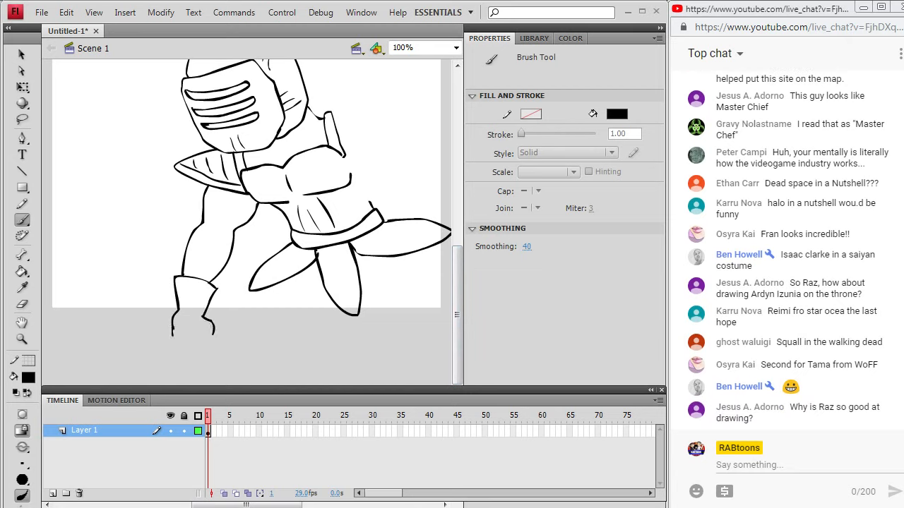
pyautogui.moveTo(190, 352)
pyautogui.mouseDown()
pyautogui.moveTo(214, 338)
pyautogui.moveTo(204, 337)
pyautogui.mouseUp()
# Draw the second striped, pointed shoulder guard behind the chest and close the torso's rear side down to the waistband
pyautogui.moveTo(458, 264); pyautogui.dragTo(457, 249)
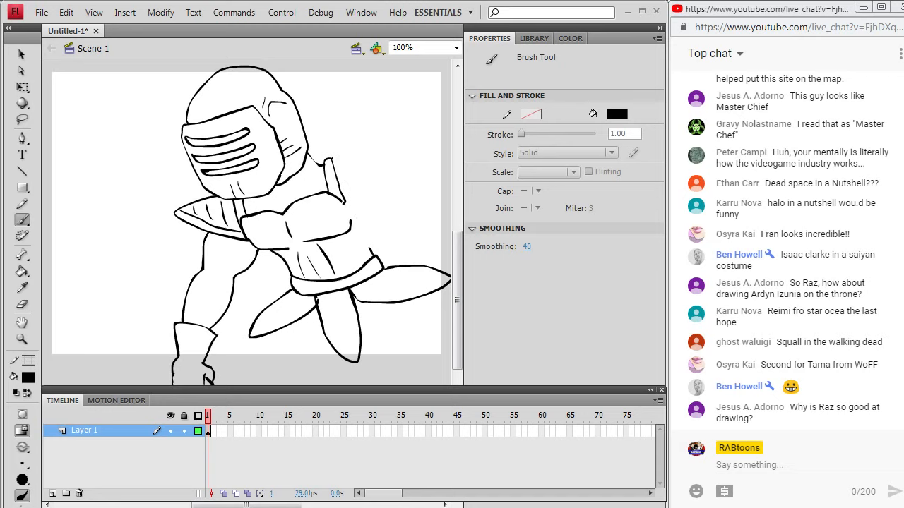
pyautogui.moveTo(327, 159)
pyautogui.mouseDown()
pyautogui.moveTo(392, 138)
pyautogui.moveTo(393, 161)
pyautogui.moveTo(344, 201)
pyautogui.moveTo(401, 171)
pyautogui.moveTo(411, 134)
pyautogui.moveTo(351, 192)
pyautogui.mouseUp()
pyautogui.moveTo(360, 153); pyautogui.dragTo(370, 177)
pyautogui.moveTo(386, 141); pyautogui.dragTo(388, 154)
pyautogui.moveTo(371, 250); pyautogui.dragTo(352, 210)
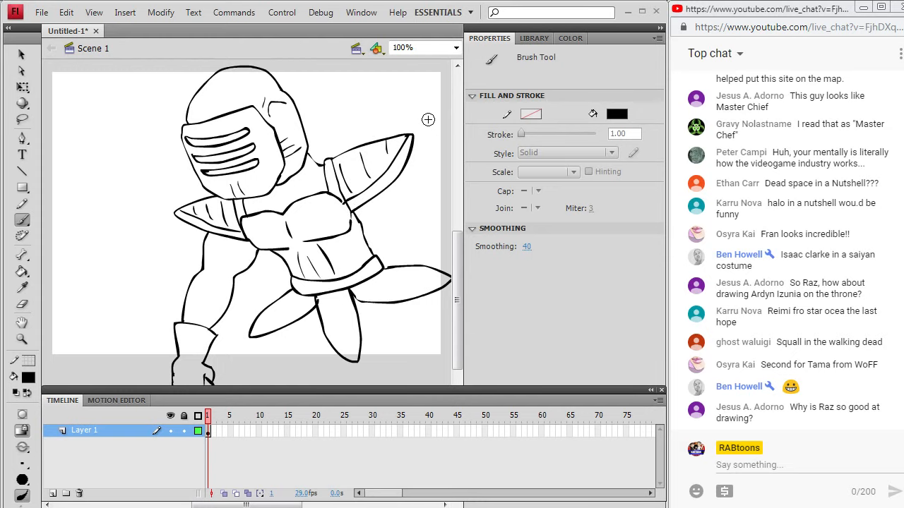
# Draw the clenched fist beside the second shoulder guard and connect it to the guard with the raised, bent arm
pyautogui.moveTo(282, 505); pyautogui.dragTo(307, 496)
pyautogui.moveTo(366, 173)
pyautogui.mouseDown()
pyautogui.moveTo(349, 201)
pyautogui.moveTo(364, 219)
pyautogui.moveTo(389, 225)
pyautogui.moveTo(399, 206)
pyautogui.moveTo(396, 194)
pyautogui.moveTo(348, 178)
pyautogui.moveTo(385, 150)
pyautogui.moveTo(411, 174)
pyautogui.moveTo(401, 203)
pyautogui.mouseUp()
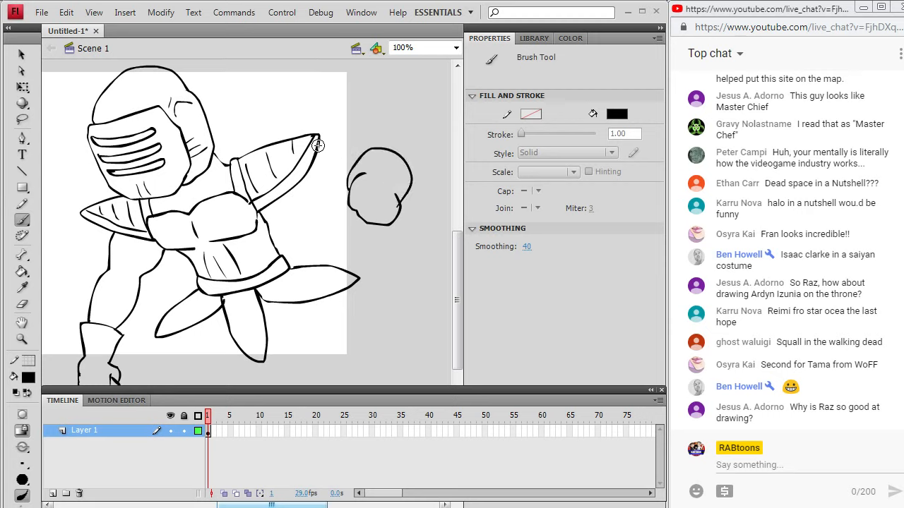
pyautogui.moveTo(319, 145); pyautogui.dragTo(367, 150)
pyautogui.moveTo(291, 189)
pyautogui.mouseDown()
pyautogui.moveTo(336, 180)
pyautogui.moveTo(336, 169)
pyautogui.moveTo(360, 185)
pyautogui.mouseUp()
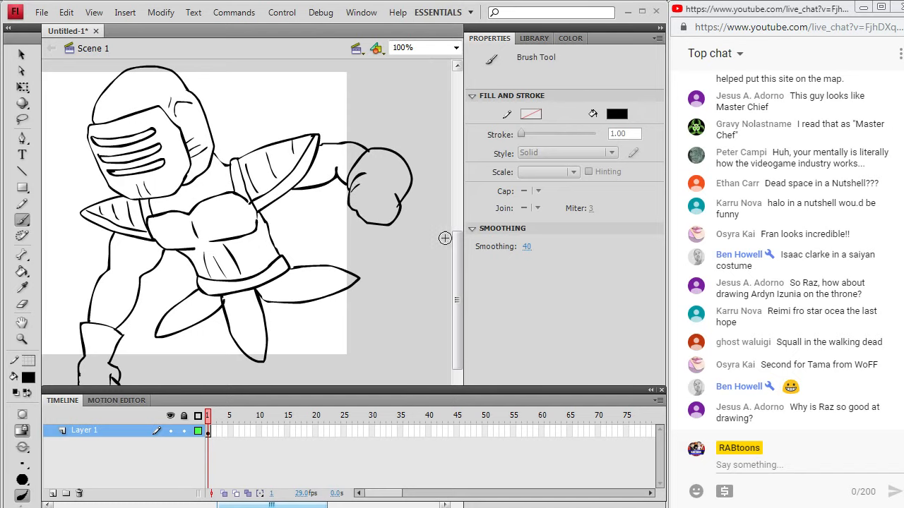
# Add short stripe lines across the two side armour flaps below the waistband
pyautogui.moveTo(458, 256); pyautogui.dragTo(458, 286)
pyautogui.moveTo(168, 226); pyautogui.dragTo(173, 232)
pyautogui.moveTo(185, 214)
pyautogui.mouseDown()
pyautogui.moveTo(183, 225)
pyautogui.moveTo(192, 217)
pyautogui.mouseUp()
pyautogui.moveTo(284, 186)
pyautogui.mouseDown()
pyautogui.moveTo(283, 202)
pyautogui.moveTo(308, 196)
pyautogui.mouseUp()
pyautogui.moveTo(320, 180); pyautogui.dragTo(318, 192)
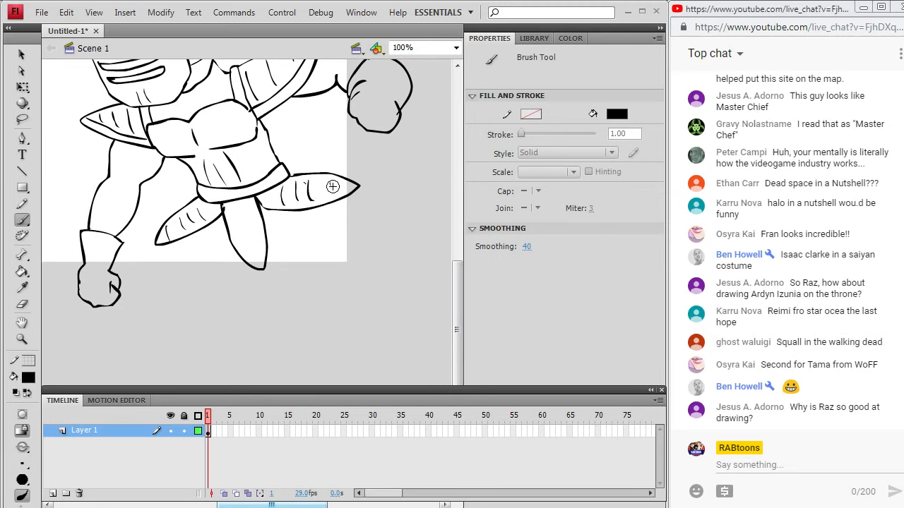
# Draw the two spread legs below the armour flaps, with crease lines at the thighs and knees
pyautogui.moveTo(184, 238)
pyautogui.mouseDown()
pyautogui.moveTo(168, 335)
pyautogui.moveTo(206, 339)
pyautogui.moveTo(213, 294)
pyautogui.moveTo(235, 253)
pyautogui.moveTo(196, 268)
pyautogui.mouseUp()
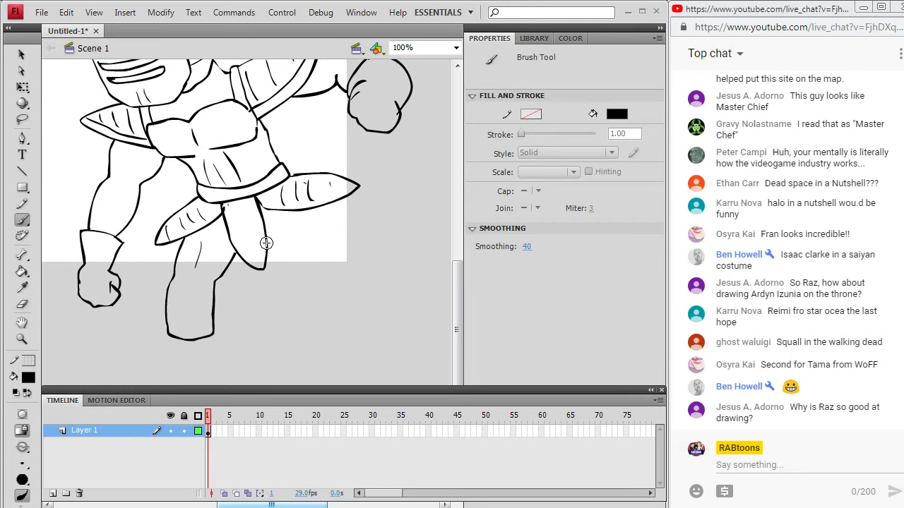
pyautogui.moveTo(267, 241)
pyautogui.mouseDown()
pyautogui.moveTo(302, 259)
pyautogui.moveTo(339, 321)
pyautogui.moveTo(380, 305)
pyautogui.moveTo(325, 208)
pyautogui.moveTo(287, 221)
pyautogui.moveTo(304, 249)
pyautogui.mouseUp()
pyautogui.moveTo(177, 277); pyautogui.dragTo(184, 284)
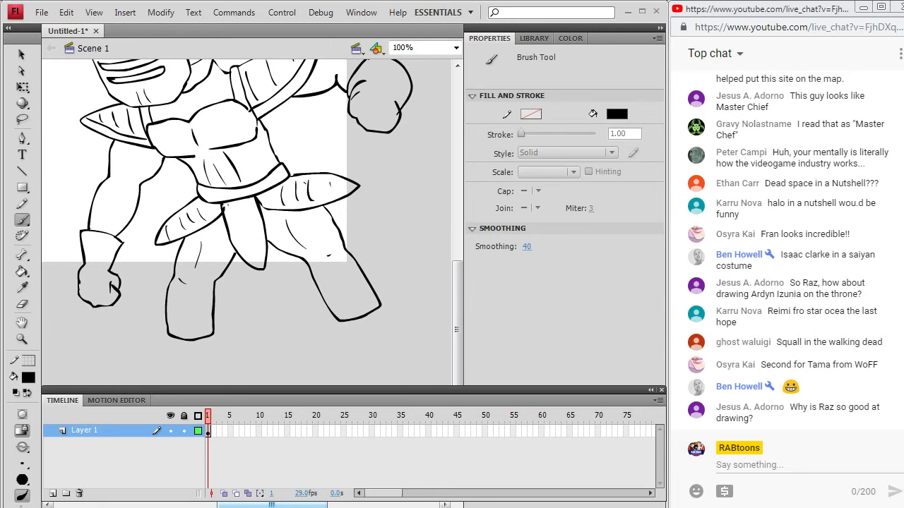
# Draw a boot with a flared, pointed cuff and a long pointed foot at the end of each leg
pyautogui.moveTo(167, 328)
pyautogui.mouseDown()
pyautogui.moveTo(154, 325)
pyautogui.moveTo(156, 361)
pyautogui.moveTo(138, 384)
pyautogui.mouseUp()
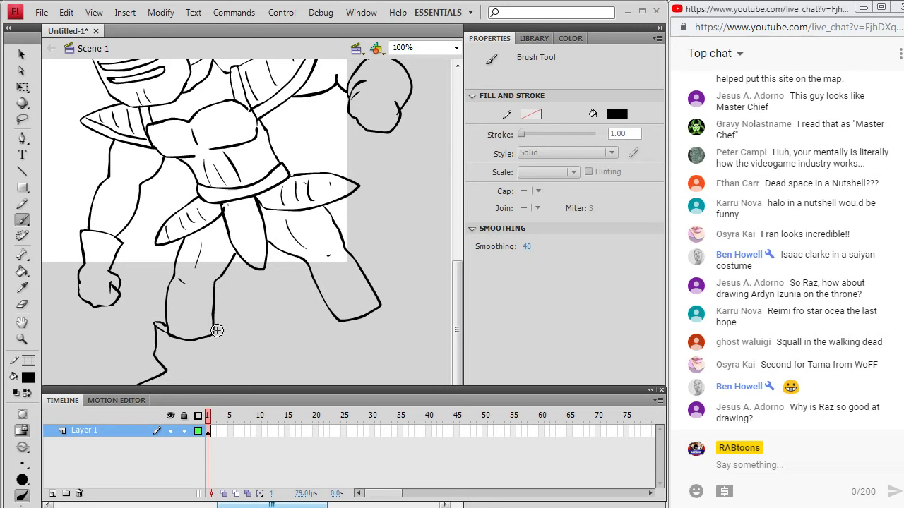
pyautogui.moveTo(213, 333)
pyautogui.mouseDown()
pyautogui.moveTo(225, 328)
pyautogui.moveTo(224, 360)
pyautogui.moveTo(188, 382)
pyautogui.mouseUp()
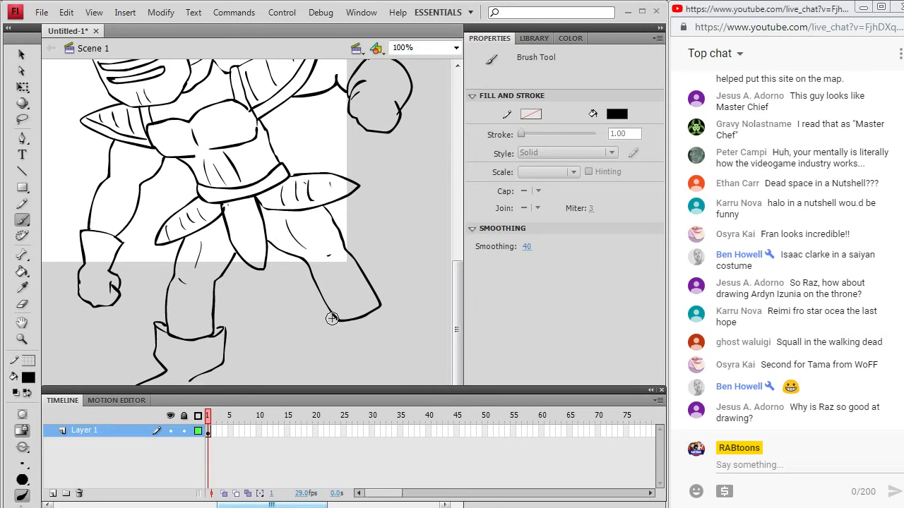
pyautogui.moveTo(333, 318)
pyautogui.mouseDown()
pyautogui.moveTo(322, 320)
pyautogui.moveTo(337, 322)
pyautogui.mouseUp()
pyautogui.moveTo(381, 300); pyautogui.dragTo(374, 309)
pyautogui.moveTo(323, 320); pyautogui.dragTo(360, 358)
pyautogui.moveTo(388, 298); pyautogui.dragTo(398, 343)
pyautogui.scroll(-3, 447, 294)
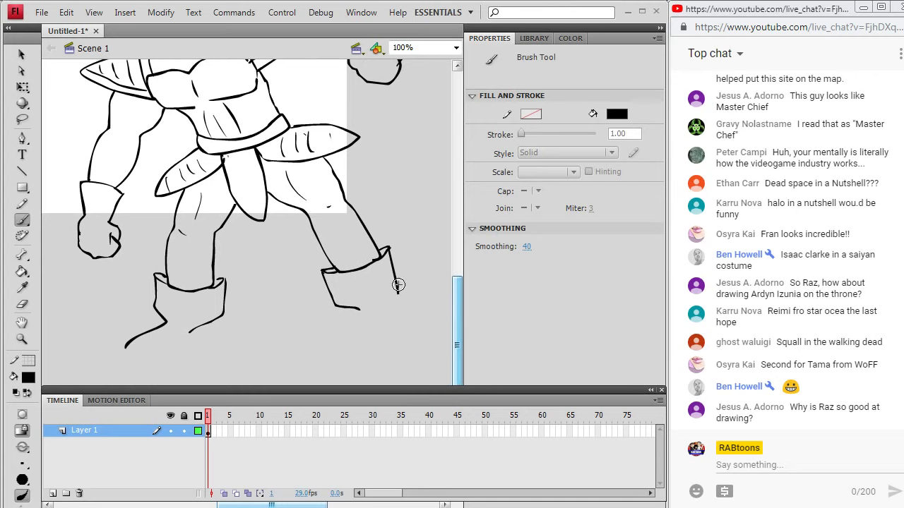
pyautogui.moveTo(126, 346)
pyautogui.mouseDown()
pyautogui.moveTo(161, 359)
pyautogui.moveTo(196, 346)
pyautogui.moveTo(191, 330)
pyautogui.mouseUp()
pyautogui.moveTo(358, 318)
pyautogui.mouseDown()
pyautogui.moveTo(368, 341)
pyautogui.moveTo(432, 360)
pyautogui.moveTo(400, 321)
pyautogui.moveTo(399, 295)
pyautogui.mouseUp()
# Set the stage magnification to 50% to view the whole figure
pyautogui.moveTo(454, 287); pyautogui.dragTo(452, 259)
pyautogui.click(456, 48)
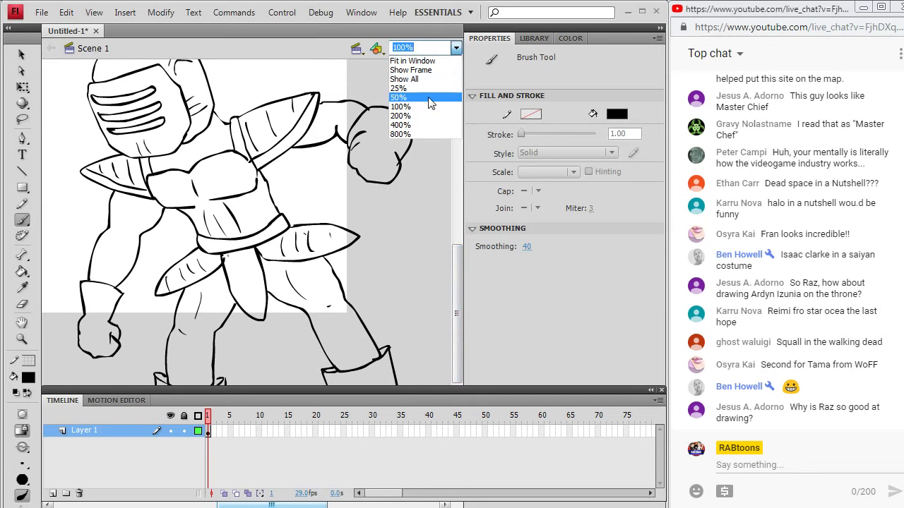
pyautogui.click(438, 98)
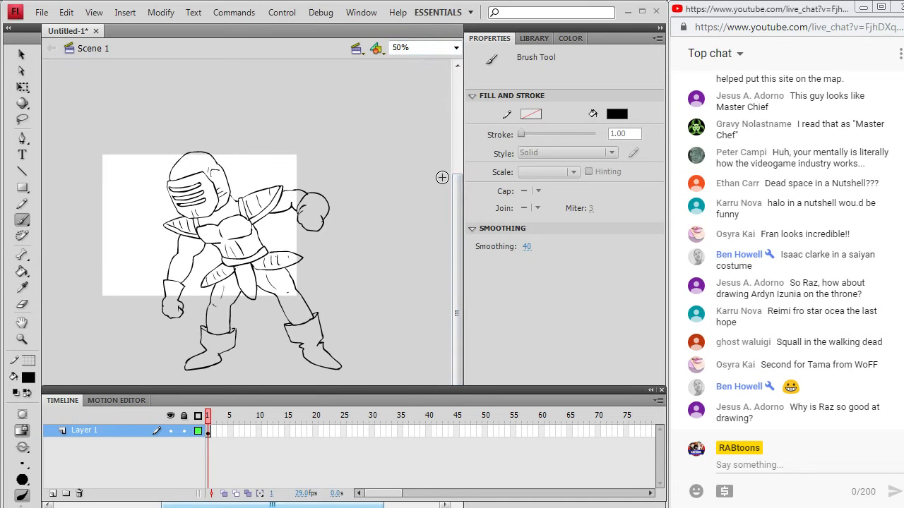